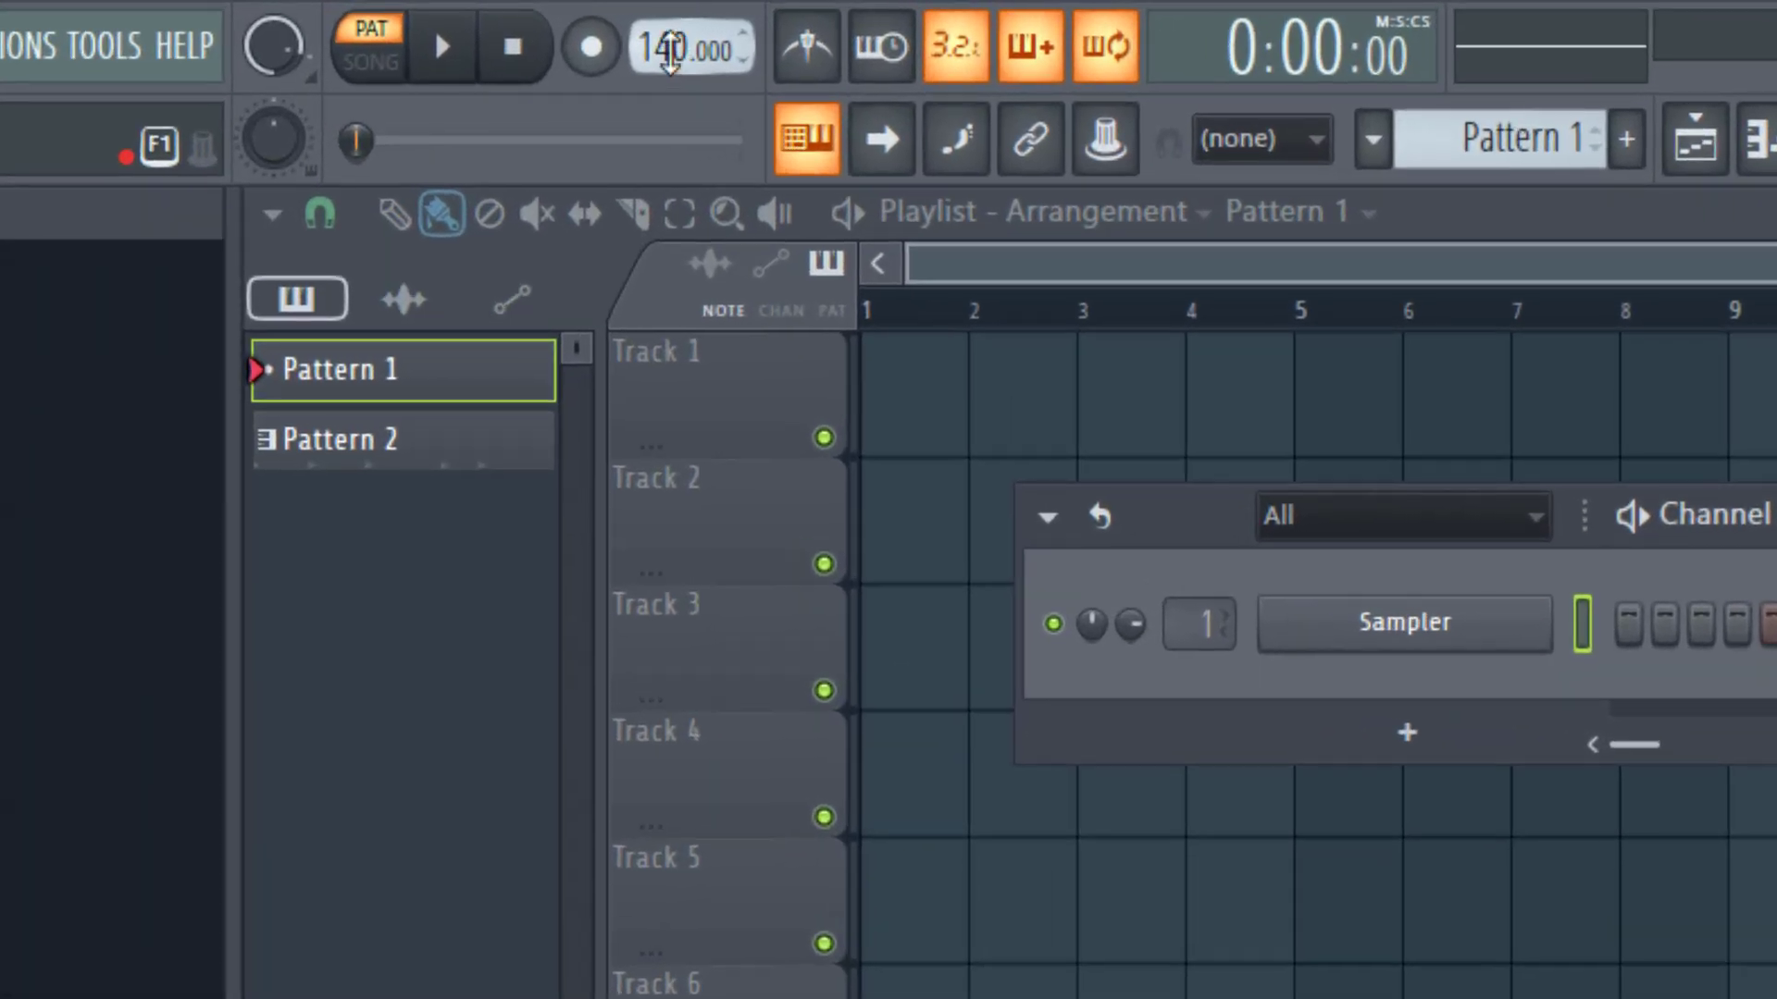
Set the project tempo to 98 BPM.
{"action": "right_click", "coordinate": [670, 48]}
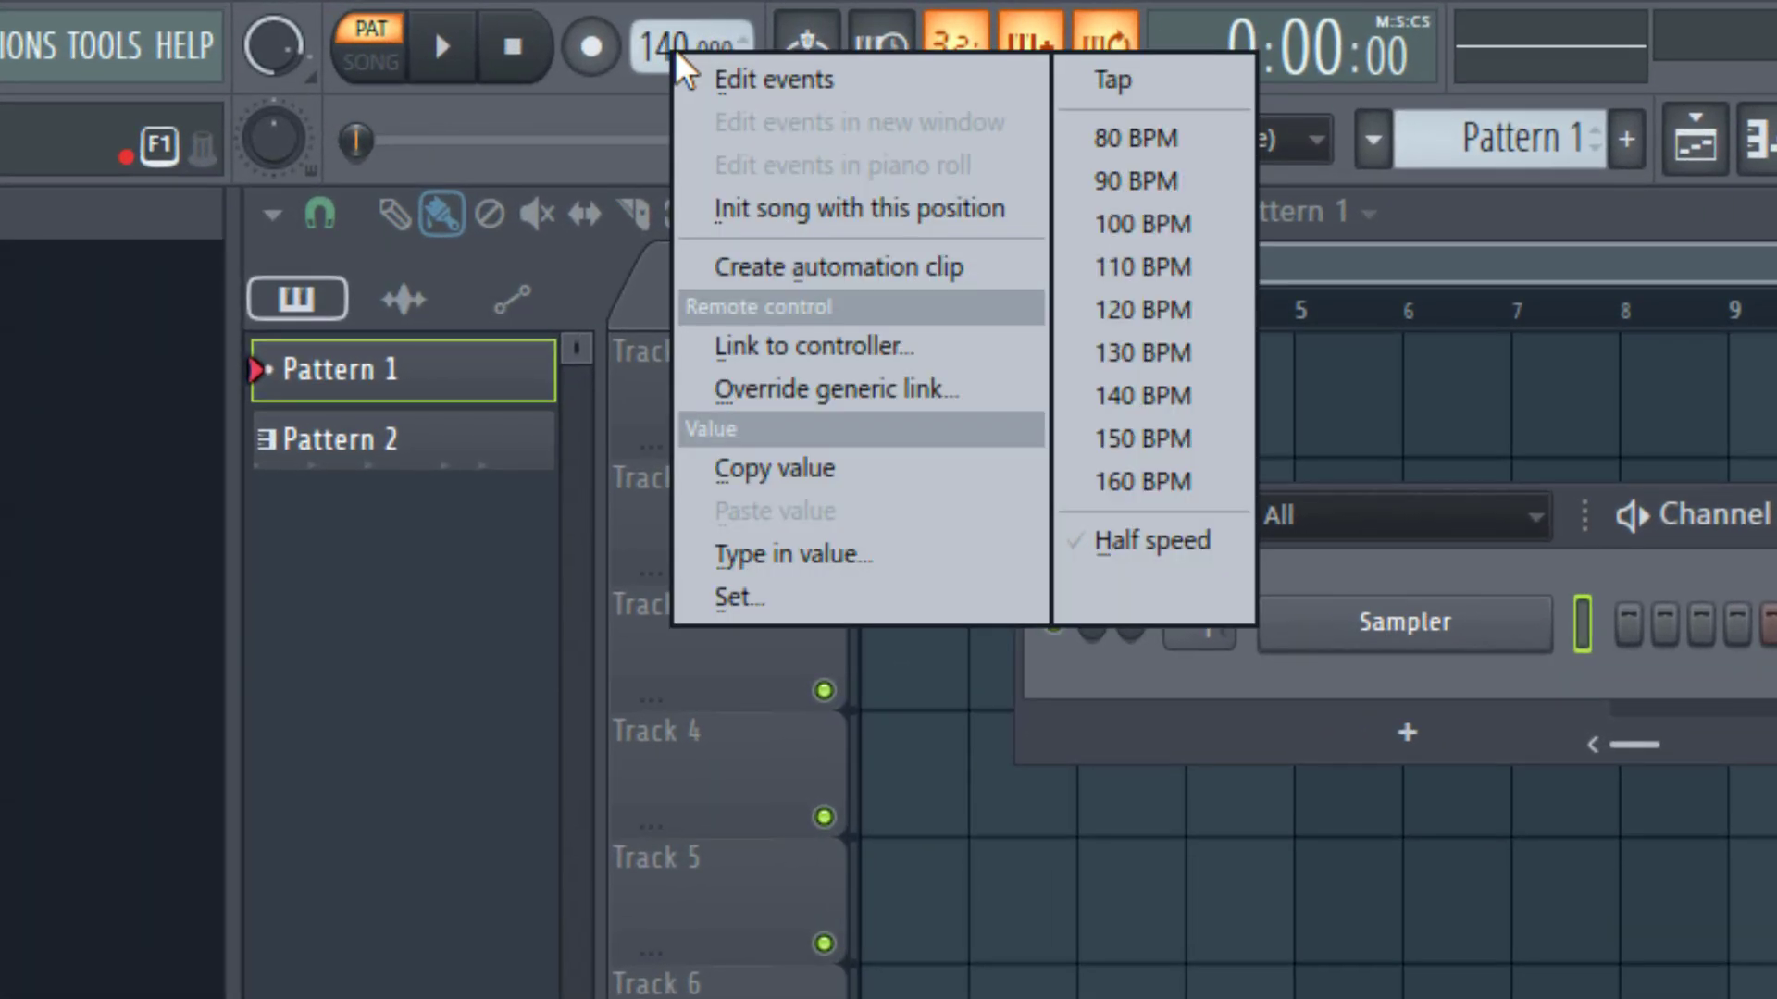
{"action": "right_click", "coordinate": [666, 42]}
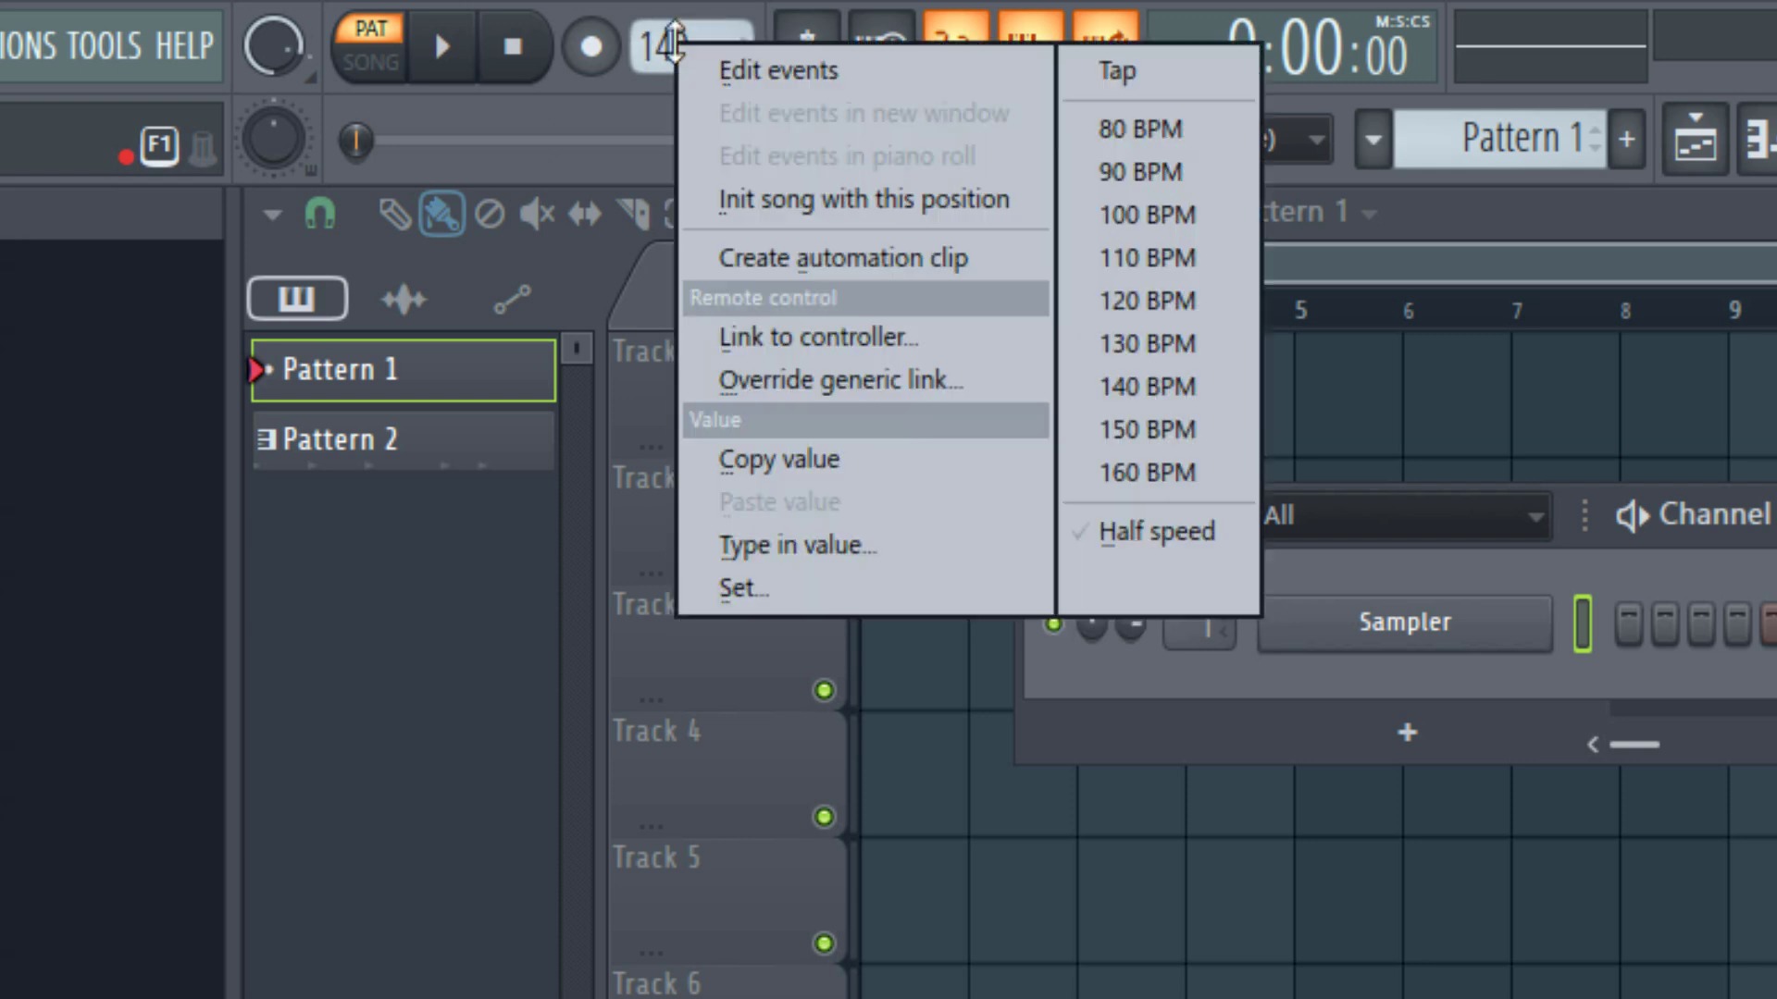
{"action": "left_click", "coordinate": [819, 545]}
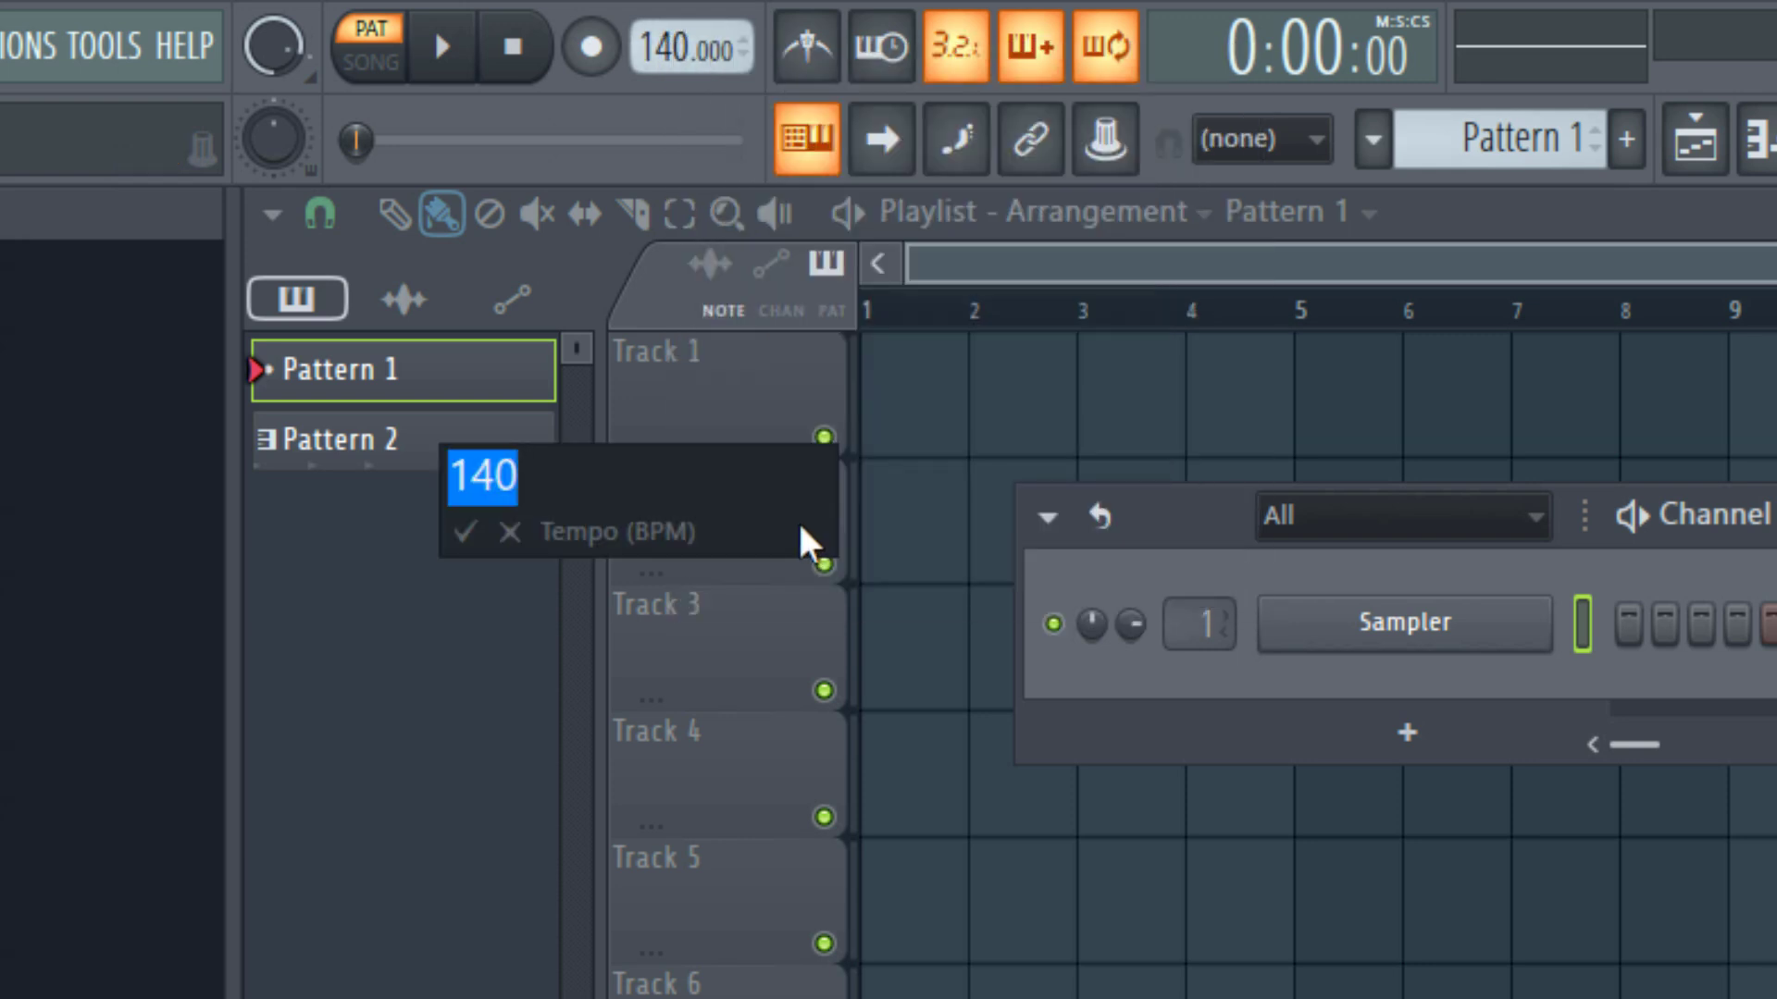
{"action": "type", "text": "98"}
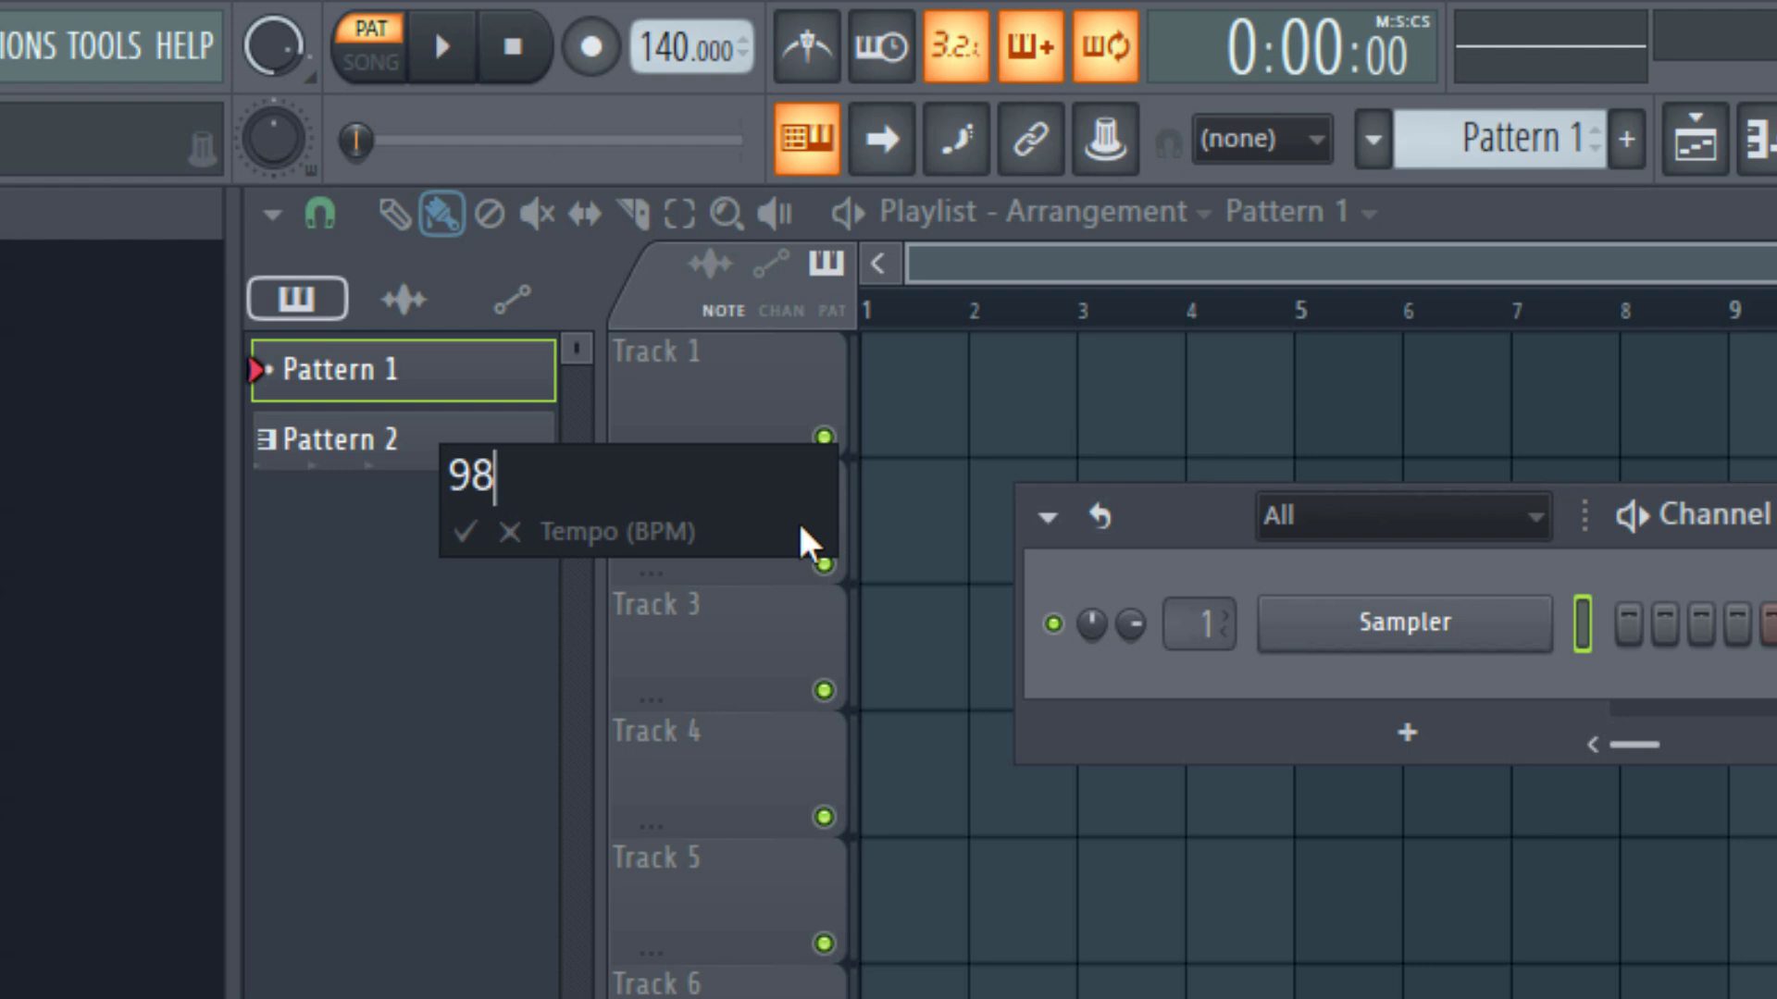
{"action": "key", "text": "Return"}
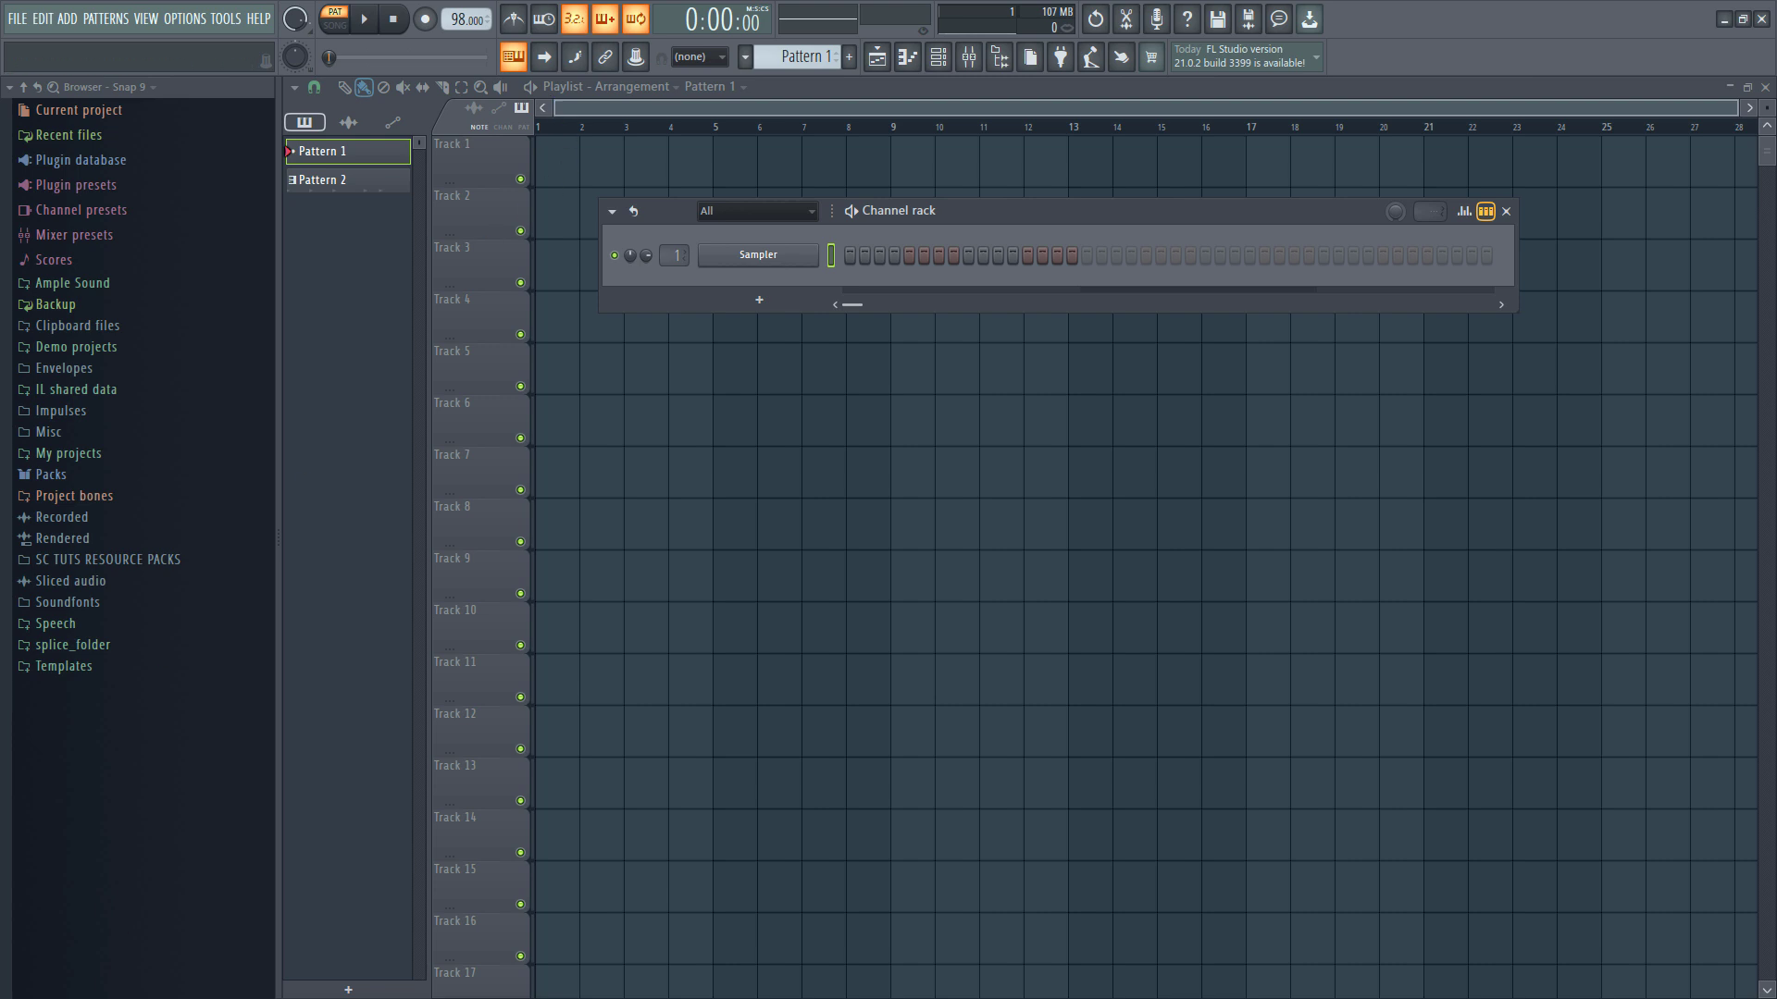
Switch to Splice and search its sample catalogue for "afrobeat drums".
{"action": "key", "text": "alt+Tab"}
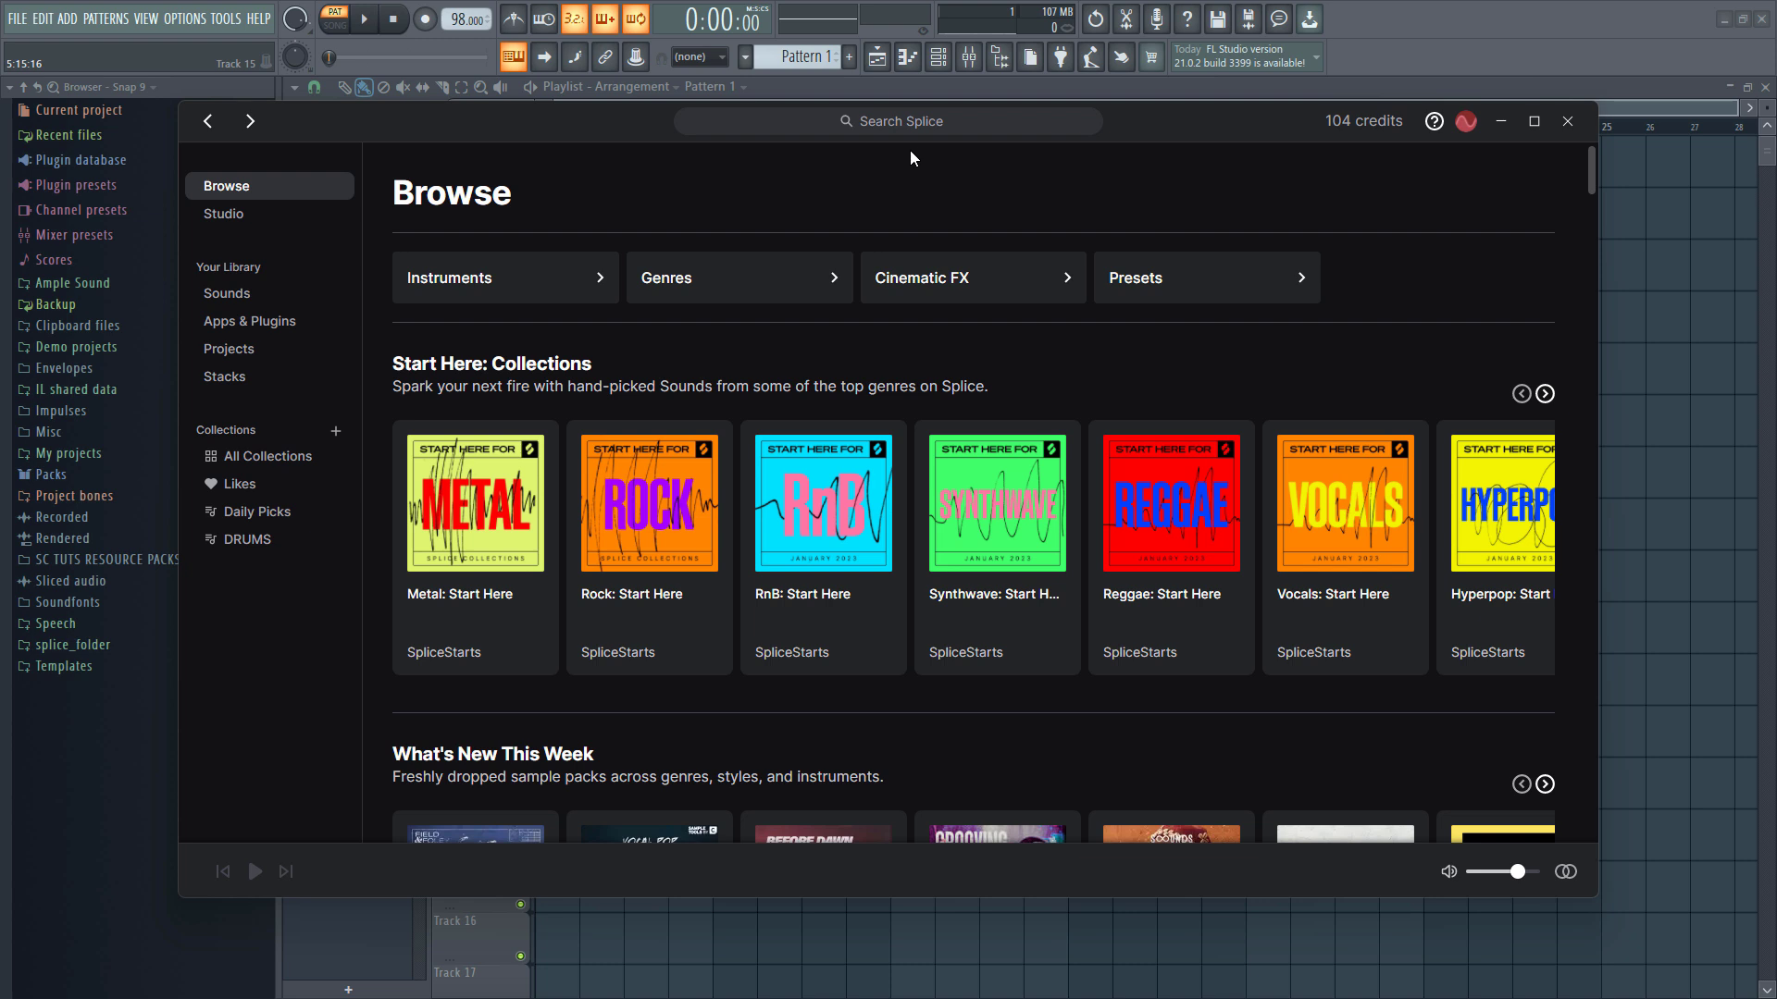
{"action": "left_click", "coordinate": [957, 123]}
{"action": "type", "text": "afr"}
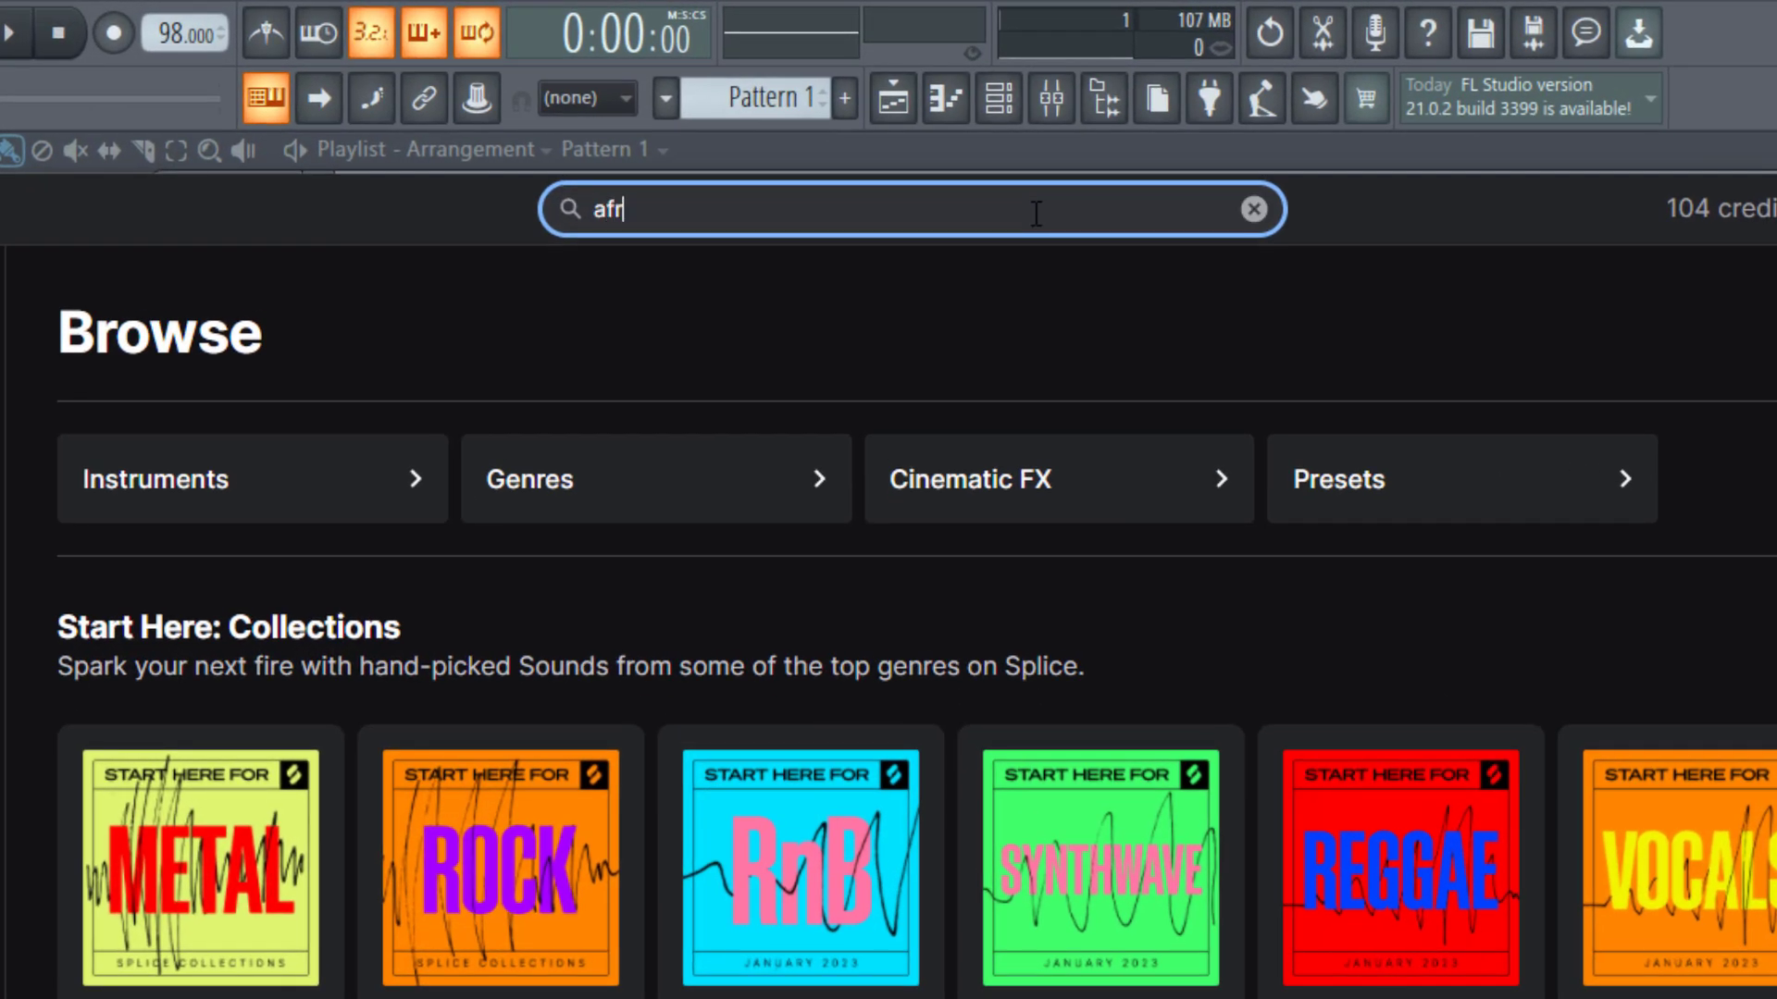
{"action": "type", "text": "obeat drums"}
{"action": "key", "text": "Return"}
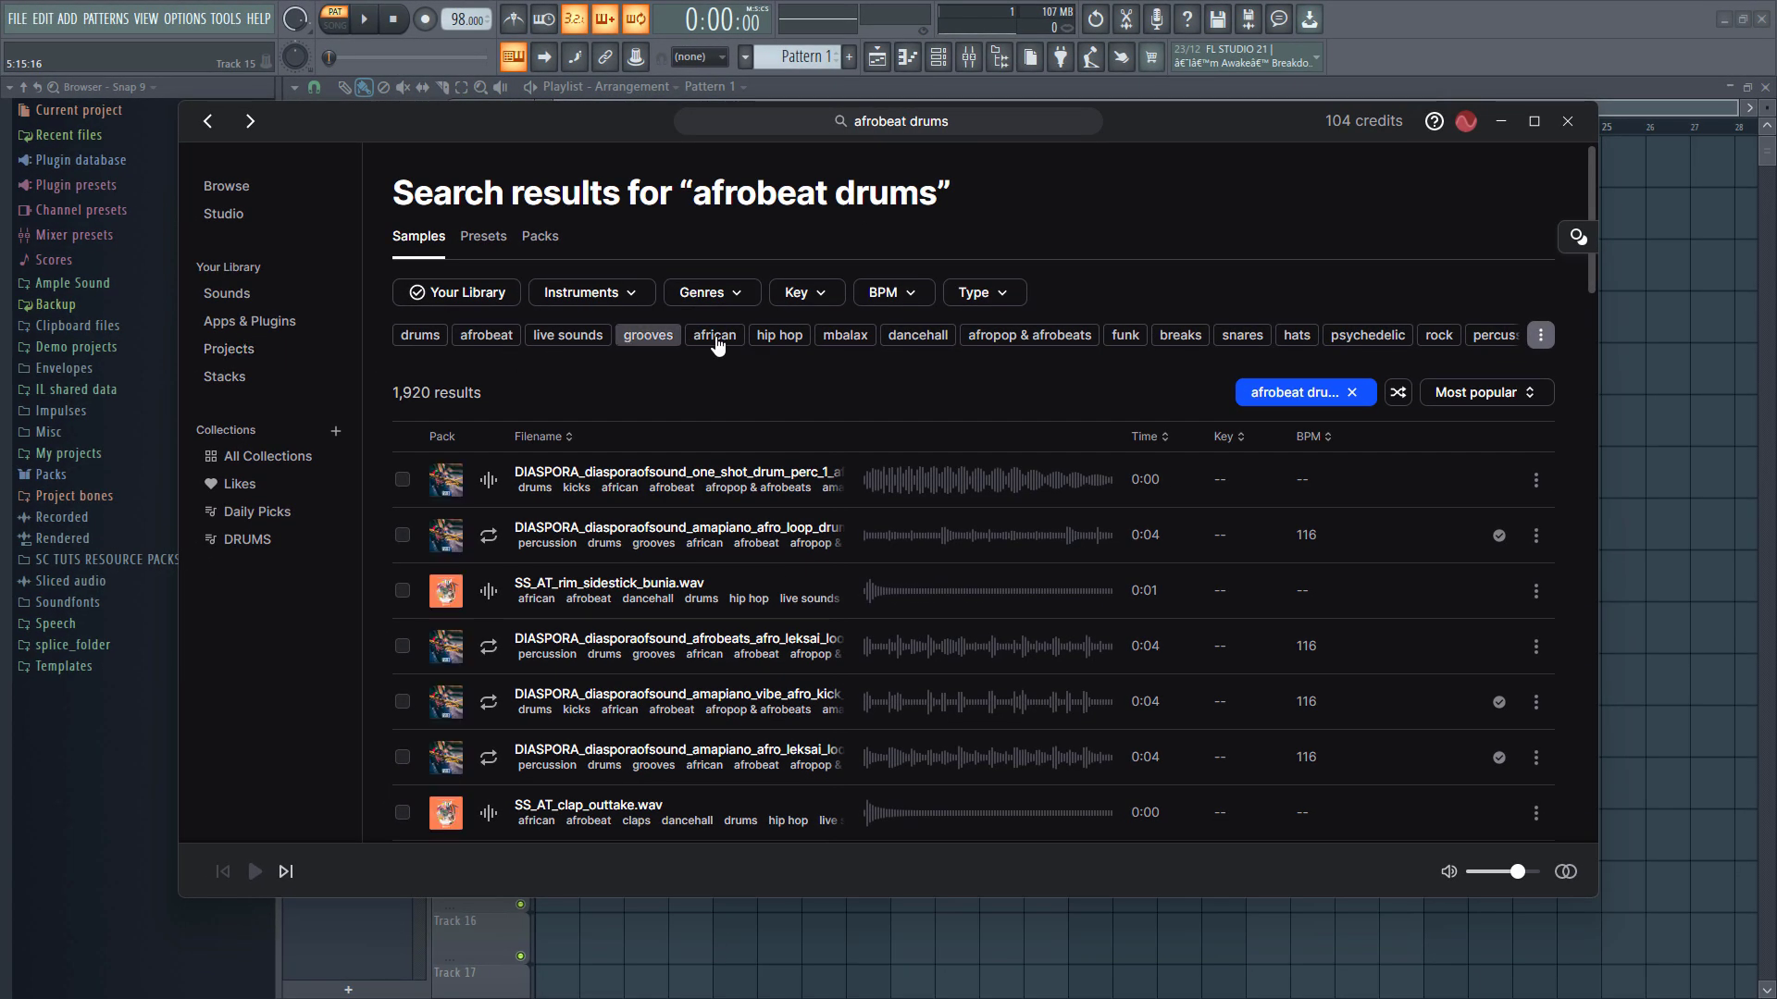
Filter the search results to drums, One-Shots and kicks.
{"action": "left_click", "coordinate": [417, 339]}
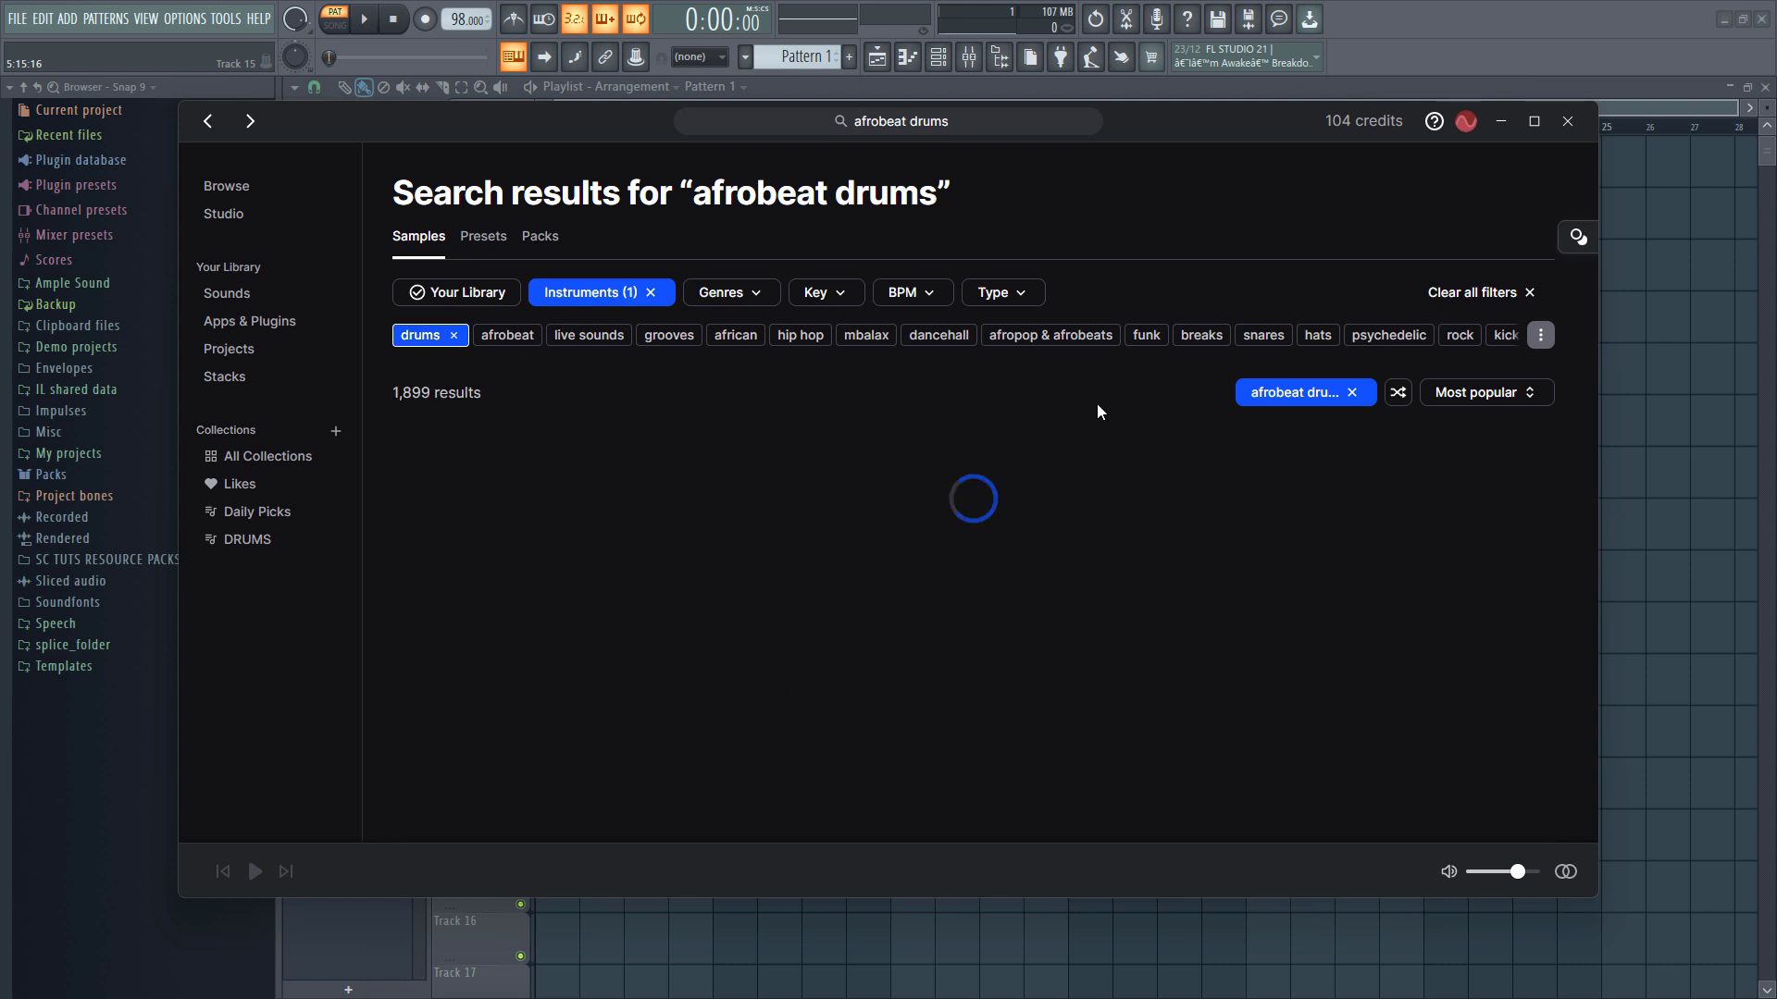
{"action": "left_click", "coordinate": [996, 302]}
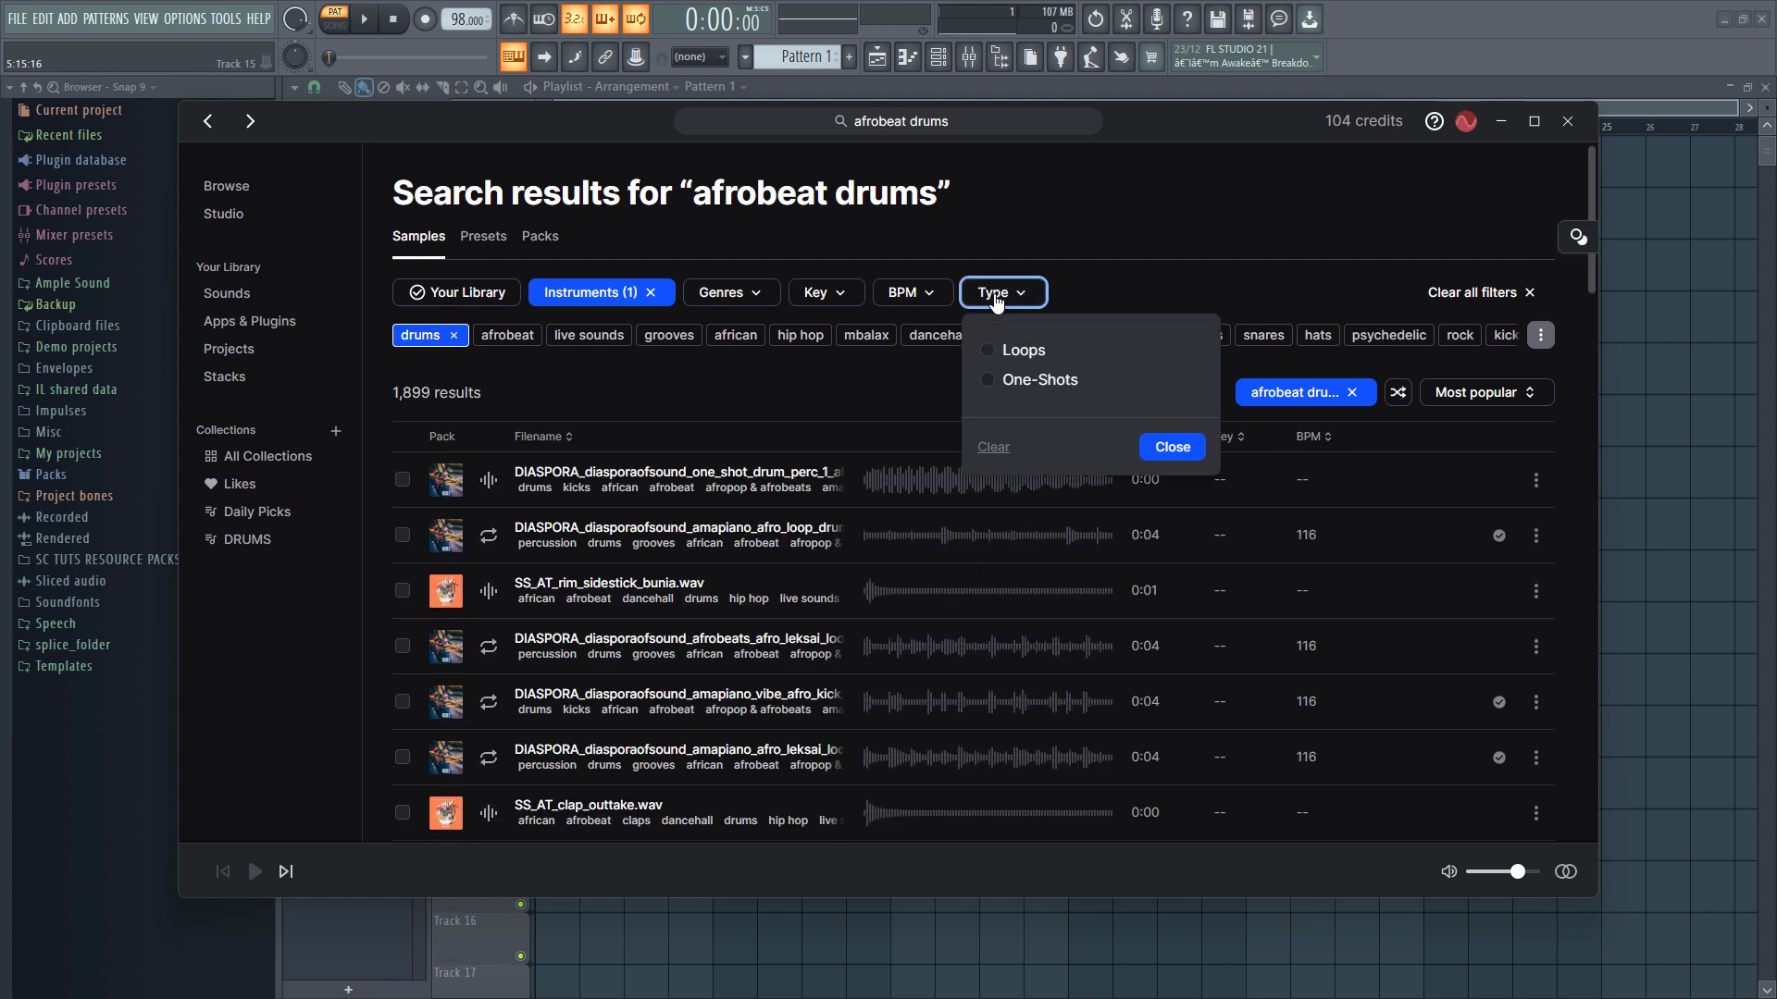
{"action": "left_click", "coordinate": [987, 379]}
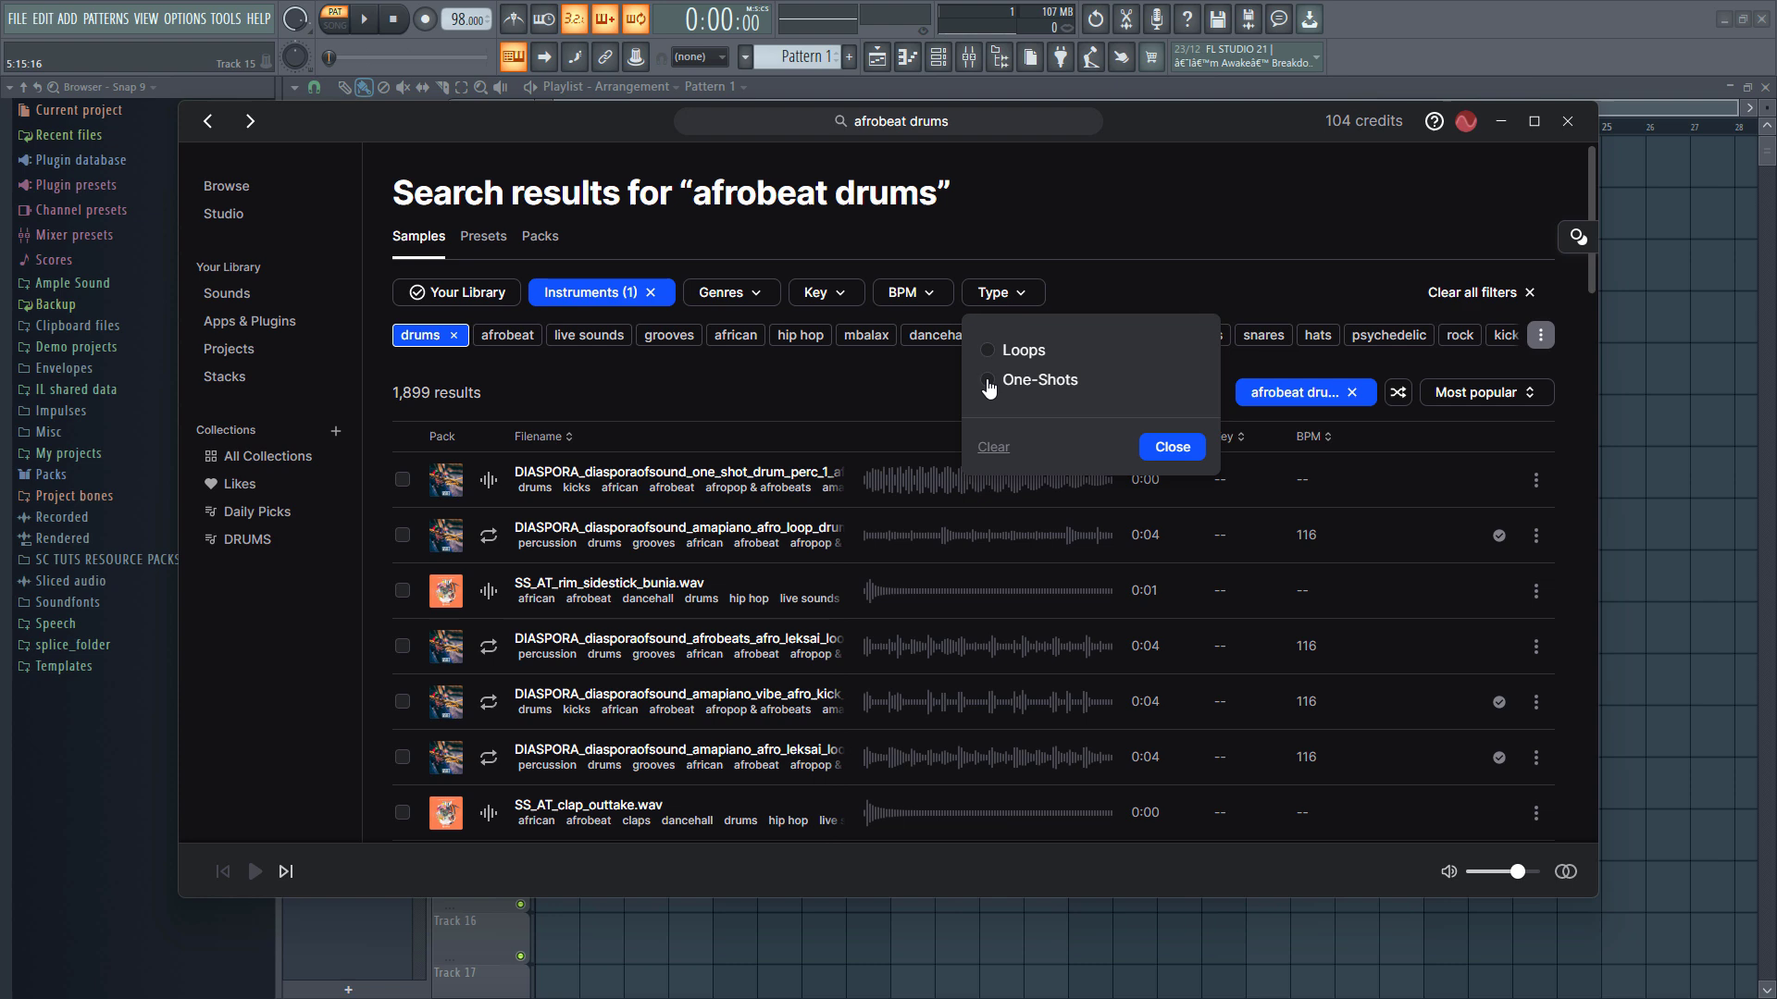
{"action": "left_click", "coordinate": [1173, 448]}
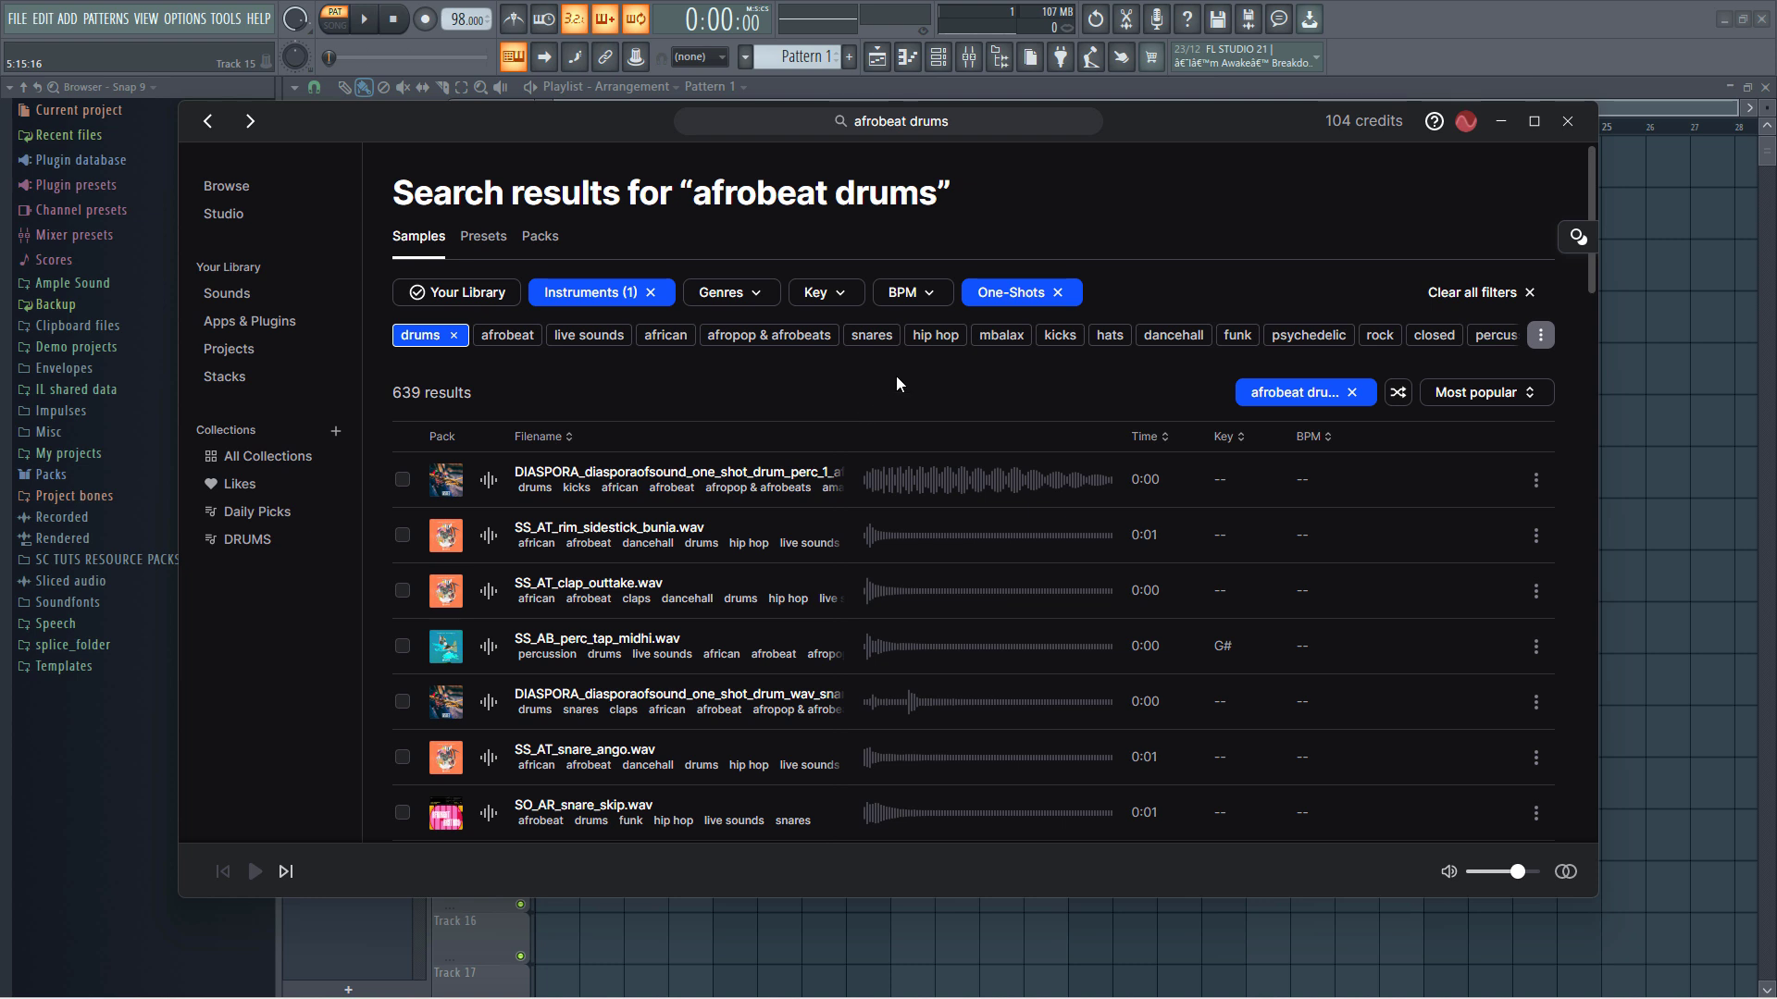
{"action": "left_click", "coordinate": [1060, 337]}
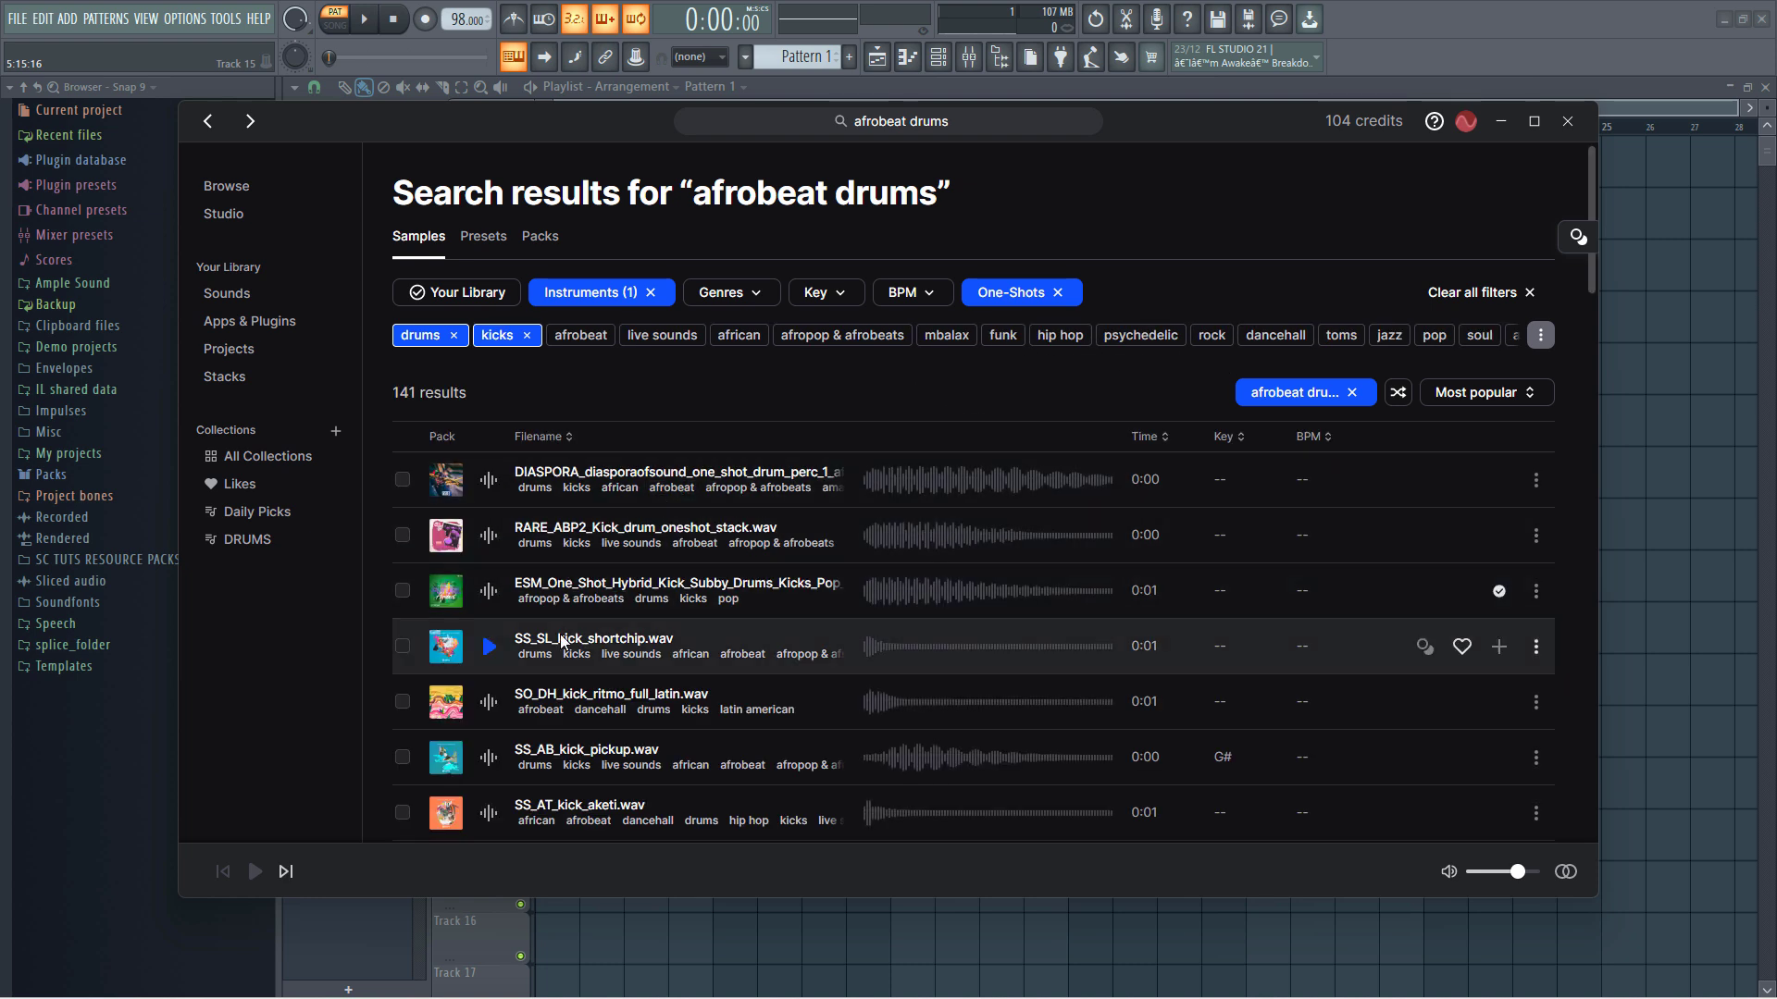
Audition several kick one-shots in the results, from the DIASPORA sample down to the ESM Hybrid Kick Low sample.
{"action": "left_click", "coordinate": [489, 478]}
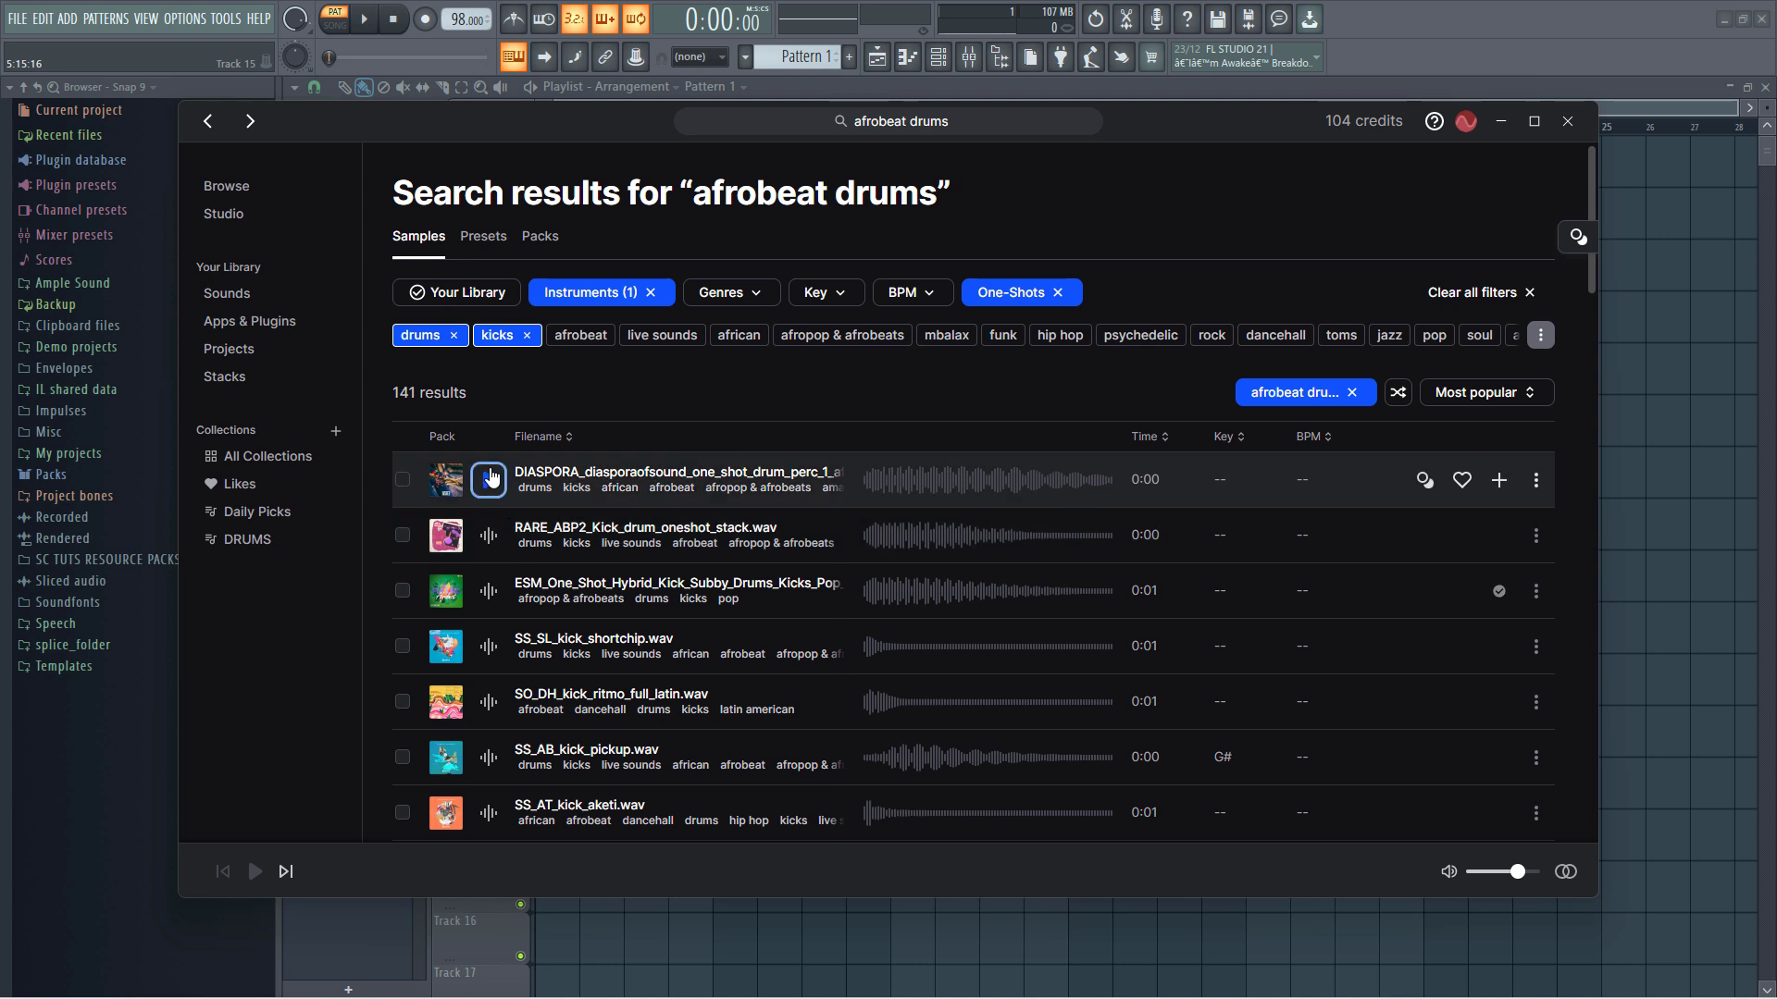
{"action": "left_click", "coordinate": [489, 535]}
{"action": "left_click", "coordinate": [490, 592]}
{"action": "scroll", "coordinate": [490, 611], "scroll_direction": "down", "scroll_amount": 2}
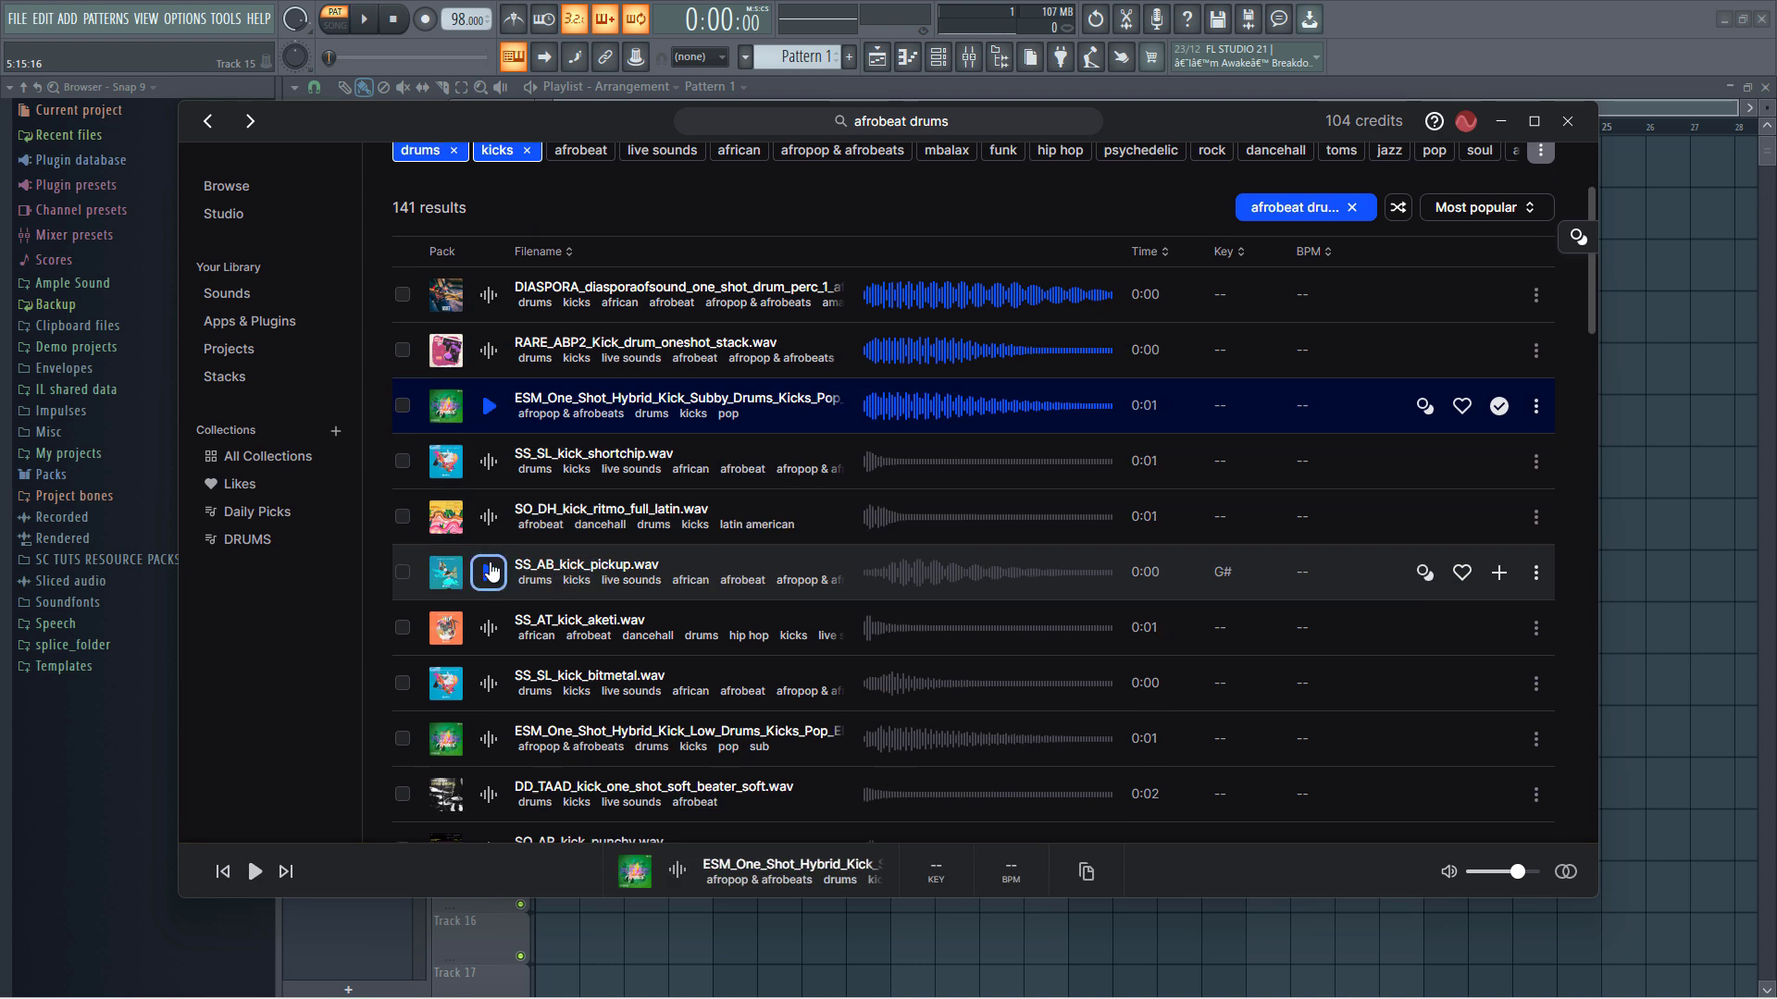
{"action": "left_click", "coordinate": [489, 572]}
{"action": "left_click", "coordinate": [491, 629]}
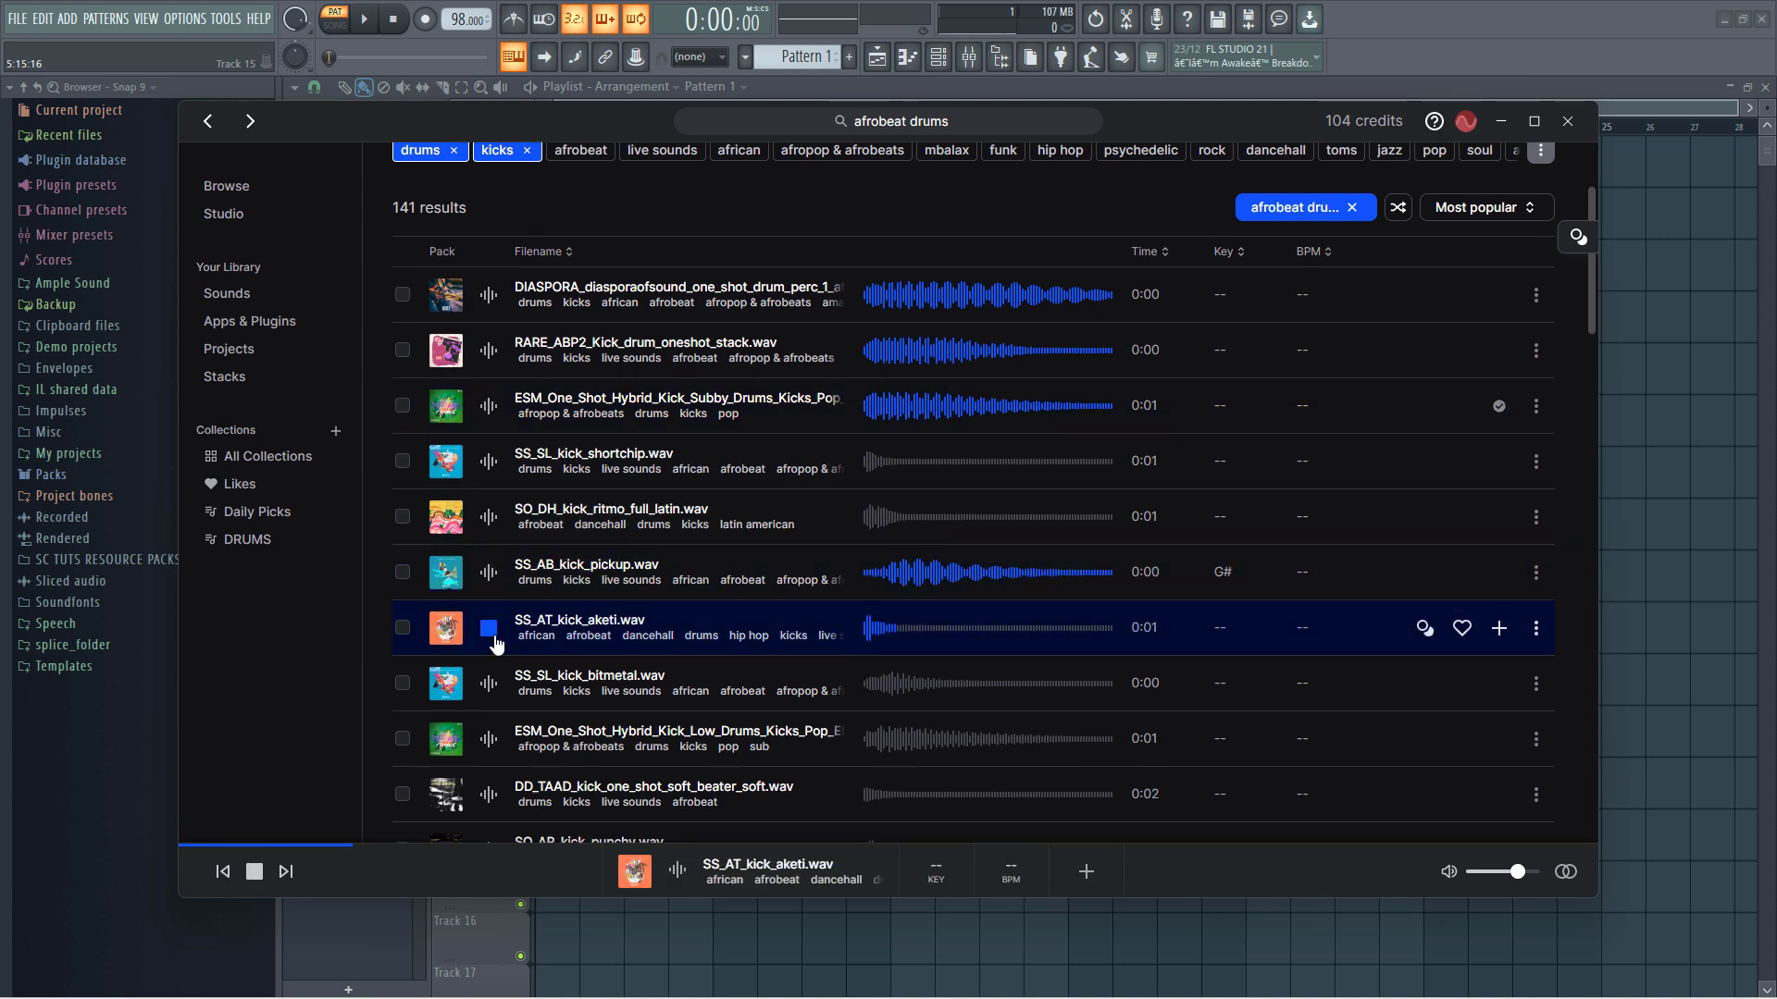
{"action": "left_click", "coordinate": [489, 683]}
{"action": "left_click", "coordinate": [489, 738]}
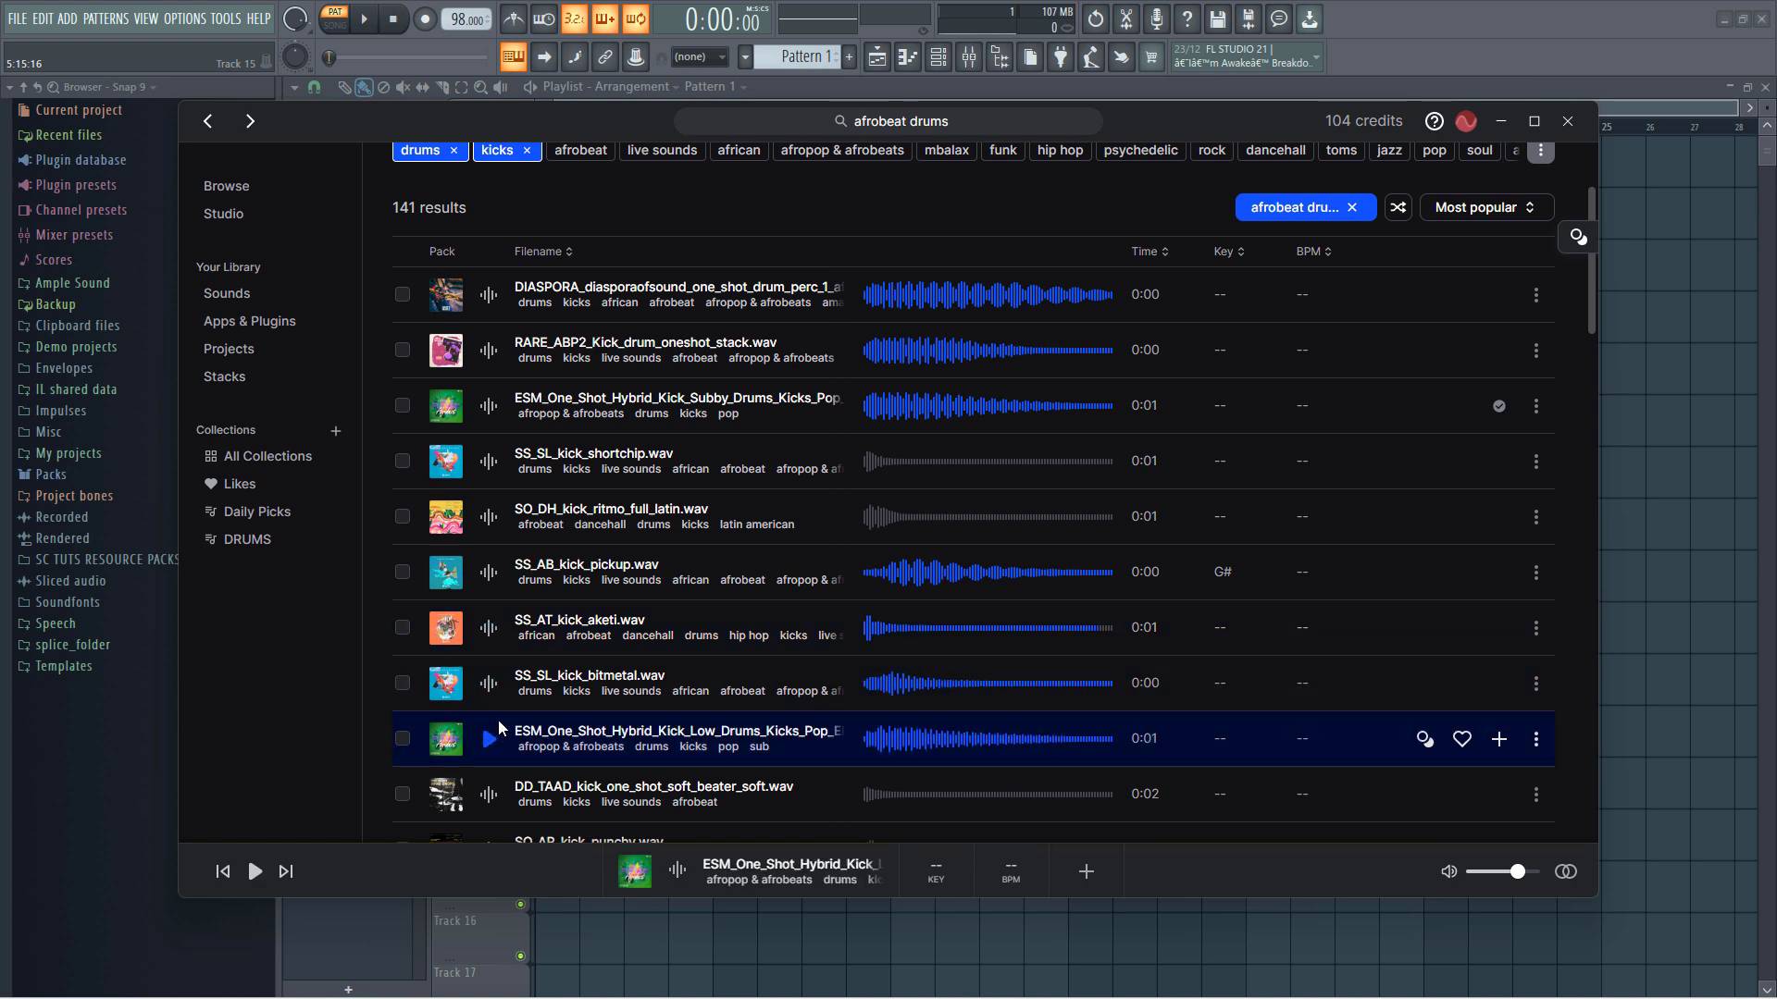
{"action": "scroll", "coordinate": [511, 740], "scroll_direction": "down", "scroll_amount": 1}
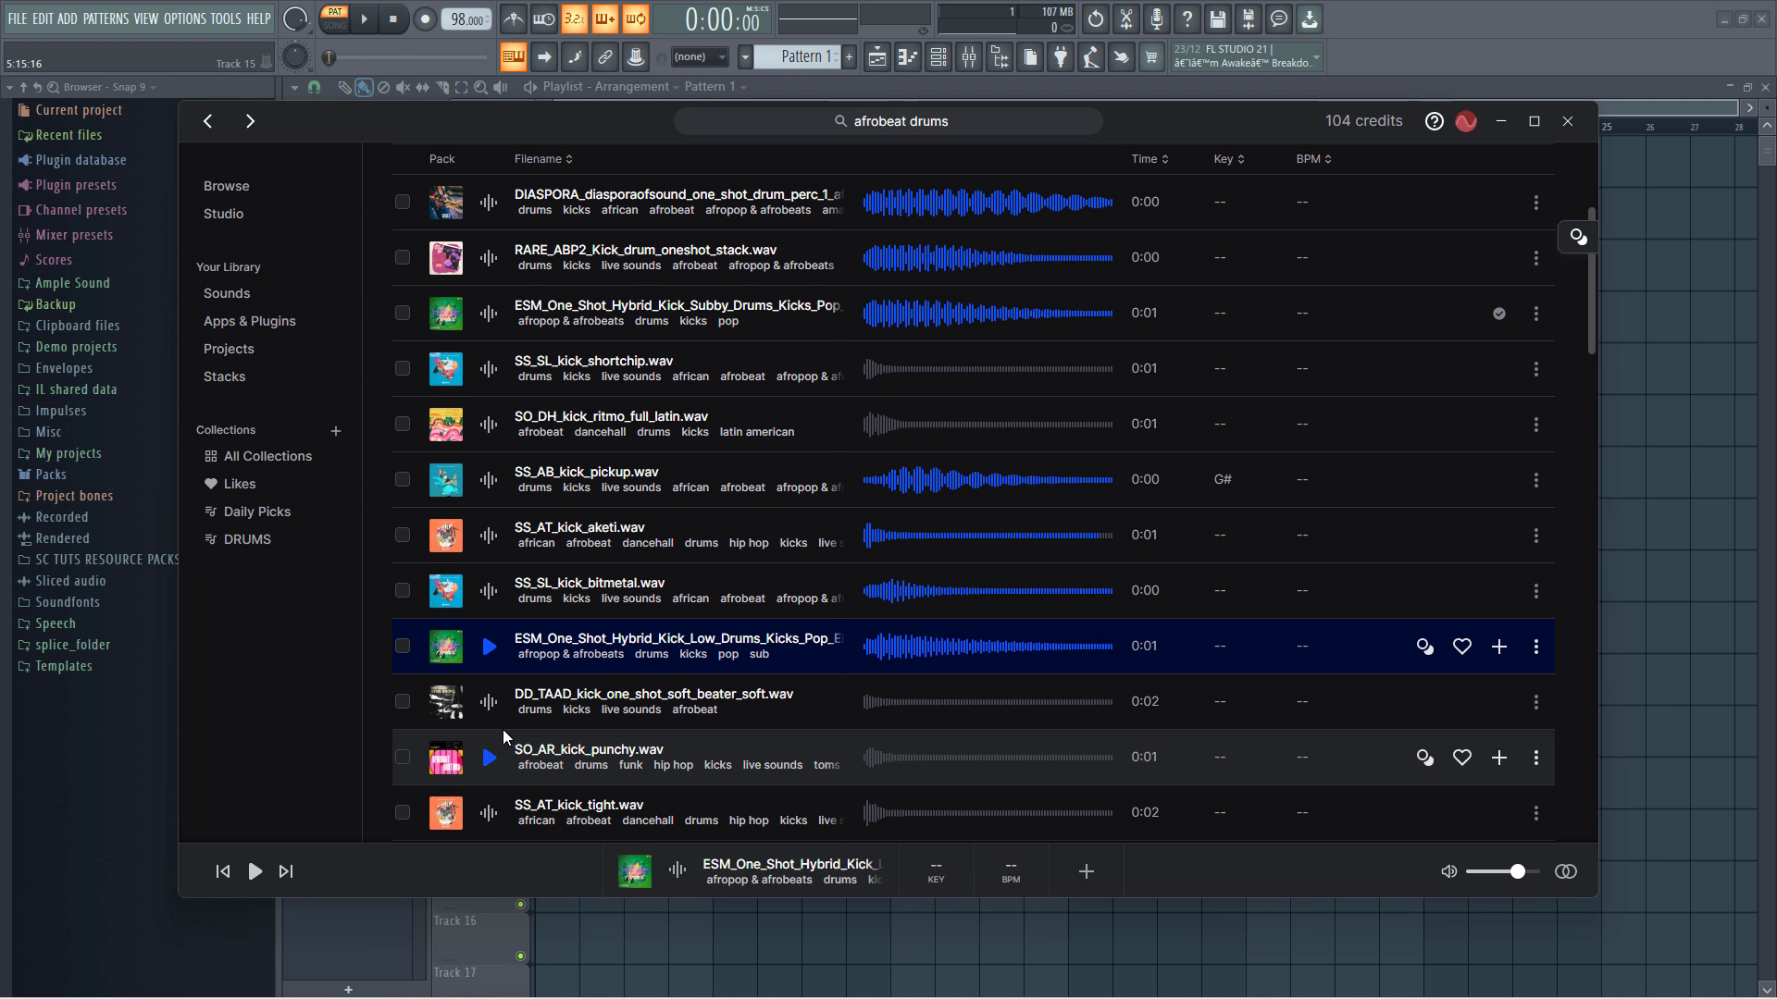
{"action": "scroll", "coordinate": [509, 731], "scroll_direction": "up", "scroll_amount": 3}
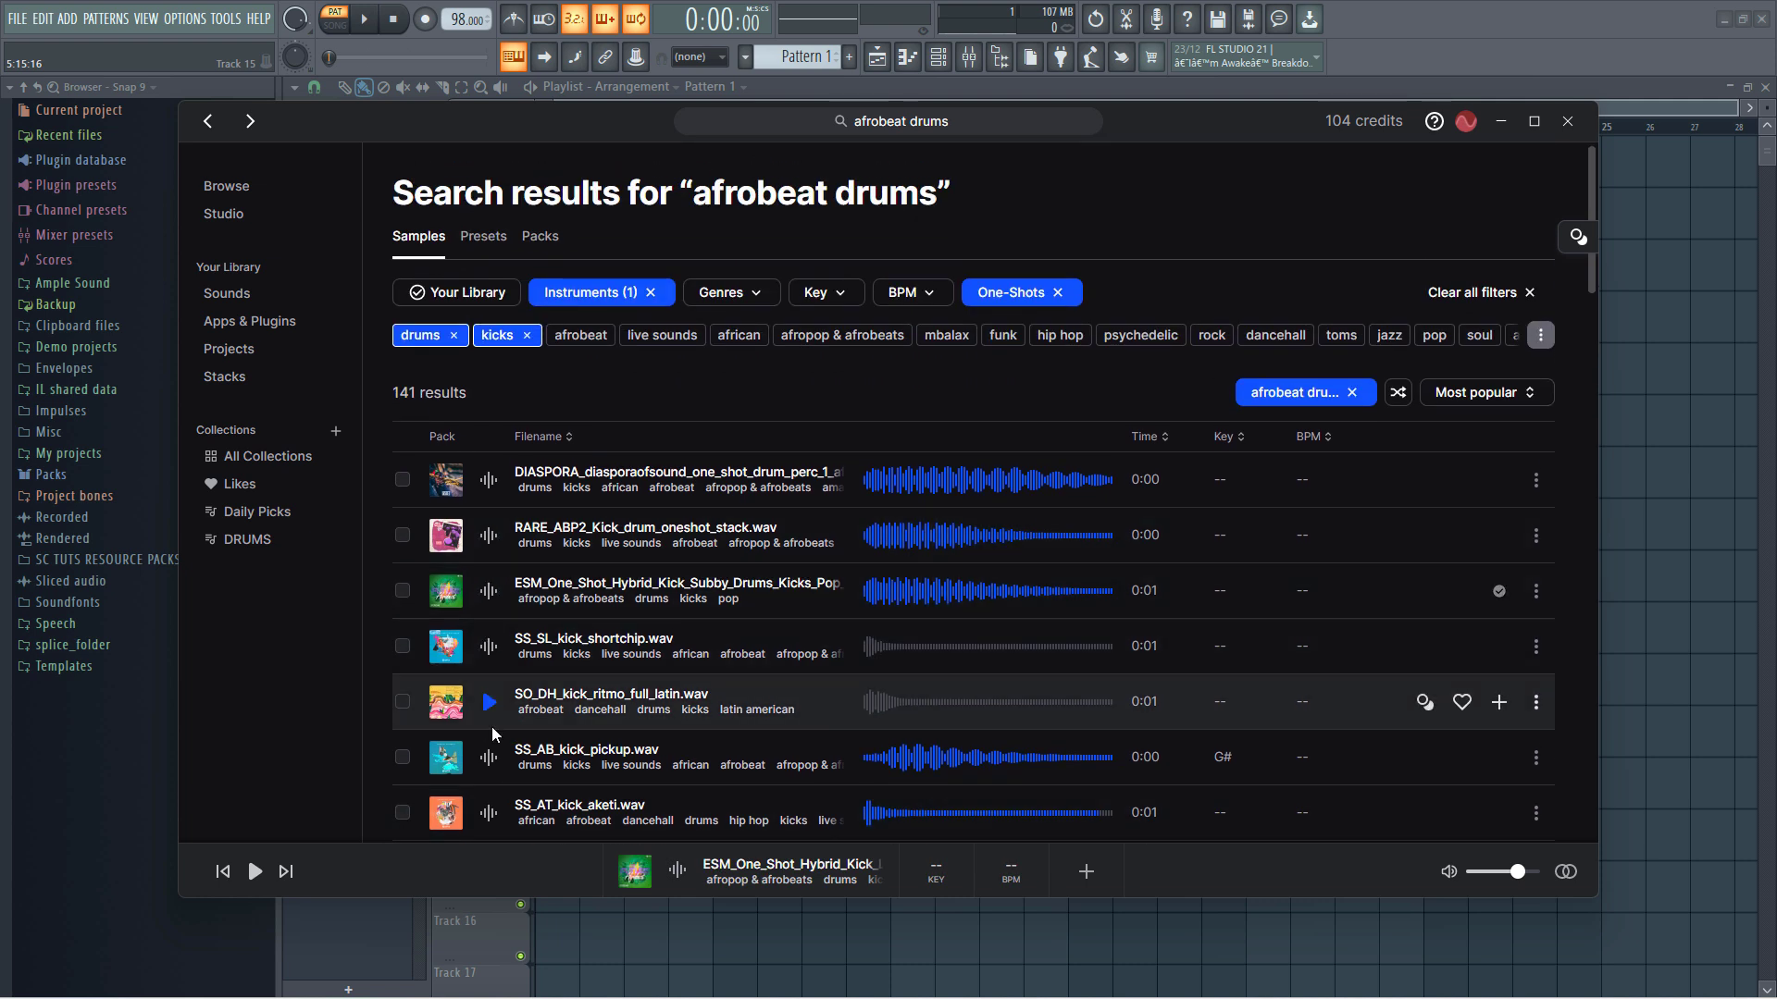
Compare the ESM Hybrid Kick Subby, SS_SL_kick_shortchip and SS_AB_kick_pickup samples by ear, and add SS_AB_kick_pickup.wav to the library.
{"action": "scroll", "coordinate": [491, 733], "scroll_direction": "down", "scroll_amount": 1}
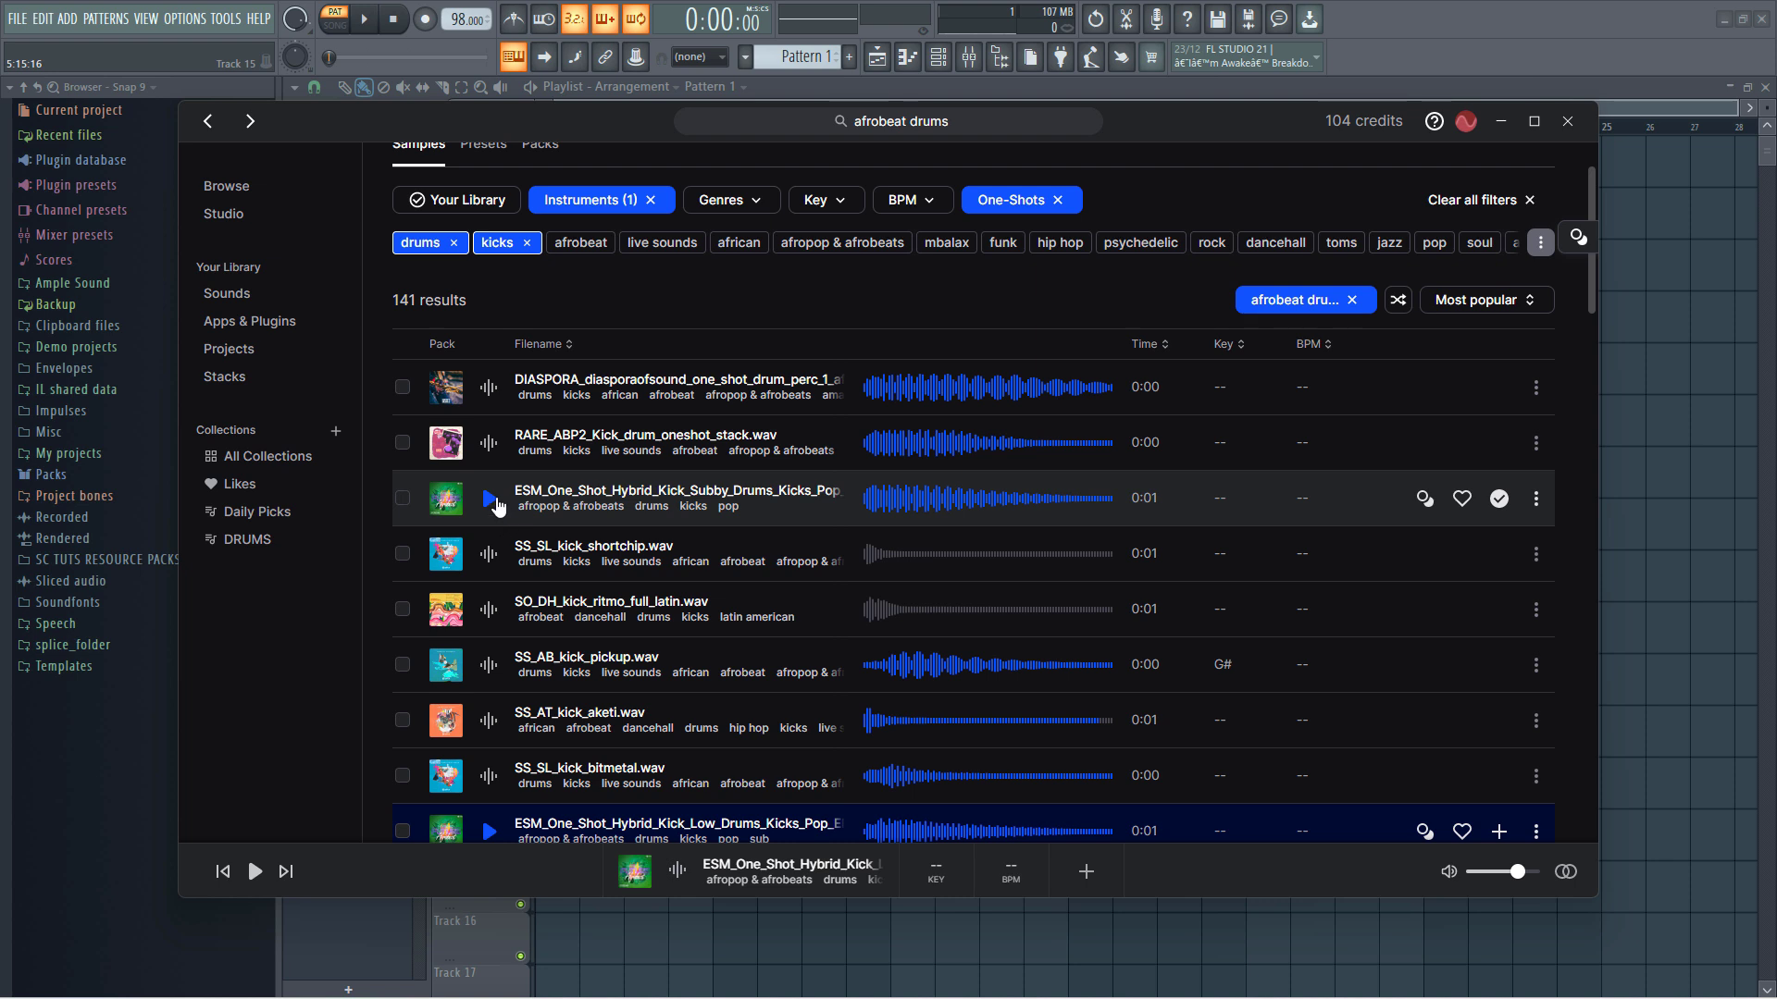
{"action": "left_click", "coordinate": [491, 500]}
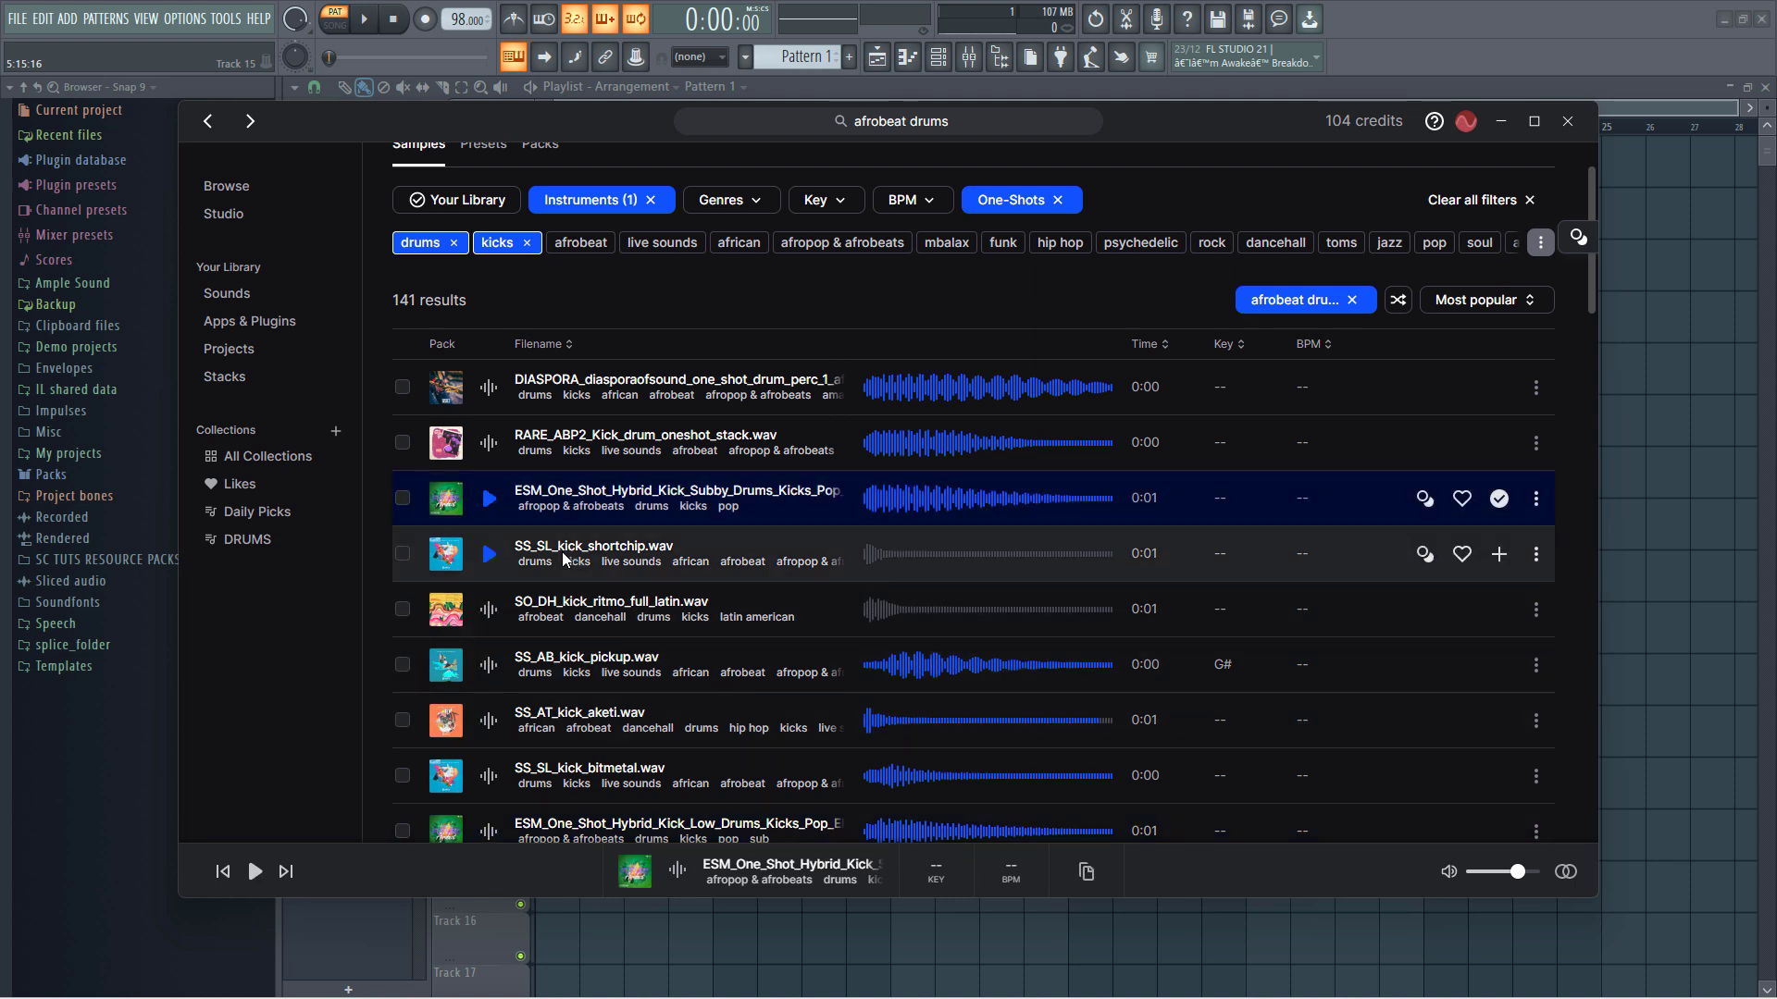
{"action": "left_click", "coordinate": [488, 553]}
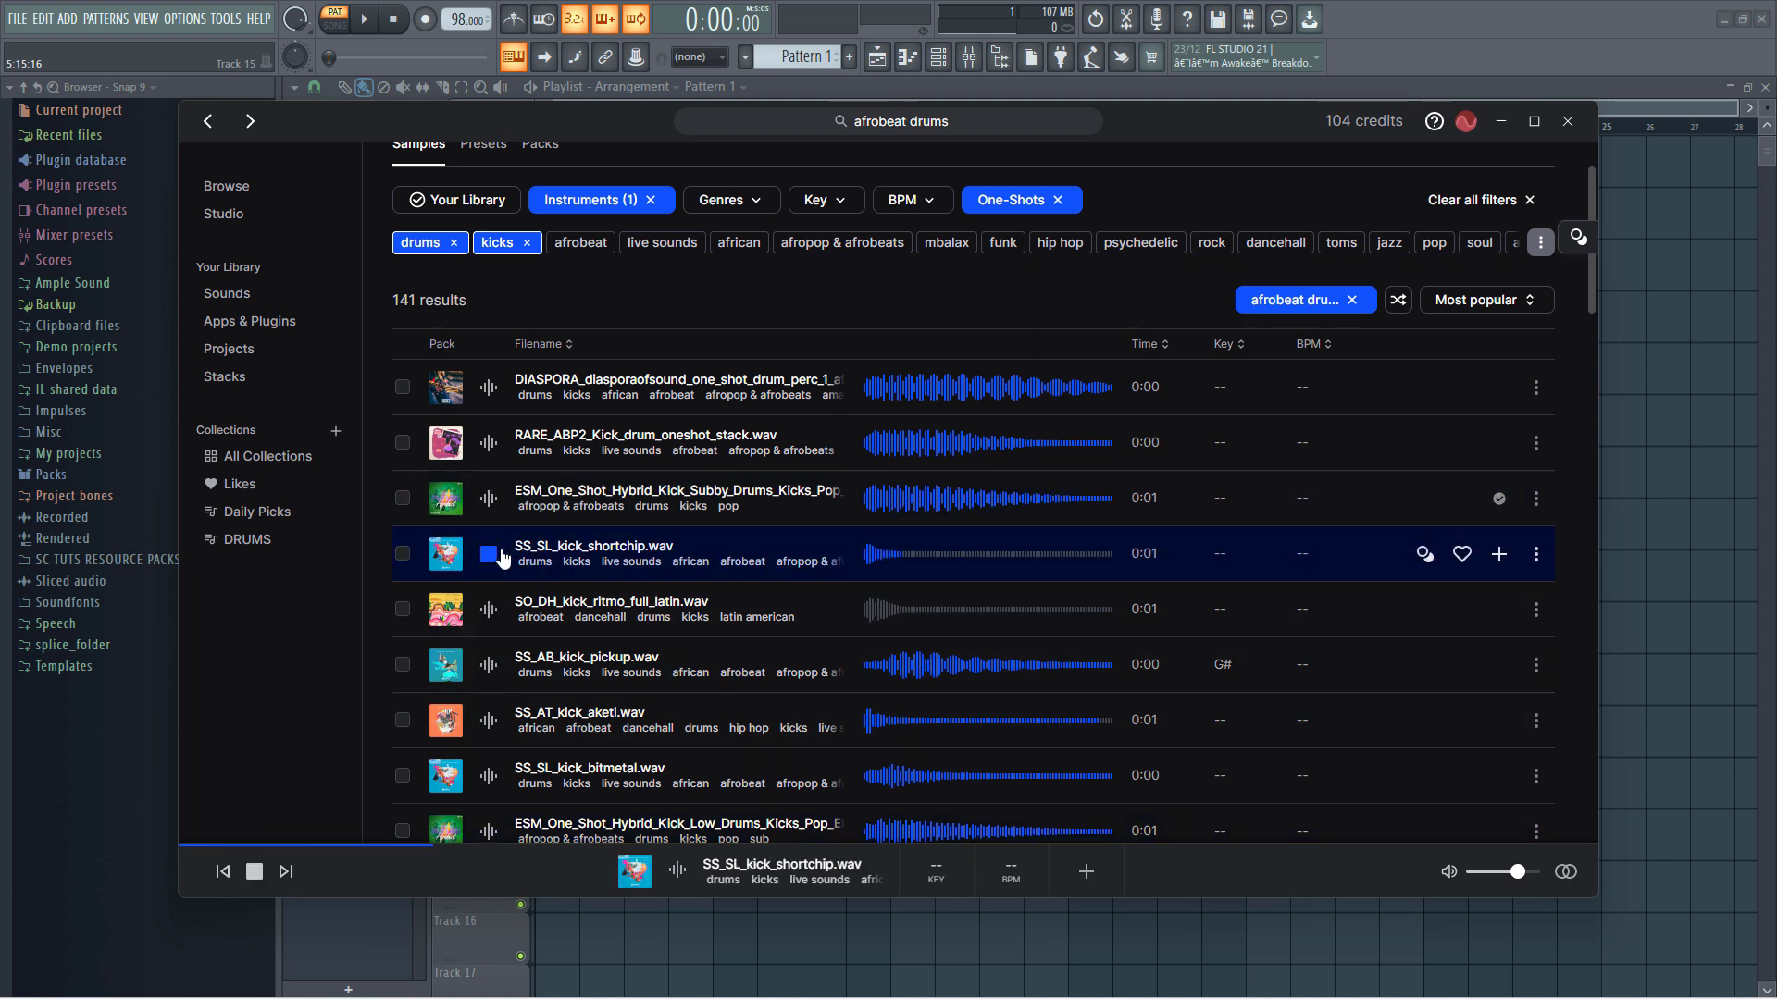
{"action": "left_click", "coordinate": [482, 667]}
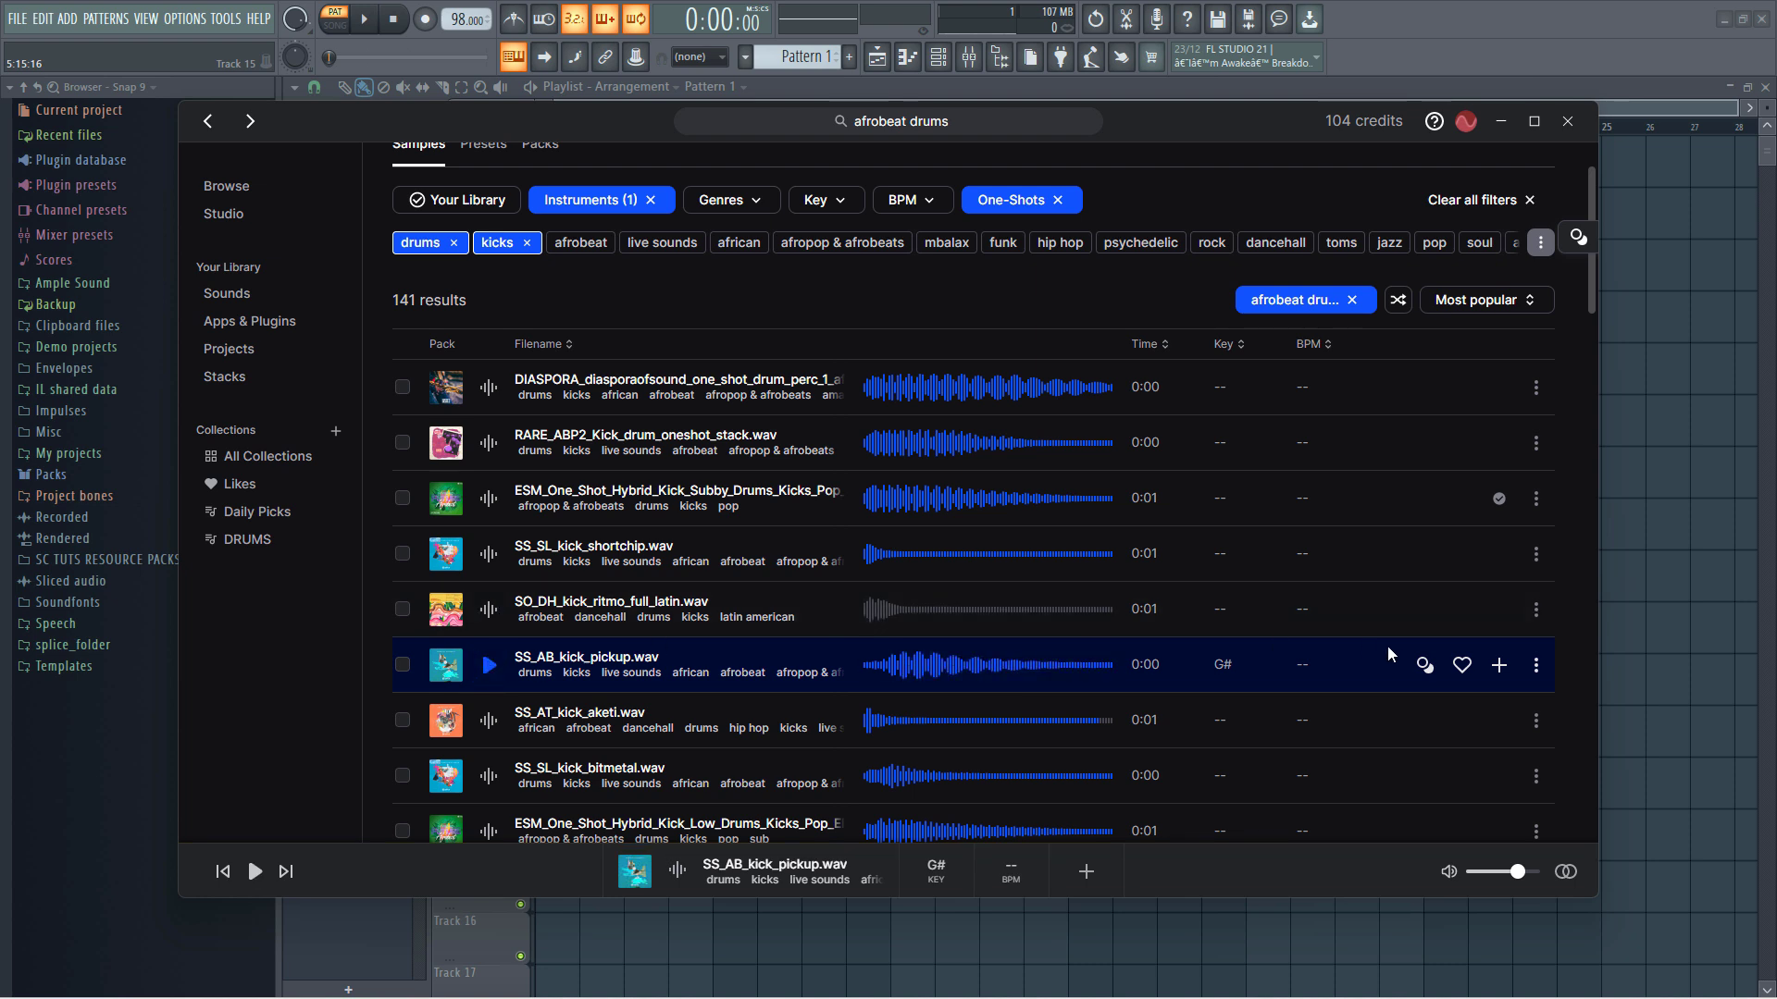
{"action": "left_click", "coordinate": [1499, 667]}
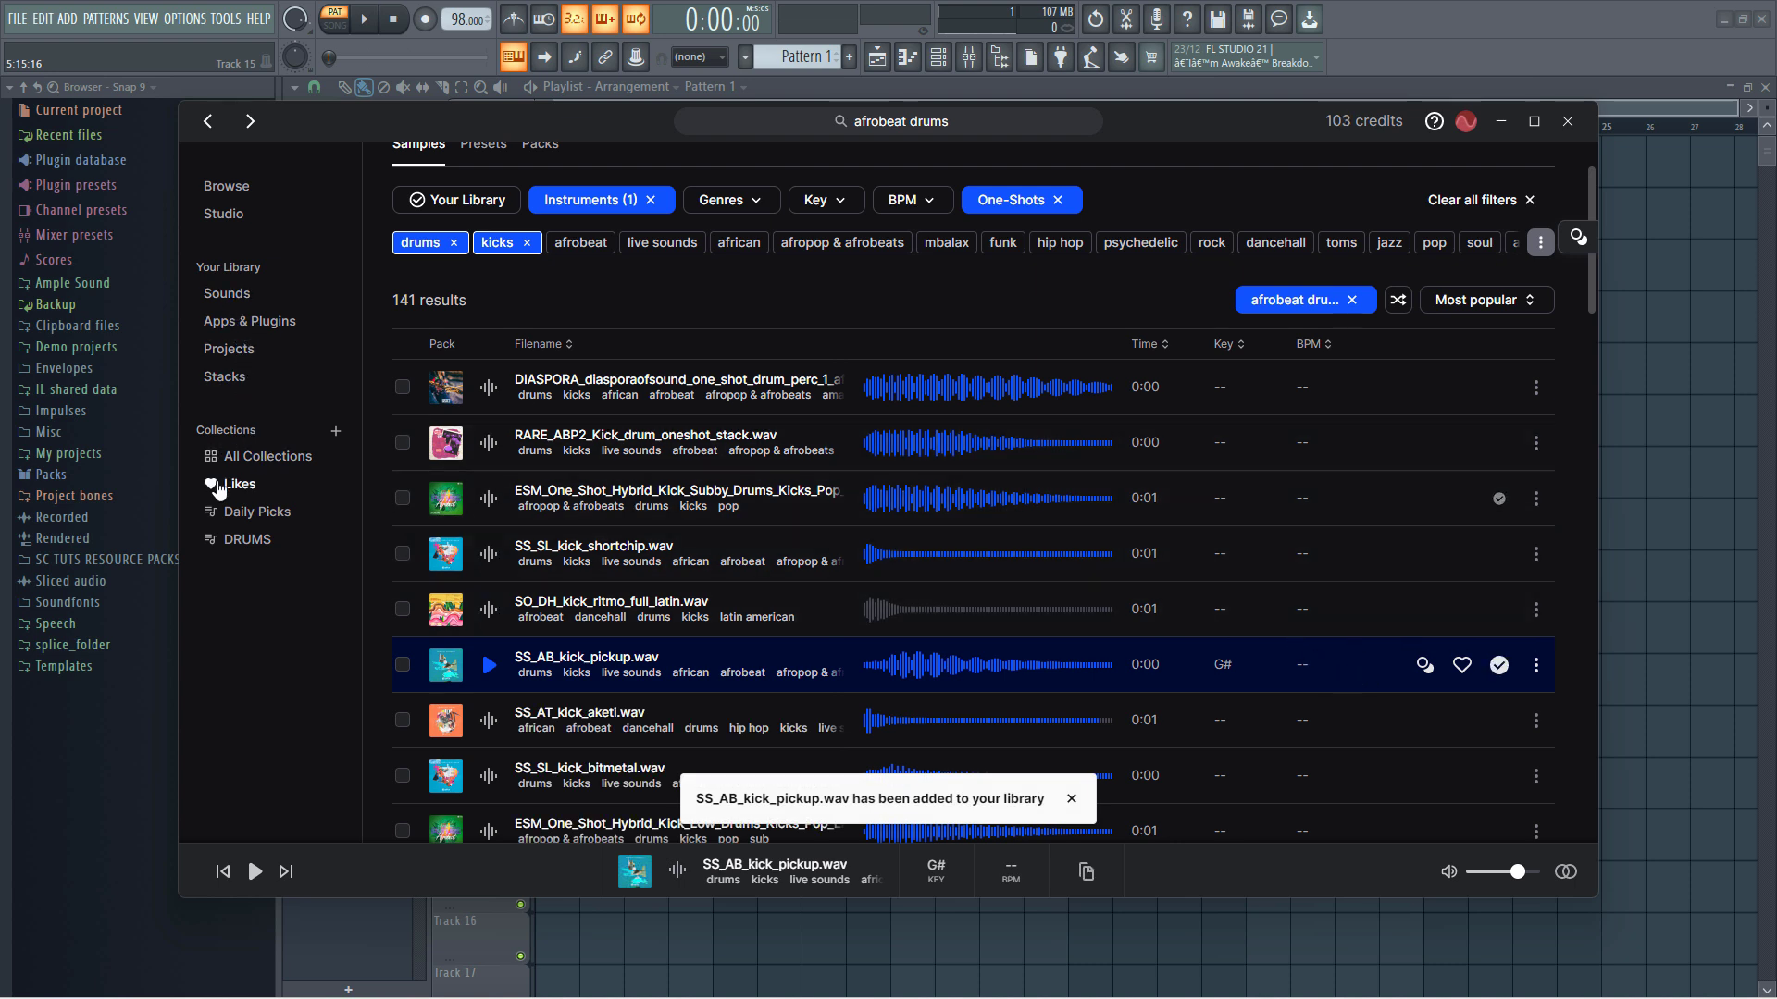
Look through the samples owned in the library's Sounds list.
{"action": "left_click", "coordinate": [238, 300]}
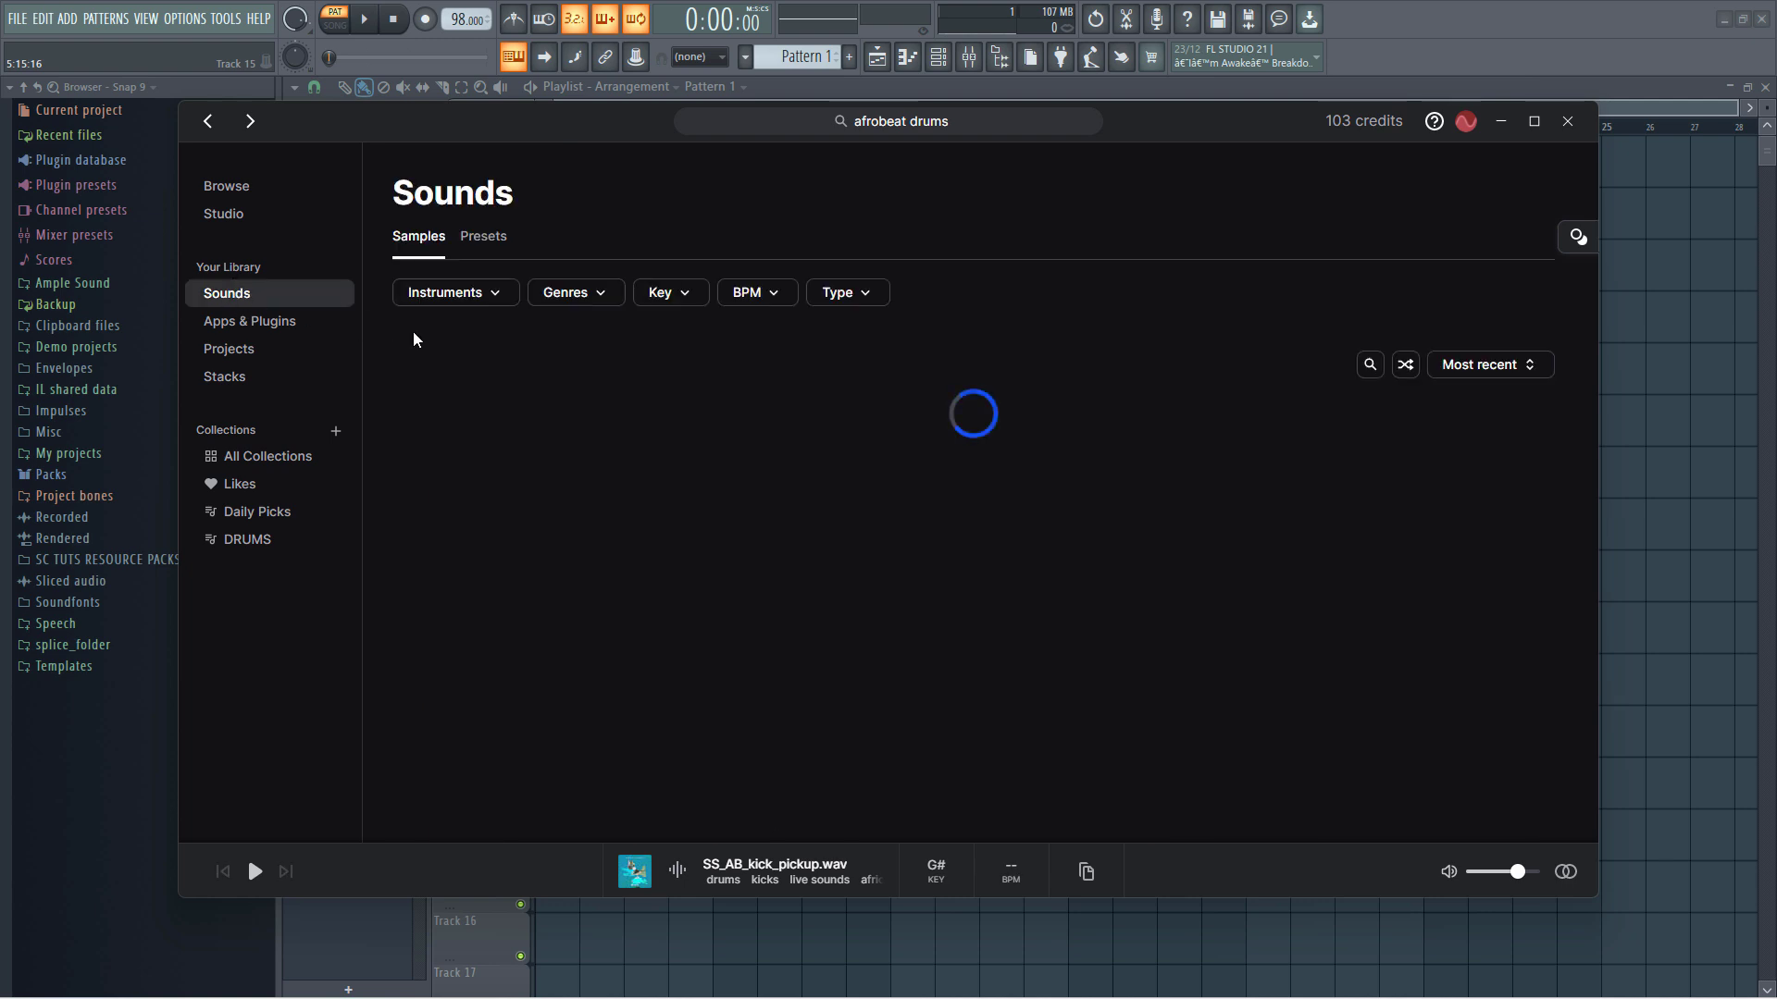
{"action": "scroll", "coordinate": [692, 575], "scroll_direction": "down", "scroll_amount": 5}
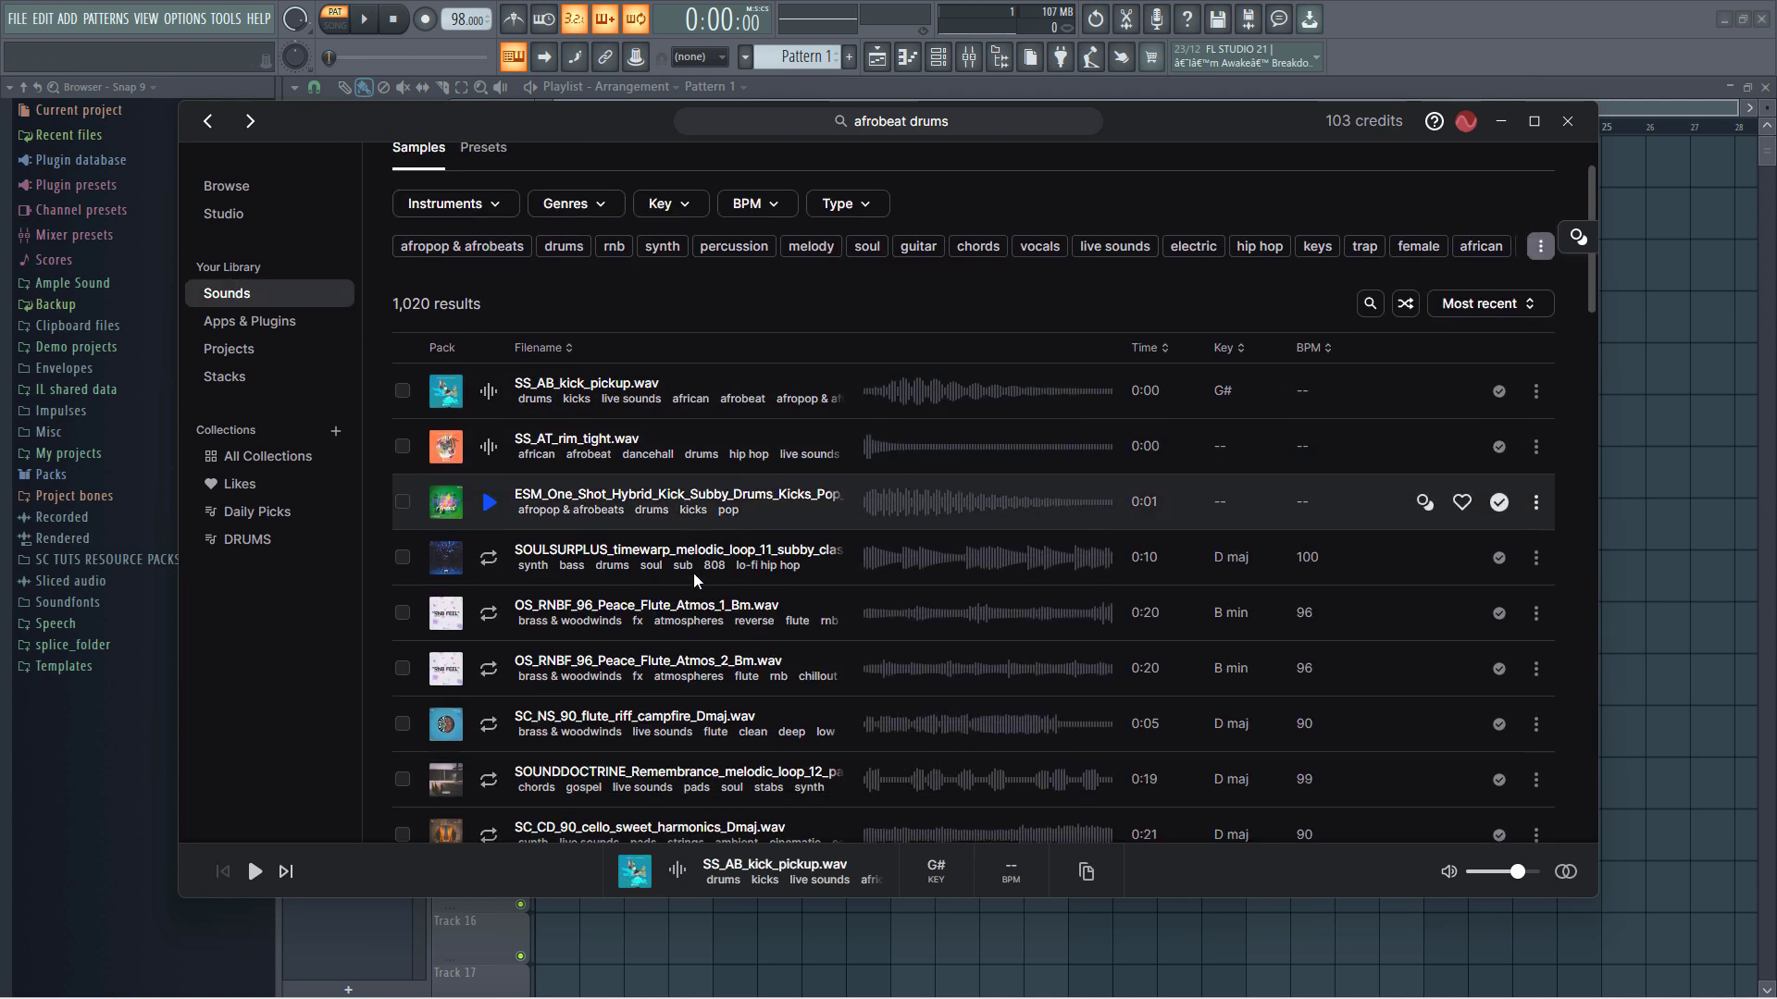
{"action": "scroll", "coordinate": [692, 572], "scroll_direction": "up", "scroll_amount": 5}
Return to the kick results and load the ESM_One_Shot_Hybrid_Kick_Subby sample into FL Studio's Channel rack as a new channel below Sampler.
{"action": "left_click", "coordinate": [209, 121]}
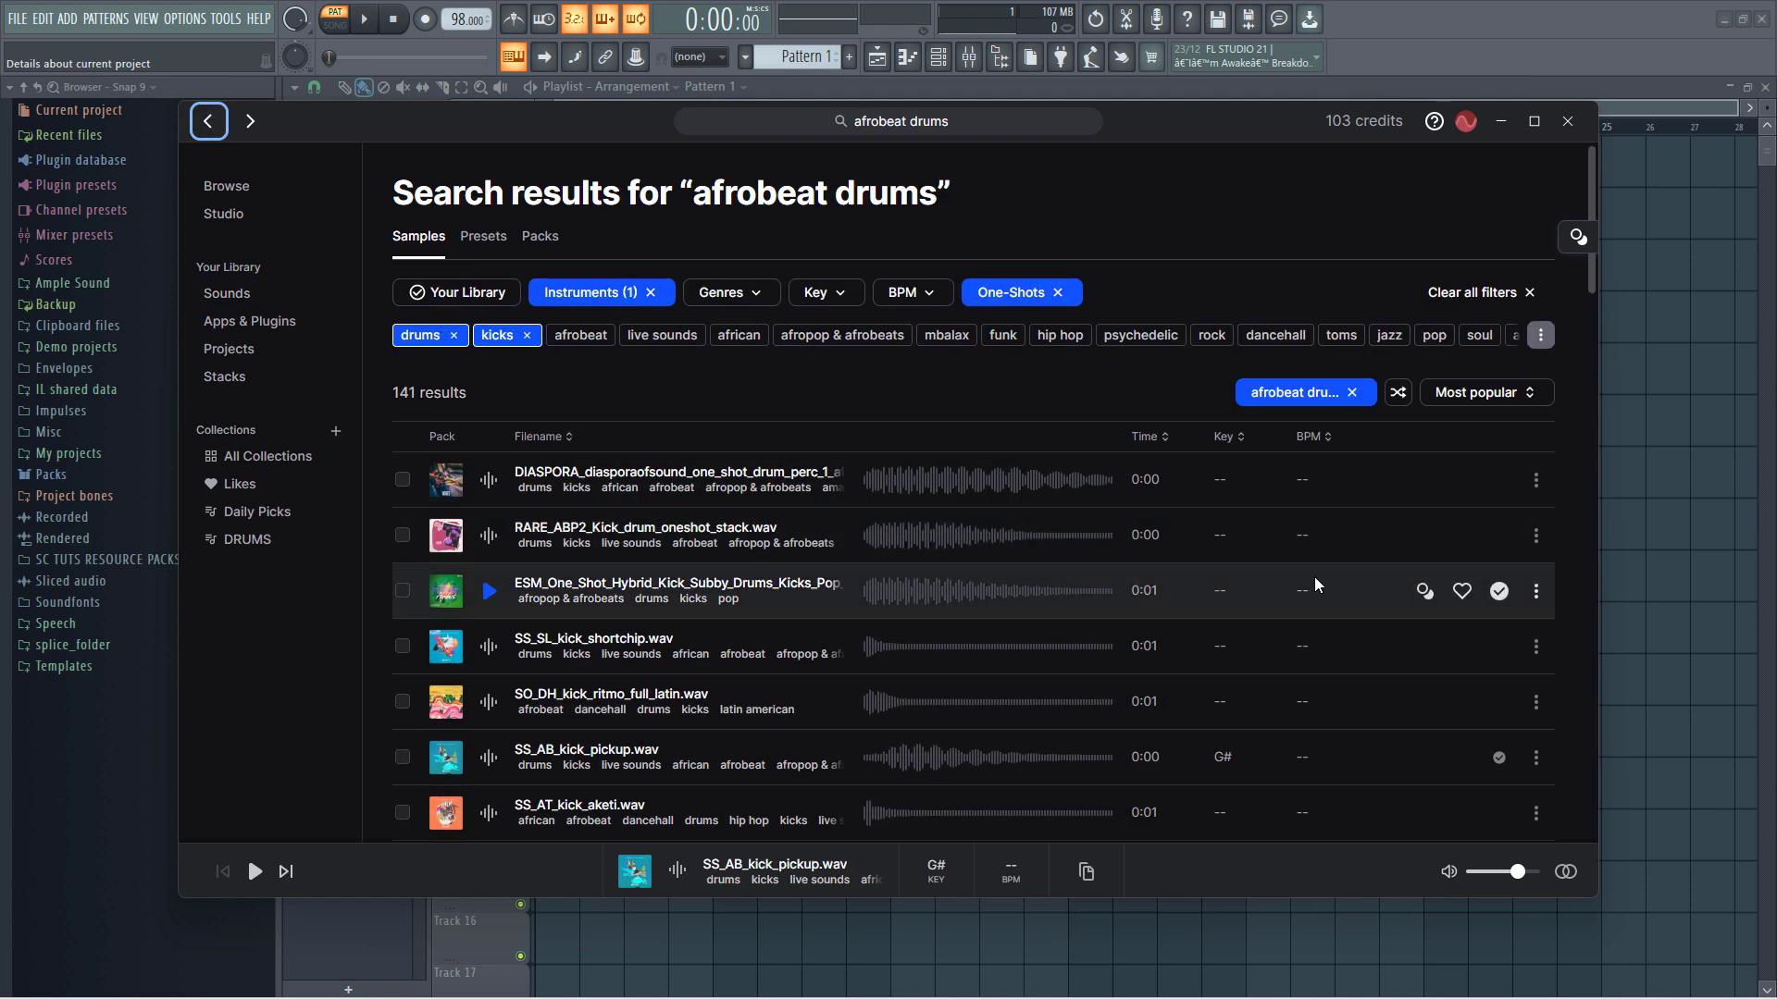
{"action": "left_click_drag", "start_coordinate": [1158, 109], "coordinate": [1106, 370]}
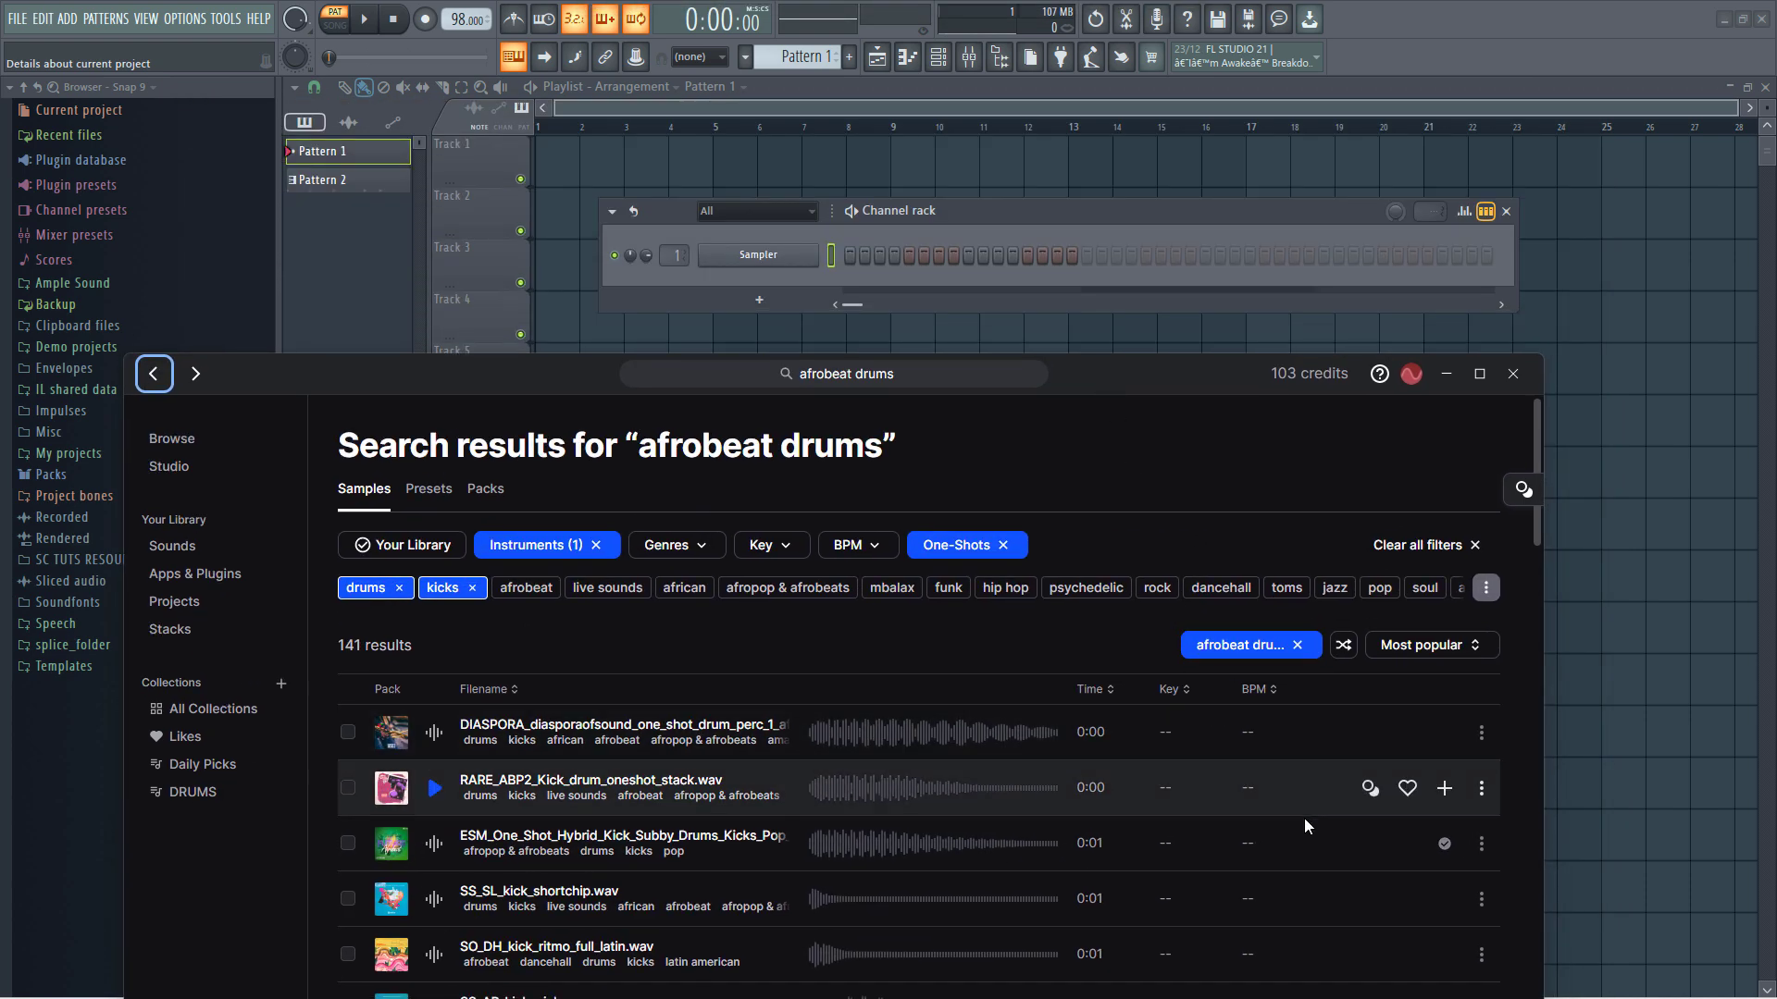
{"action": "left_click_drag", "start_coordinate": [1303, 833], "coordinate": [764, 277]}
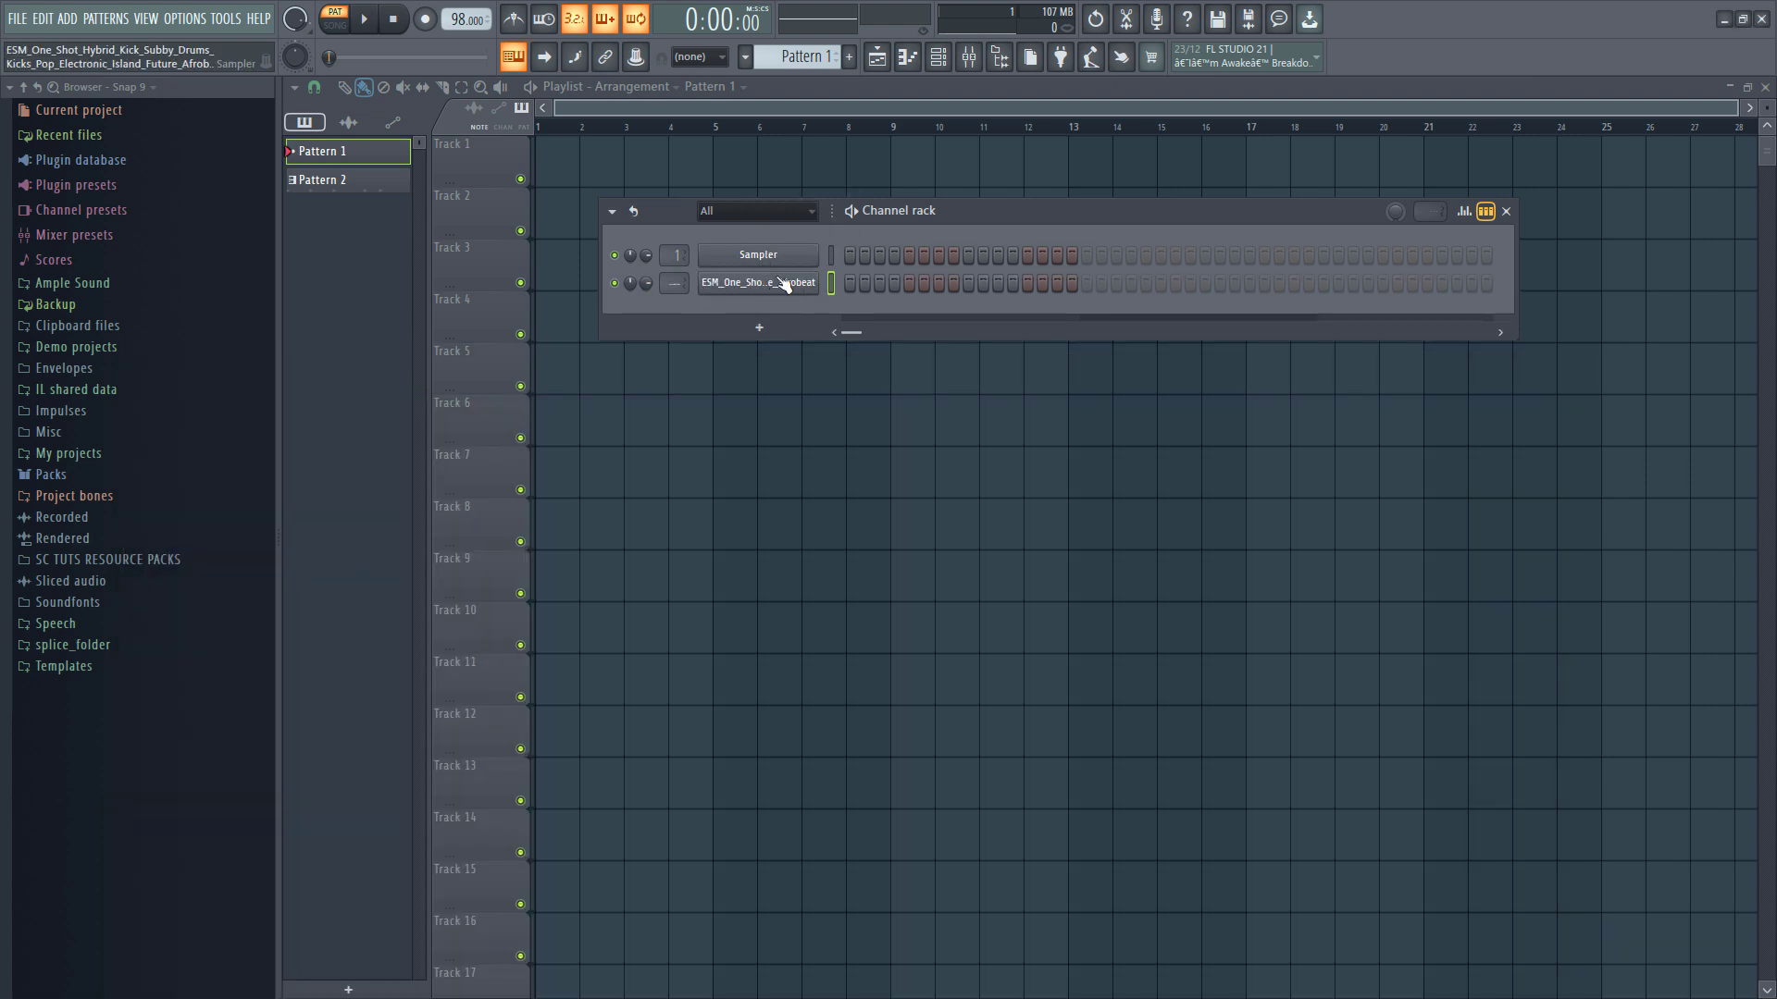
Switch back to Splice and replace the kicks filter with the rims filter, keeping drums and One-Shots.
{"action": "key", "text": "alt+Tab"}
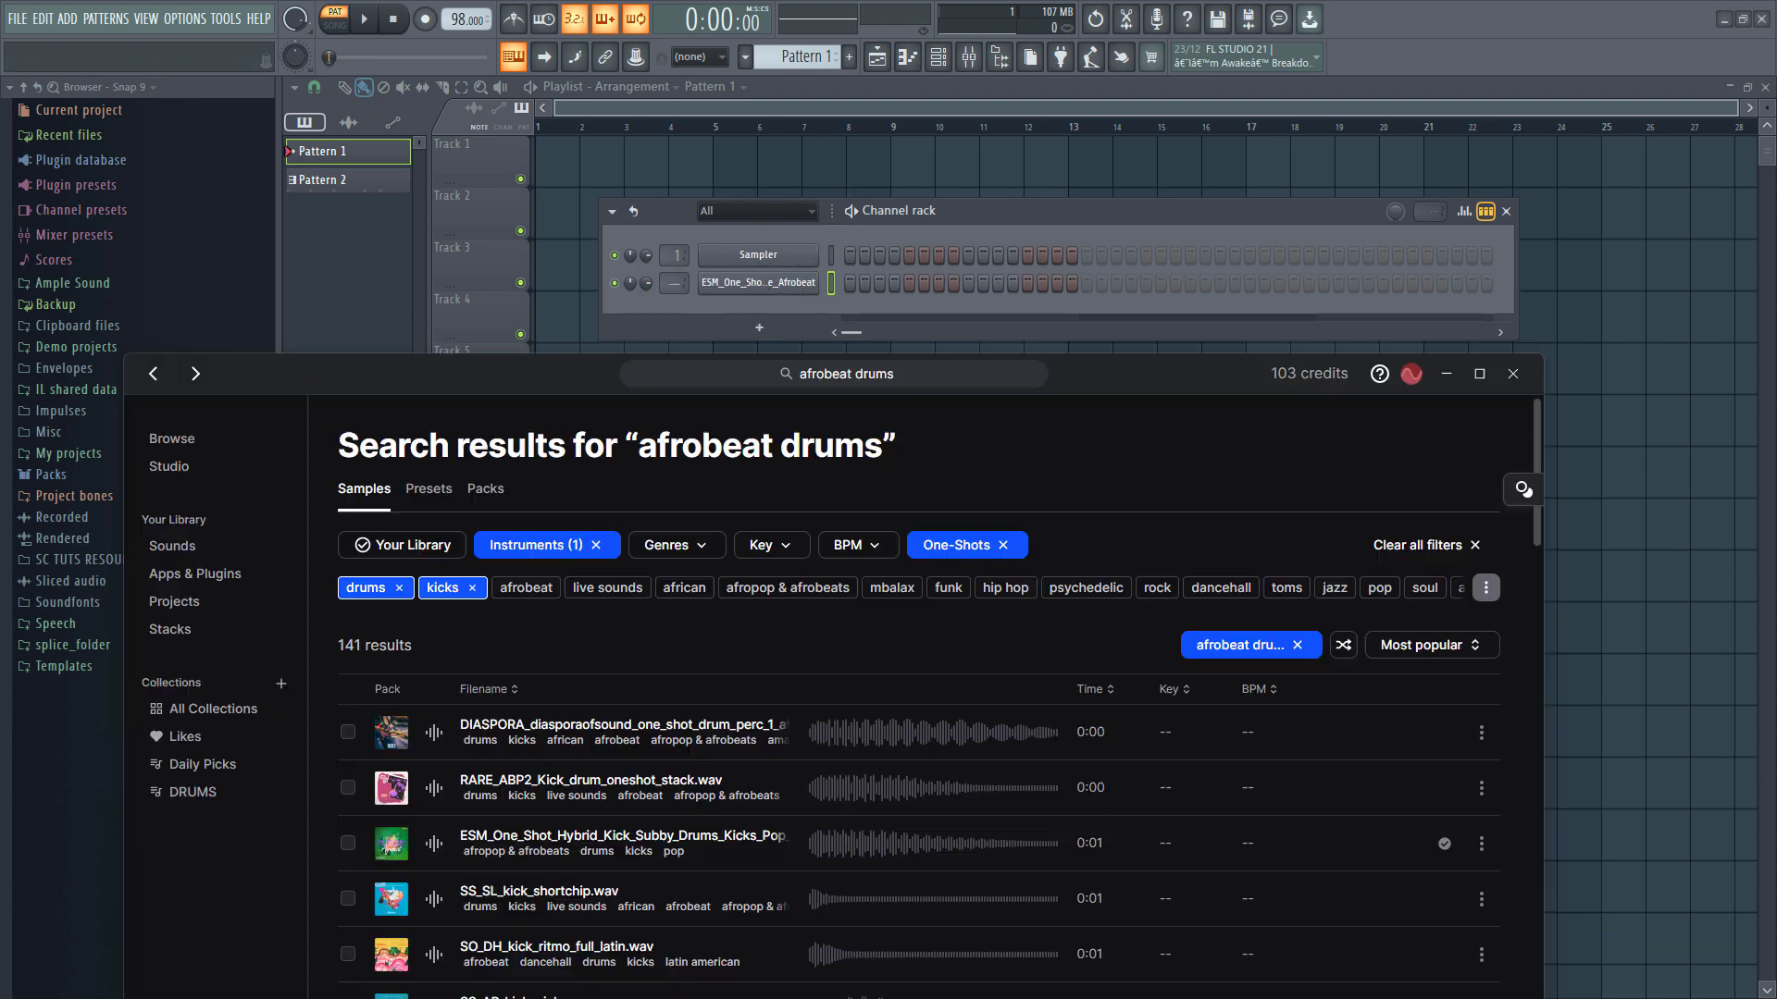
{"action": "left_click_drag", "start_coordinate": [589, 365], "coordinate": [776, 169]}
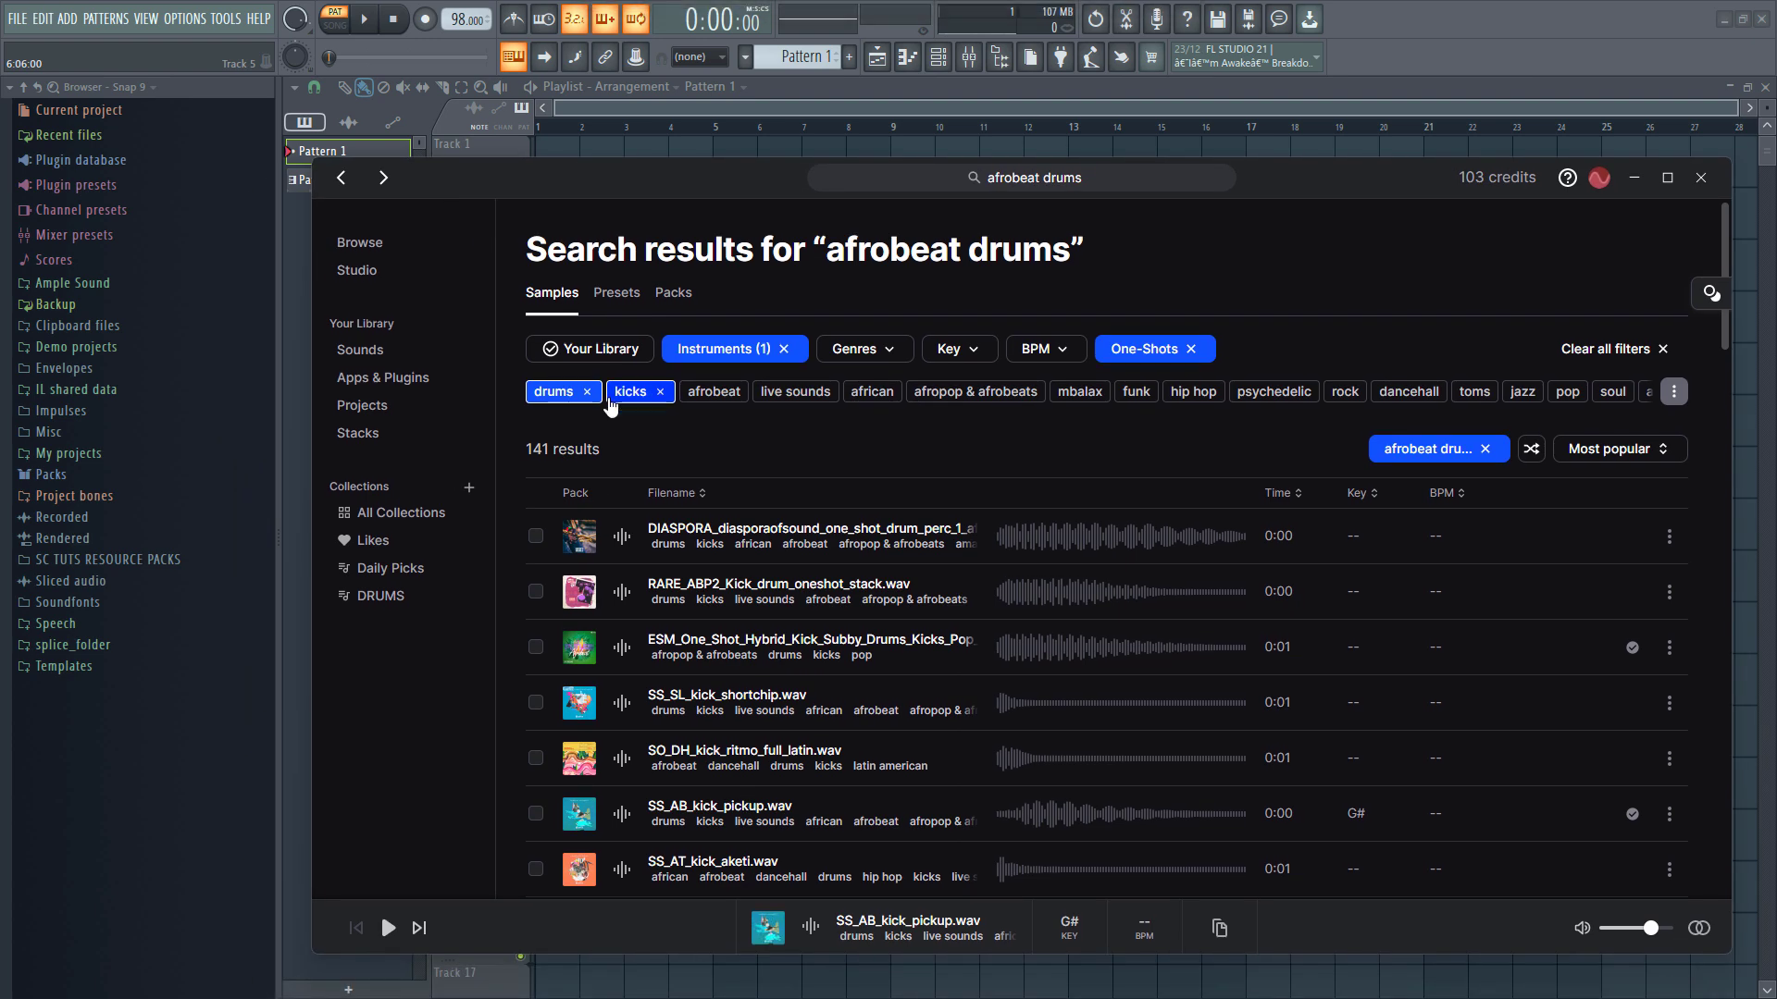
{"action": "left_click", "coordinate": [660, 391]}
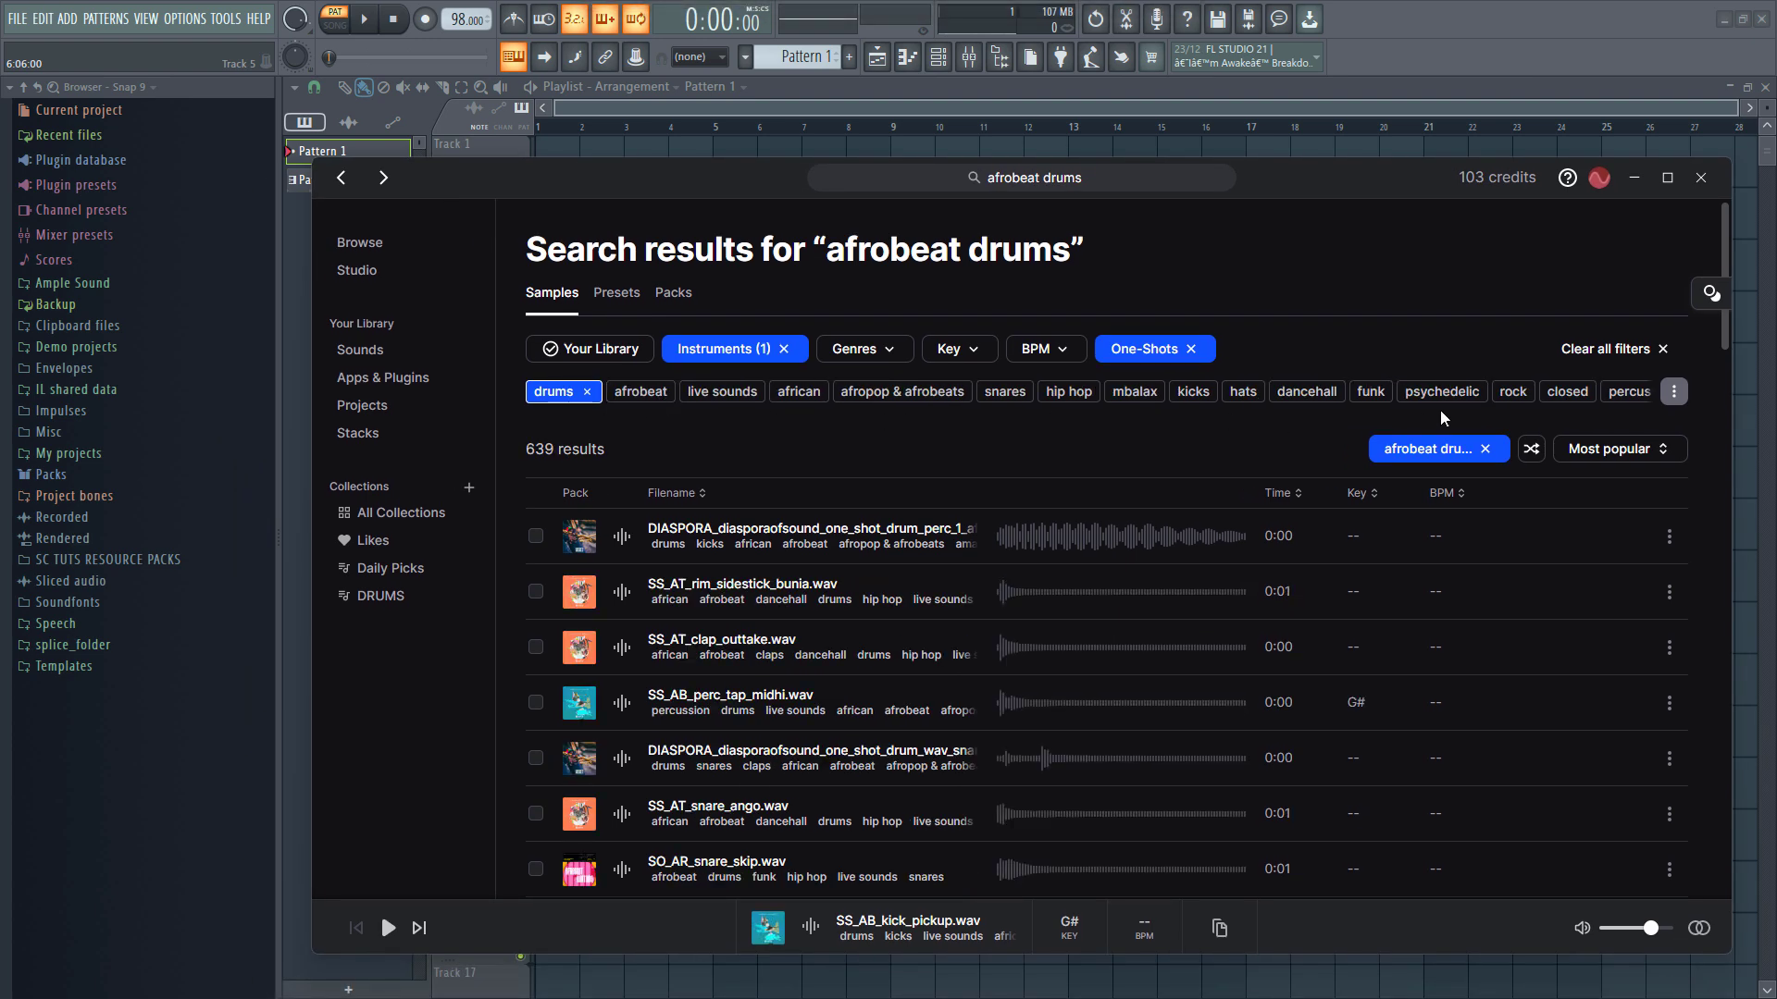
{"action": "left_click", "coordinate": [1673, 391]}
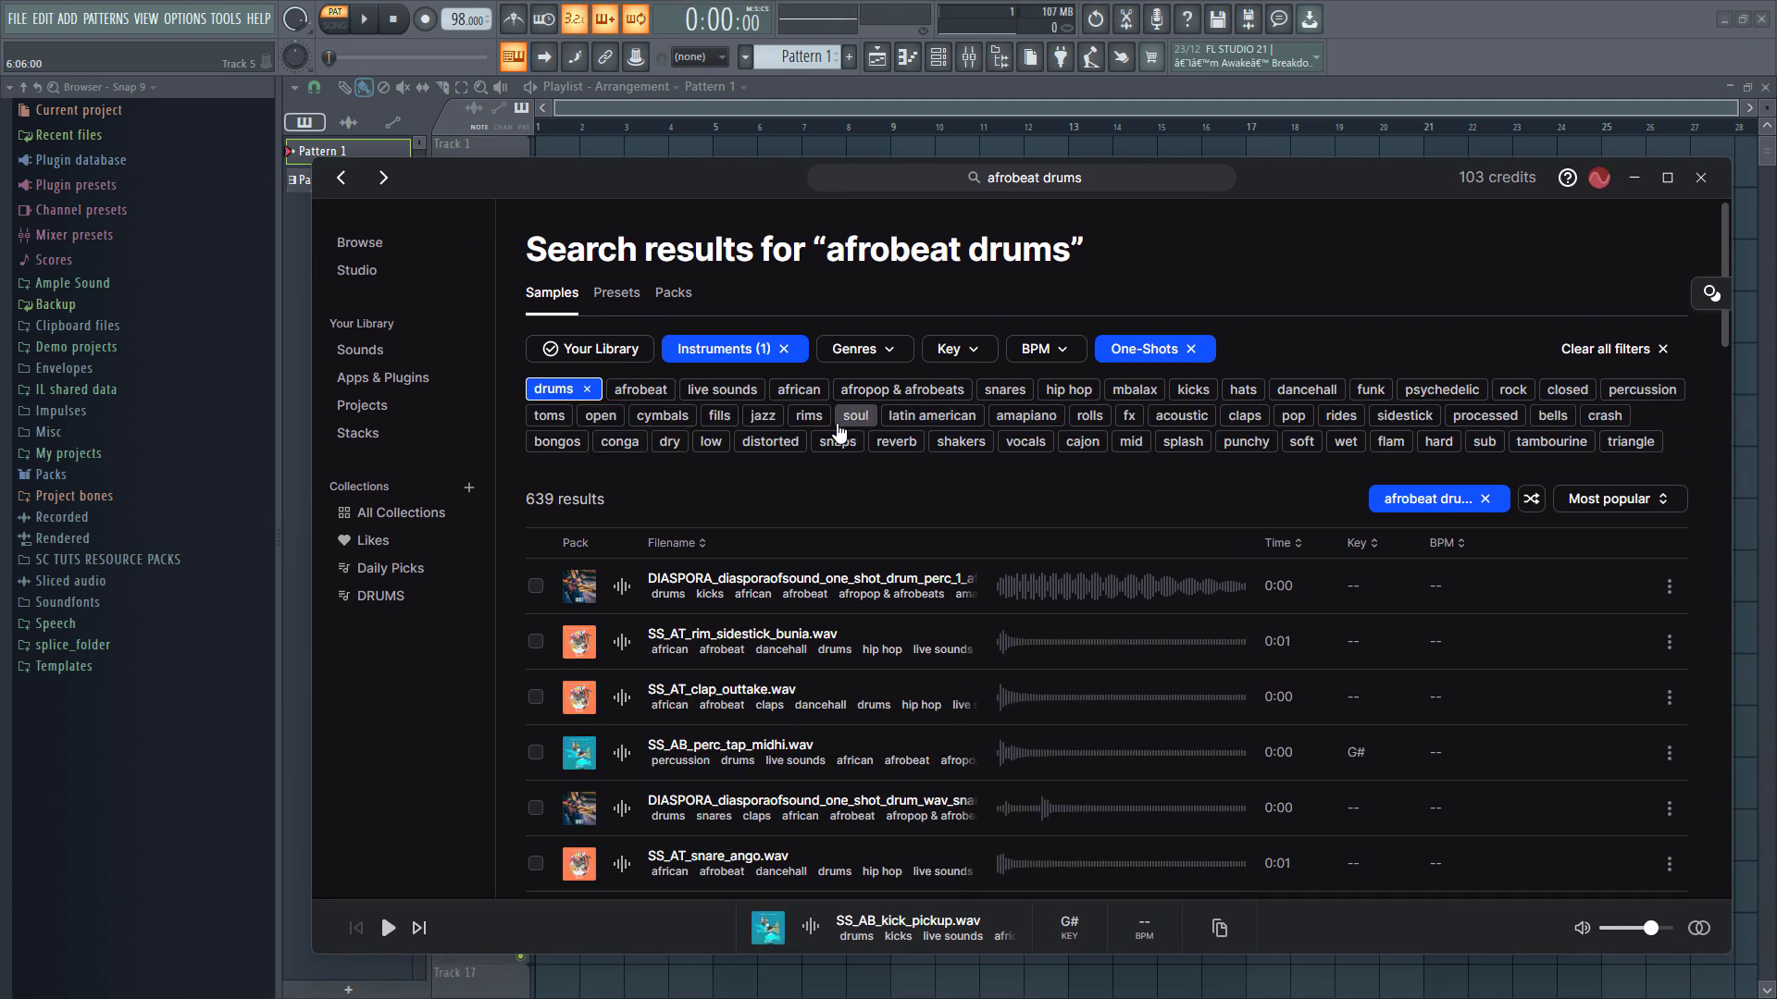
{"action": "left_click", "coordinate": [808, 415]}
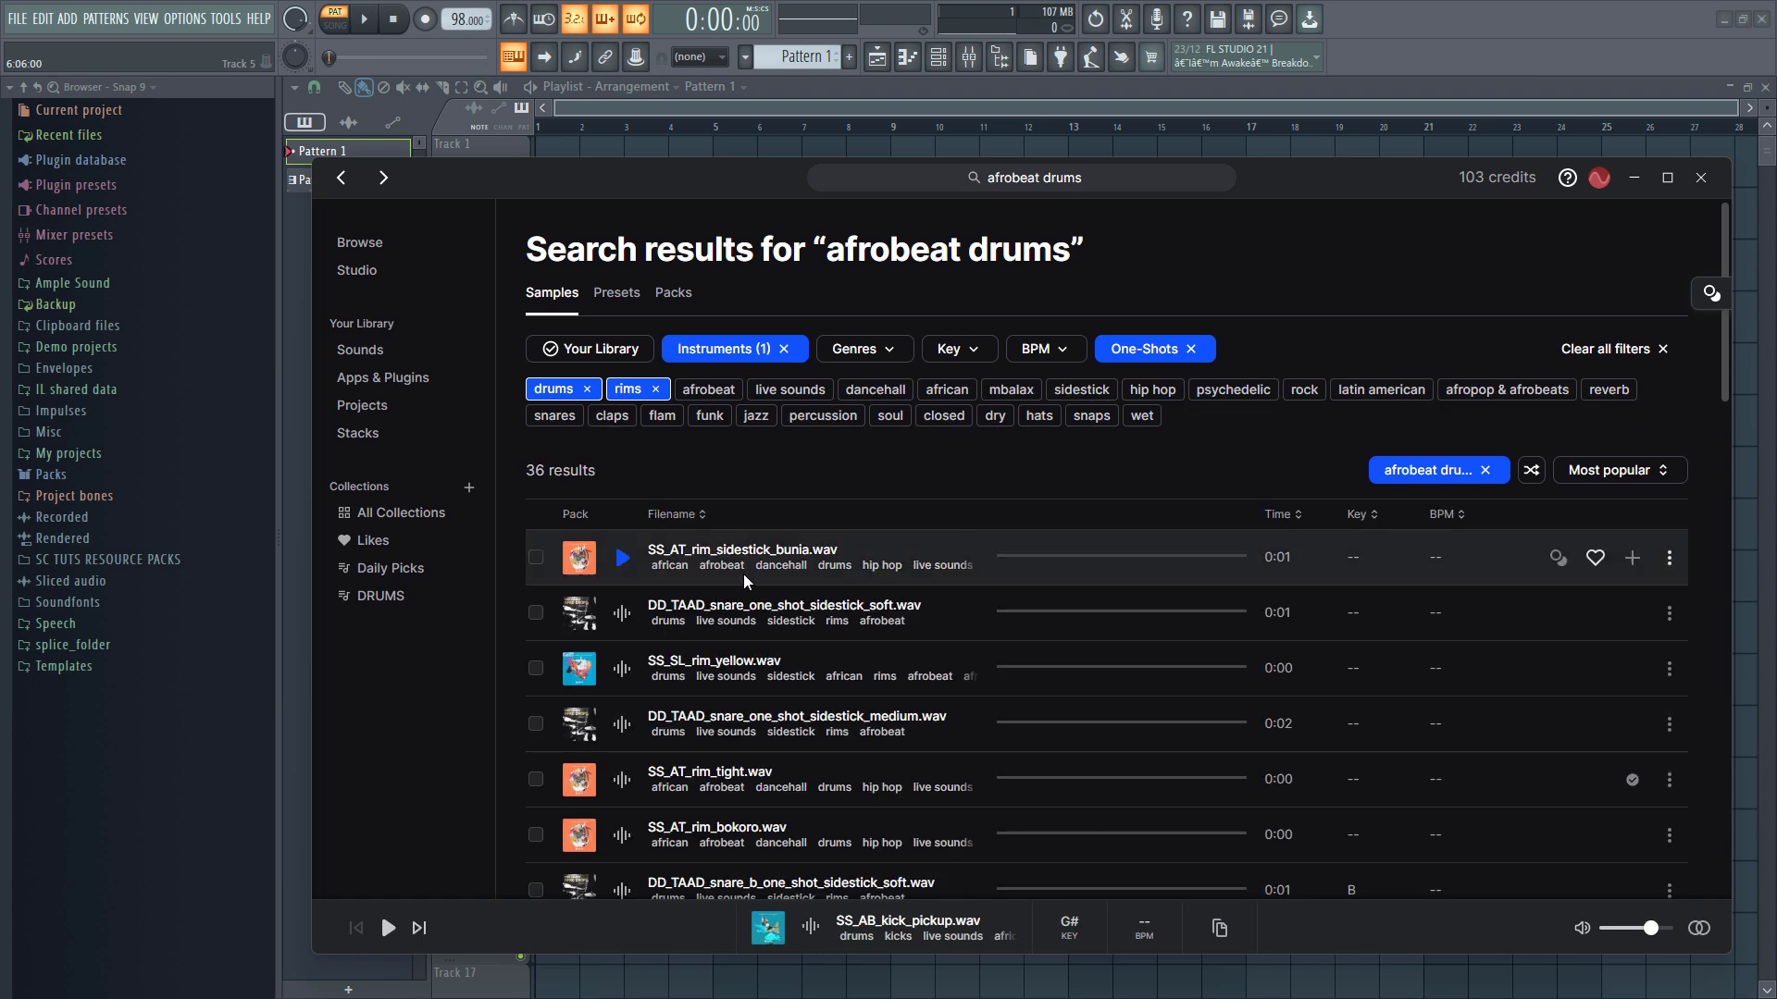
Audition the first rim results, from SS_AT_rim_sidestick_bunia.wav down to SS_AP_snare_rim_cleaner.wav.
{"action": "scroll", "coordinate": [684, 545], "scroll_direction": "down", "scroll_amount": 1}
{"action": "left_click", "coordinate": [621, 468]}
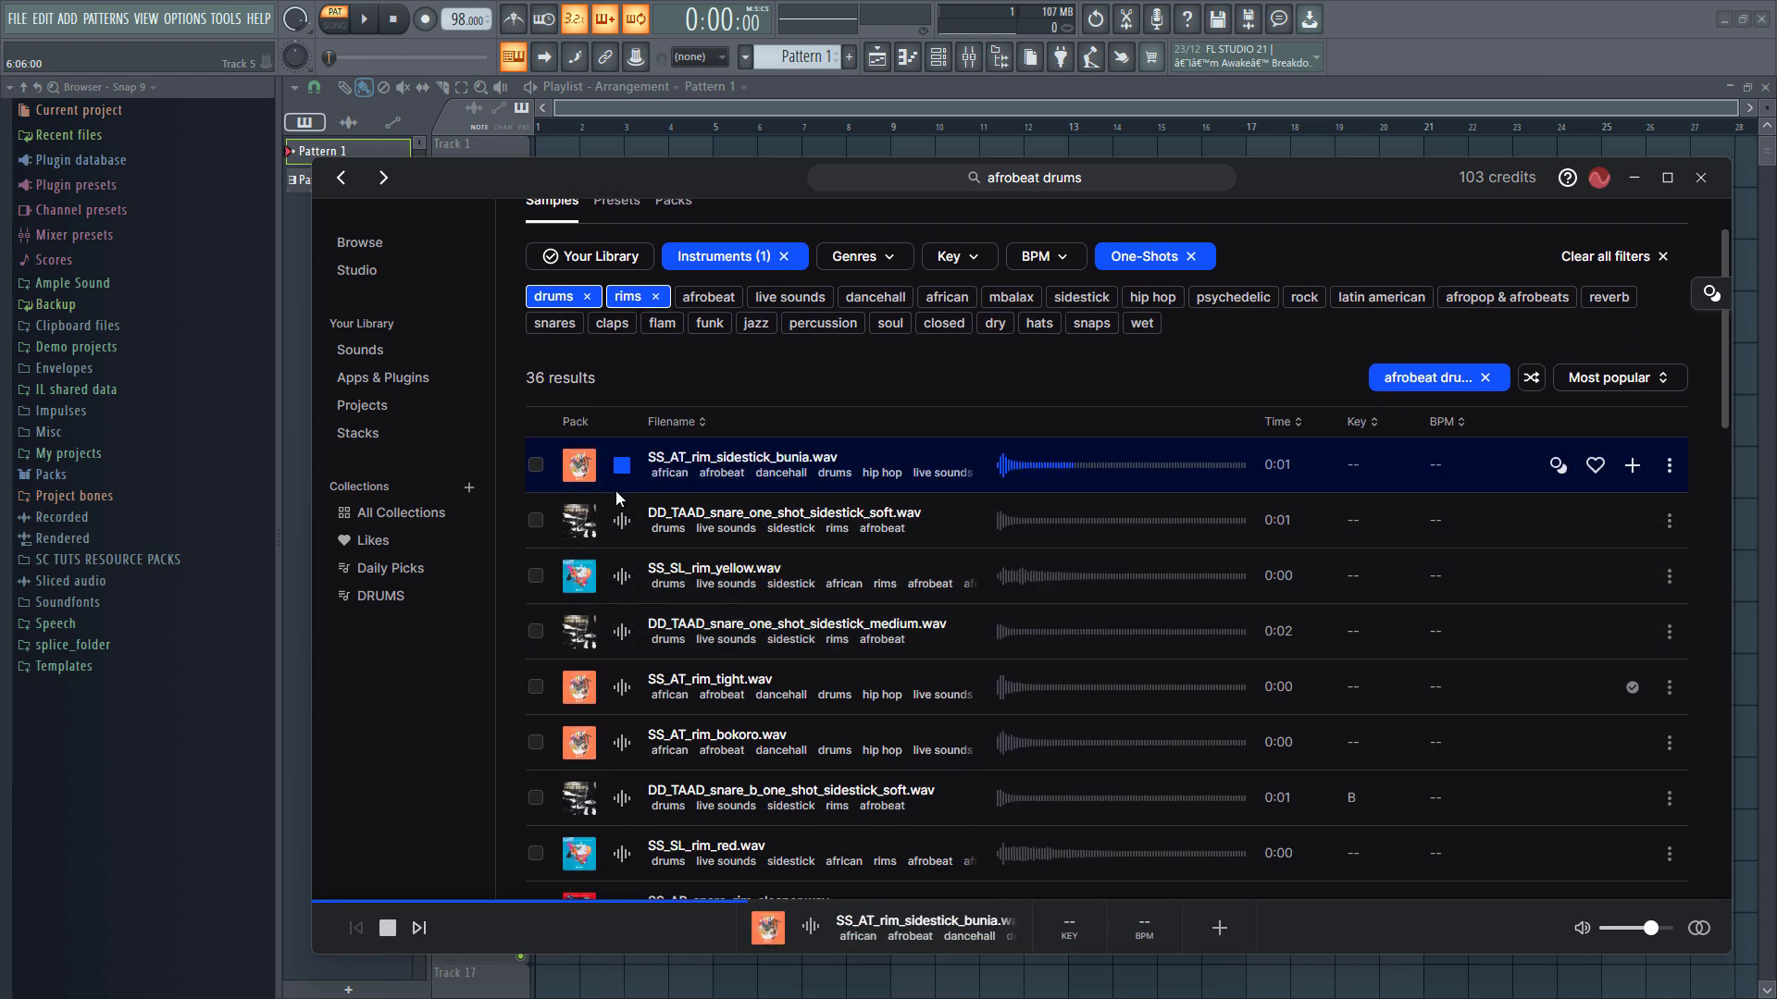
{"action": "left_click", "coordinate": [620, 521]}
{"action": "left_click", "coordinate": [622, 577]}
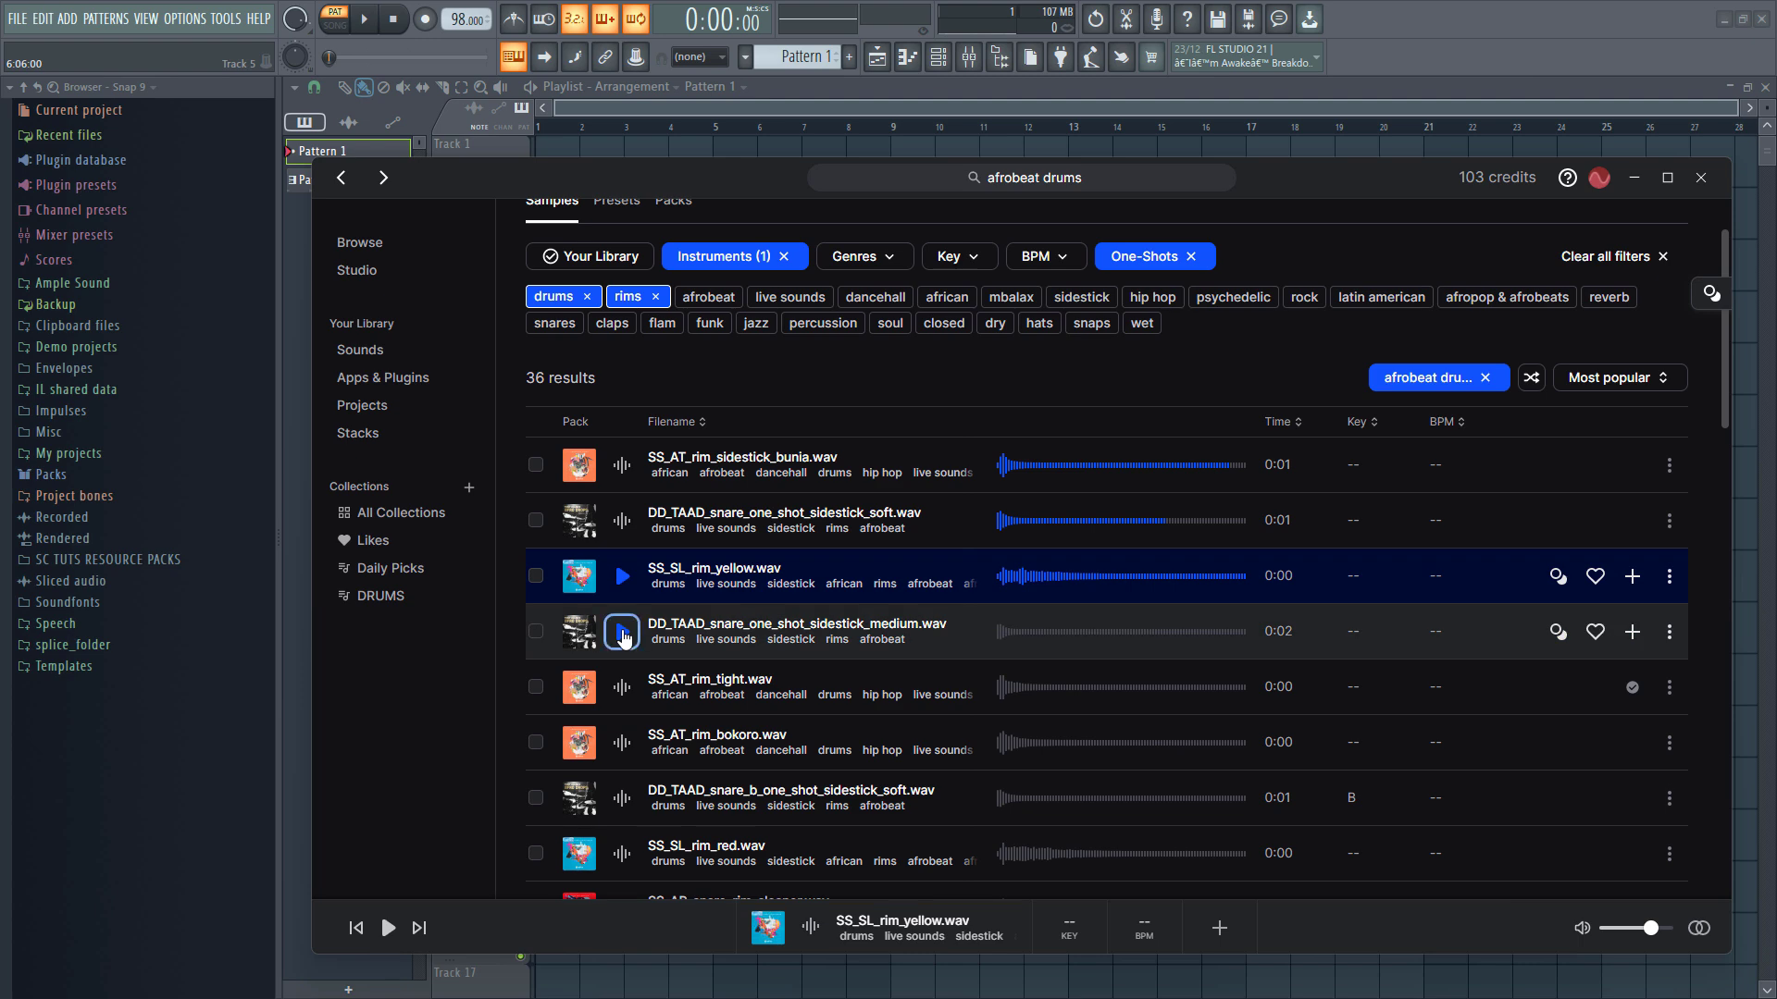
{"action": "left_click", "coordinate": [622, 632]}
{"action": "left_click", "coordinate": [622, 687]}
{"action": "left_click", "coordinate": [622, 743]}
{"action": "scroll", "coordinate": [622, 736], "scroll_direction": "down", "scroll_amount": 1}
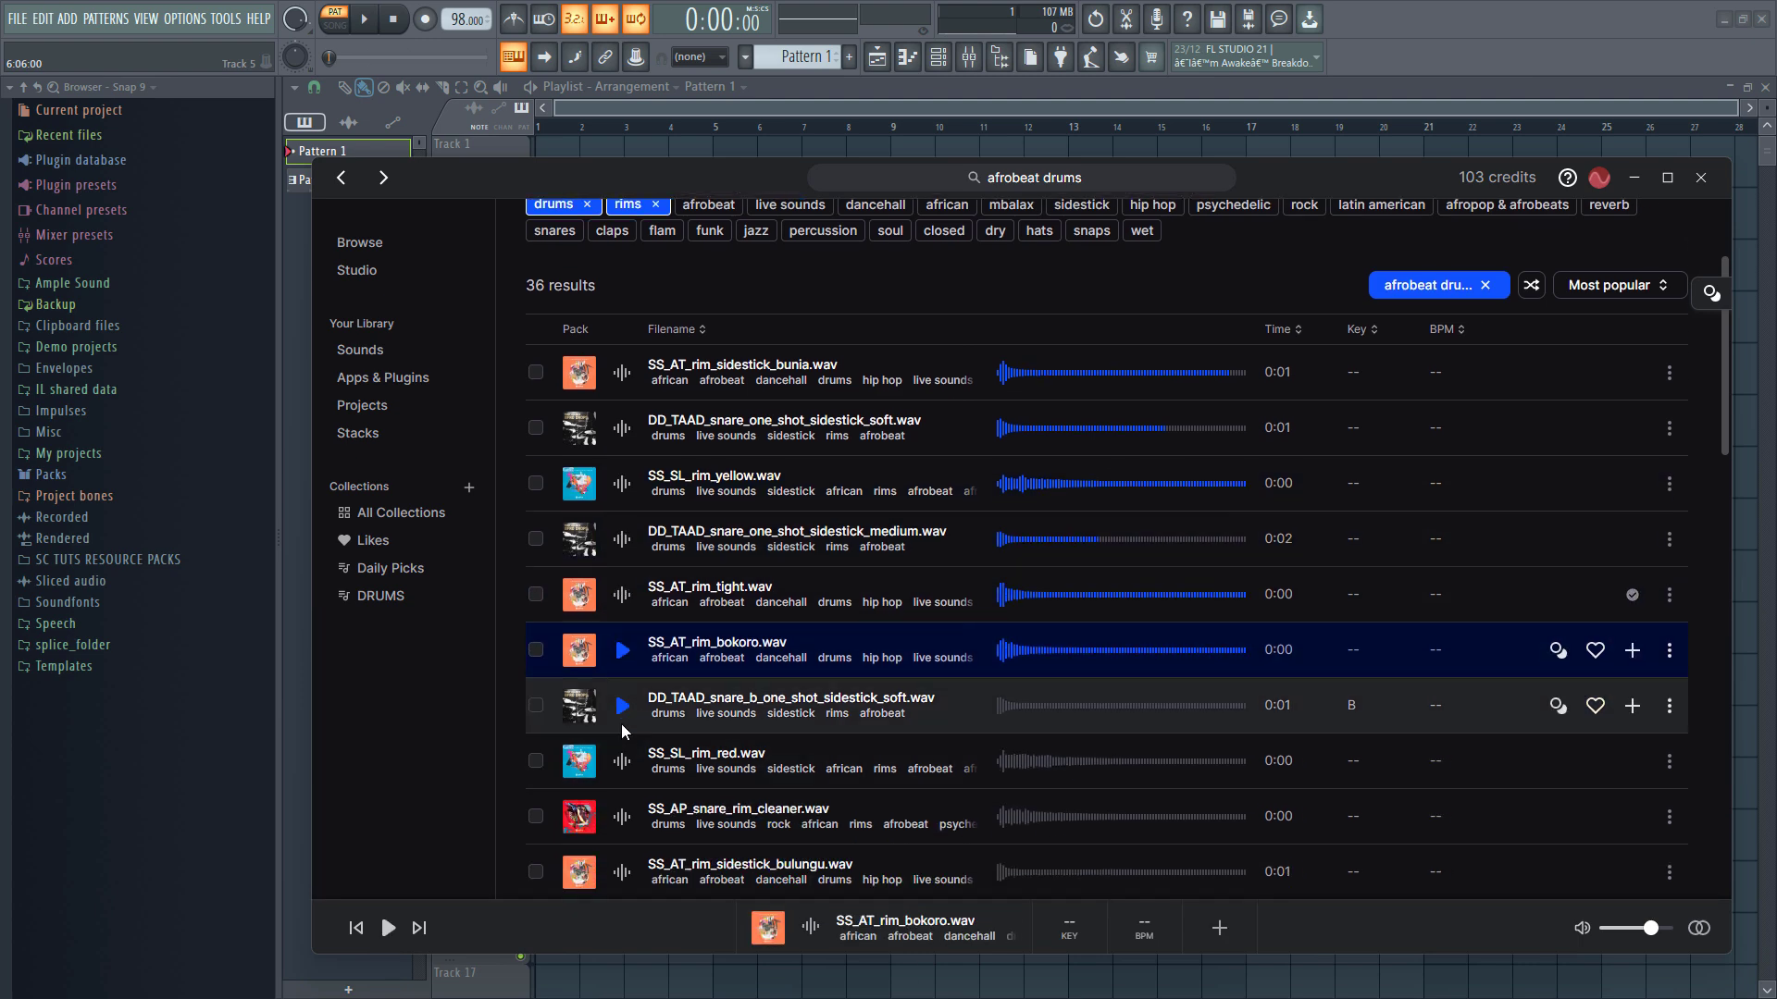
{"action": "left_click", "coordinate": [622, 729]}
{"action": "left_click", "coordinate": [621, 814]}
Audition more rim samples, from SS_AT_rim_sidestick_bulungu.wav down to SS_AT_rim_banana.wav.
{"action": "scroll", "coordinate": [622, 518], "scroll_direction": "down", "scroll_amount": 4}
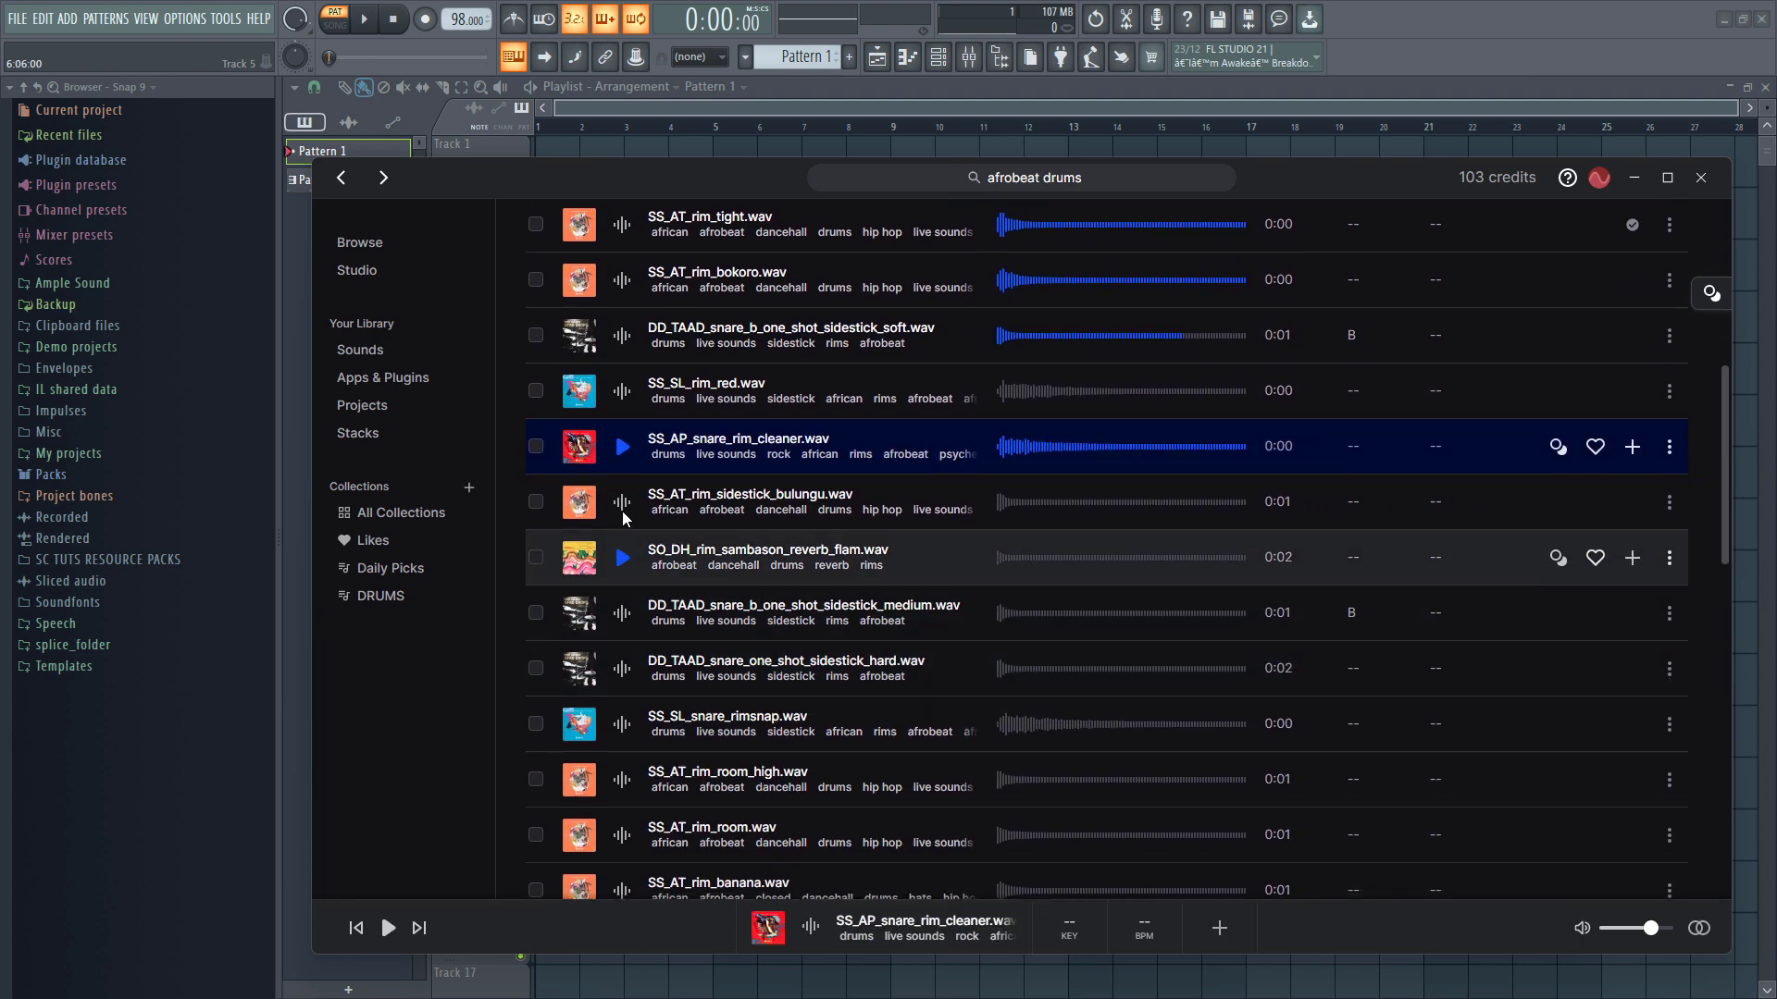
{"action": "left_click", "coordinate": [622, 501]}
{"action": "left_click", "coordinate": [622, 557]}
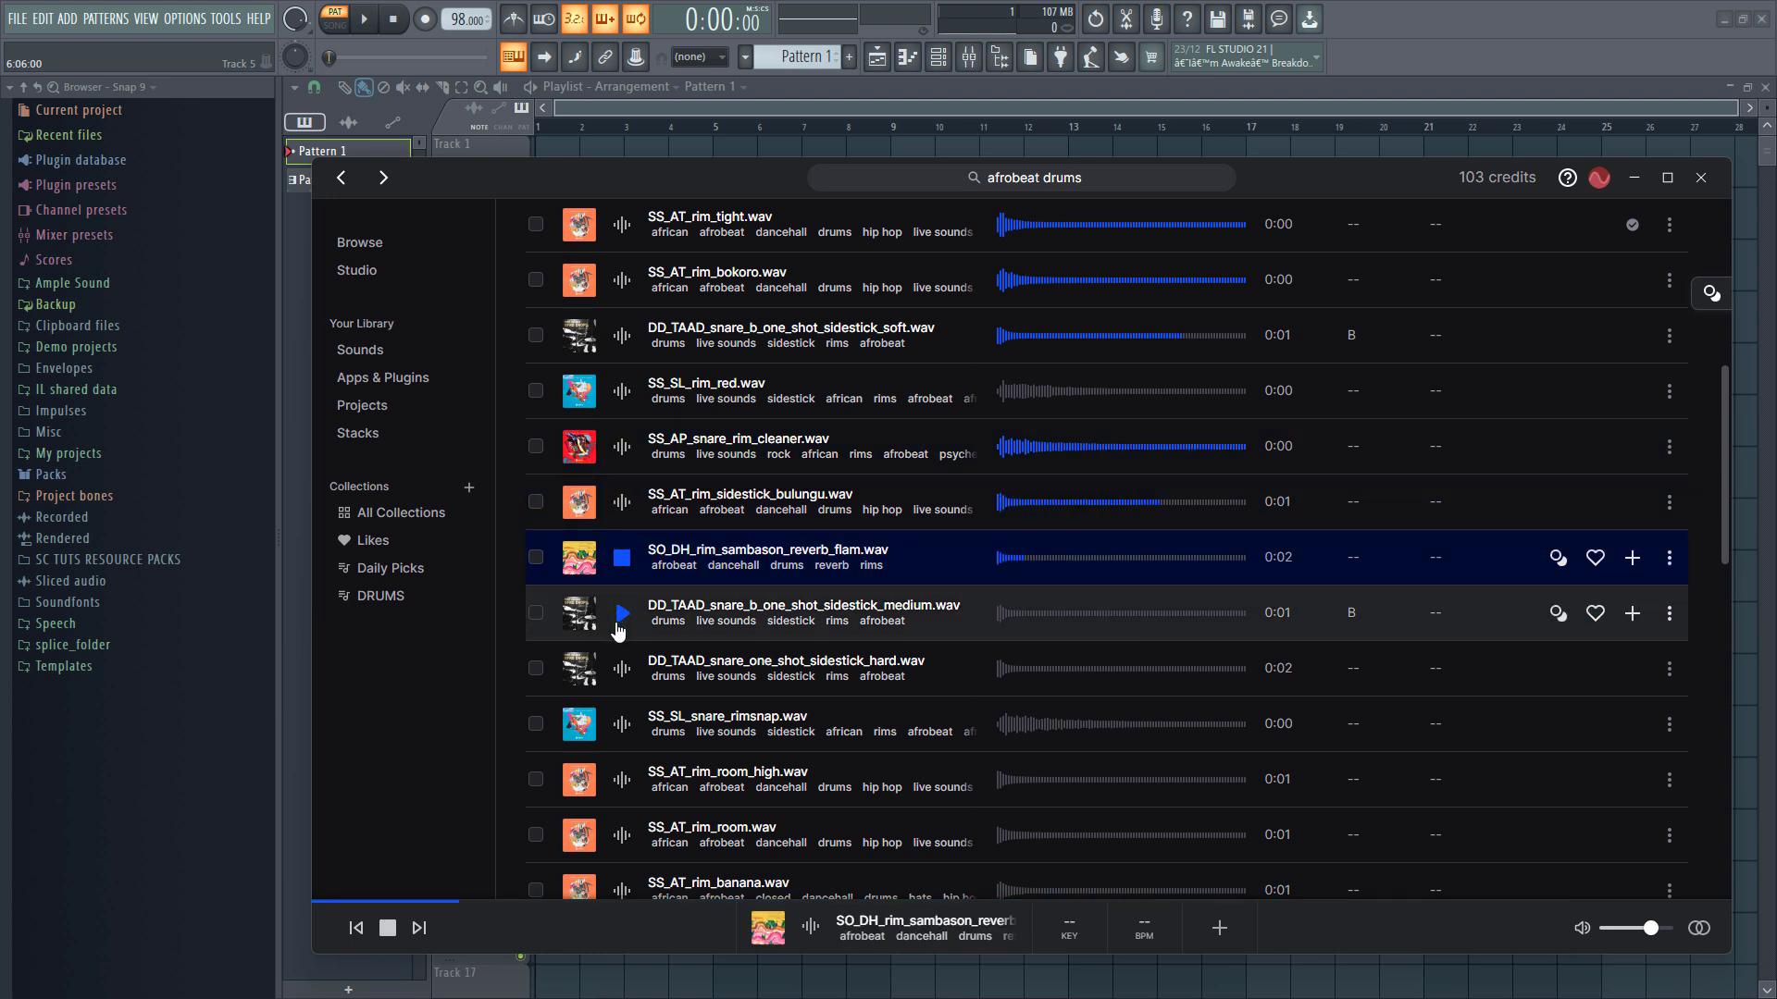
{"action": "left_click", "coordinate": [619, 630]}
{"action": "left_click", "coordinate": [621, 674]}
{"action": "left_click", "coordinate": [622, 728]}
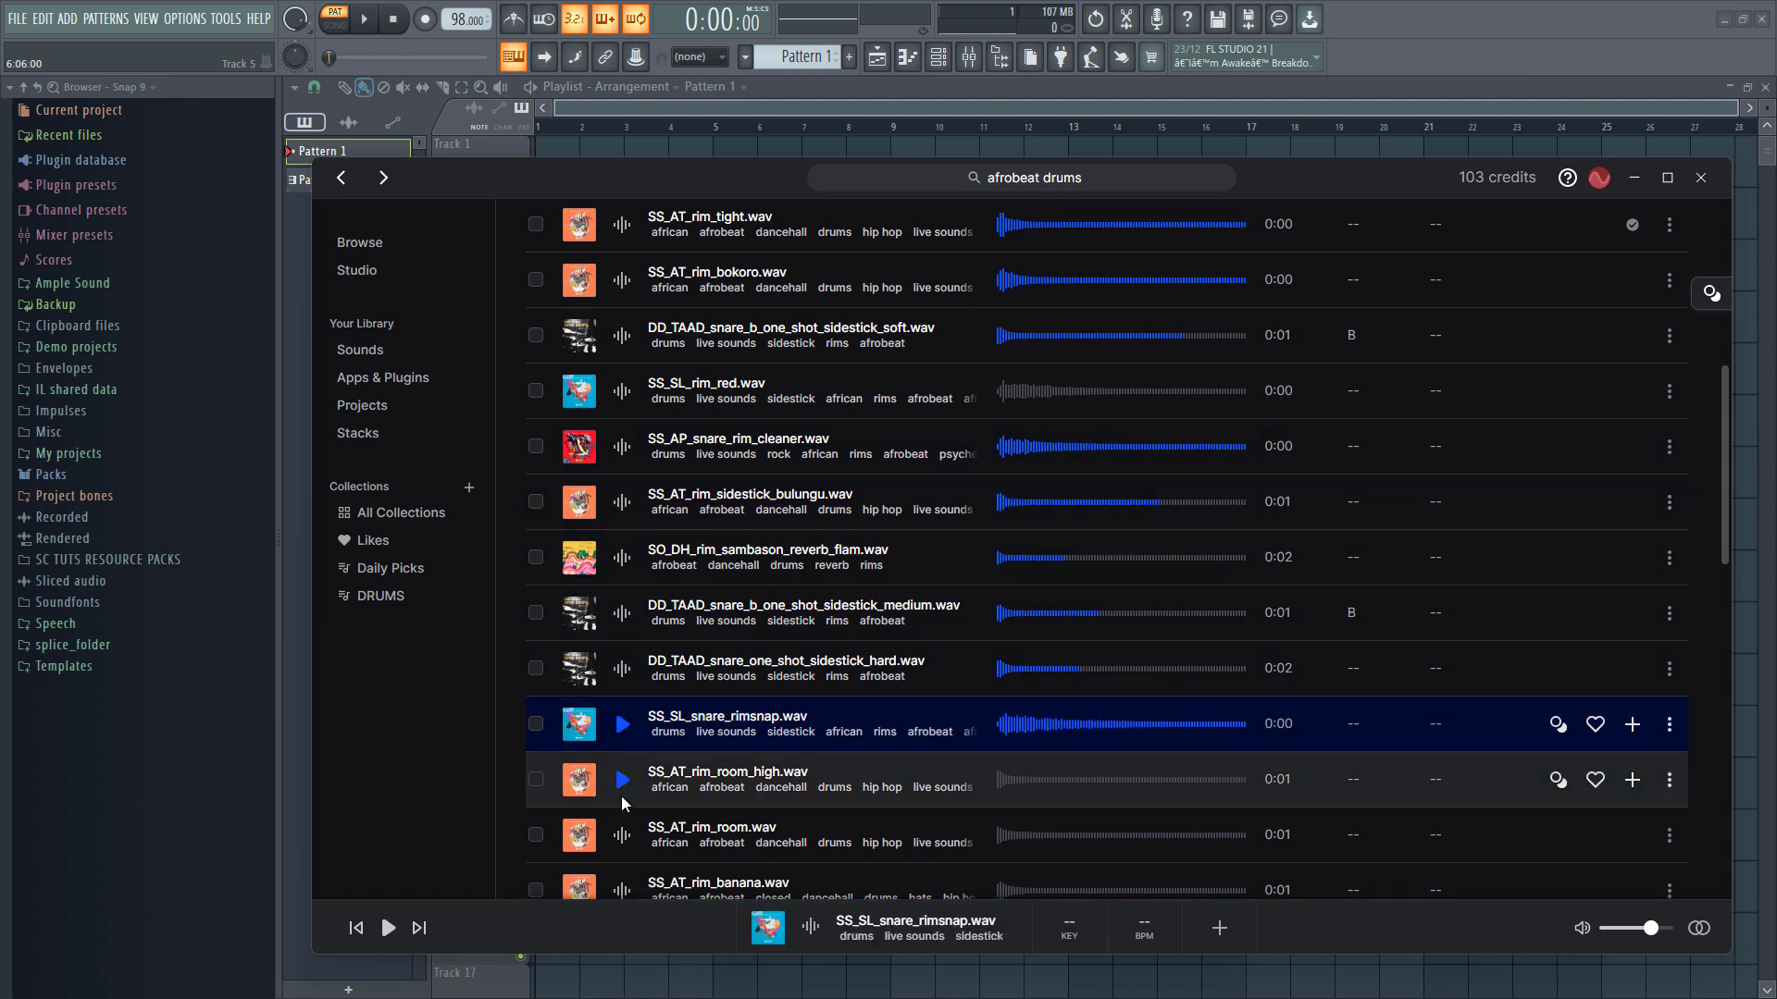
{"action": "left_click", "coordinate": [622, 783]}
{"action": "scroll", "coordinate": [623, 791], "scroll_direction": "down", "scroll_amount": 1}
{"action": "left_click", "coordinate": [621, 745]}
{"action": "left_click", "coordinate": [623, 800]}
Replay SS_AT_rim_tight.wav and load it into FL Studio's Channel rack as a new channel below the ESM kick.
{"action": "scroll", "coordinate": [627, 754], "scroll_direction": "up", "scroll_amount": 1}
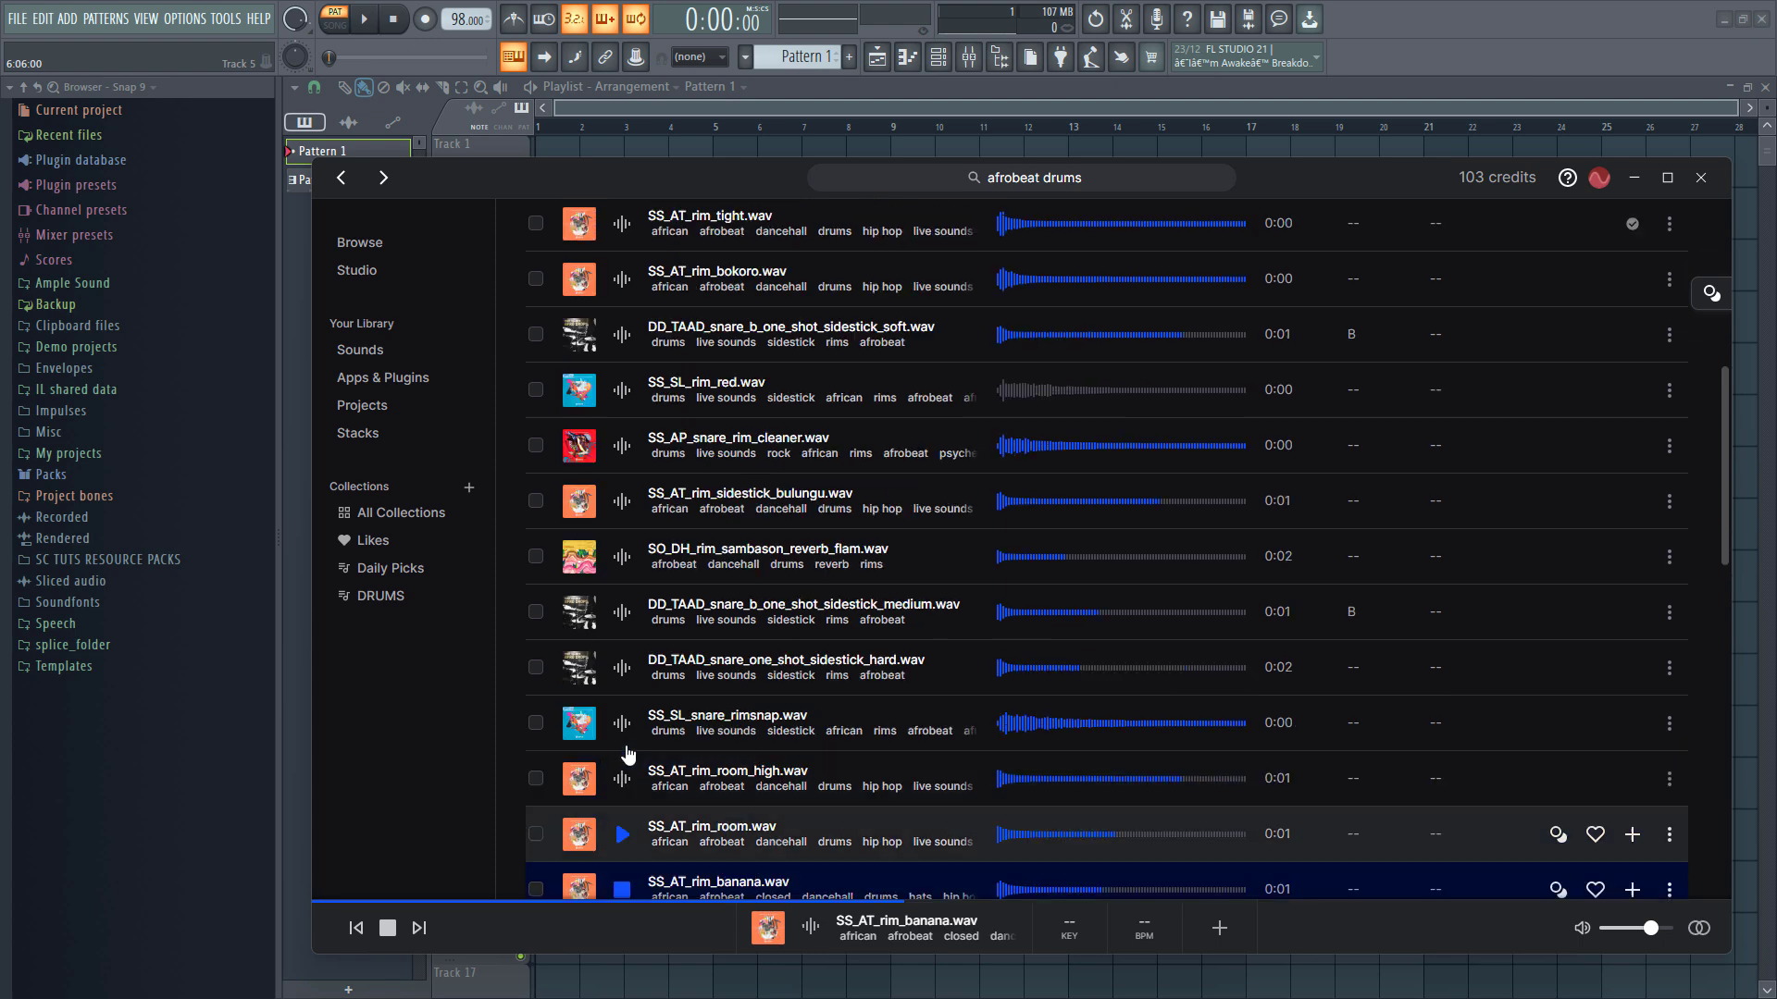
{"action": "scroll", "coordinate": [627, 755], "scroll_direction": "up", "scroll_amount": 5}
{"action": "left_click", "coordinate": [622, 696]}
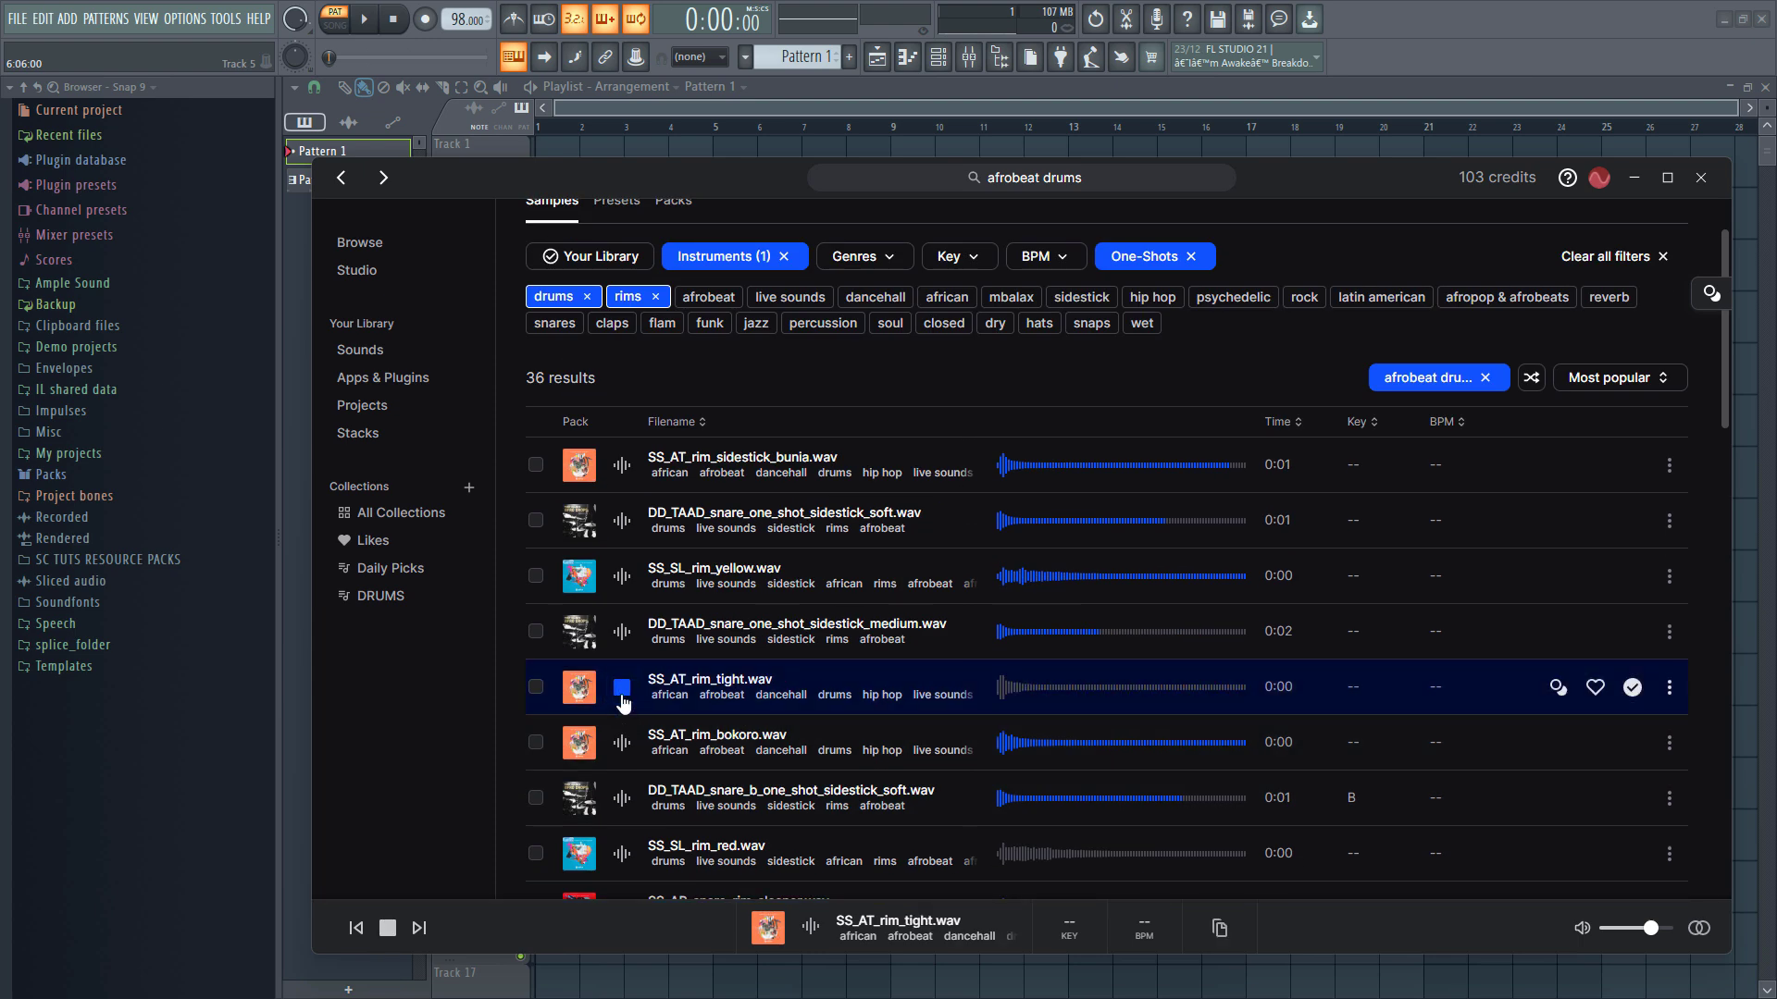
{"action": "left_click_drag", "start_coordinate": [1382, 202], "coordinate": [1269, 409]}
{"action": "left_click_drag", "start_coordinate": [1436, 900], "coordinate": [773, 311]}
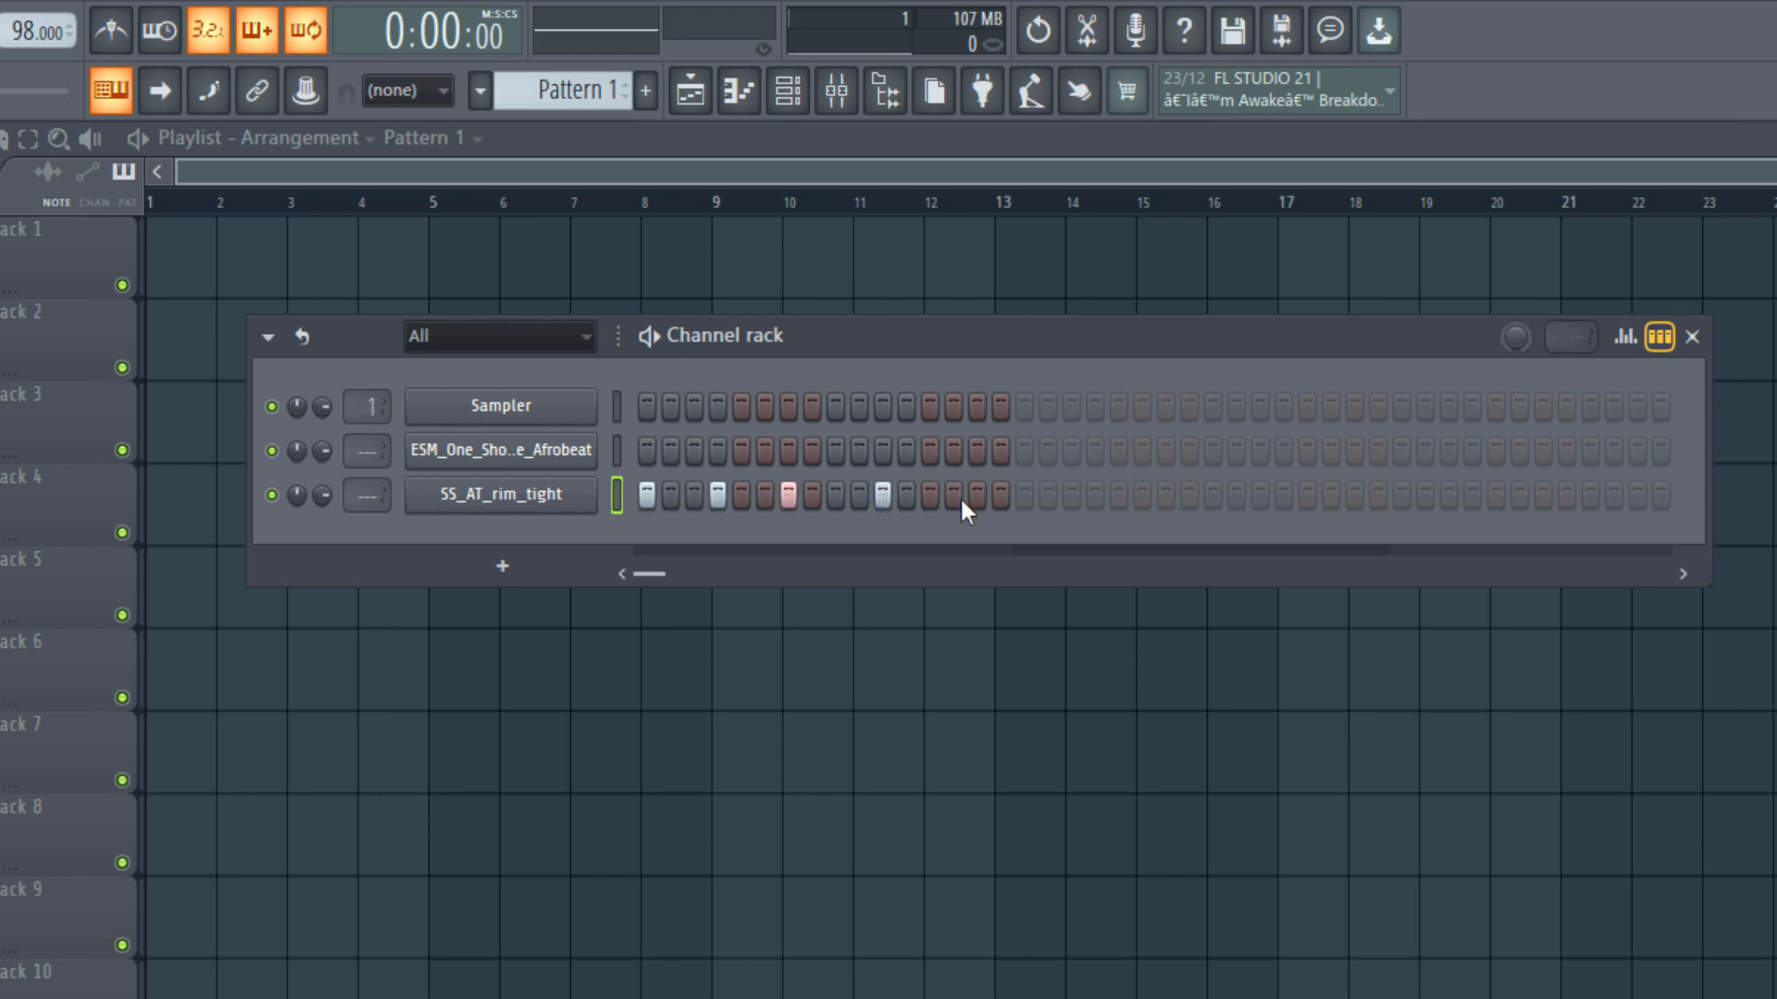
Complete the SS_AT_rim_tight rhythm in Pattern 1 with a hit on step 13, and play the pattern.
{"action": "left_click", "coordinate": [930, 495]}
{"action": "key", "text": "space"}
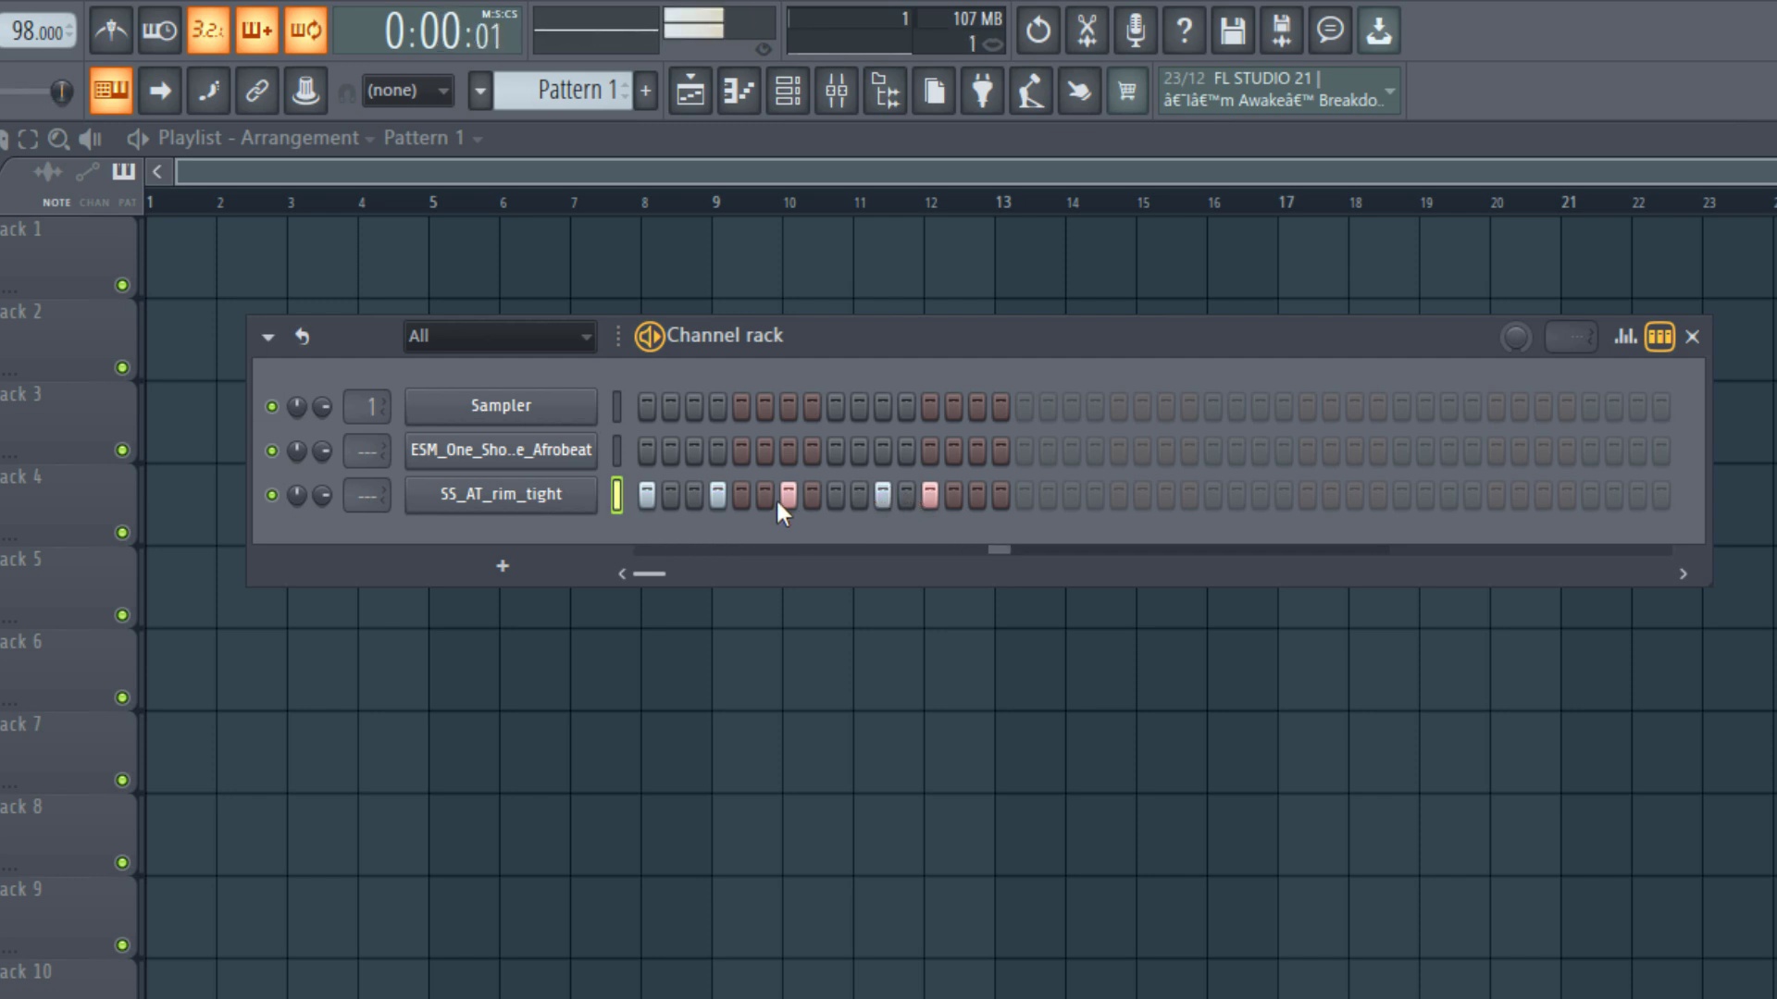
{"action": "key", "text": "space"}
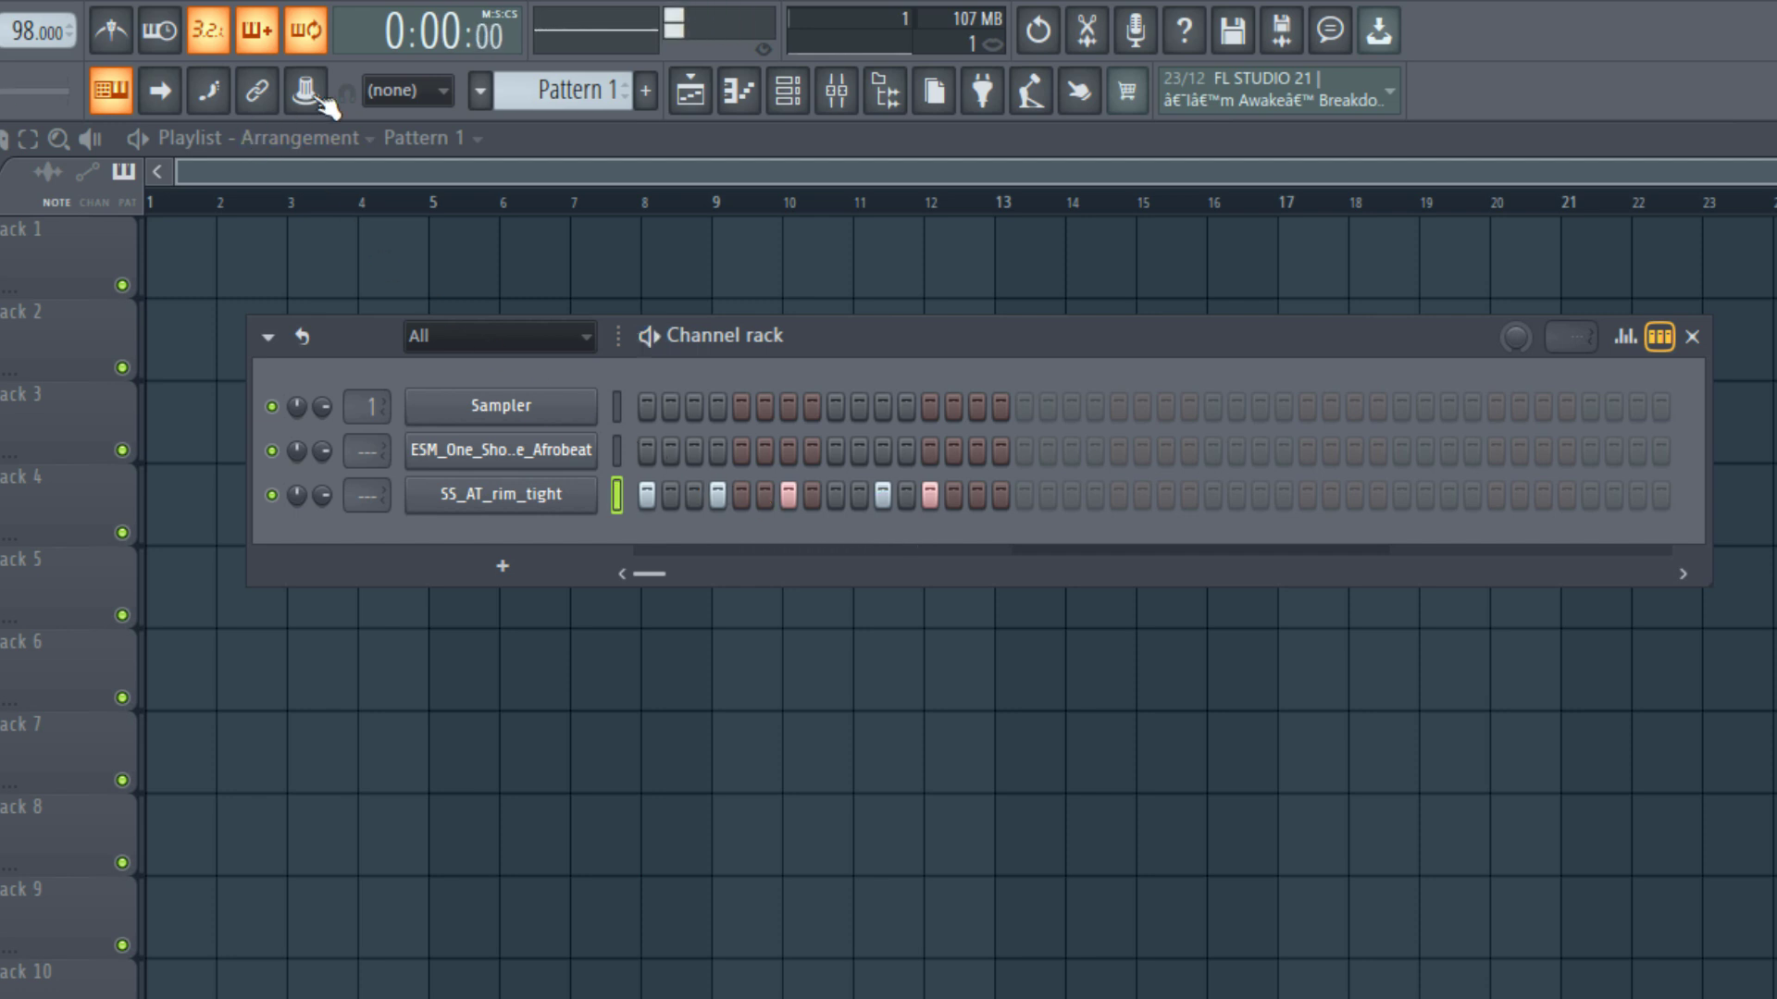
In Pattern 2, place SS_AT_rim_tight hits on steps 4 and 13, and play the pattern.
{"action": "scroll", "coordinate": [549, 89], "scroll_direction": "up", "scroll_amount": 1}
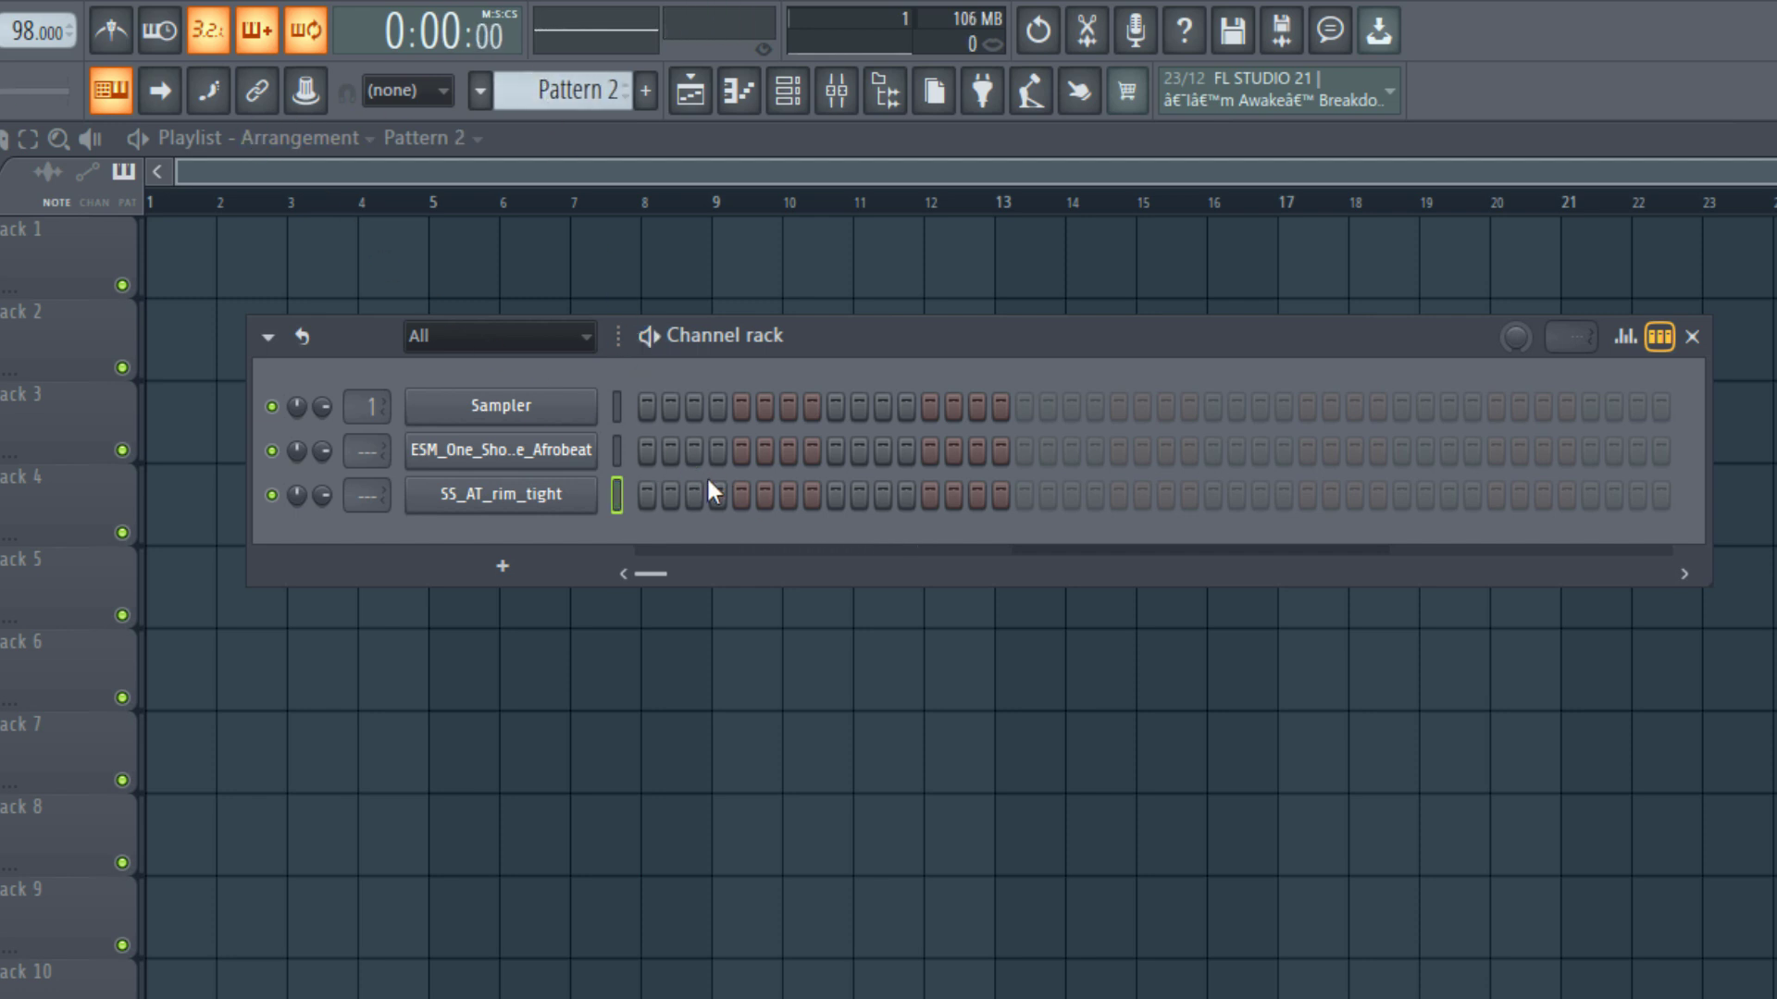
{"action": "left_click", "coordinate": [929, 496]}
{"action": "key", "text": "space"}
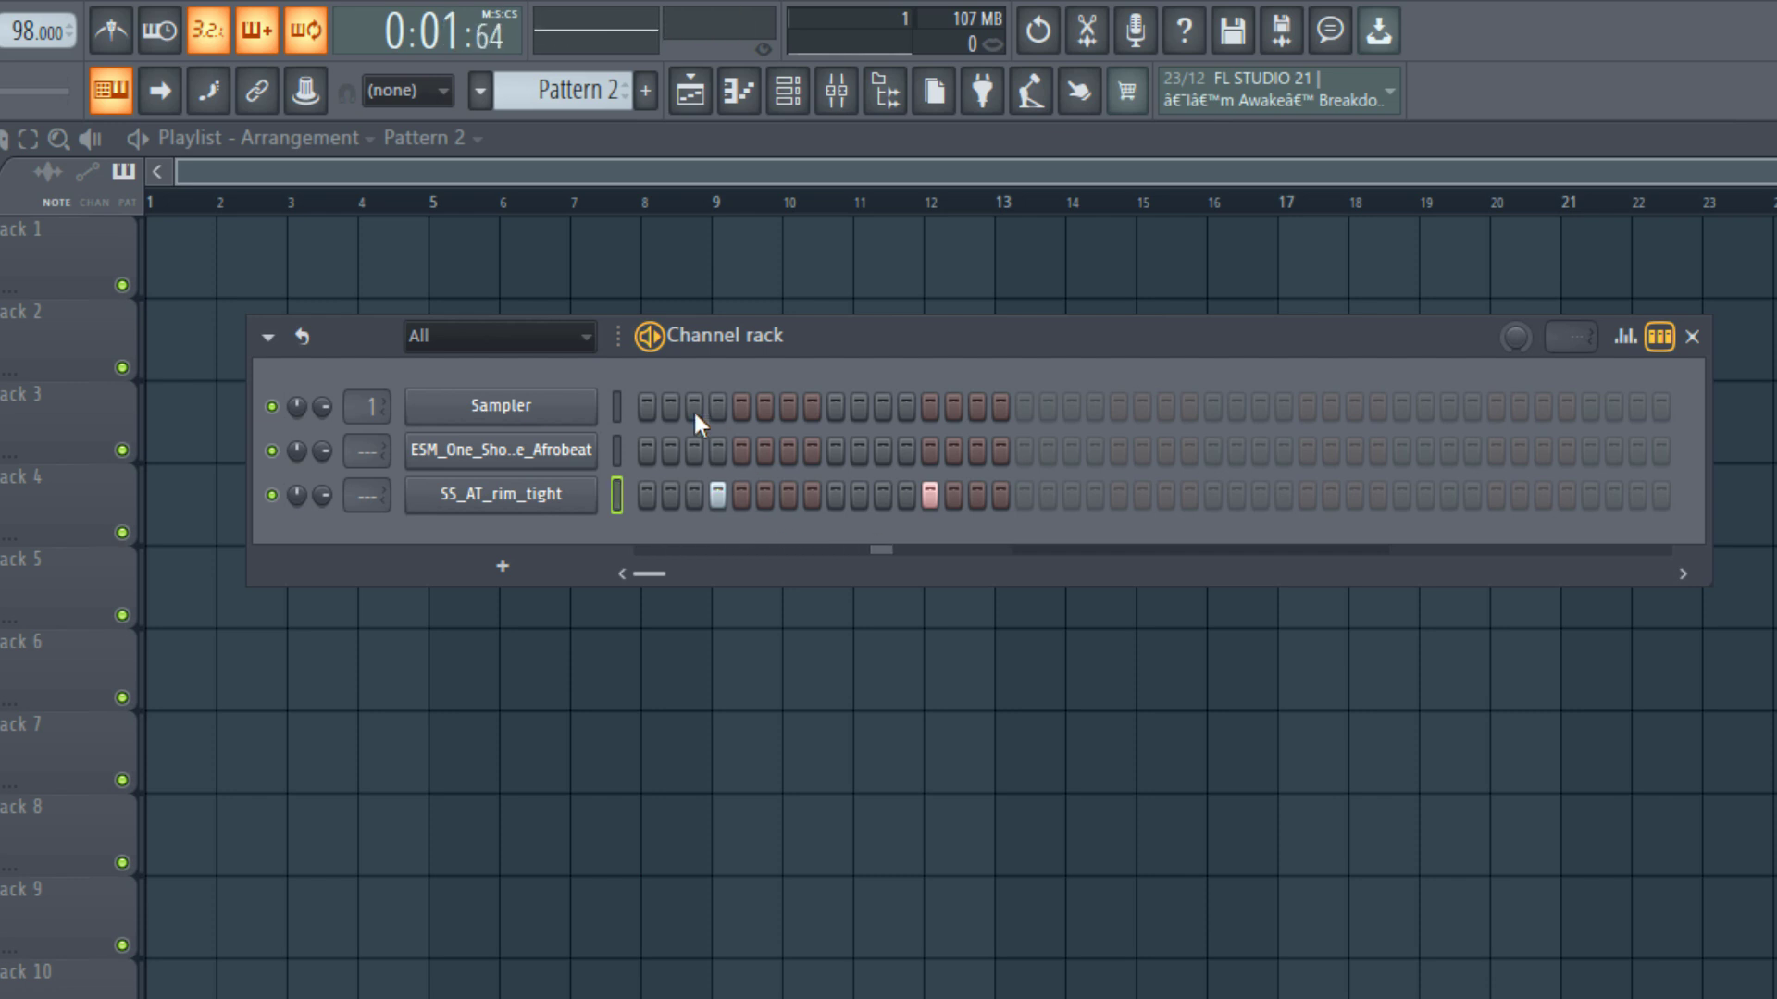
{"action": "key", "text": "space"}
Return to Pattern 1, fill the ESM kick channel on every 4 steps, and play the pattern.
{"action": "scroll", "coordinate": [545, 89], "scroll_direction": "up", "scroll_amount": 1}
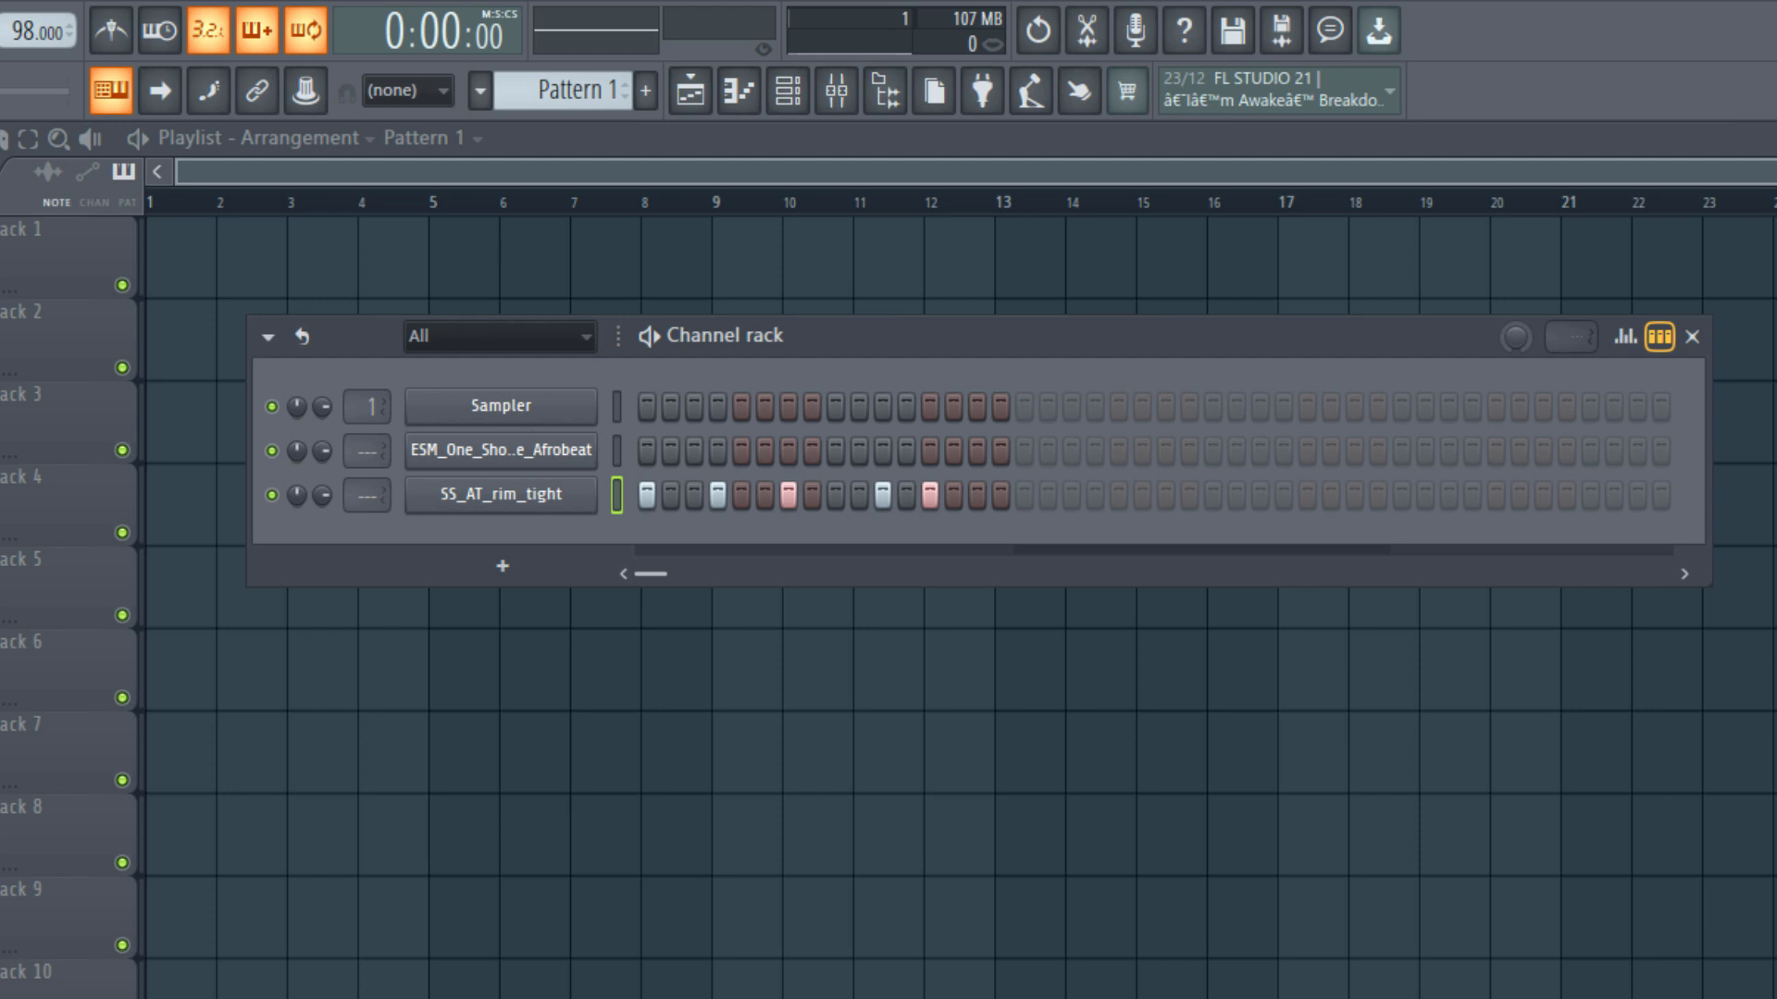
{"action": "right_click", "coordinate": [537, 462]}
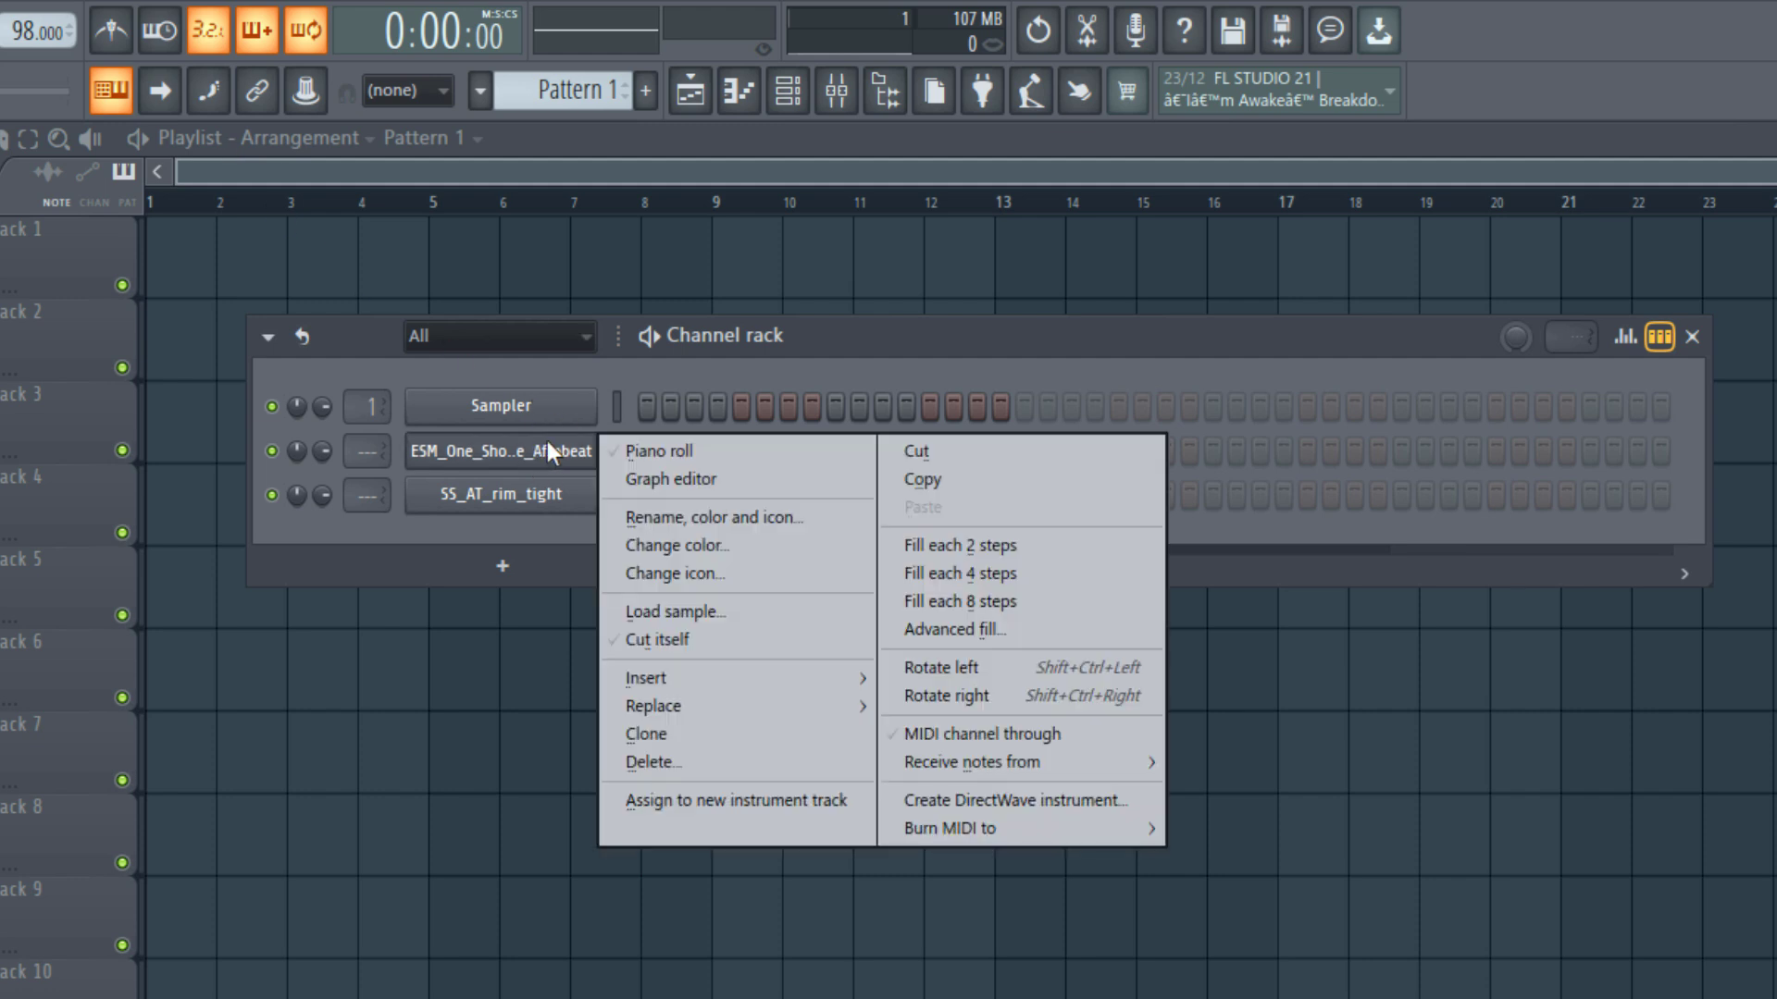
{"action": "left_click", "coordinate": [977, 575]}
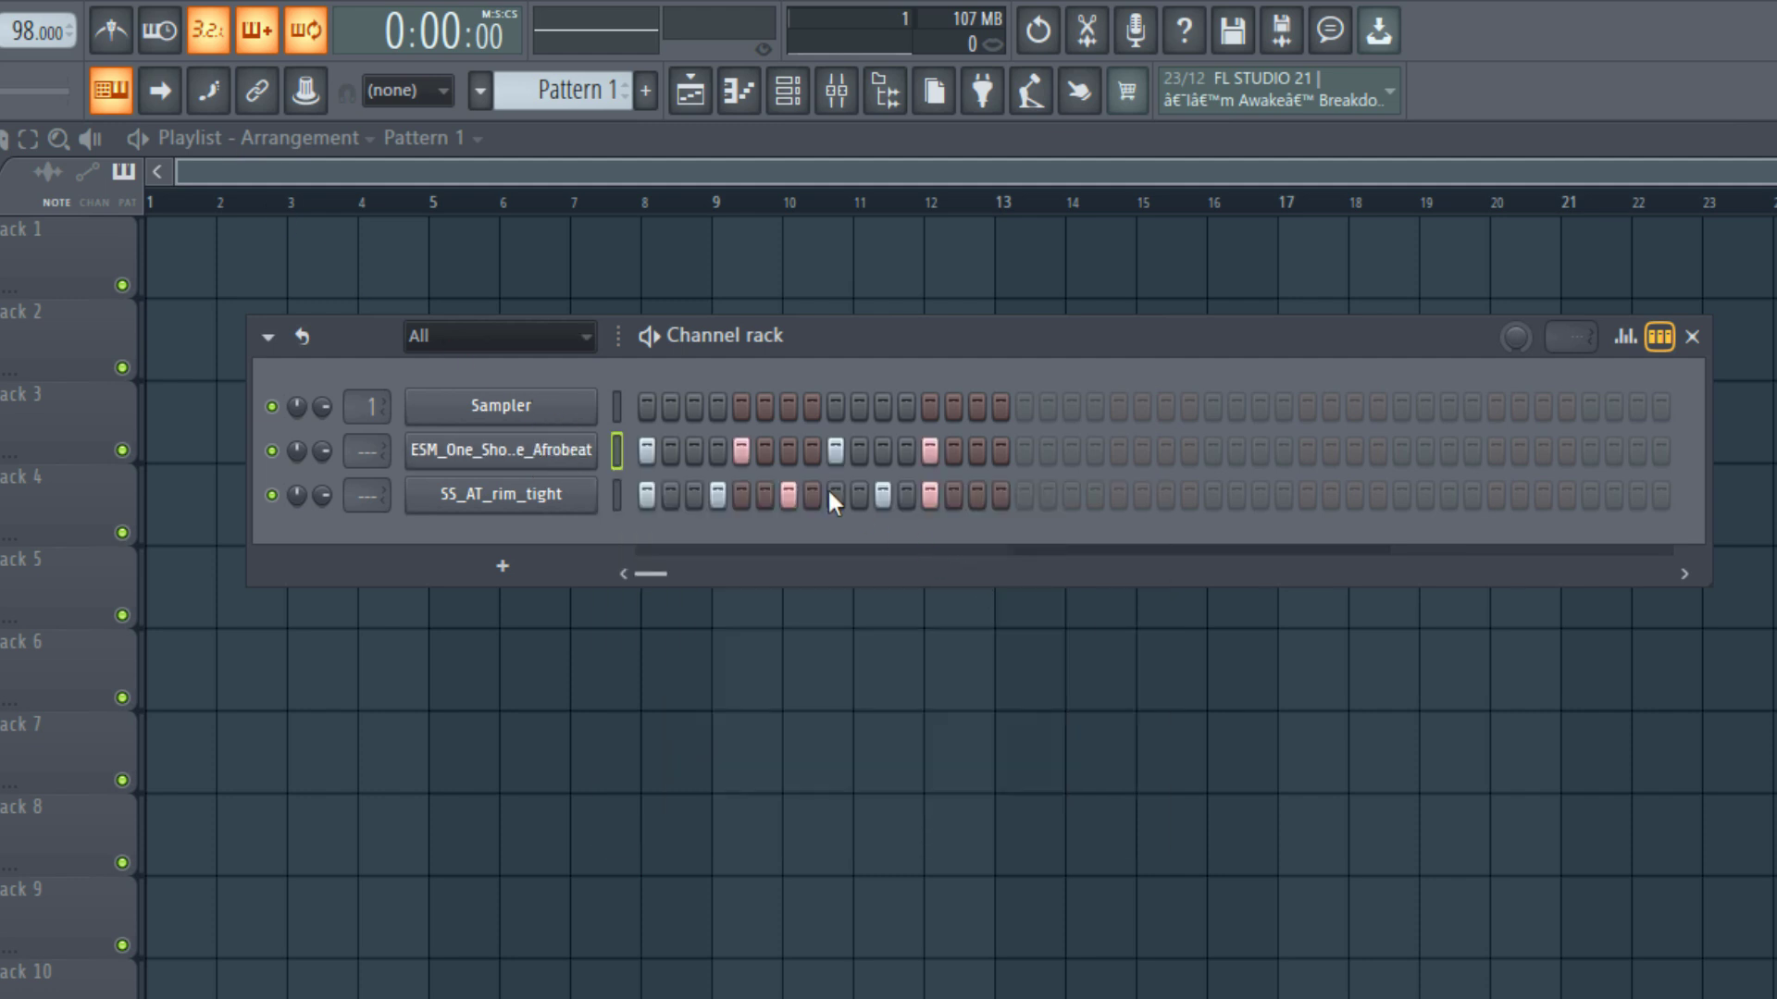
{"action": "key", "text": "space"}
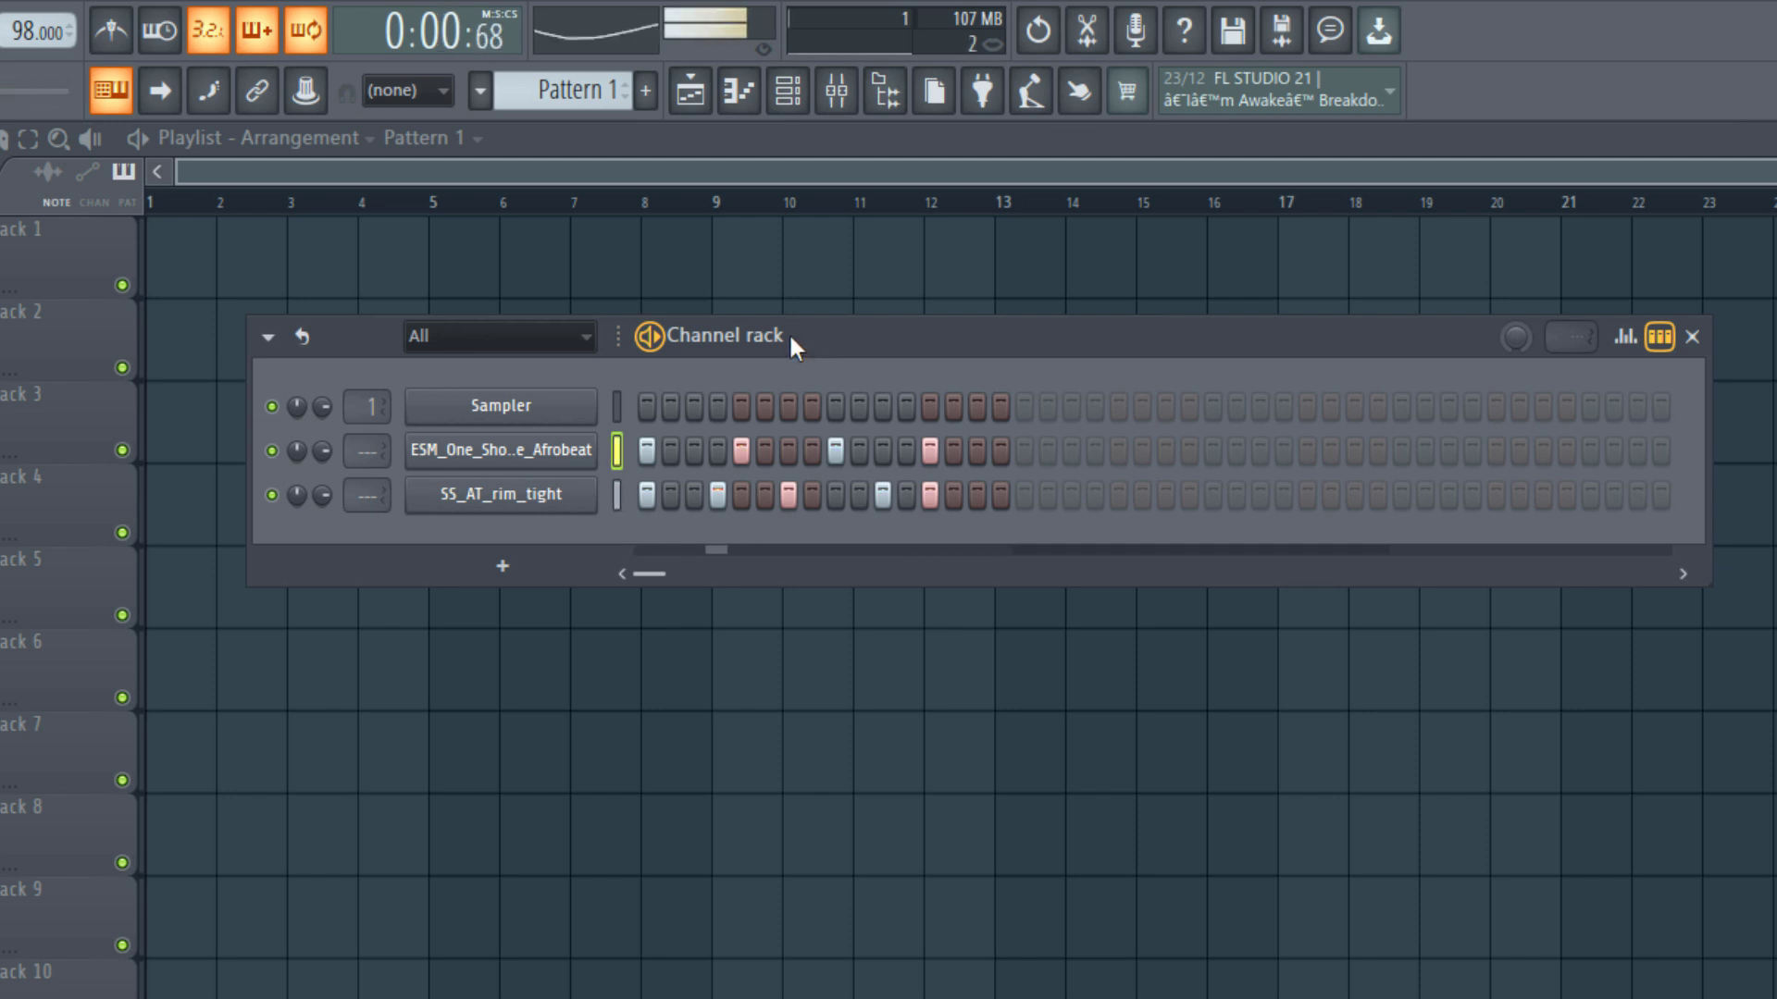
{"action": "key", "text": "space"}
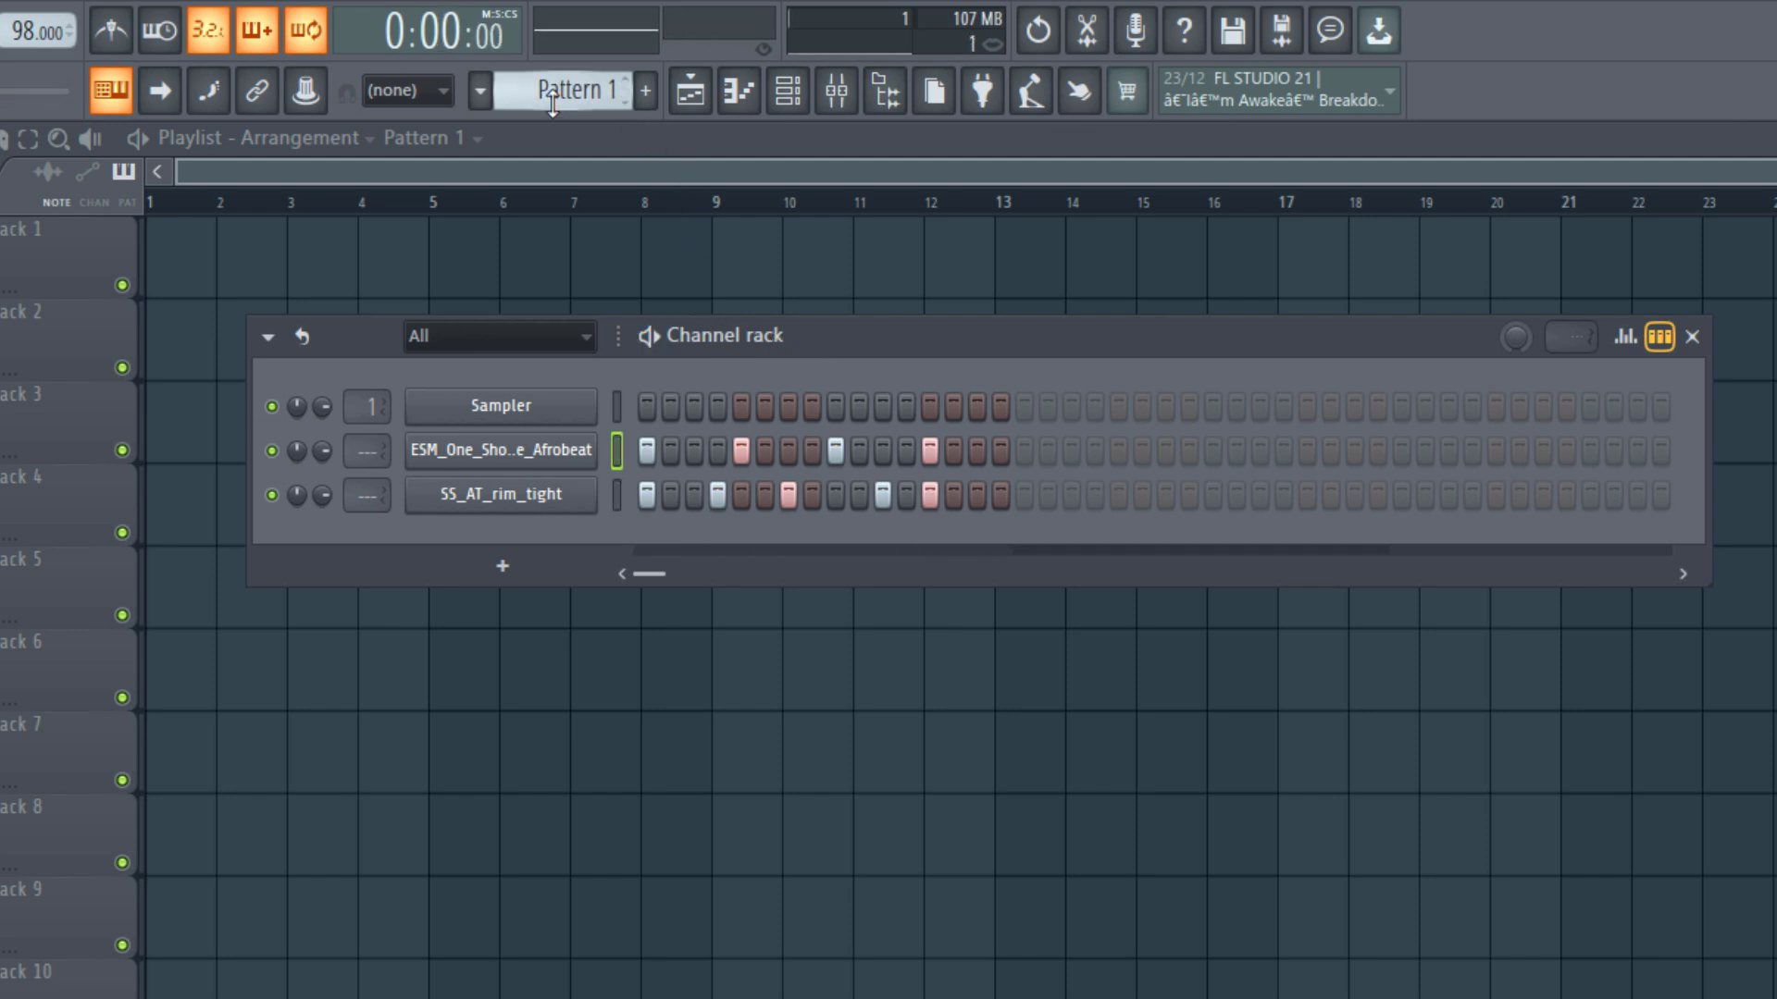
In Pattern 2, place ESM kick hits on steps 1 and 11 and listen to the loop.
{"action": "scroll", "coordinate": [549, 99], "scroll_direction": "down", "scroll_amount": 1}
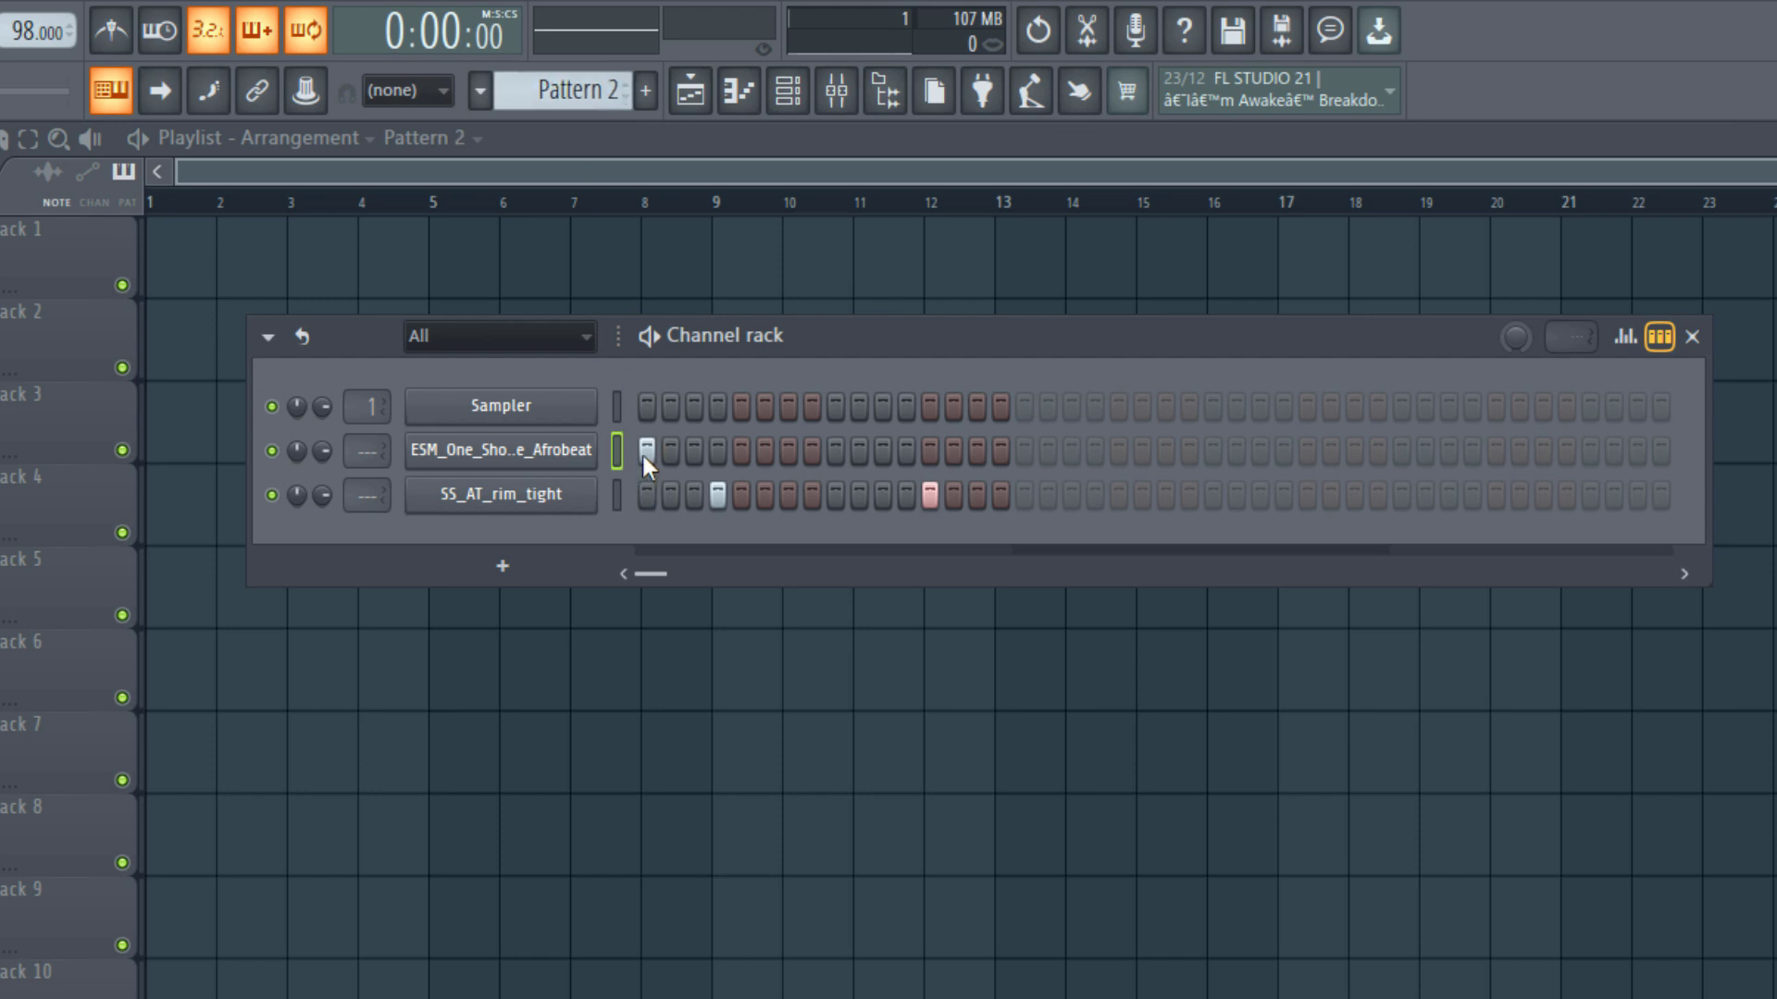
{"action": "key", "text": "space"}
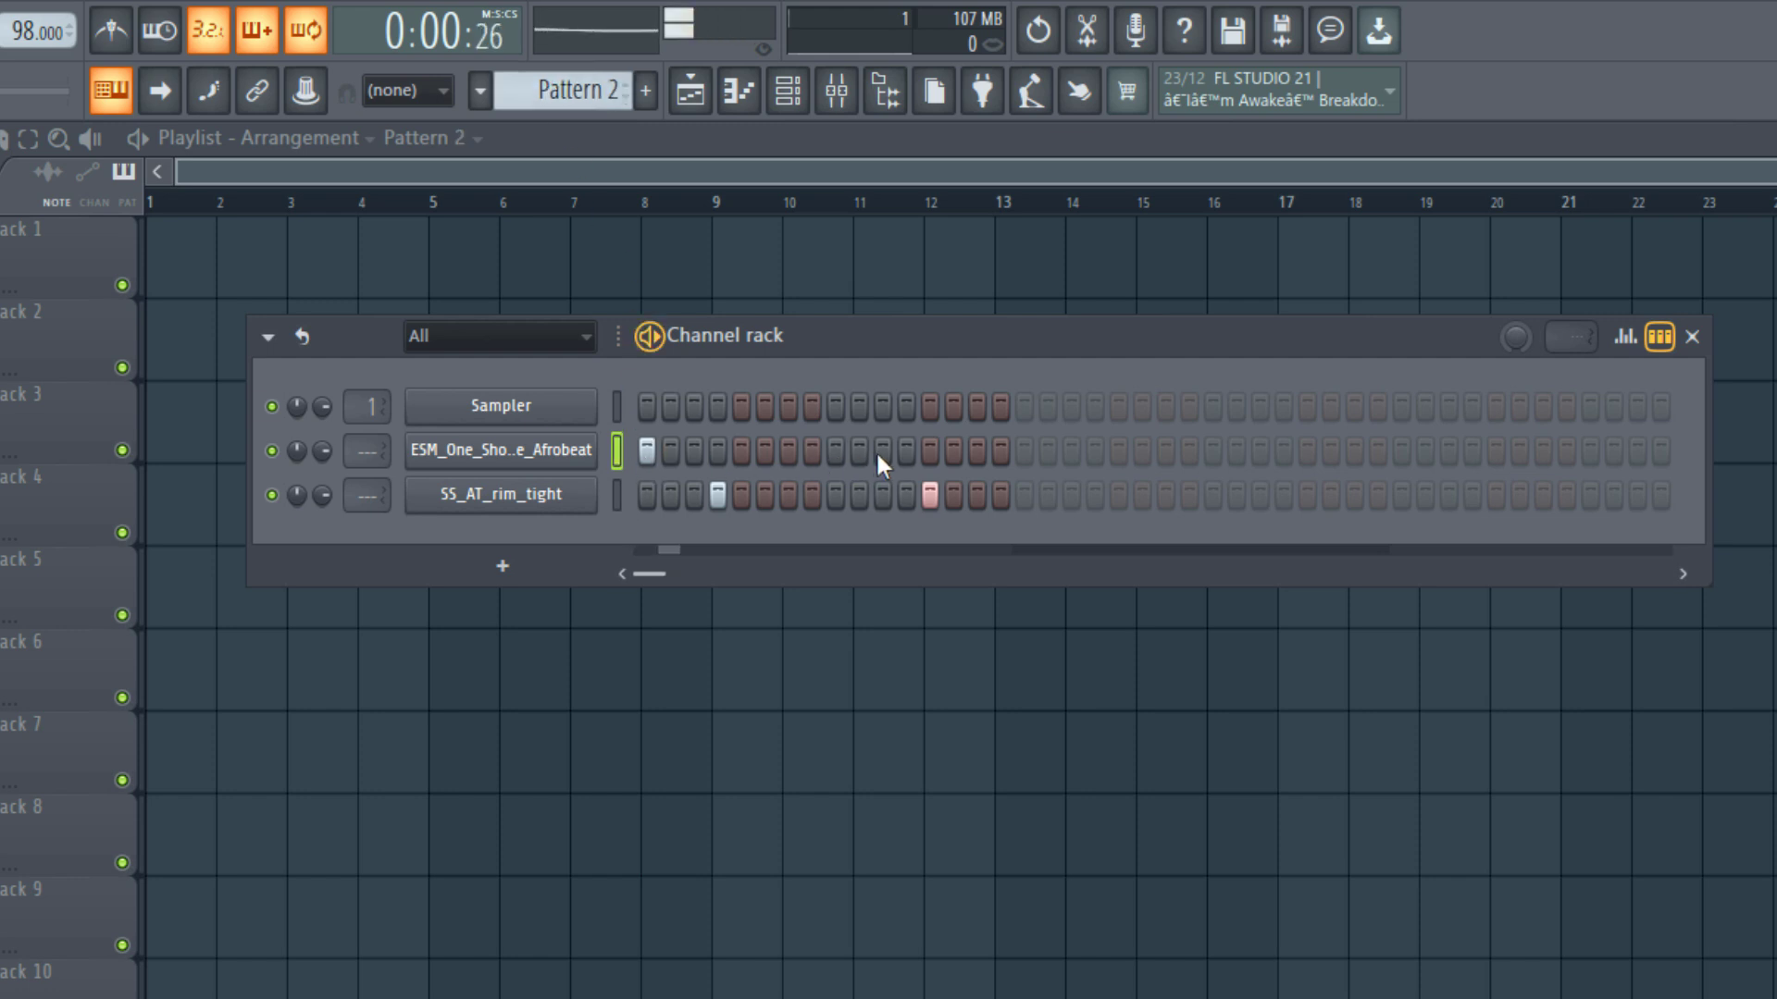
{"action": "left_click", "coordinate": [879, 452]}
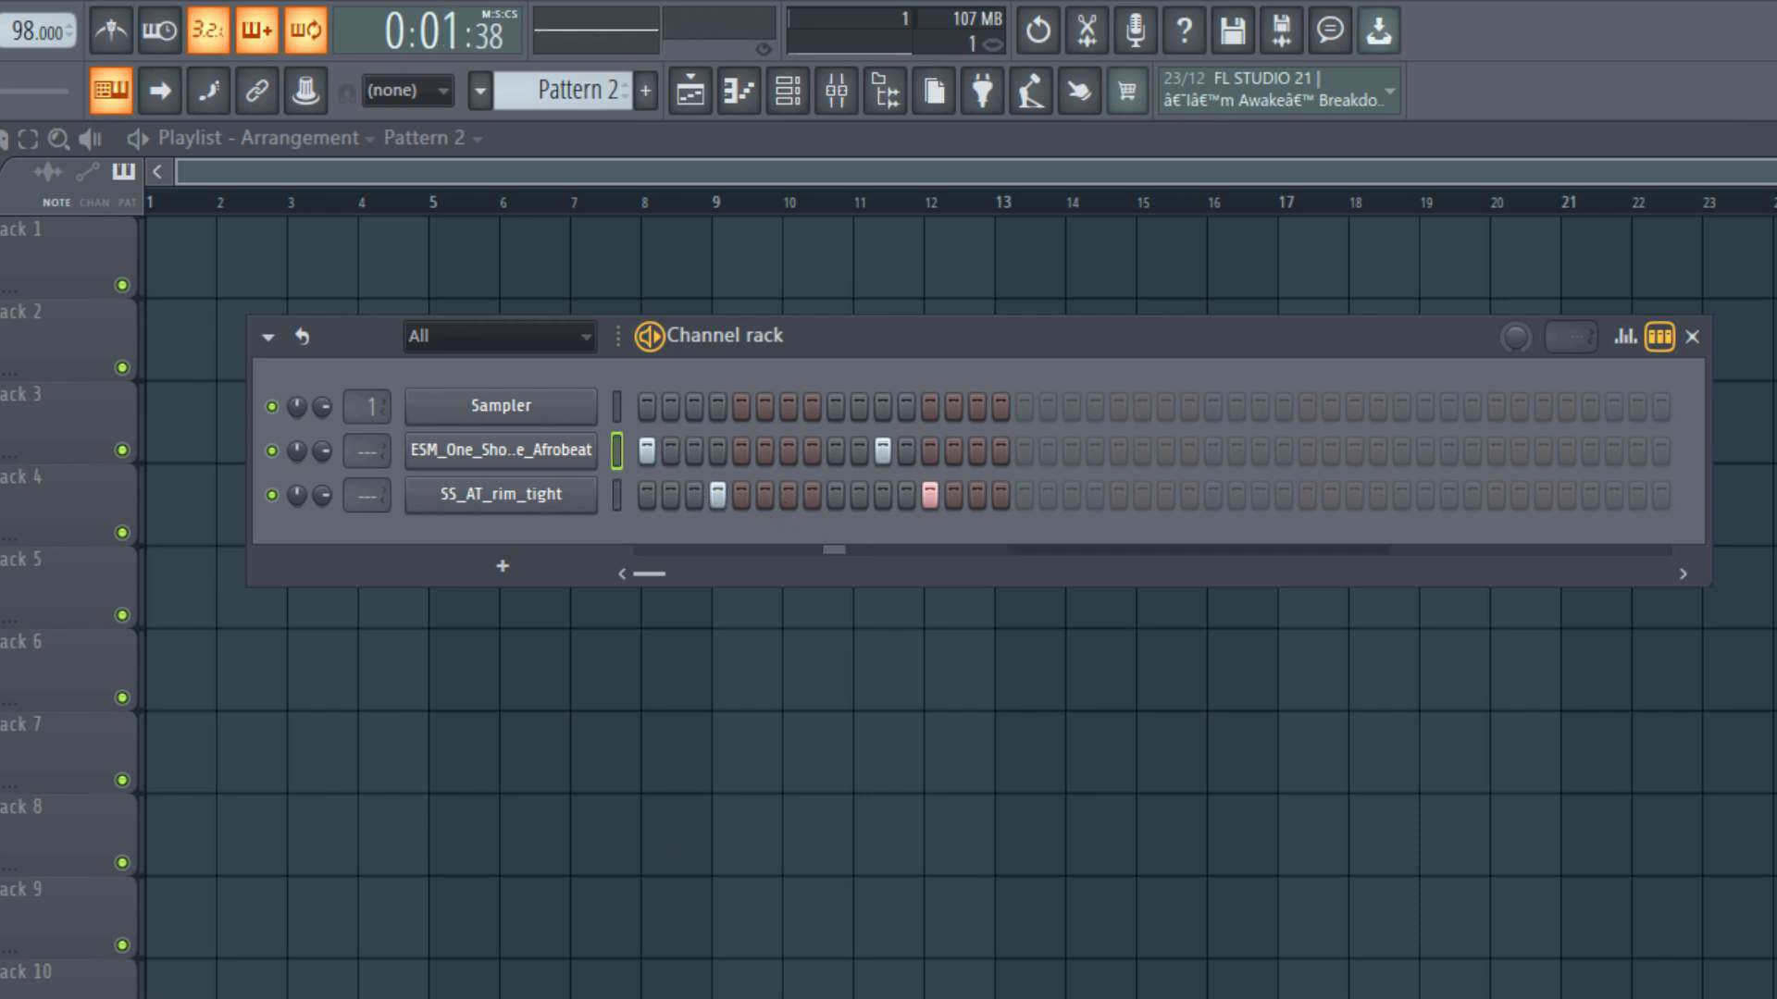
{"action": "key", "text": "space"}
In Pattern 1, move the last SS_AT_rim_tight hit from step 13 to step 14 and play the pattern.
{"action": "scroll", "coordinate": [547, 89], "scroll_direction": "up", "scroll_amount": 1}
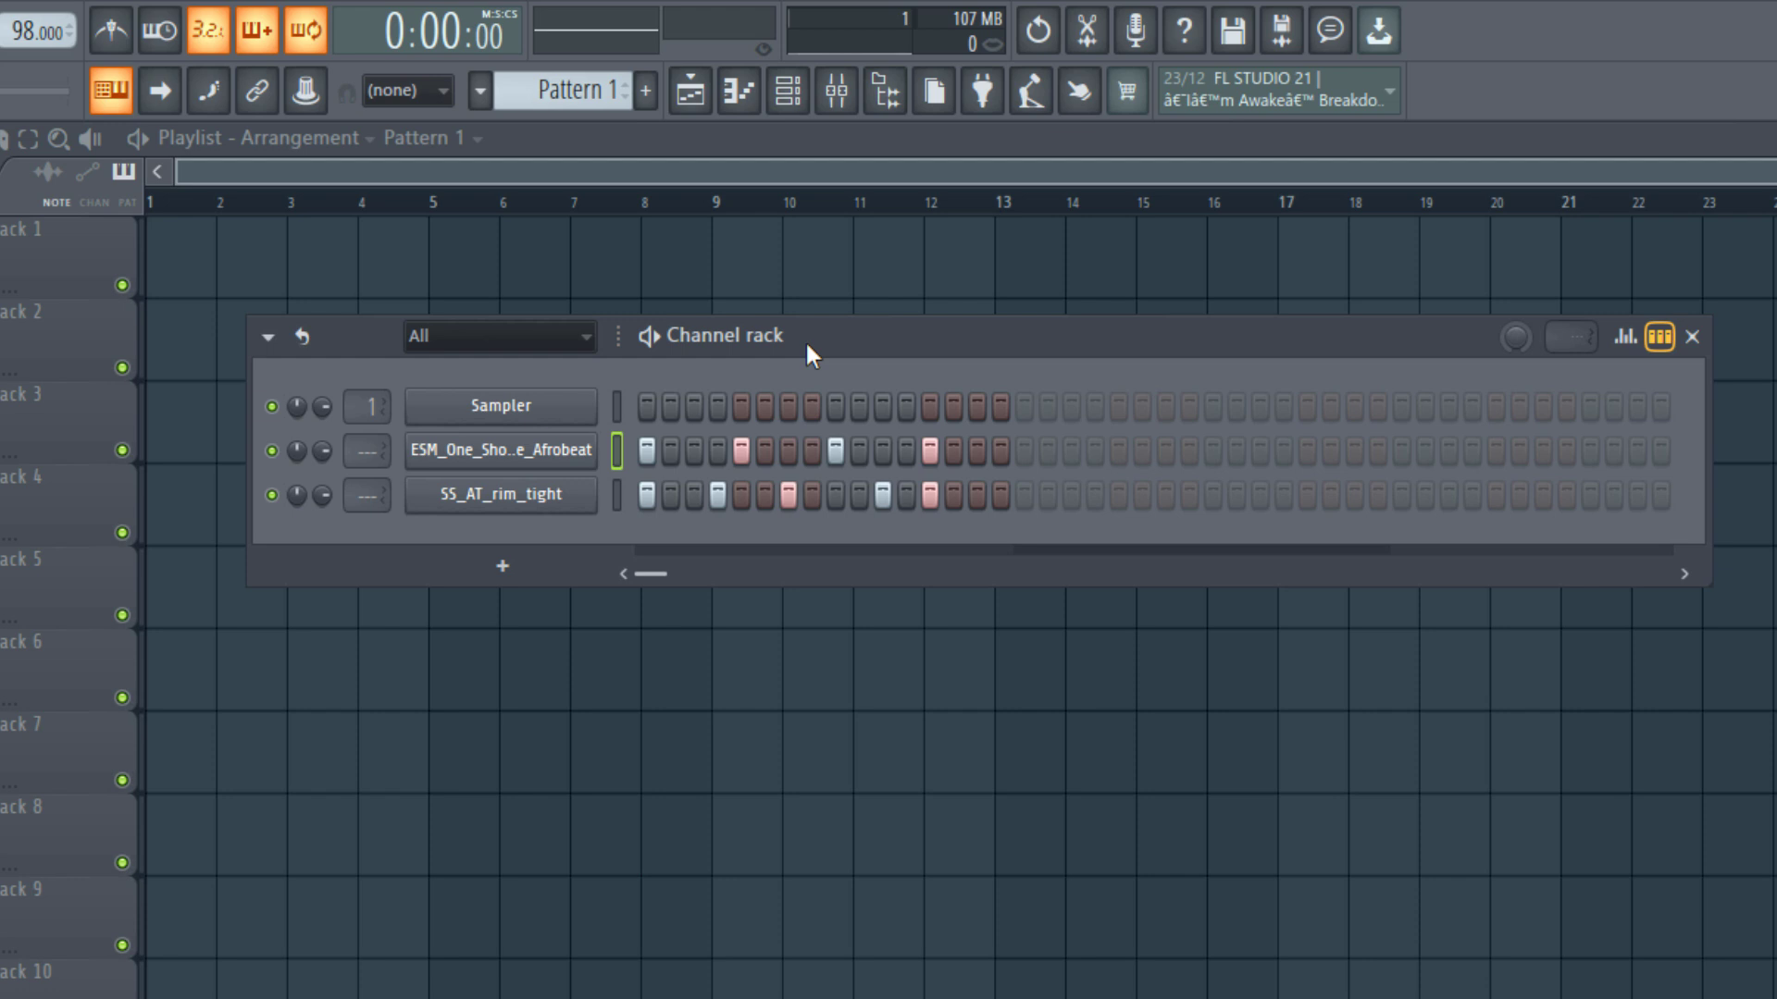
{"action": "left_click", "coordinate": [931, 499]}
{"action": "left_click", "coordinate": [954, 496]}
{"action": "key", "text": "space"}
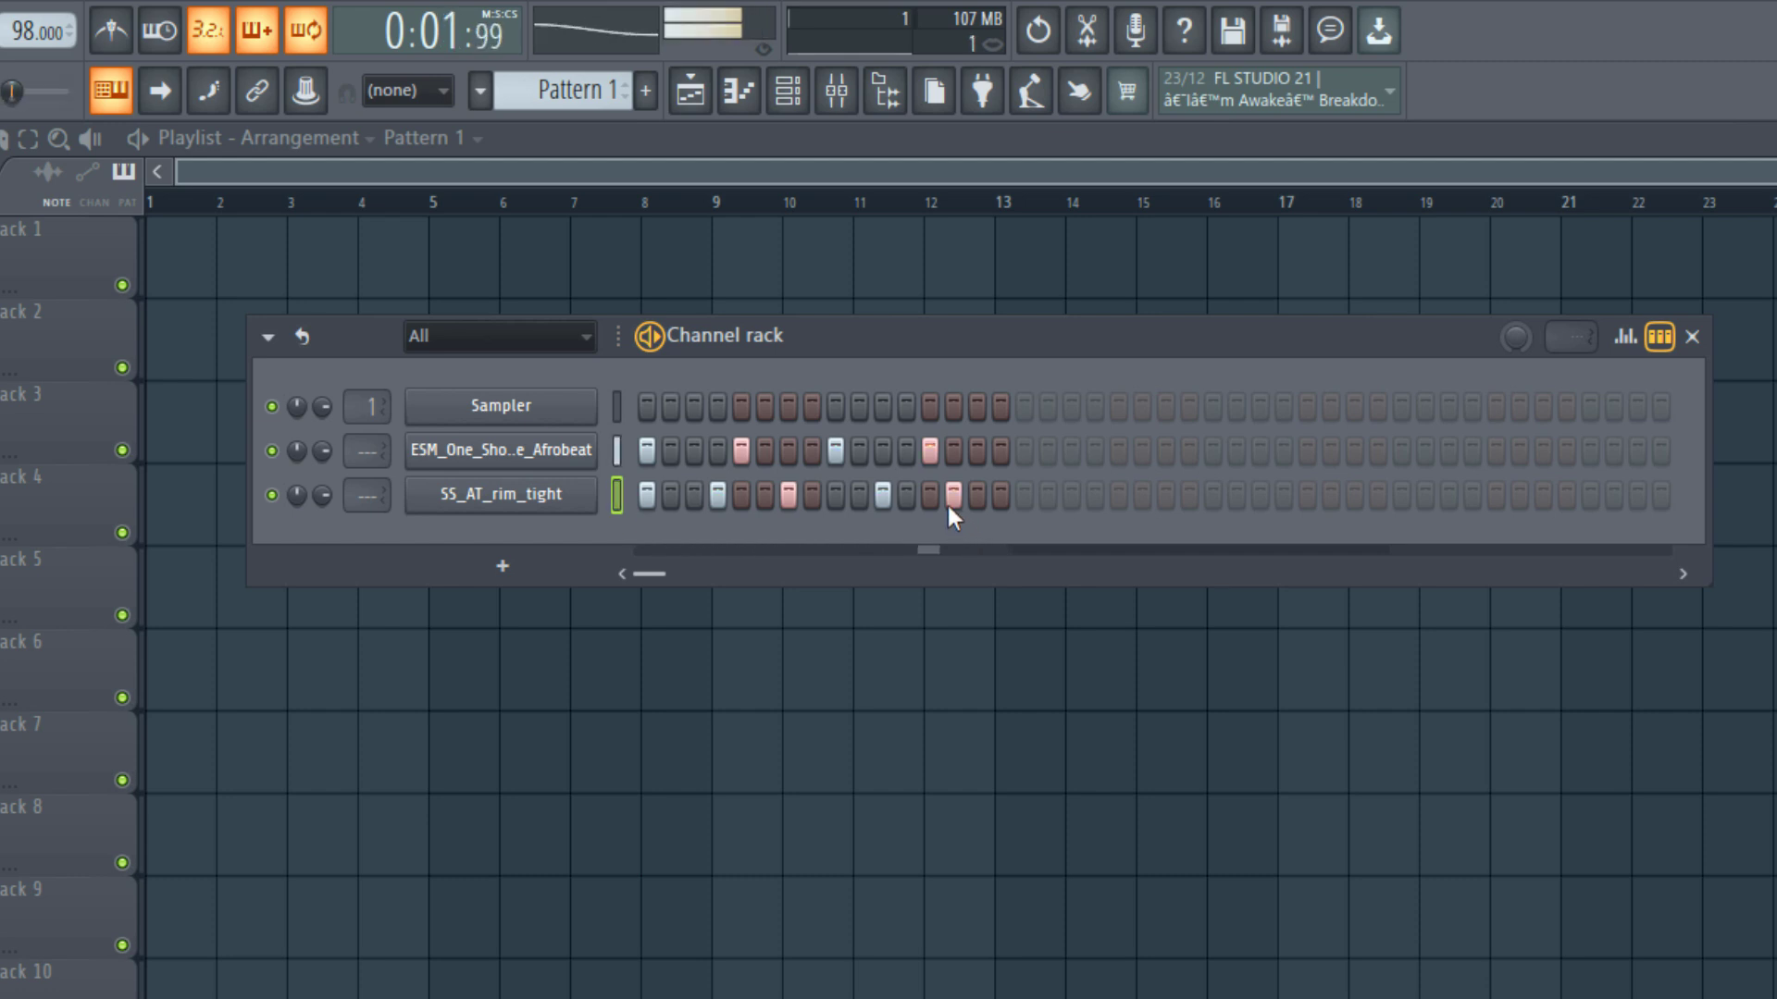
{"action": "key", "text": "space"}
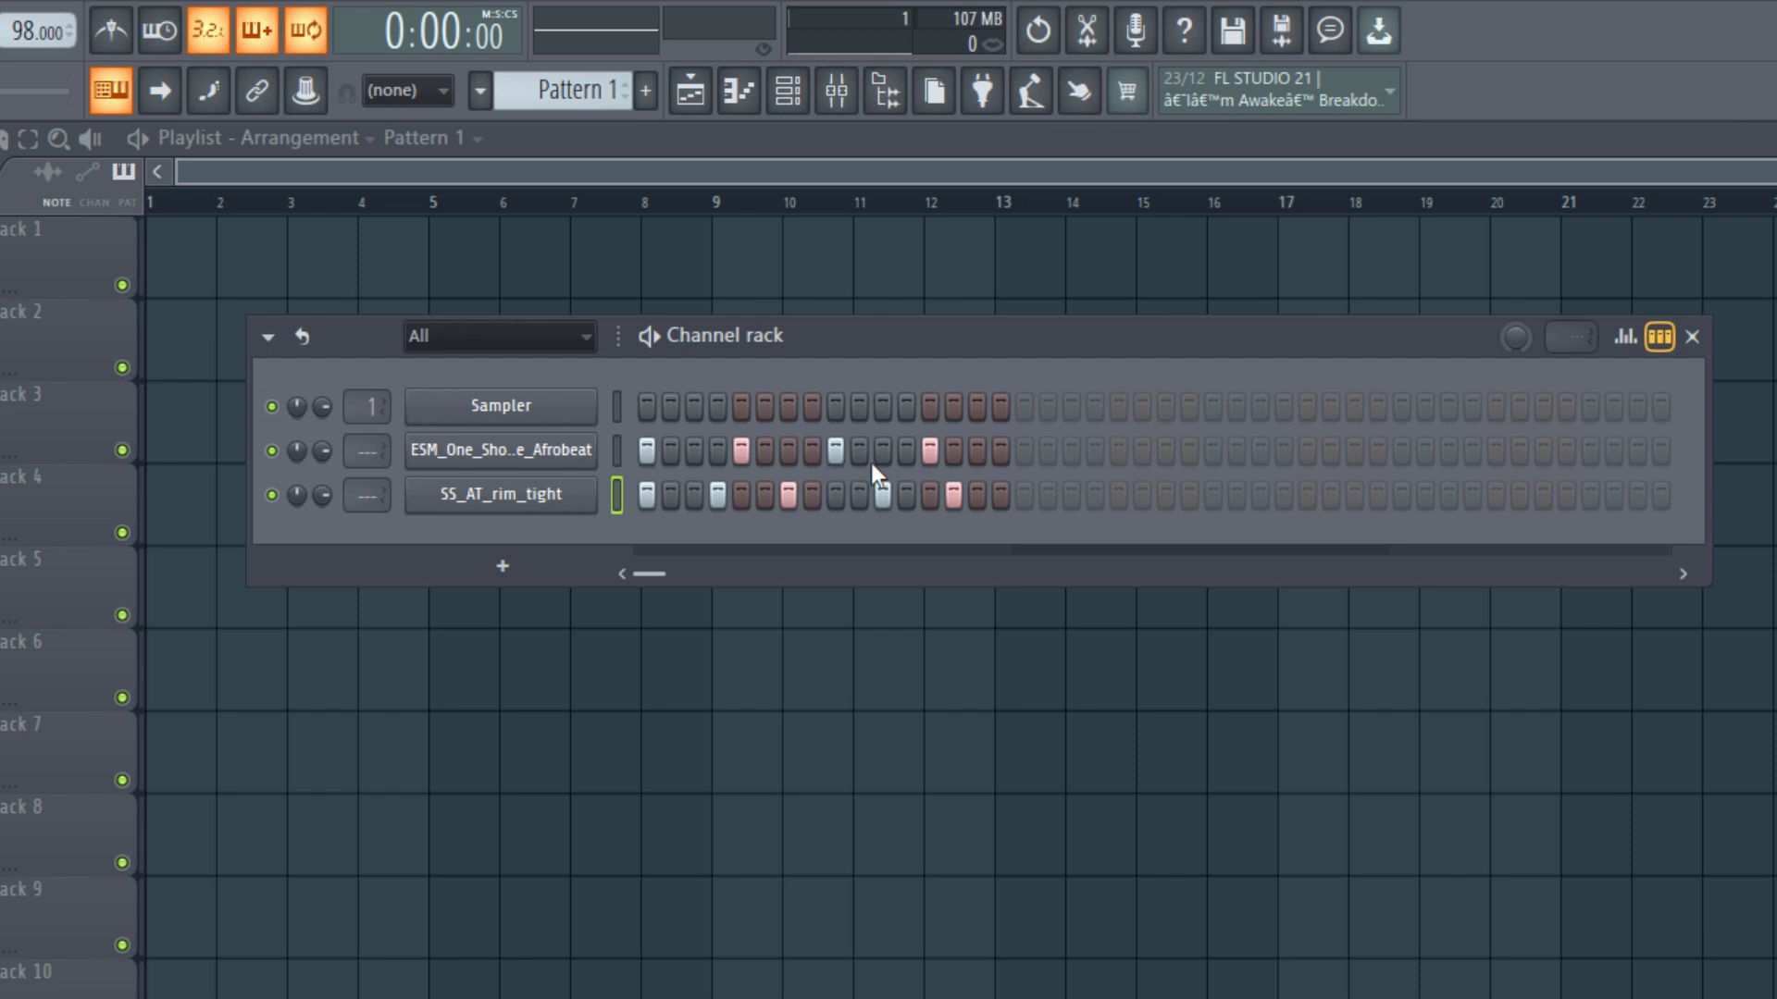
Try an extra ESM kick on step 15 of Pattern 1 during playback, and remove it again.
{"action": "key", "text": "space"}
{"action": "left_click", "coordinate": [977, 451]}
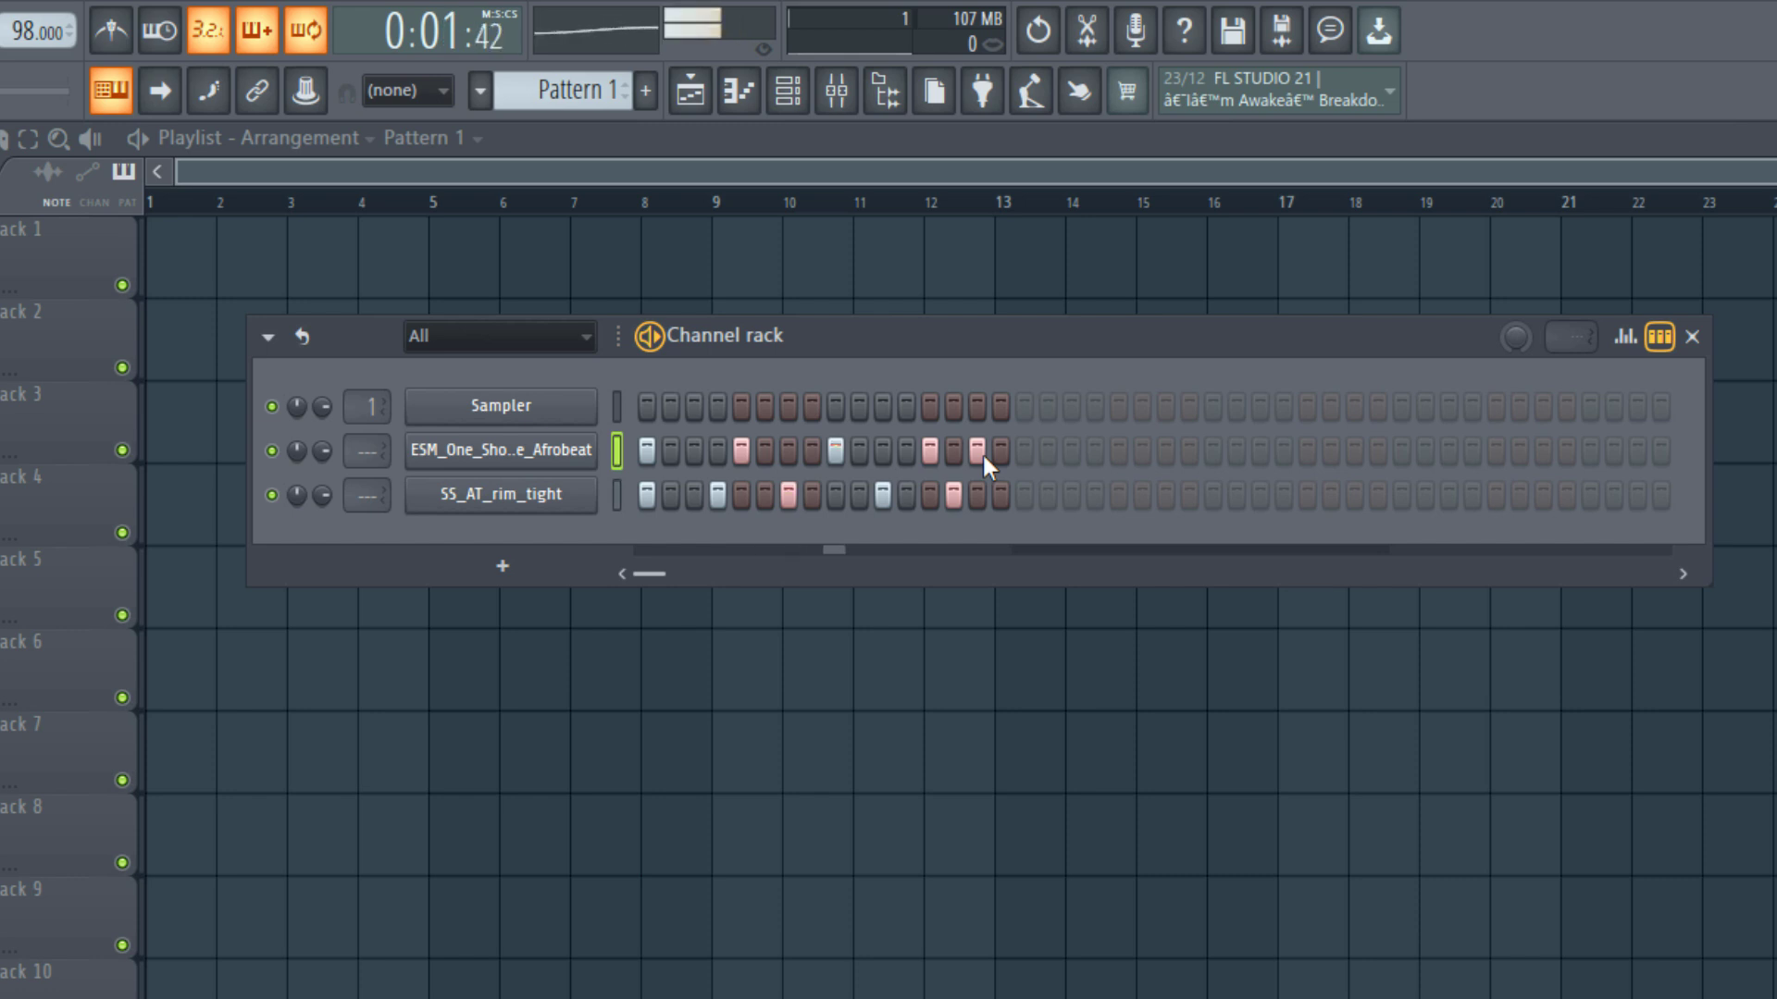
{"action": "left_click", "coordinate": [978, 451]}
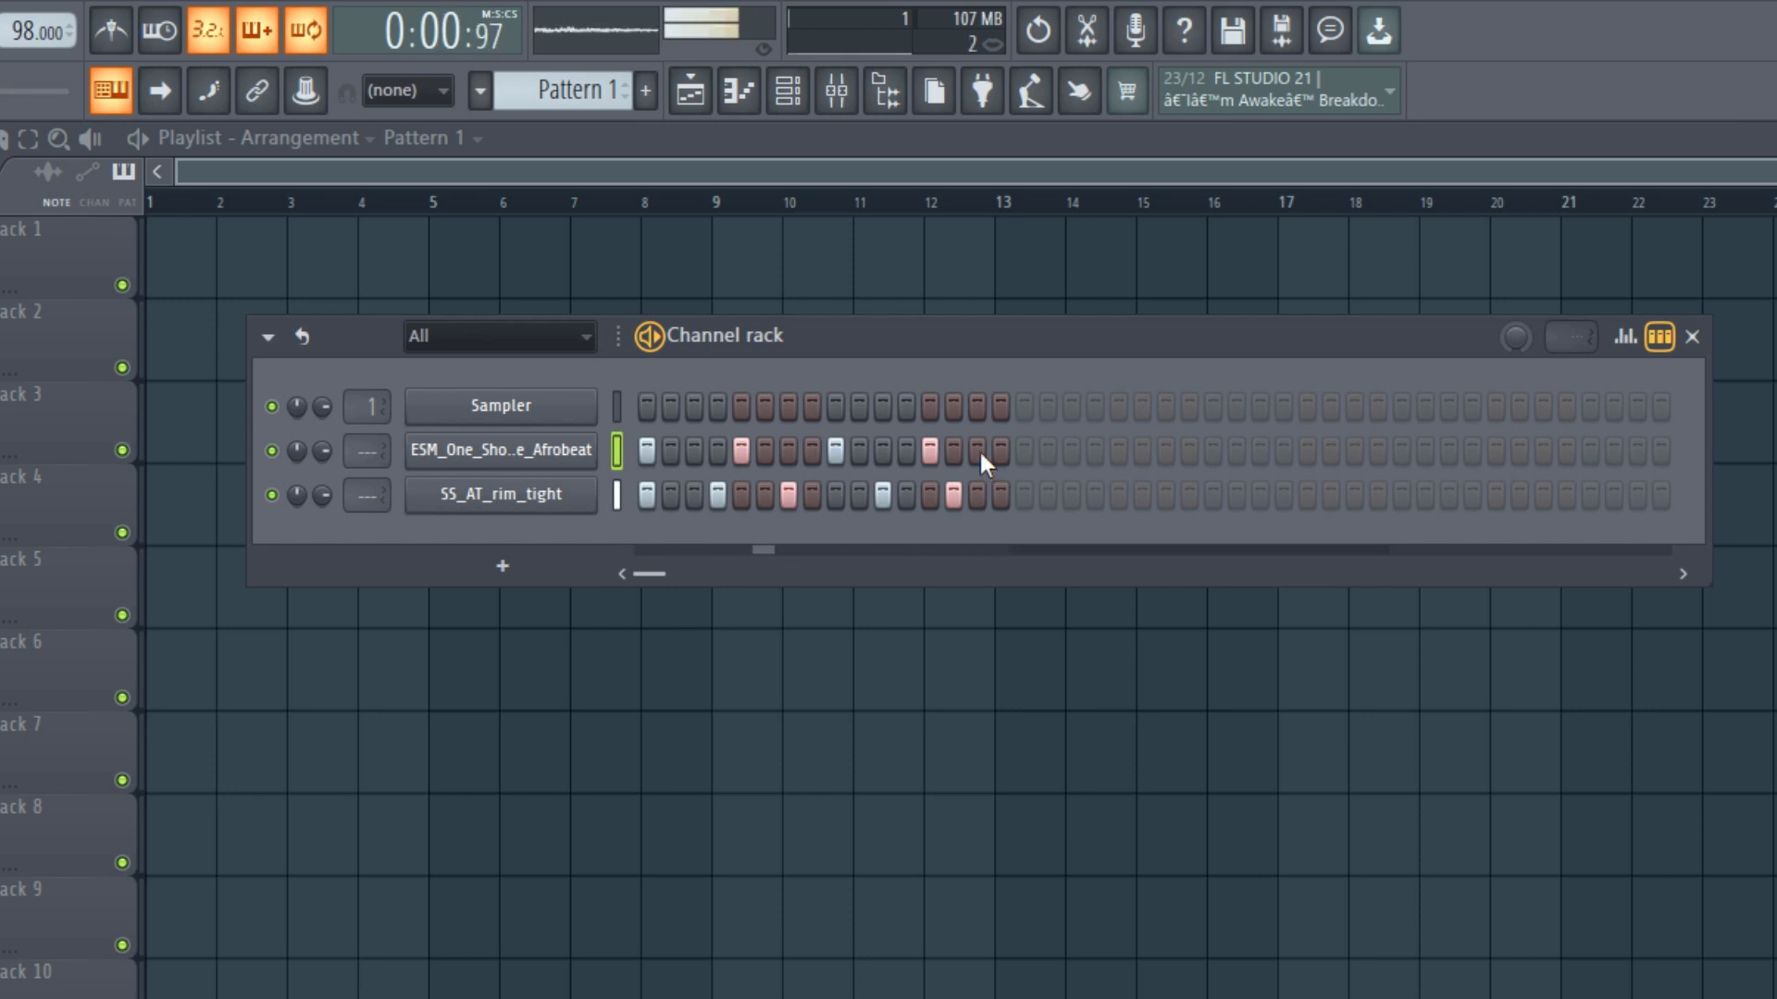
{"action": "key", "text": "space"}
Try an extra ESM kick on step 10 of Pattern 1 during playback, and remove it again.
{"action": "left_click", "coordinate": [857, 453]}
{"action": "key", "text": "space"}
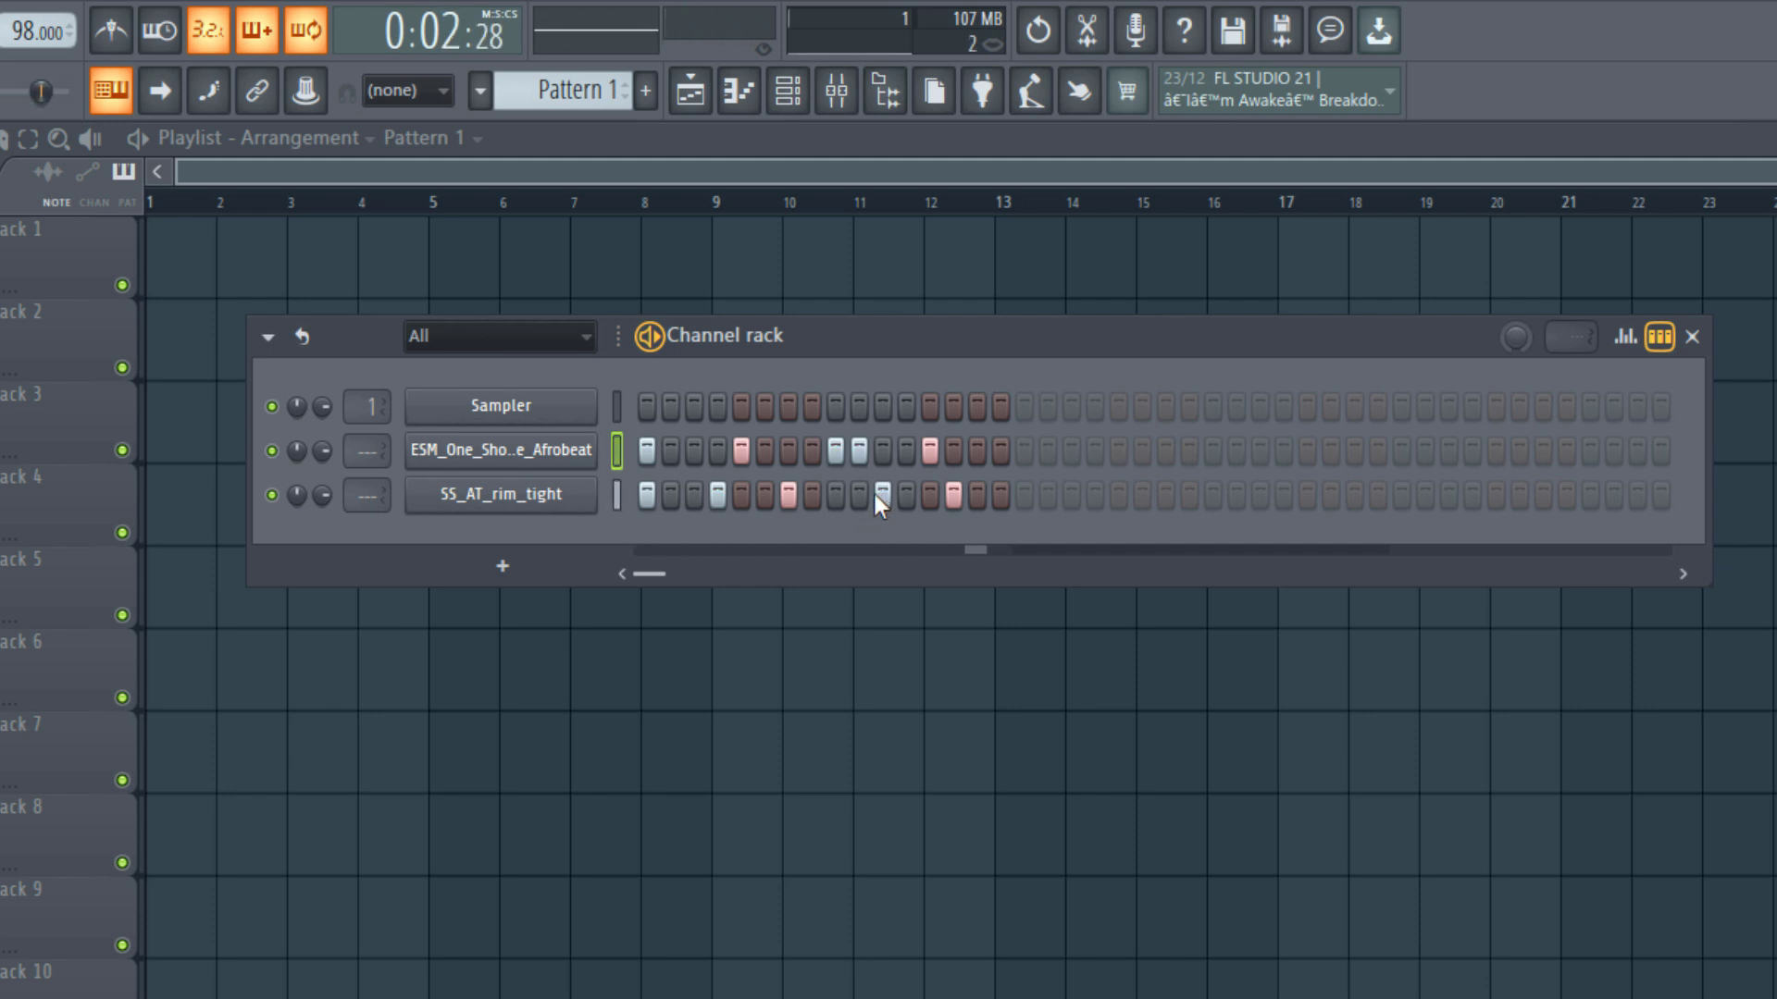
{"action": "left_click", "coordinate": [853, 454]}
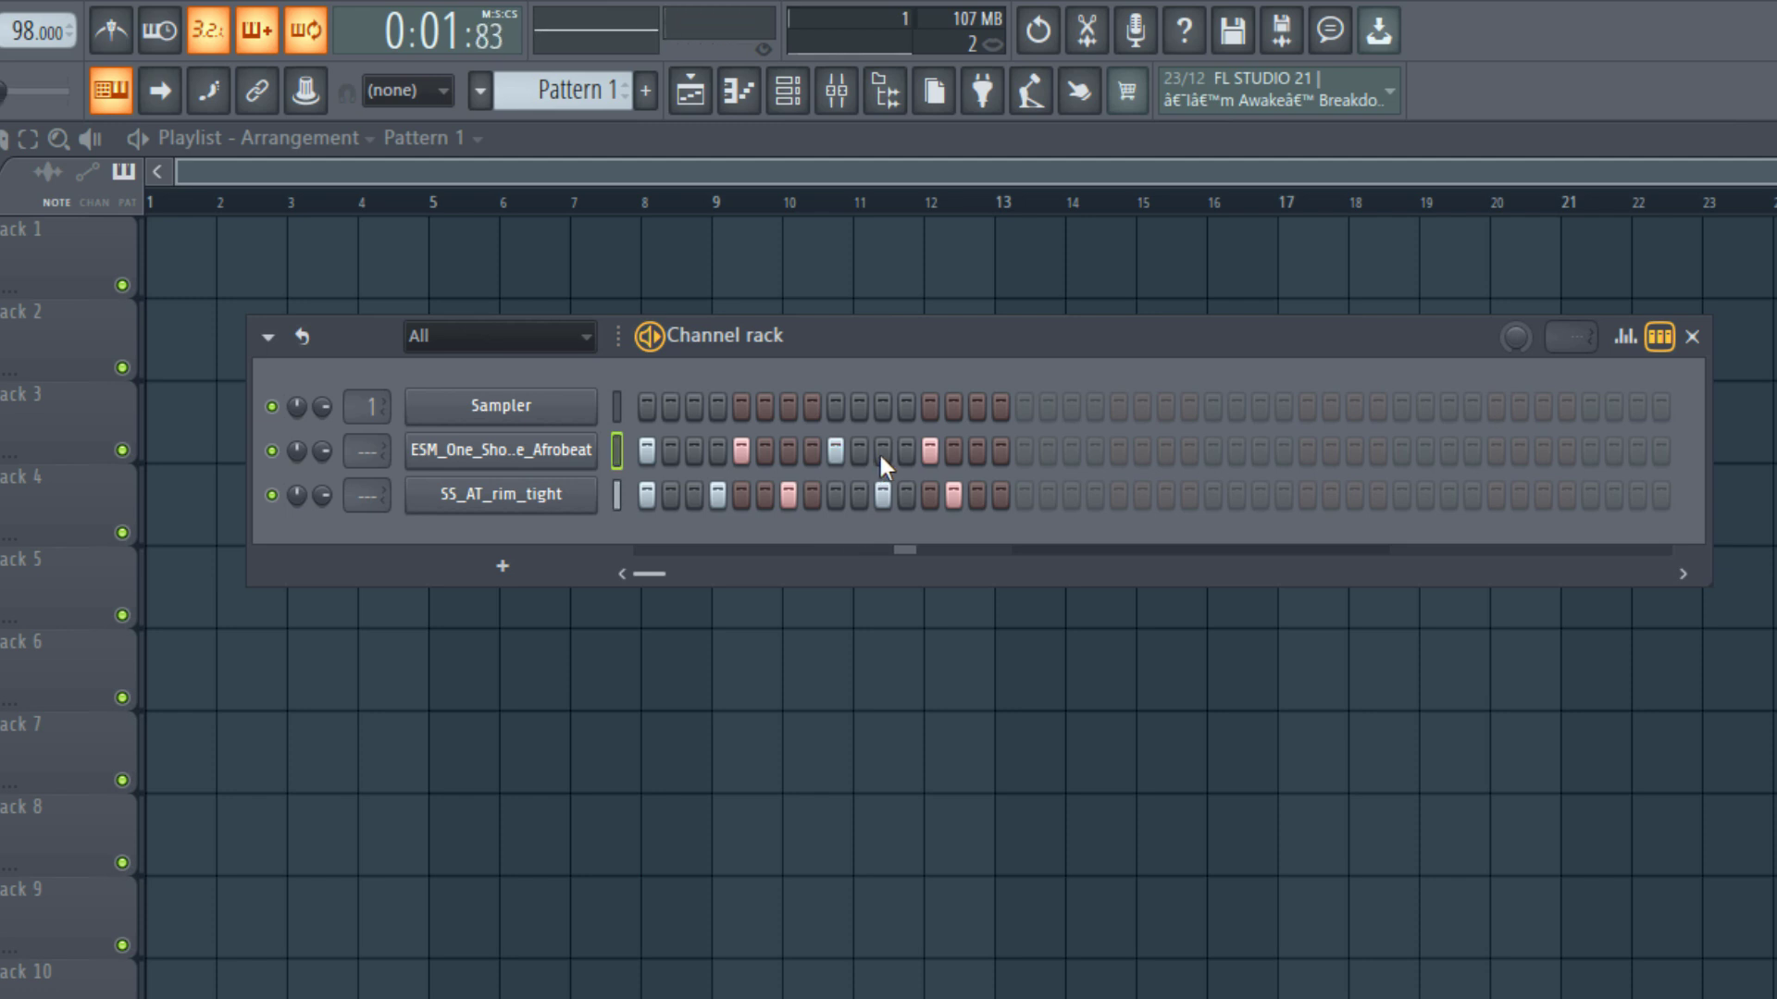
{"action": "key", "text": "space"}
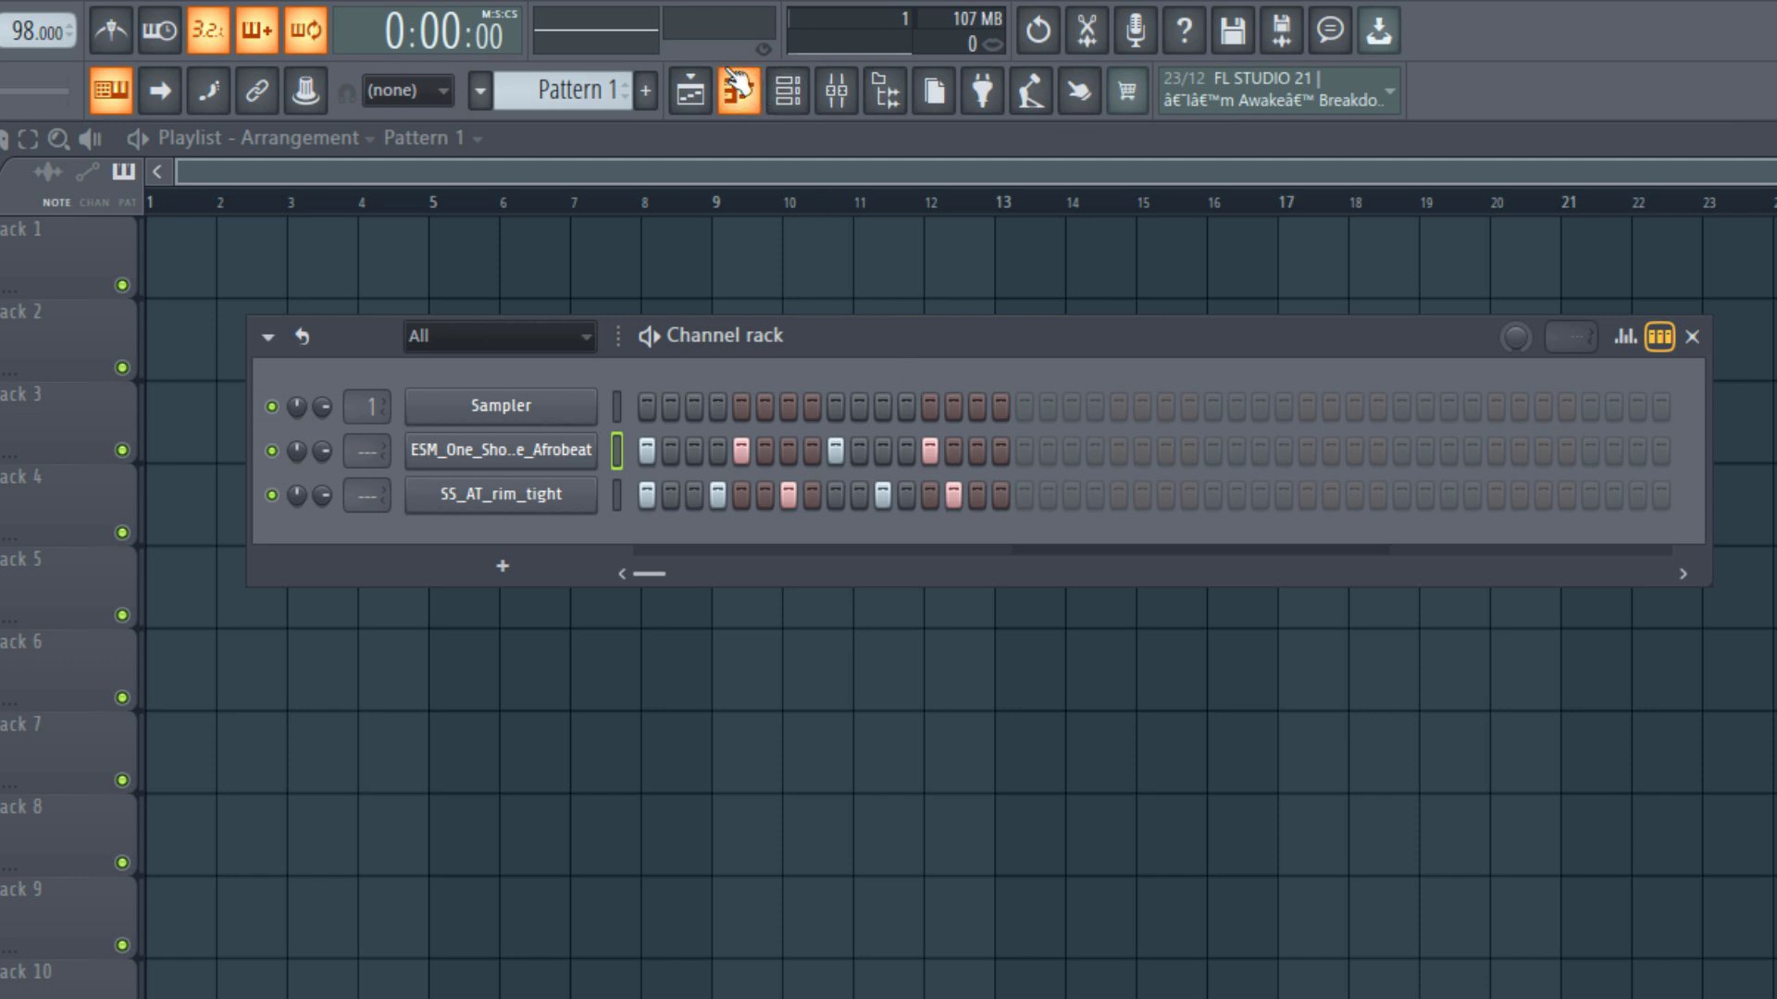
In Pattern 2, compare an extra ESM kick with an extra SS_AT_rim_tight hit on step 7, and keep the kick.
{"action": "scroll", "coordinate": [586, 90], "scroll_direction": "up", "scroll_amount": 1}
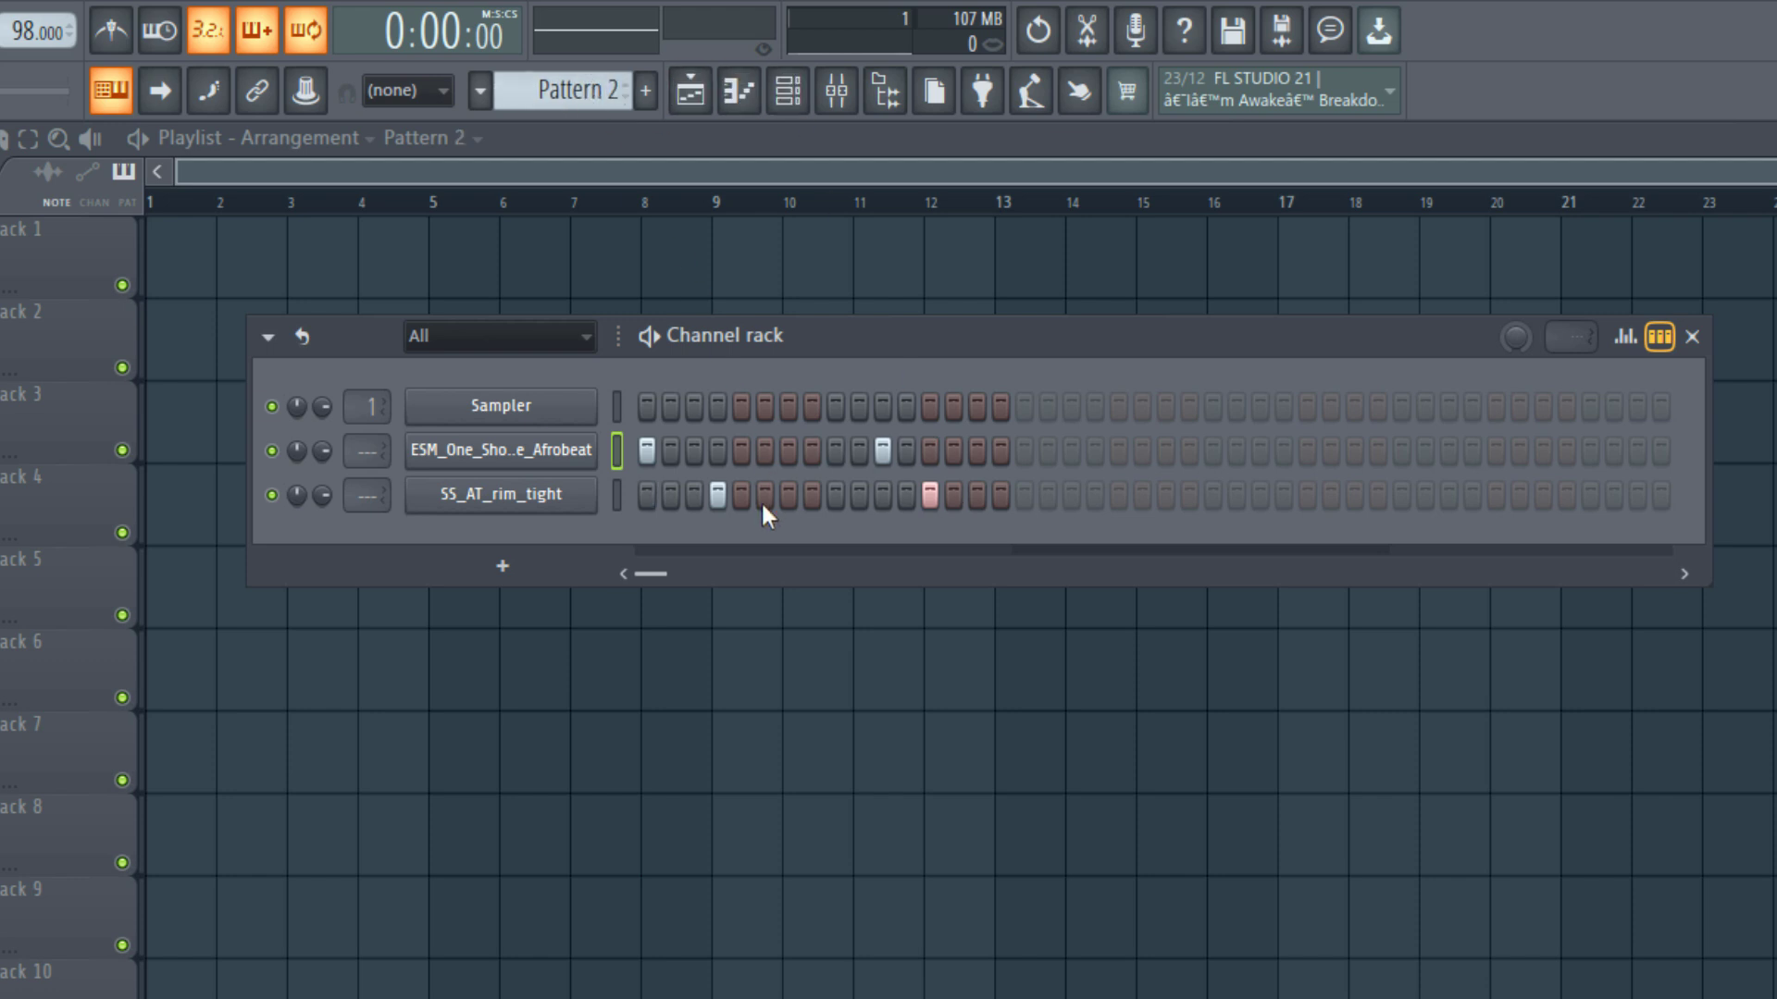
{"action": "left_click", "coordinate": [788, 452]}
{"action": "key", "text": "space"}
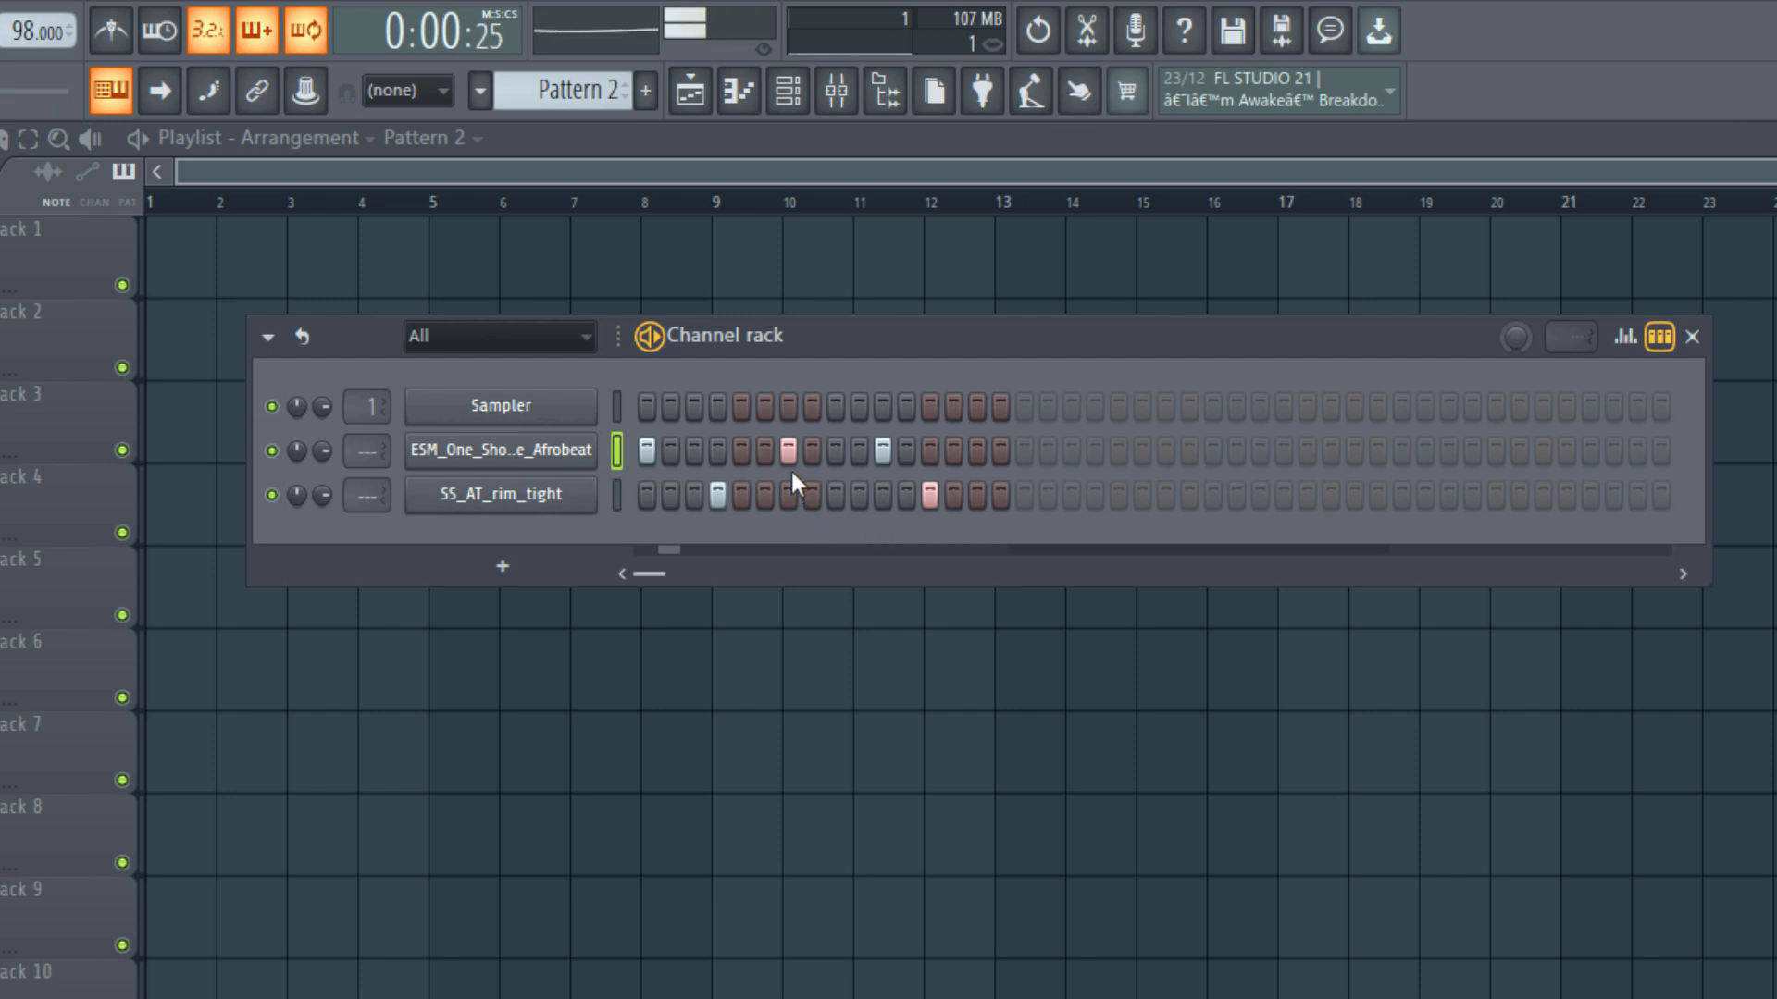
{"action": "left_click", "coordinate": [788, 453]}
{"action": "key", "text": "space"}
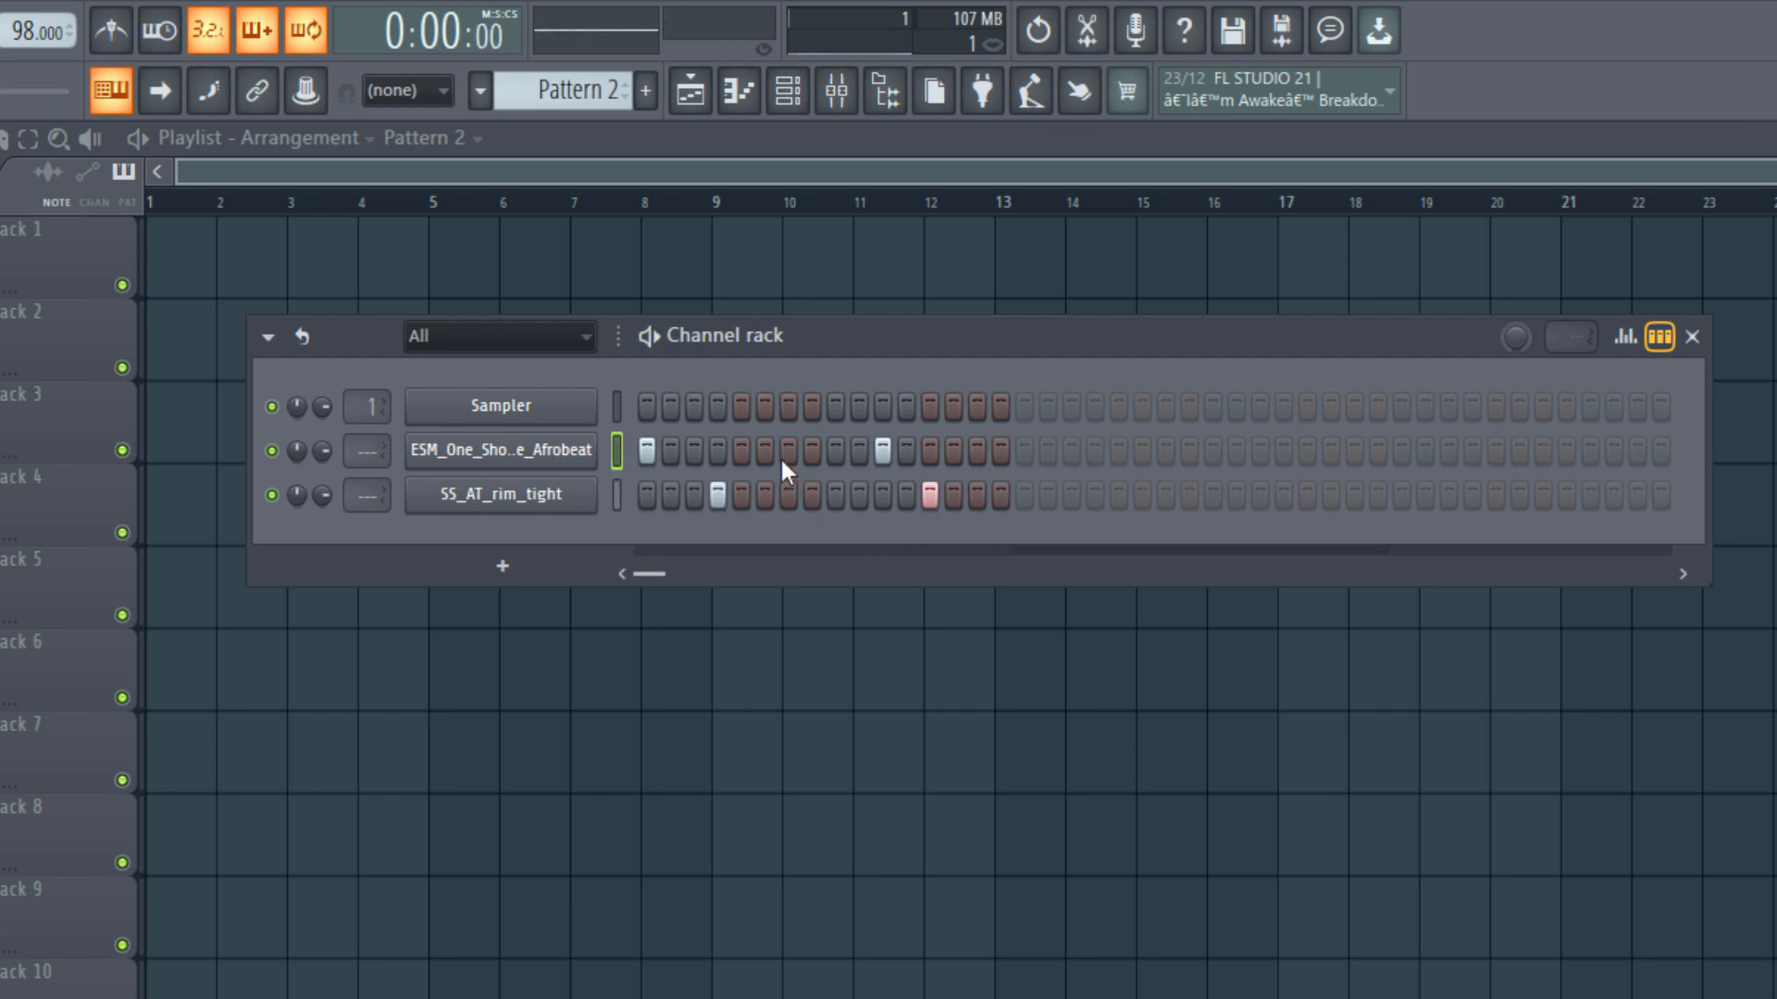
{"action": "left_click", "coordinate": [789, 500]}
{"action": "key", "text": "space"}
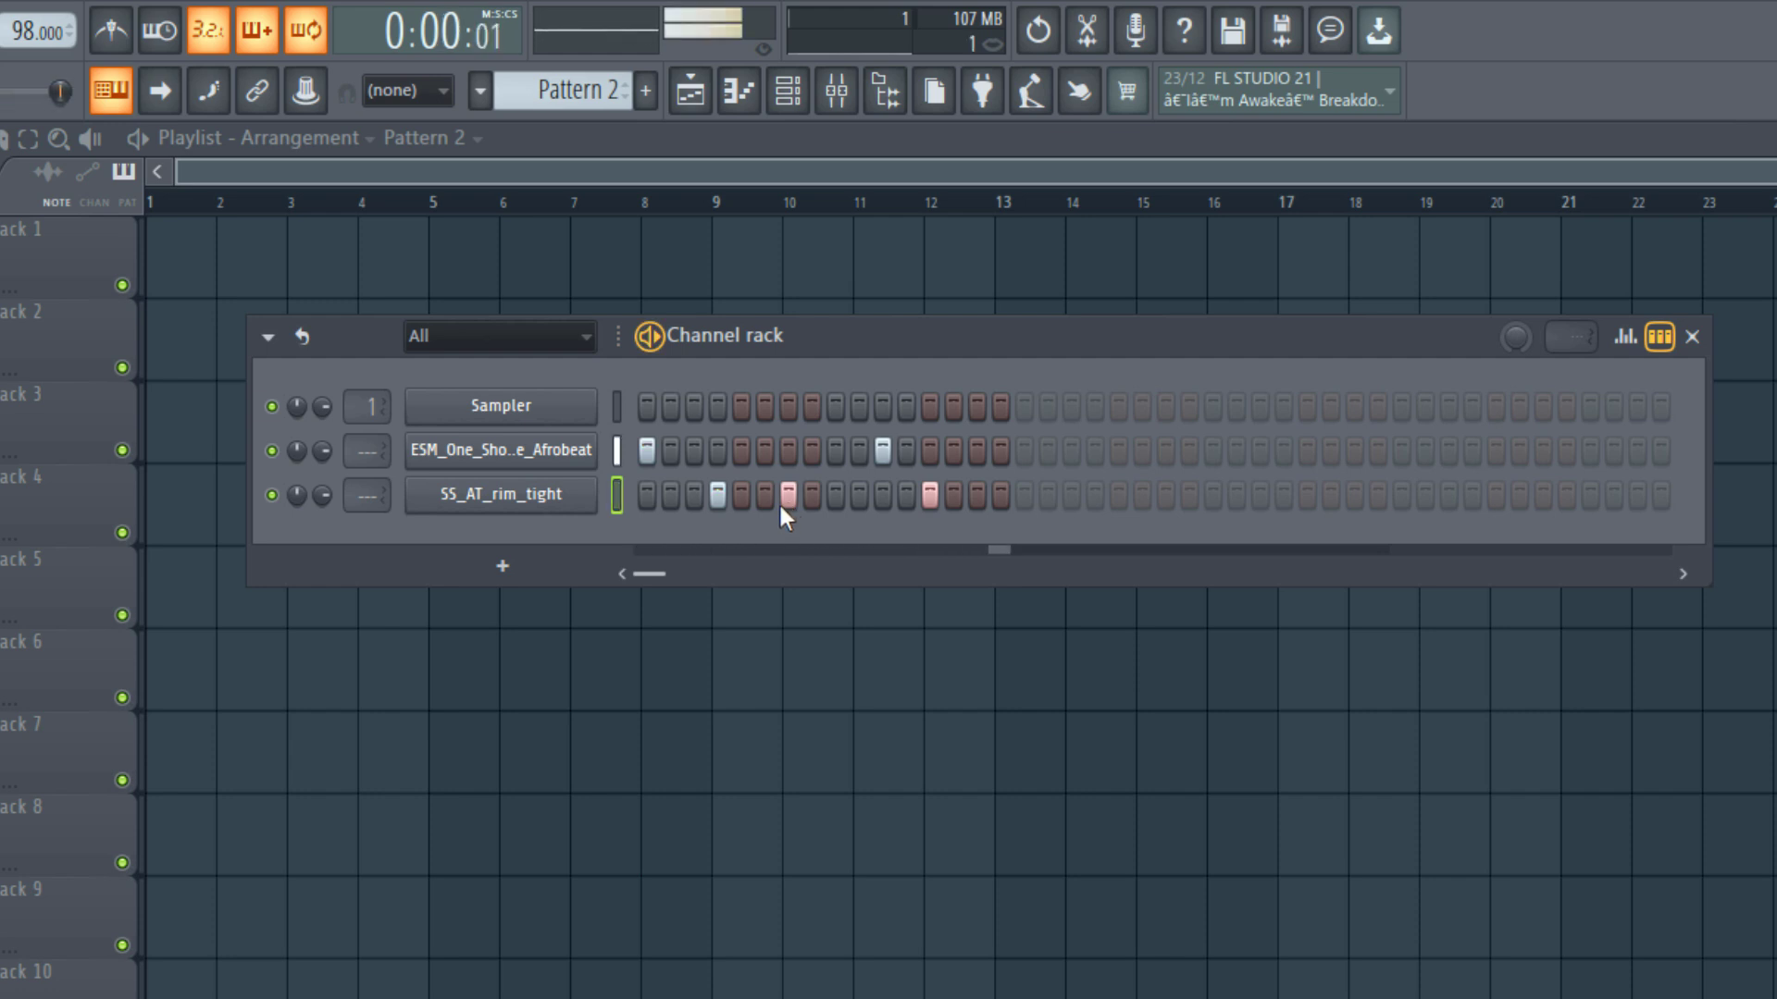
{"action": "key", "text": "space"}
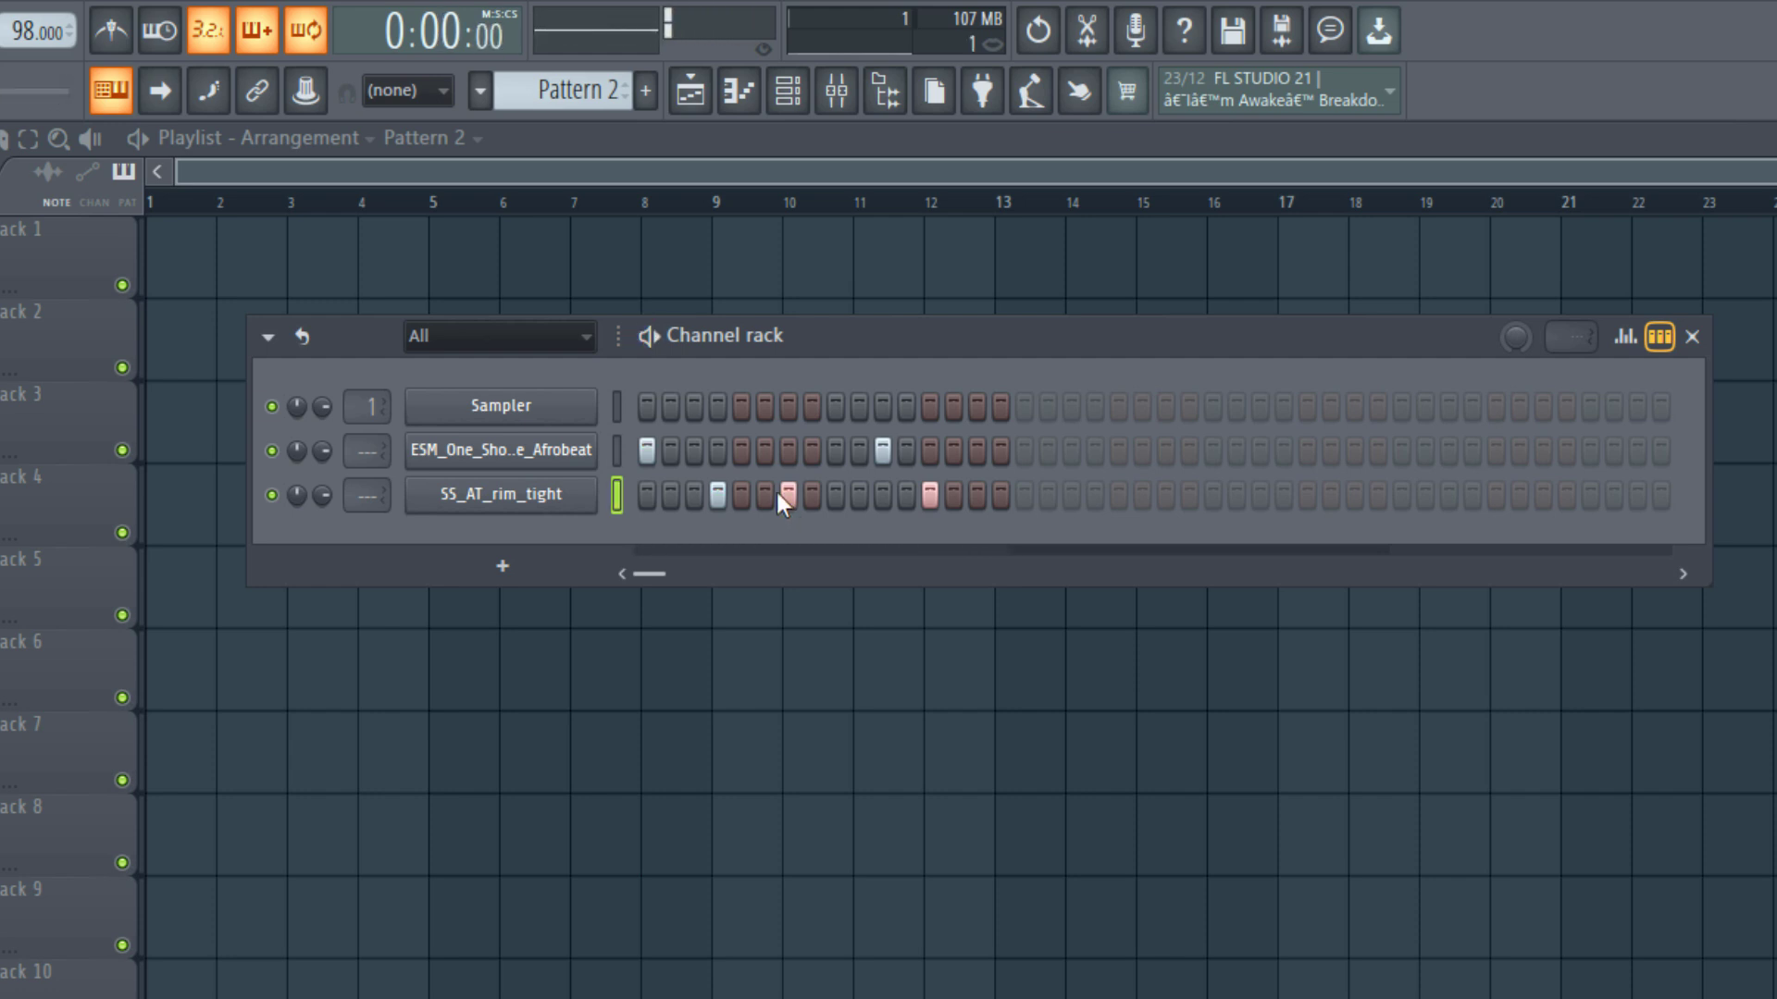
{"action": "left_click", "coordinate": [777, 494]}
{"action": "left_click", "coordinate": [788, 454]}
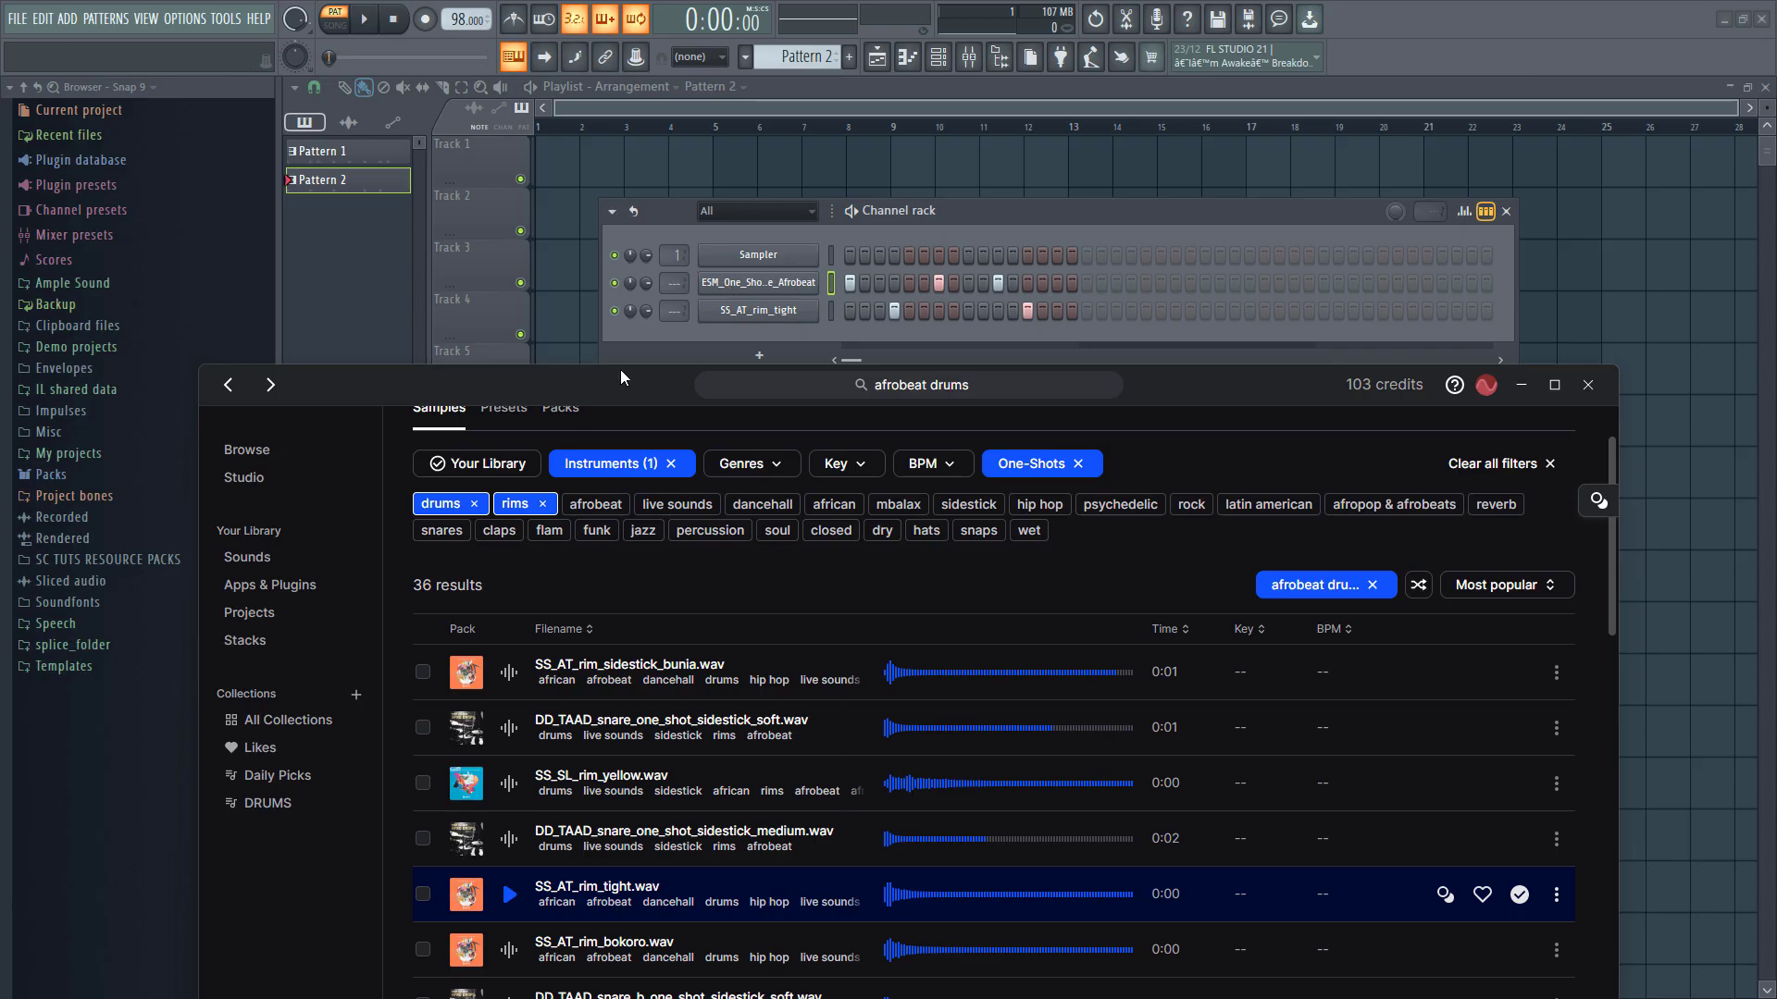
In Splice, replace the rims filter with percussion for the "afrobeat drums" one-shot search.
{"action": "left_click_drag", "start_coordinate": [620, 369], "coordinate": [720, 139]}
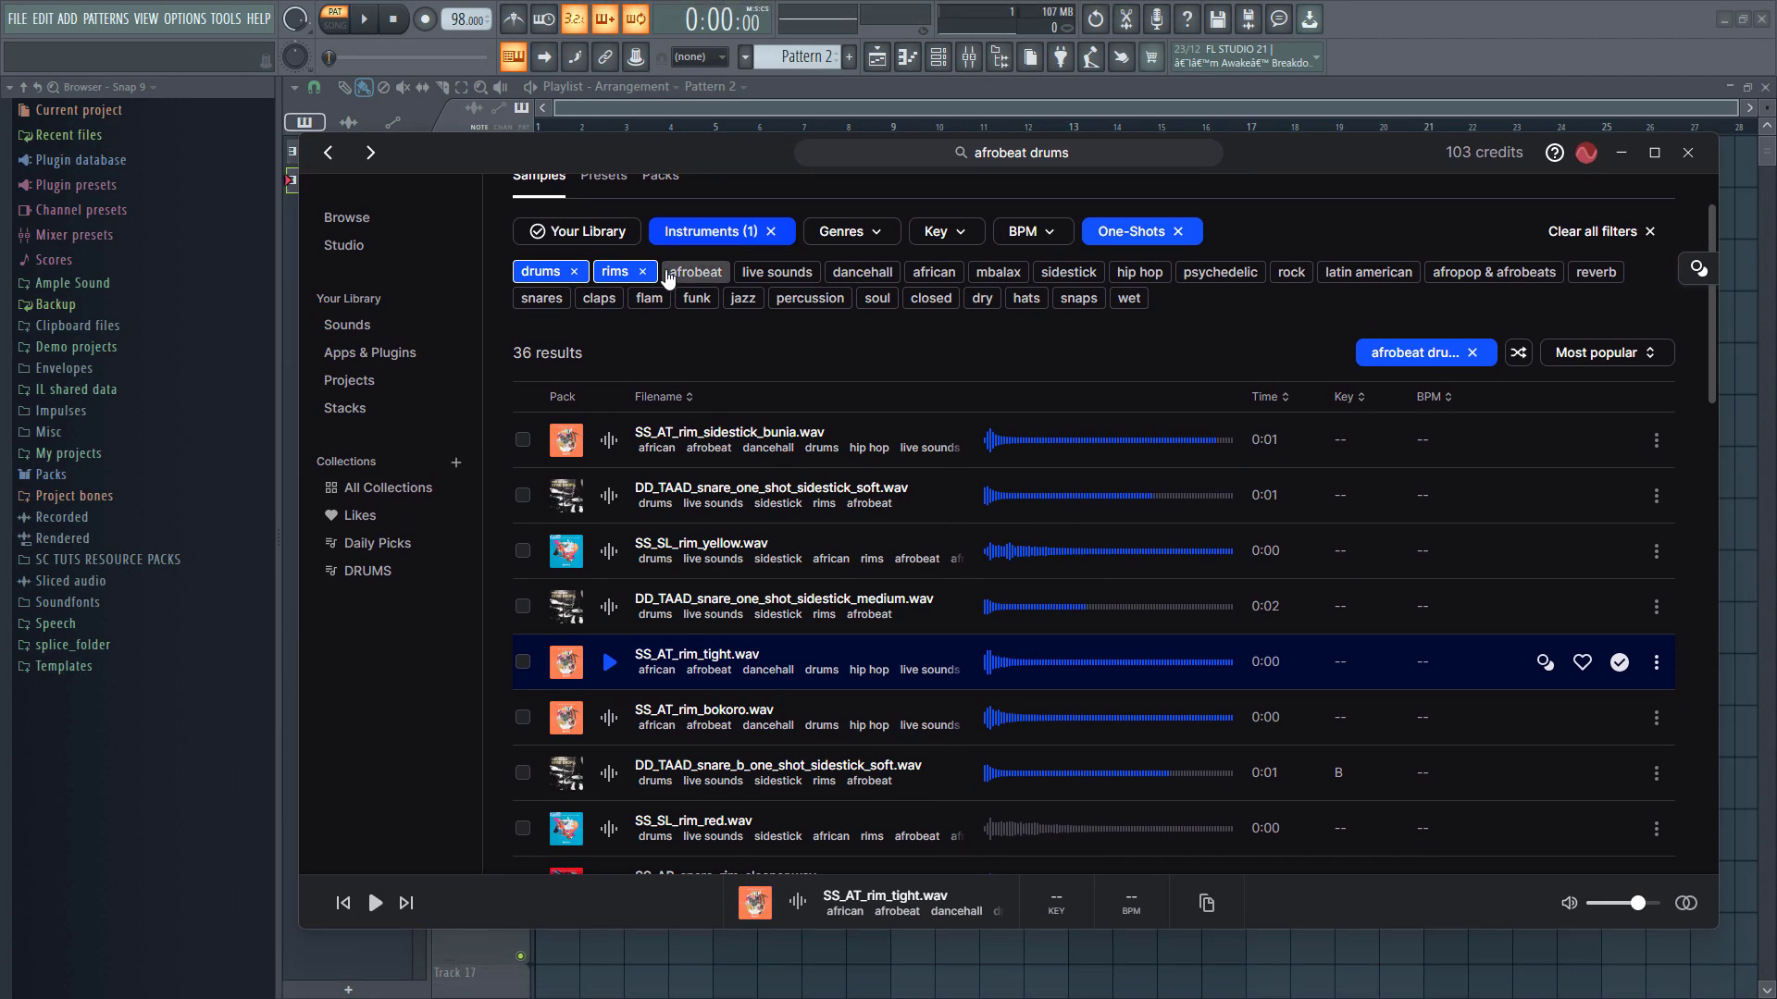
{"action": "left_click", "coordinate": [642, 271]}
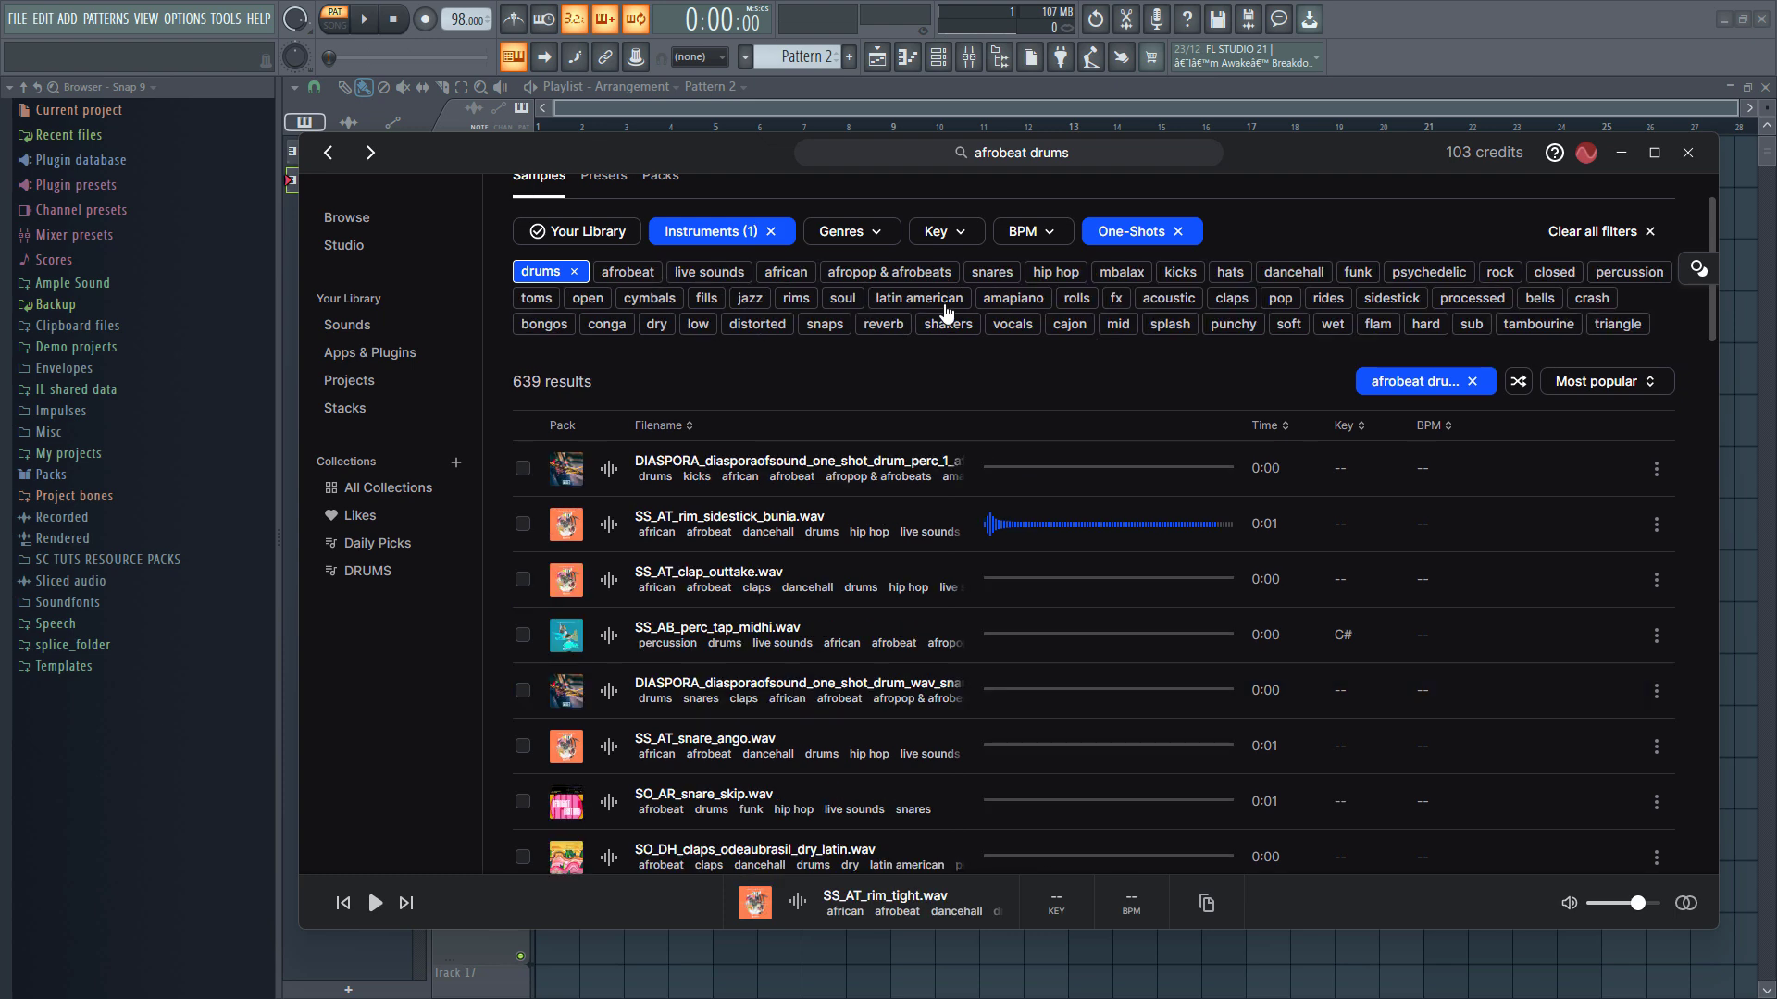
{"action": "left_click", "coordinate": [1627, 274]}
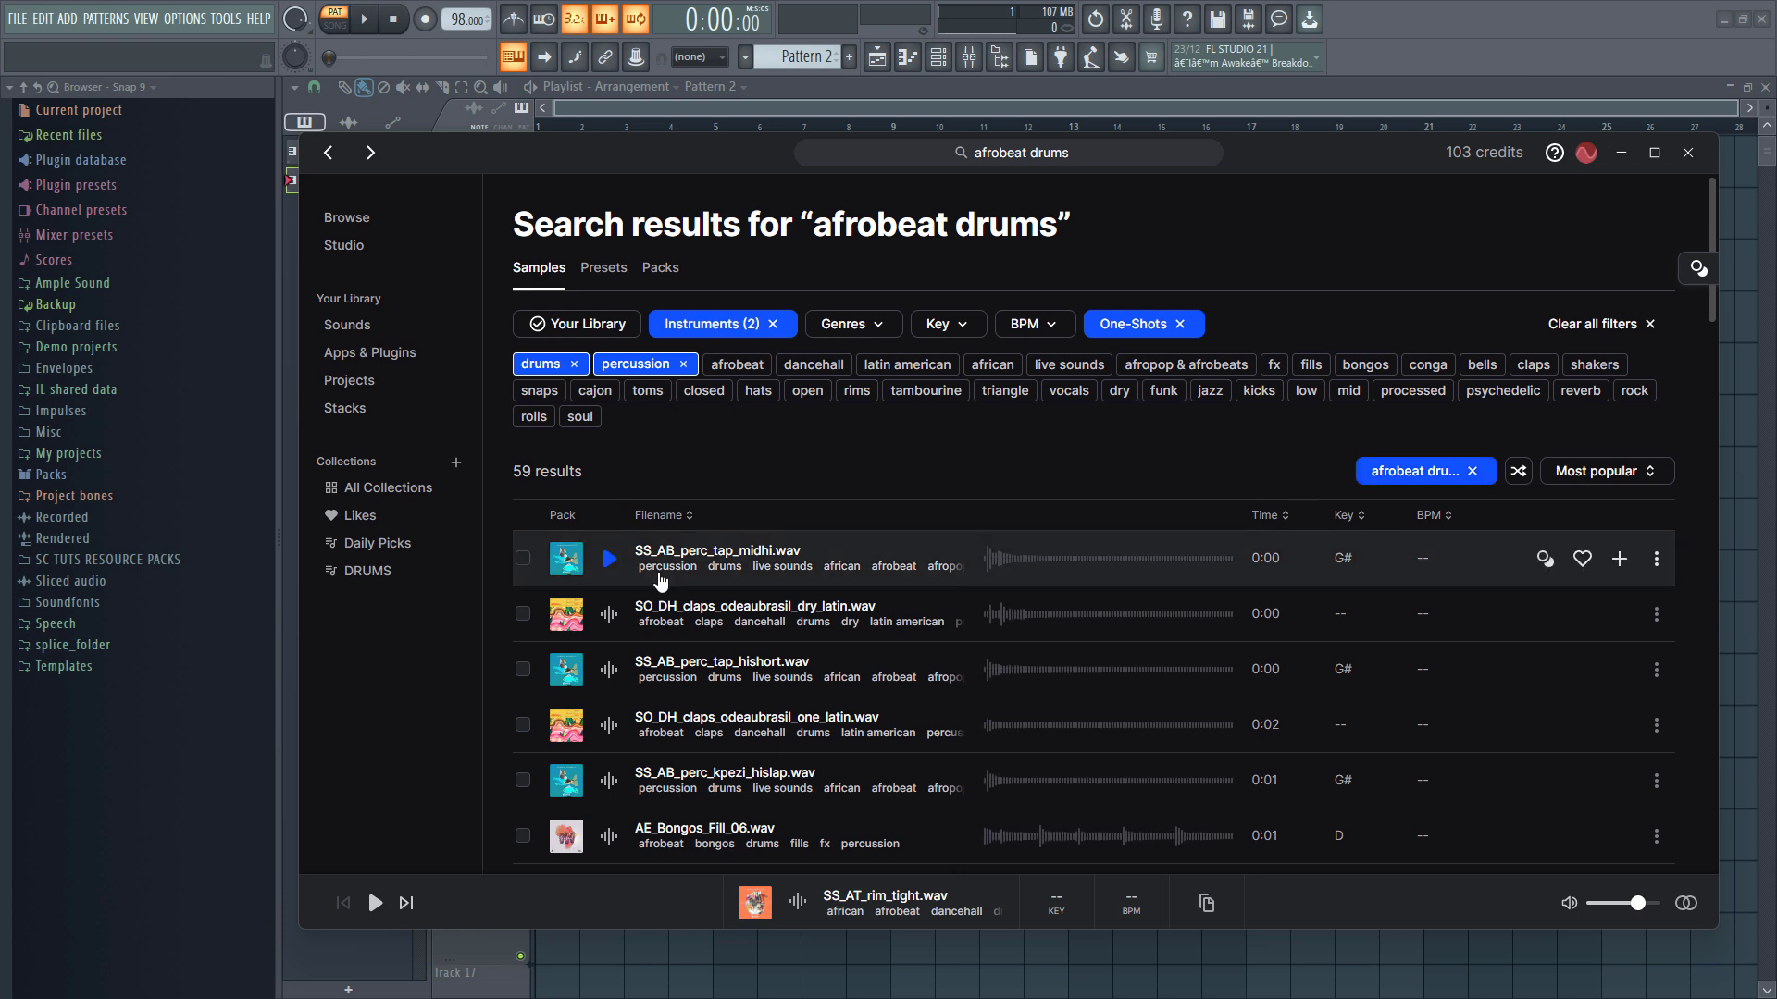
Audition the first three percussion one-shots and add SS_AB_perc_tap_midhi.wav to the library.
{"action": "scroll", "coordinate": [625, 573], "scroll_direction": "down", "scroll_amount": 1}
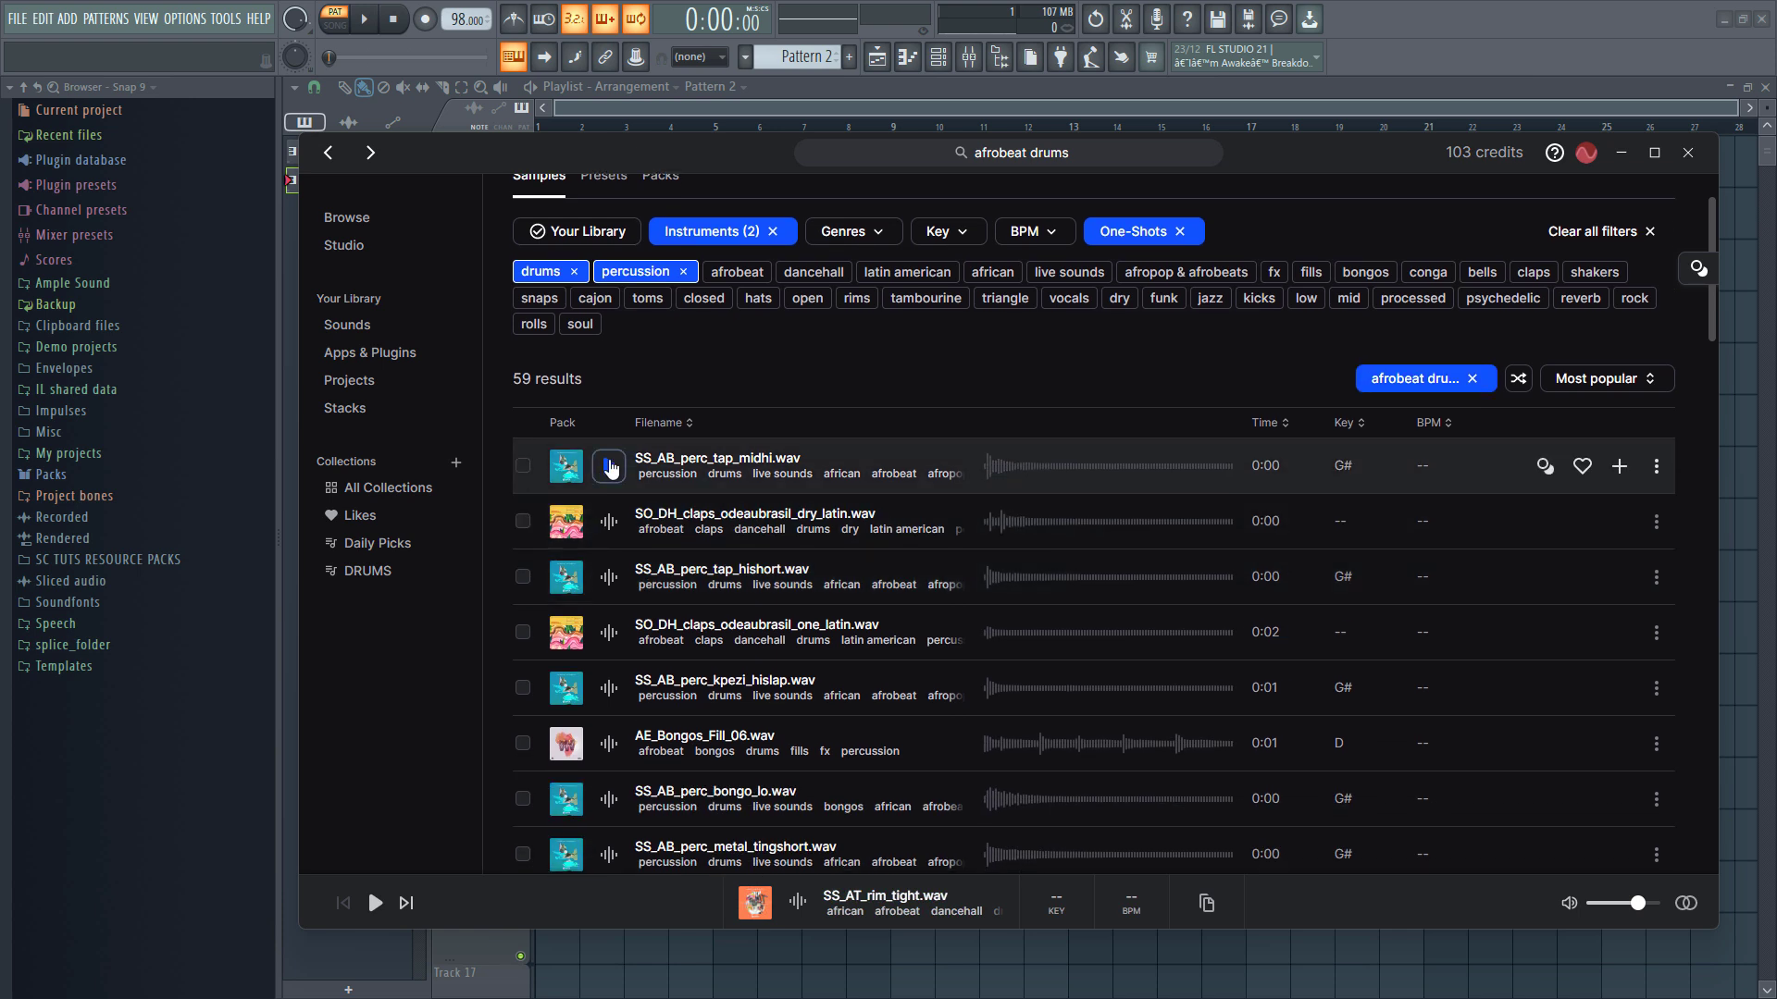
{"action": "left_click", "coordinate": [609, 466]}
{"action": "left_click", "coordinate": [608, 521]}
{"action": "left_click", "coordinate": [610, 573]}
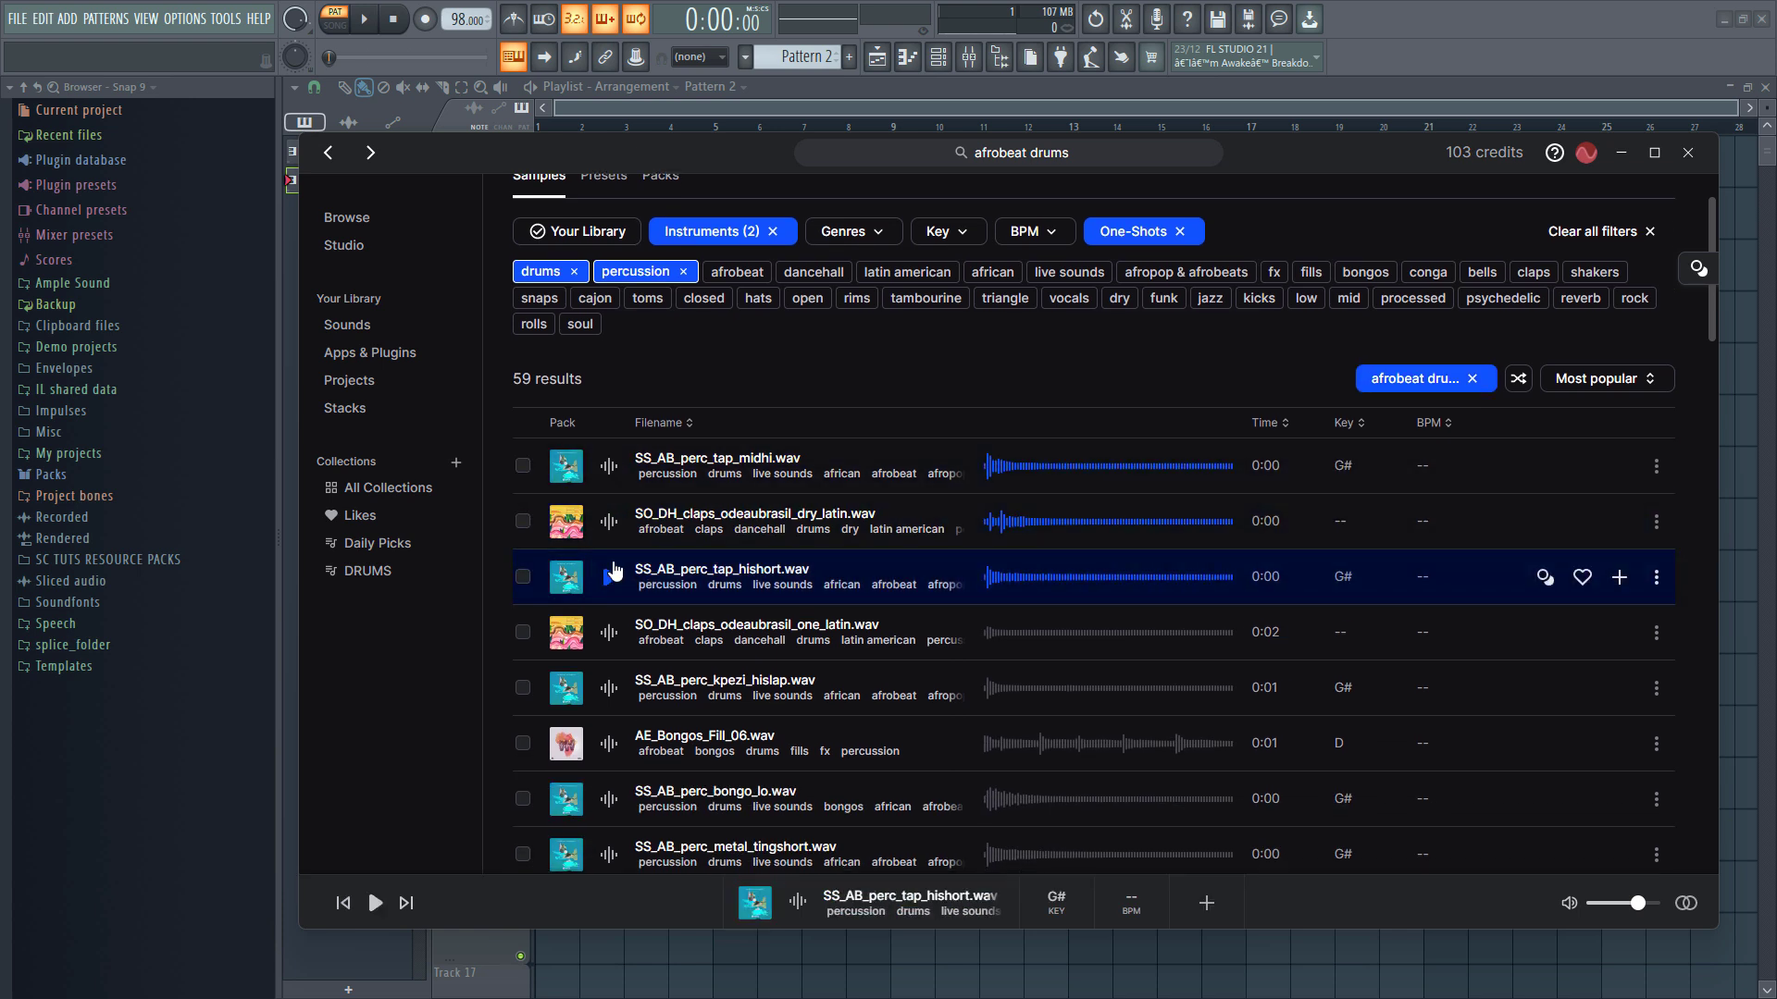
{"action": "left_click", "coordinate": [609, 467]}
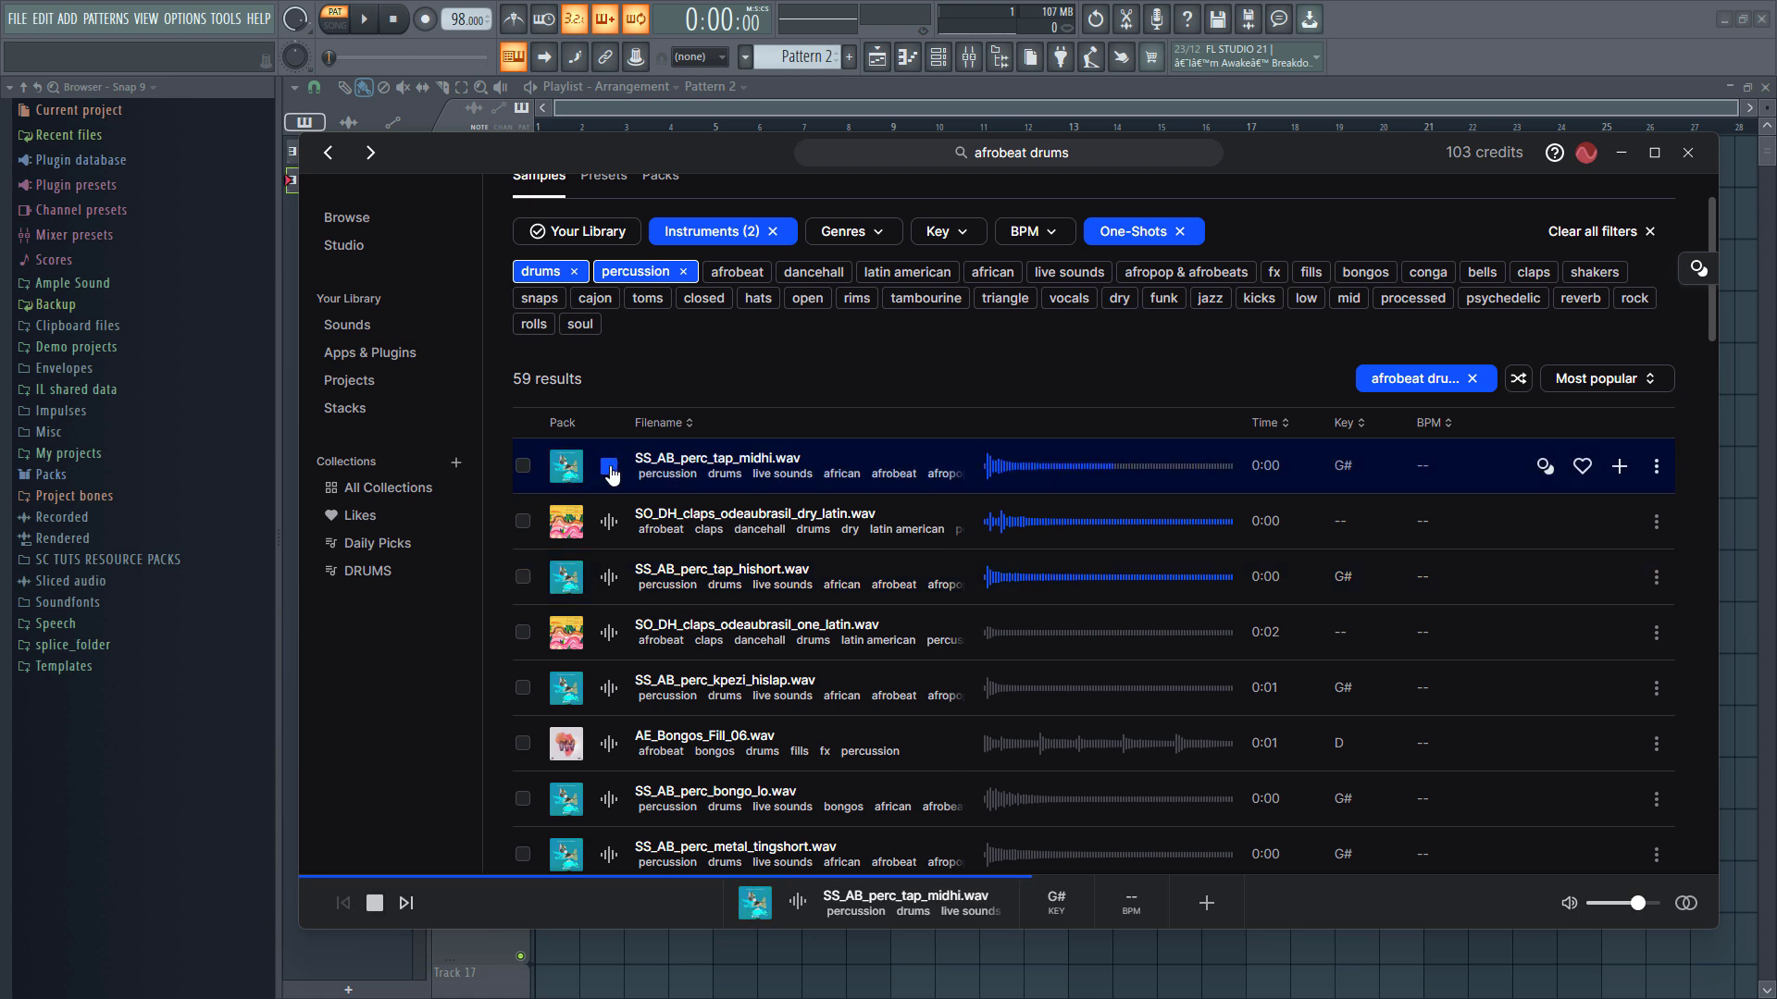
{"action": "left_click", "coordinate": [1616, 470]}
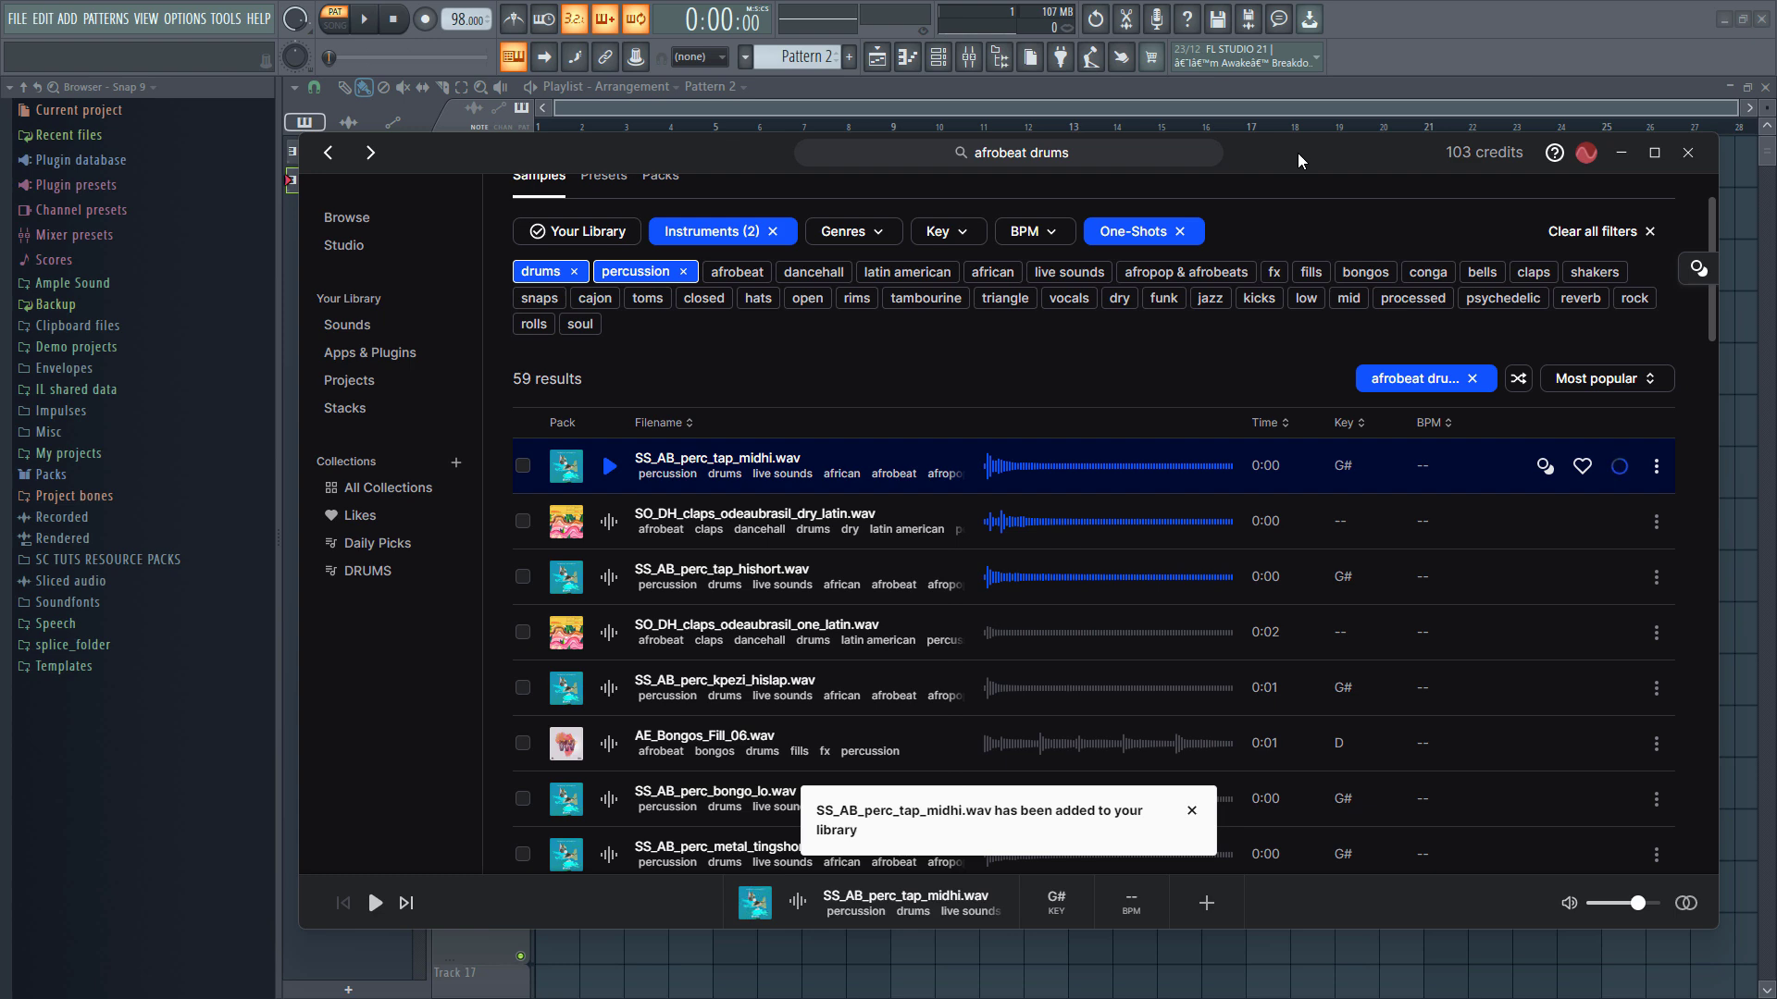
Load SS_AB_perc_tap_midhi.wav into the FL Studio Channel rack as a new channel below SS_AT_rim_tight, and return to Splice.
{"action": "left_click_drag", "start_coordinate": [1298, 153], "coordinate": [1305, 427]}
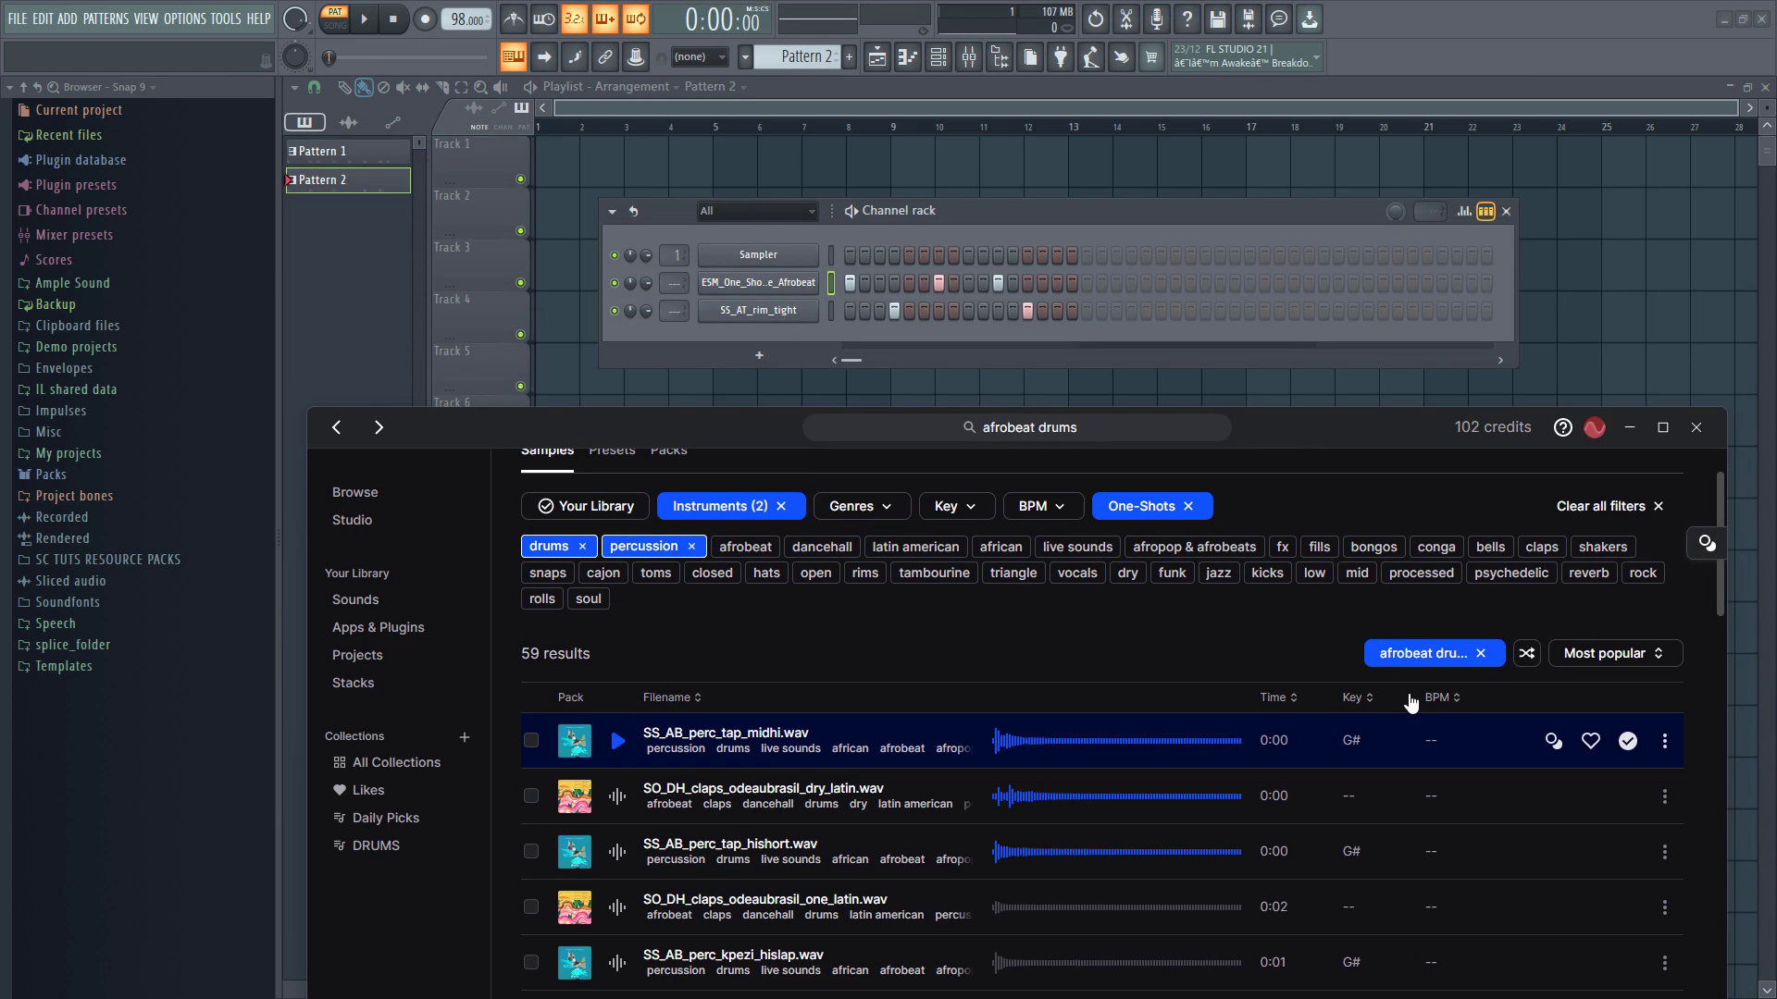
{"action": "left_click_drag", "start_coordinate": [779, 325], "coordinate": [775, 325]}
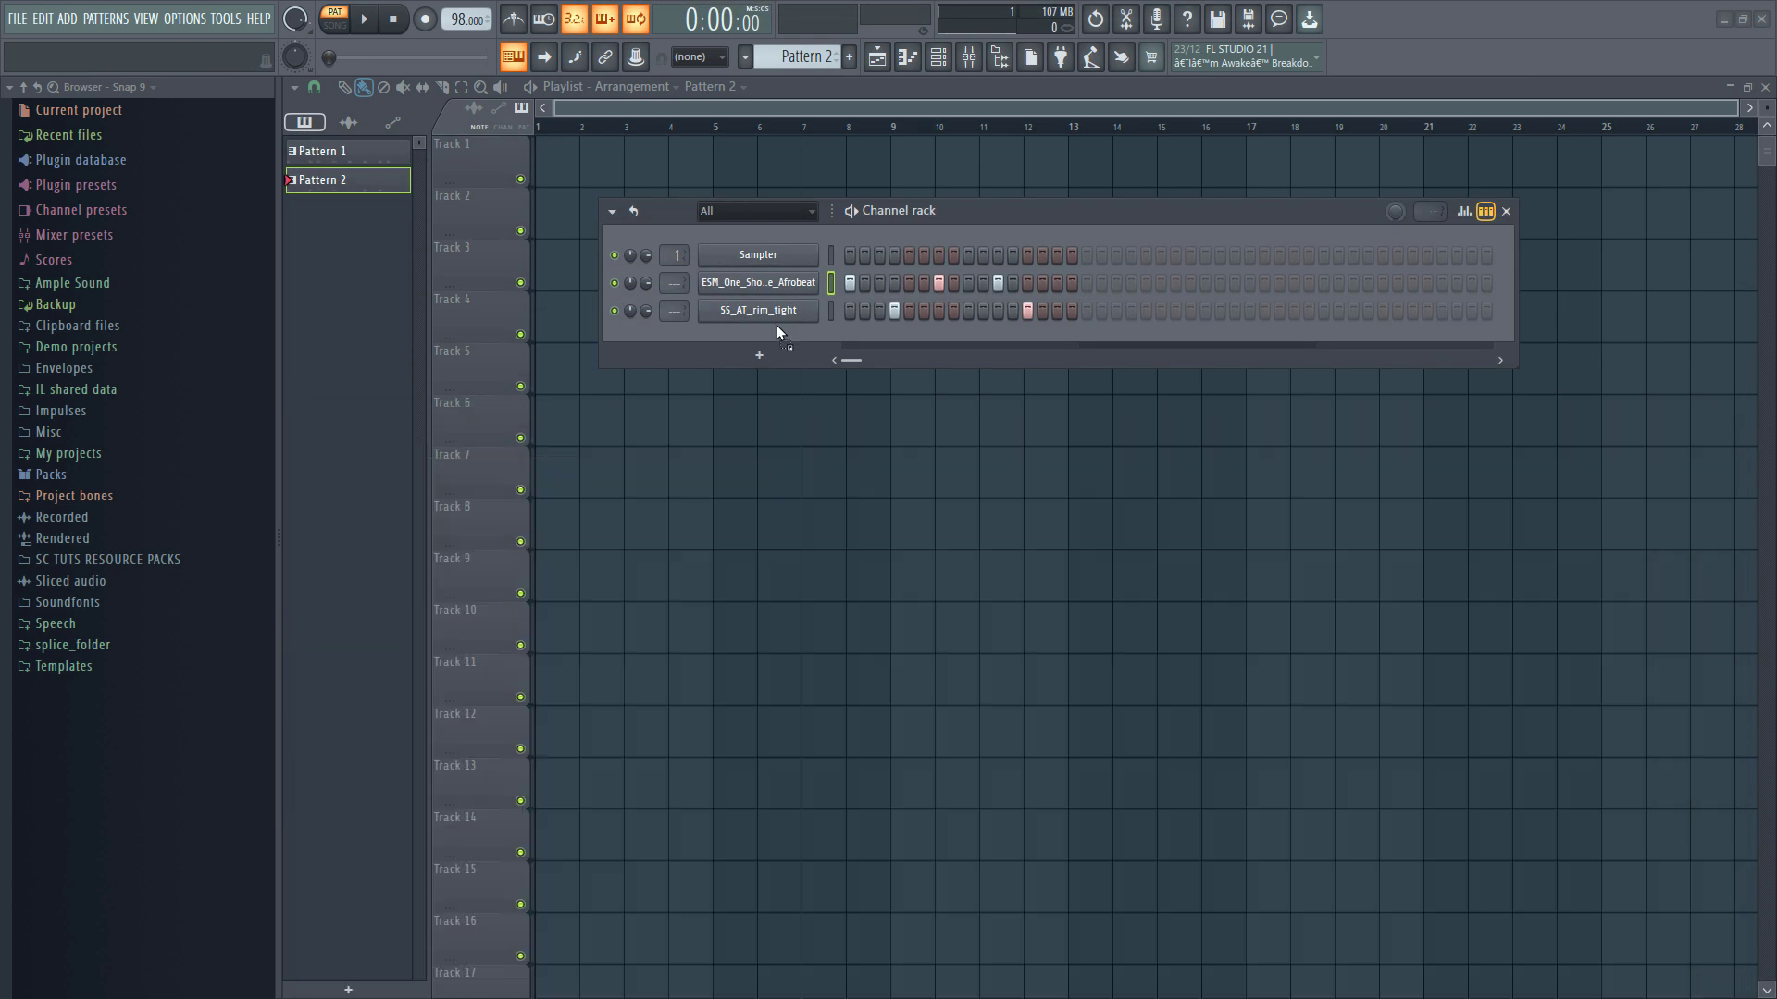
{"action": "key", "text": "alt+Tab"}
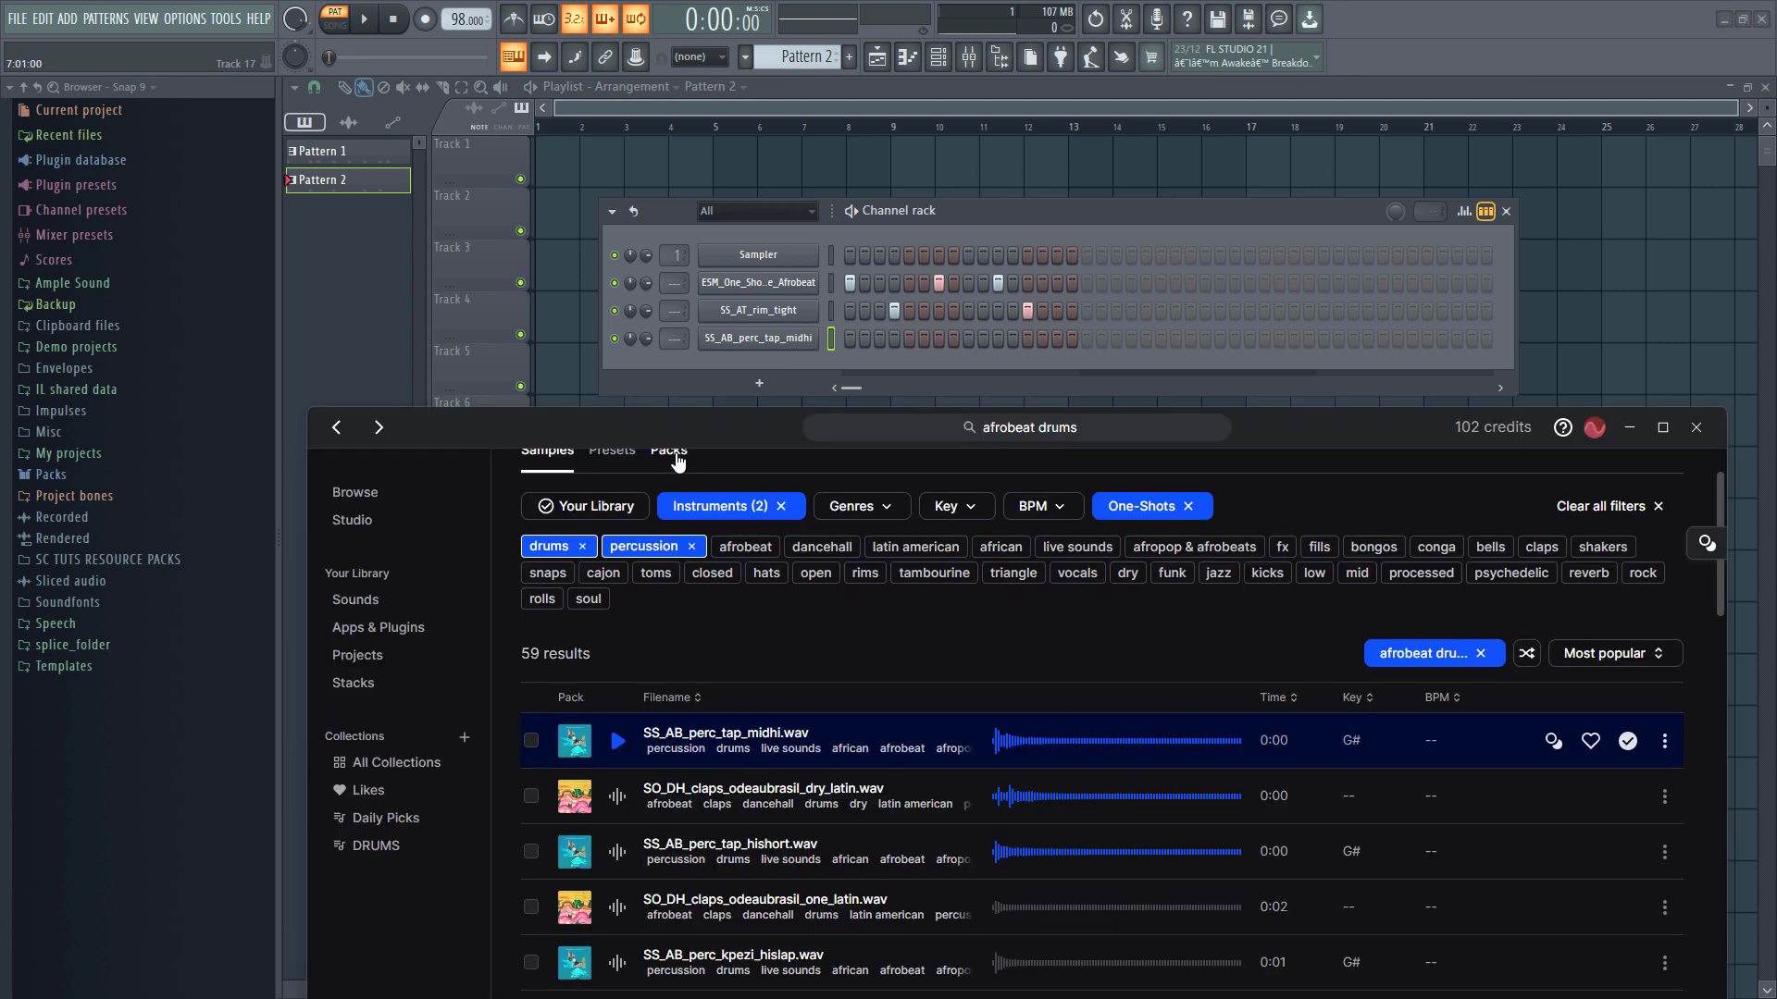
Audition more percussion one-shots in the Splice results, from SS_AB_perc_kpezi_hislap.wav down to AE_Cajon_Fill_04.wav.
{"action": "left_click_drag", "start_coordinate": [660, 415], "coordinate": [669, 178]}
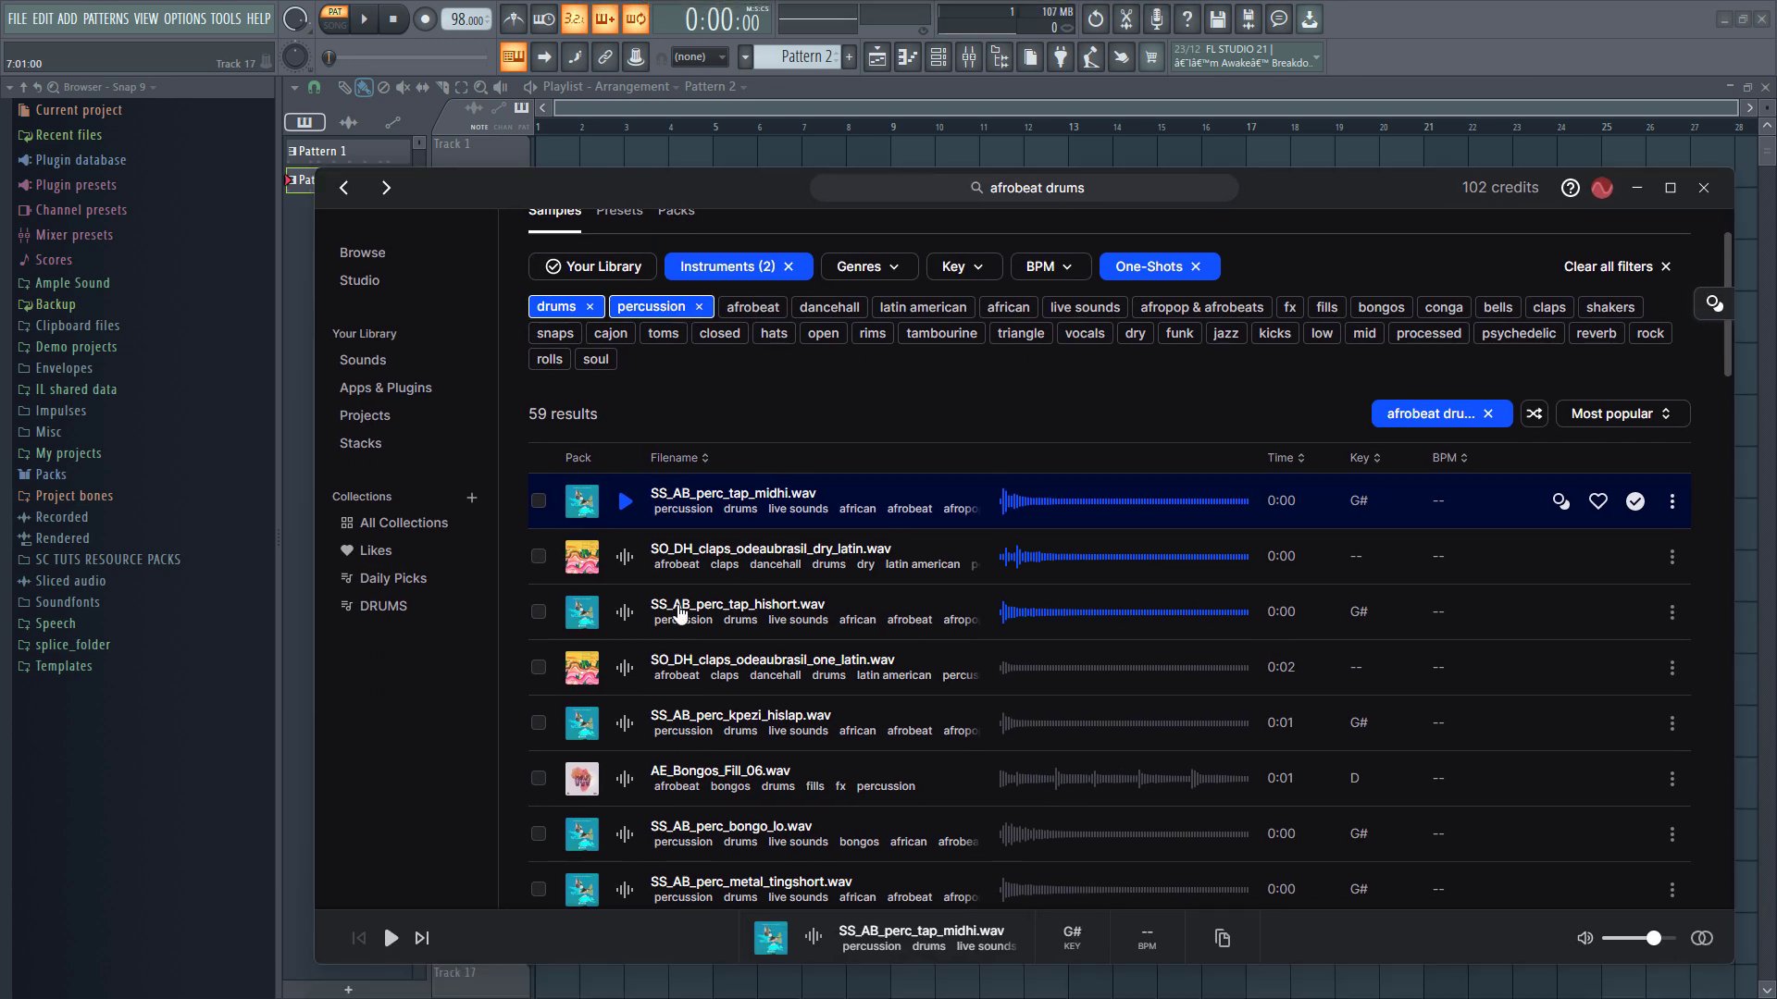
{"action": "left_click", "coordinate": [622, 726]}
{"action": "left_click", "coordinate": [624, 724]}
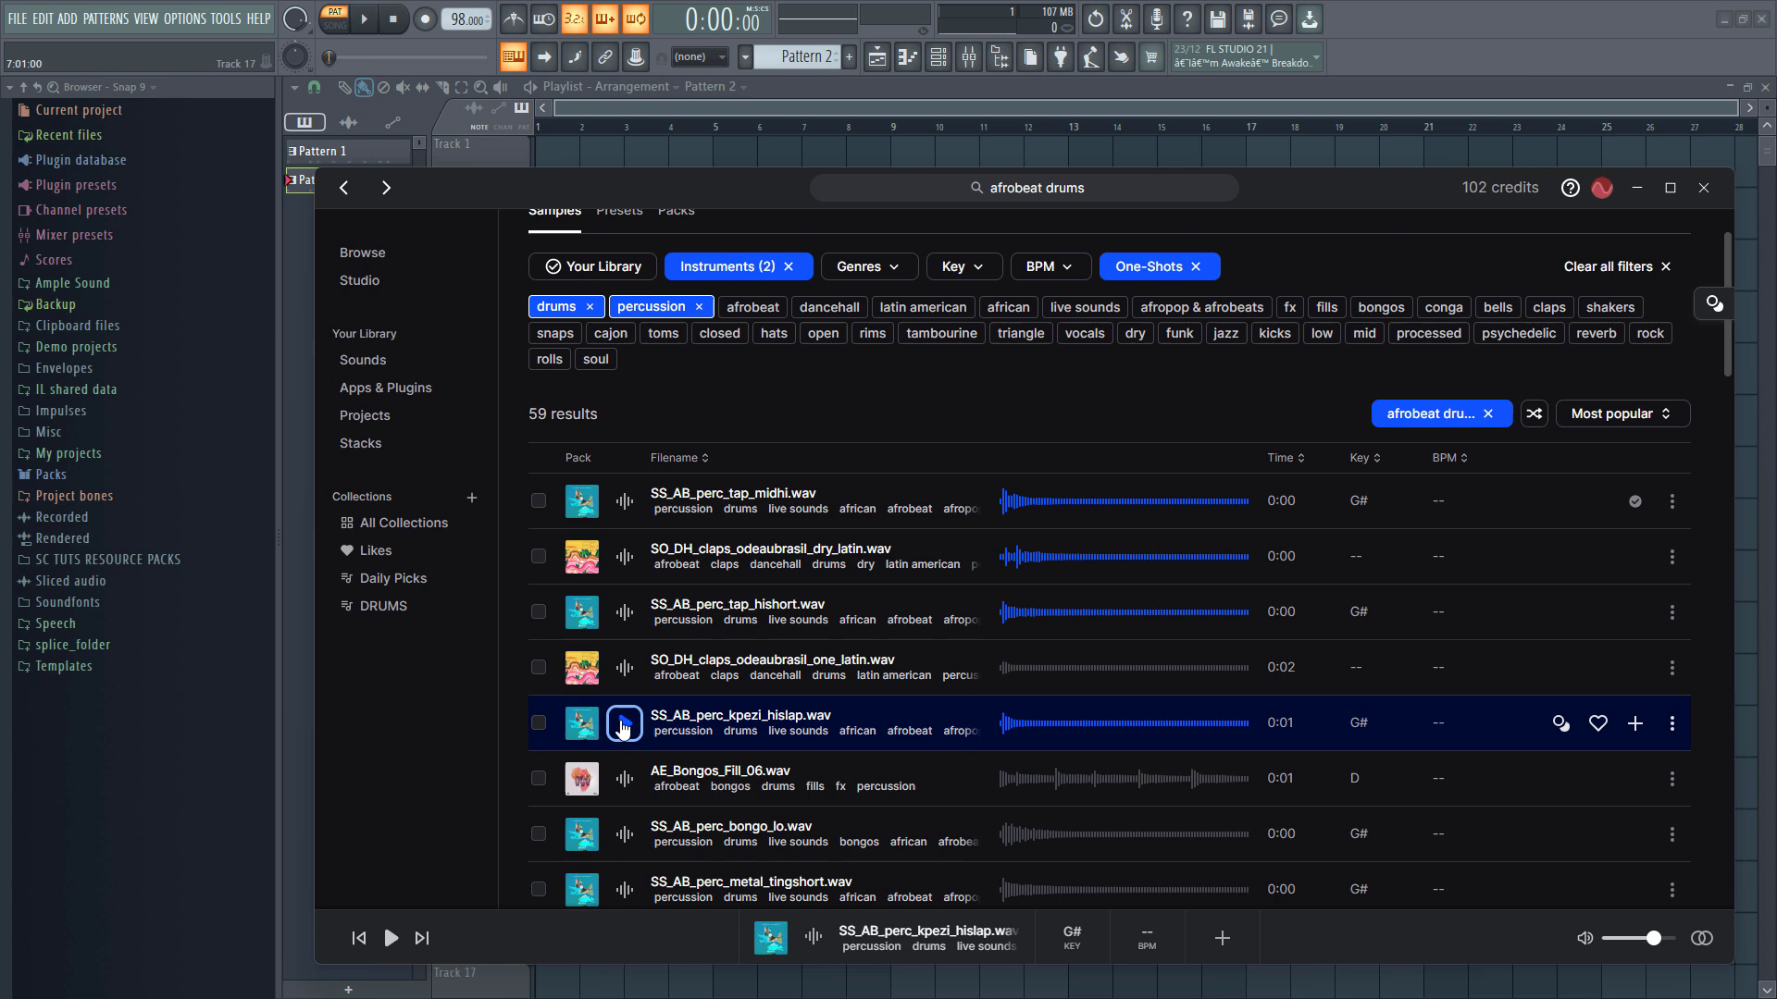
{"action": "left_click", "coordinate": [626, 780]}
{"action": "scroll", "coordinate": [629, 777], "scroll_direction": "down", "scroll_amount": 1}
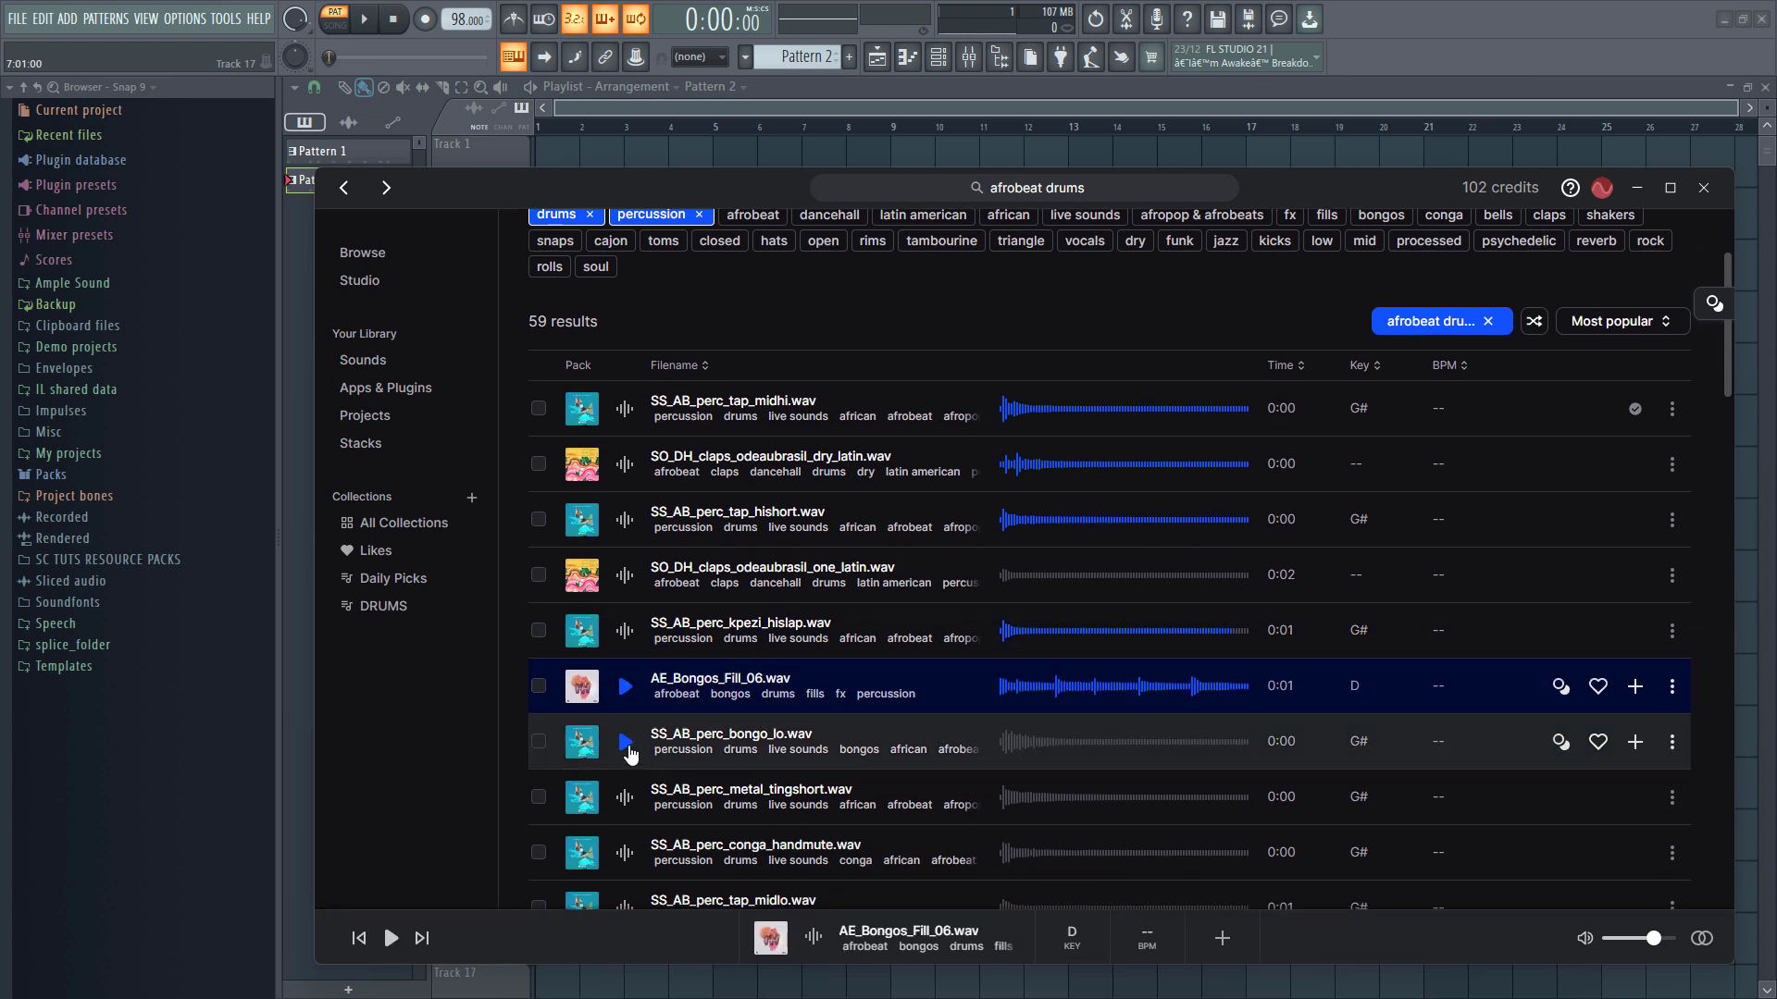
{"action": "left_click", "coordinate": [629, 754]}
{"action": "scroll", "coordinate": [629, 754], "scroll_direction": "down", "scroll_amount": 1}
{"action": "left_click", "coordinate": [627, 722]}
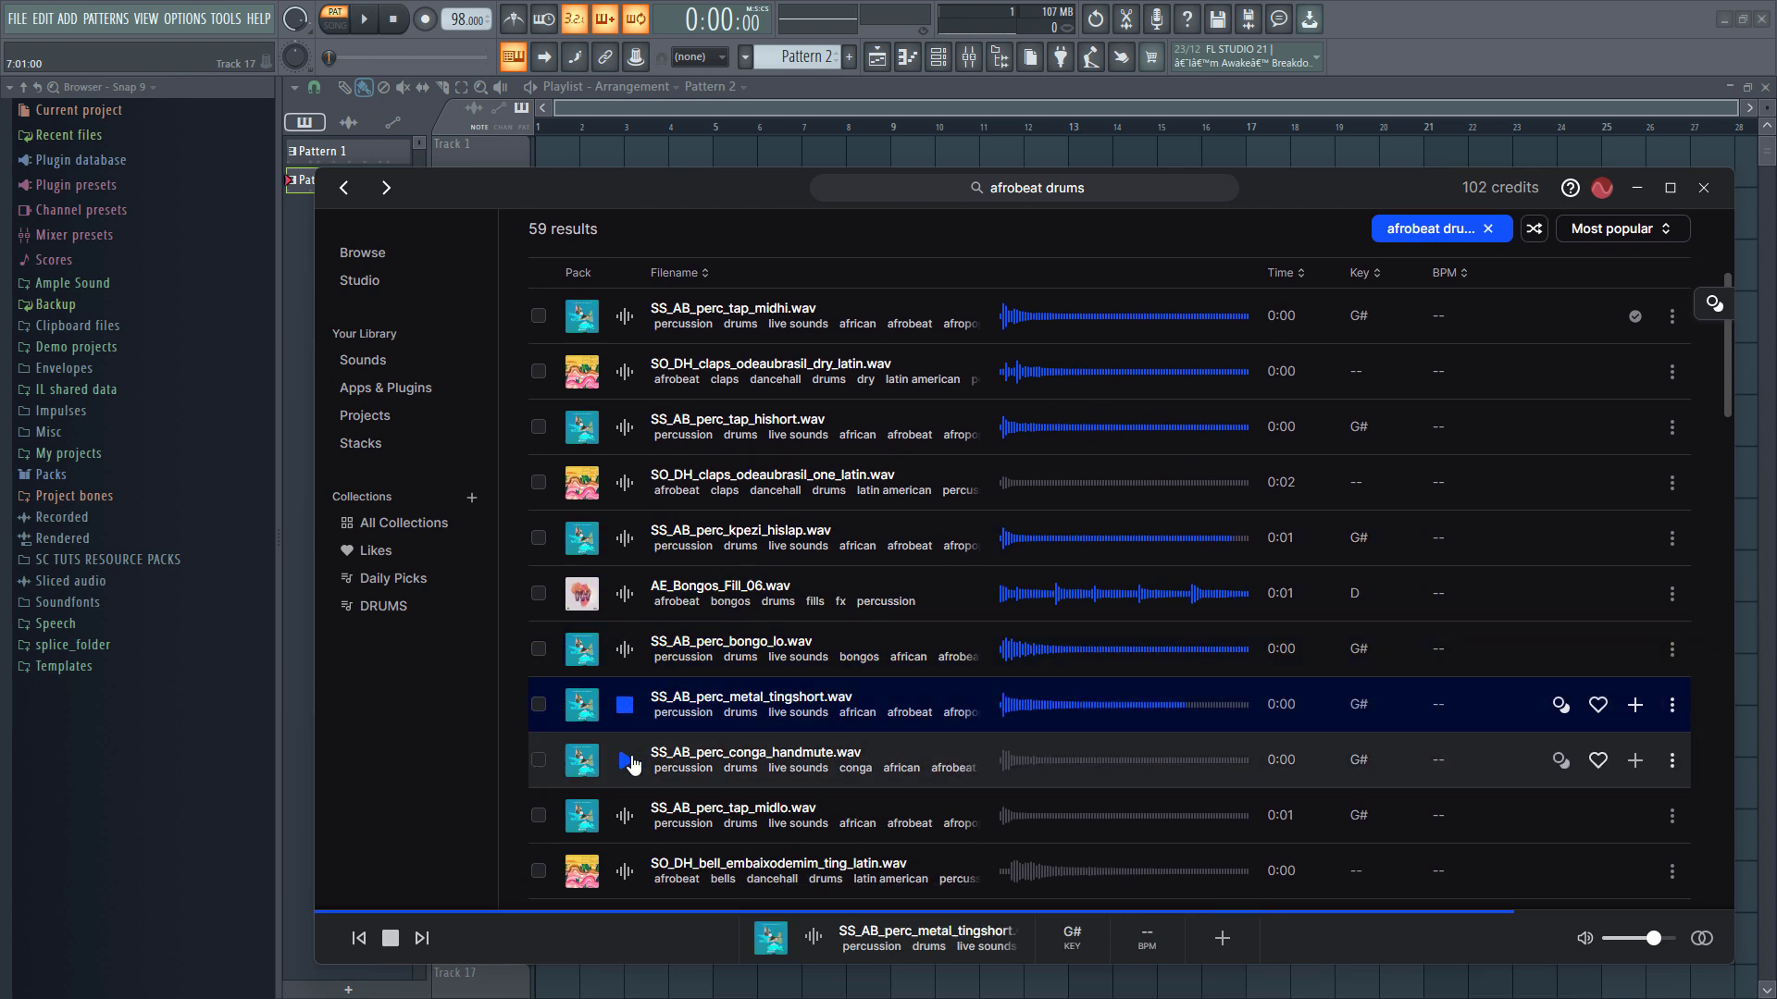
{"action": "left_click", "coordinate": [626, 761]}
{"action": "scroll", "coordinate": [626, 762], "scroll_direction": "down", "scroll_amount": 1}
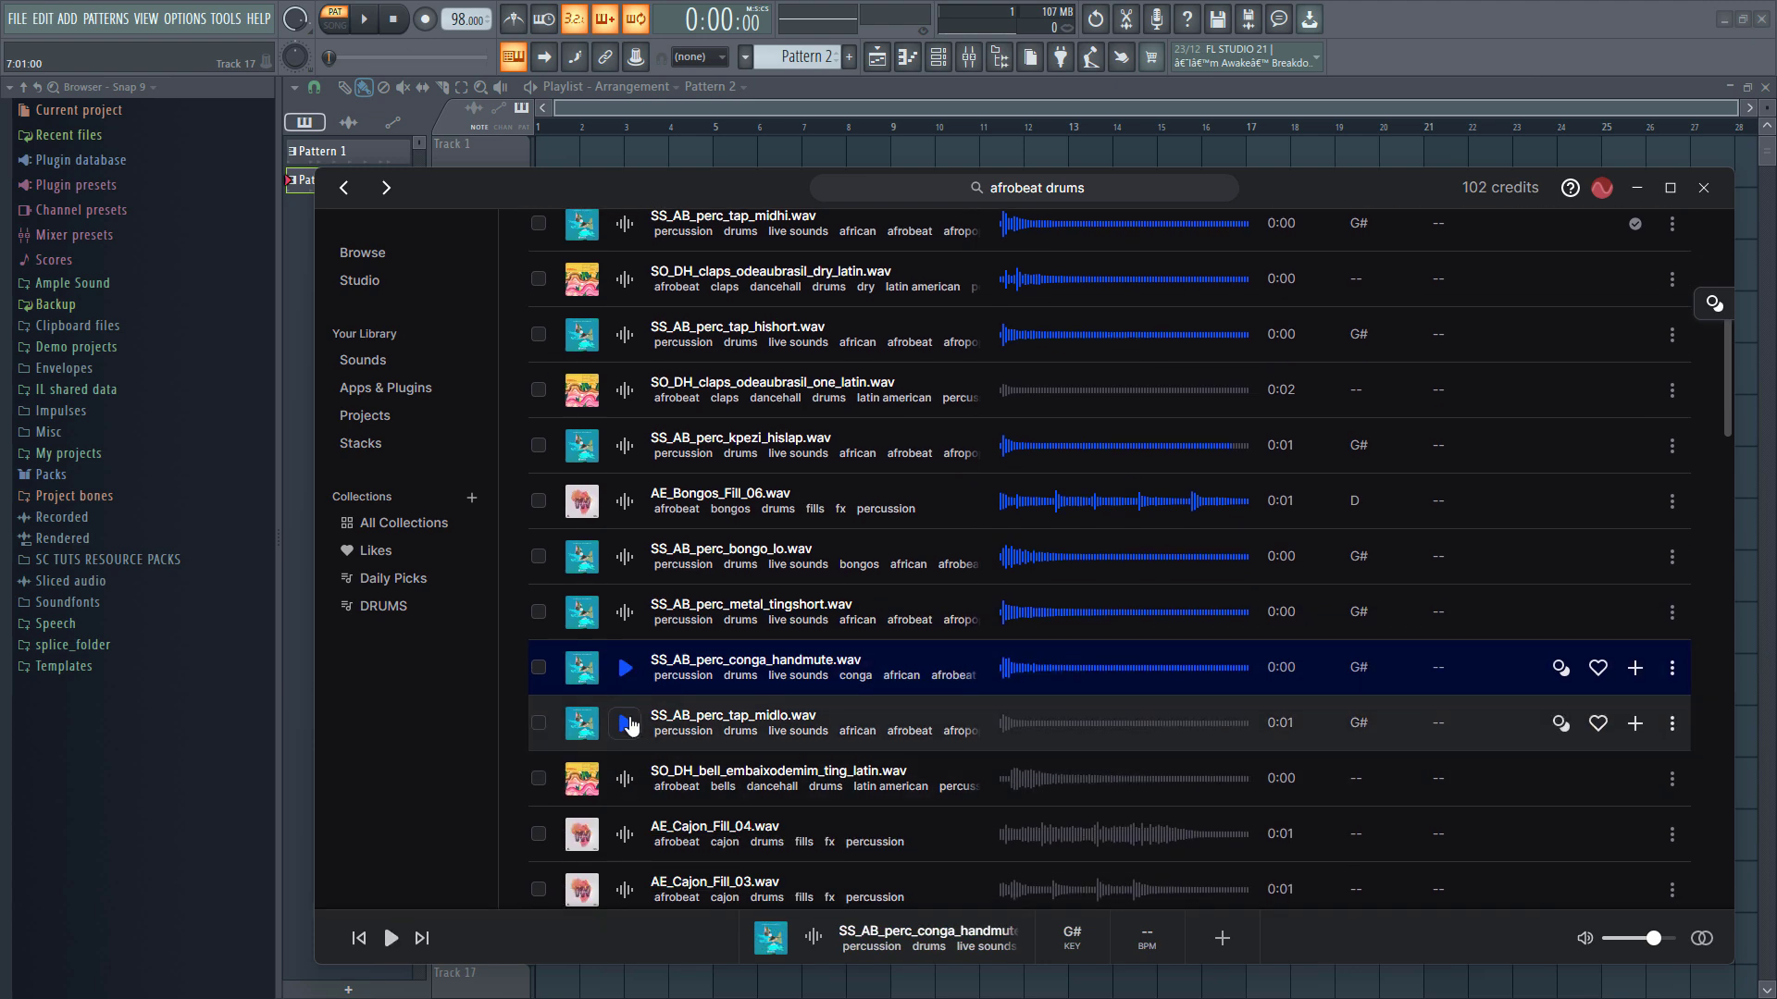
{"action": "left_click", "coordinate": [626, 724]}
{"action": "left_click", "coordinate": [626, 780]}
{"action": "scroll", "coordinate": [626, 782], "scroll_direction": "down", "scroll_amount": 1}
{"action": "left_click", "coordinate": [626, 740]}
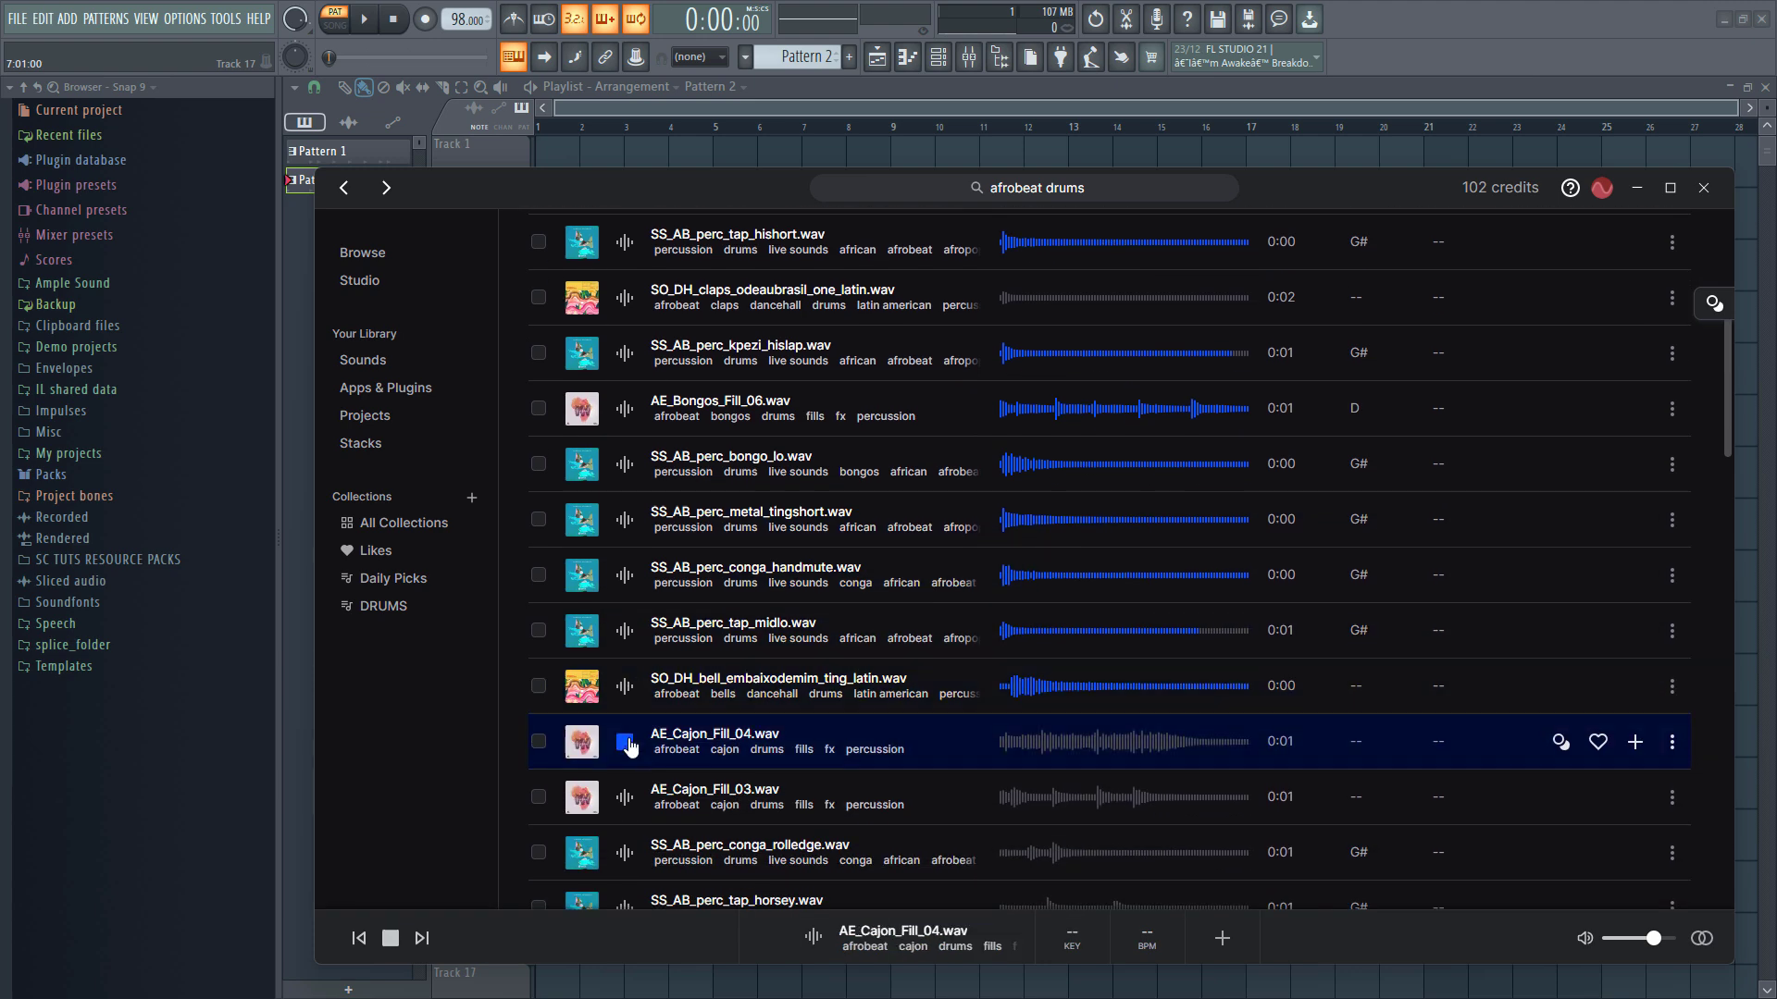
Audition SS_AB_perc_tap_horsey.wav and the next two one-shots, and add SS_AB_perc_kpezi_hi.wav to the library and the Channel rack.
{"action": "scroll", "coordinate": [629, 735], "scroll_direction": "down", "scroll_amount": 2}
{"action": "left_click", "coordinate": [627, 731]}
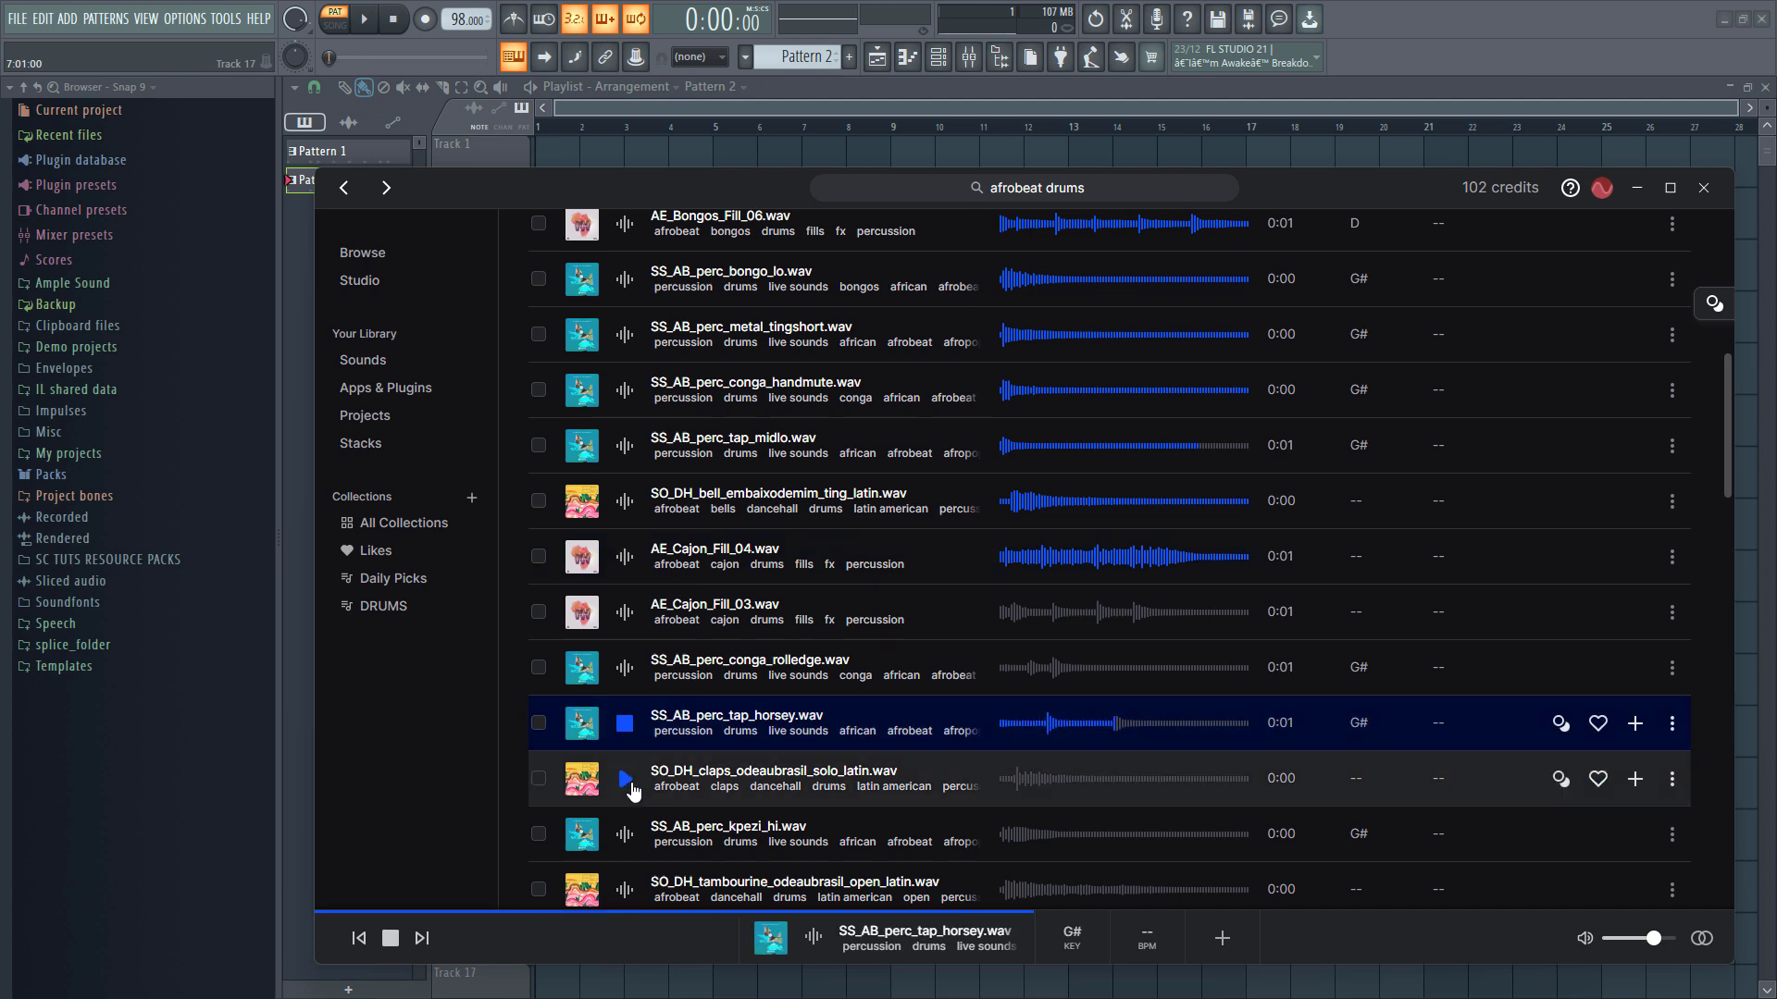
{"action": "left_click", "coordinate": [627, 768]}
{"action": "scroll", "coordinate": [636, 731], "scroll_direction": "down", "scroll_amount": 1}
{"action": "left_click", "coordinate": [626, 744]}
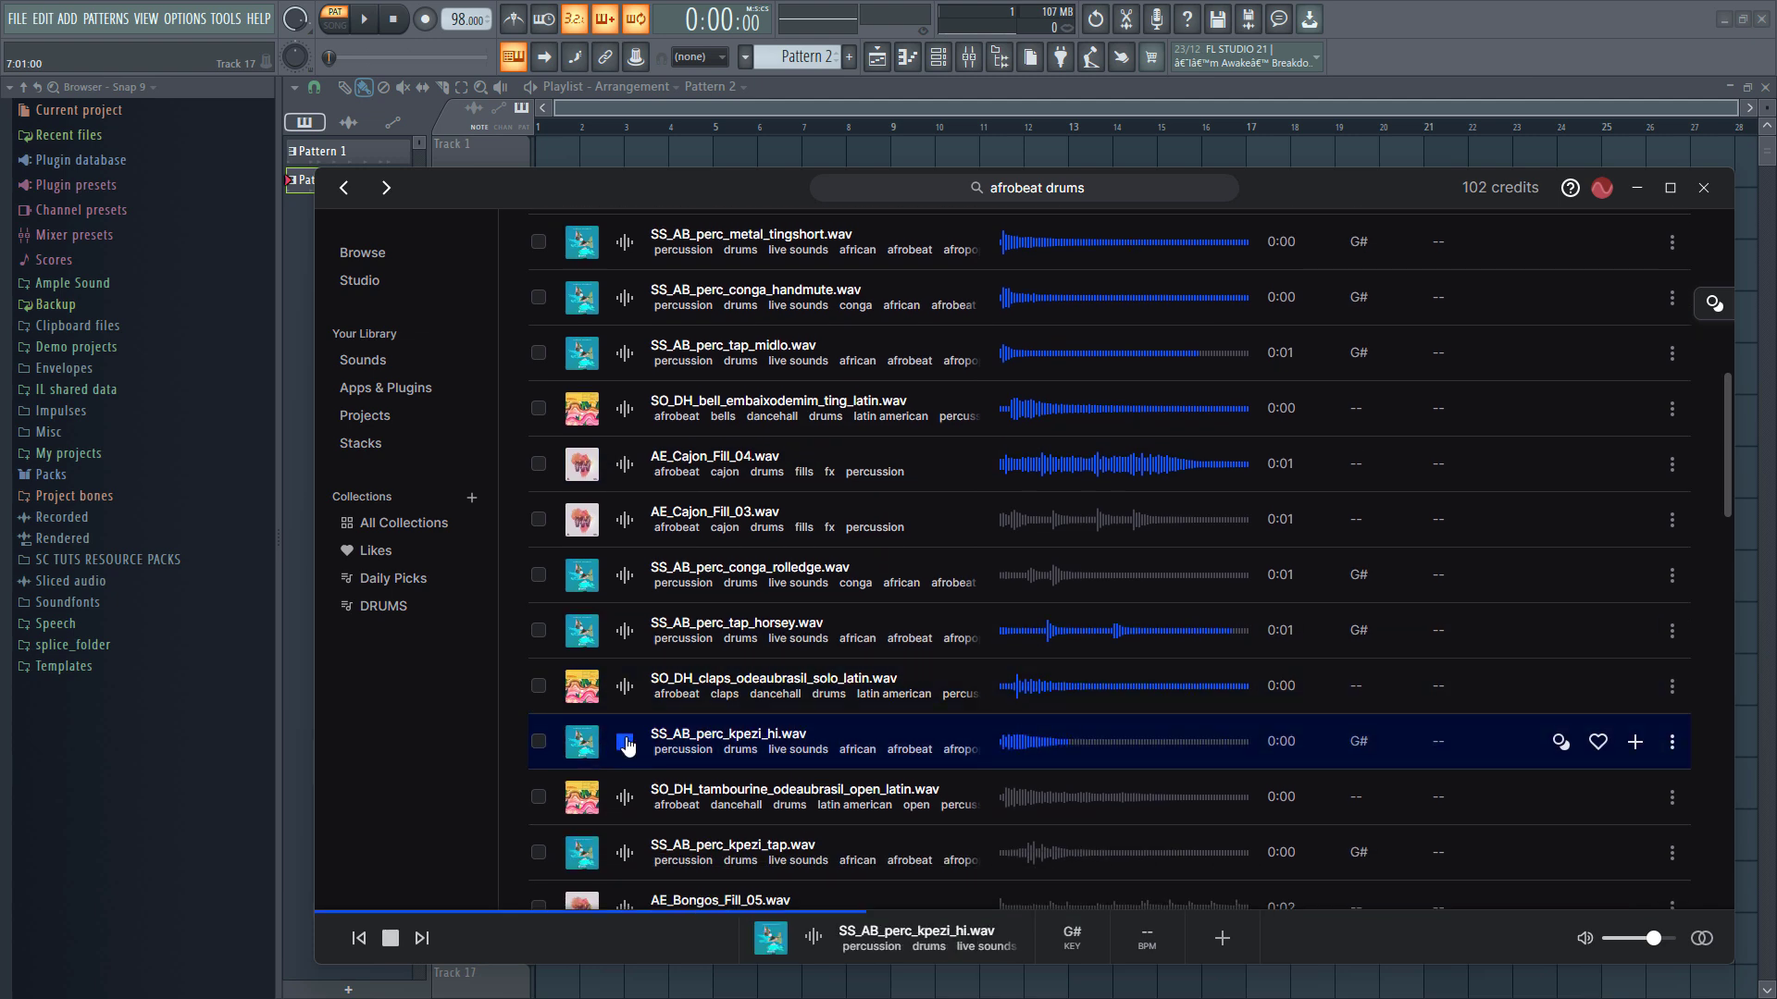
{"action": "left_click", "coordinate": [1635, 741]}
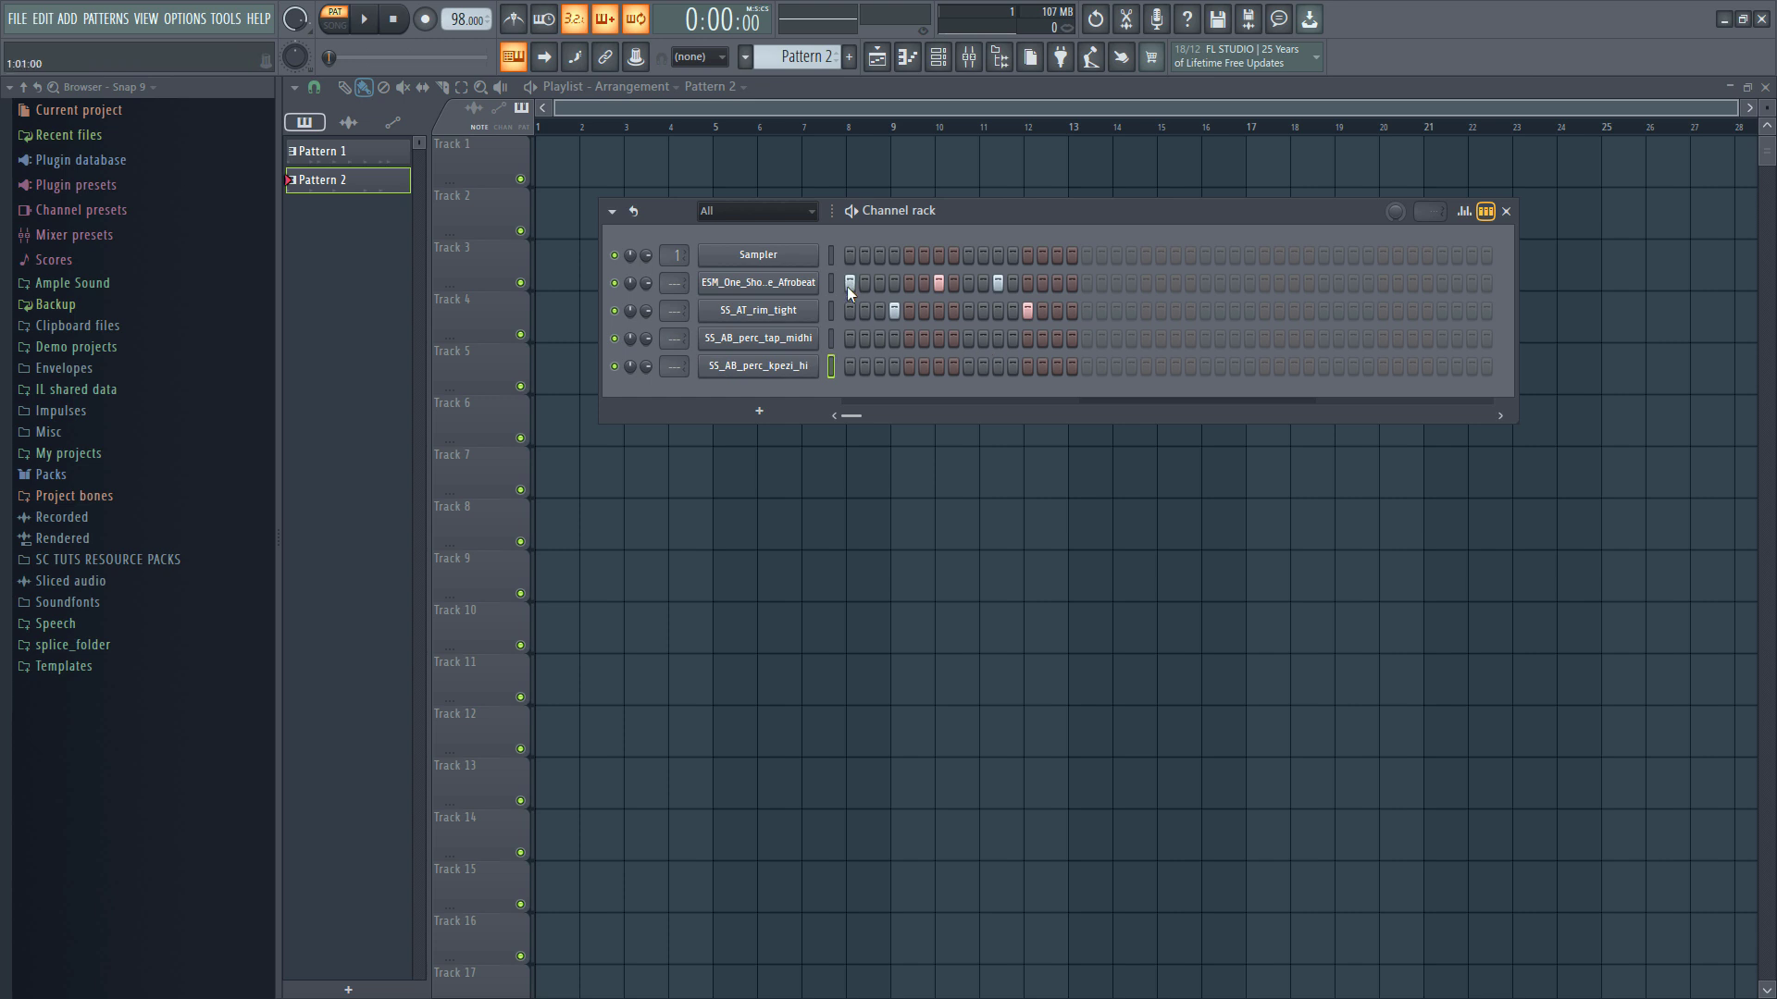
In Pattern 1, place an SS_AB_perc_tap_midhi hit on step 3, then try another on step 7 during playback and remove it.
{"action": "scroll", "coordinate": [782, 61], "scroll_direction": "up", "scroll_amount": 1}
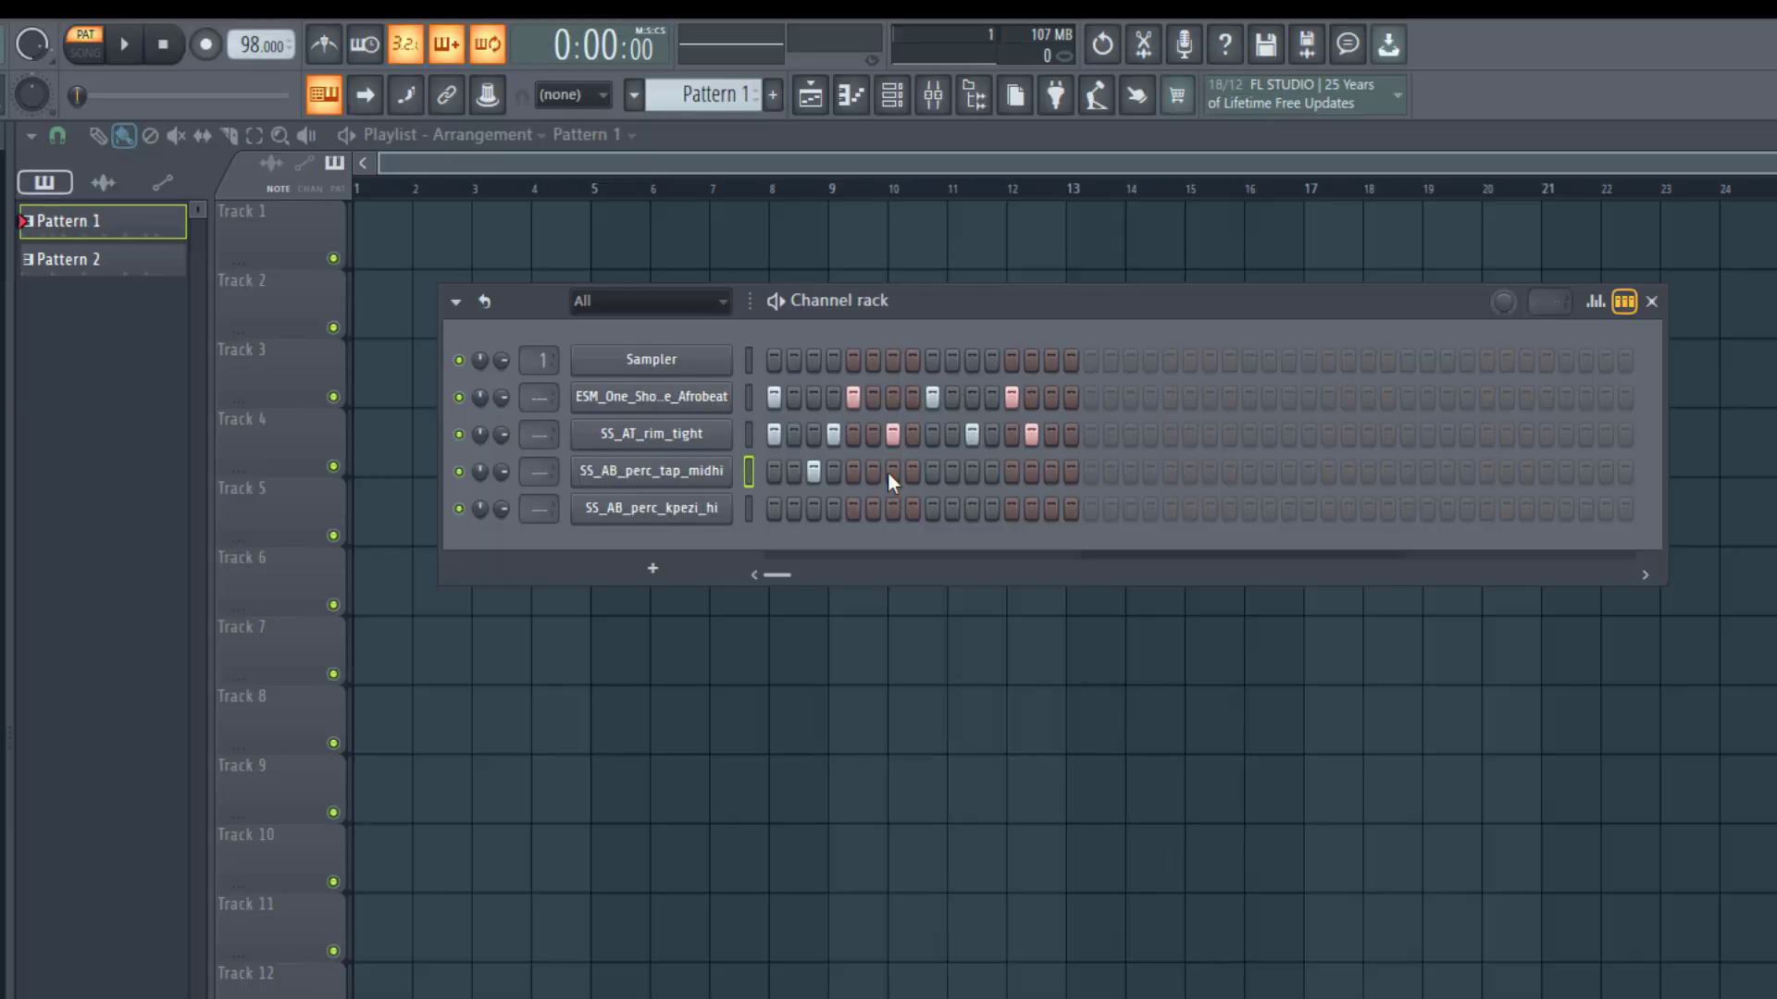
{"action": "left_click", "coordinate": [939, 338]}
{"action": "key", "text": "space"}
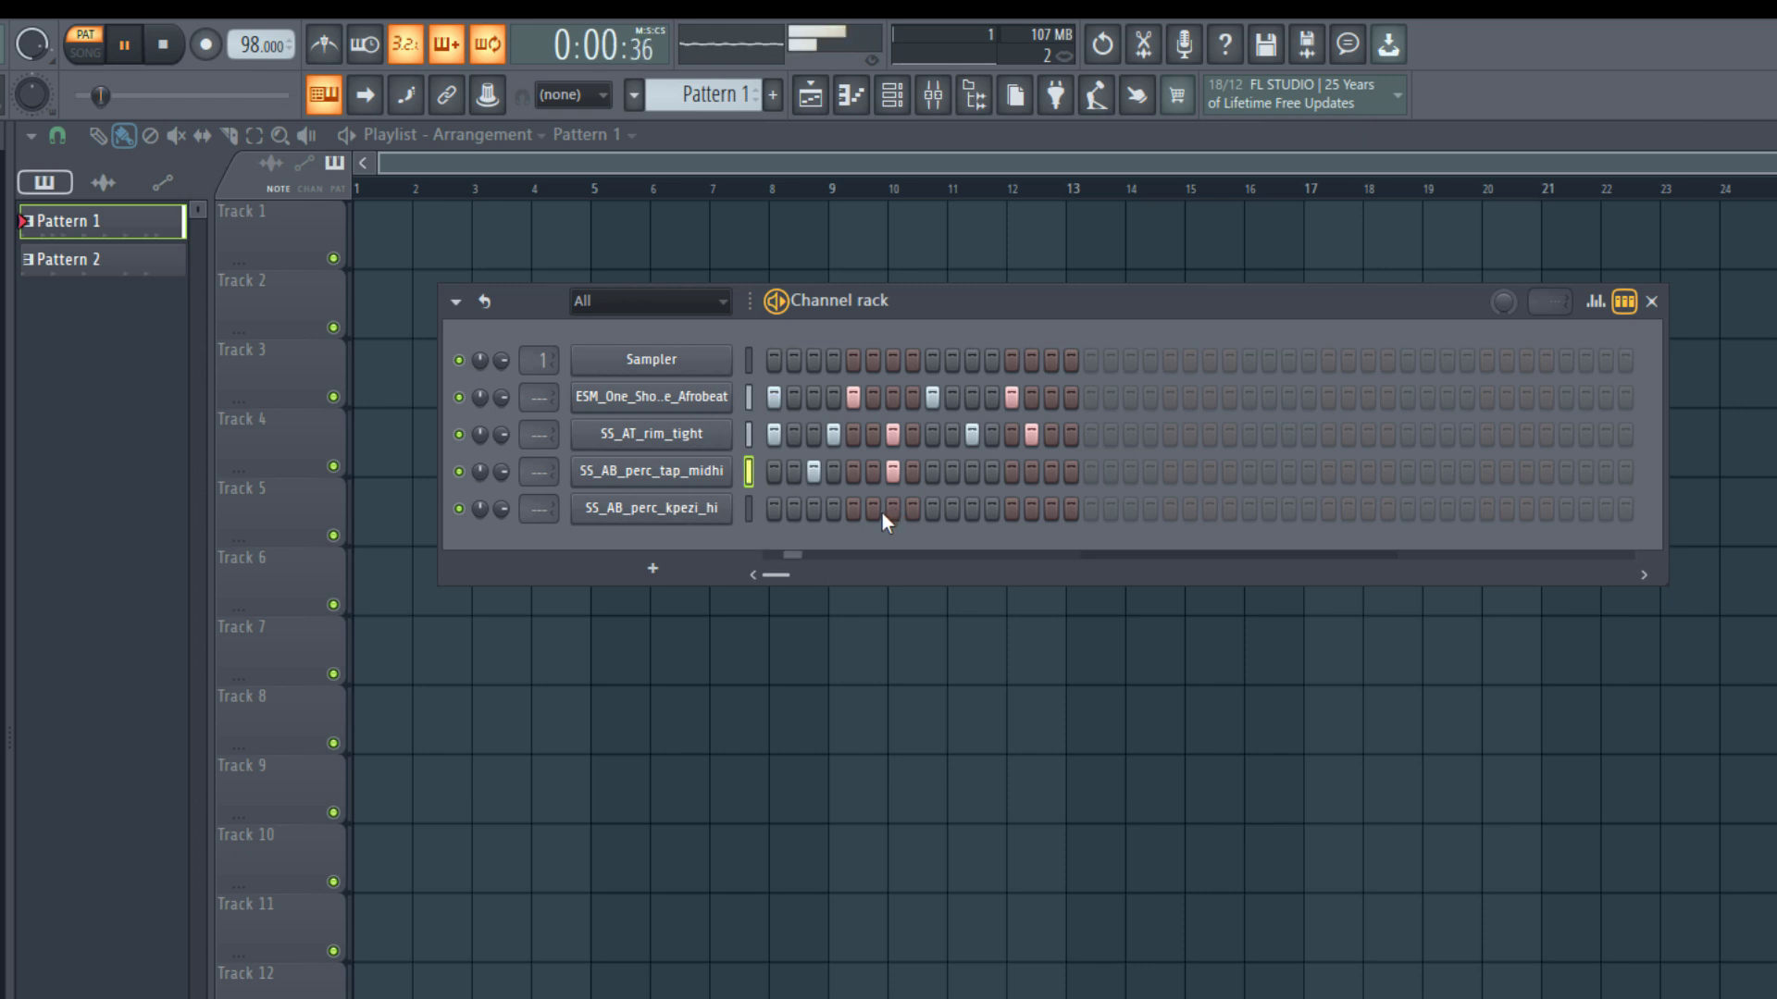
{"action": "left_click", "coordinate": [892, 481]}
{"action": "key", "text": "space"}
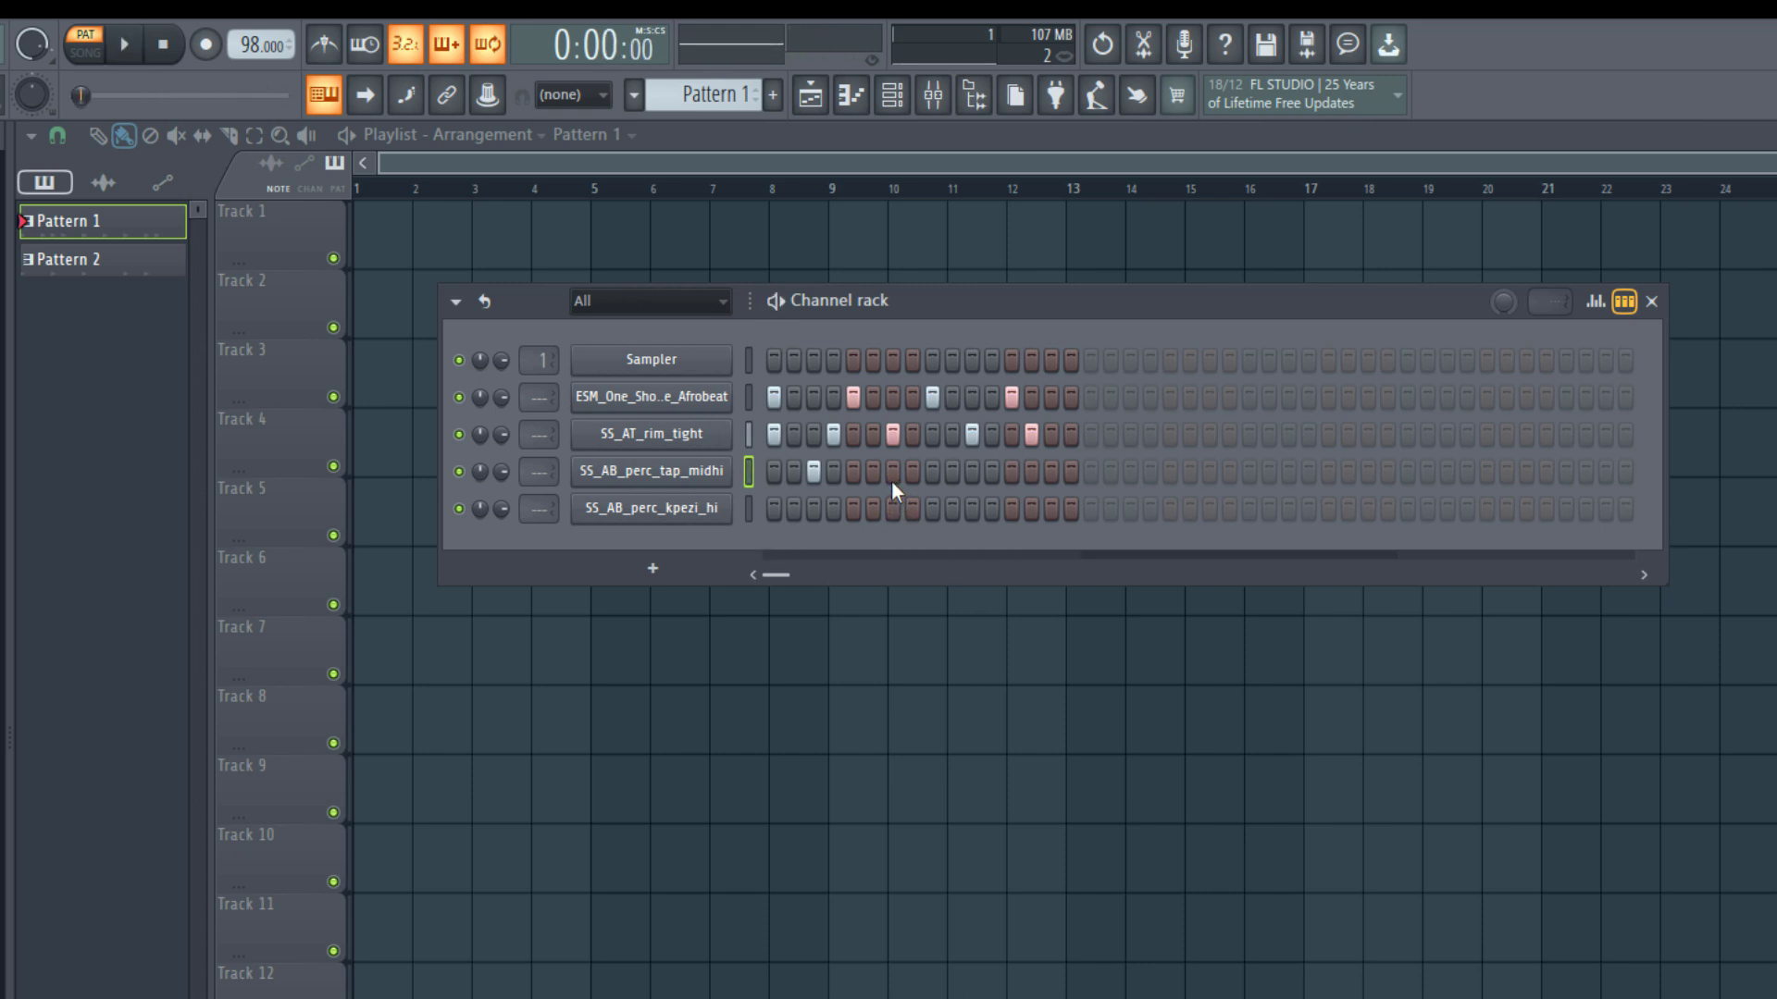
Add an SS_AB_perc_tap_midhi hit on step 11 of Pattern 1 and play the pattern.
{"action": "left_click", "coordinate": [968, 477]}
{"action": "key", "text": "space"}
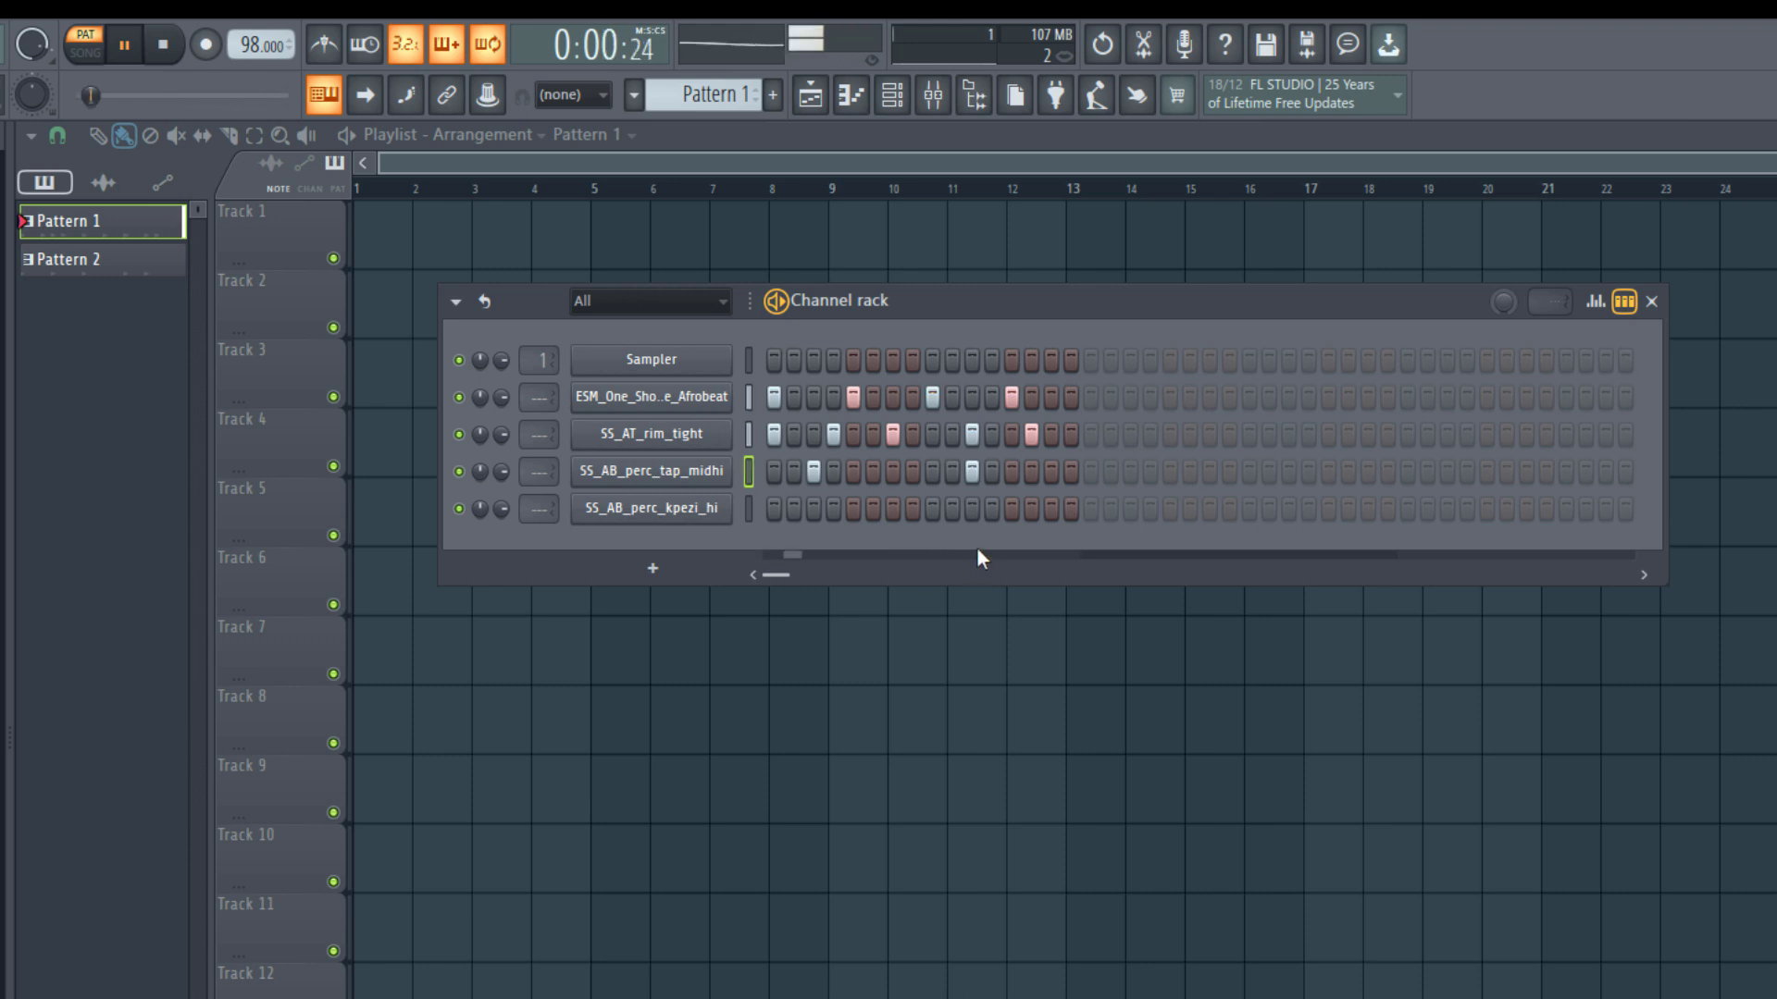
{"action": "key", "text": "space"}
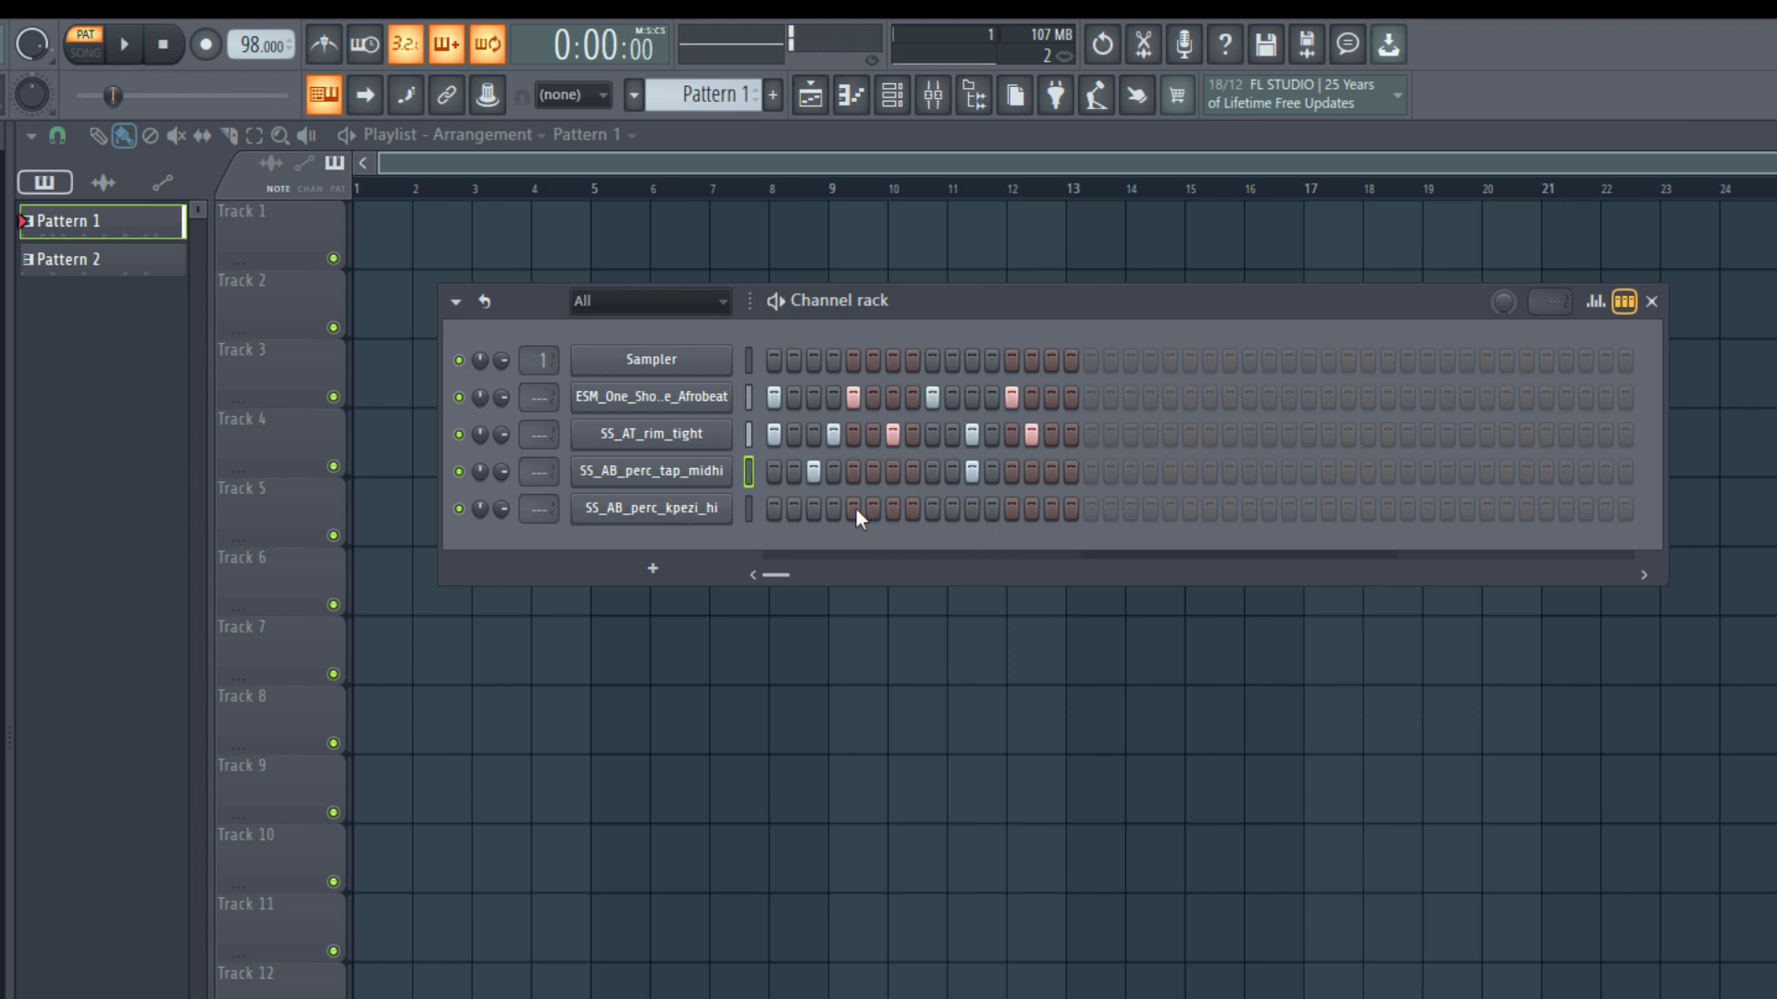
Place an SS_AB_perc_kpezi_hi hit on step 7 of Pattern 1 and adjust that channel's volume during playback.
{"action": "left_click", "coordinate": [808, 520]}
{"action": "left_click", "coordinate": [892, 509]}
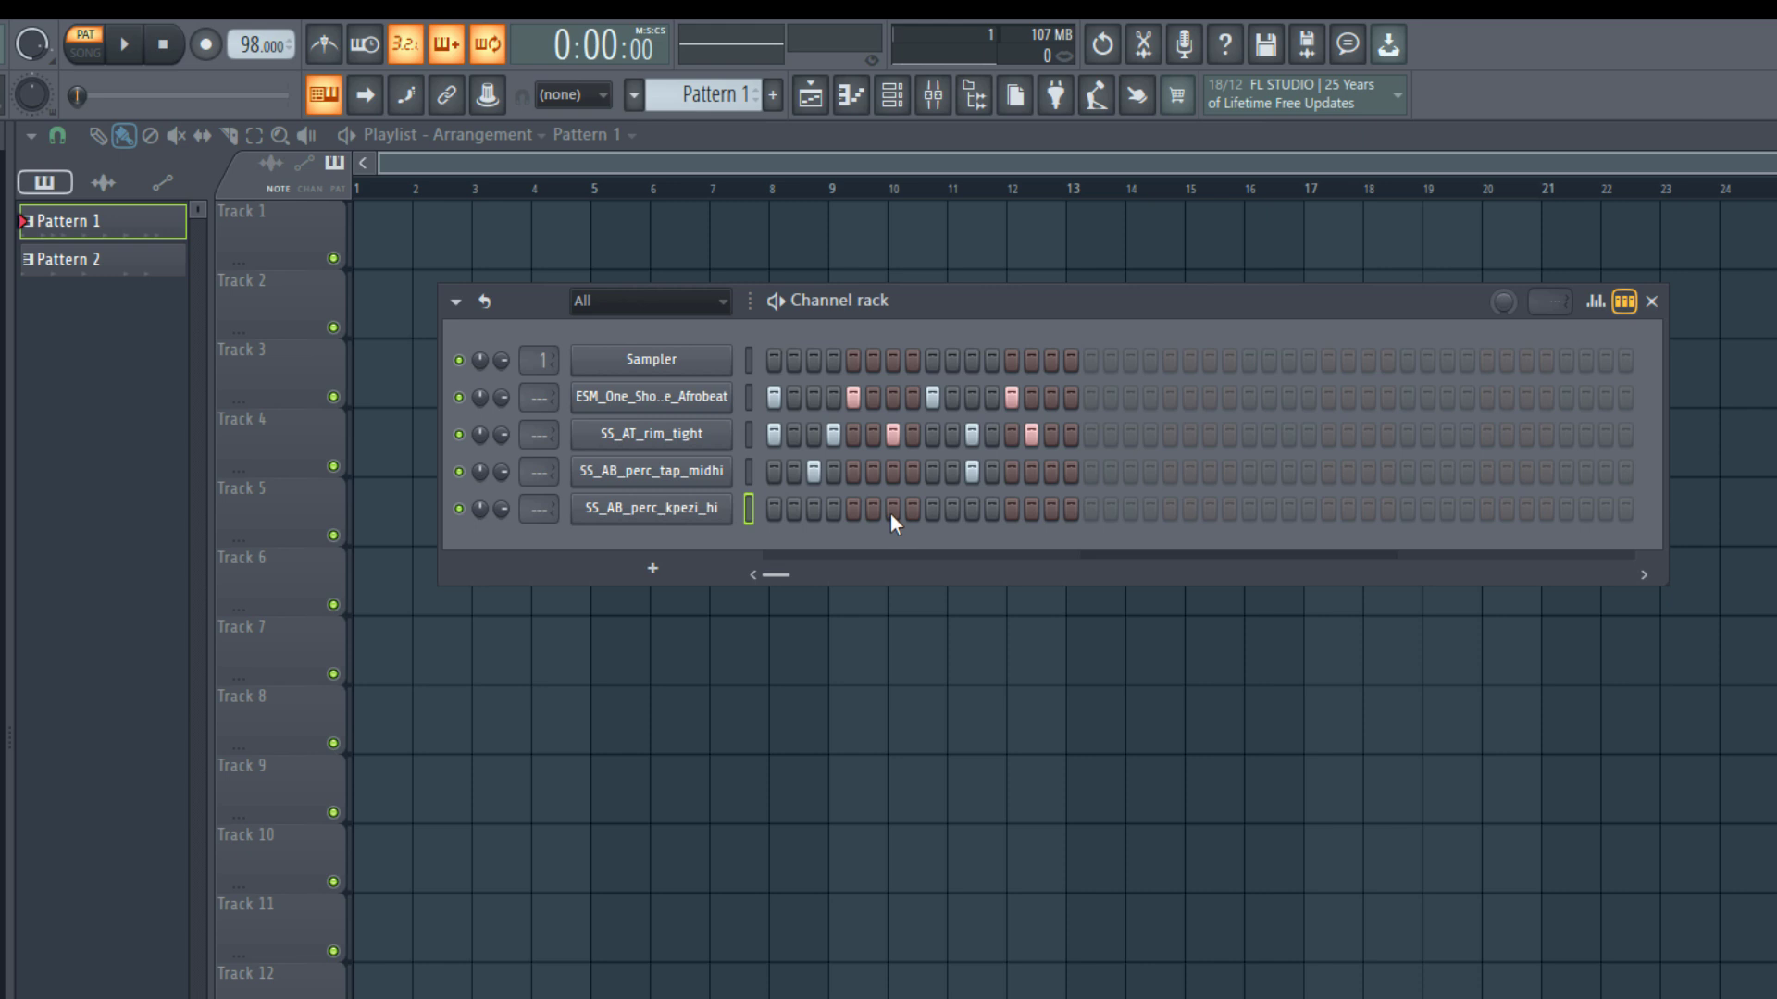
{"action": "key", "text": "space"}
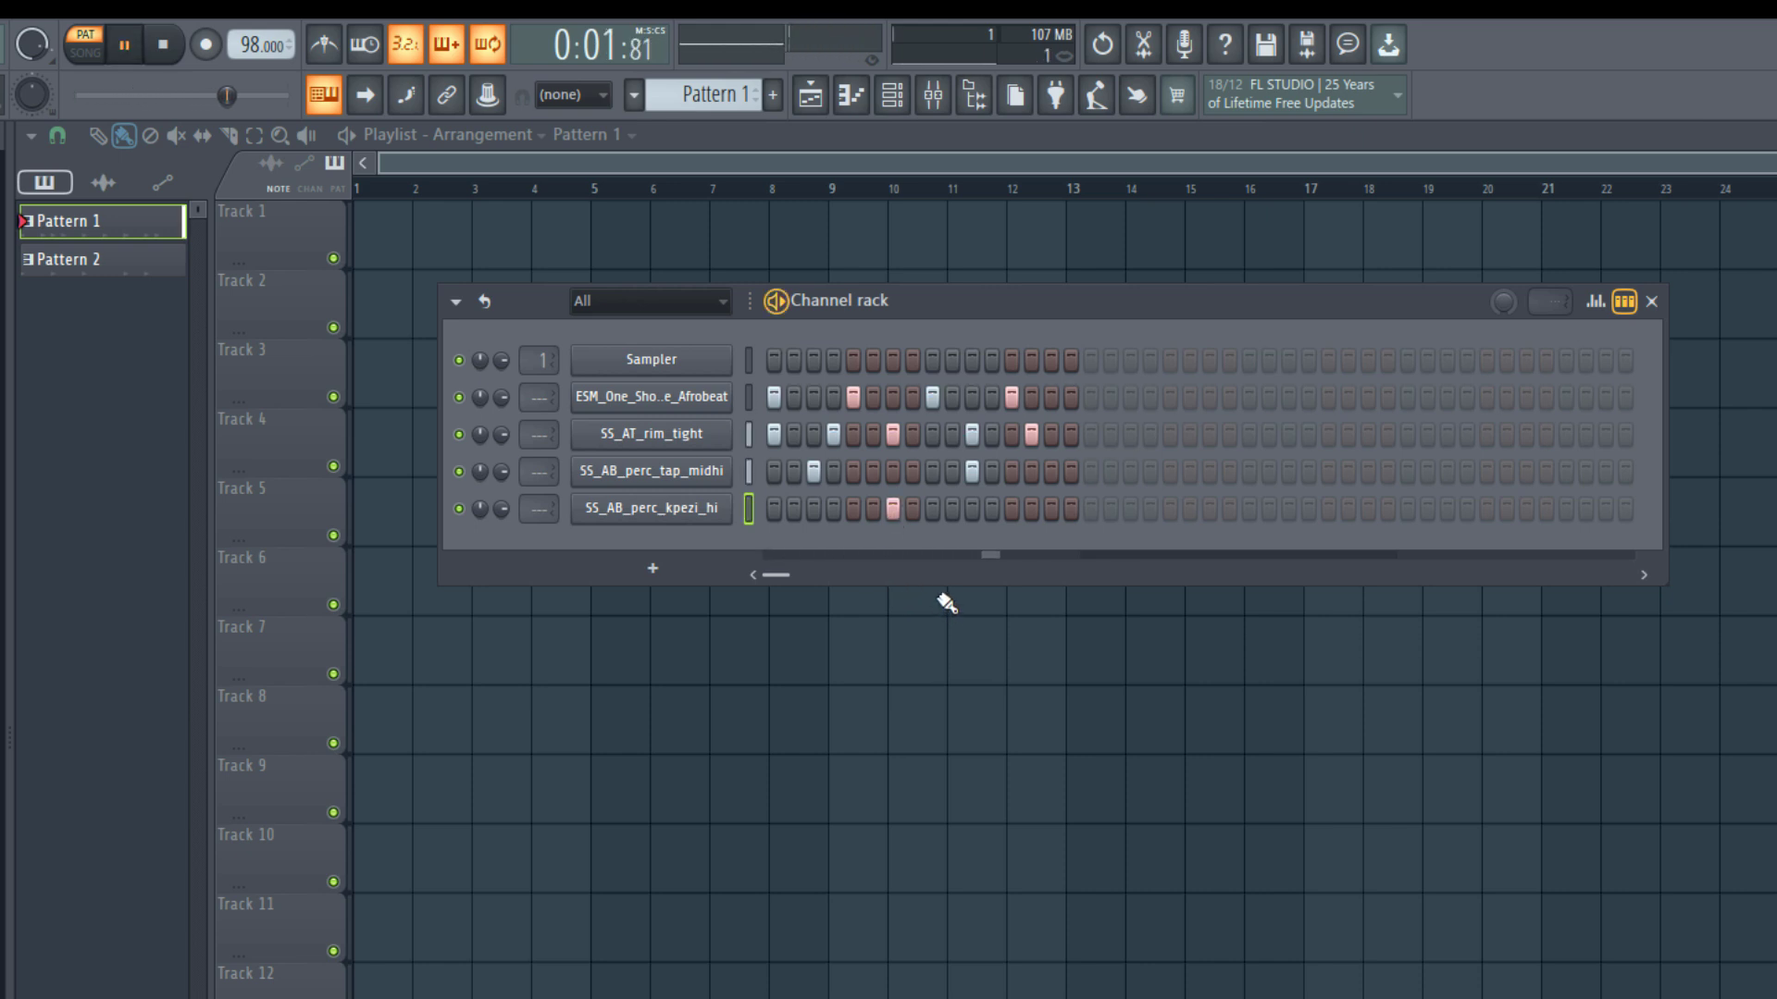
{"action": "left_click_drag", "start_coordinate": [505, 509], "coordinate": [506, 486]}
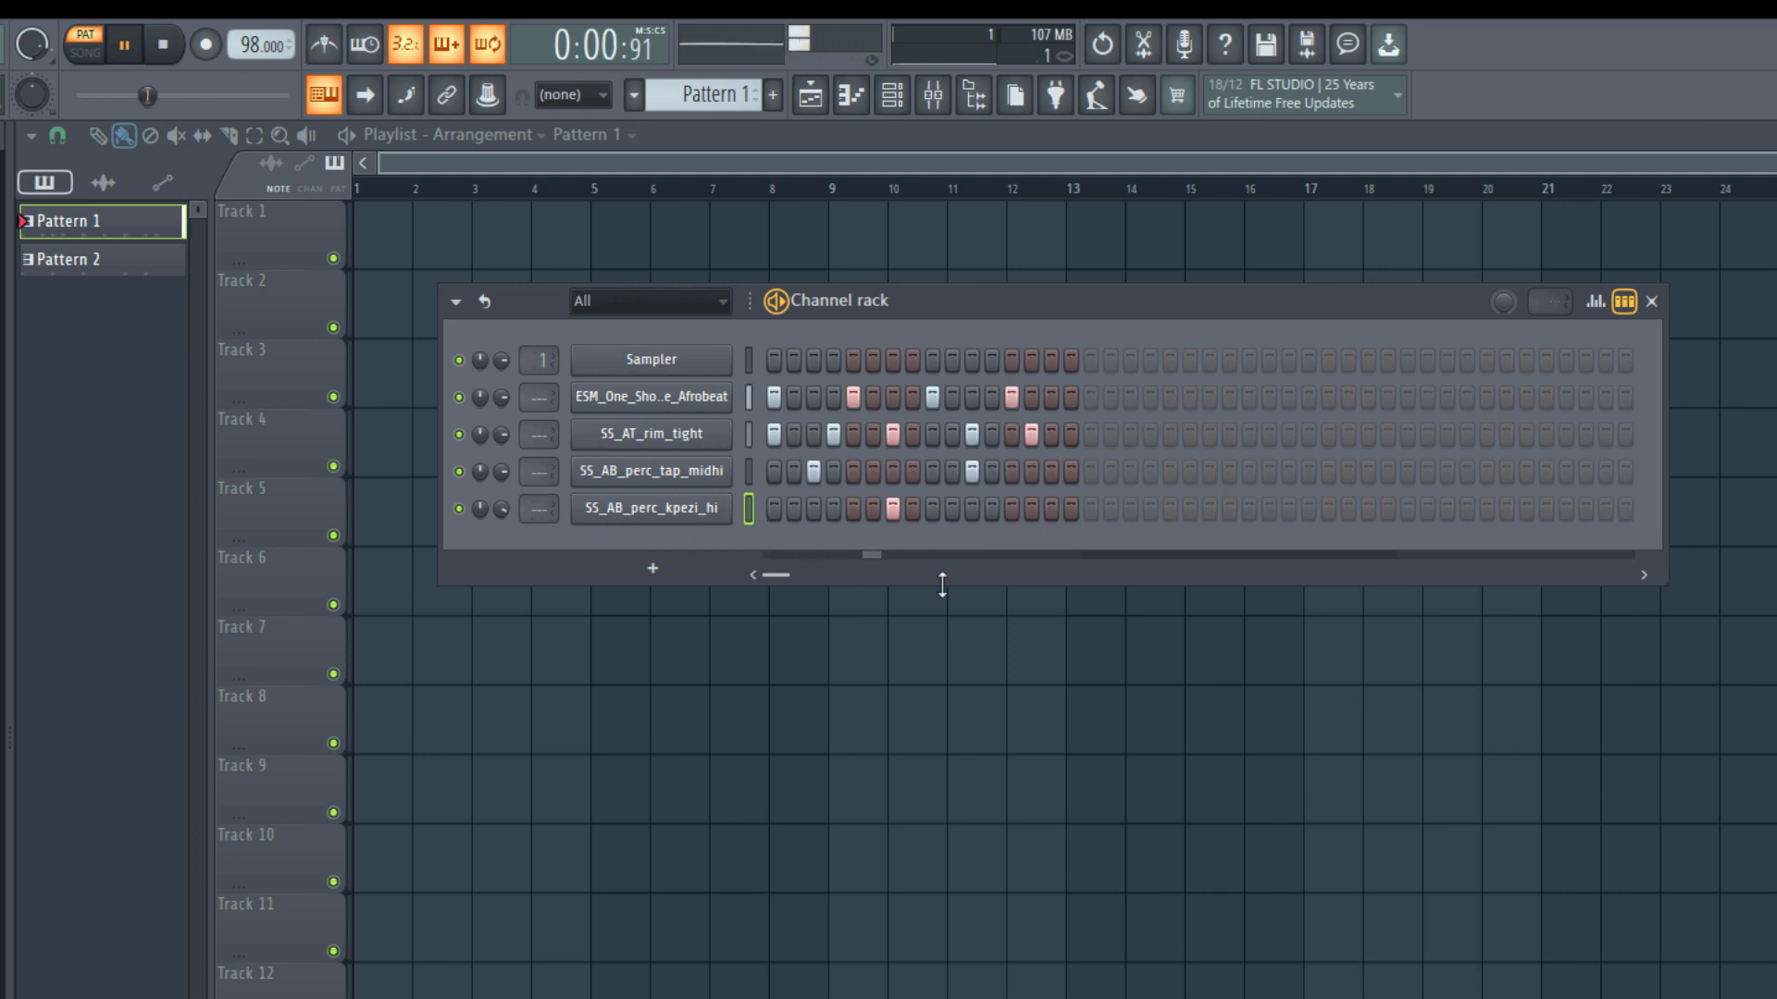
{"action": "key", "text": "space"}
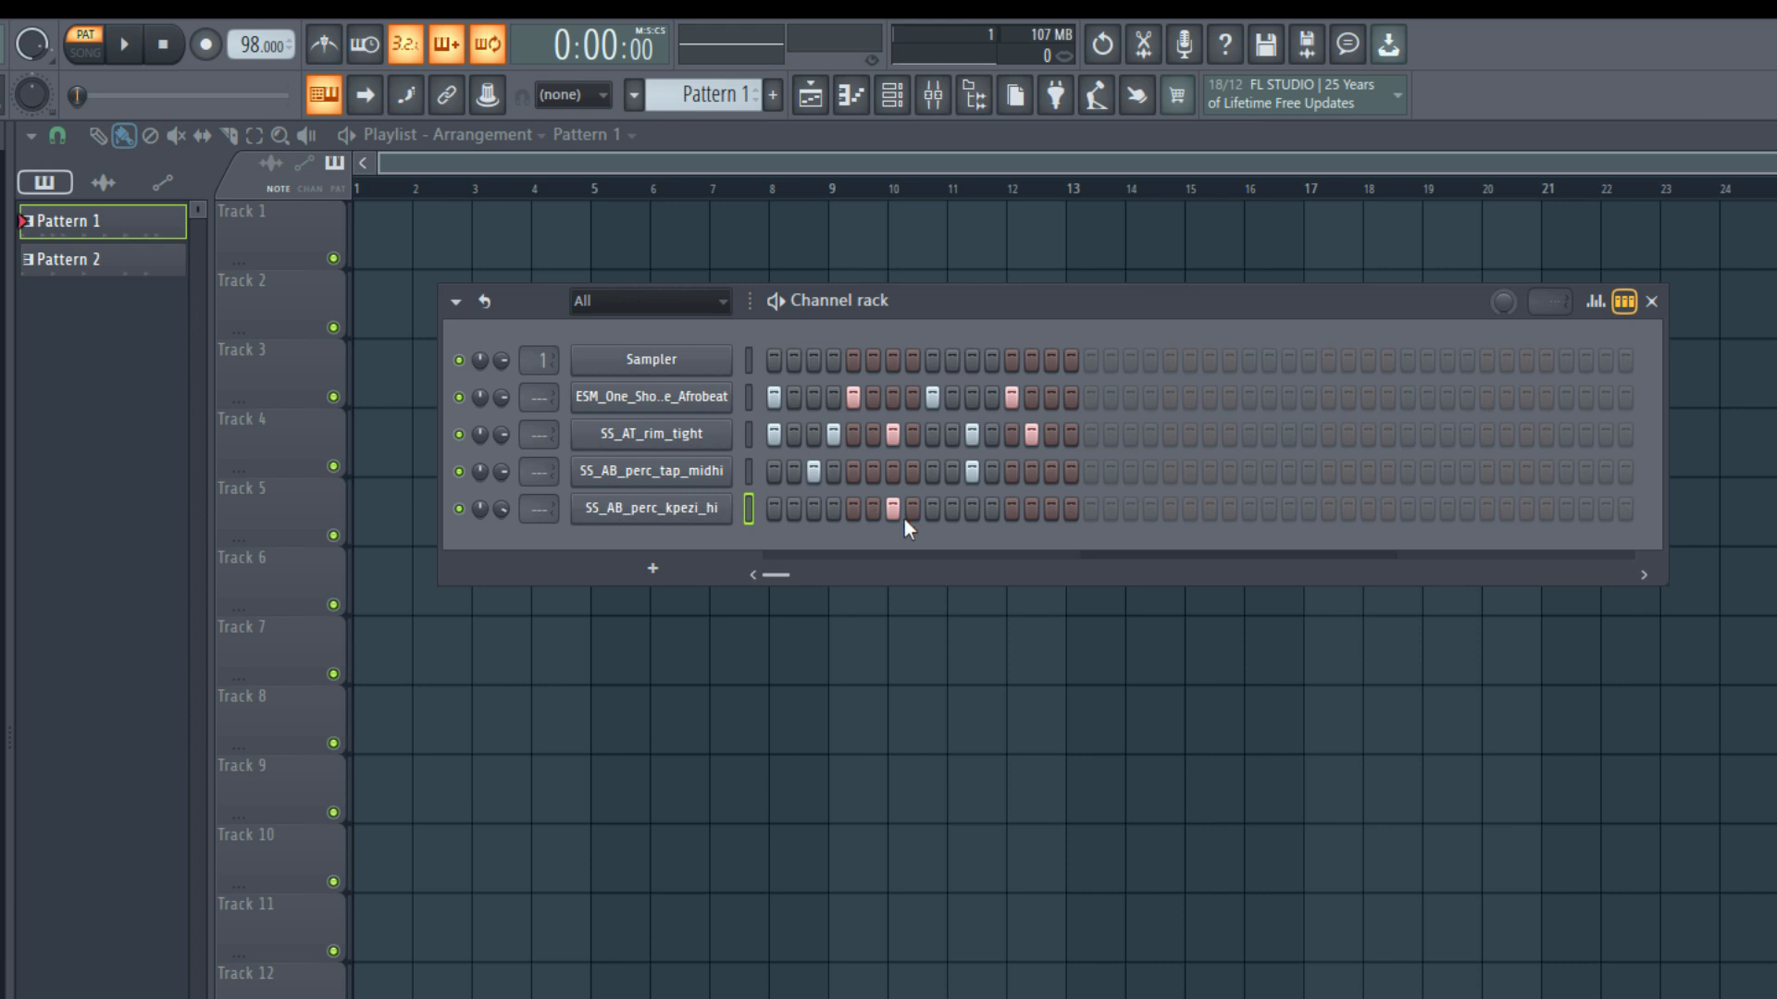
Add an SS_AB_perc_kpezi_hi hit on step 15 of Pattern 1 during playback and replay the pattern.
{"action": "key", "text": "space"}
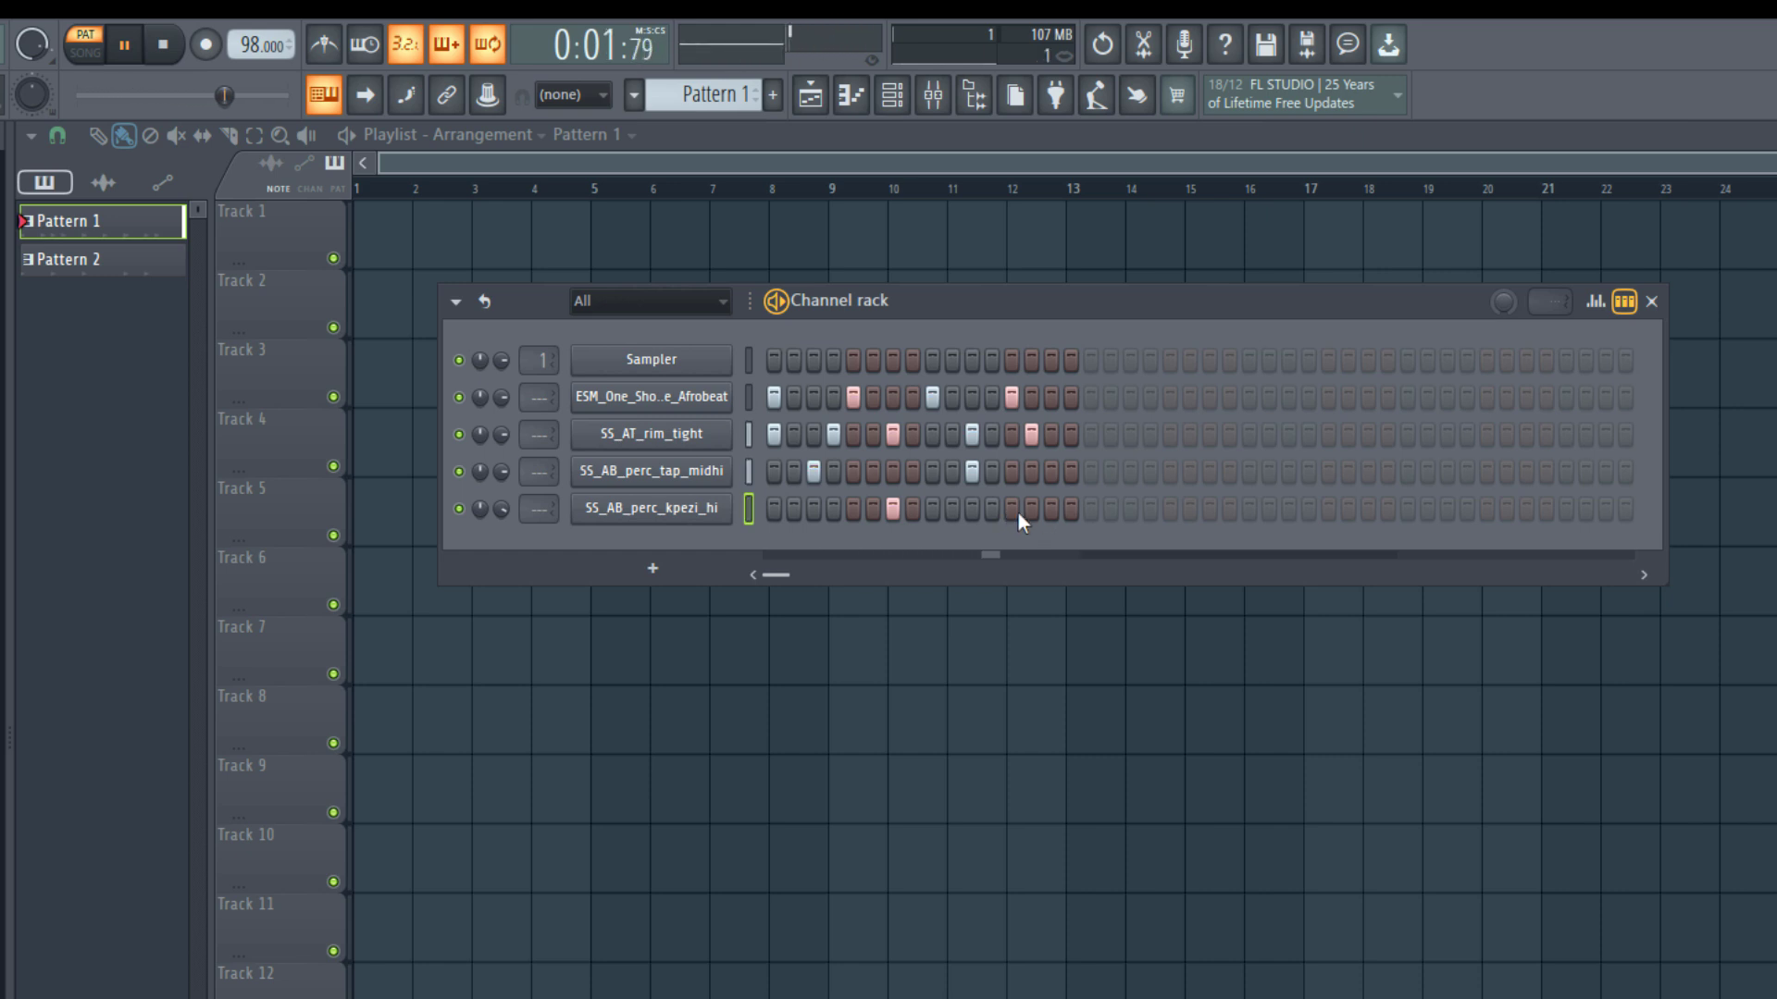
{"action": "left_click", "coordinate": [1049, 512]}
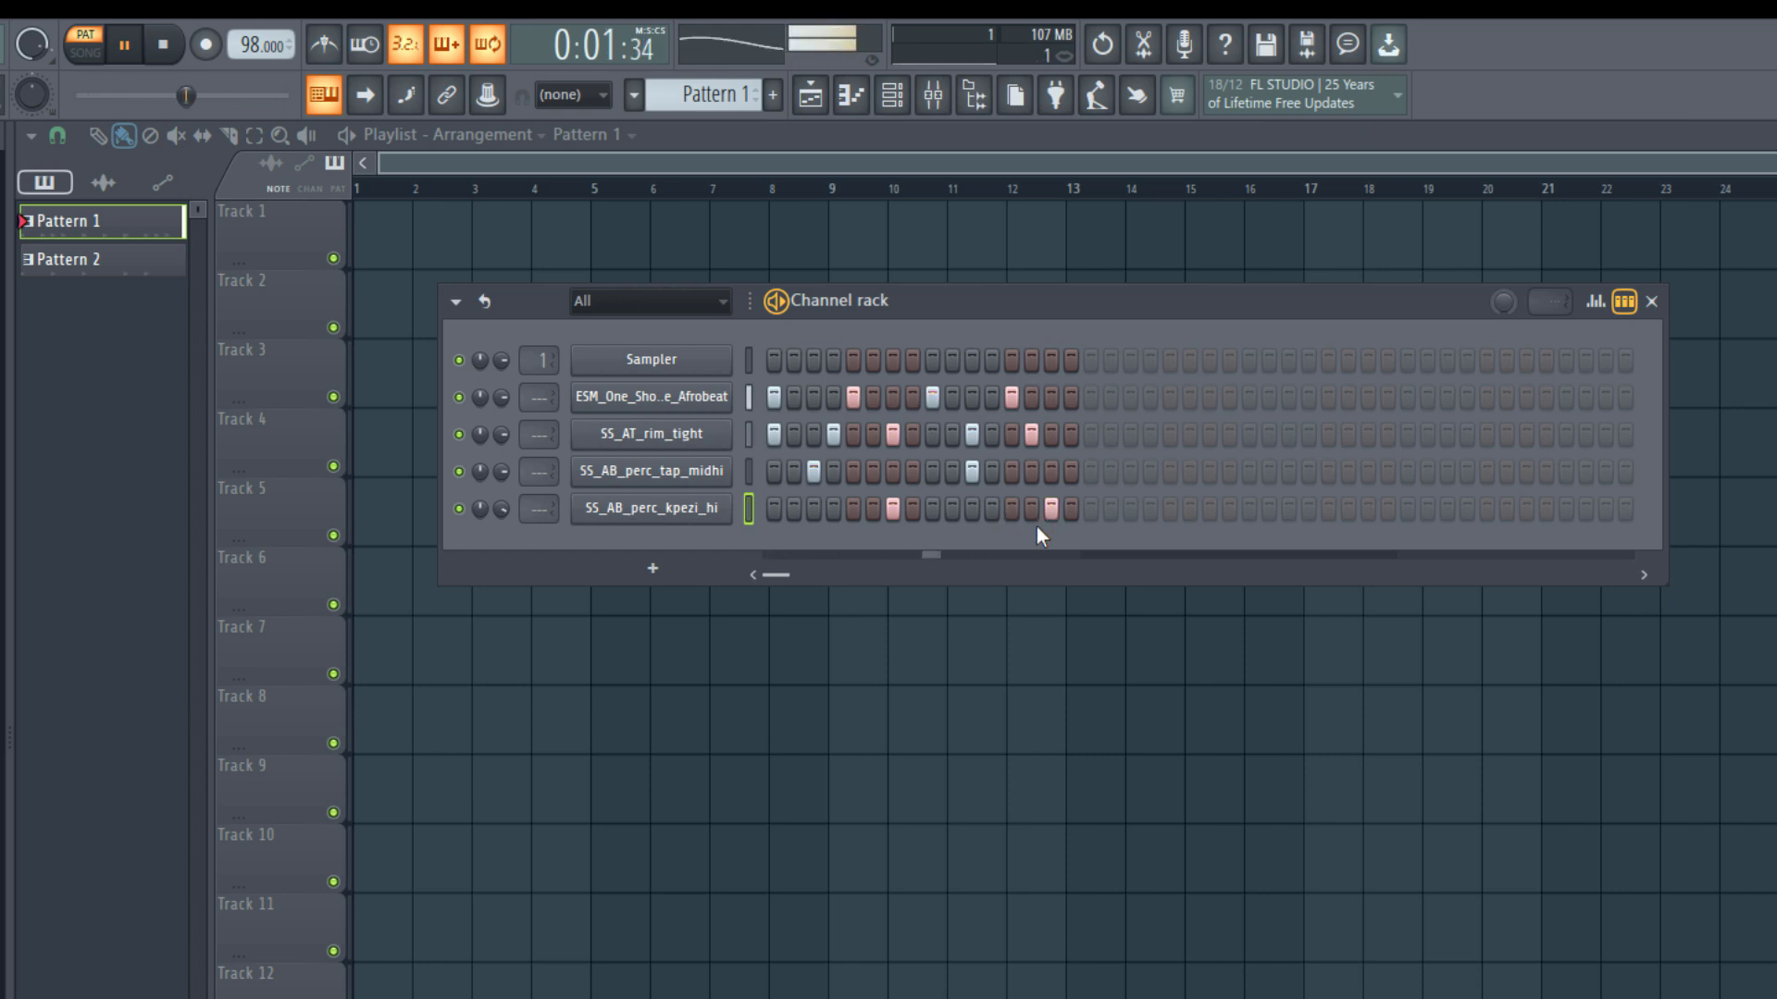
{"action": "key", "text": "space"}
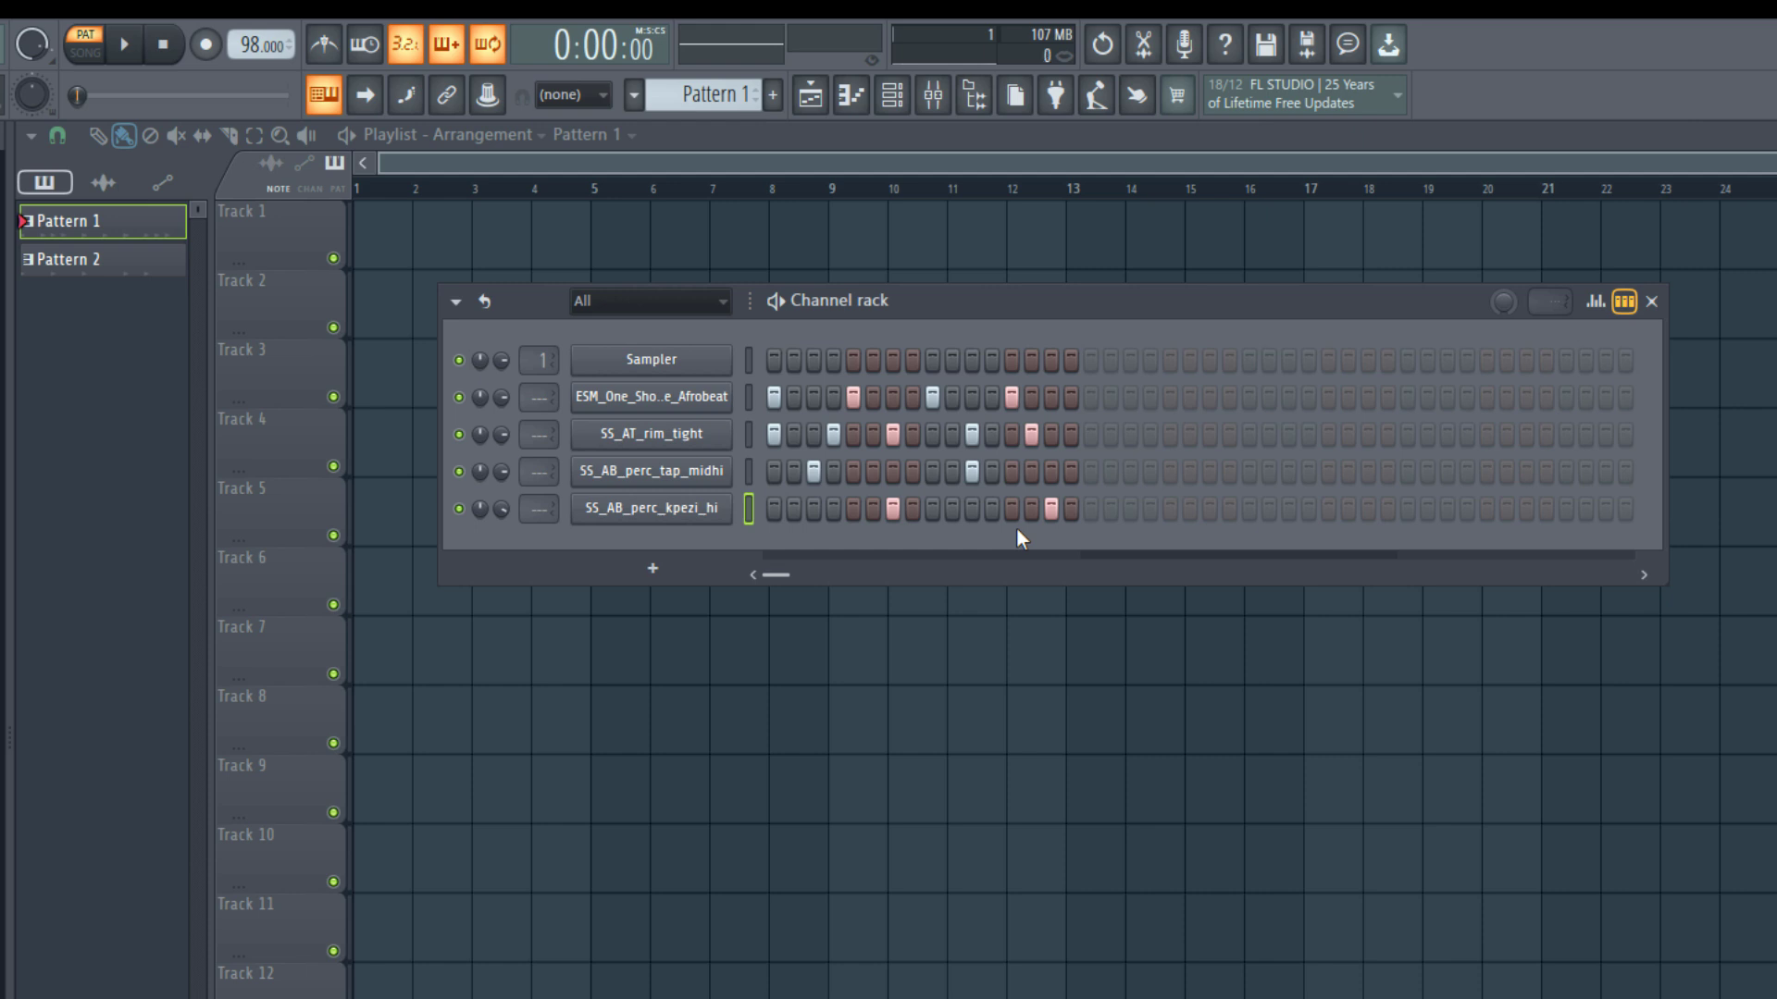
{"action": "key", "text": "space"}
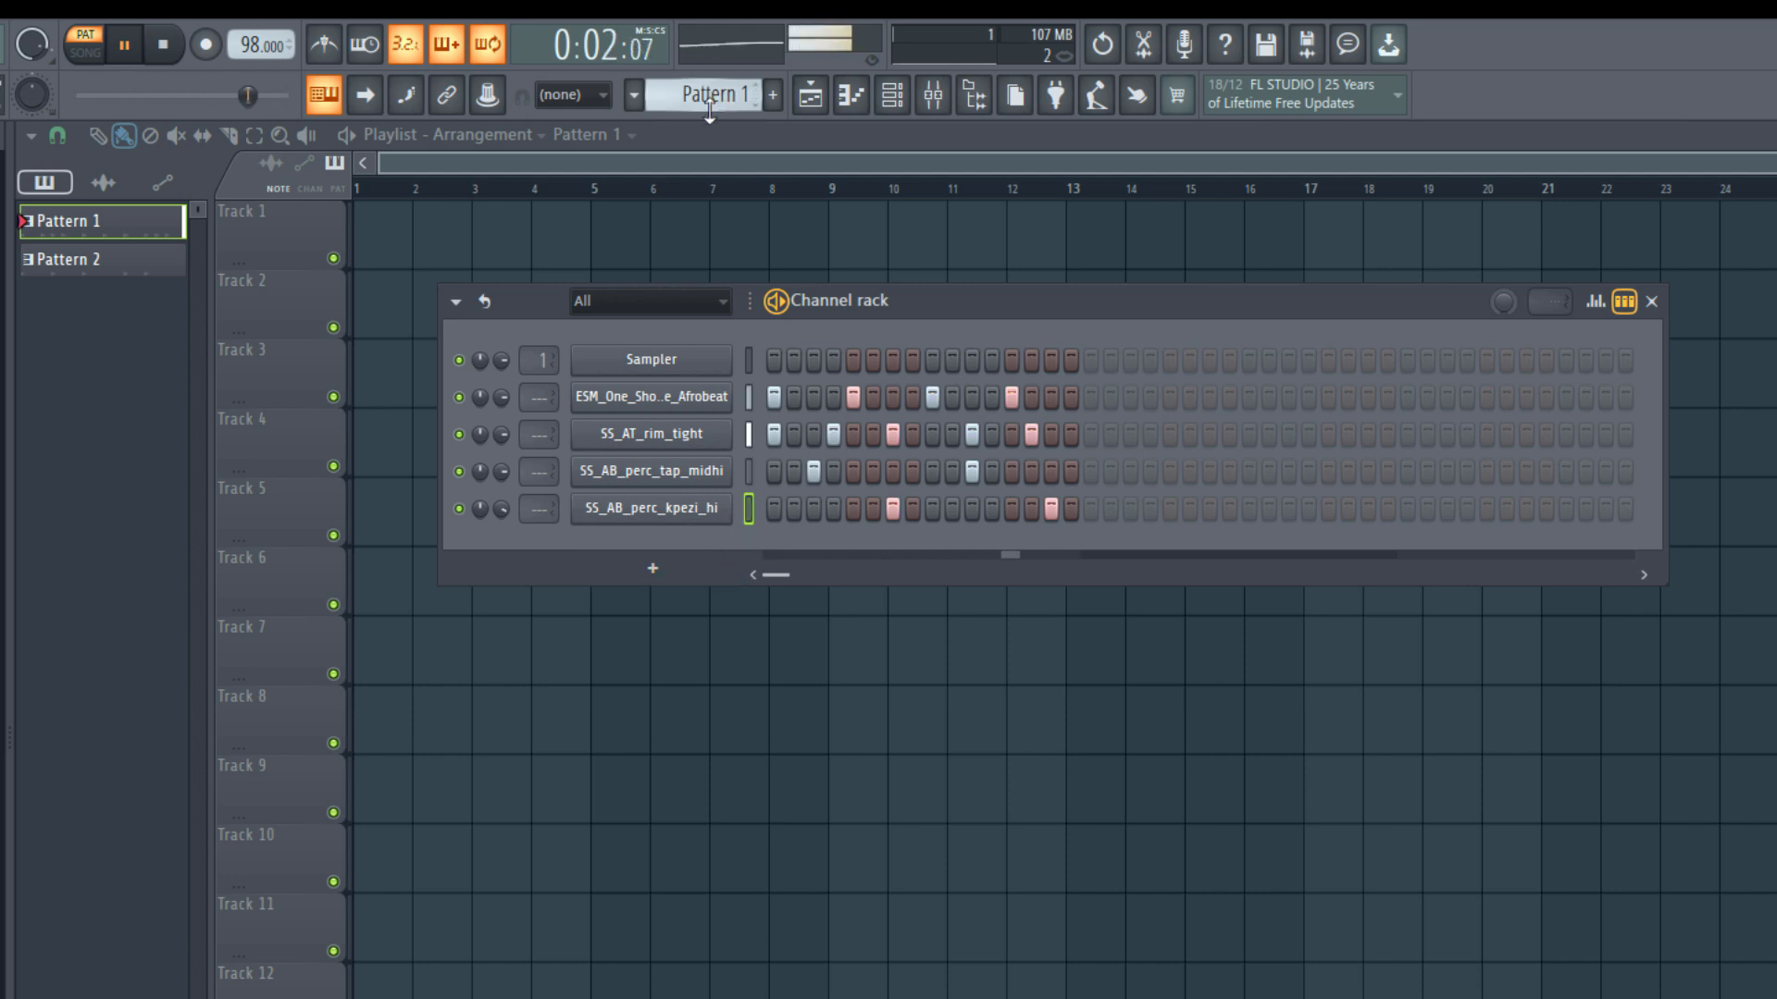
{"action": "key", "text": "space"}
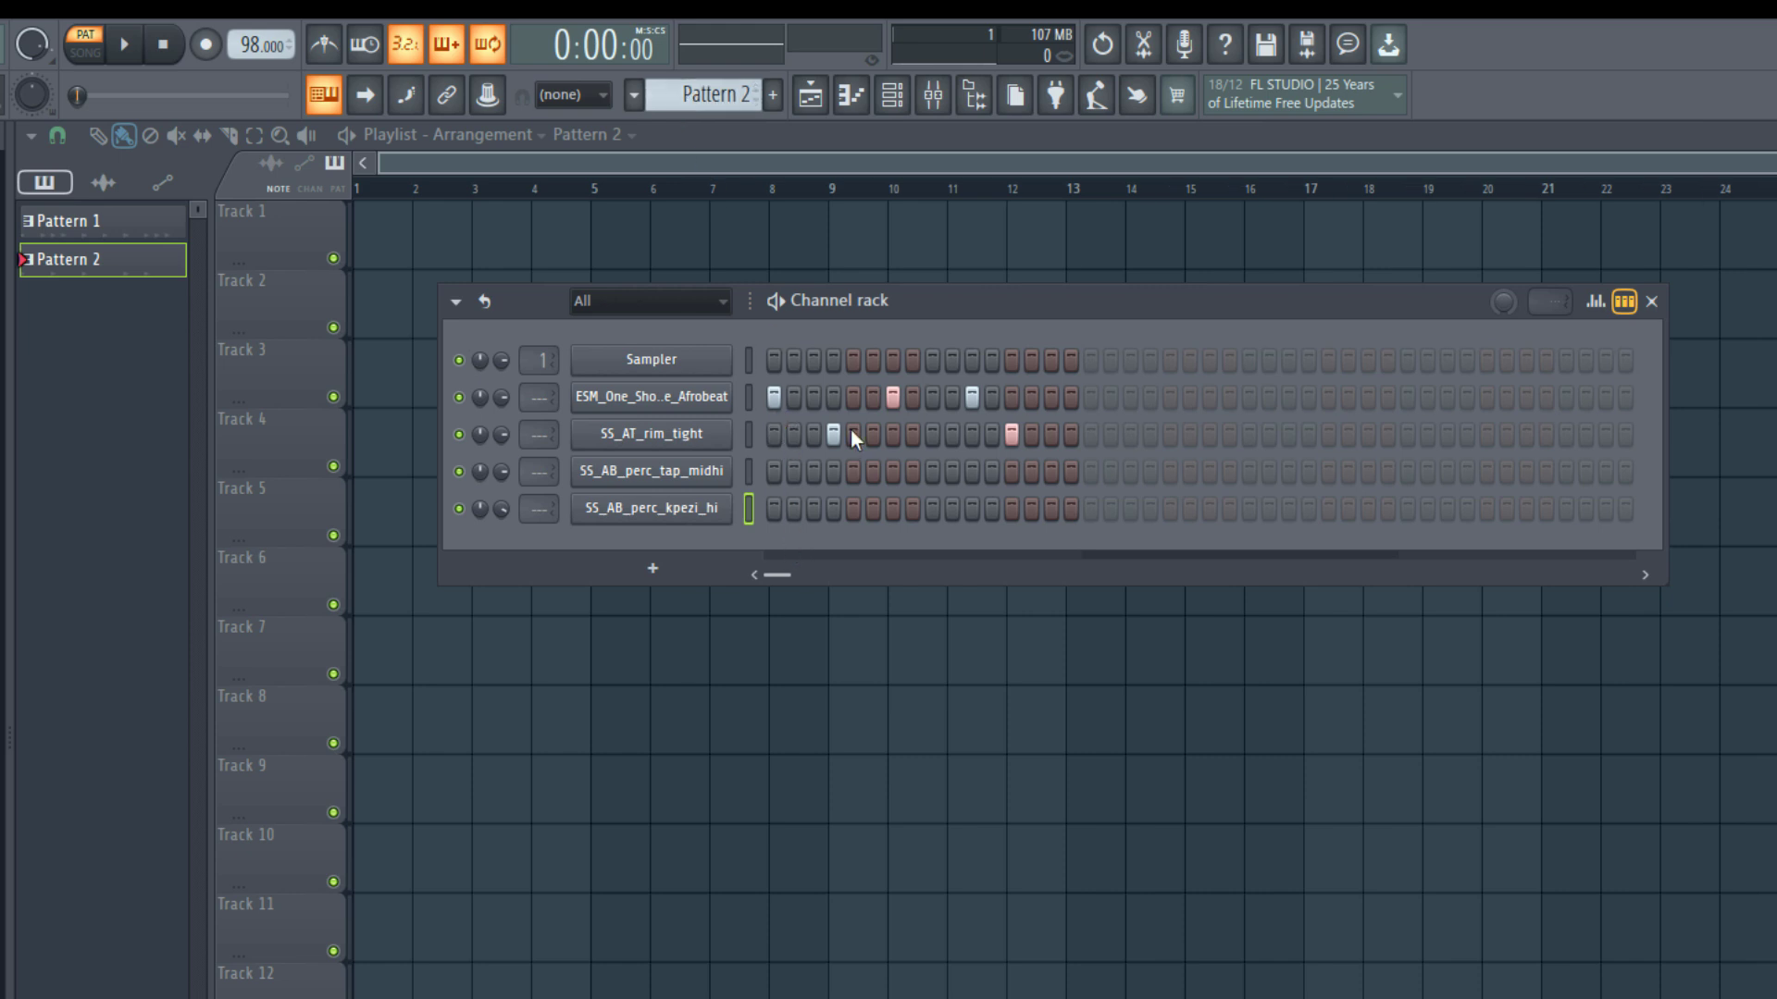
Play Pattern 2 and add an SS_AB_perc_tap_midhi hit on step 9.
{"action": "key", "text": "space"}
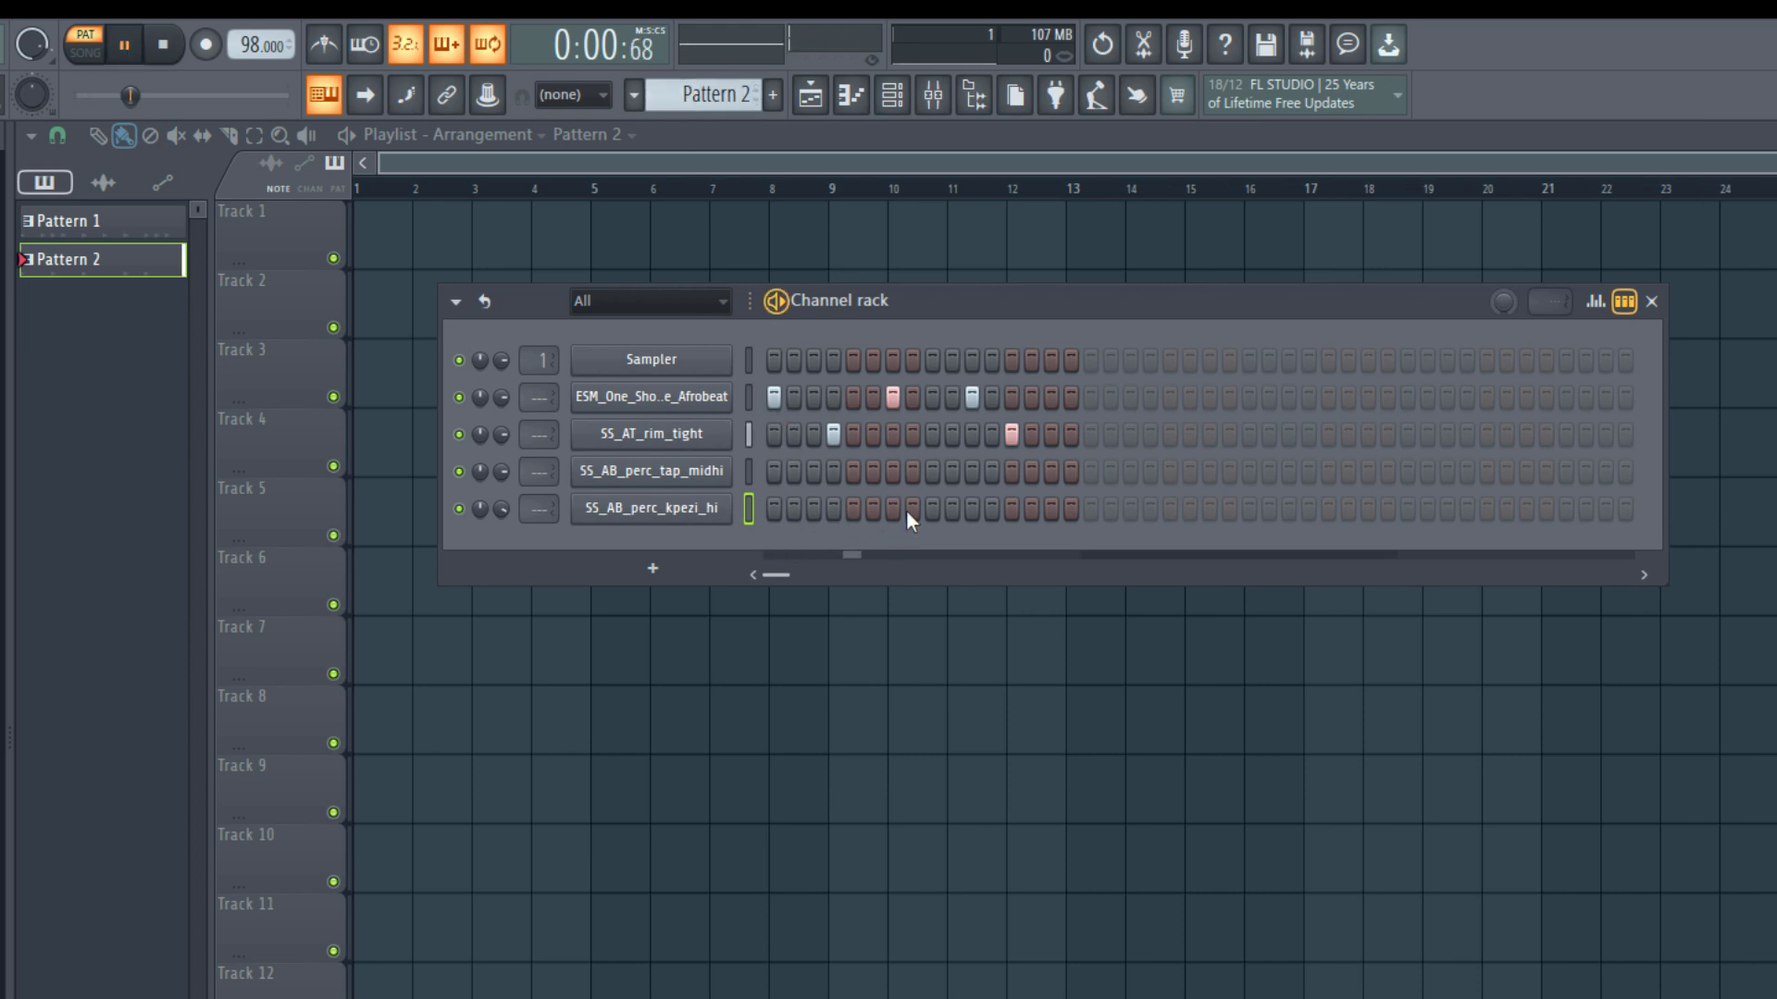
{"action": "key", "text": "space"}
{"action": "key", "text": "space"}
{"action": "left_click", "coordinate": [931, 474]}
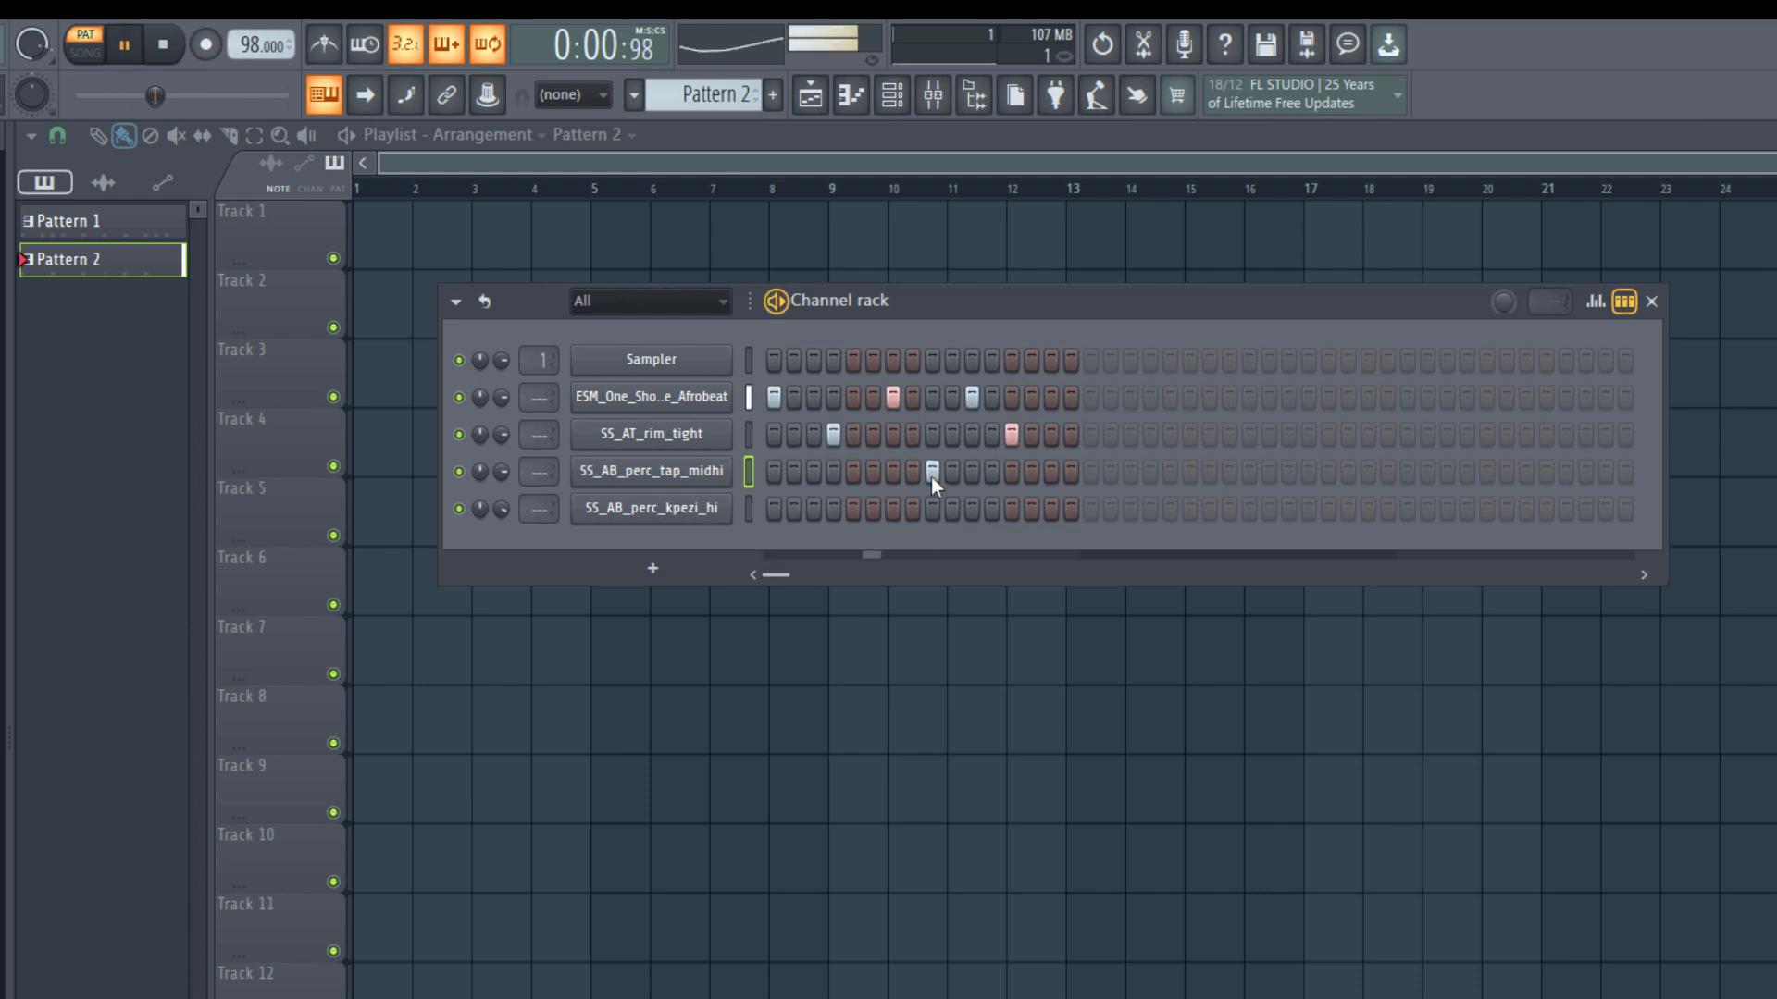
Move the step 9 hit in Pattern 2 from SS_AB_perc_tap_midhi to SS_AB_perc_kpezi_hi and add an SS_AB_perc_tap_midhi hit on step 15.
{"action": "left_click", "coordinate": [931, 474]}
{"action": "left_click", "coordinate": [931, 508]}
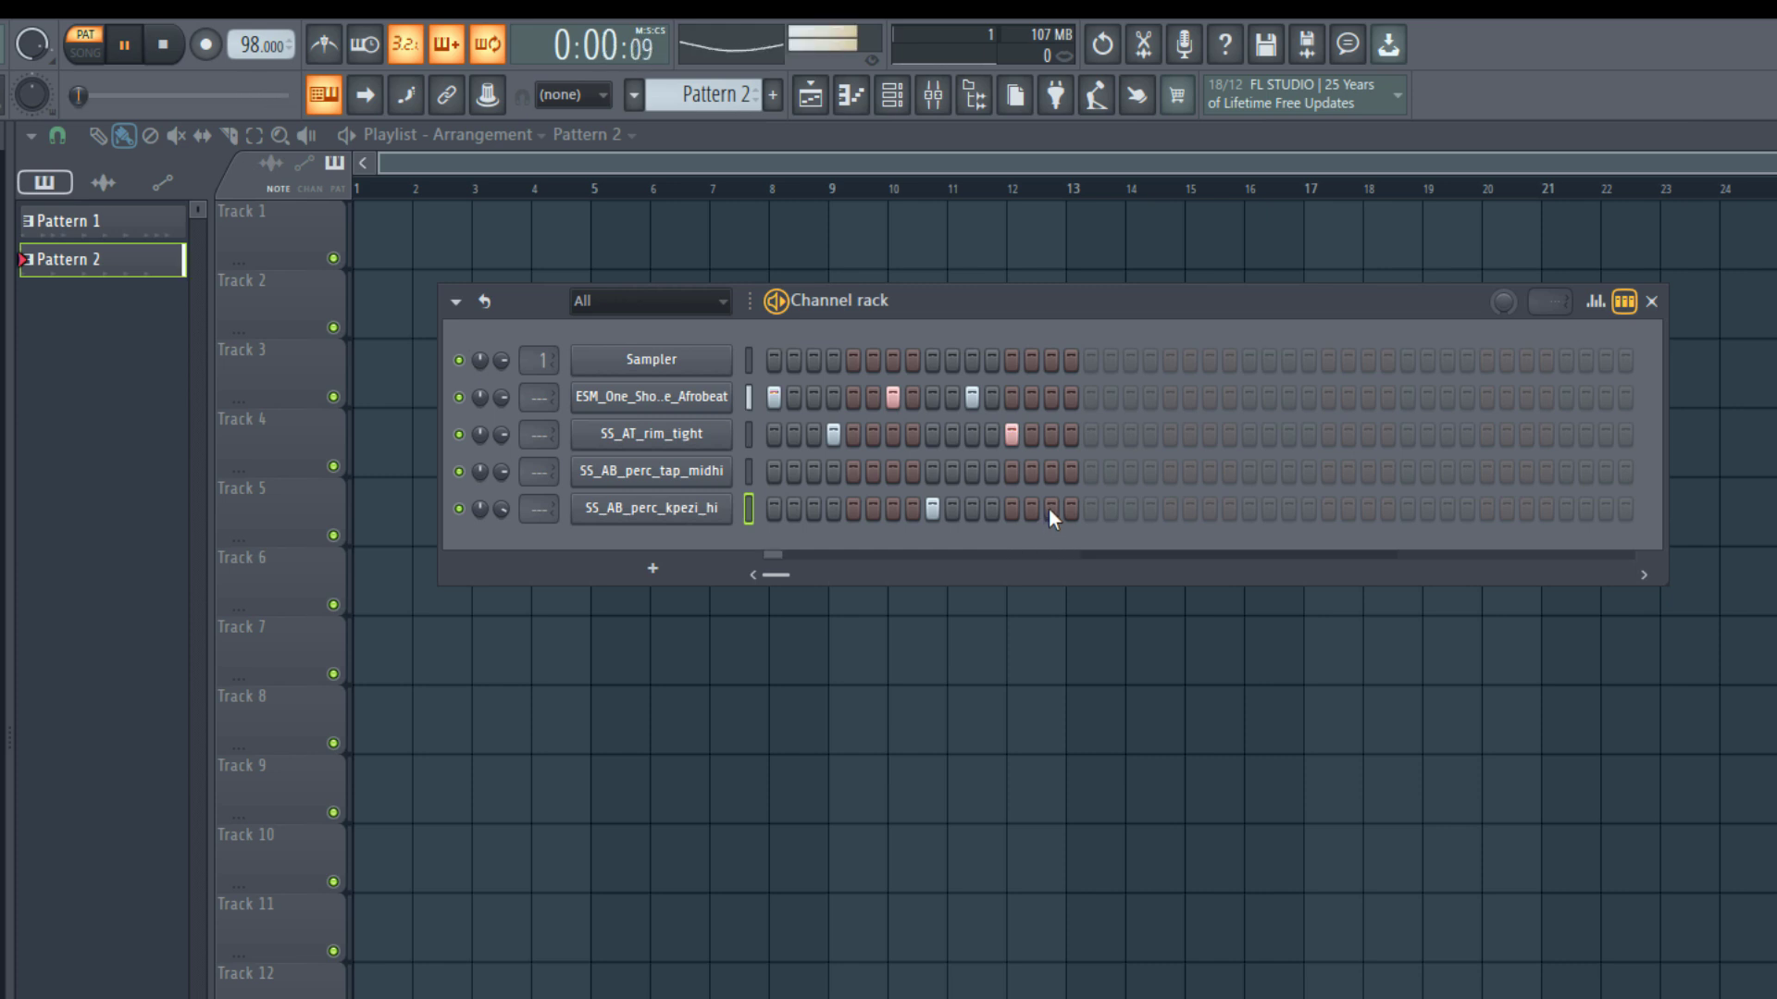
{"action": "left_click", "coordinate": [1050, 473]}
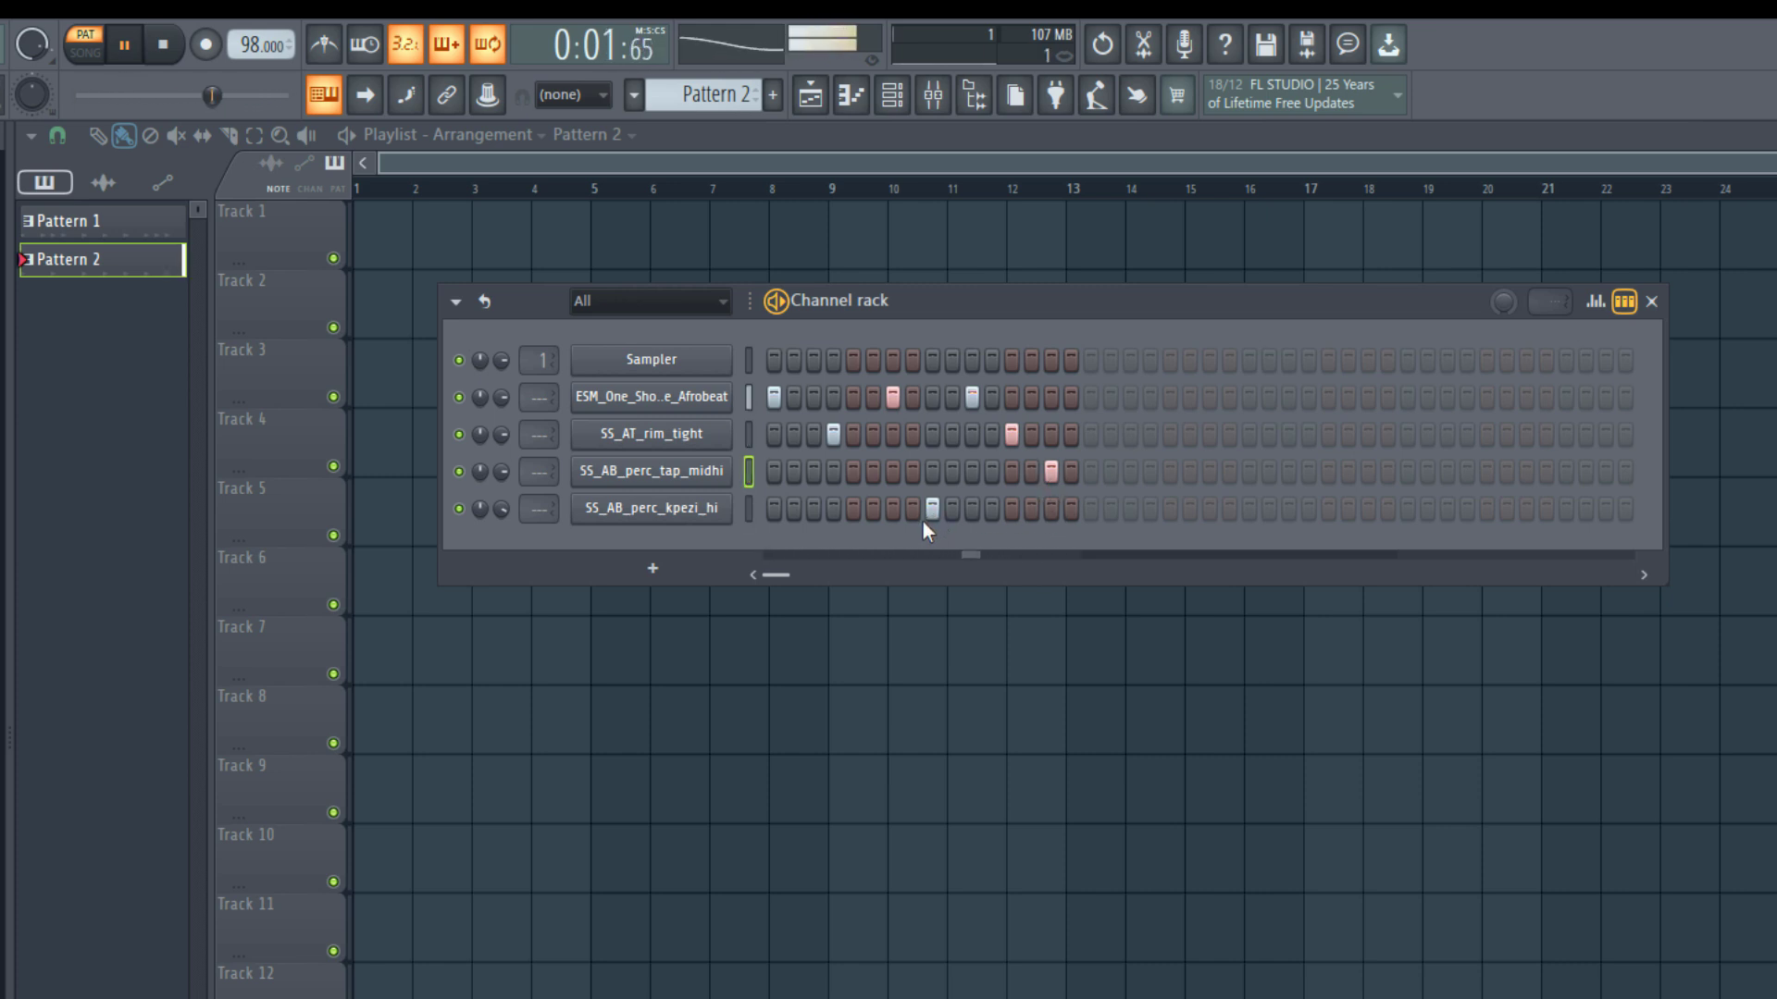
Try an SS_AB_perc_kpezi_hi hit on step 3 and SS_AB_perc_tap_midhi hits on steps 3 and 4 of Pattern 2 during playback.
{"action": "left_click", "coordinate": [813, 509]}
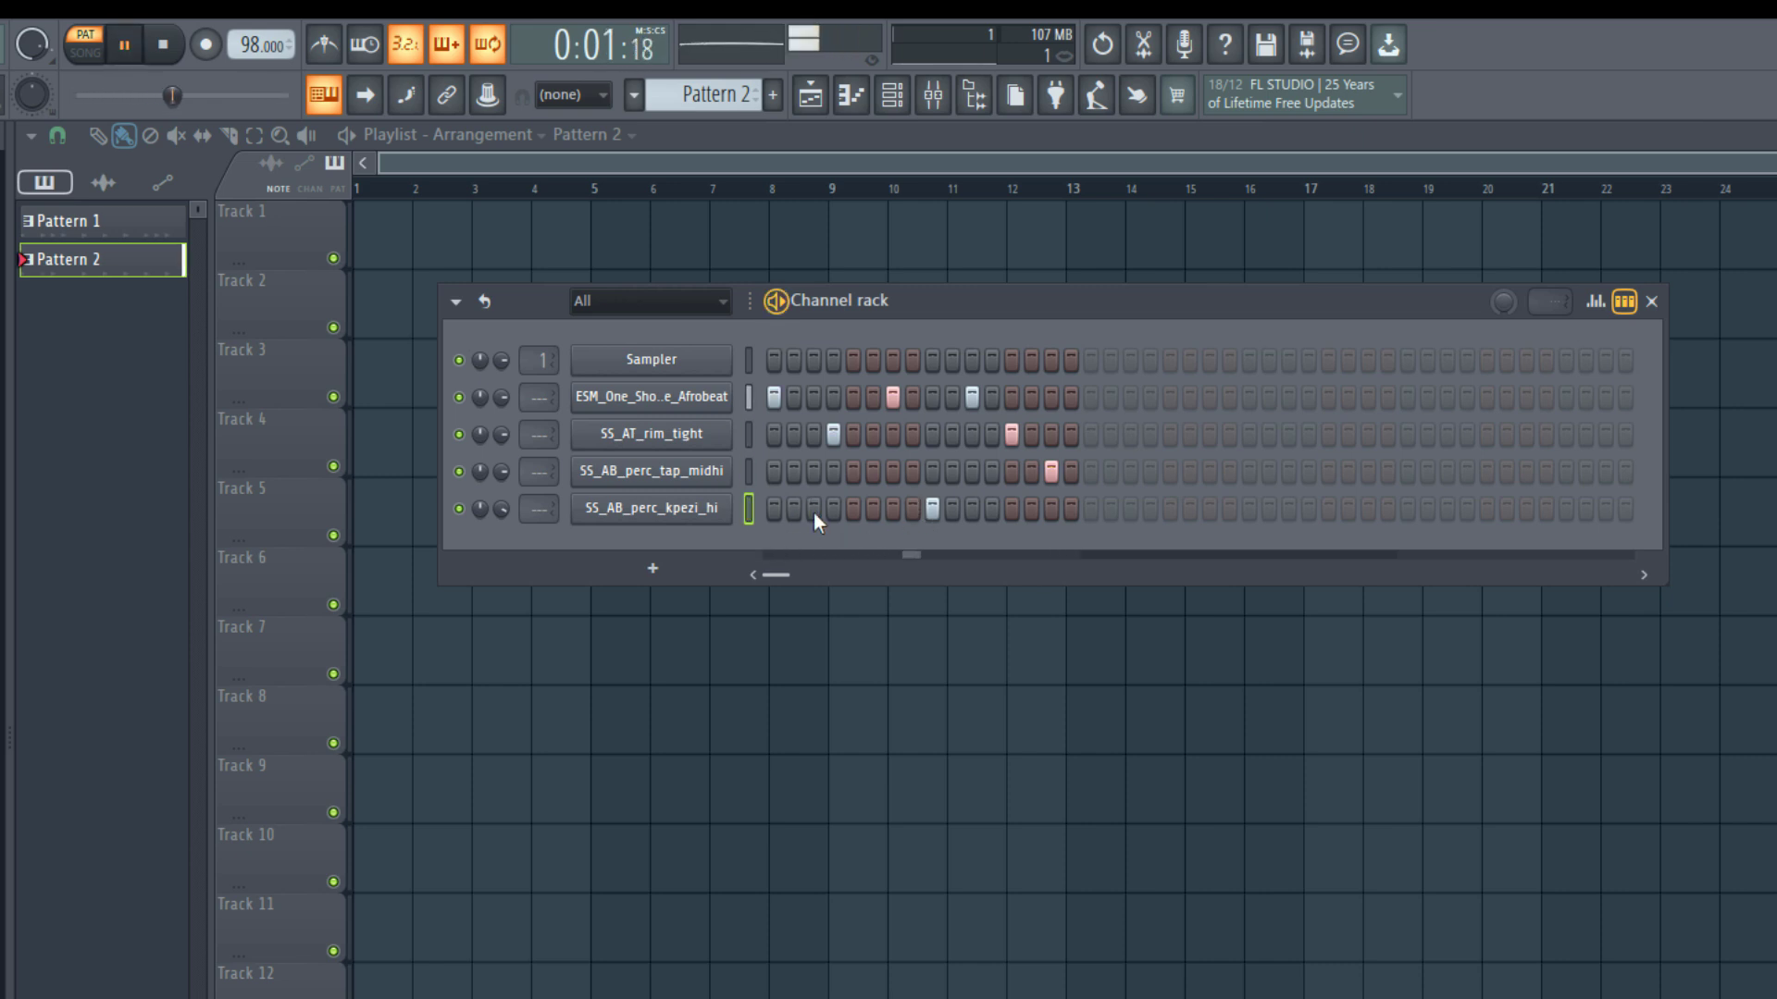
{"action": "left_click", "coordinate": [813, 510]}
{"action": "left_click", "coordinate": [812, 473]}
{"action": "left_click", "coordinate": [812, 473]}
{"action": "left_click", "coordinate": [833, 472]}
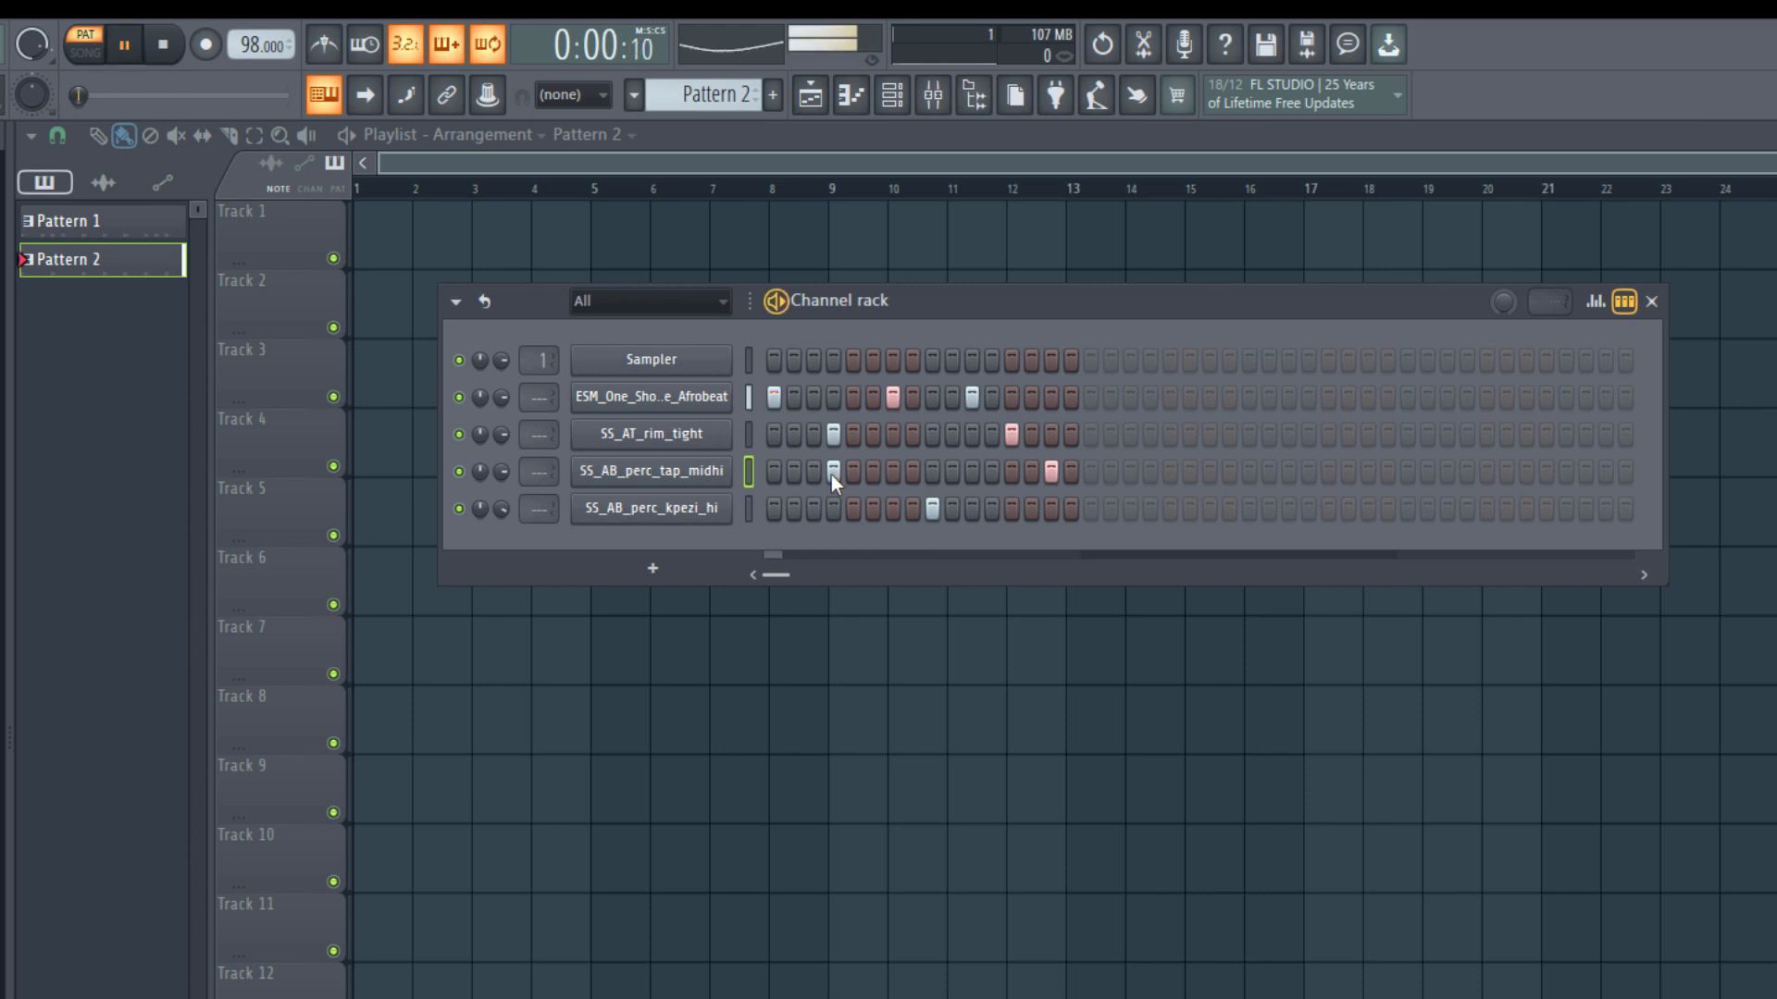
{"action": "left_click", "coordinate": [831, 474]}
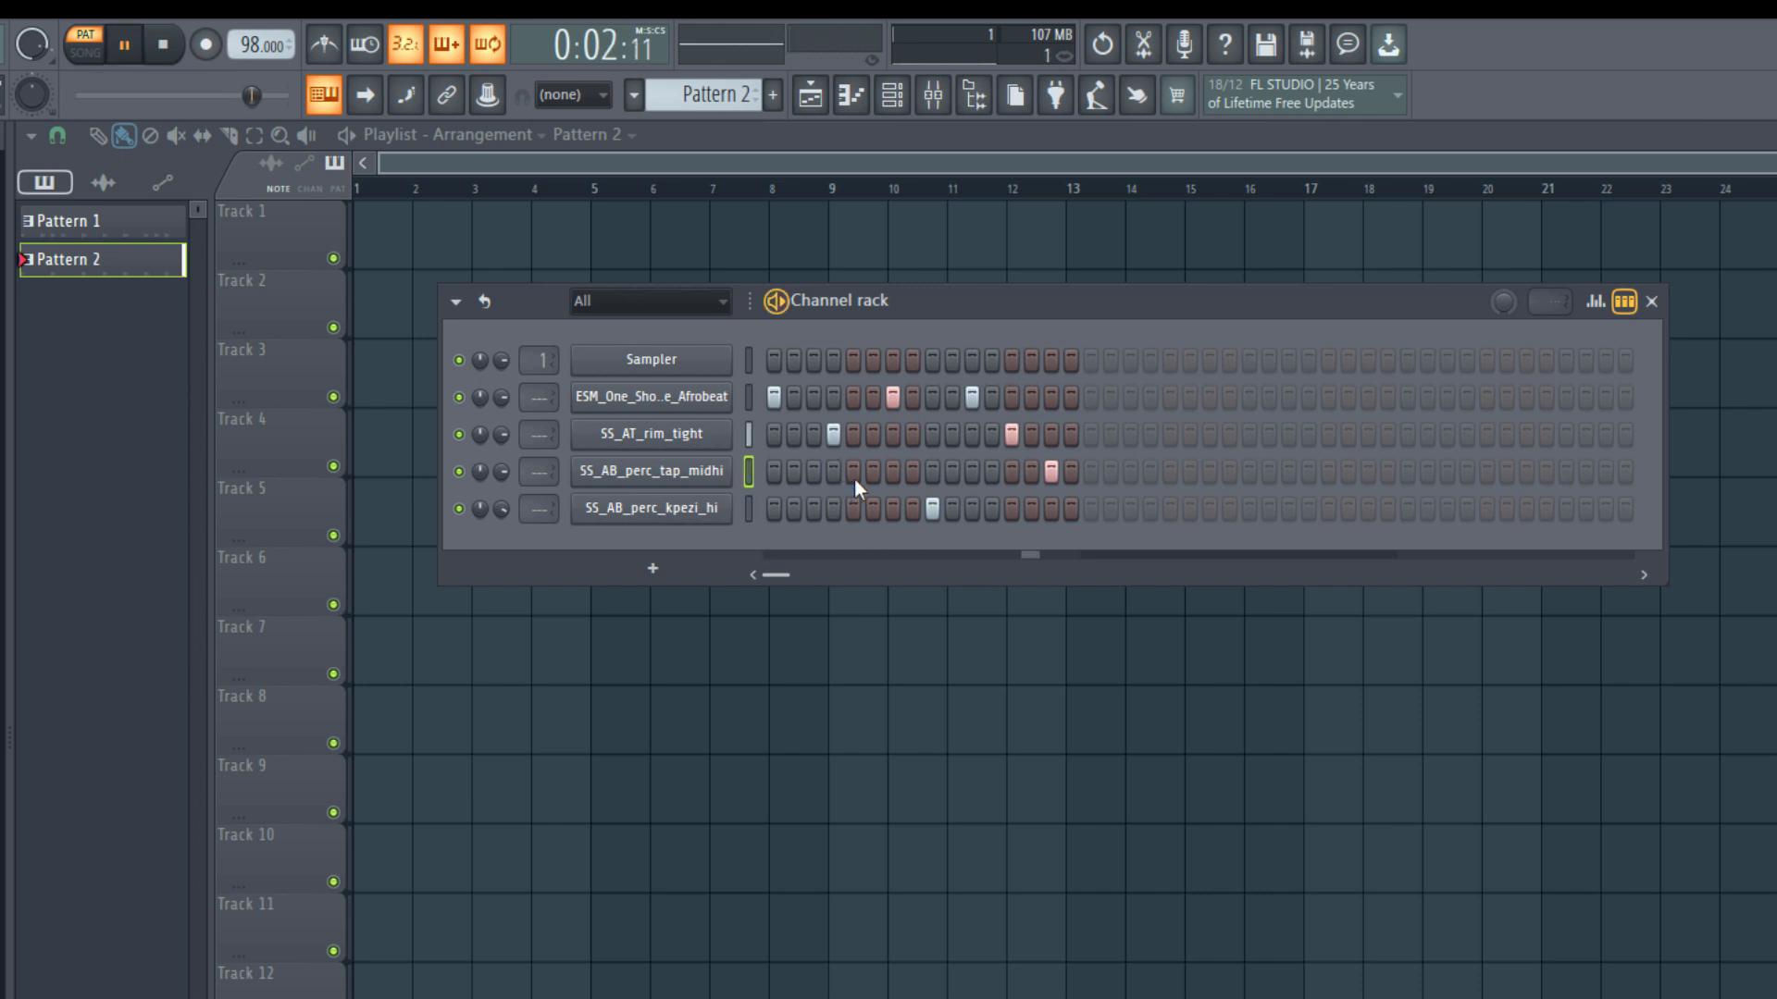
Add an SS_AB_perc_tap_midhi hit on step 6 of Pattern 2, stop playback and return to Pattern 1.
{"action": "left_click", "coordinate": [870, 474]}
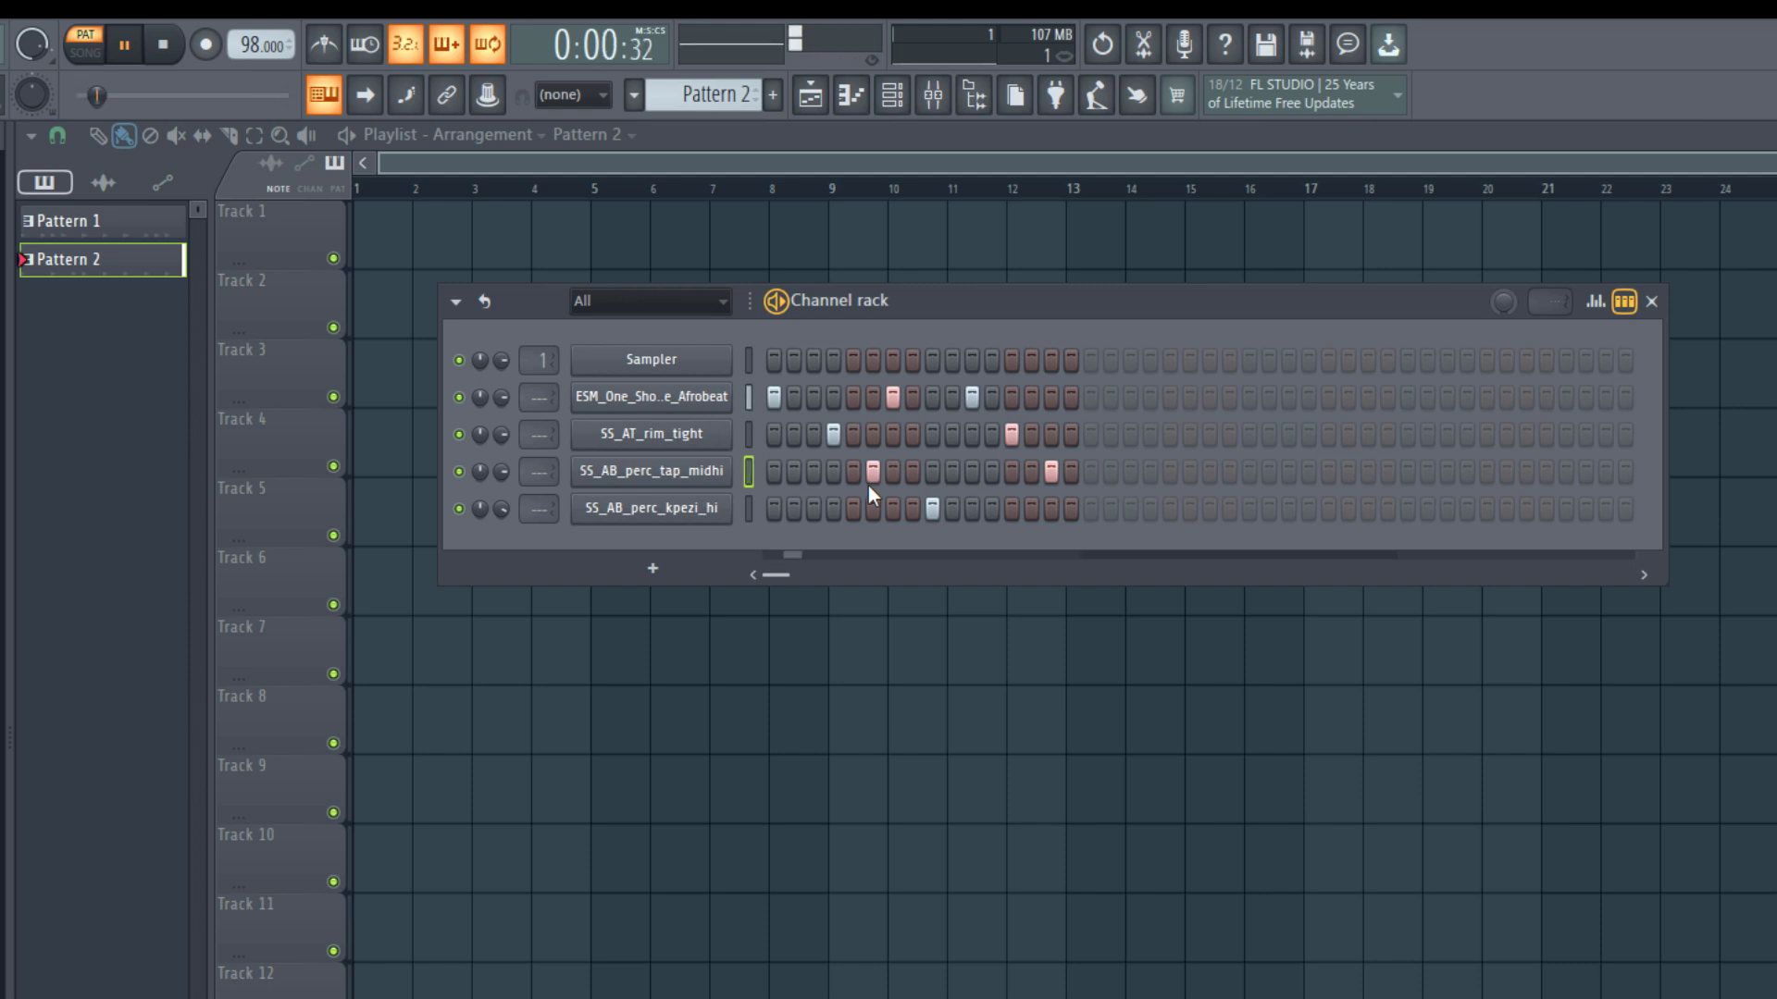
{"action": "key", "text": "space"}
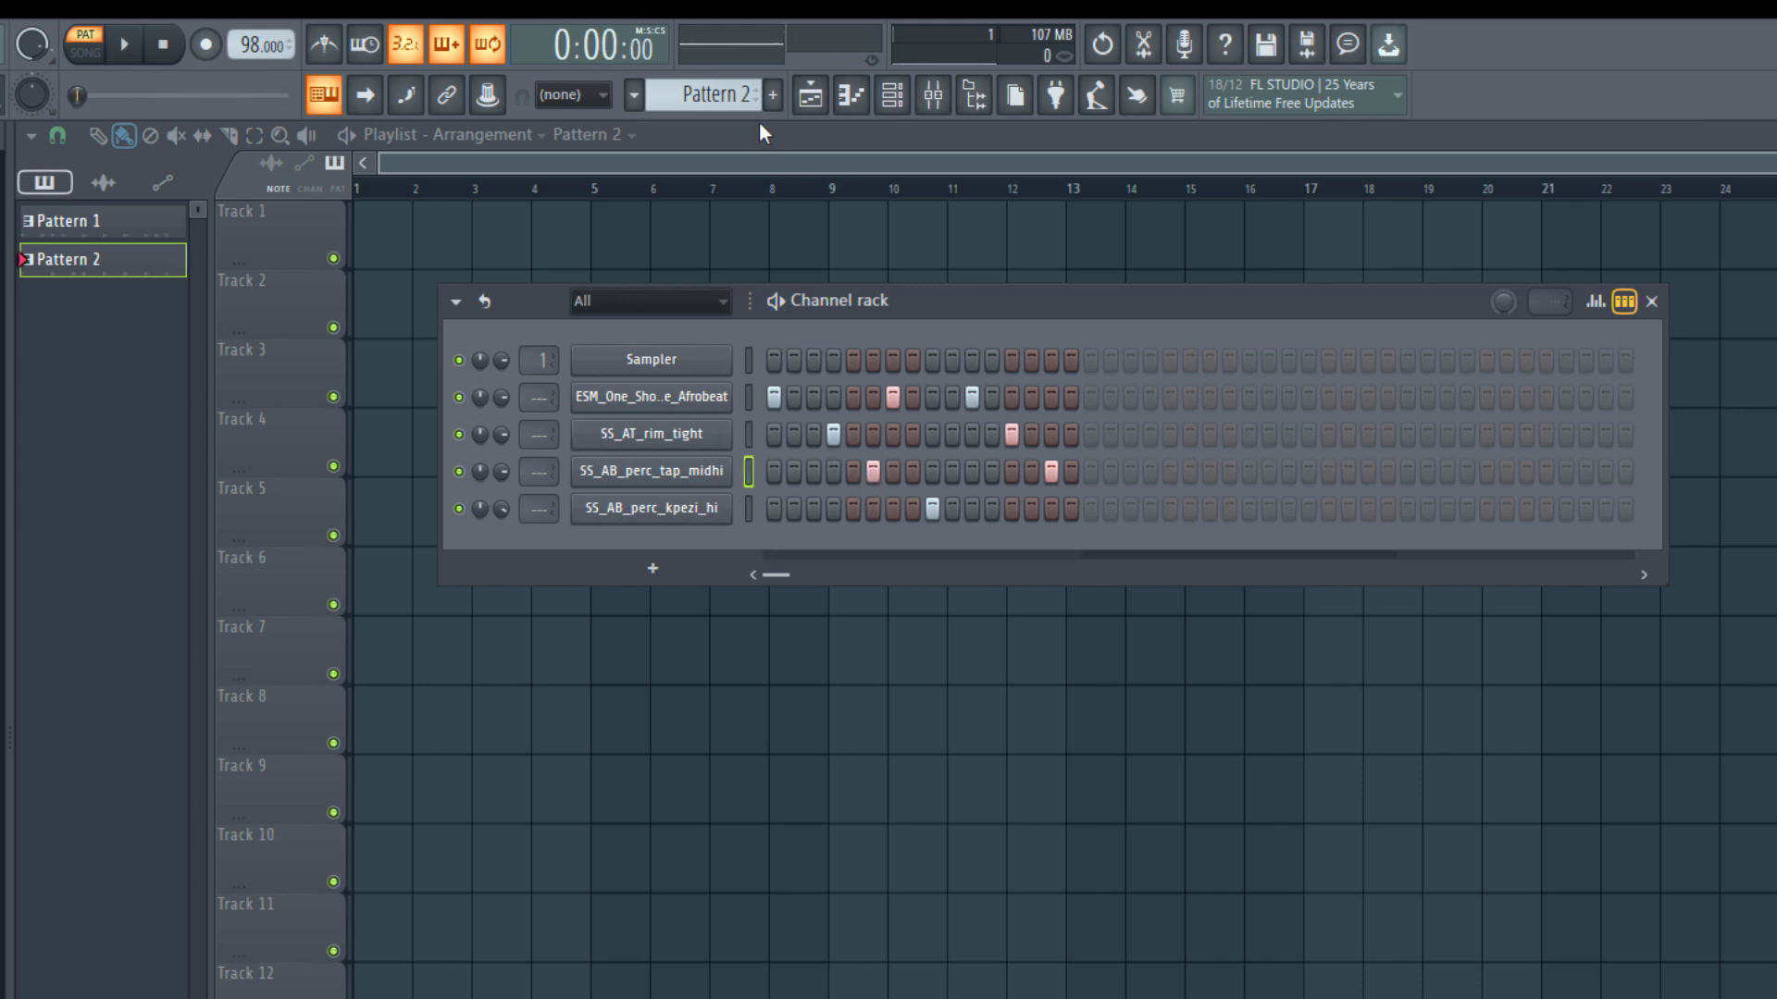
{"action": "scroll", "coordinate": [699, 88], "scroll_direction": "up", "scroll_amount": 1}
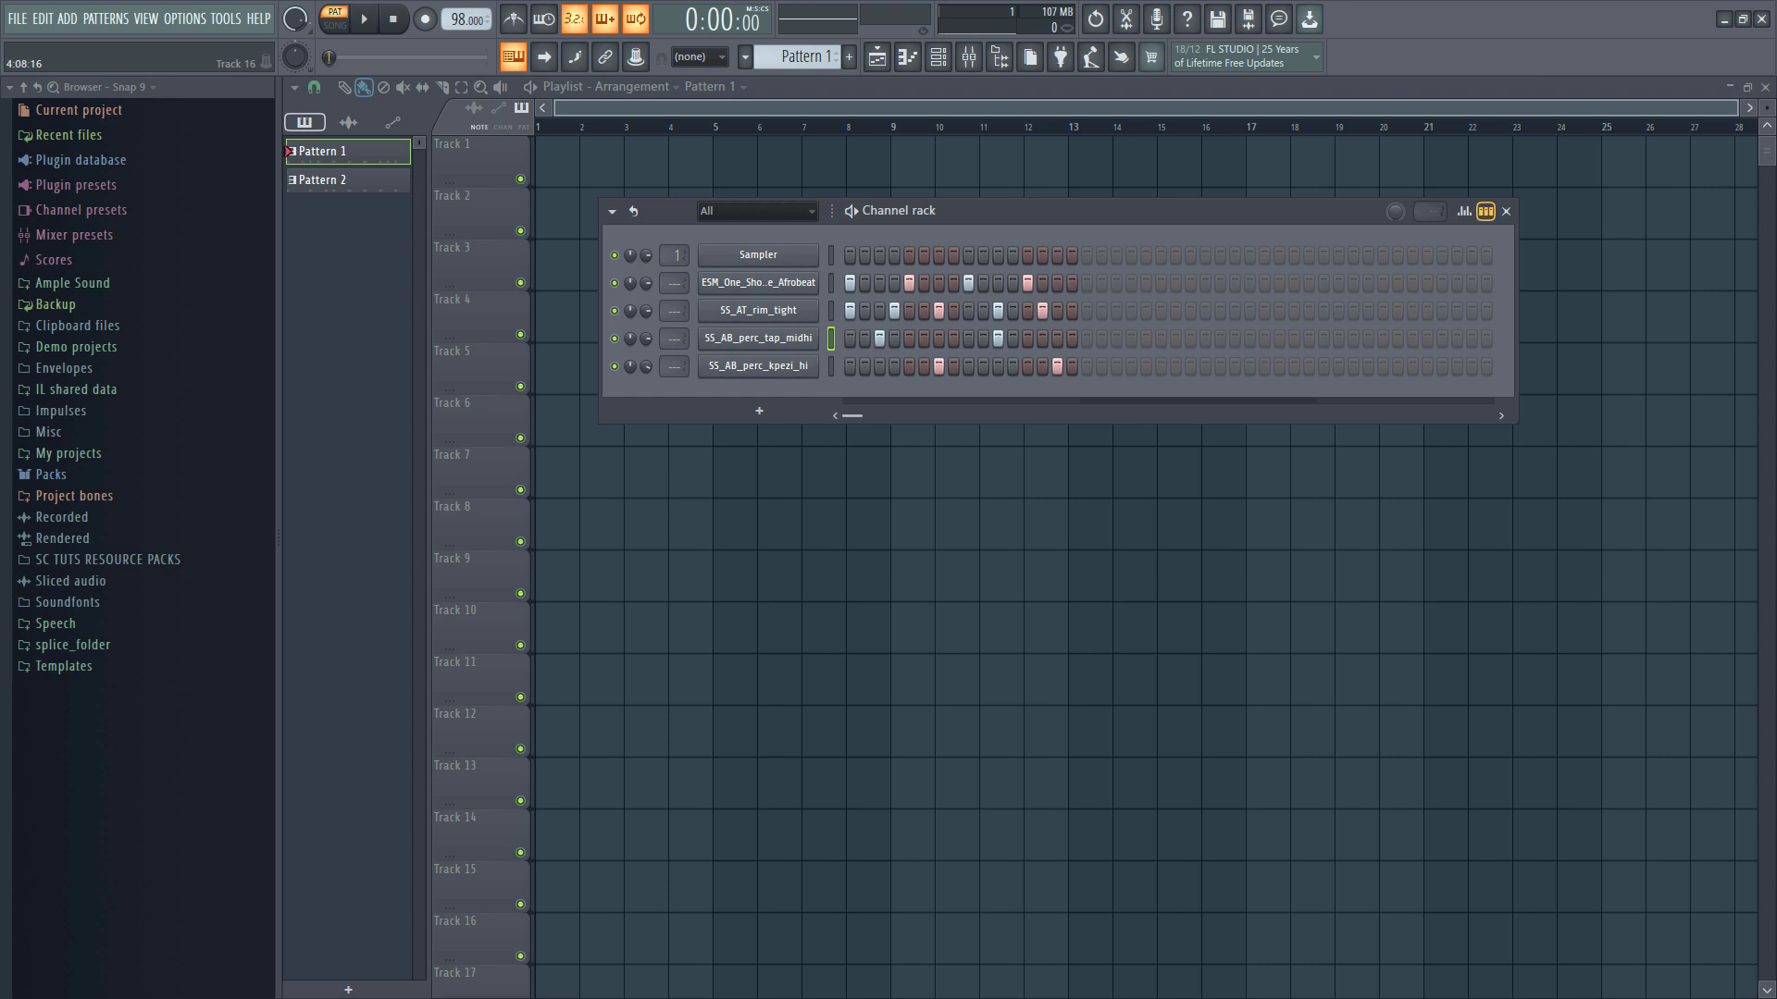
Switch to Splice, search for "rimshot" and filter the samples to One-Shots.
{"action": "key", "text": "alt+Tab"}
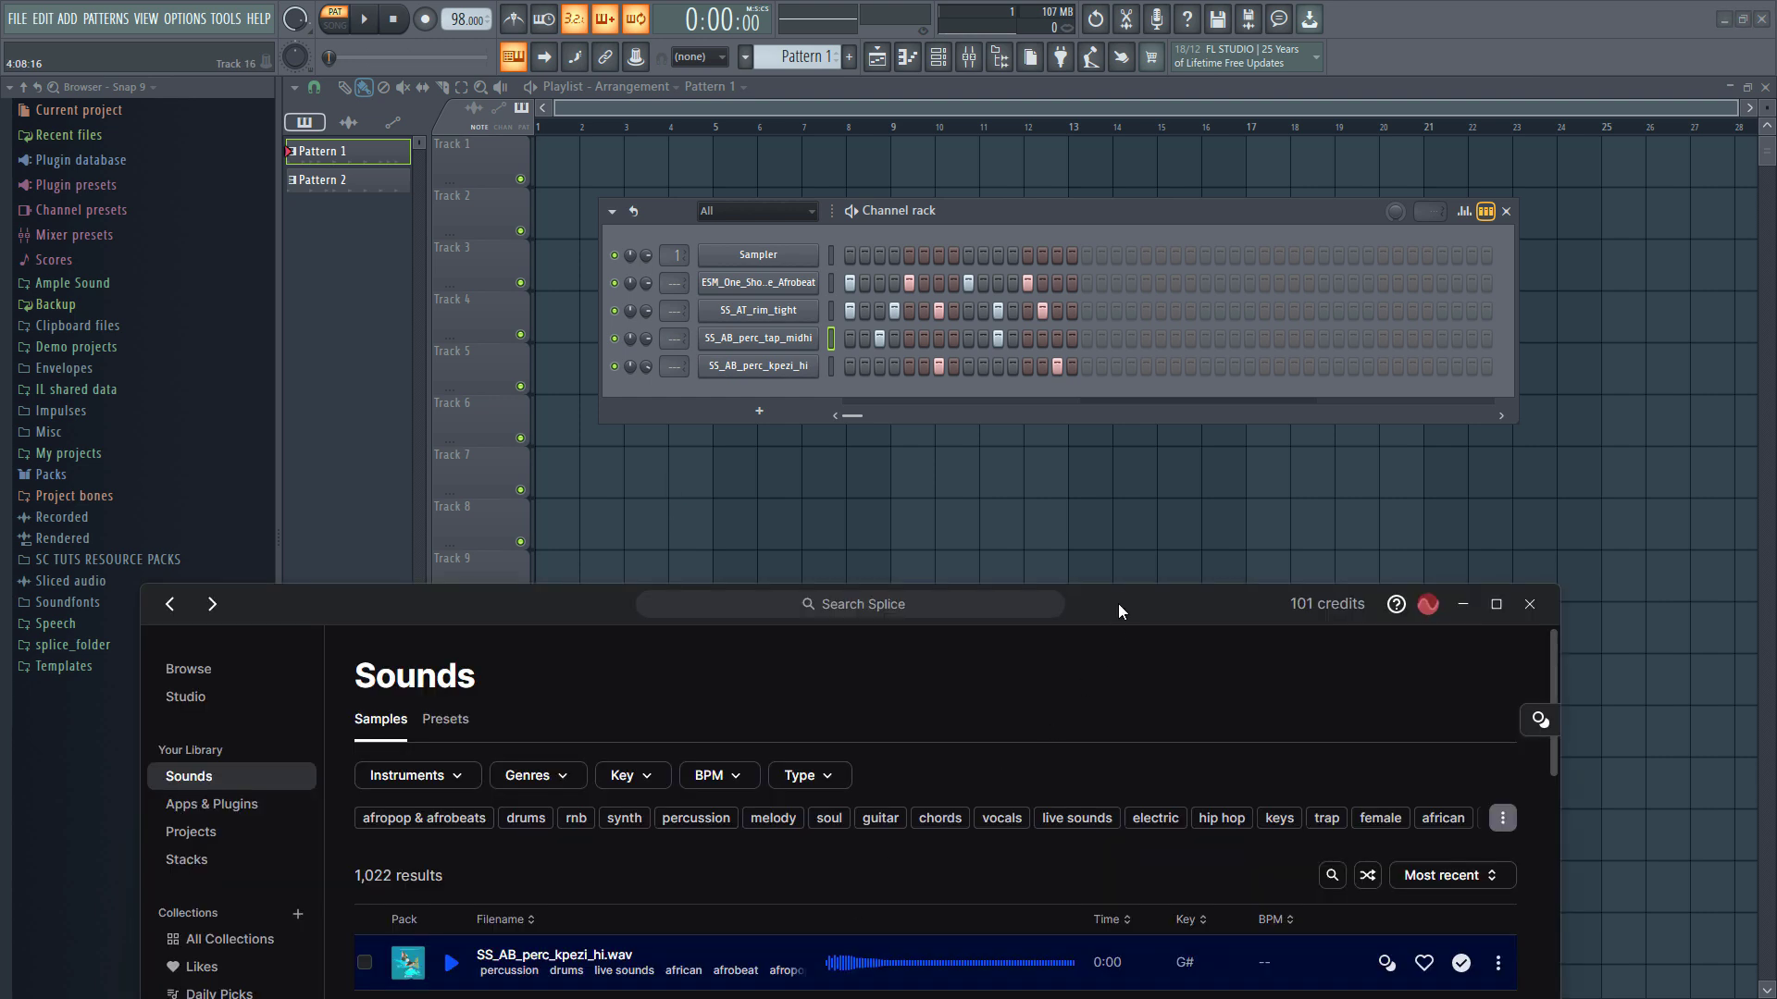
{"action": "left_click_drag", "start_coordinate": [1117, 611], "coordinate": [1241, 152]}
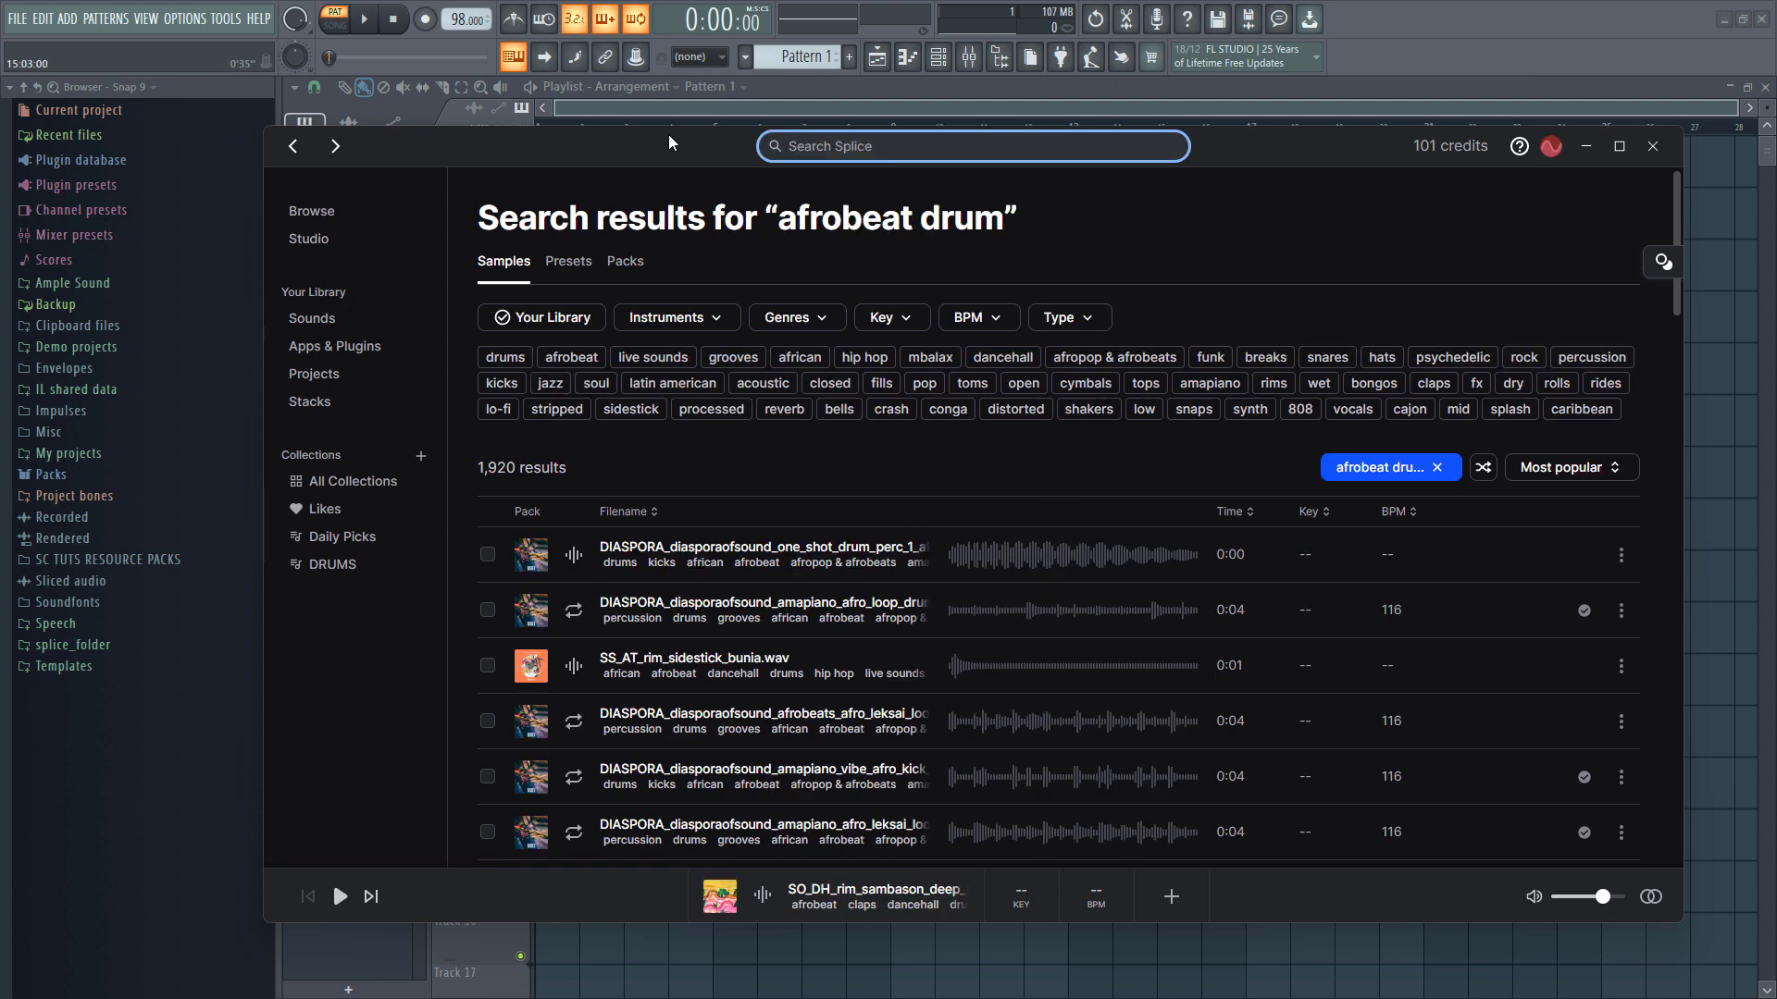
{"action": "type", "text": "rimshot"}
{"action": "key", "text": "Return"}
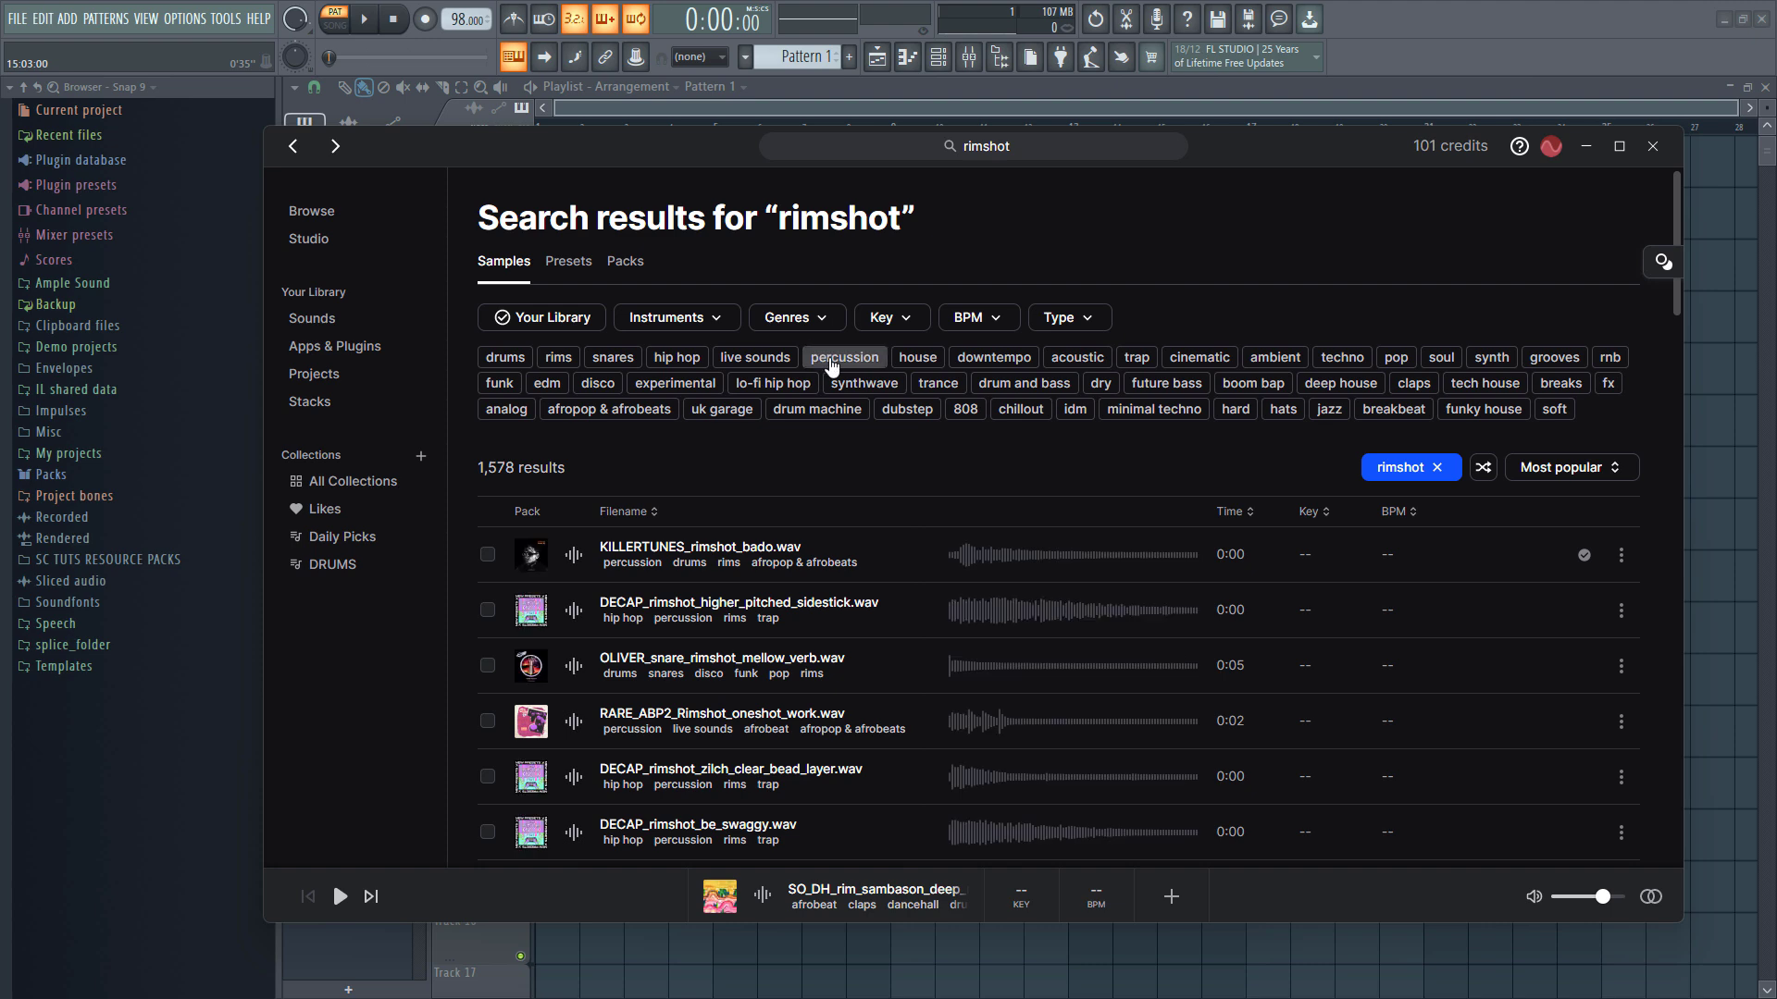
{"action": "left_click", "coordinate": [1043, 326]}
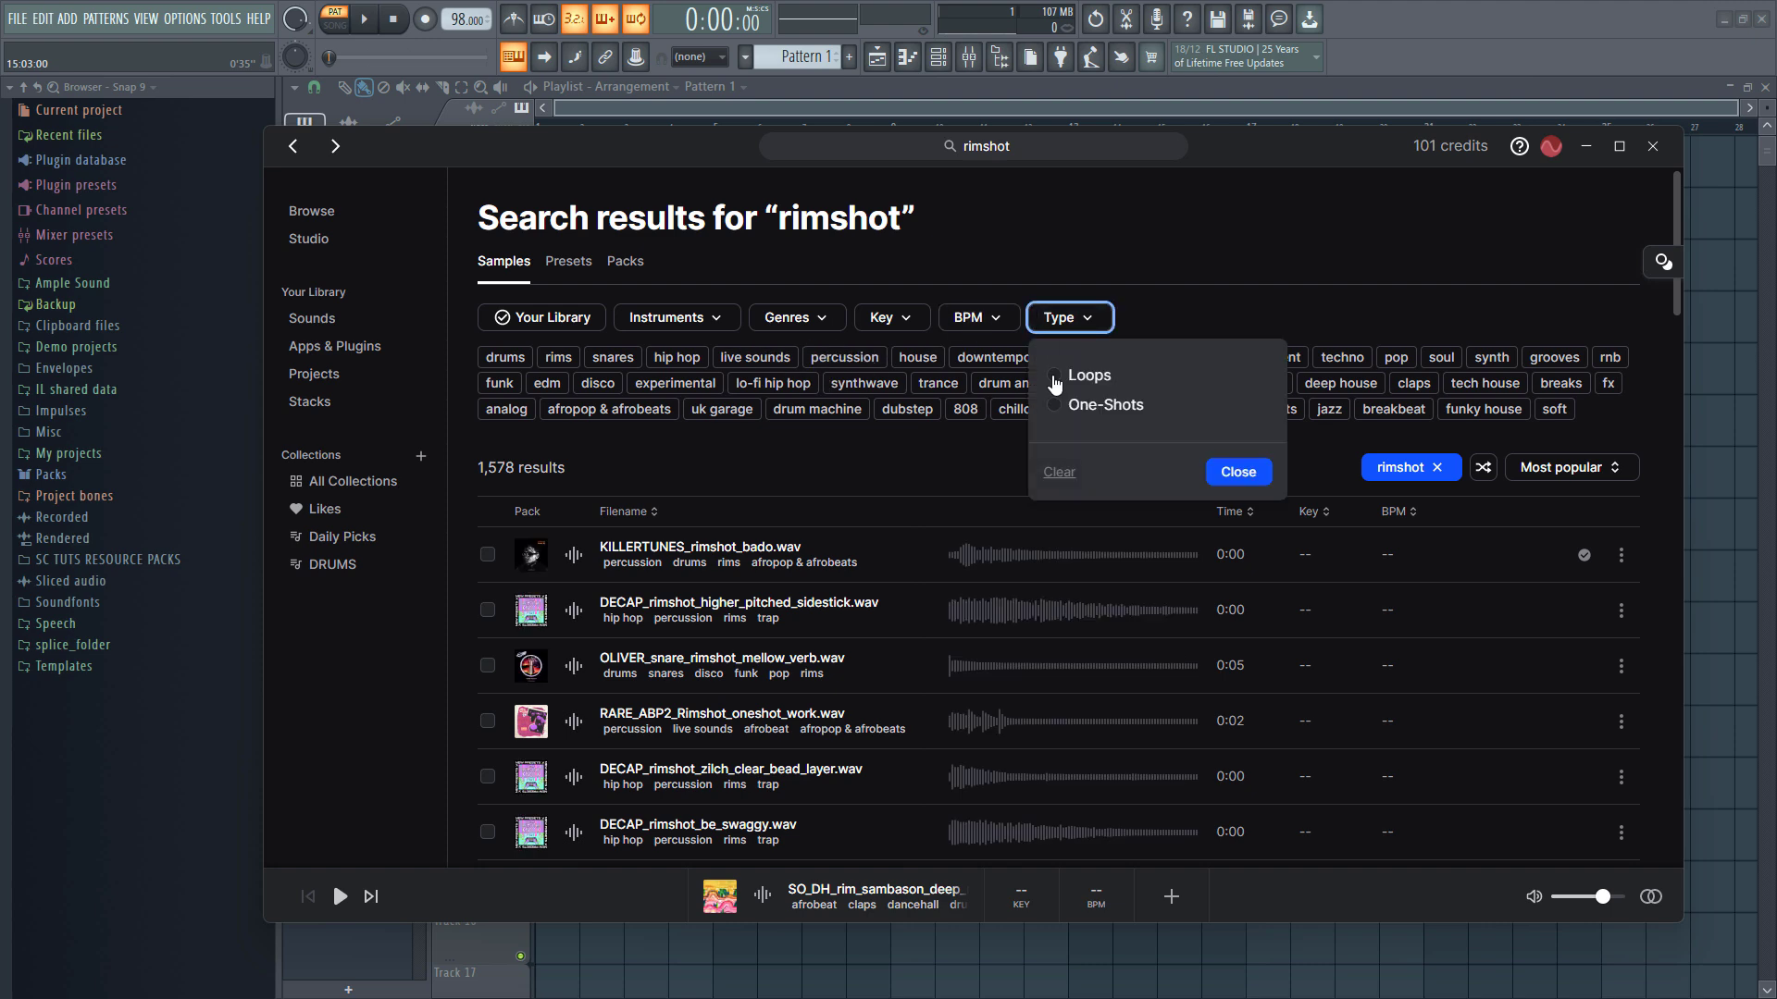
{"action": "left_click", "coordinate": [1073, 407]}
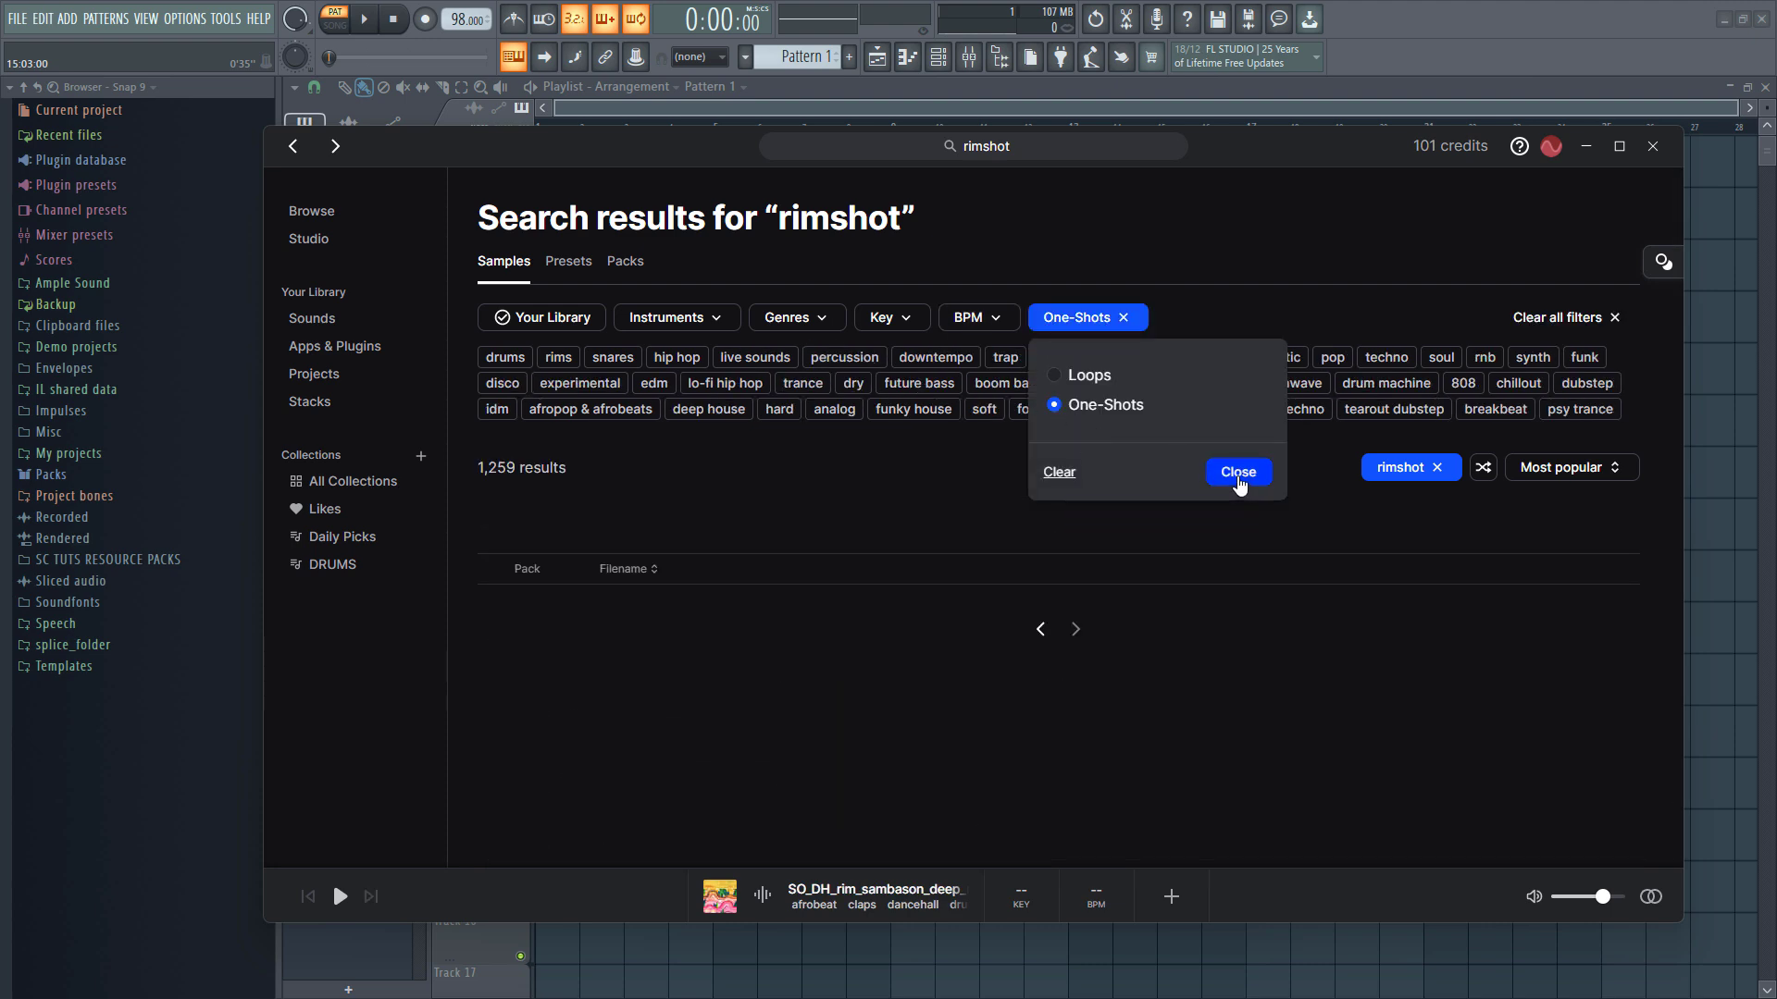
{"action": "left_click", "coordinate": [1127, 472]}
Audition the rimshot one-shots down the Splice results, from KILLERTUNES_rimshot_bado.wav to TS_PAUL_MABURY_rimshot_one_shot_hiphop_clicks.
{"action": "left_click", "coordinate": [574, 555]}
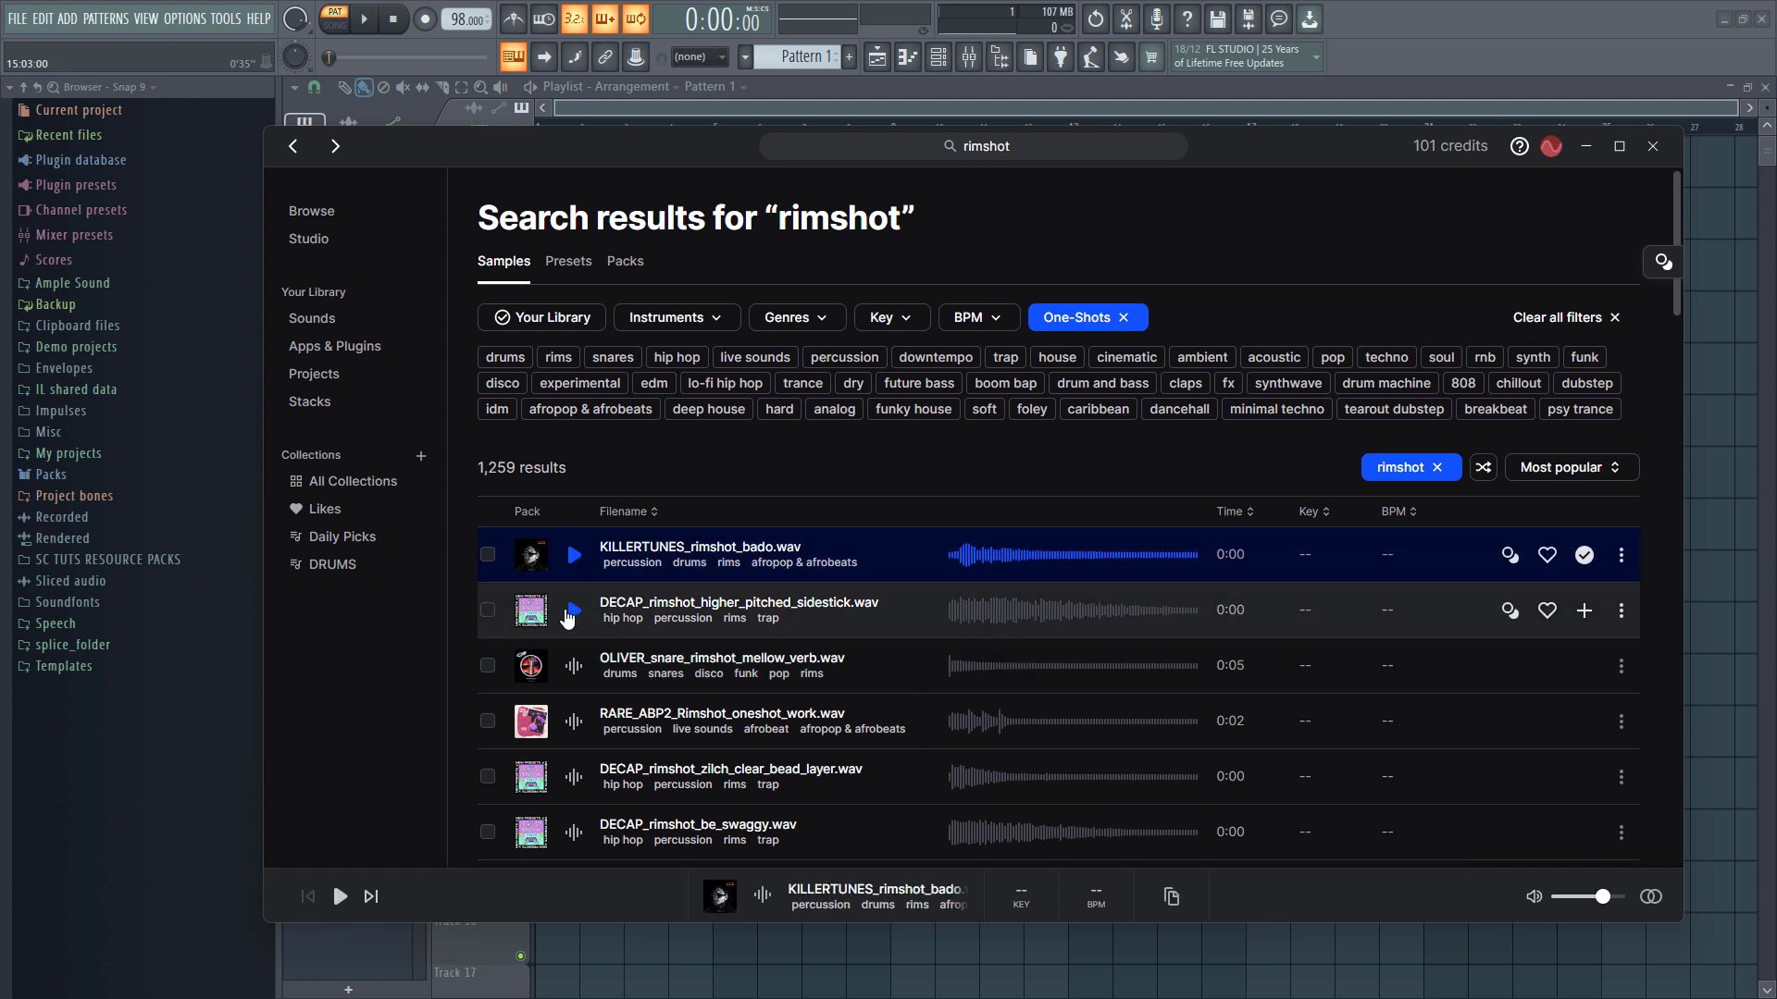
{"action": "left_click", "coordinate": [570, 626]}
{"action": "left_click", "coordinate": [574, 666]}
{"action": "left_click", "coordinate": [574, 722]}
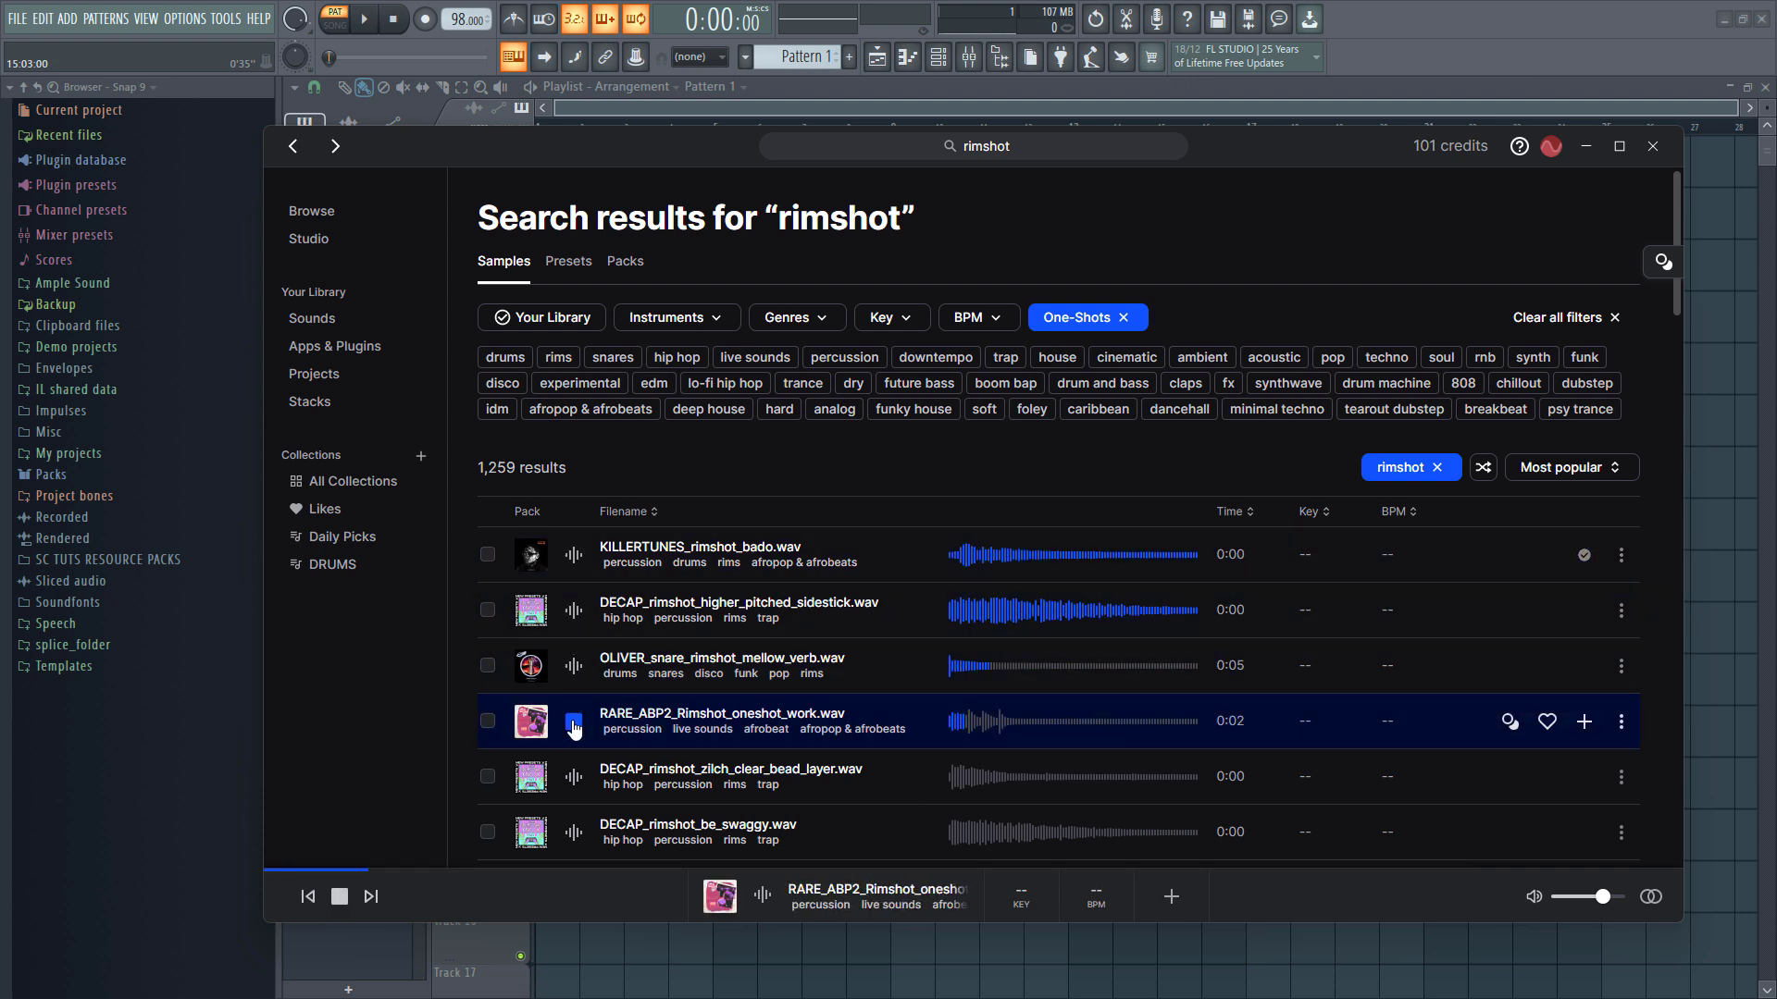
{"action": "scroll", "coordinate": [574, 712], "scroll_direction": "down", "scroll_amount": 1}
{"action": "left_click", "coordinate": [574, 694]}
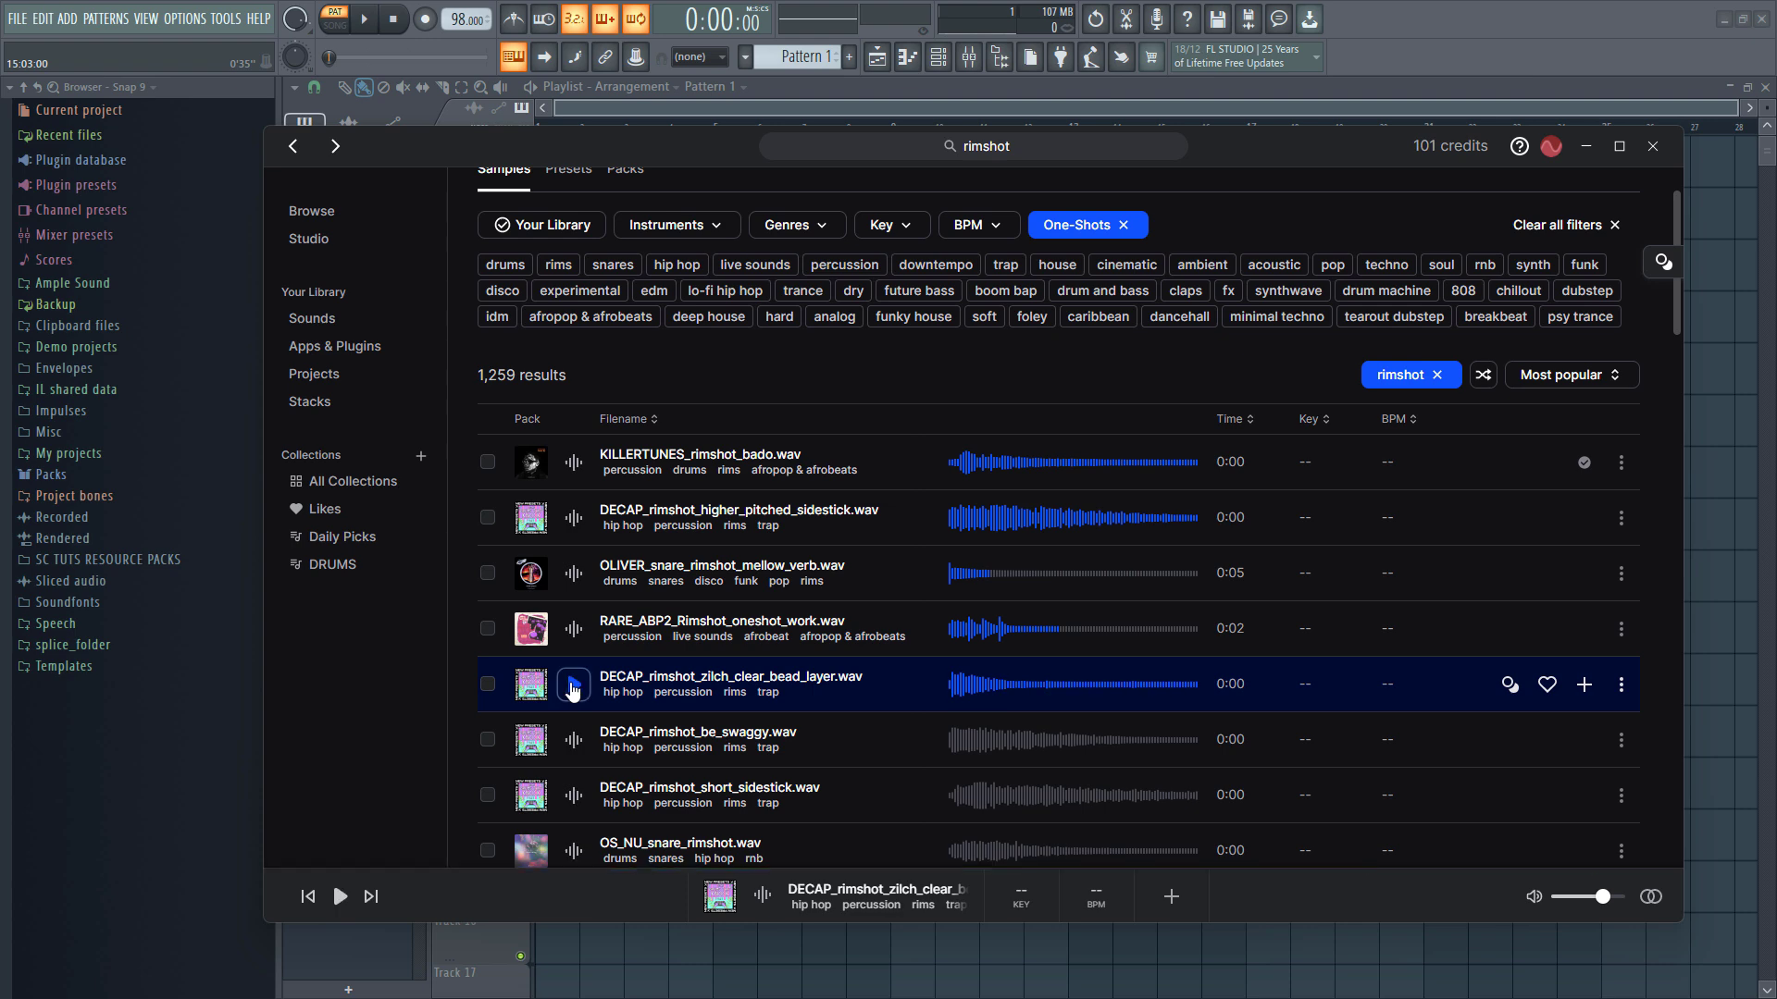
{"action": "left_click", "coordinate": [574, 740]}
{"action": "scroll", "coordinate": [574, 739], "scroll_direction": "down", "scroll_amount": 1}
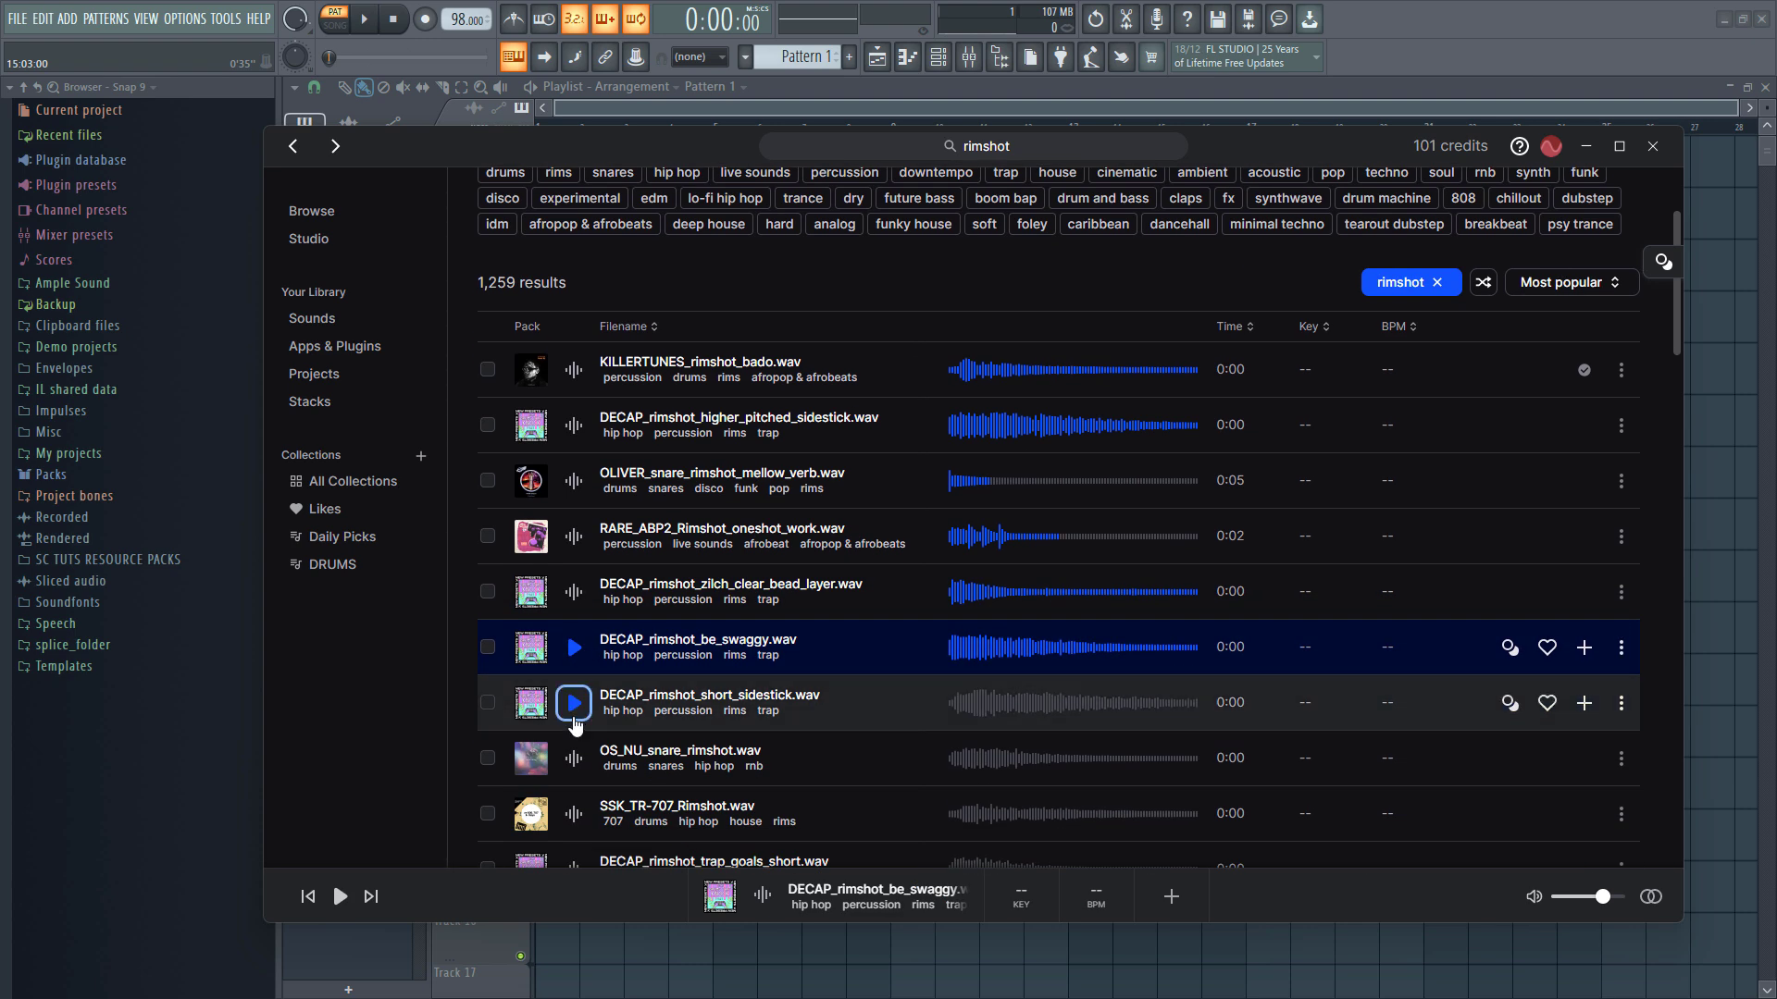
{"action": "left_click", "coordinate": [574, 702]}
{"action": "left_click", "coordinate": [574, 759]}
{"action": "scroll", "coordinate": [573, 759], "scroll_direction": "down", "scroll_amount": 3}
{"action": "left_click", "coordinate": [574, 592]}
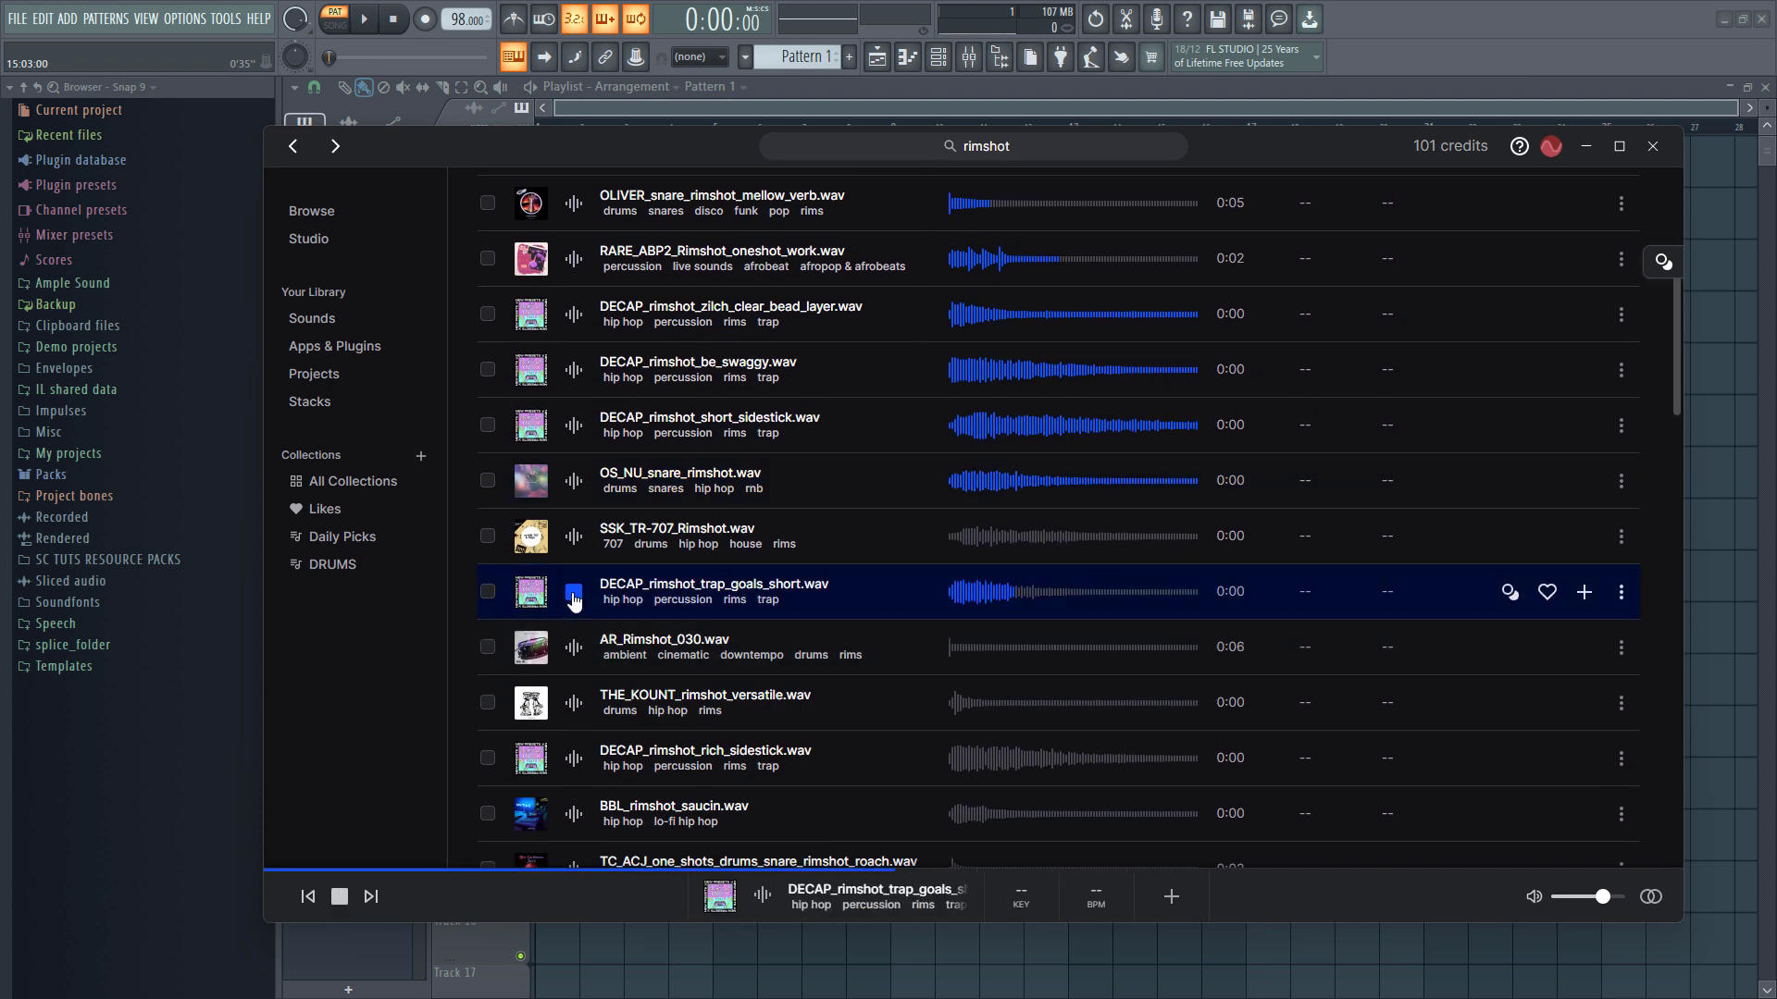
{"action": "left_click", "coordinate": [576, 651]}
{"action": "left_click", "coordinate": [576, 702]}
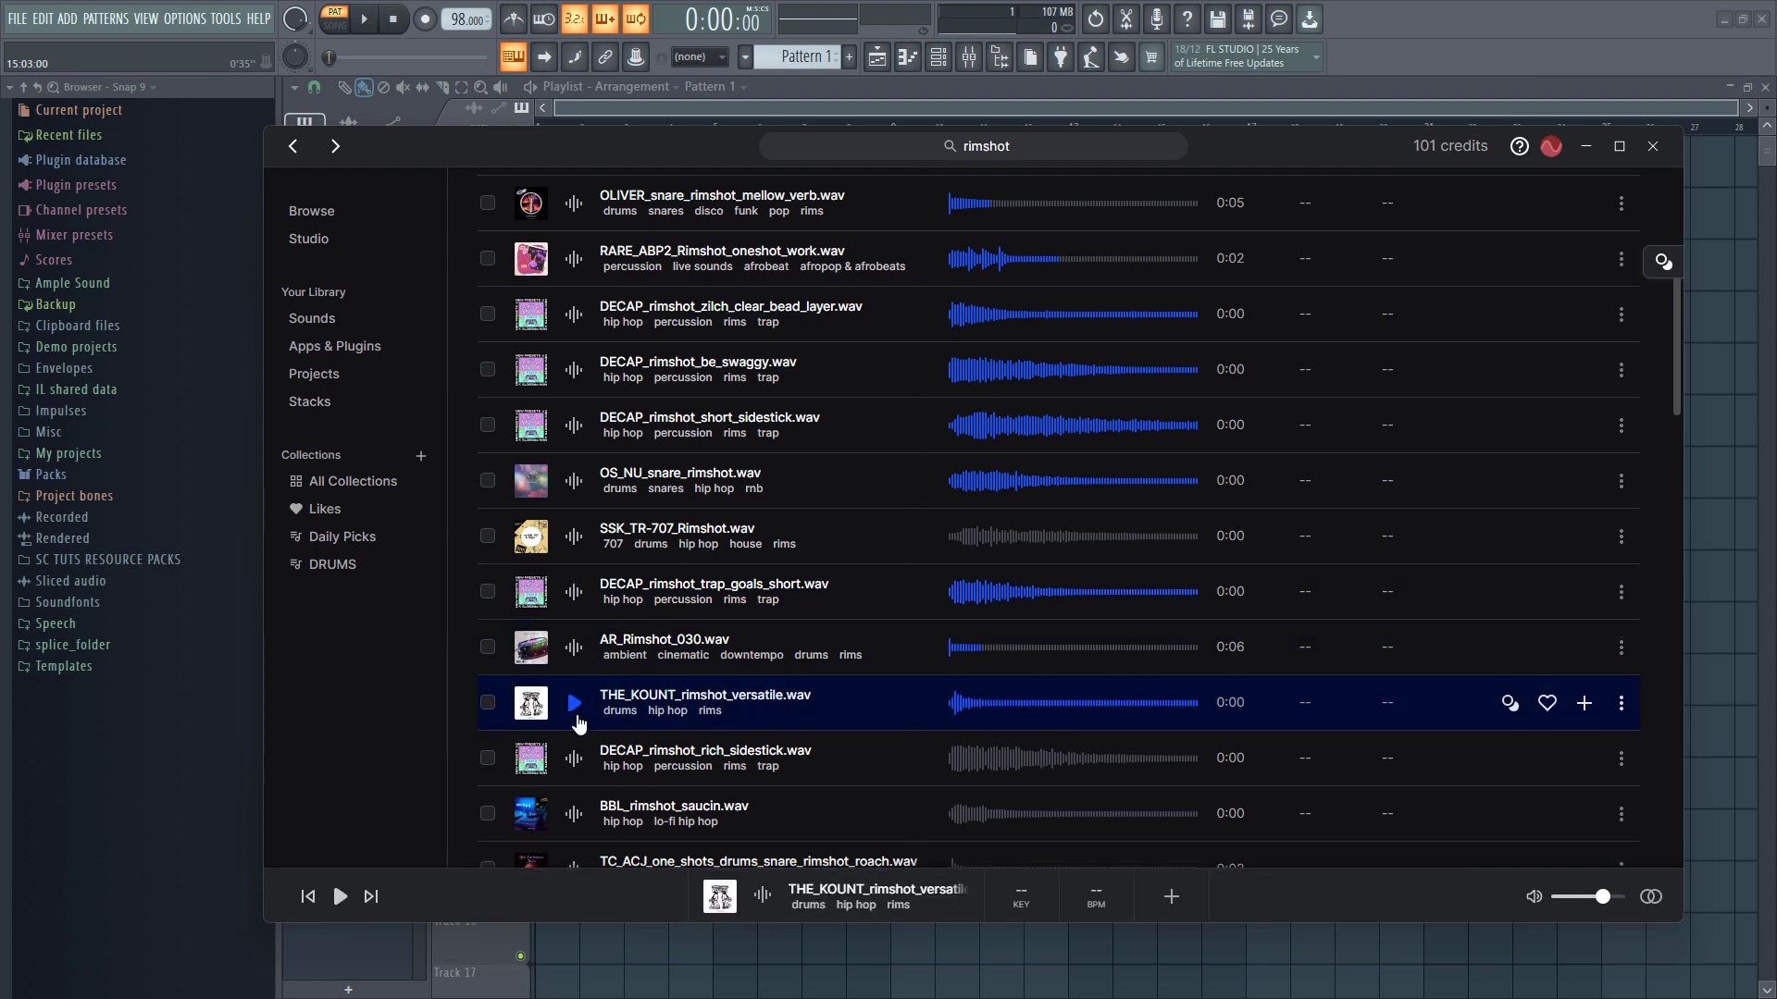
{"action": "left_click", "coordinate": [574, 815]}
{"action": "scroll", "coordinate": [573, 814], "scroll_direction": "down", "scroll_amount": 5}
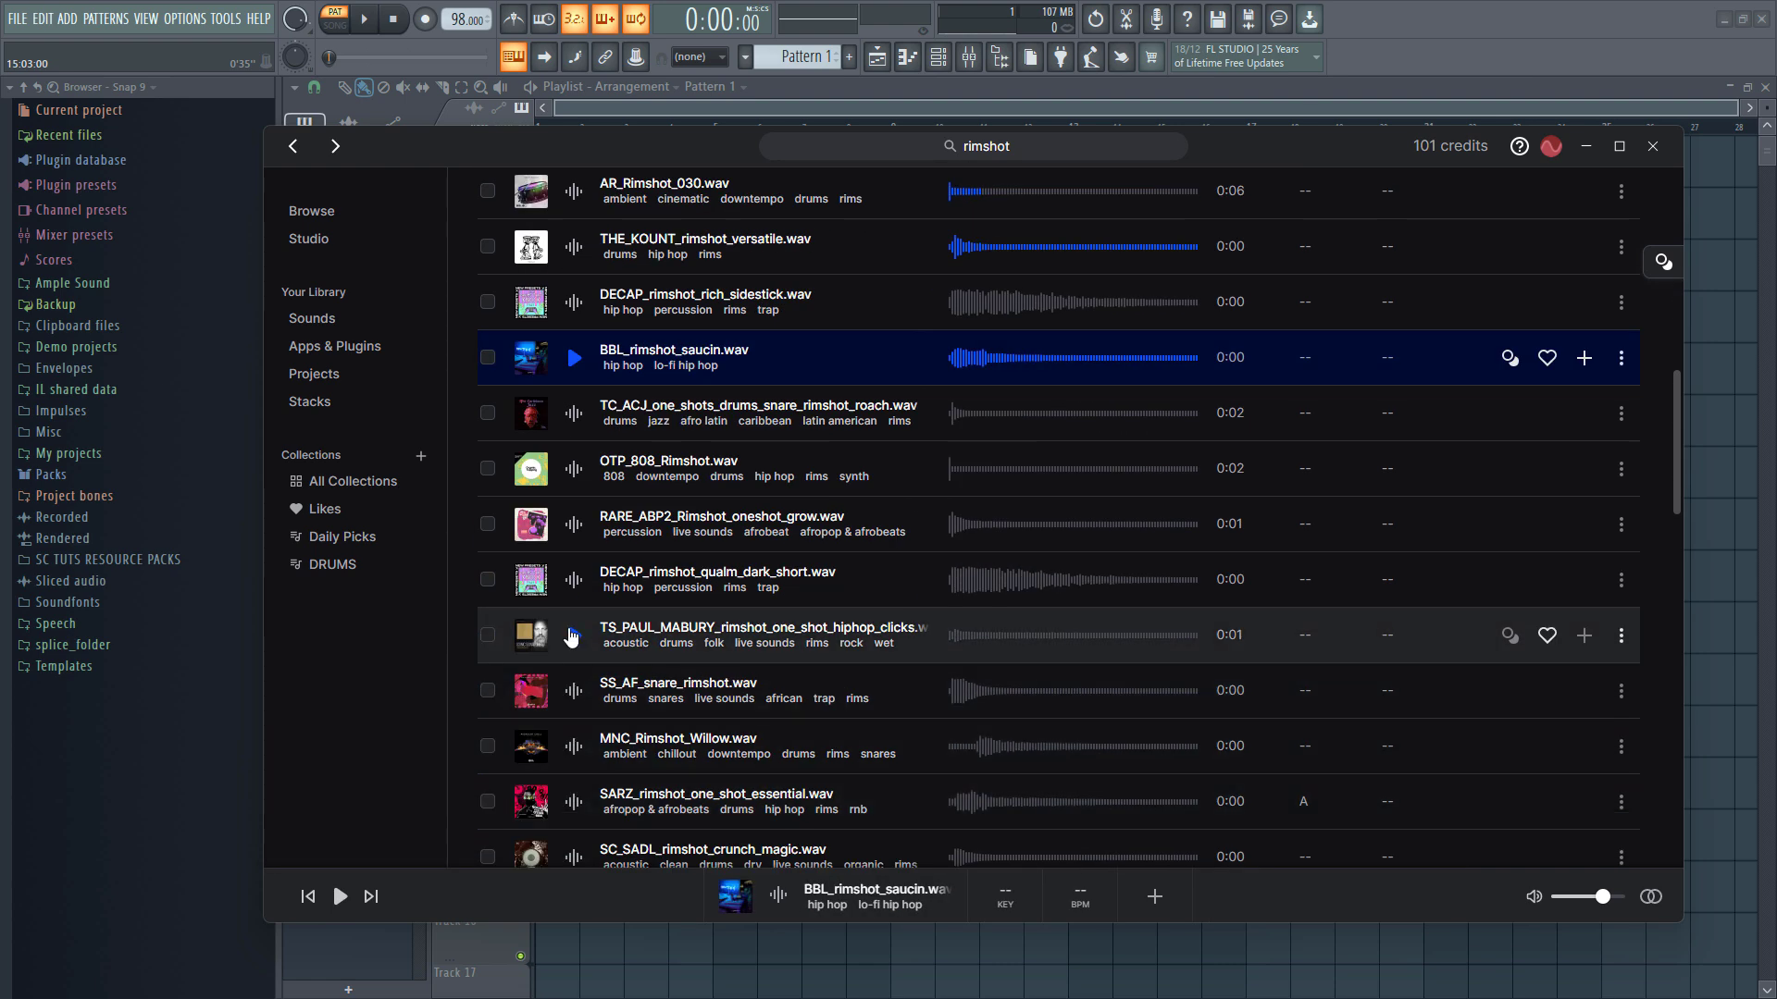
{"action": "left_click", "coordinate": [573, 634]}
Preview SARZ_rimshot_one_shot_essential.wav, download it from Splice and load it as a new channel in FL Studio's Channel rack.
{"action": "left_click", "coordinate": [574, 802]}
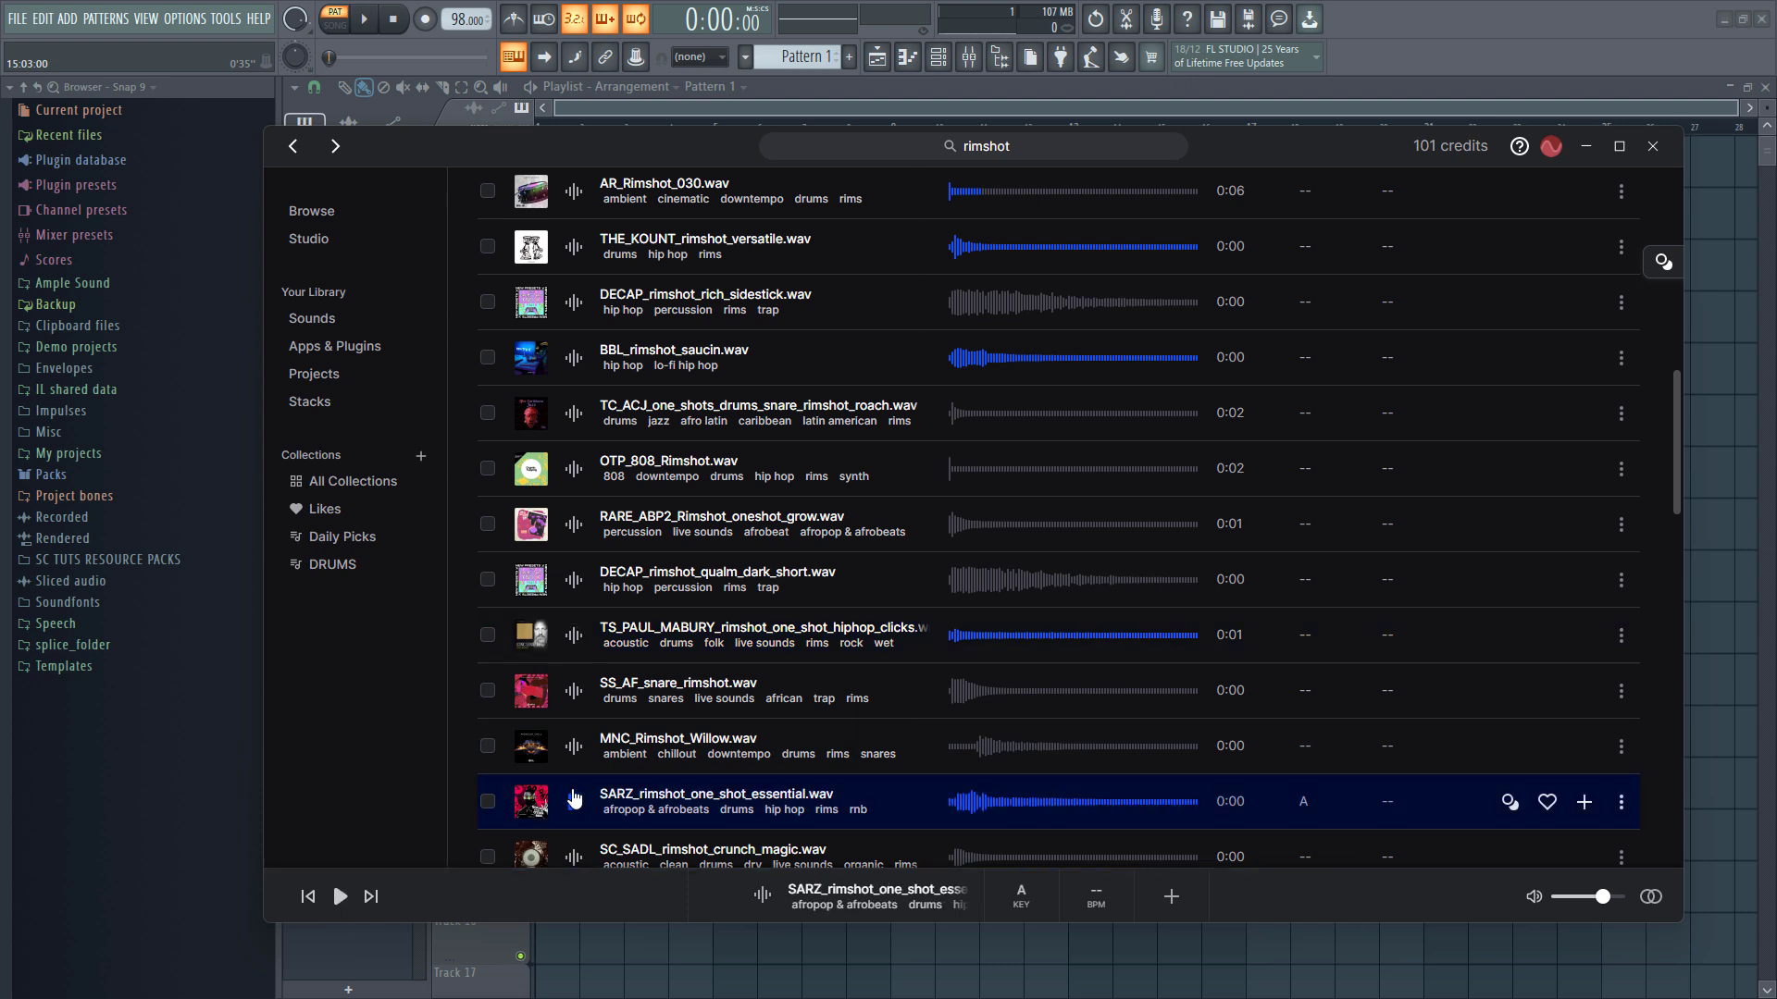
{"action": "scroll", "coordinate": [569, 724], "scroll_direction": "down", "scroll_amount": 1}
{"action": "left_click", "coordinate": [570, 713]}
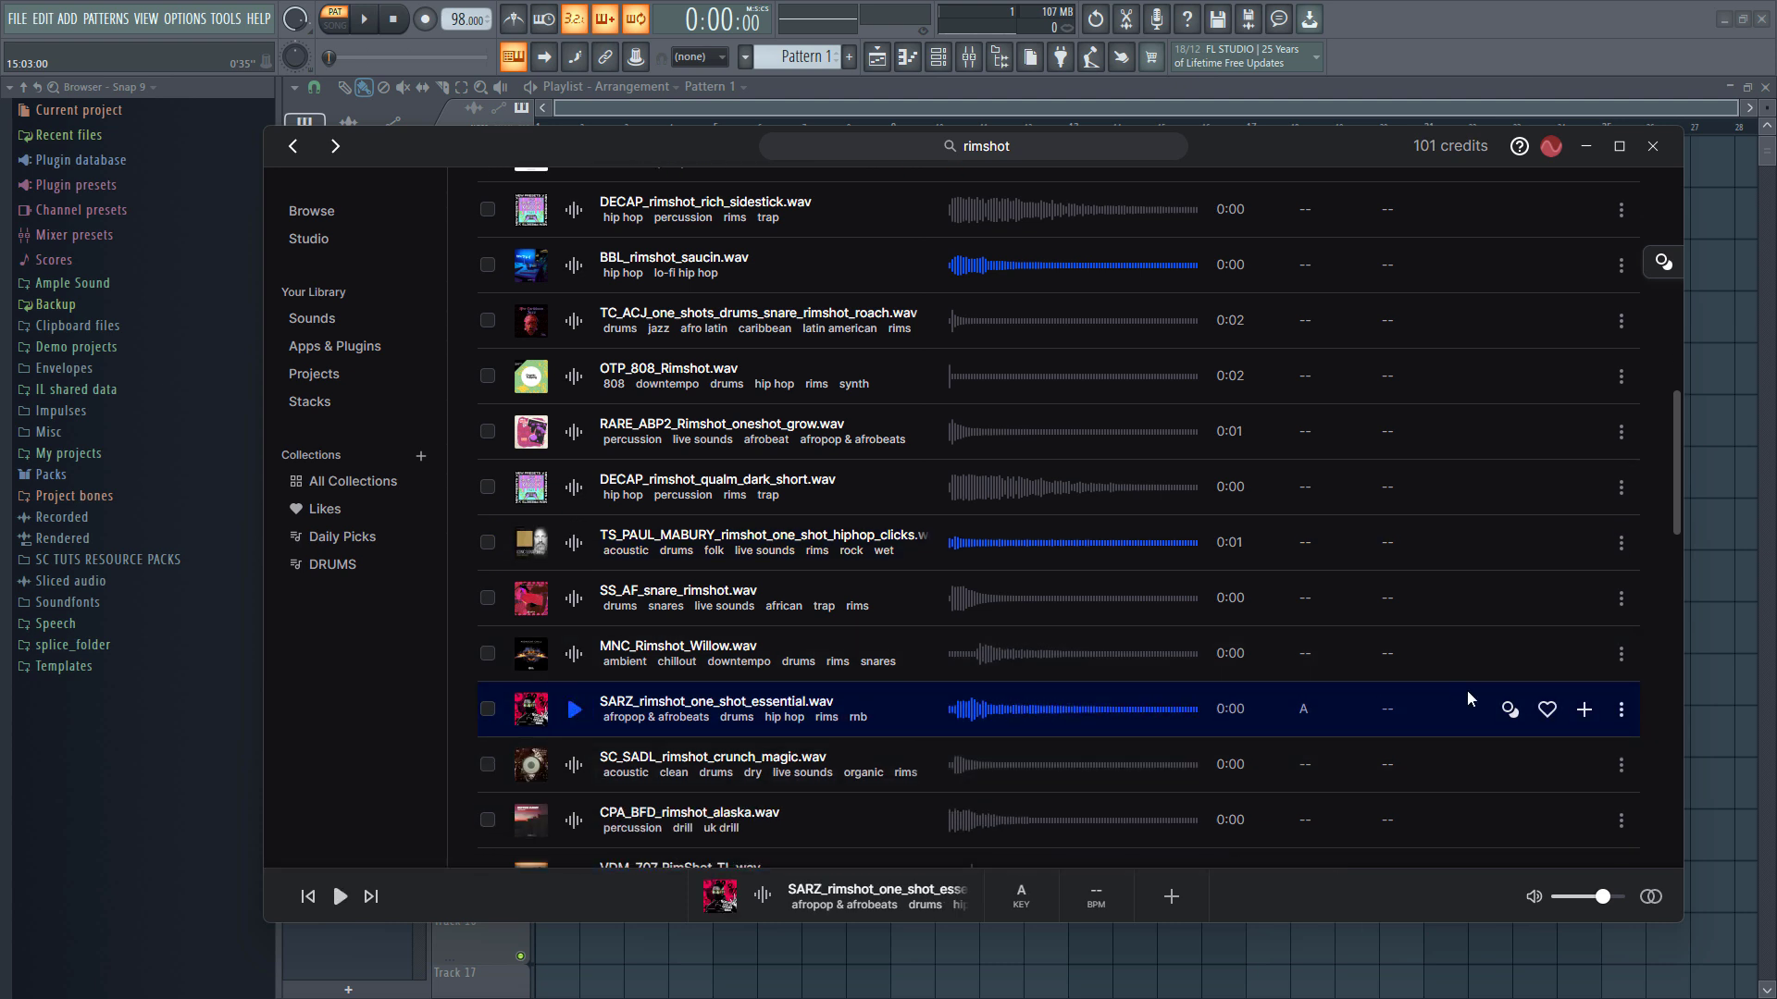
{"action": "left_click", "coordinate": [1584, 709]}
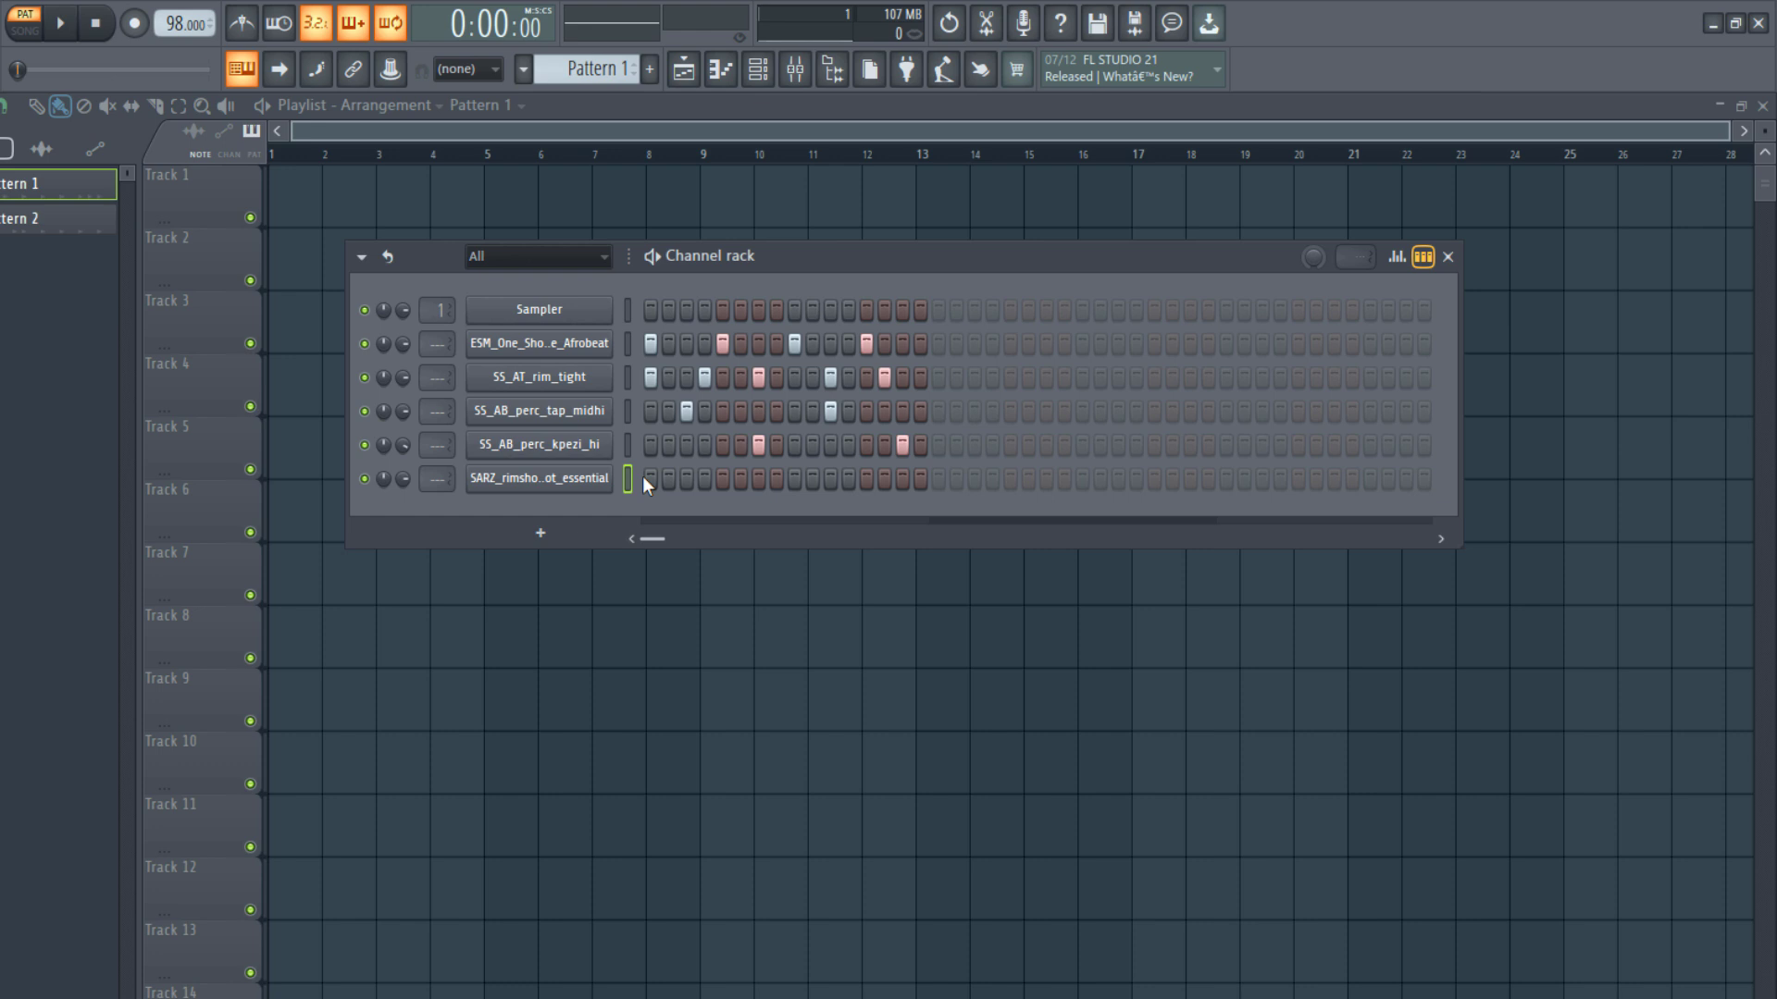
Copy the SS_AT_rim_tight steps in Pattern 1 and paste them into the SARZ_rimshot_one_shot_essential channel.
{"action": "right_click", "coordinate": [555, 380]}
{"action": "left_click", "coordinate": [859, 401]}
{"action": "right_click", "coordinate": [578, 488]}
{"action": "left_click", "coordinate": [853, 522]}
{"action": "right_click", "coordinate": [606, 377]}
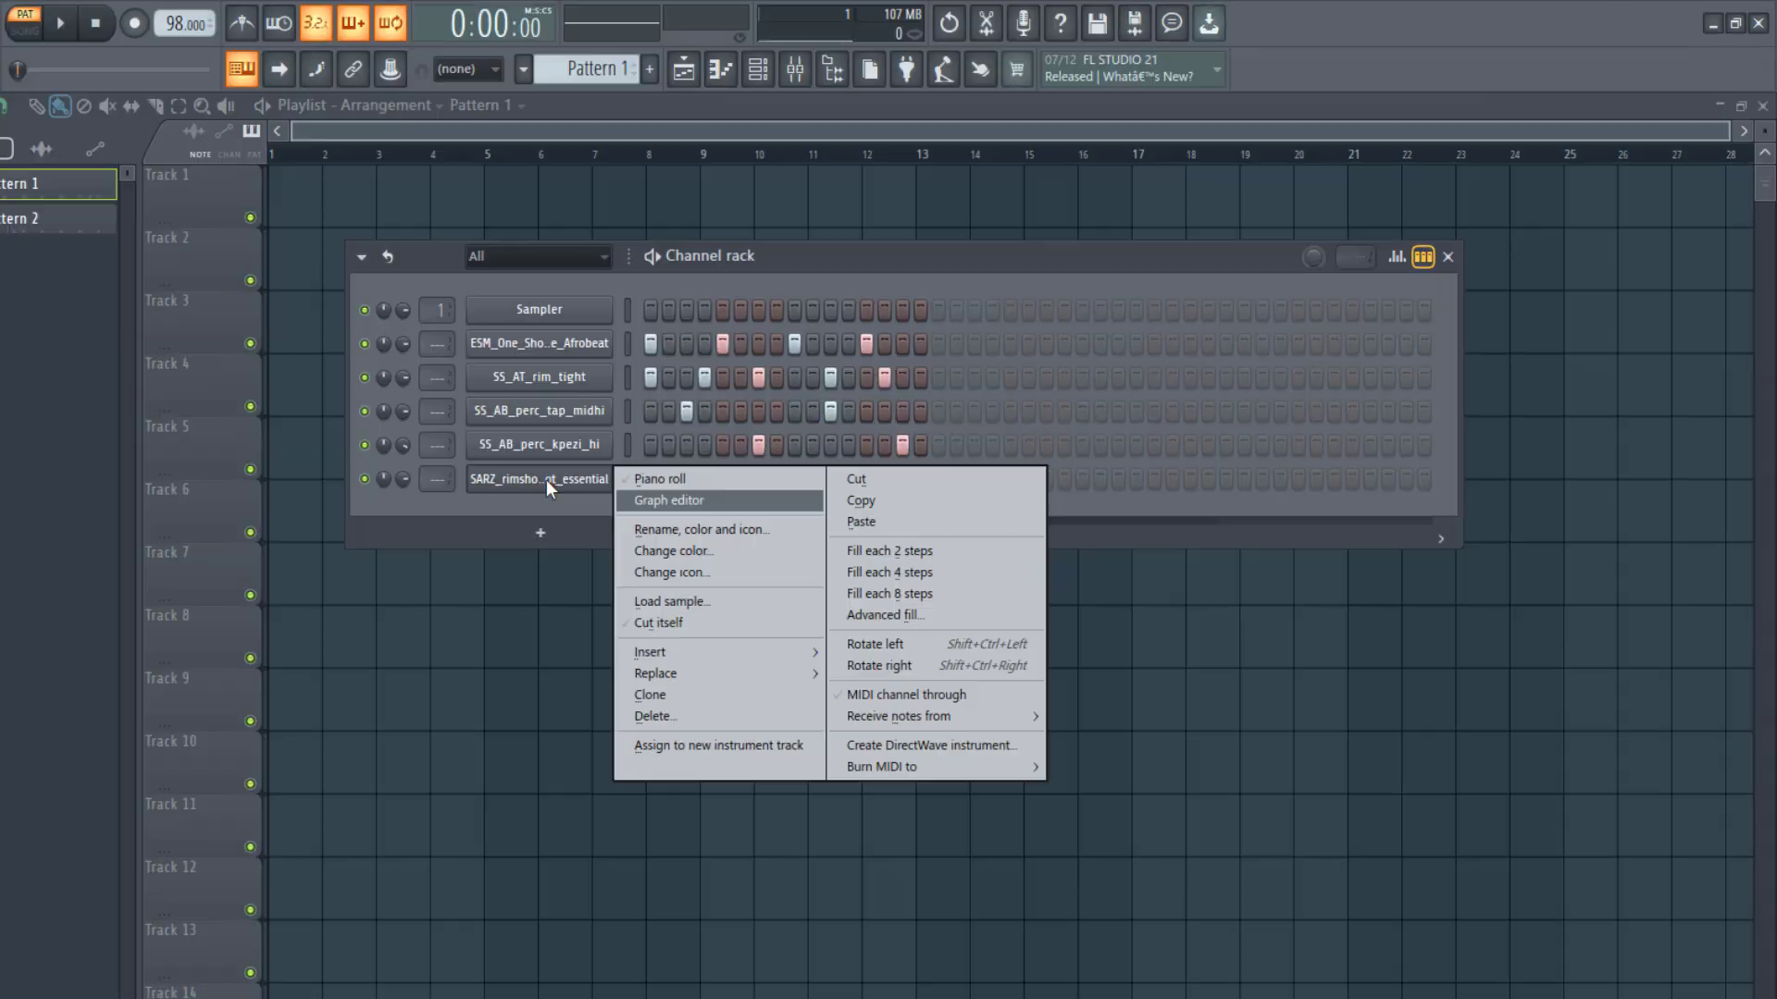
{"action": "left_click", "coordinate": [565, 507]}
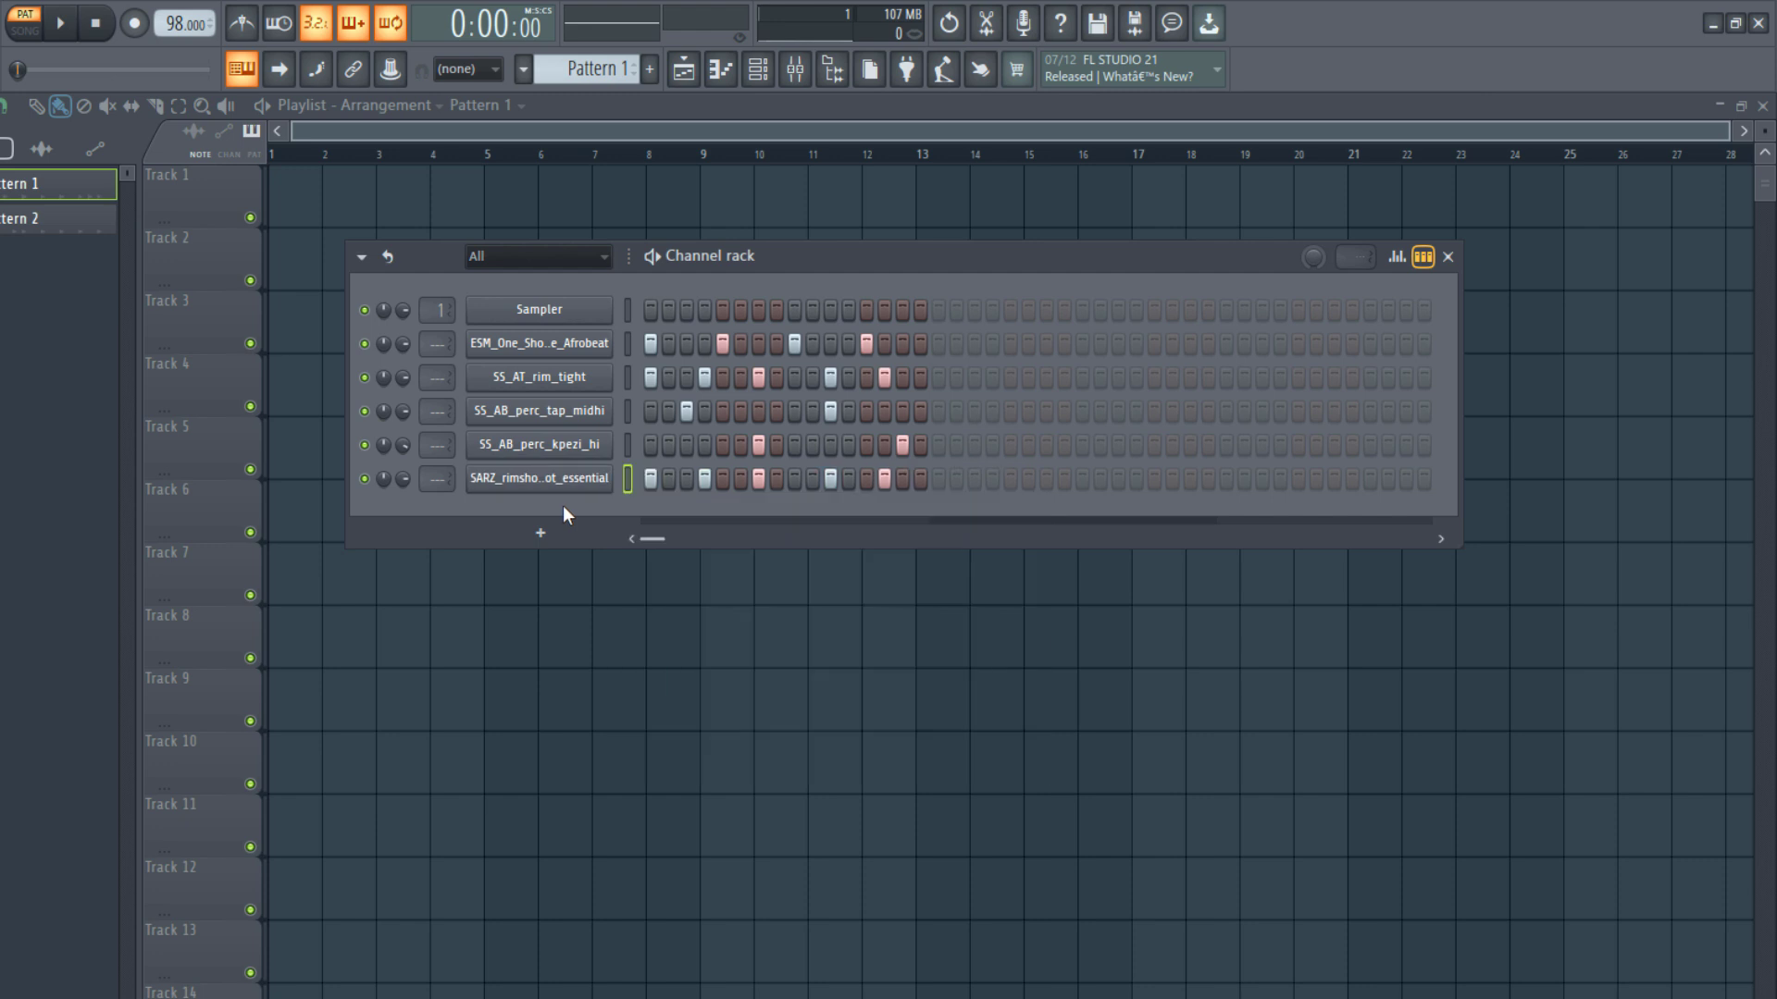
Play Pattern 1 with the SARZ rimshot channel muted and unmuted to compare the layered rim sound.
{"action": "key", "text": "space"}
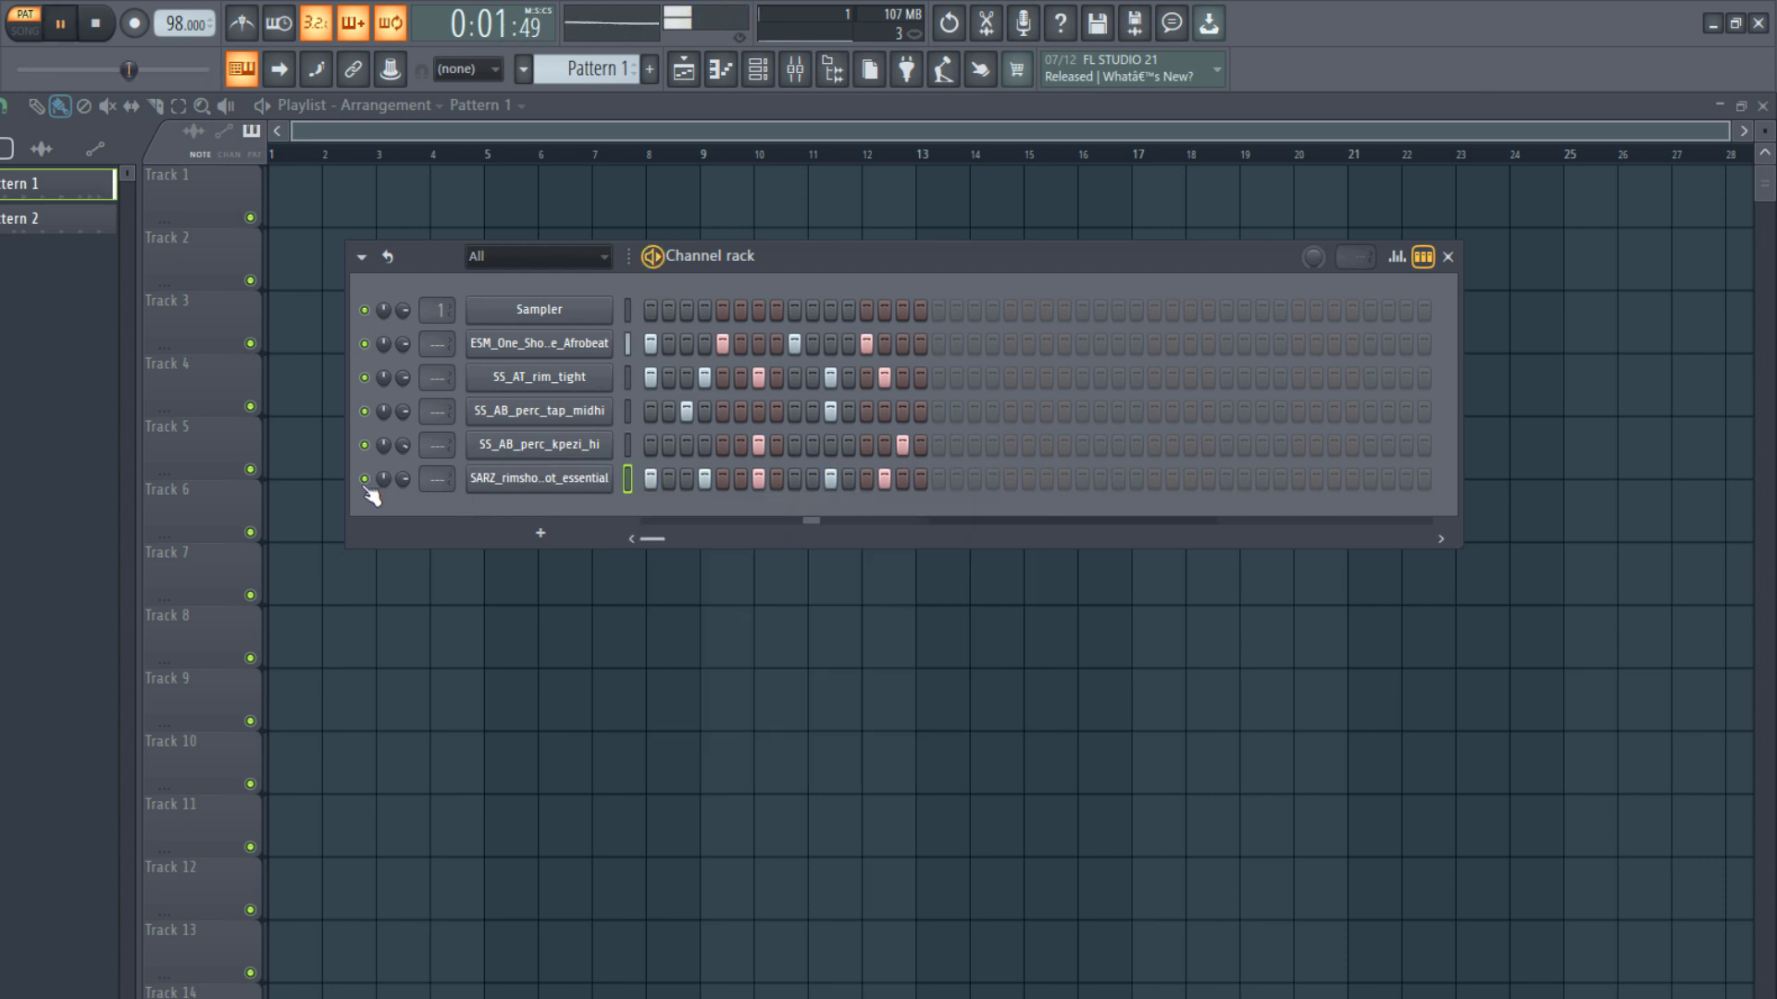
{"action": "key", "text": "space"}
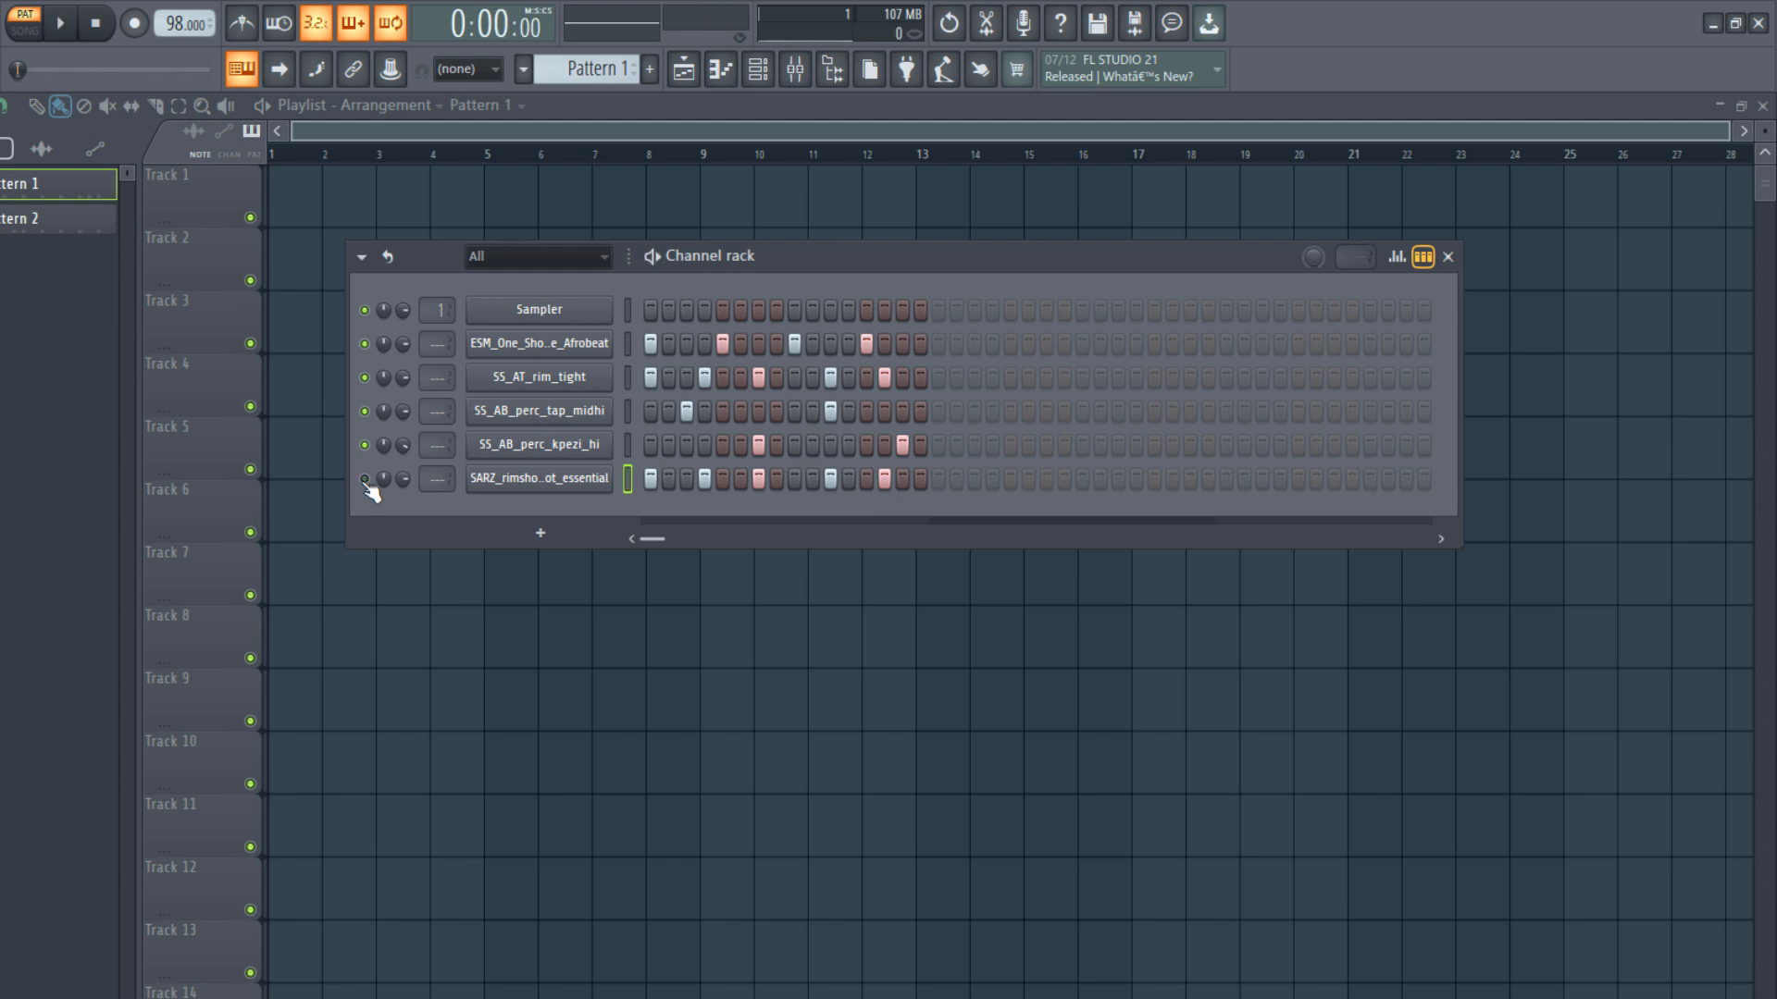
{"action": "key", "text": "space"}
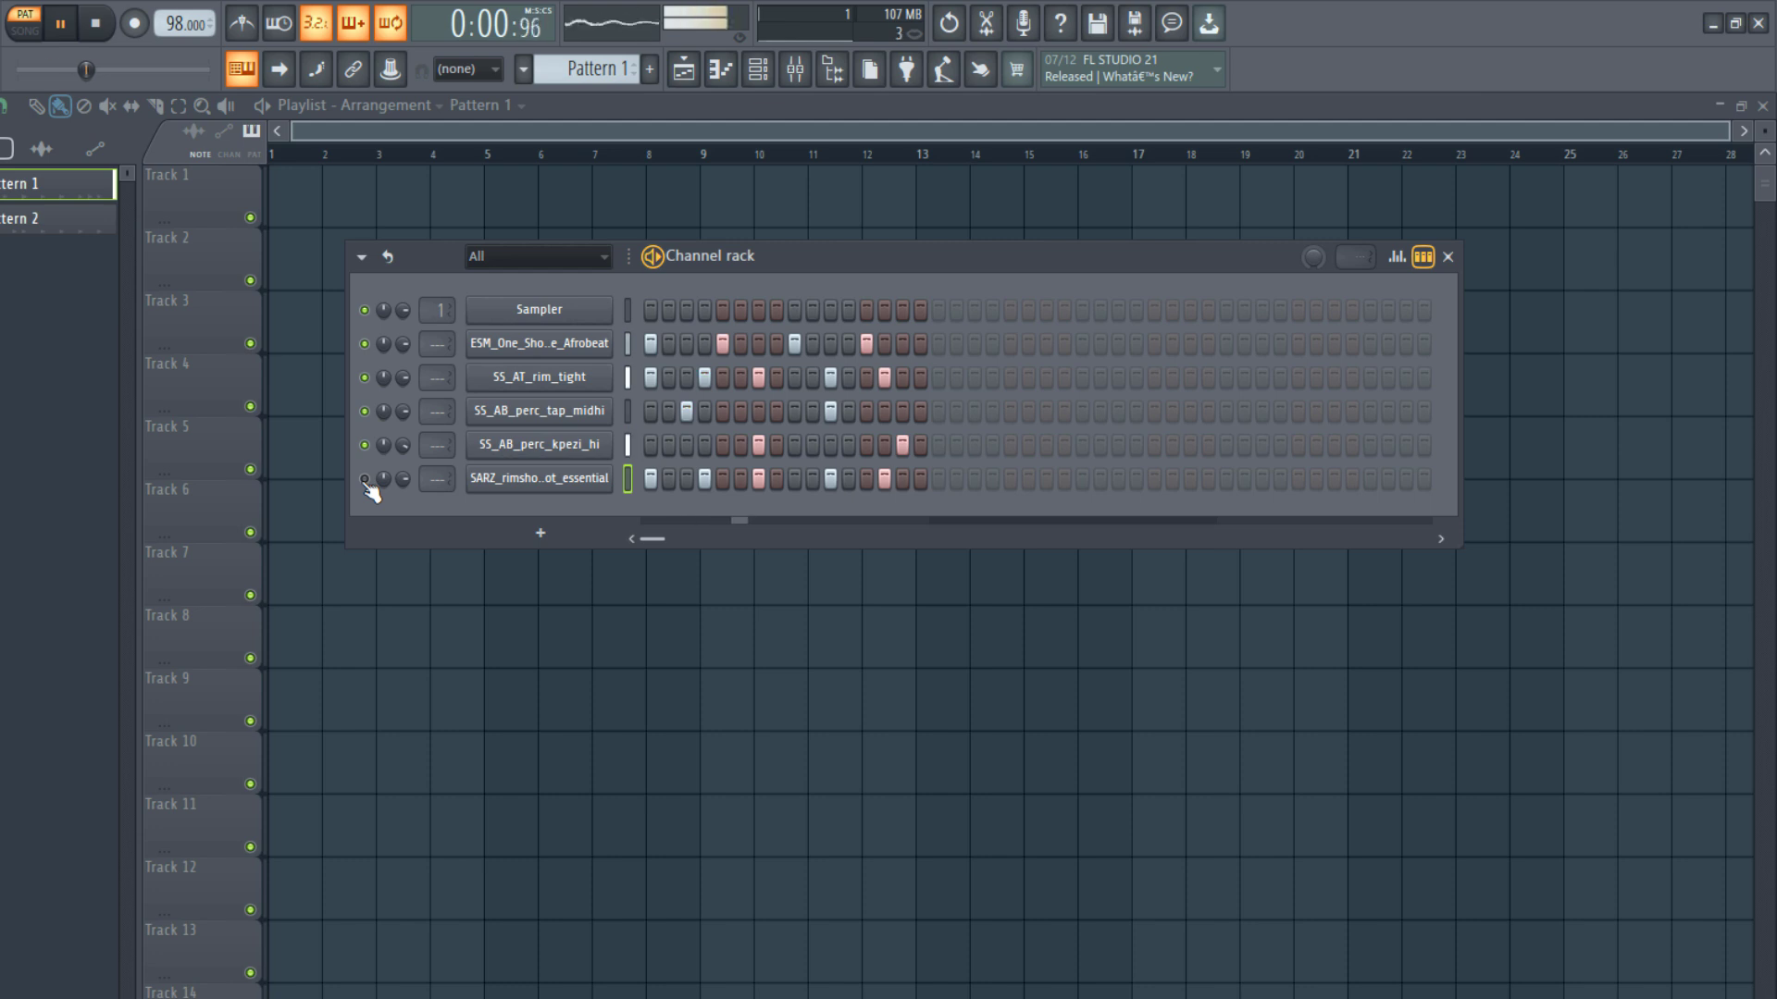
{"action": "key", "text": "space"}
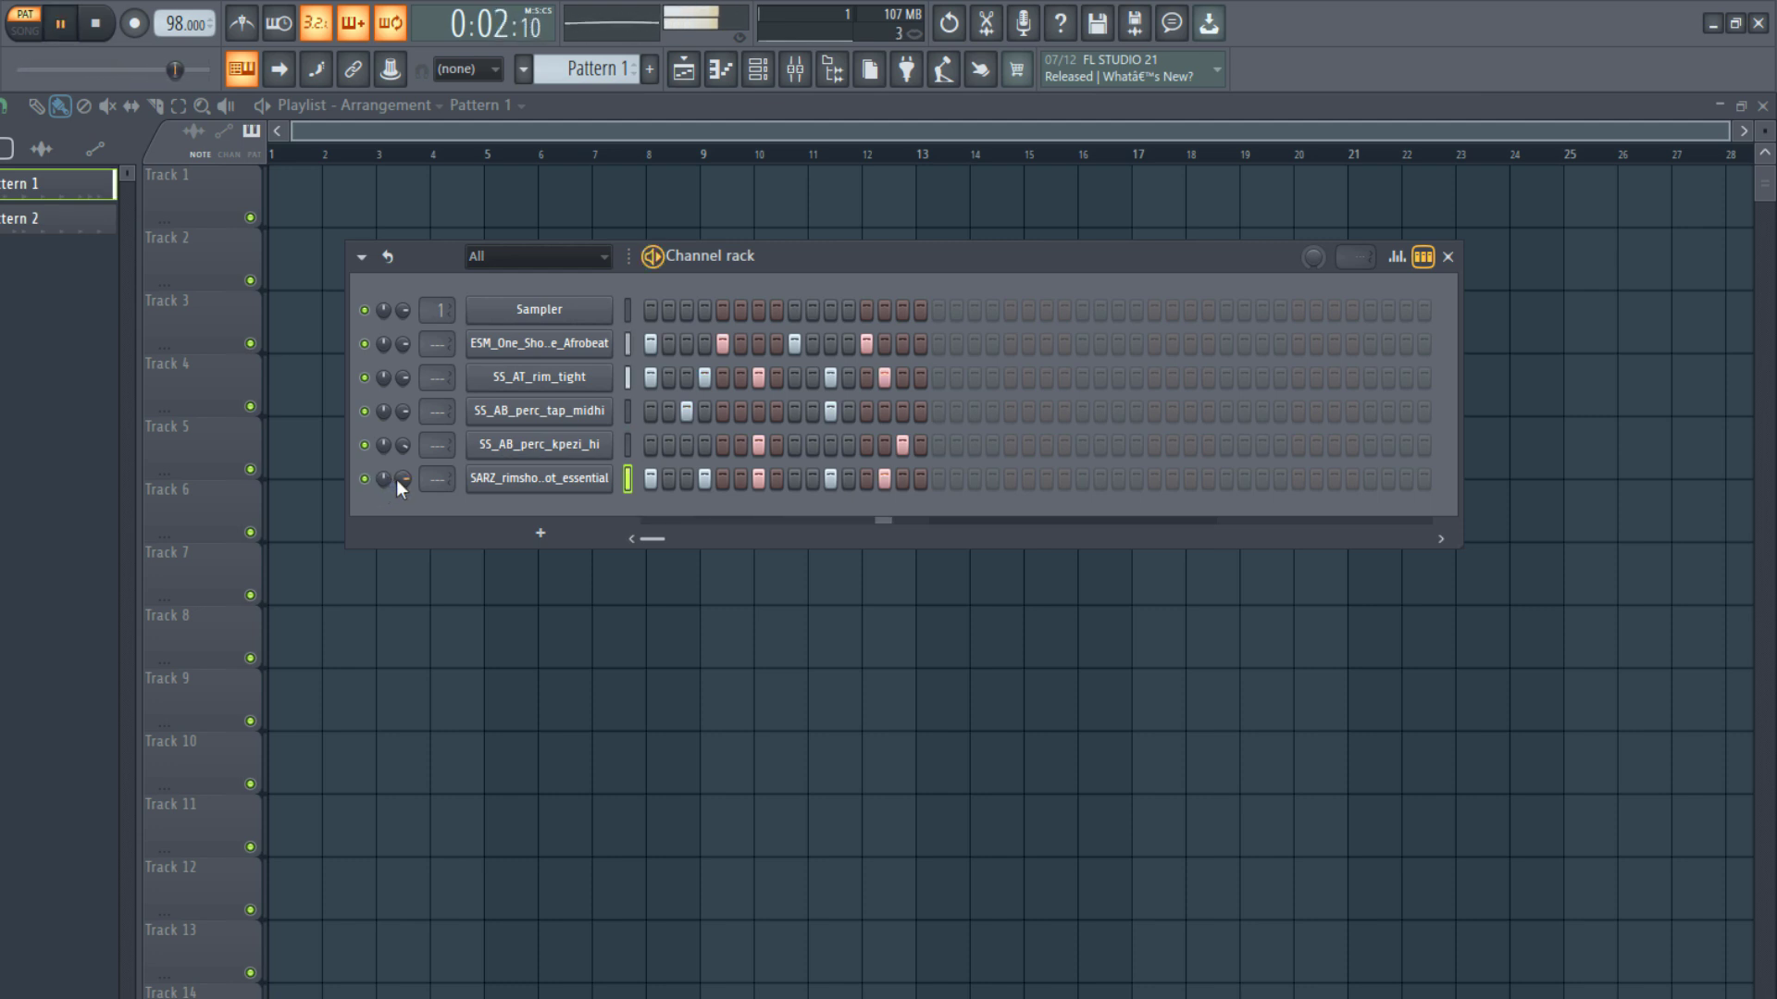
Slightly lower the SS_AT_rim_tight channel's volume during Pattern 1 playback and stop the pattern.
{"action": "key", "text": "space"}
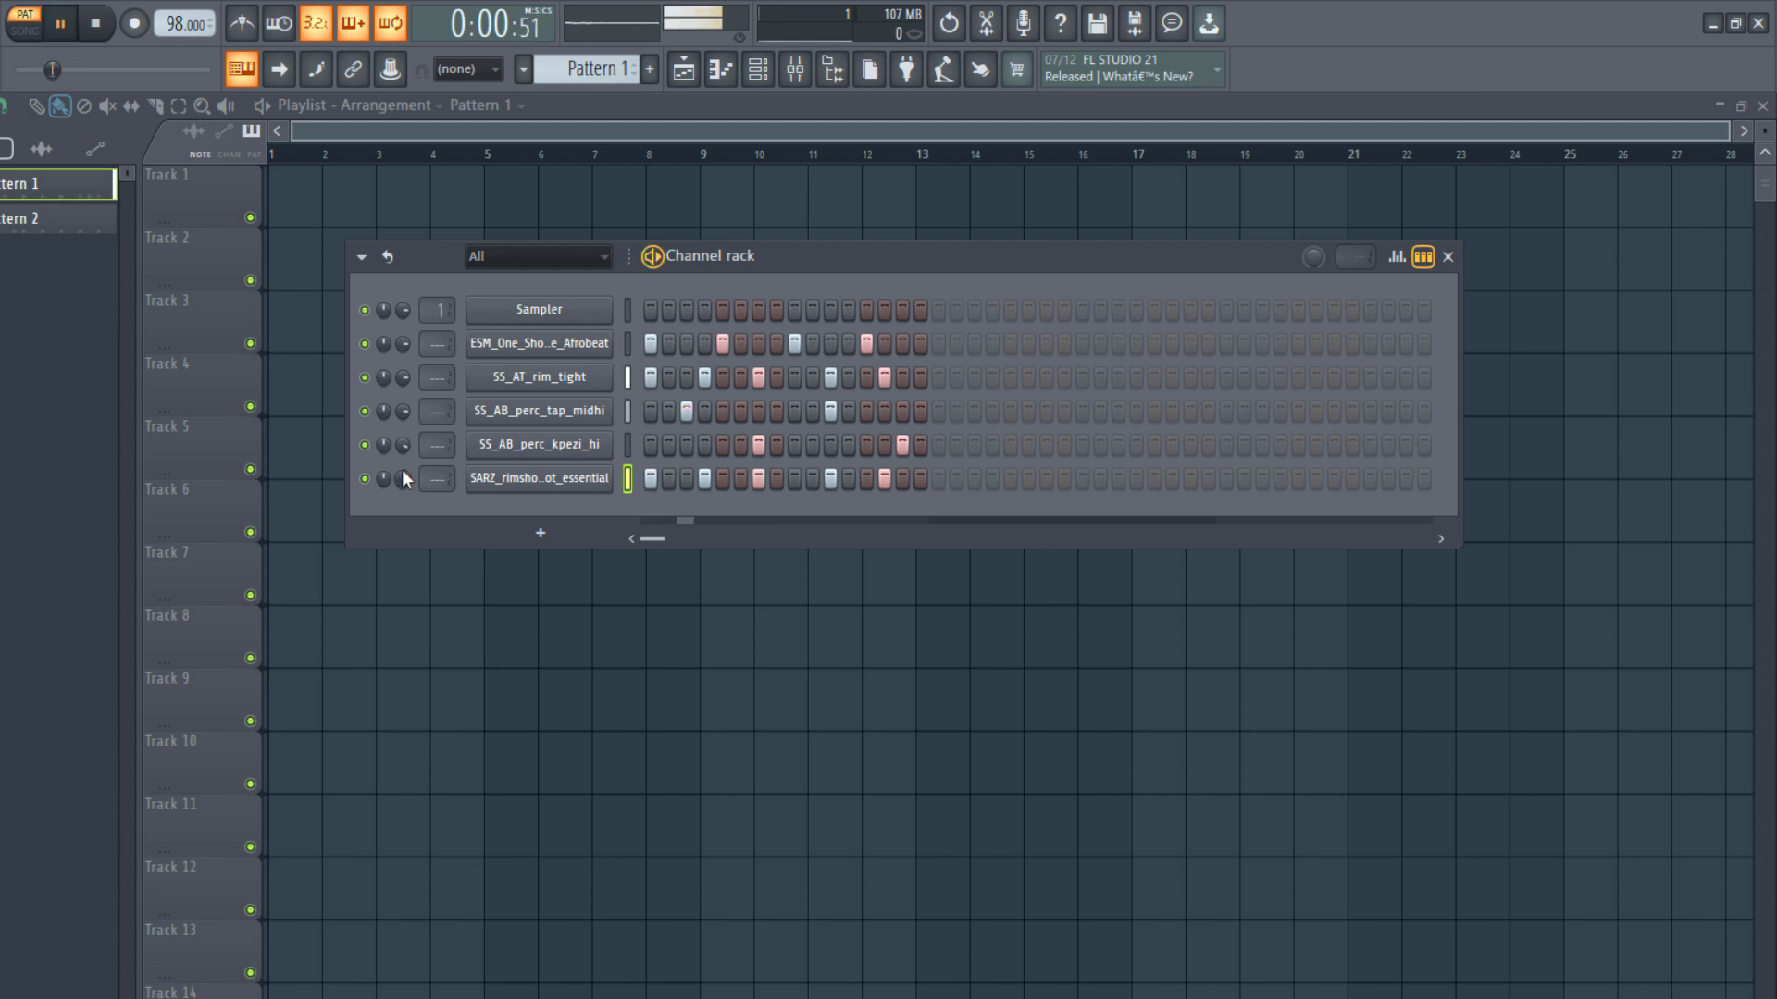
{"action": "left_click_drag", "start_coordinate": [403, 377], "coordinate": [404, 387]}
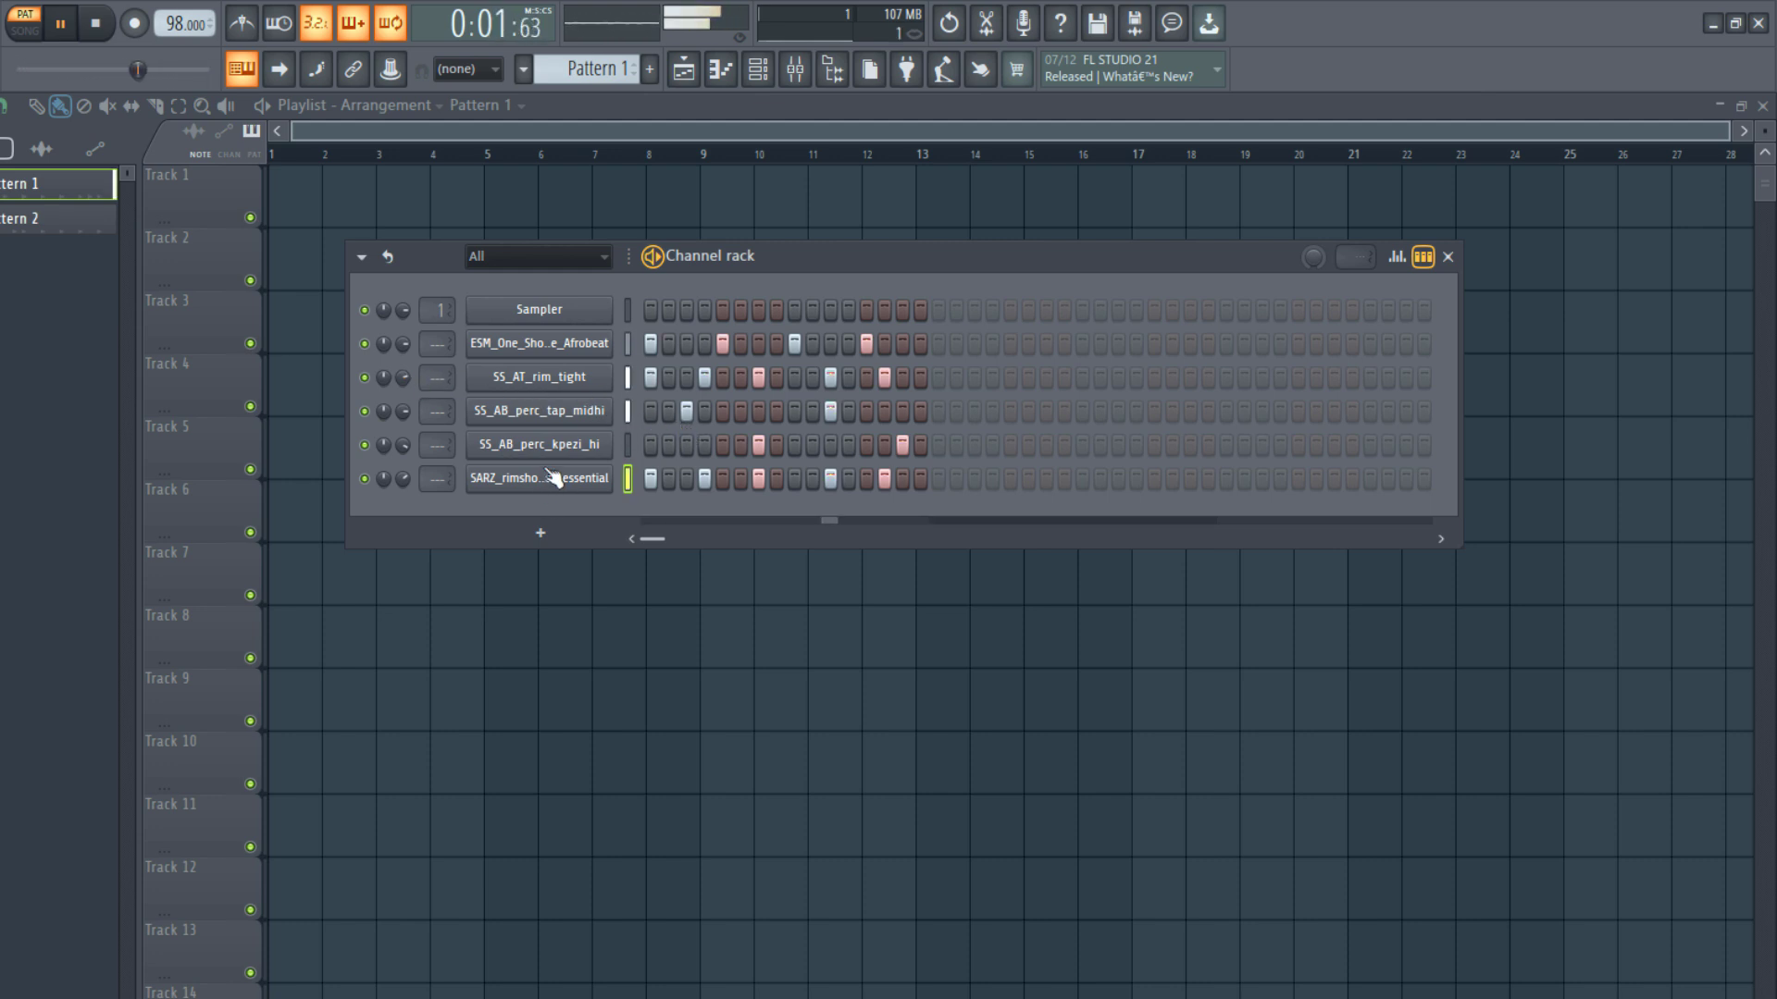
{"action": "key", "text": "space"}
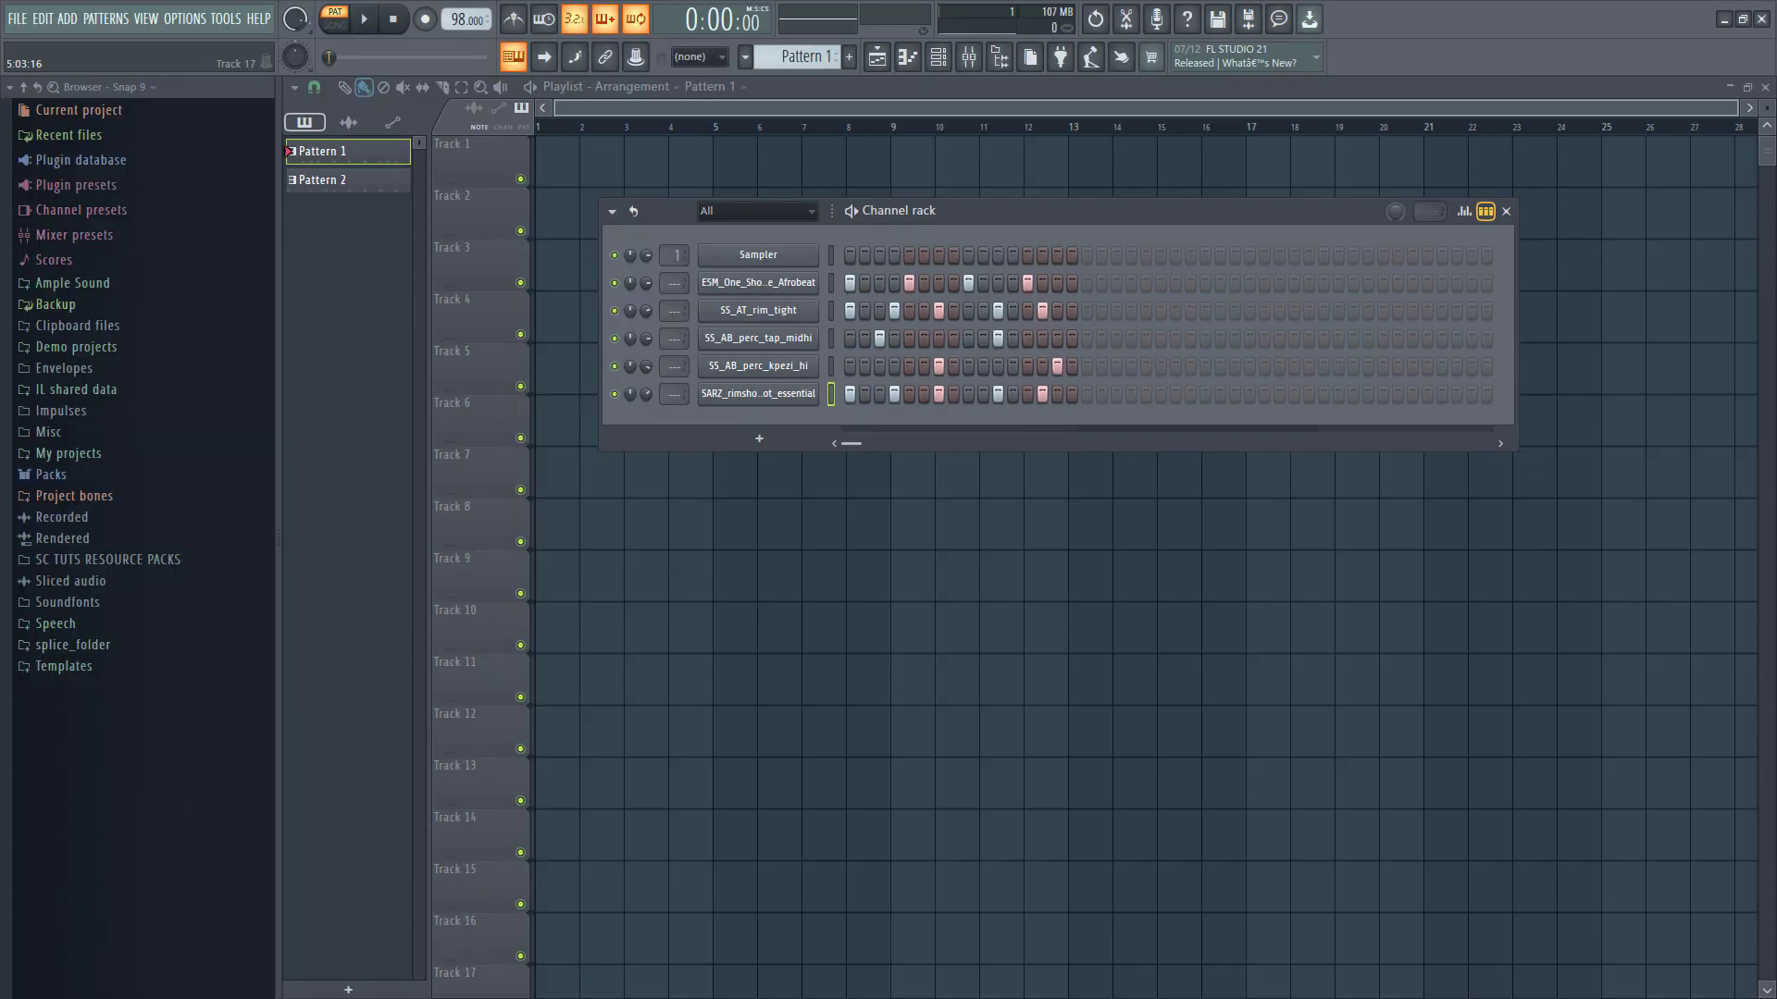
Switch to Splice, search for "percussion" and filter the results to the african genre.
{"action": "key", "text": "alt+Tab"}
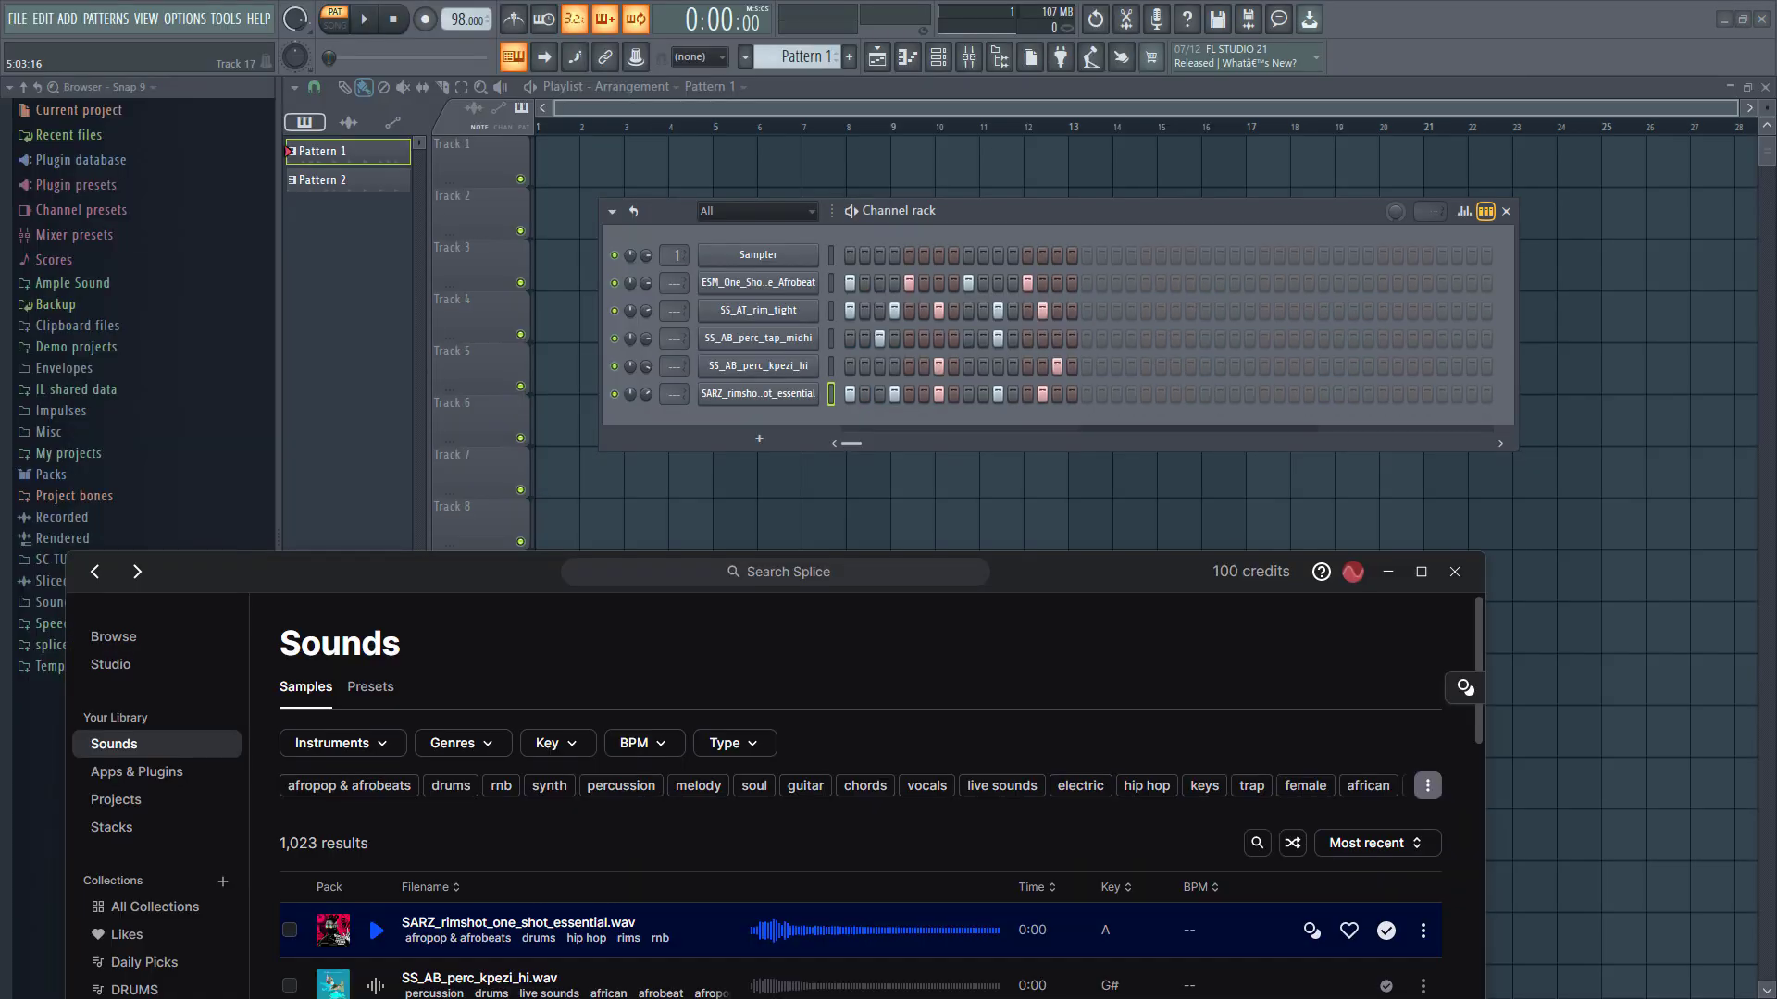
{"action": "left_click_drag", "start_coordinate": [976, 544], "coordinate": [1159, 197]}
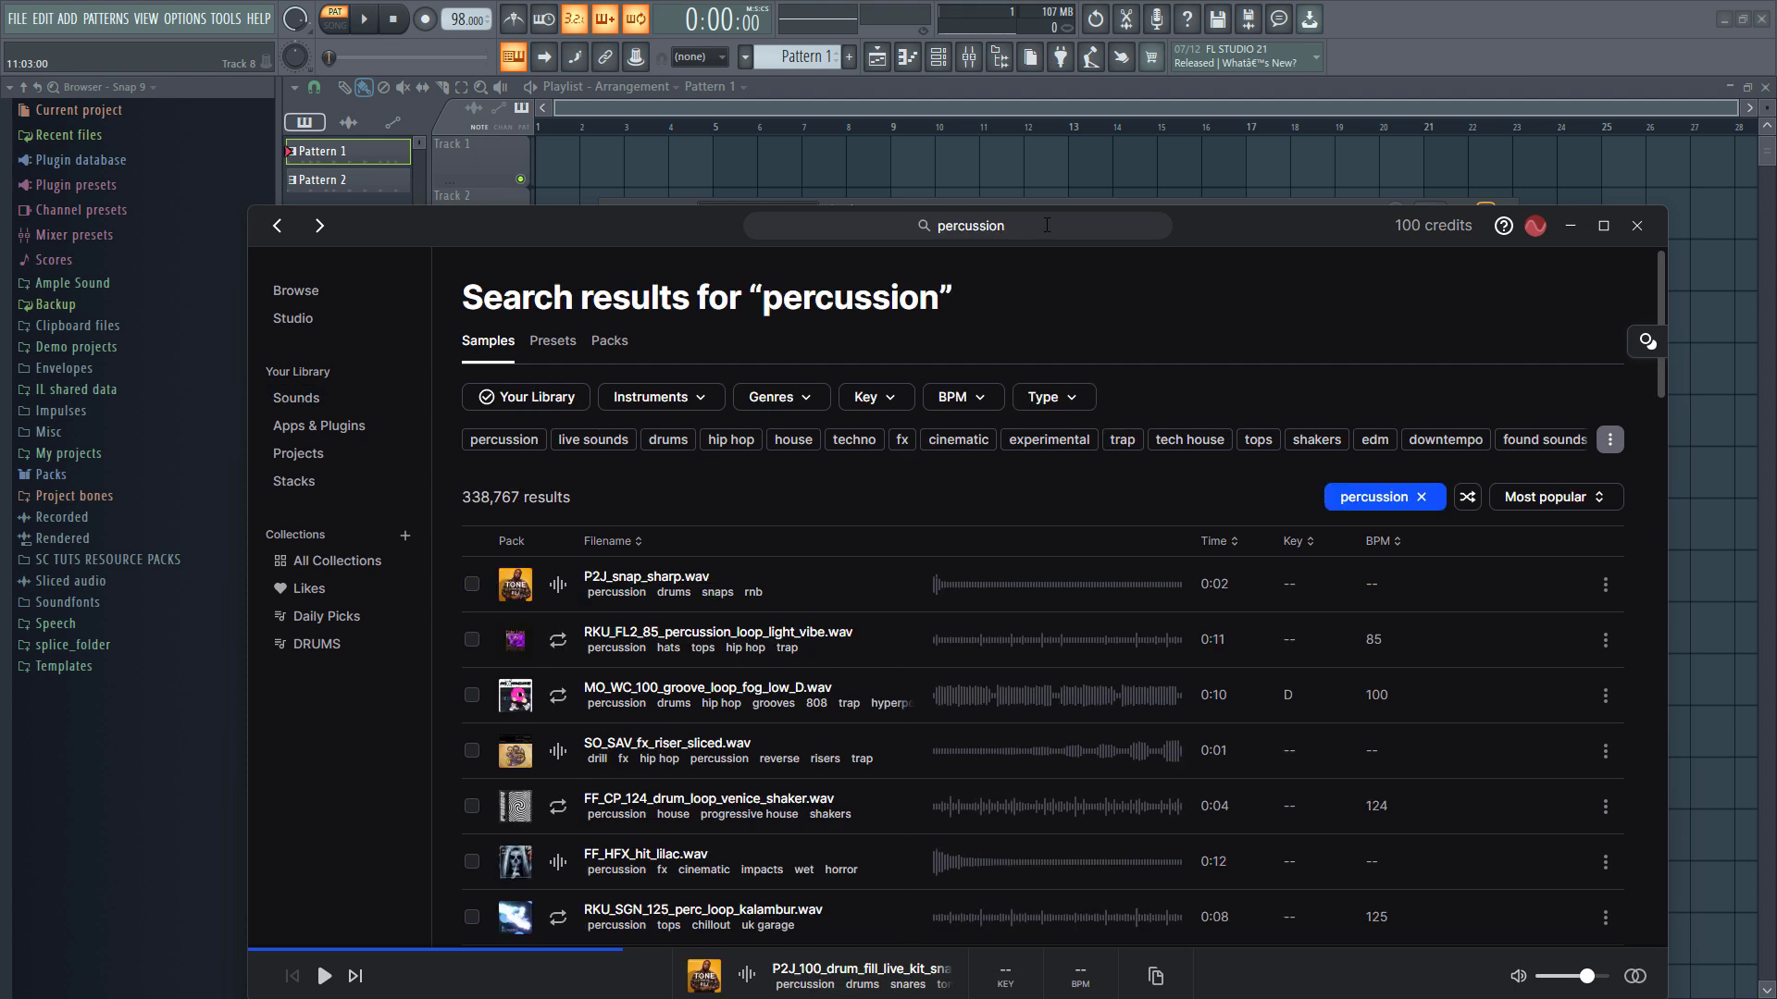
{"action": "left_click", "coordinate": [783, 398]}
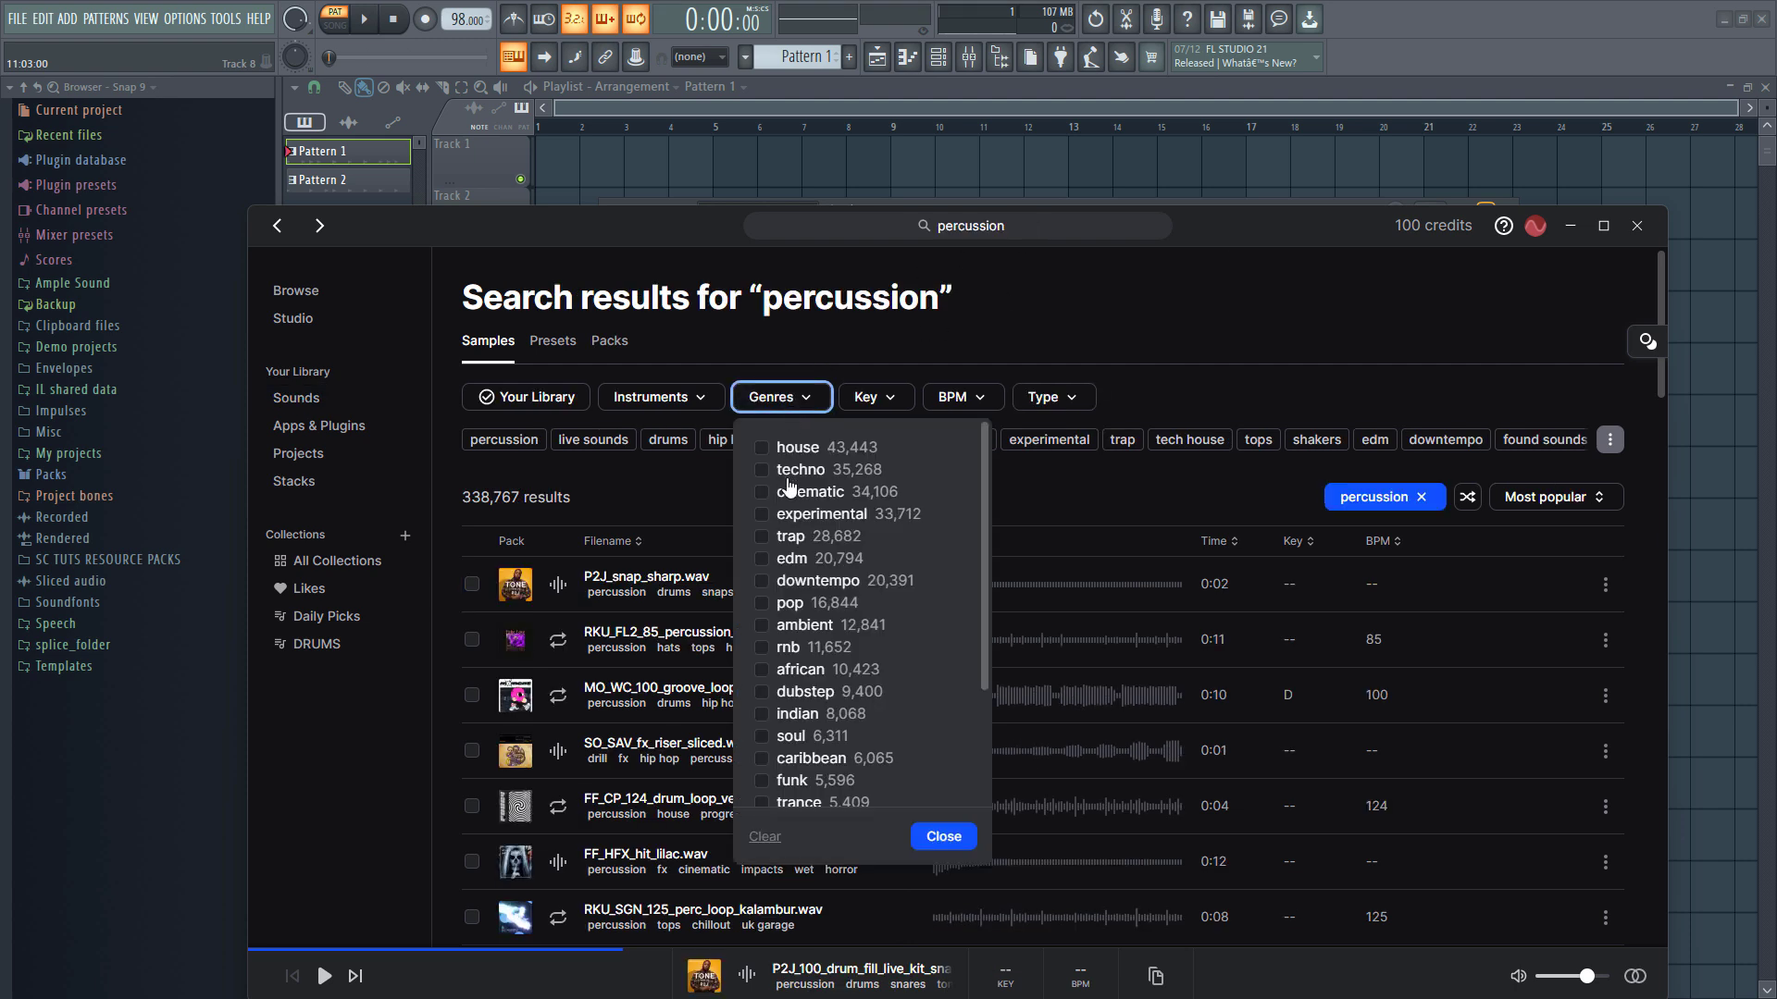
{"action": "scroll", "coordinate": [791, 518], "scroll_direction": "down", "scroll_amount": 3}
{"action": "scroll", "coordinate": [810, 661], "scroll_direction": "up", "scroll_amount": 3}
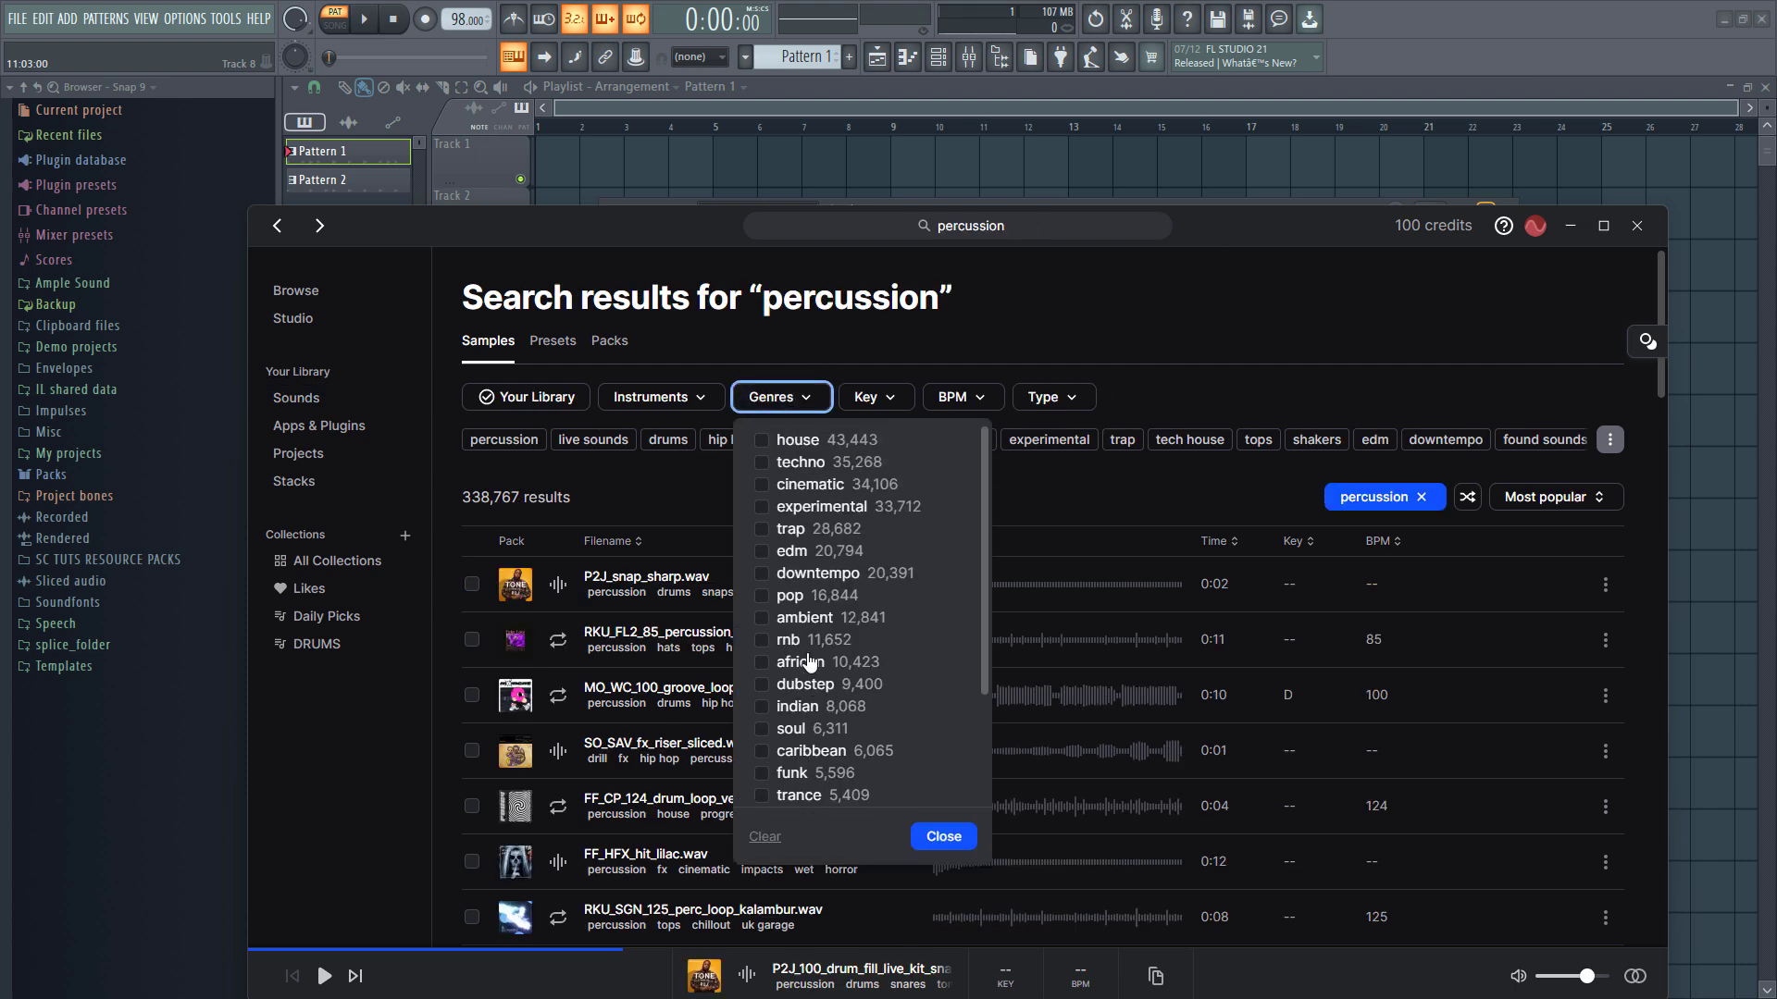
{"action": "left_click", "coordinate": [782, 672]}
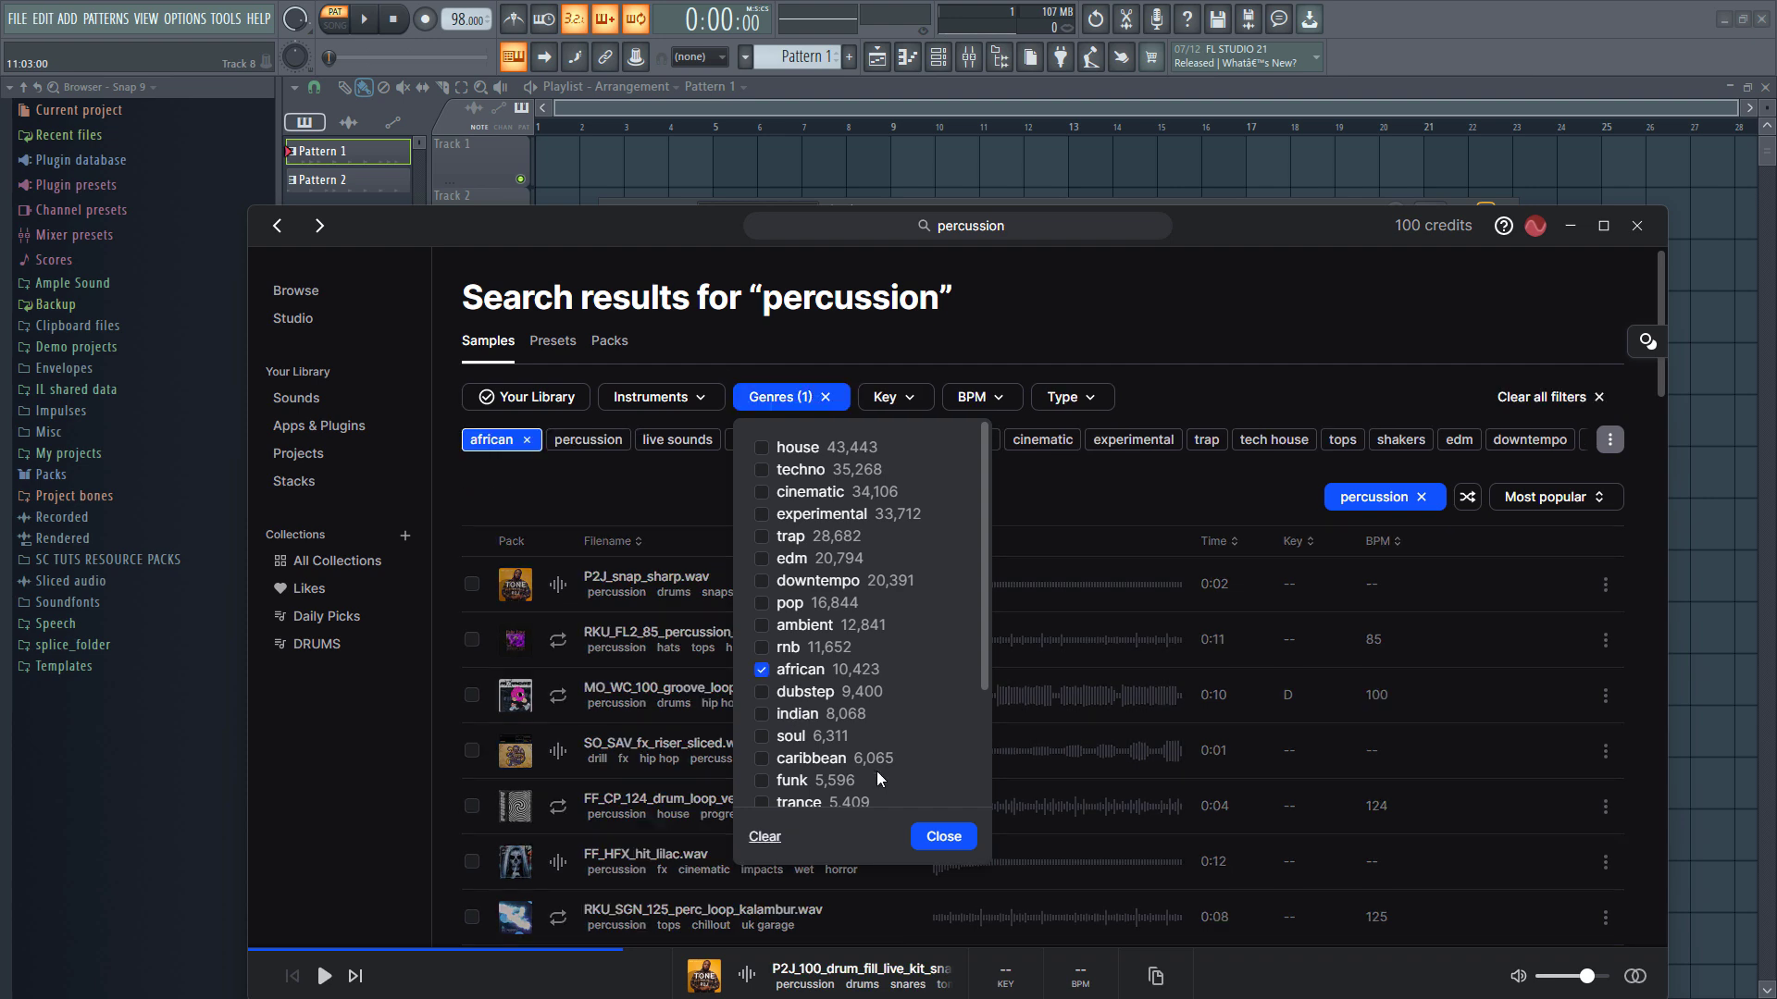
{"action": "left_click", "coordinate": [944, 837]}
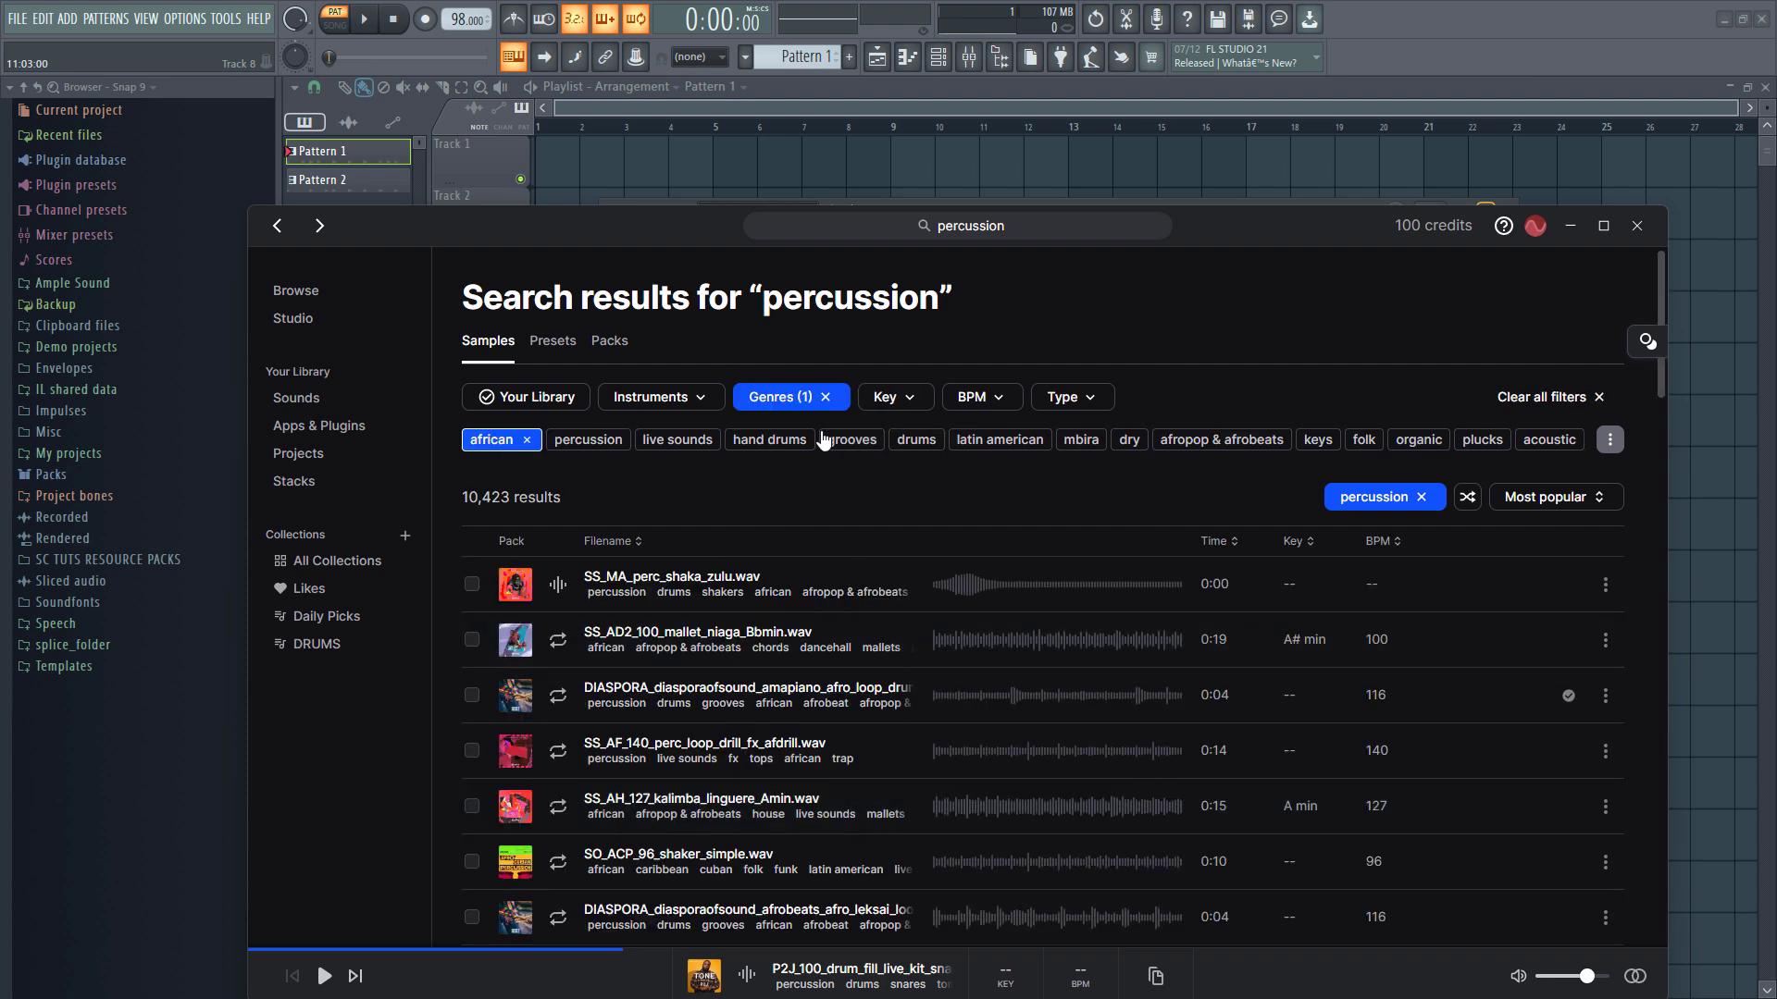
Preview the first two african percussion results and limit the results to One-Shots.
{"action": "left_click", "coordinate": [560, 585]}
{"action": "left_click", "coordinate": [559, 641]}
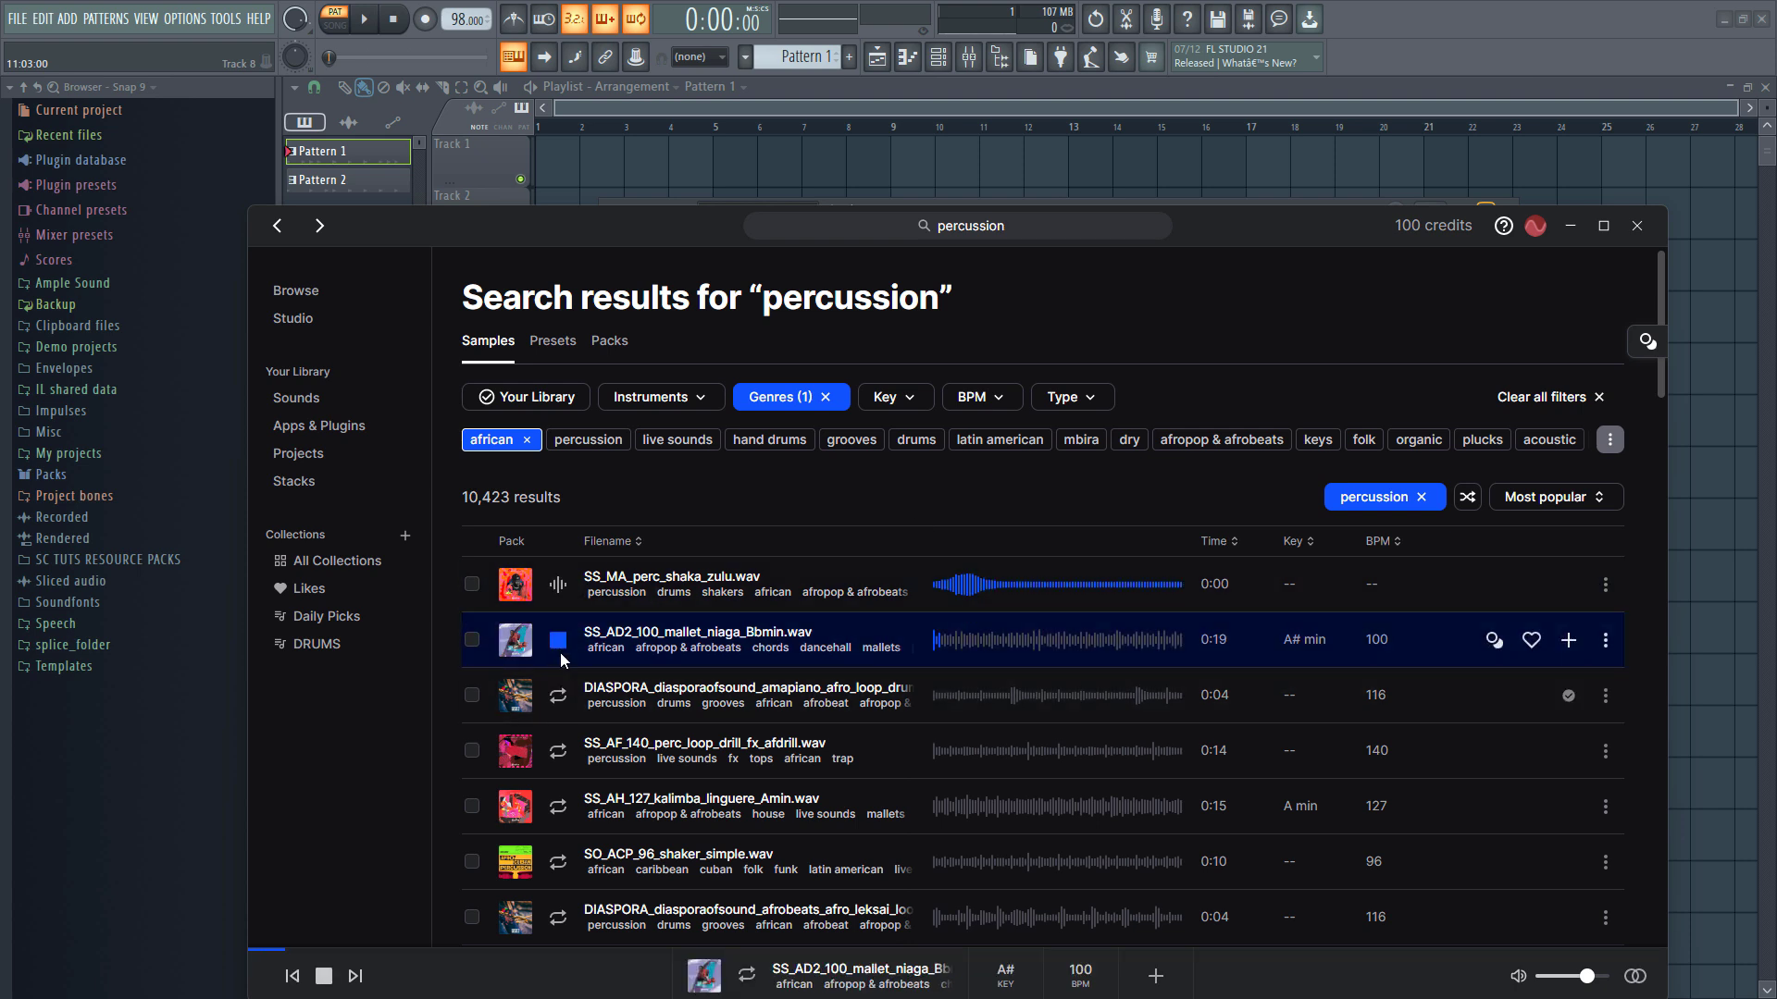
{"action": "left_click", "coordinate": [1054, 398]}
{"action": "left_click", "coordinate": [1063, 486]}
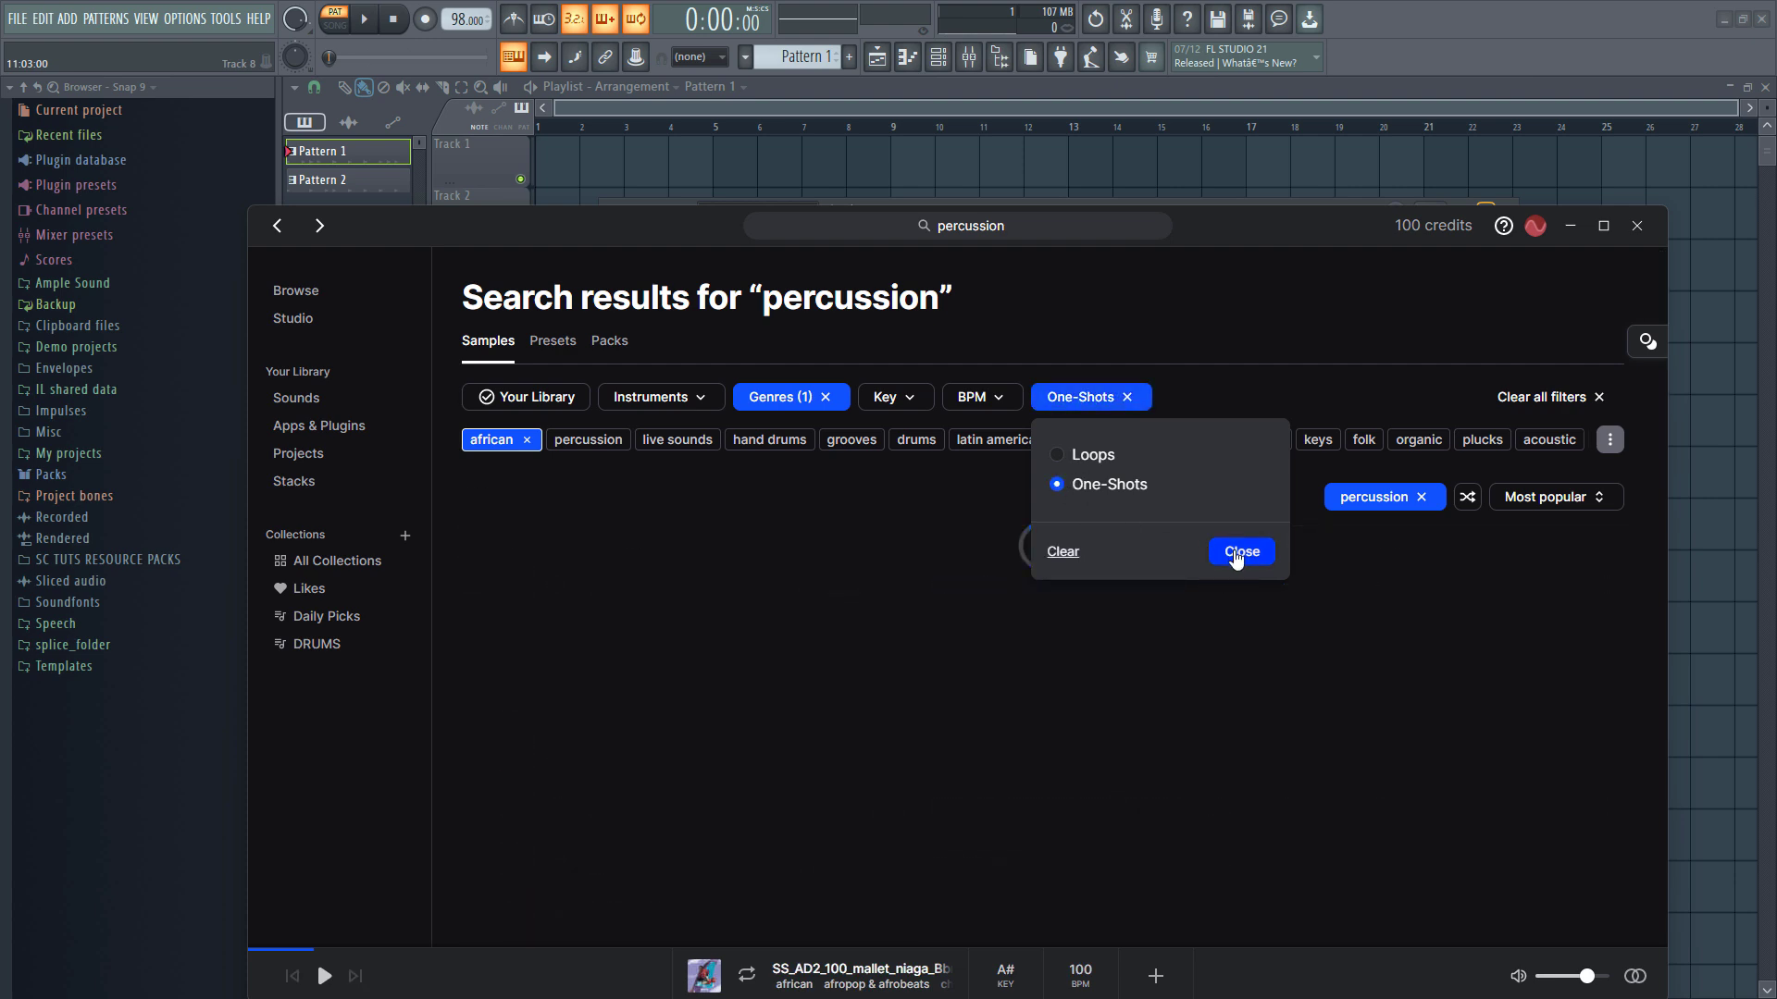
{"action": "left_click", "coordinate": [1239, 553]}
{"action": "scroll", "coordinate": [629, 673], "scroll_direction": "down", "scroll_amount": 1}
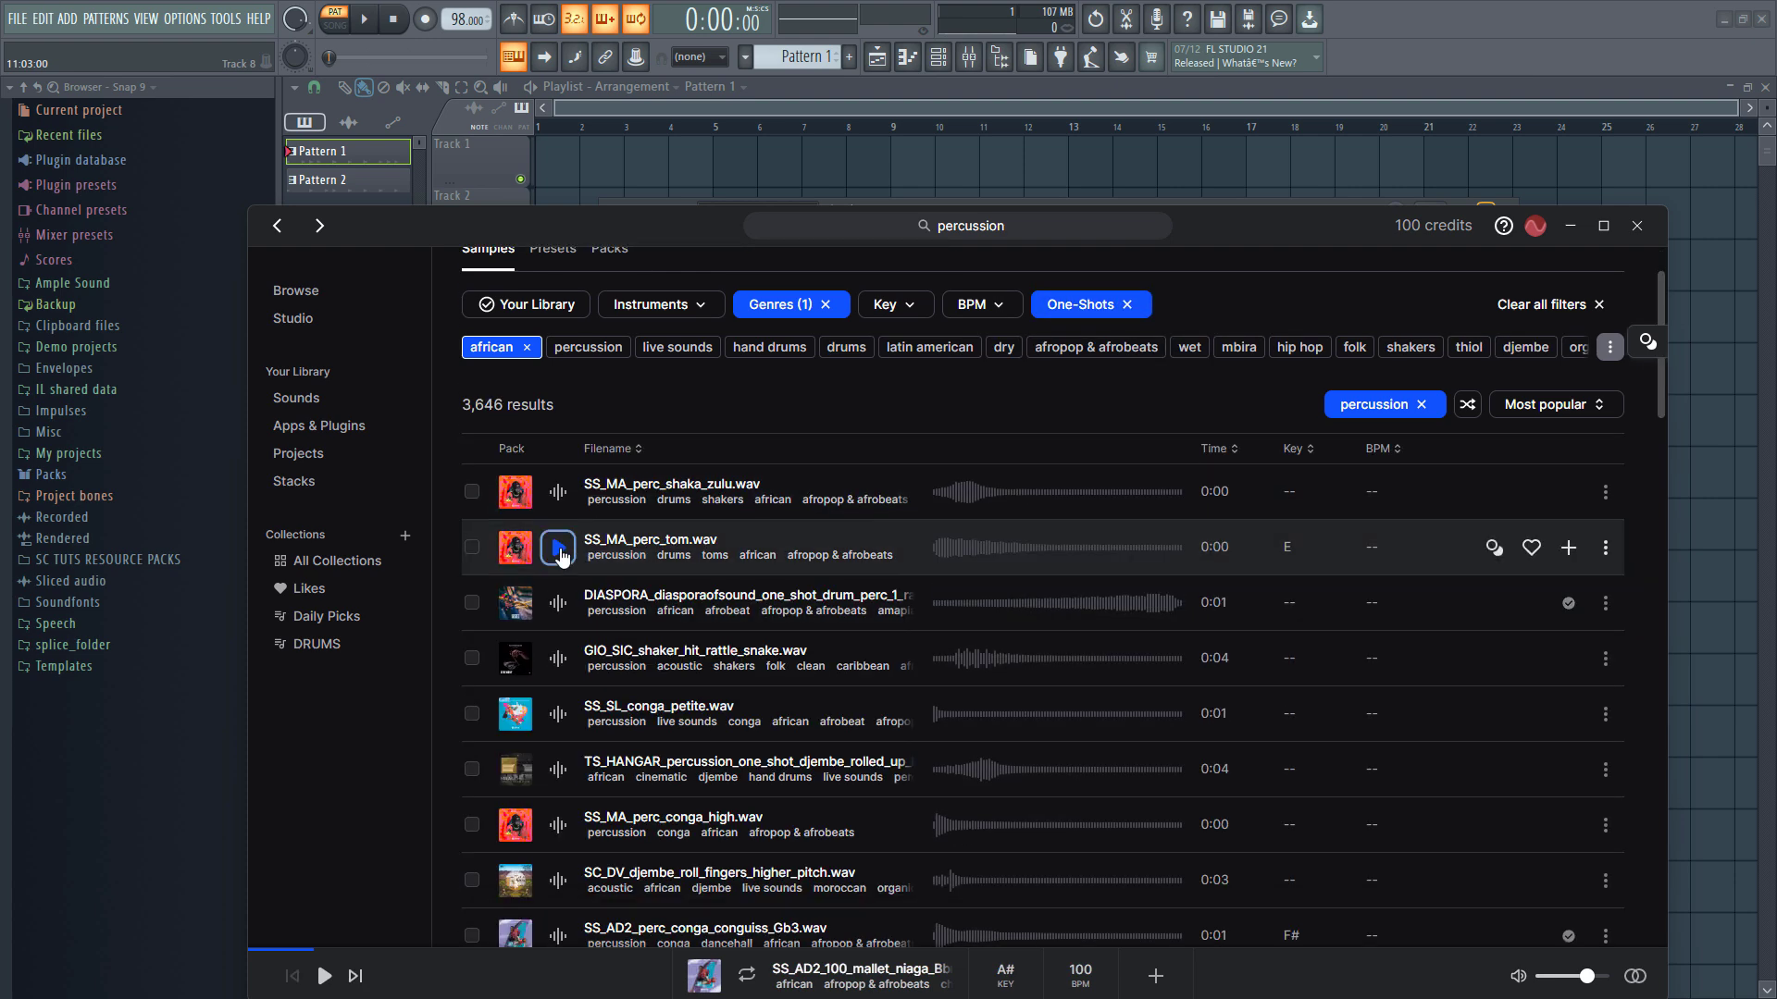
Audition the african percussion one-shots, including SS_MA_perc_tom.wav, SS_SL_conga_petite.wav, SS_MA_perc_conga_high.wav and SC_DV_djembe_roll_fingers_higher_pitch.wav.
{"action": "left_click", "coordinate": [558, 547]}
{"action": "left_click", "coordinate": [558, 602]}
{"action": "scroll", "coordinate": [571, 568], "scroll_direction": "down", "scroll_amount": 2}
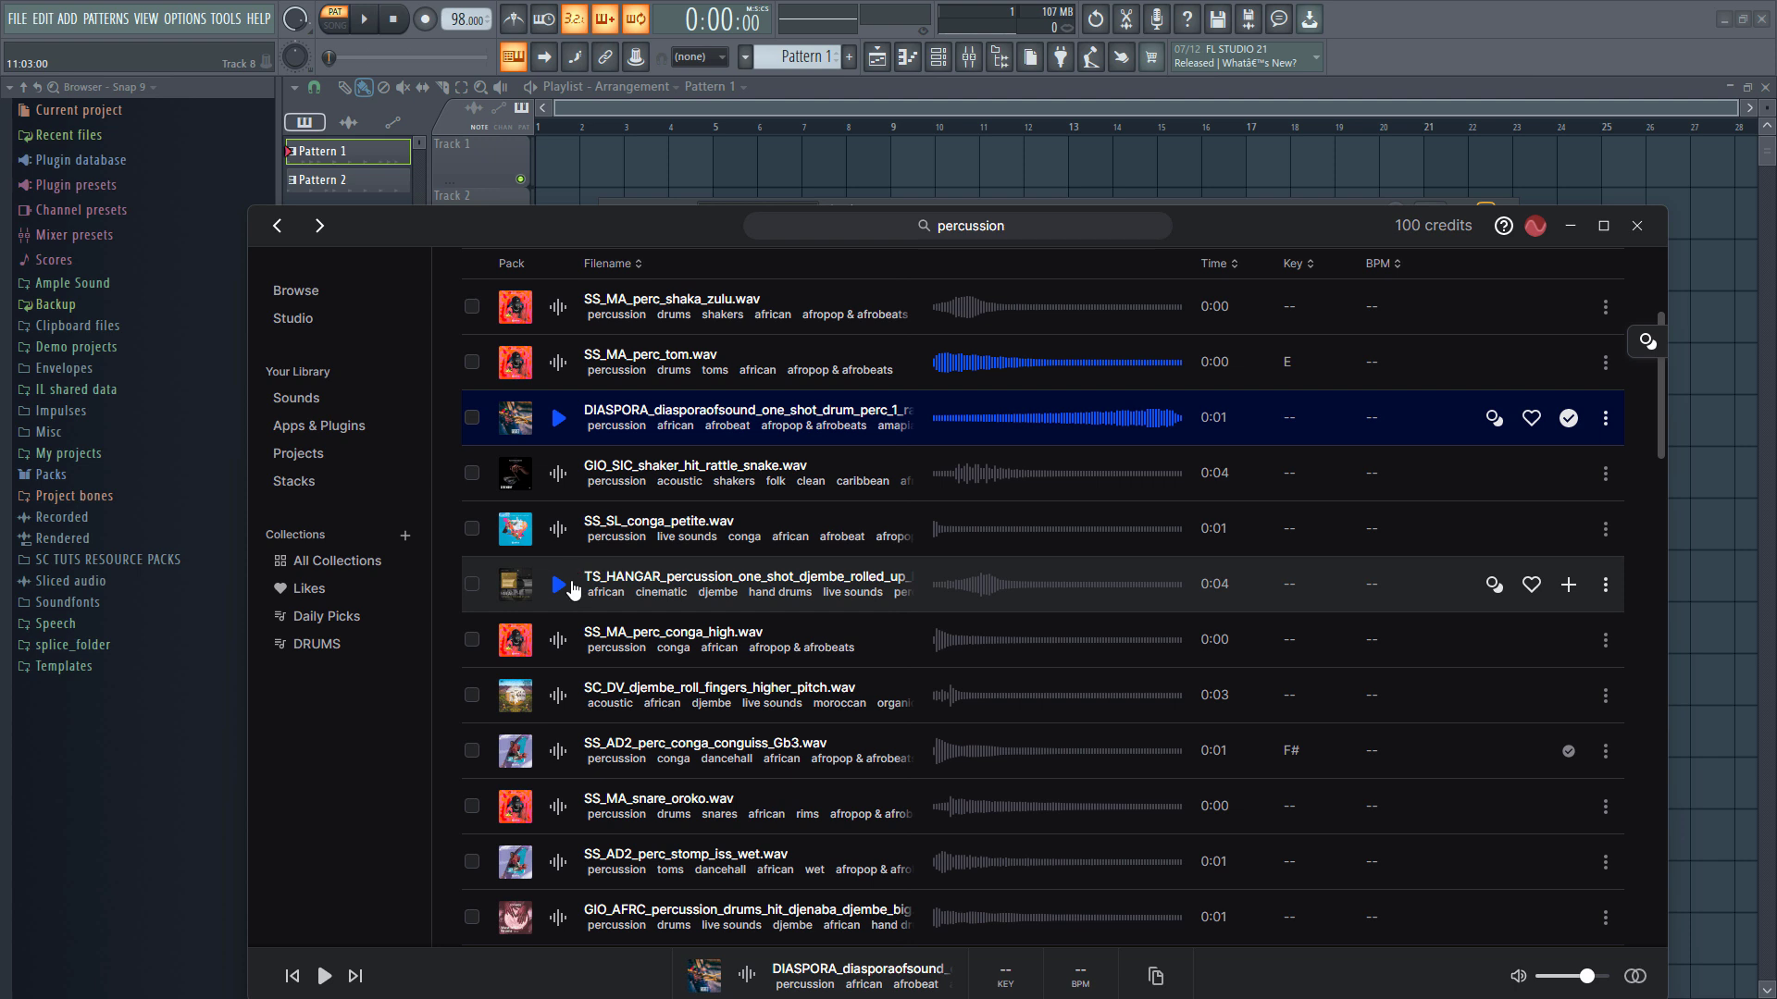
{"action": "left_click", "coordinate": [558, 584]}
{"action": "left_click", "coordinate": [558, 528]}
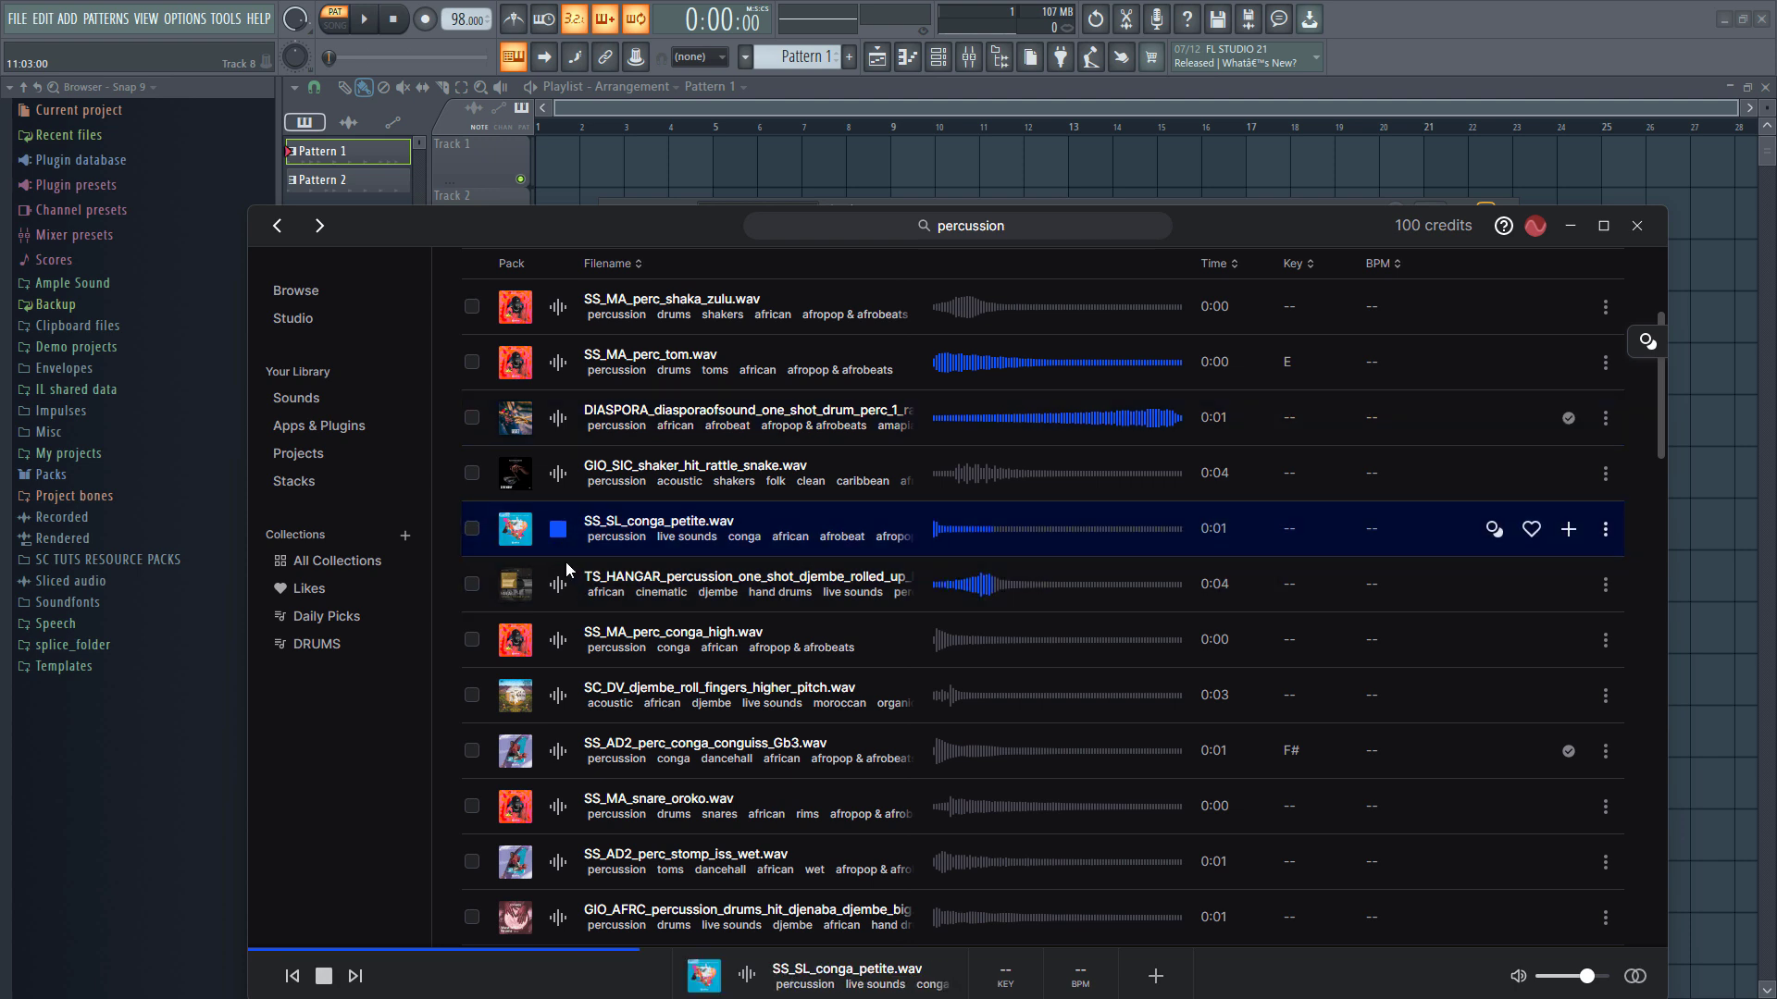
{"action": "left_click", "coordinate": [558, 640]}
{"action": "left_click", "coordinate": [557, 695]}
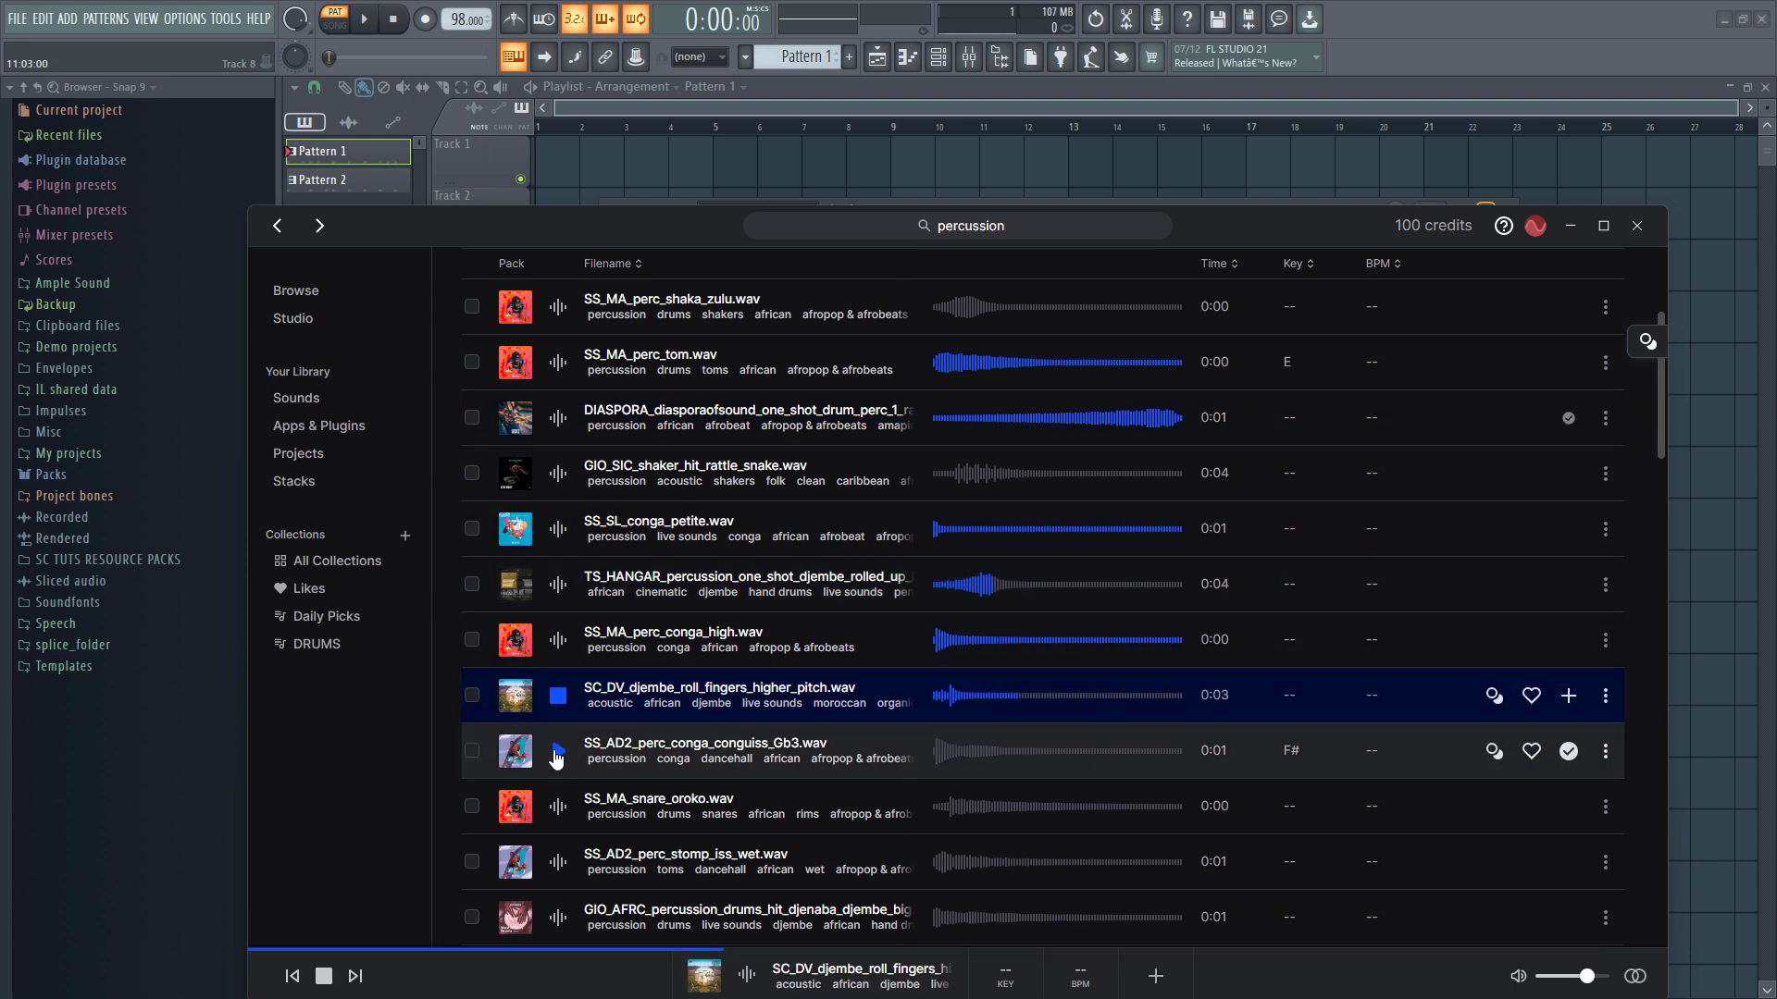
Compare SS_AD2_perc_conga_conguiss_Gb3.wav with SS_MA_snare_oroko.wav and load the conga as a new channel in FL Studio's Channel rack.
{"action": "left_click", "coordinate": [557, 756]}
{"action": "left_click", "coordinate": [558, 806]}
{"action": "left_click", "coordinate": [559, 773]}
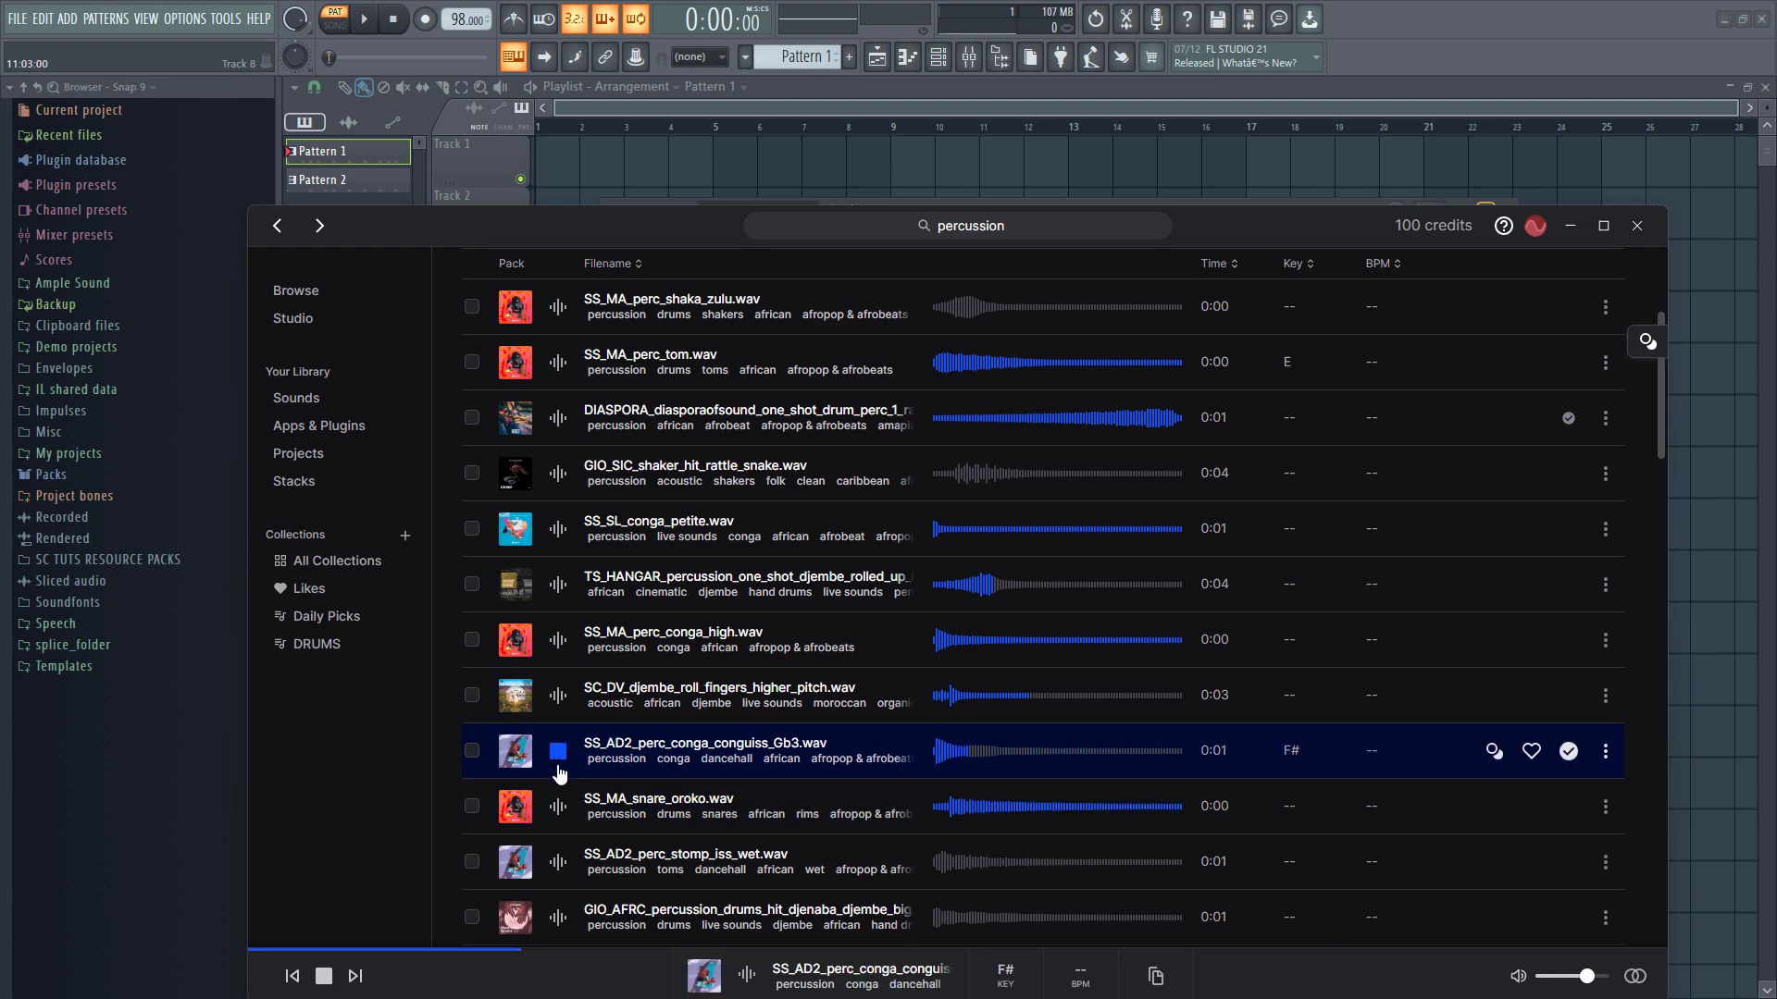
{"action": "left_click_drag", "start_coordinate": [1301, 240], "coordinate": [1153, 476]}
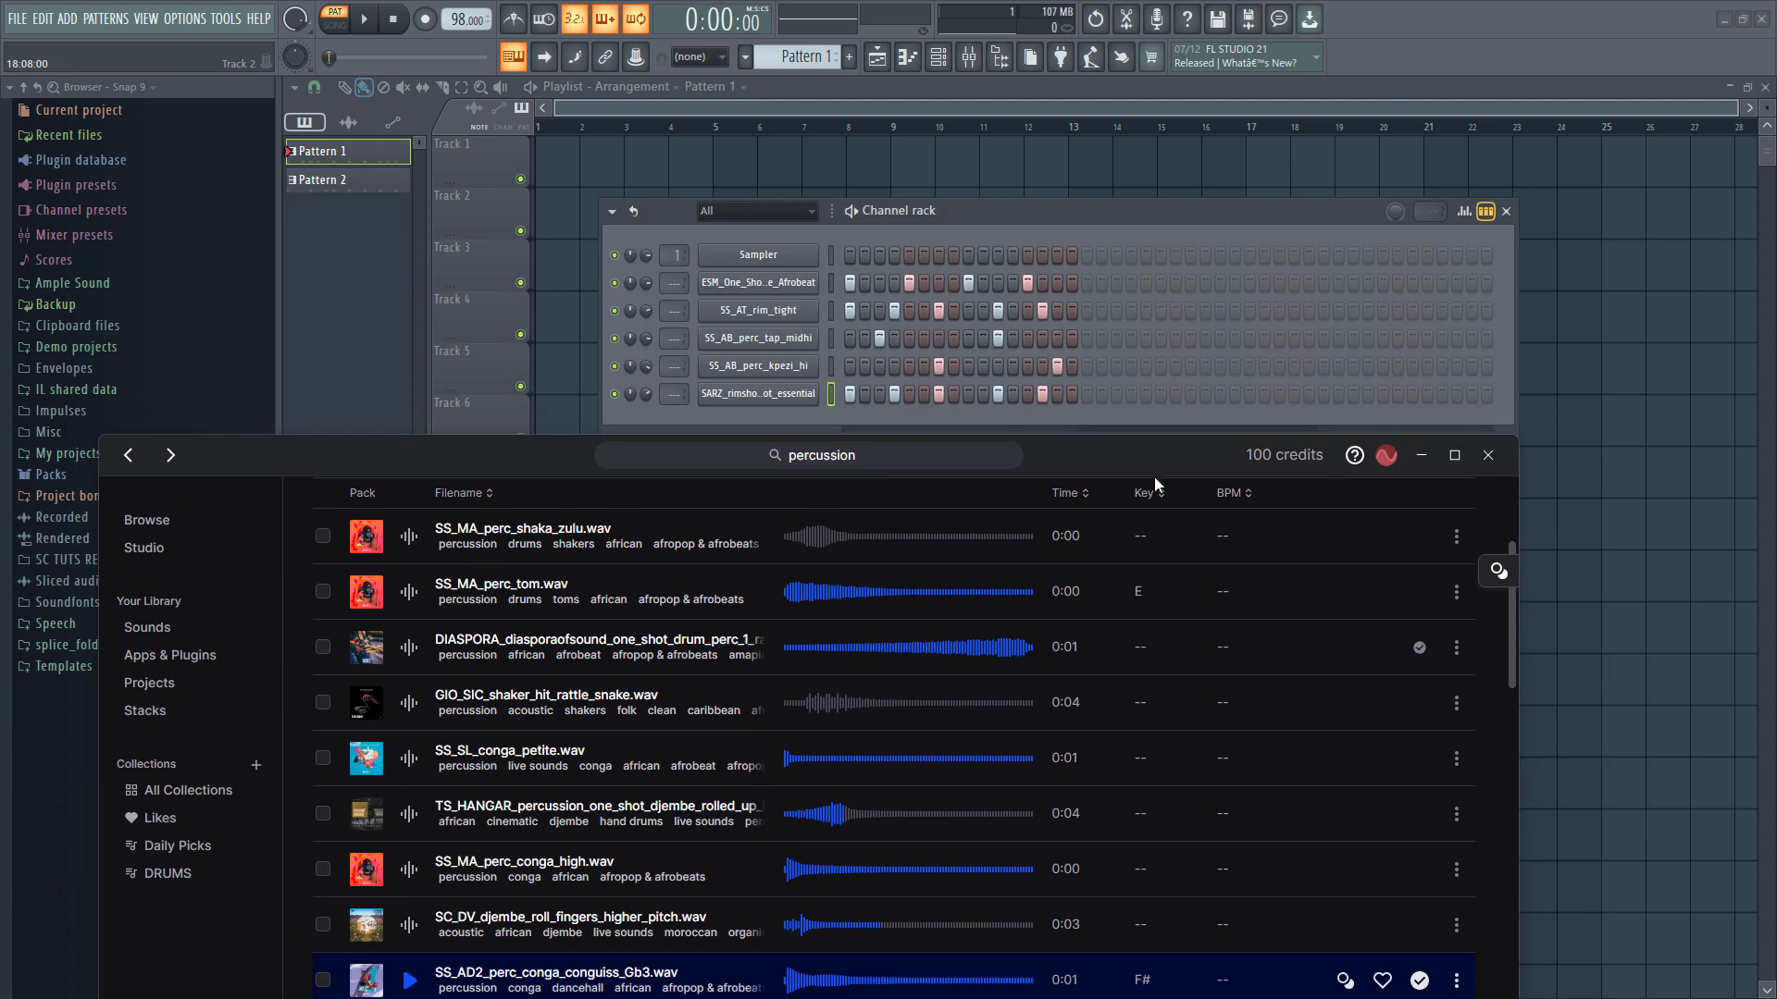
{"action": "left_click_drag", "start_coordinate": [1259, 979], "coordinate": [792, 412]}
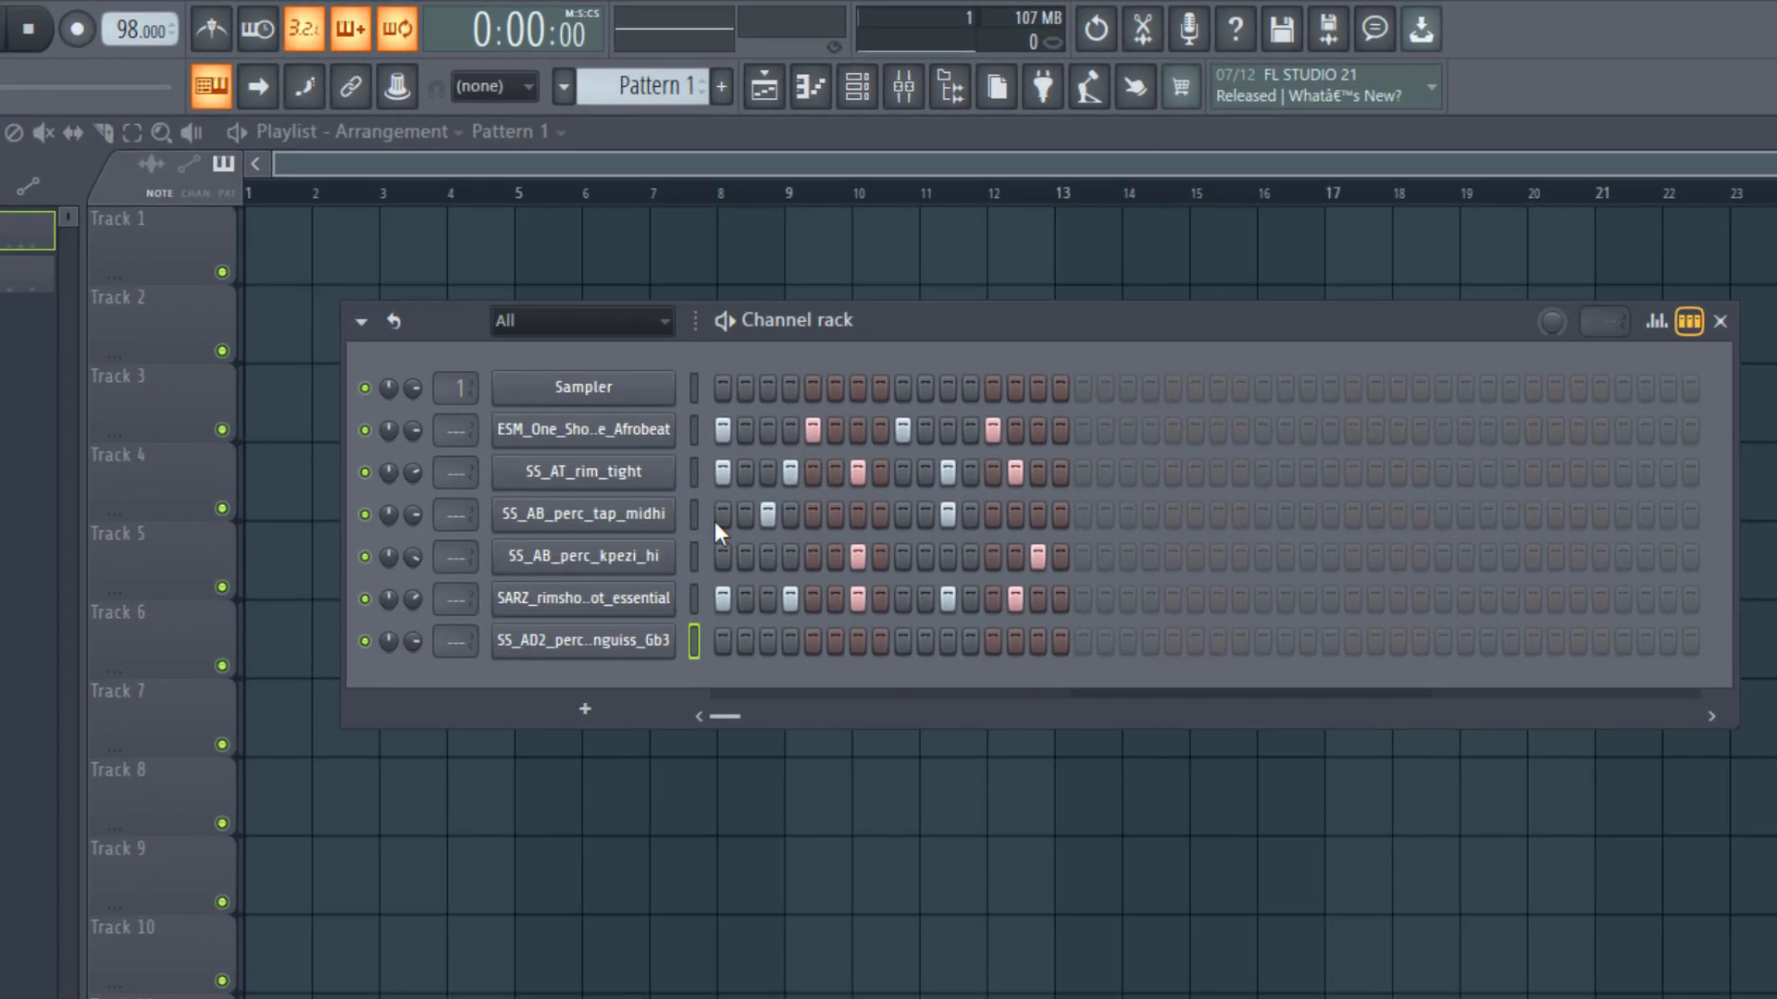
Add conga hits on steps 3 and 11 of the SS_AD2_perc_conga_conguiss_Gb3 channel while Pattern 1 plays, and stop playback.
{"action": "key", "text": "space"}
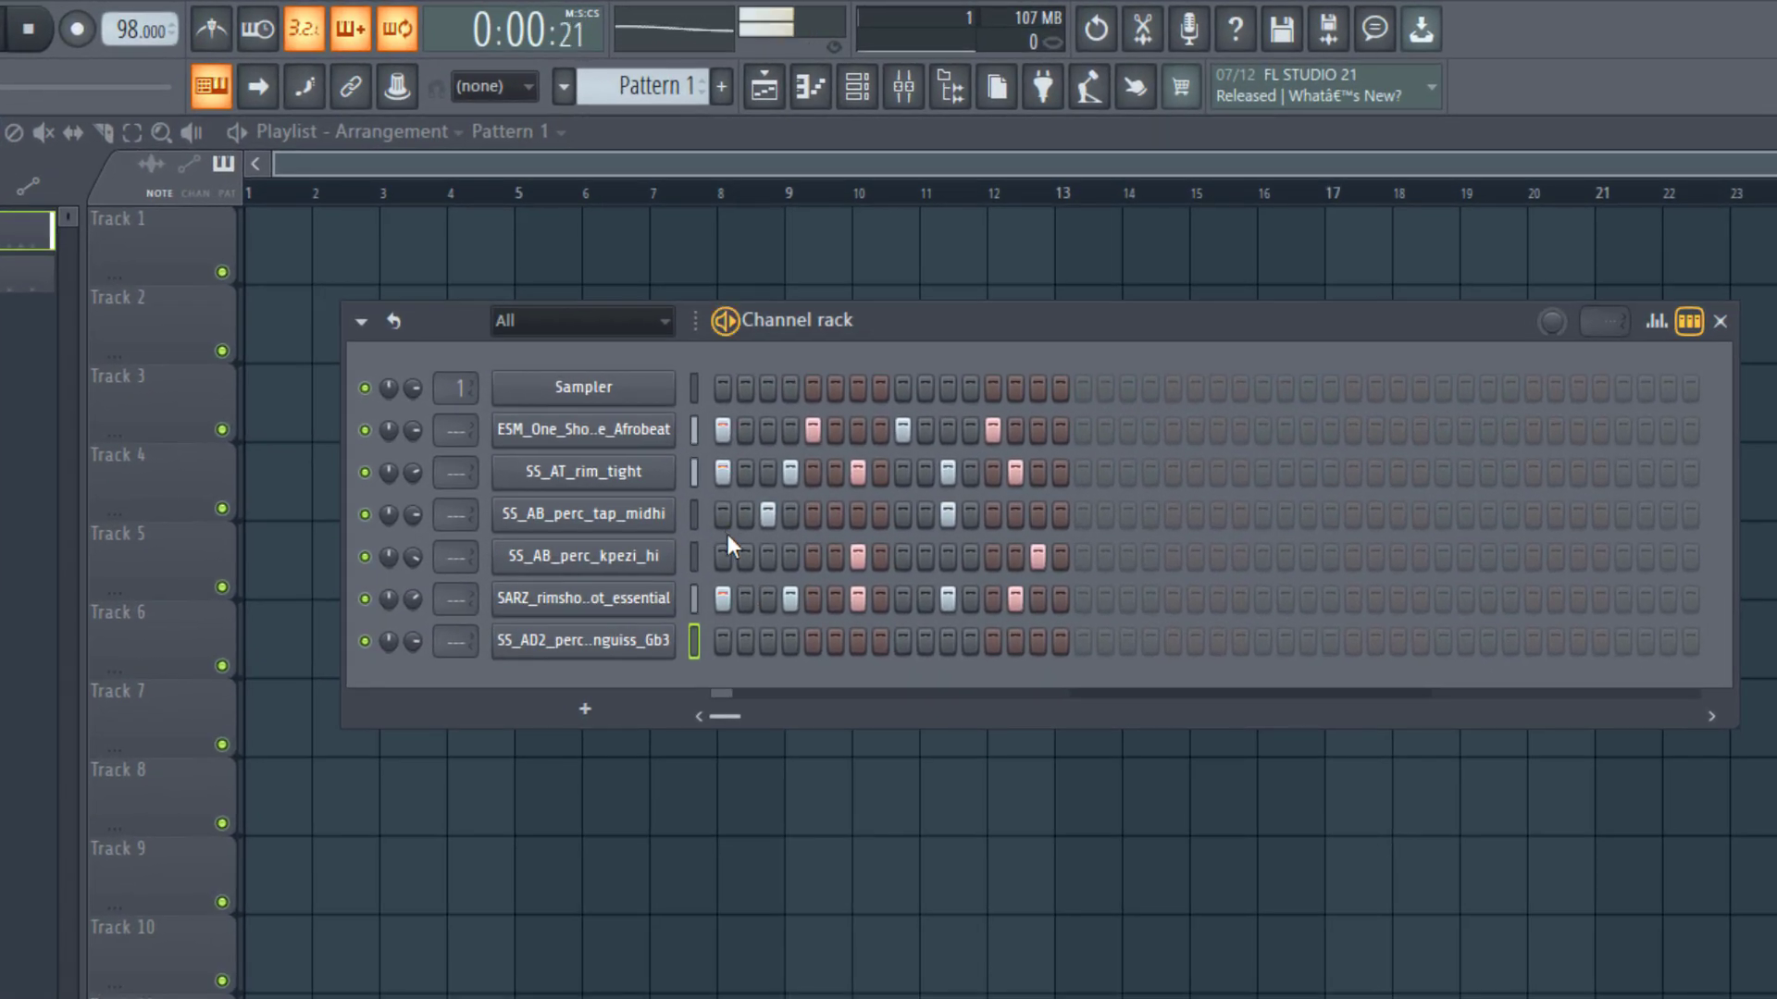
{"action": "left_click", "coordinate": [769, 638]}
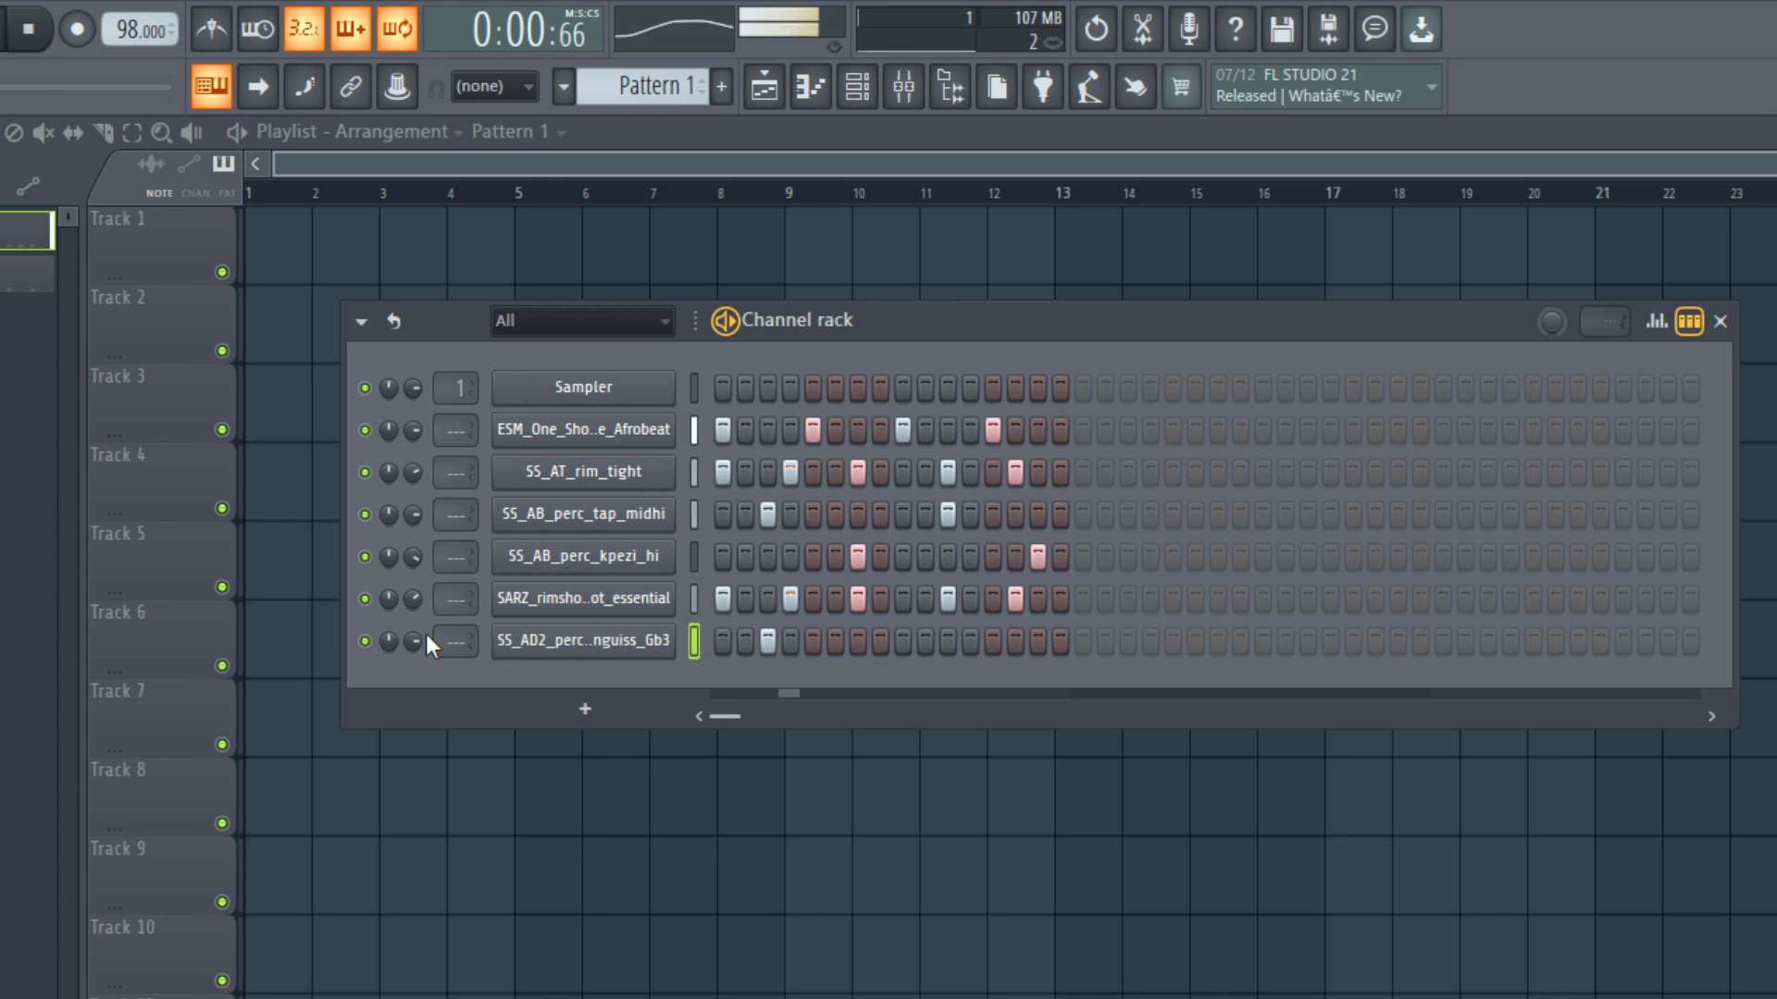
{"action": "key", "text": "space"}
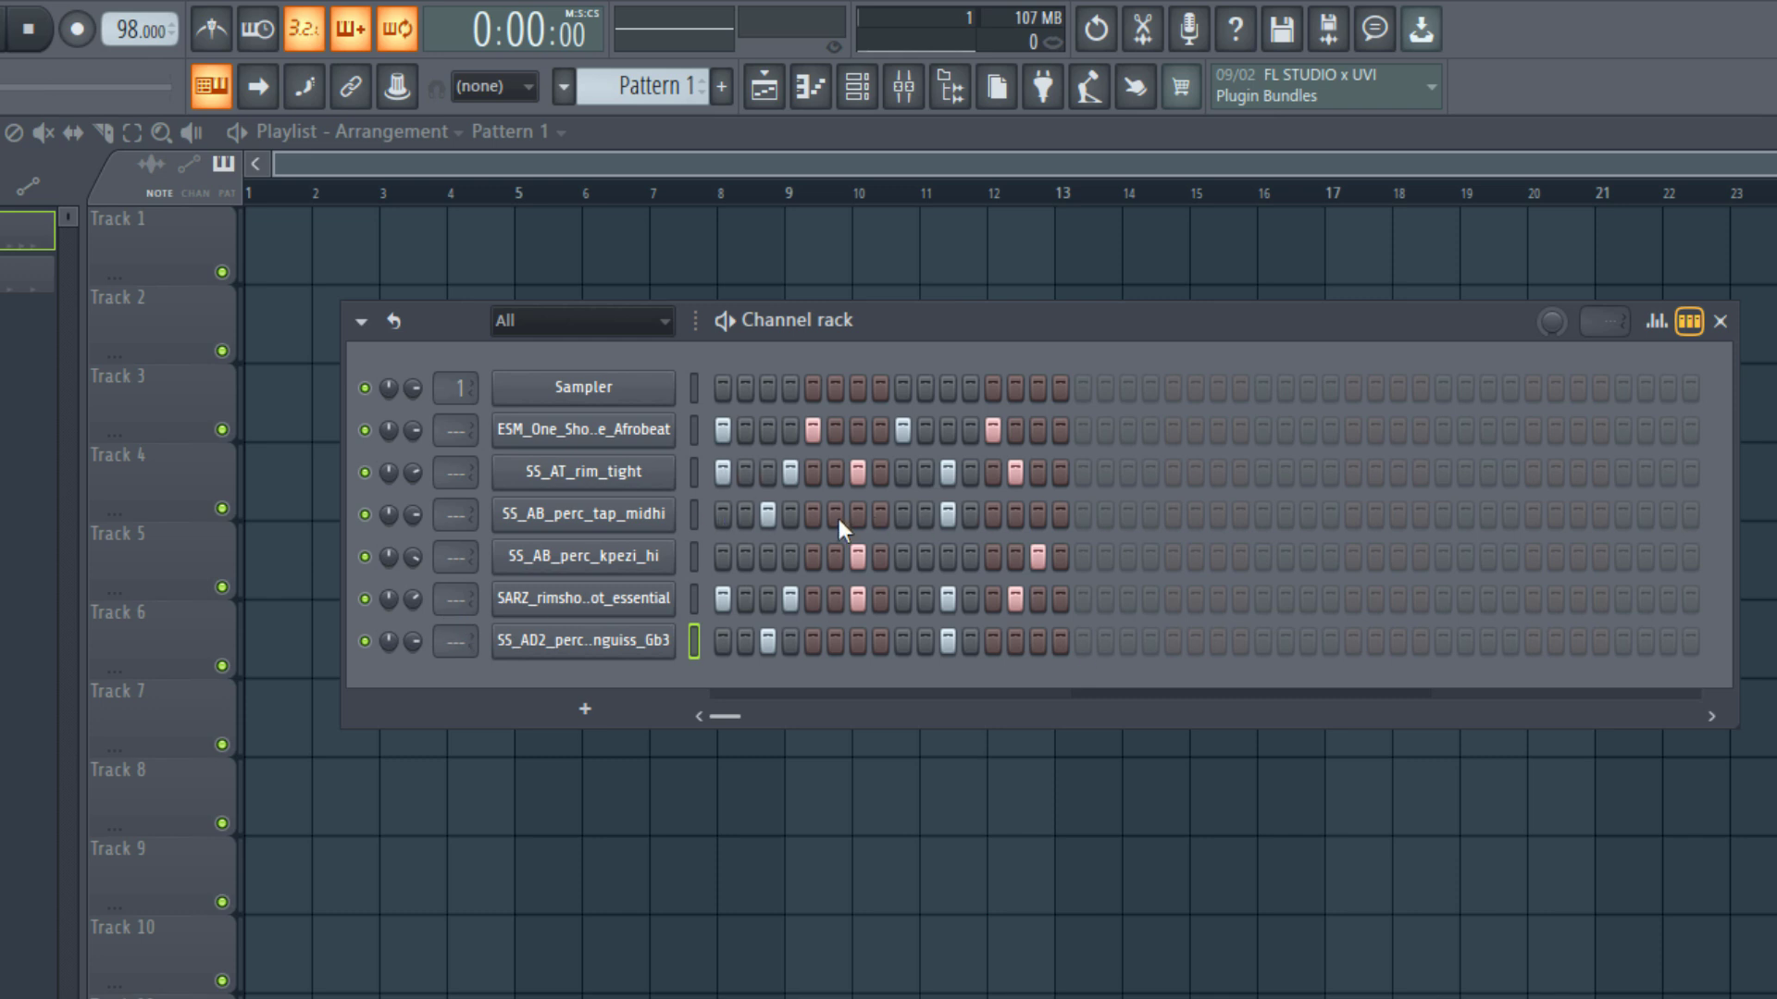
Play Pattern 1 with and without the conga hit on step 11 to compare the groove.
{"action": "key", "text": "space"}
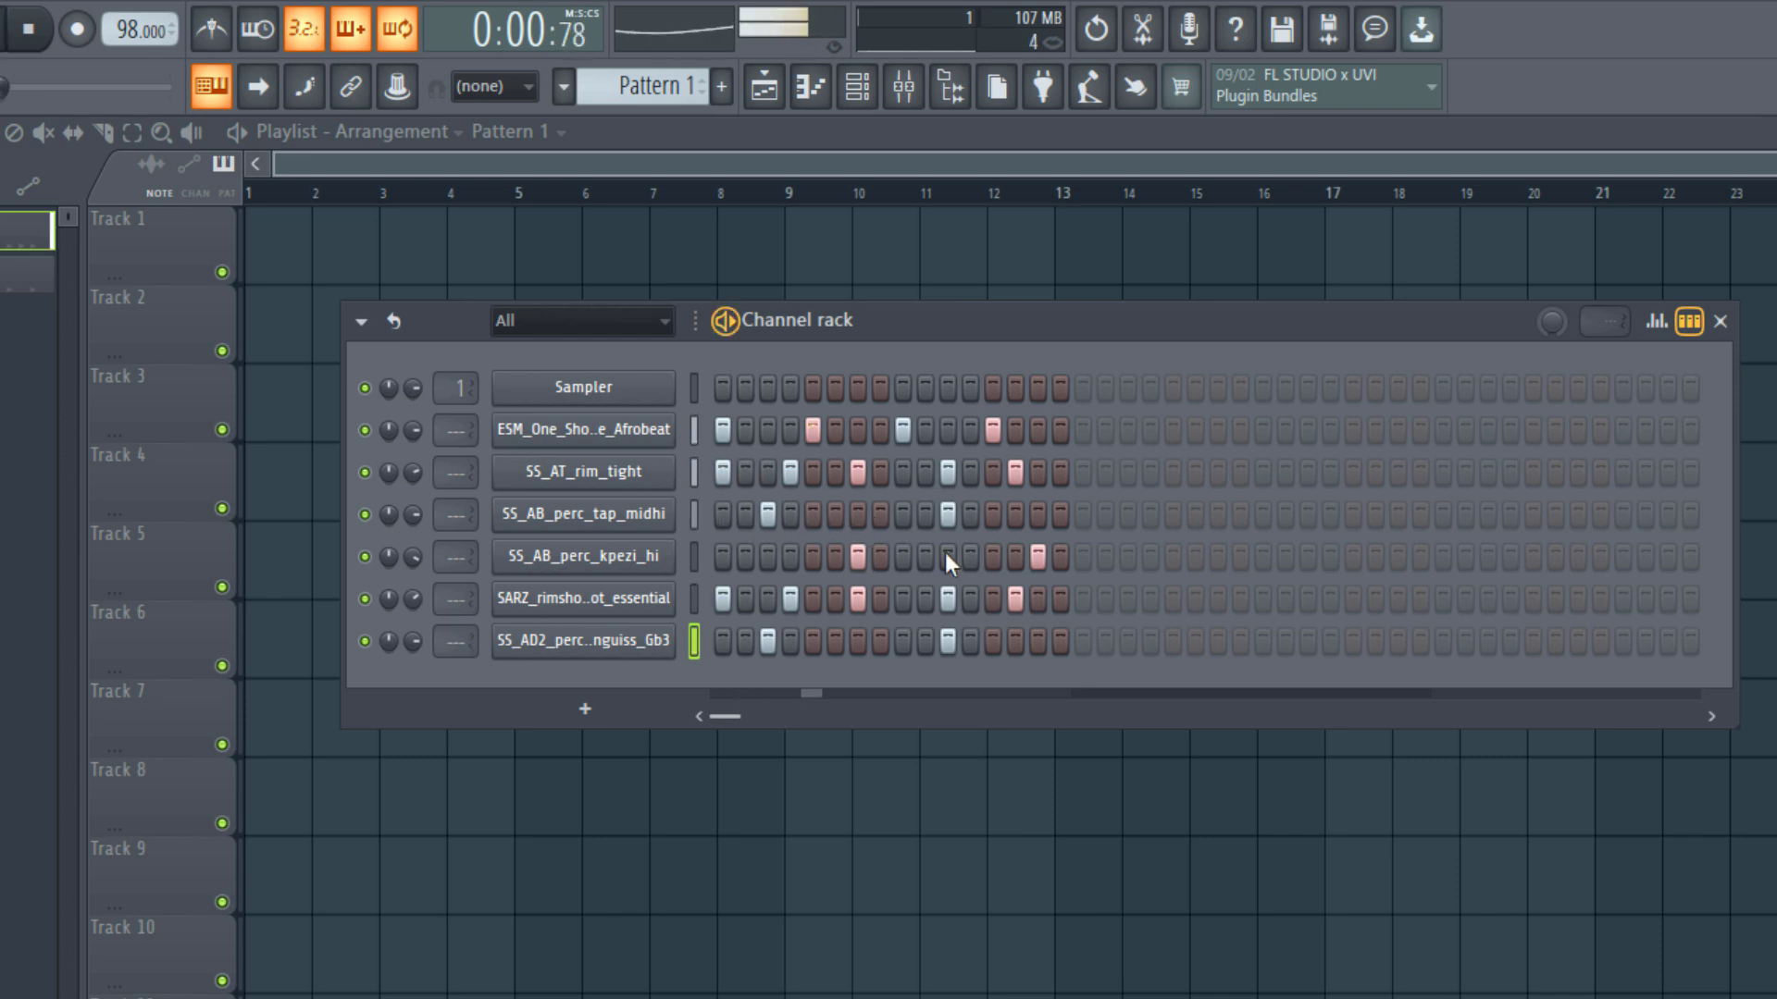
{"action": "key", "text": "space"}
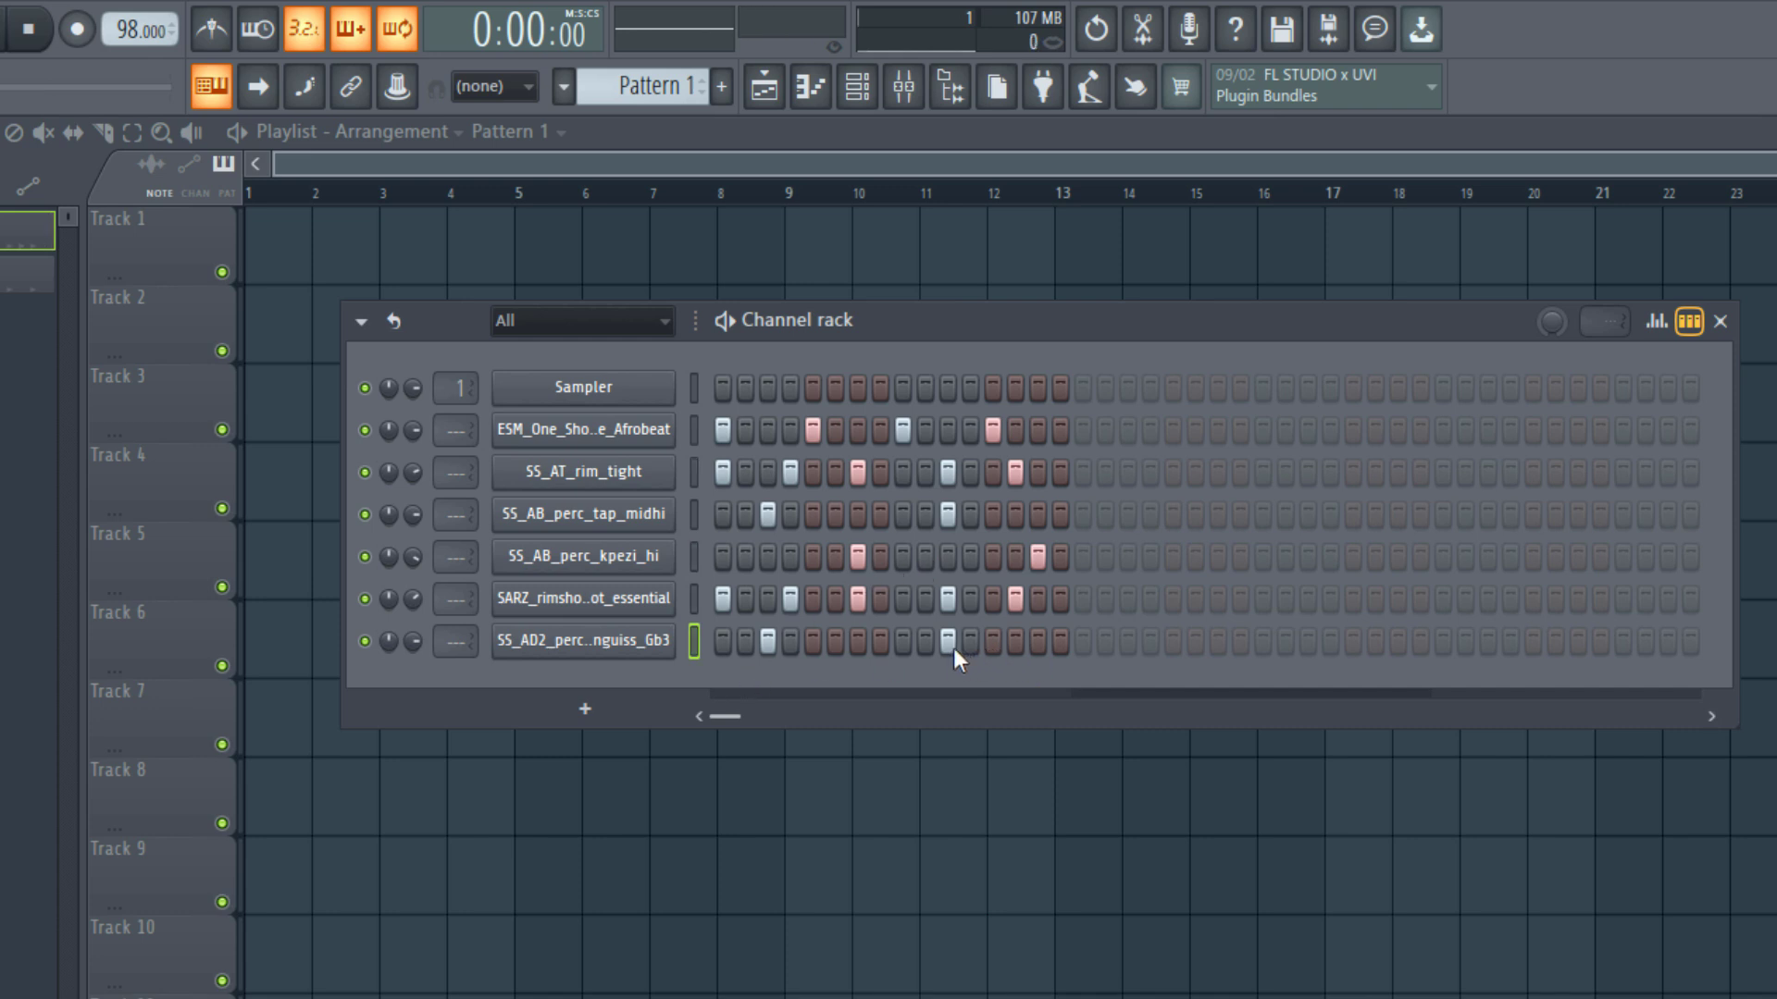
{"action": "key", "text": "space"}
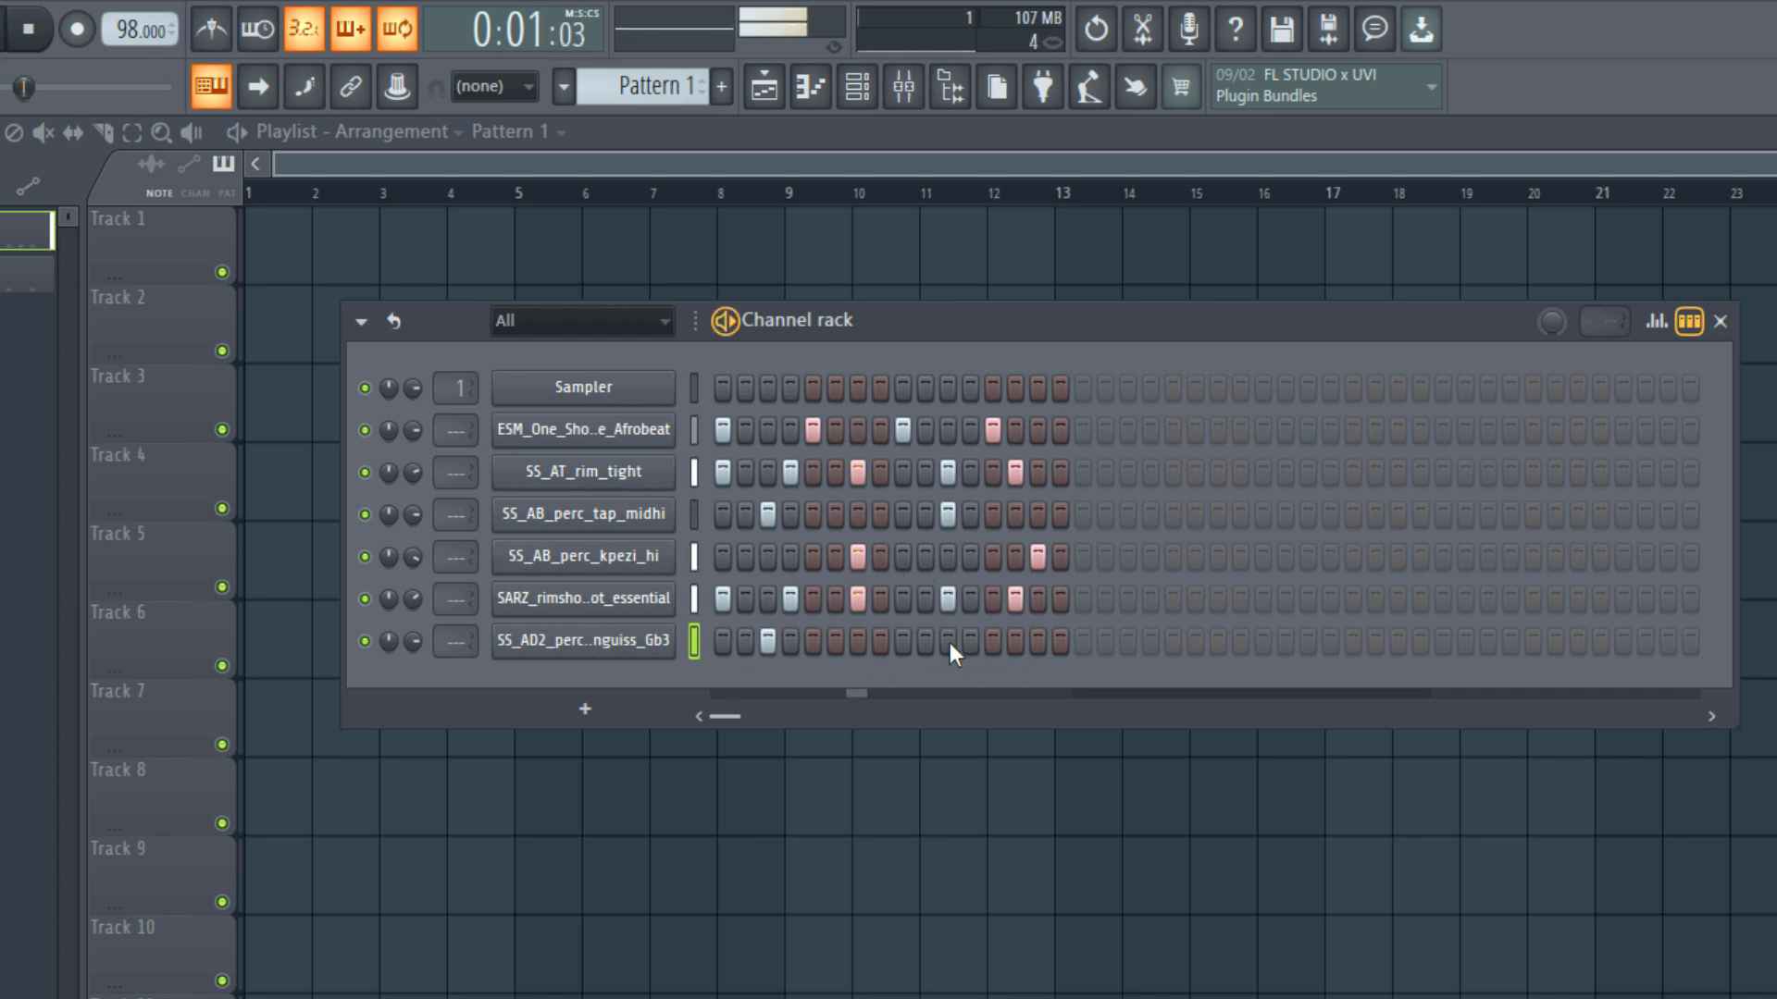
{"action": "key", "text": "space"}
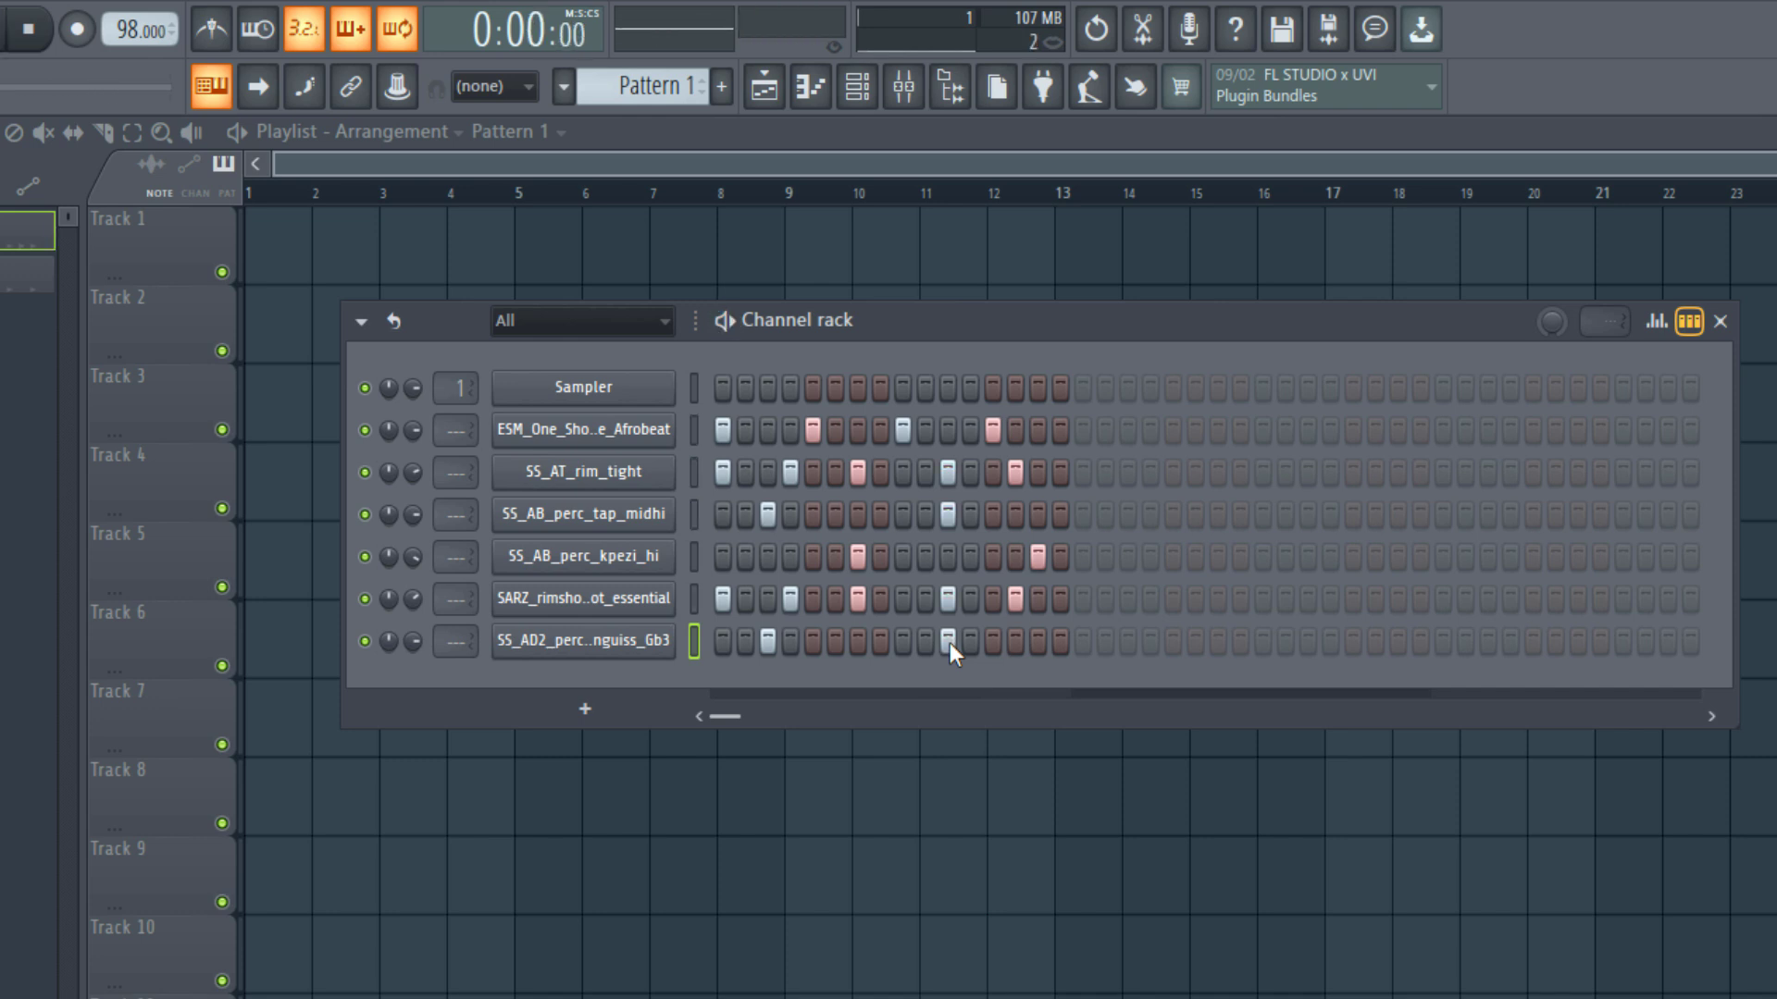
{"action": "key", "text": "space"}
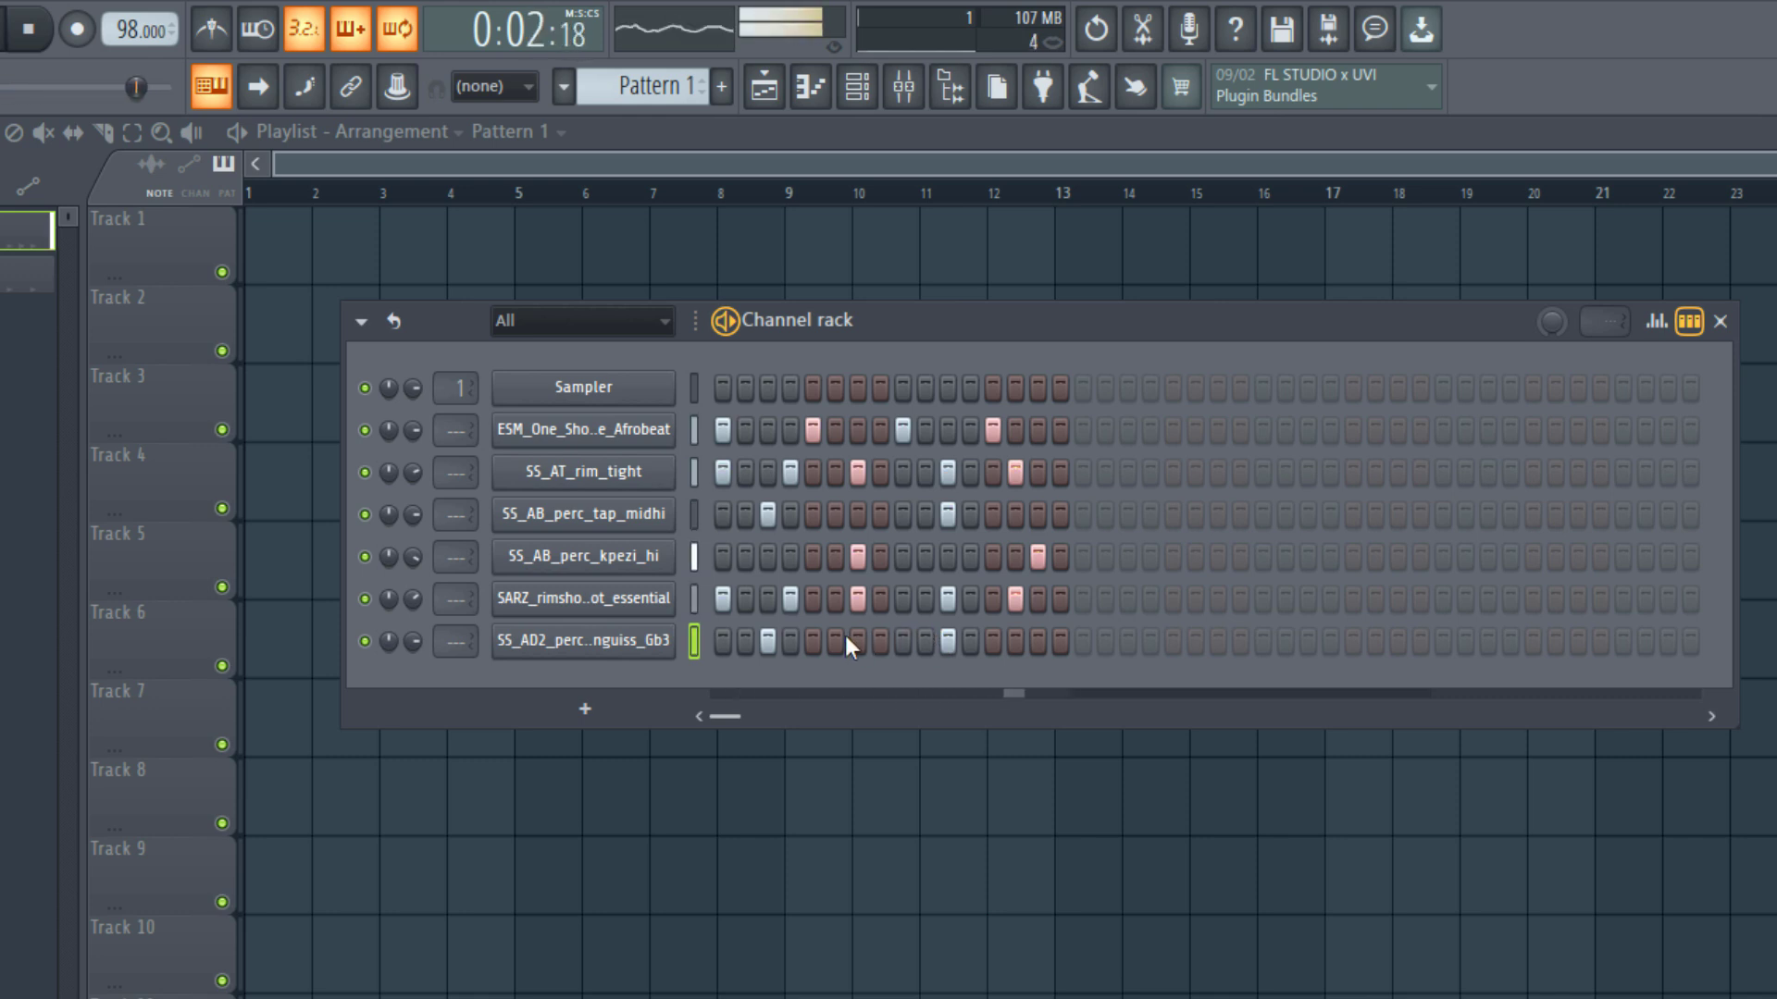
{"action": "key", "text": "space"}
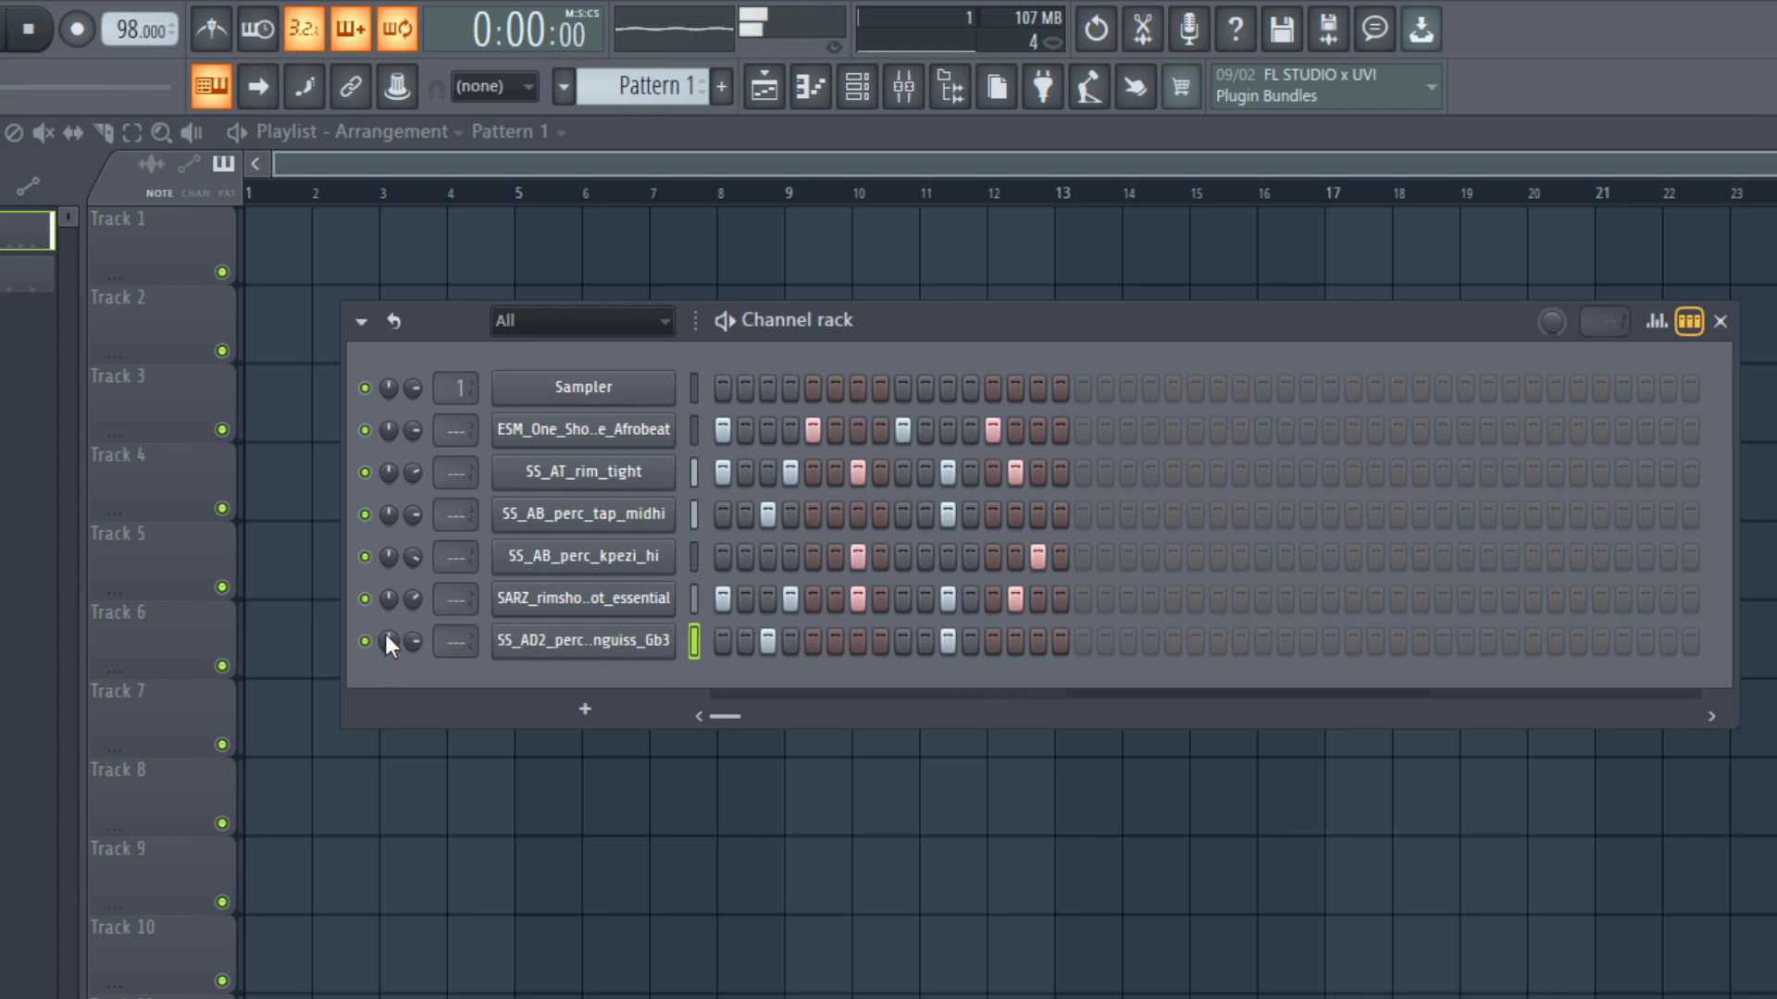
Return to Splice and audition more african percussion one-shots, including SS_AC_timbale_fill_two_wet.wav and SS_AB_perc_tap_midhi.wav.
{"action": "key", "text": "alt+Tab"}
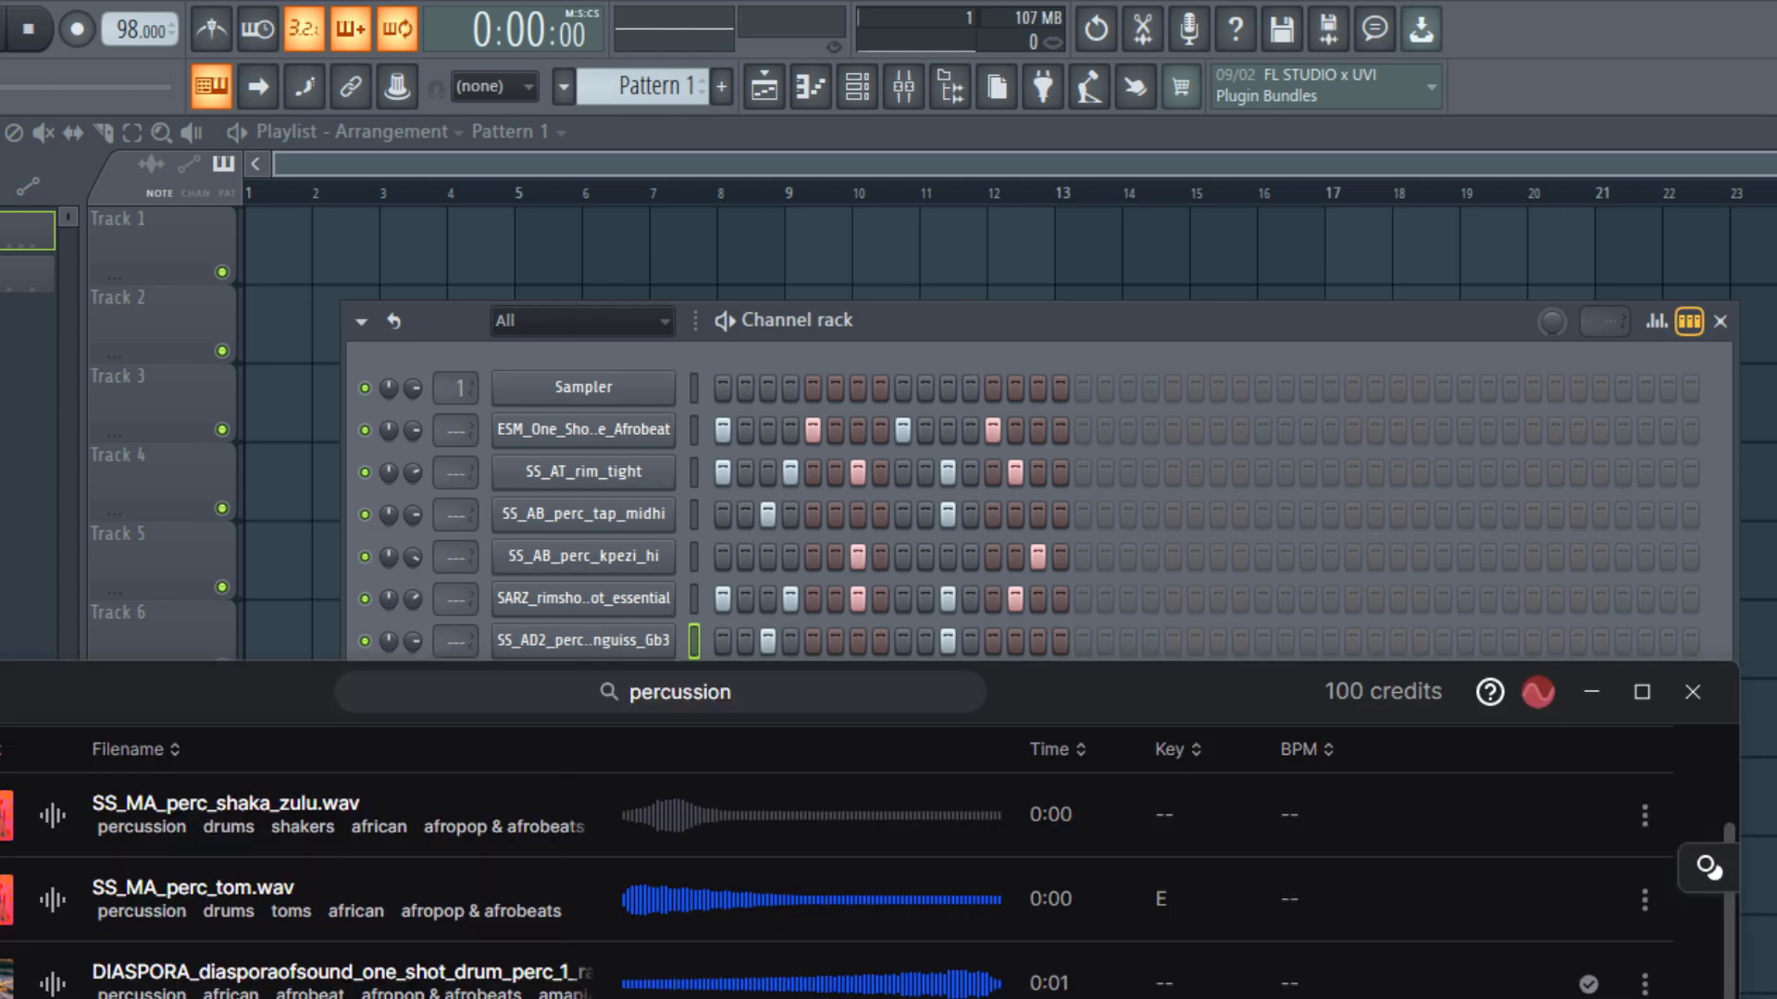
{"action": "left_click_drag", "start_coordinate": [163, 700], "coordinate": [436, 397]}
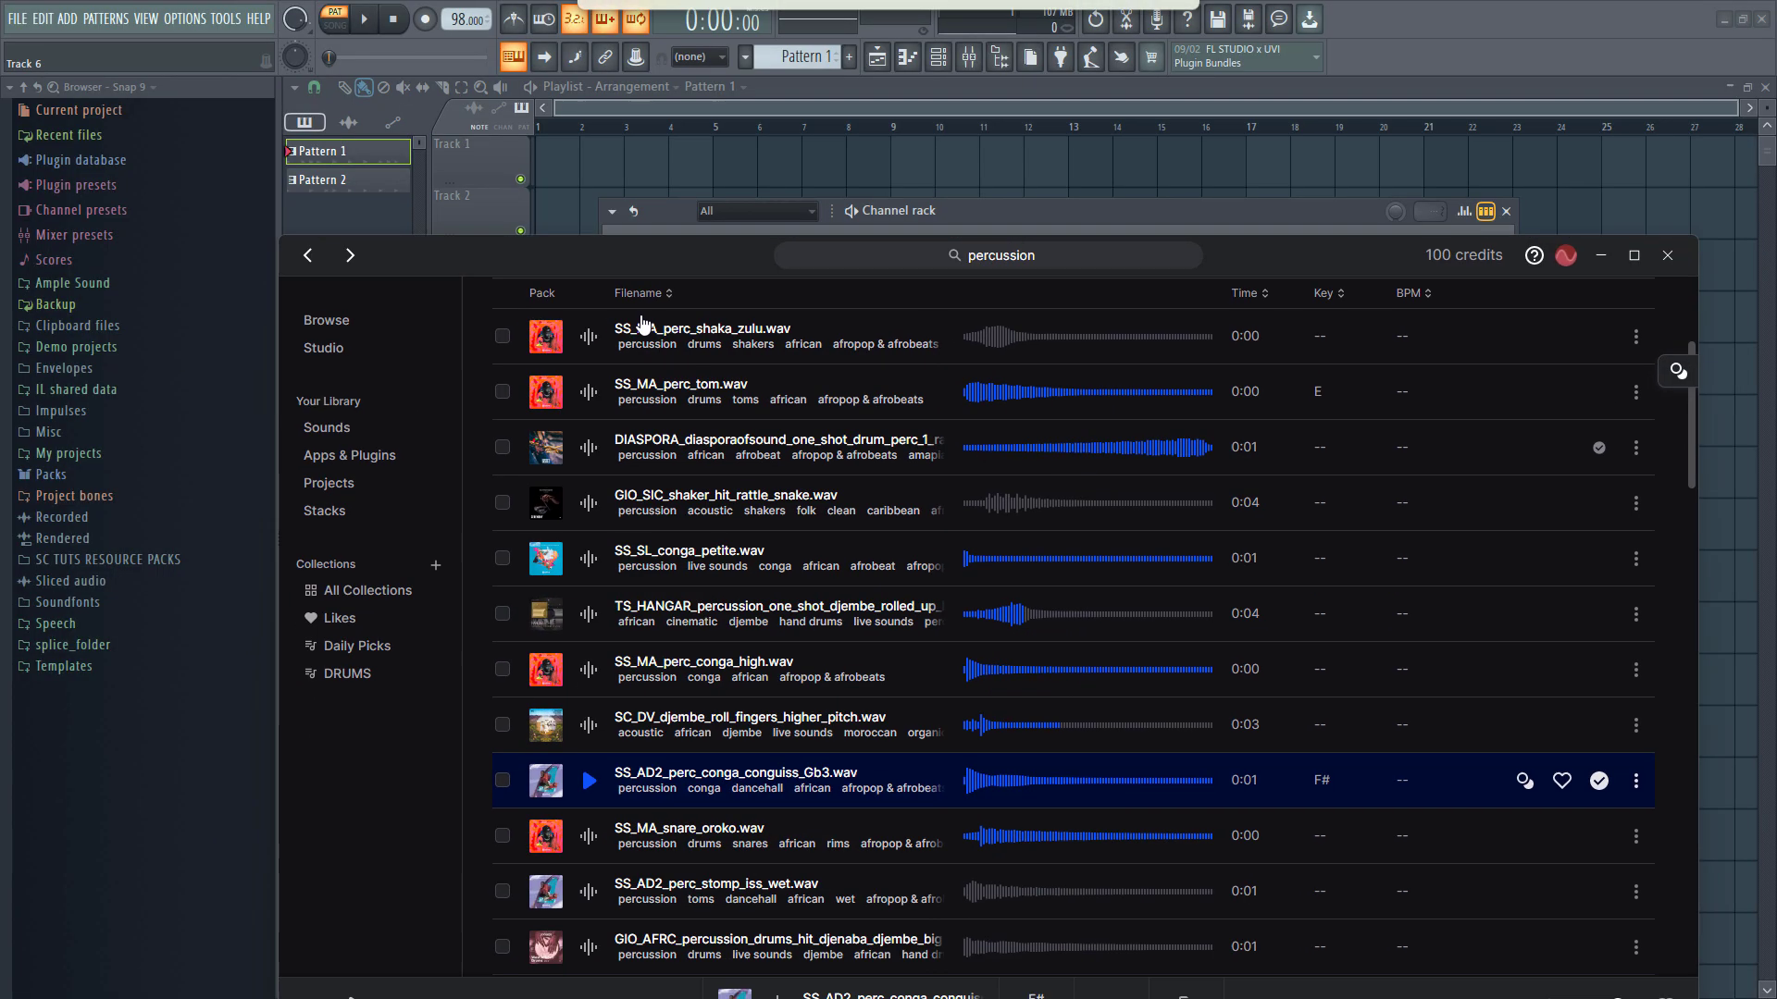
{"action": "scroll", "coordinate": [237, 946], "scroll_direction": "down", "scroll_amount": 4}
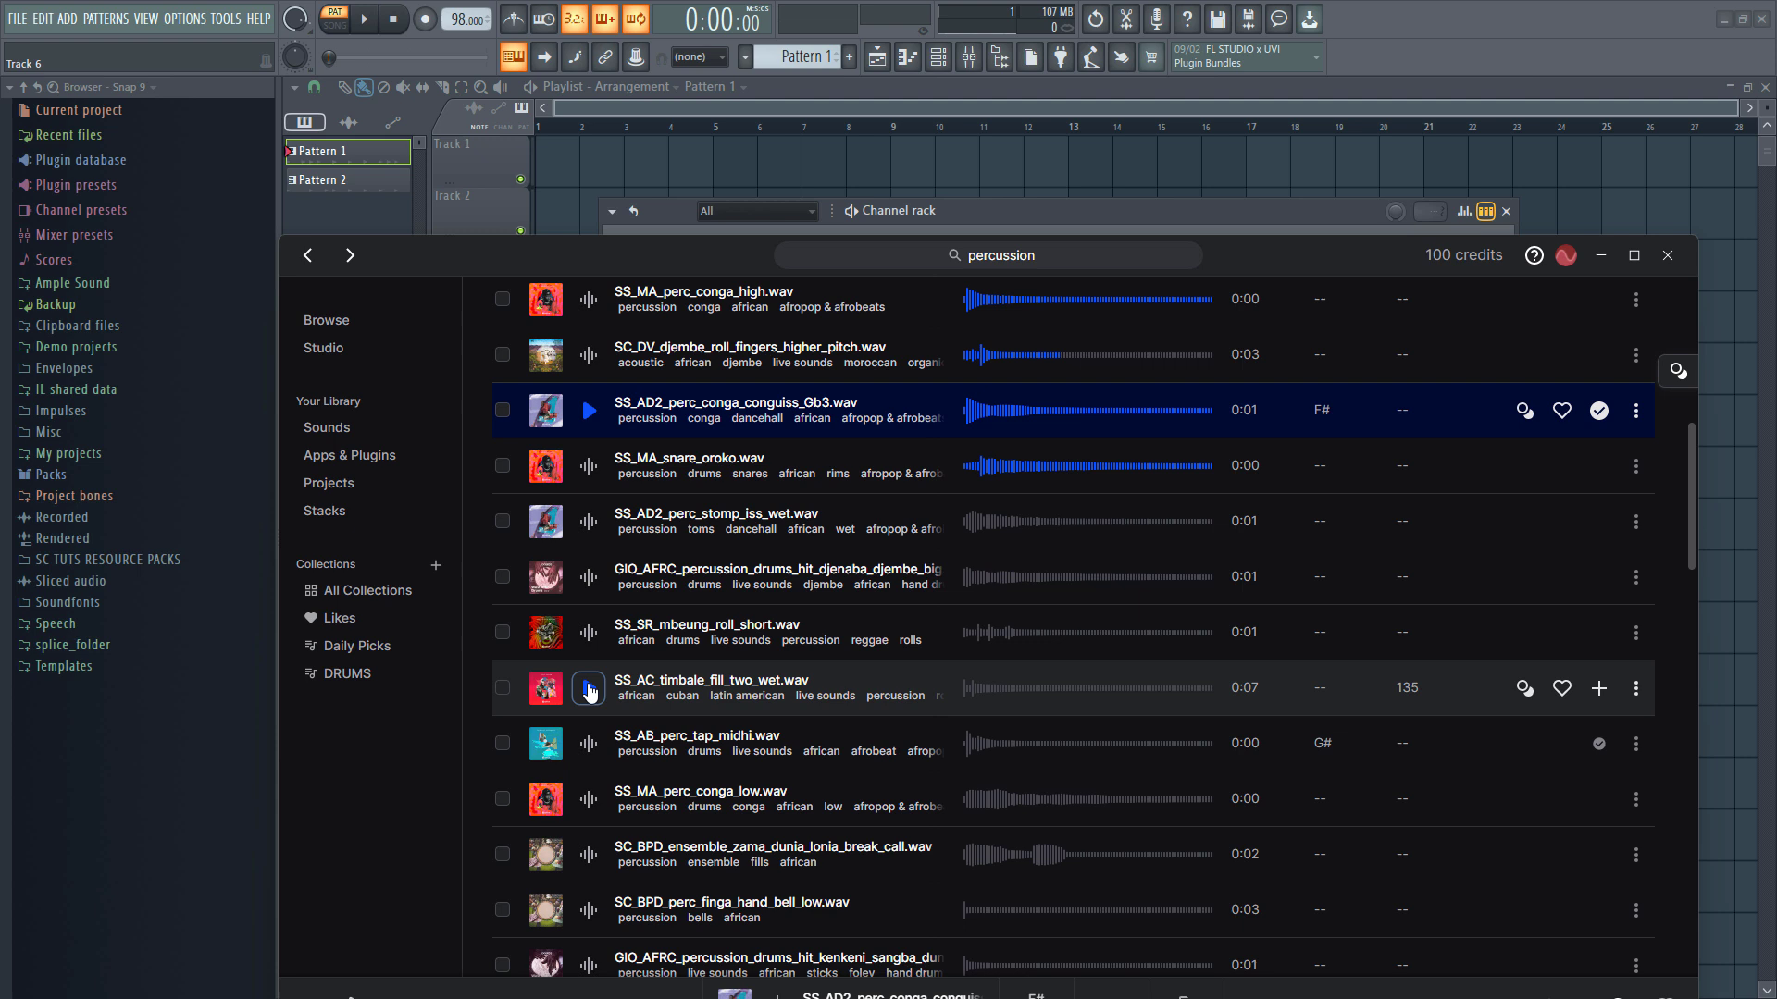
{"action": "left_click", "coordinate": [589, 689]}
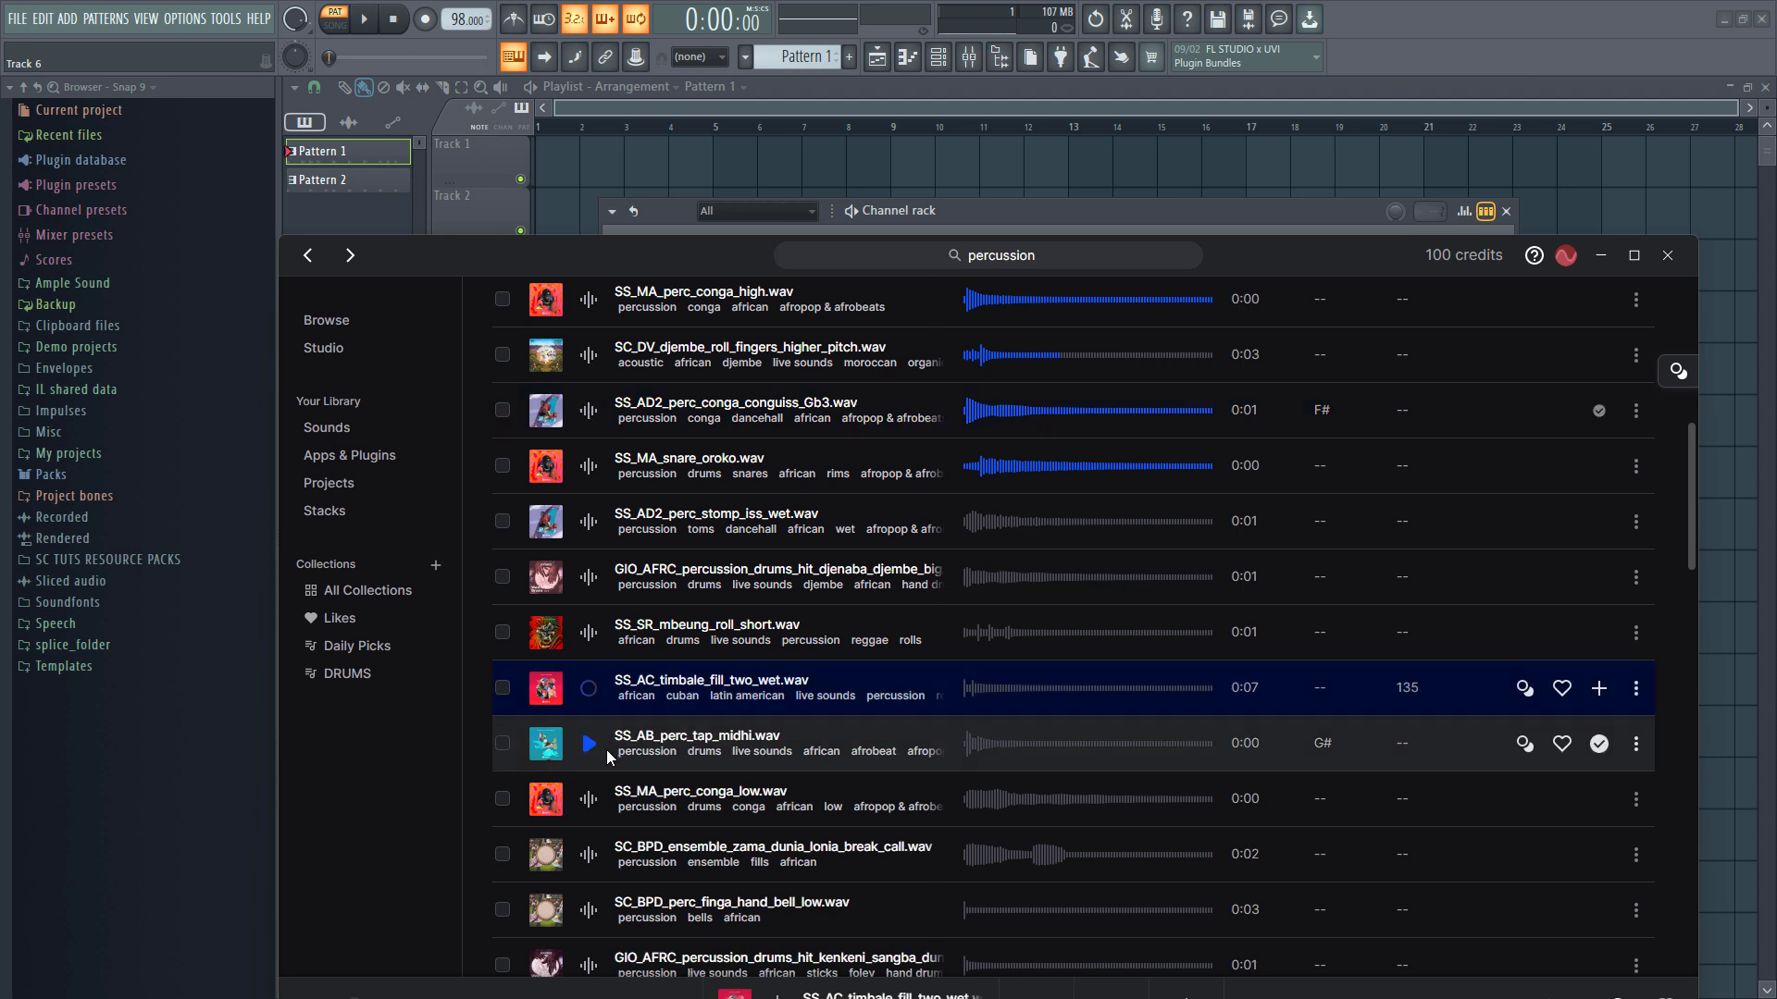
{"action": "left_click", "coordinate": [590, 744]}
{"action": "scroll", "coordinate": [596, 731], "scroll_direction": "down", "scroll_amount": 3}
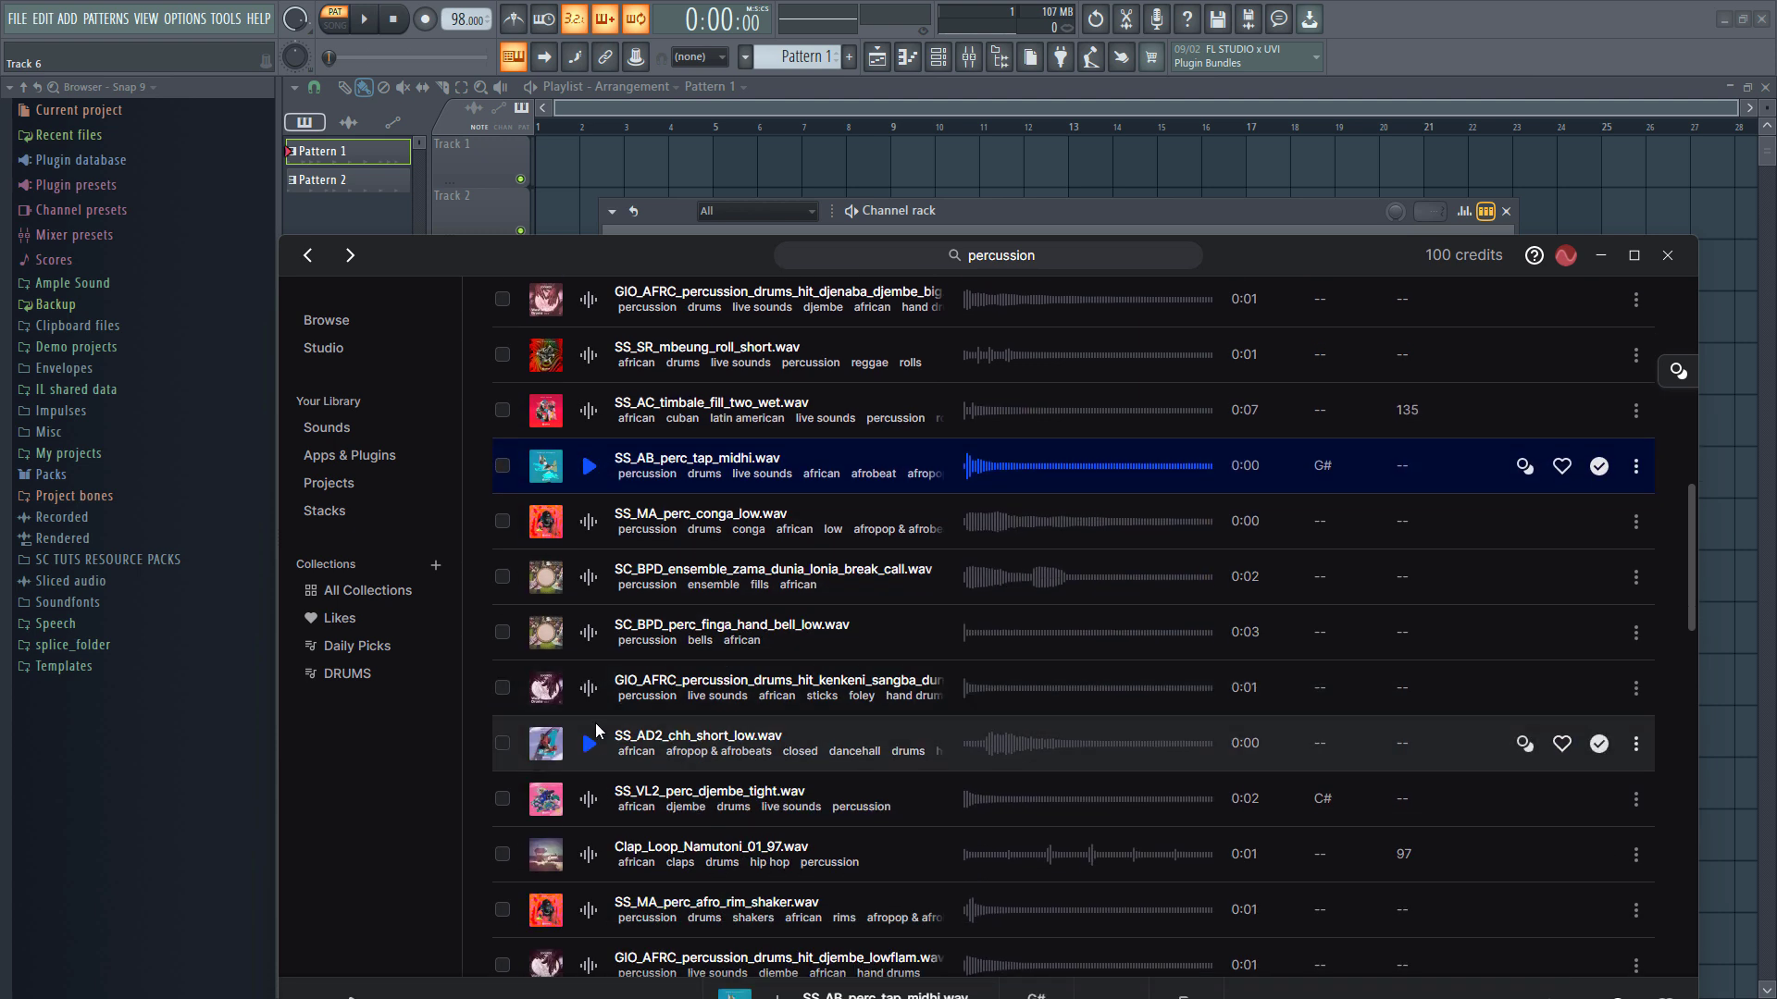
Preview SS_AD2_chh_short_low.wav and load it as a new channel in FL Studio's Channel rack.
{"action": "left_click", "coordinate": [589, 743]}
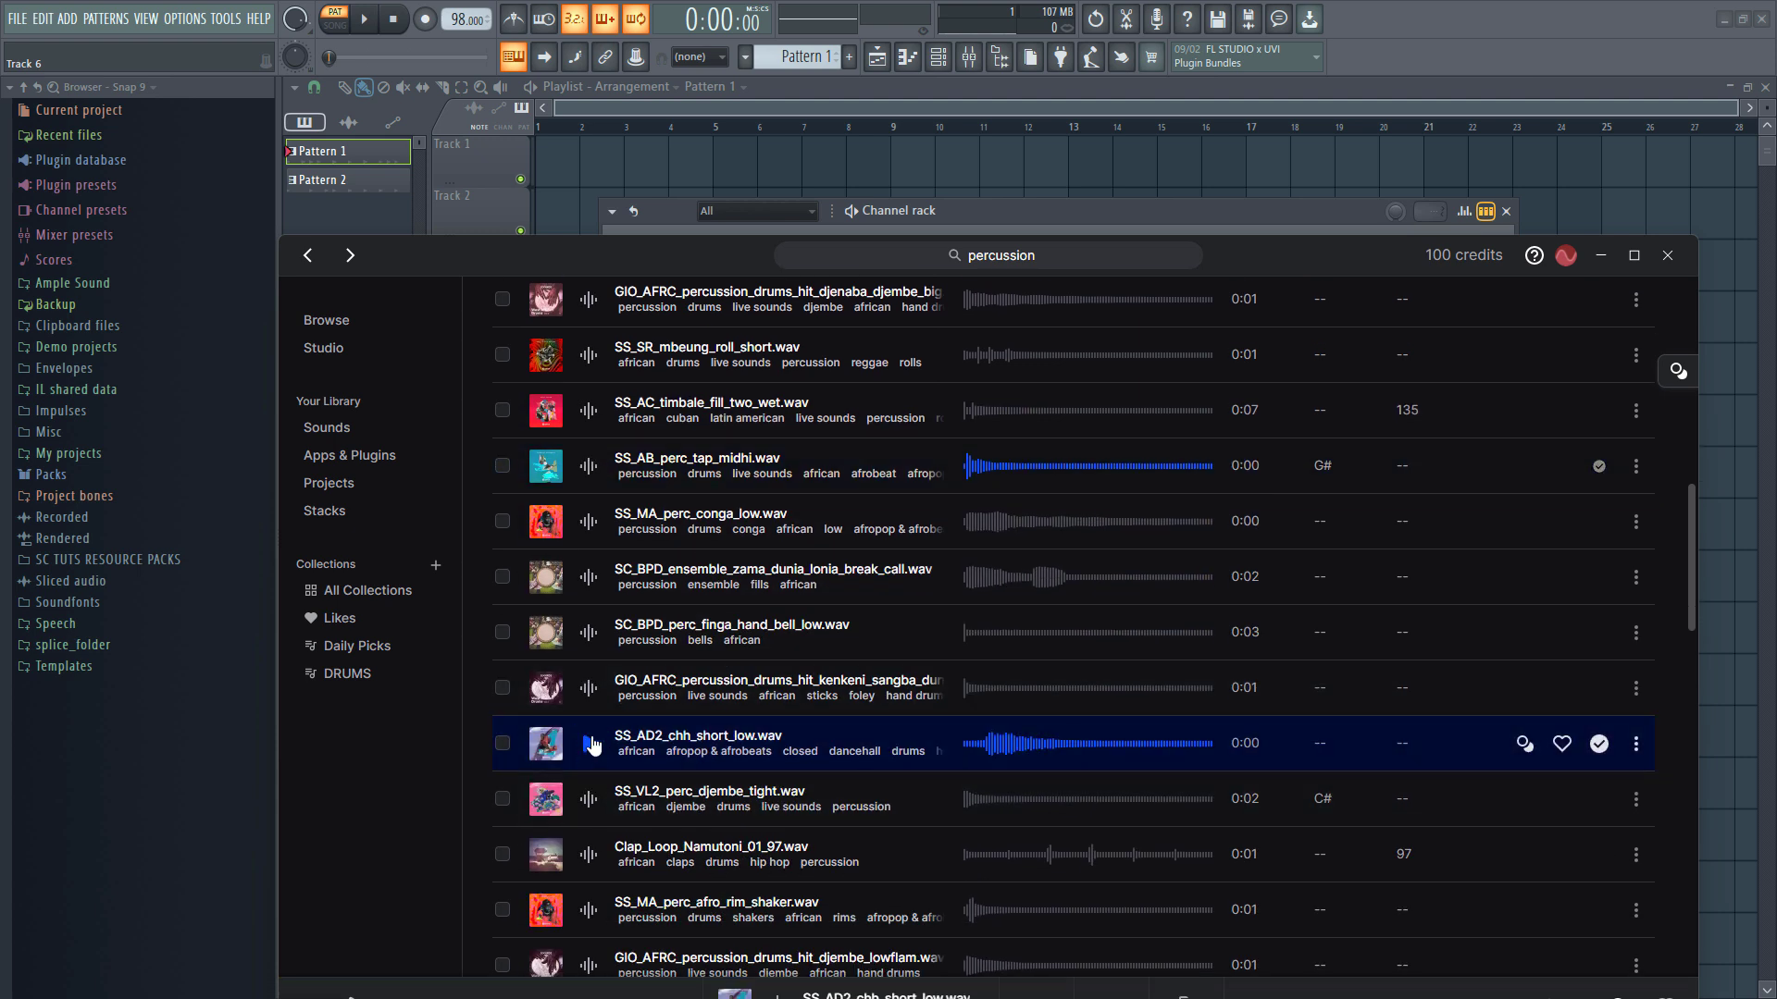
{"action": "left_click_drag", "start_coordinate": [1363, 268], "coordinate": [1341, 434]}
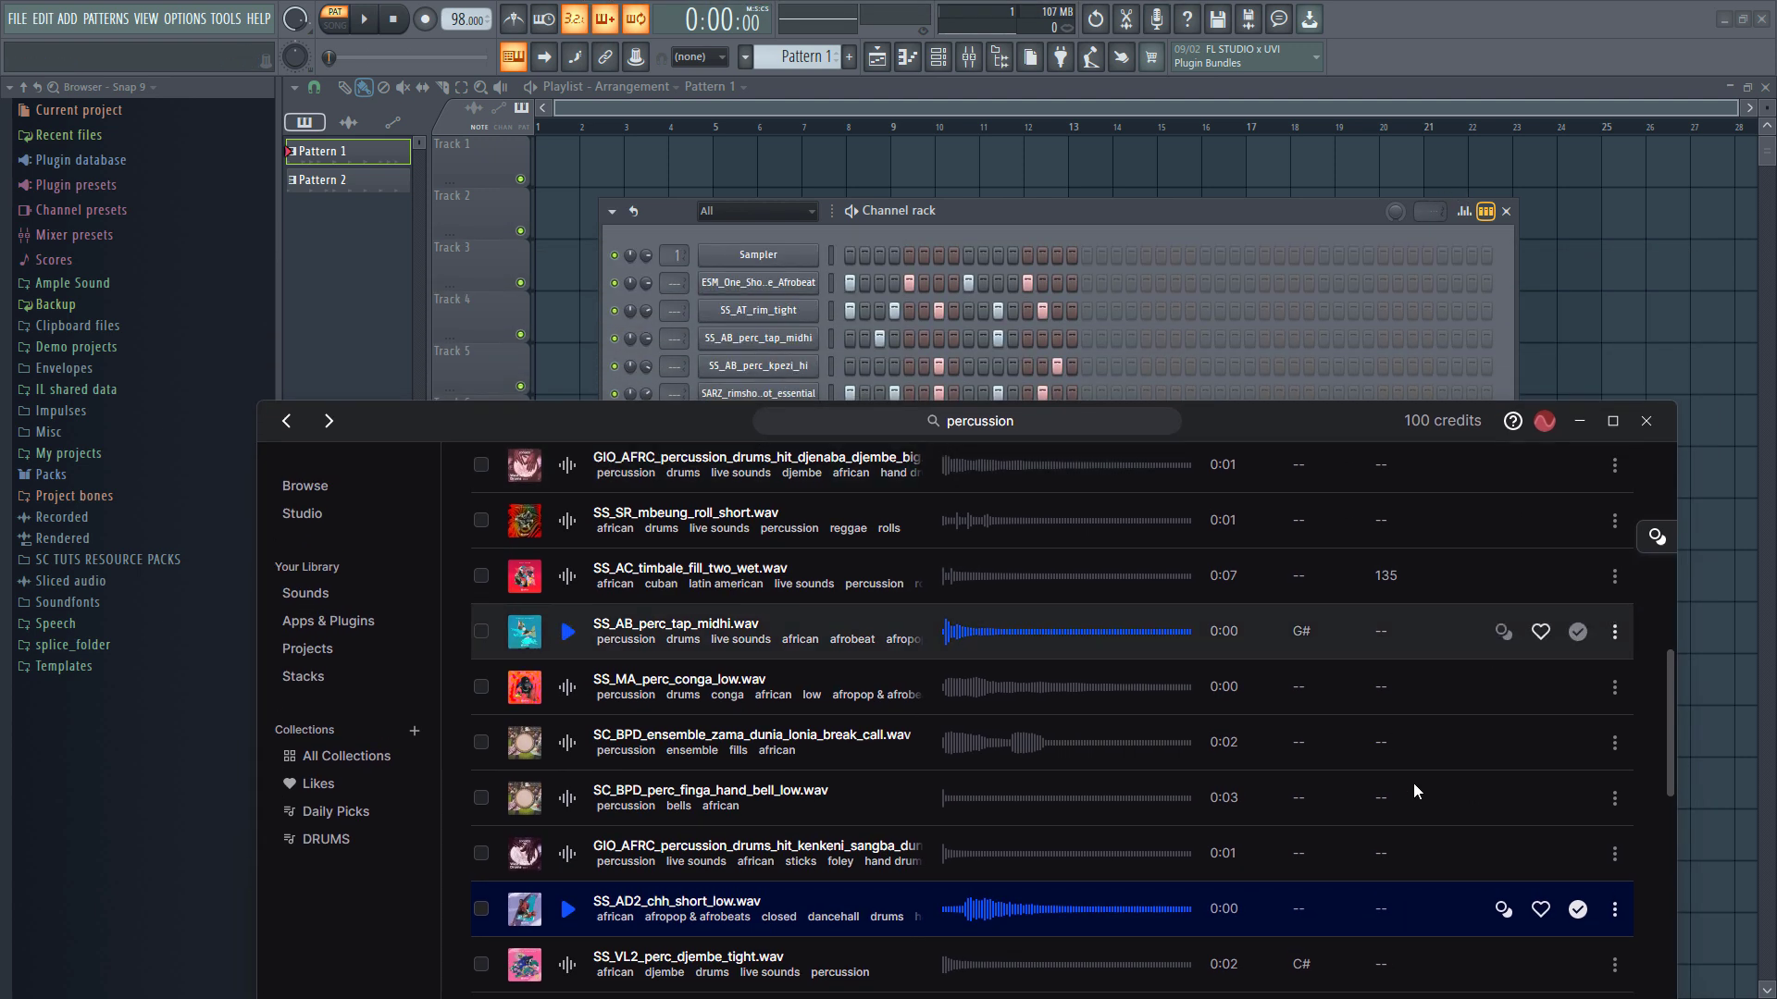
{"action": "left_click_drag", "start_coordinate": [829, 316], "coordinate": [925, 861]}
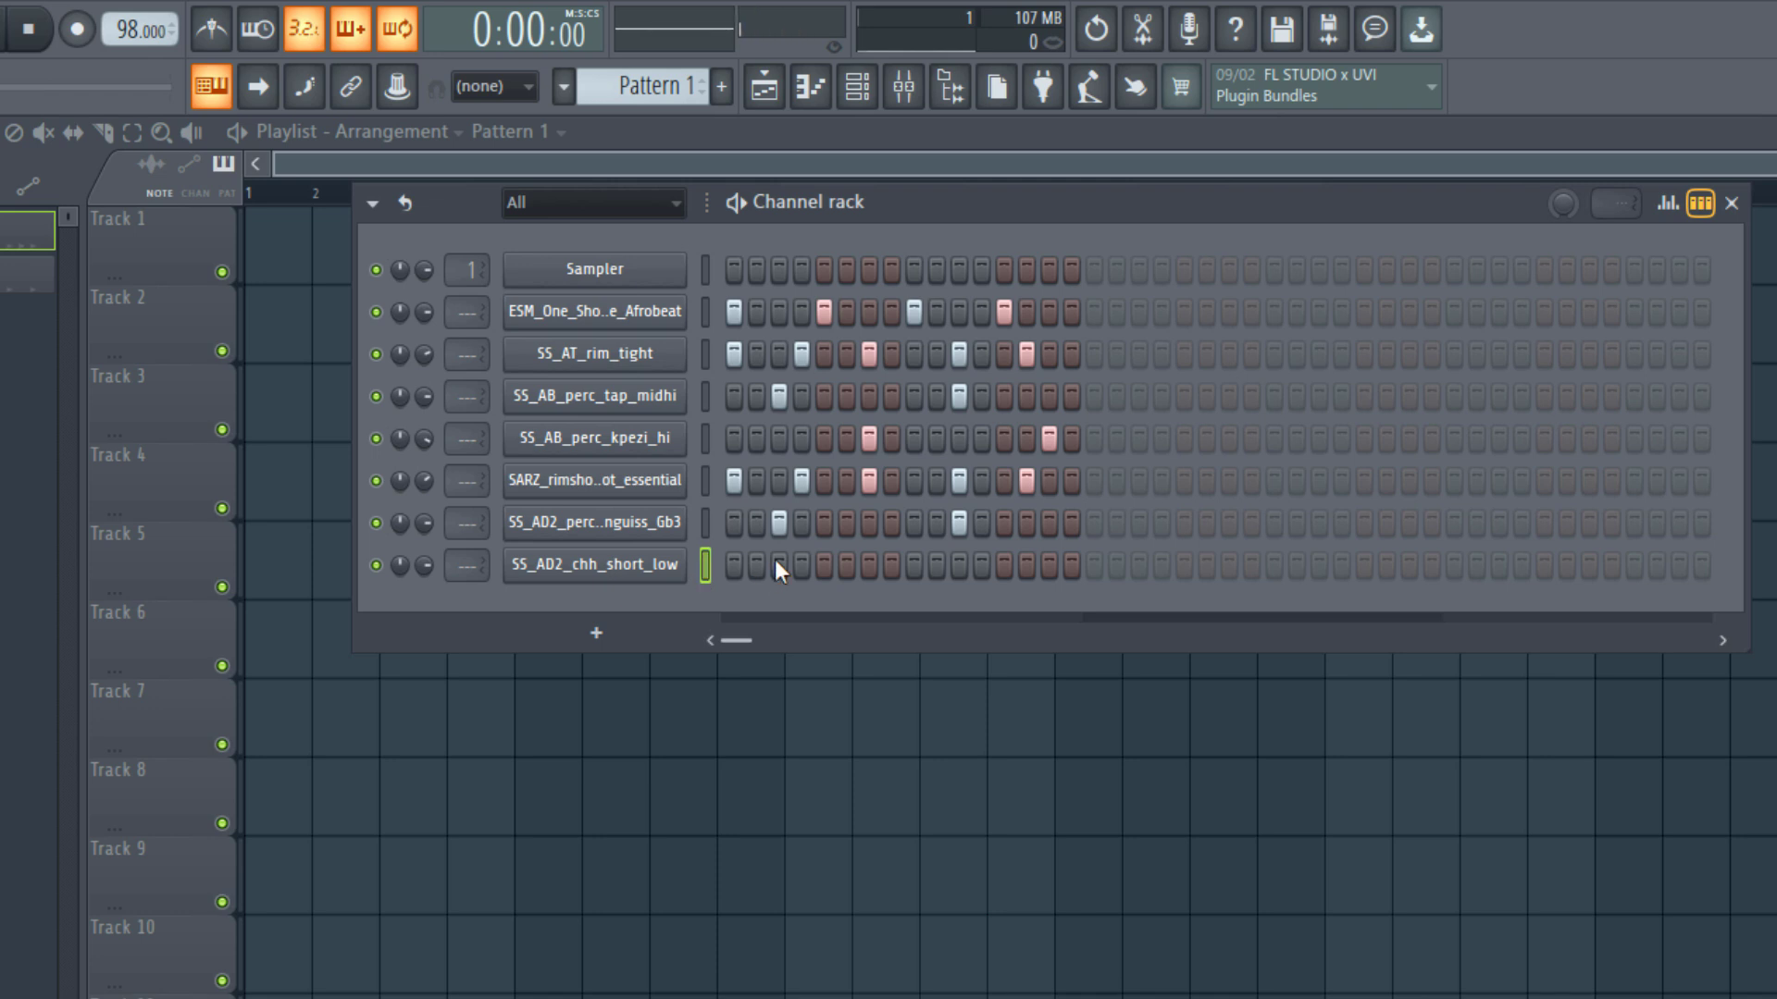
Add a hit on step 7 of the SS_AD2_chh_short_low channel and, during playback, try and remove a second hit on step 15.
{"action": "left_click", "coordinate": [707, 442]}
{"action": "left_click", "coordinate": [707, 566]}
{"action": "left_click", "coordinate": [870, 560]}
{"action": "key", "text": "space"}
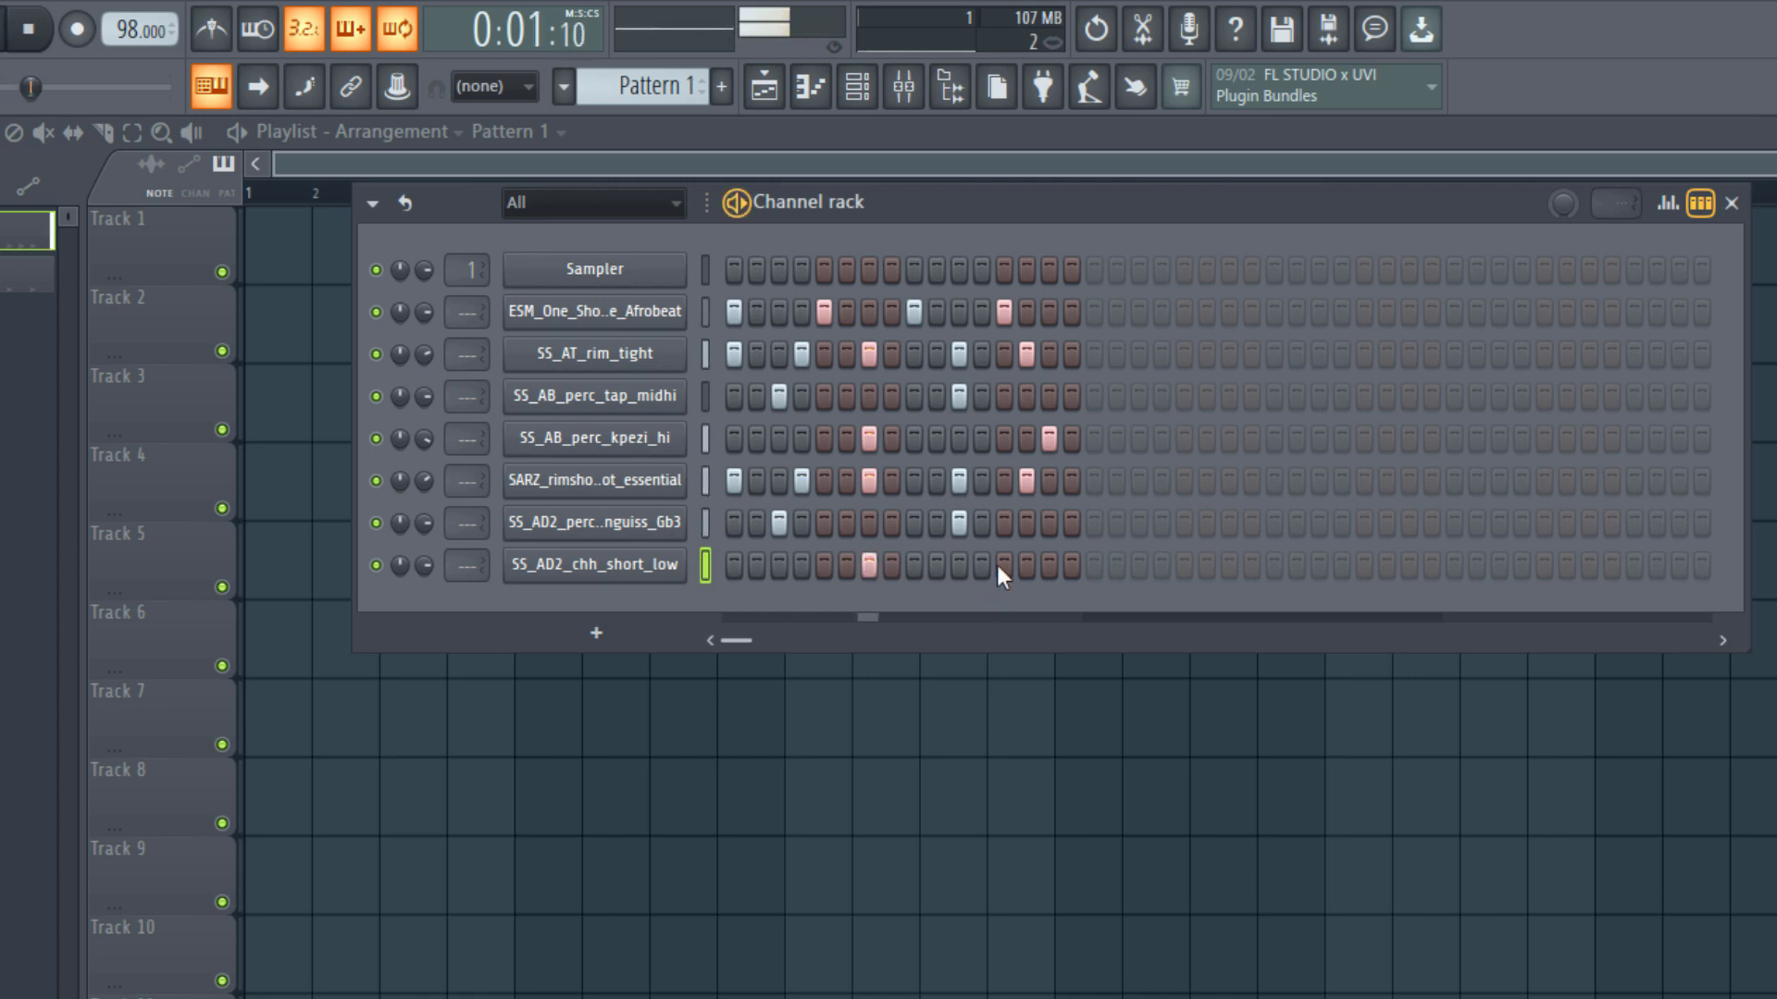
{"action": "left_click", "coordinate": [1045, 569]}
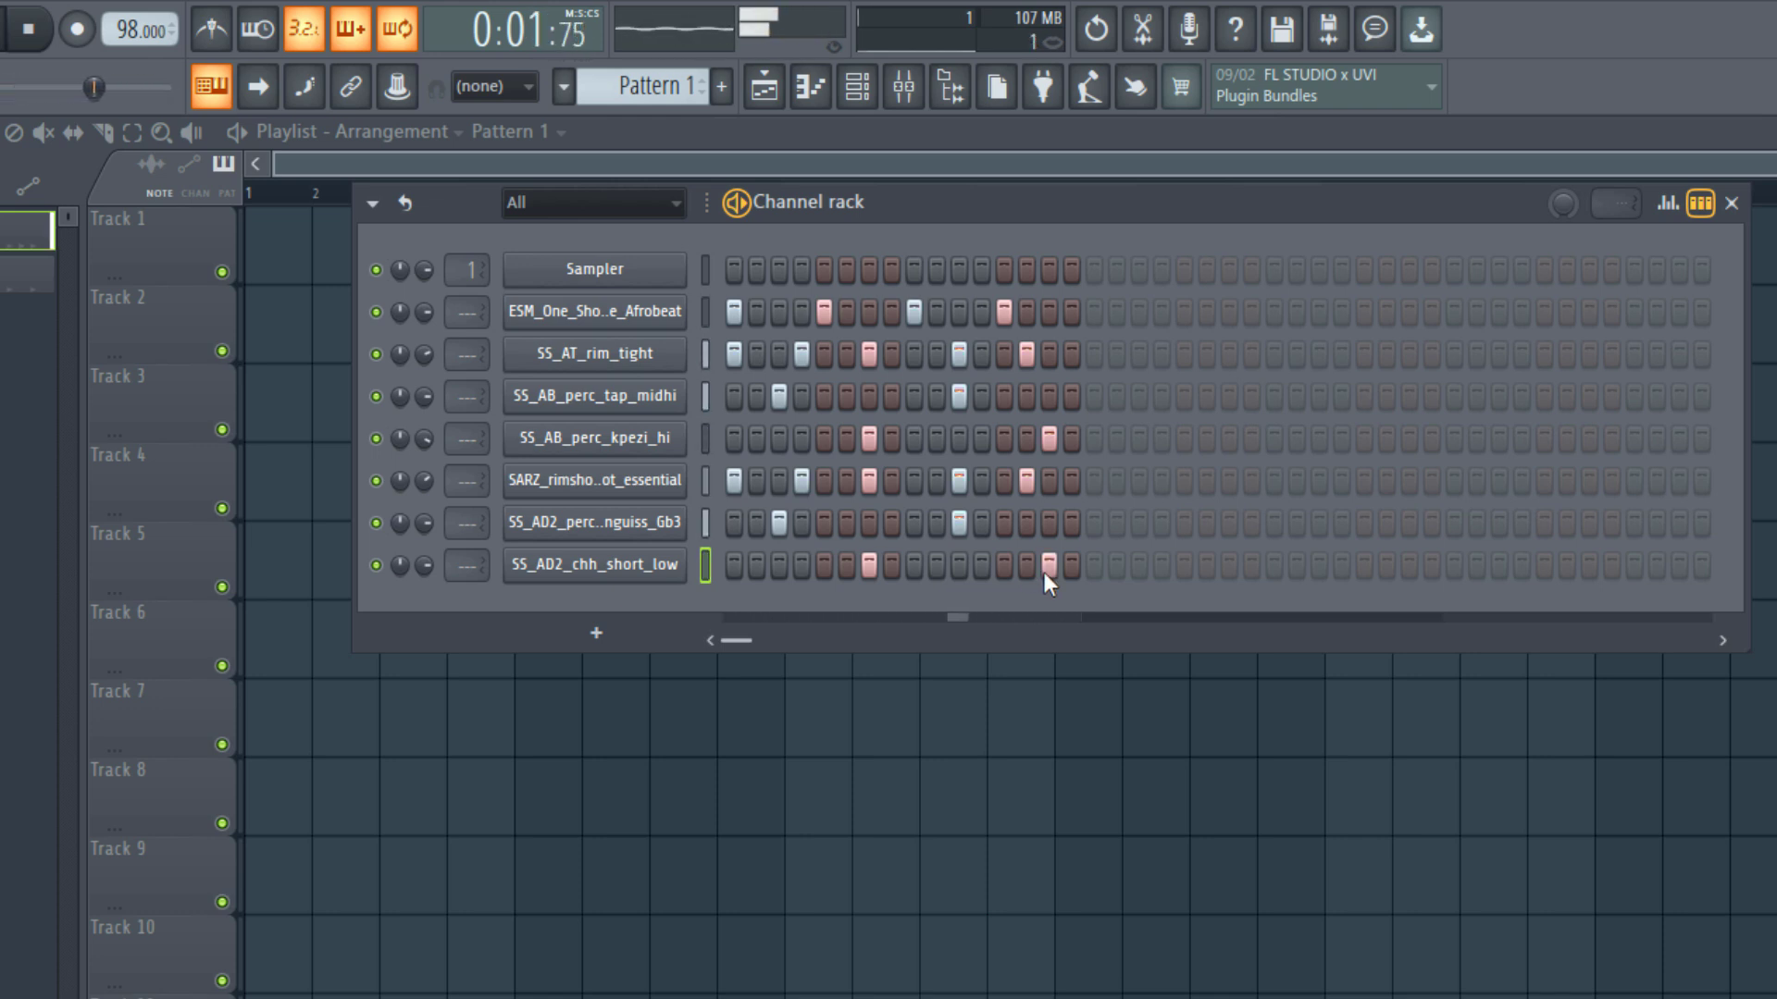
{"action": "left_click", "coordinate": [1043, 569]}
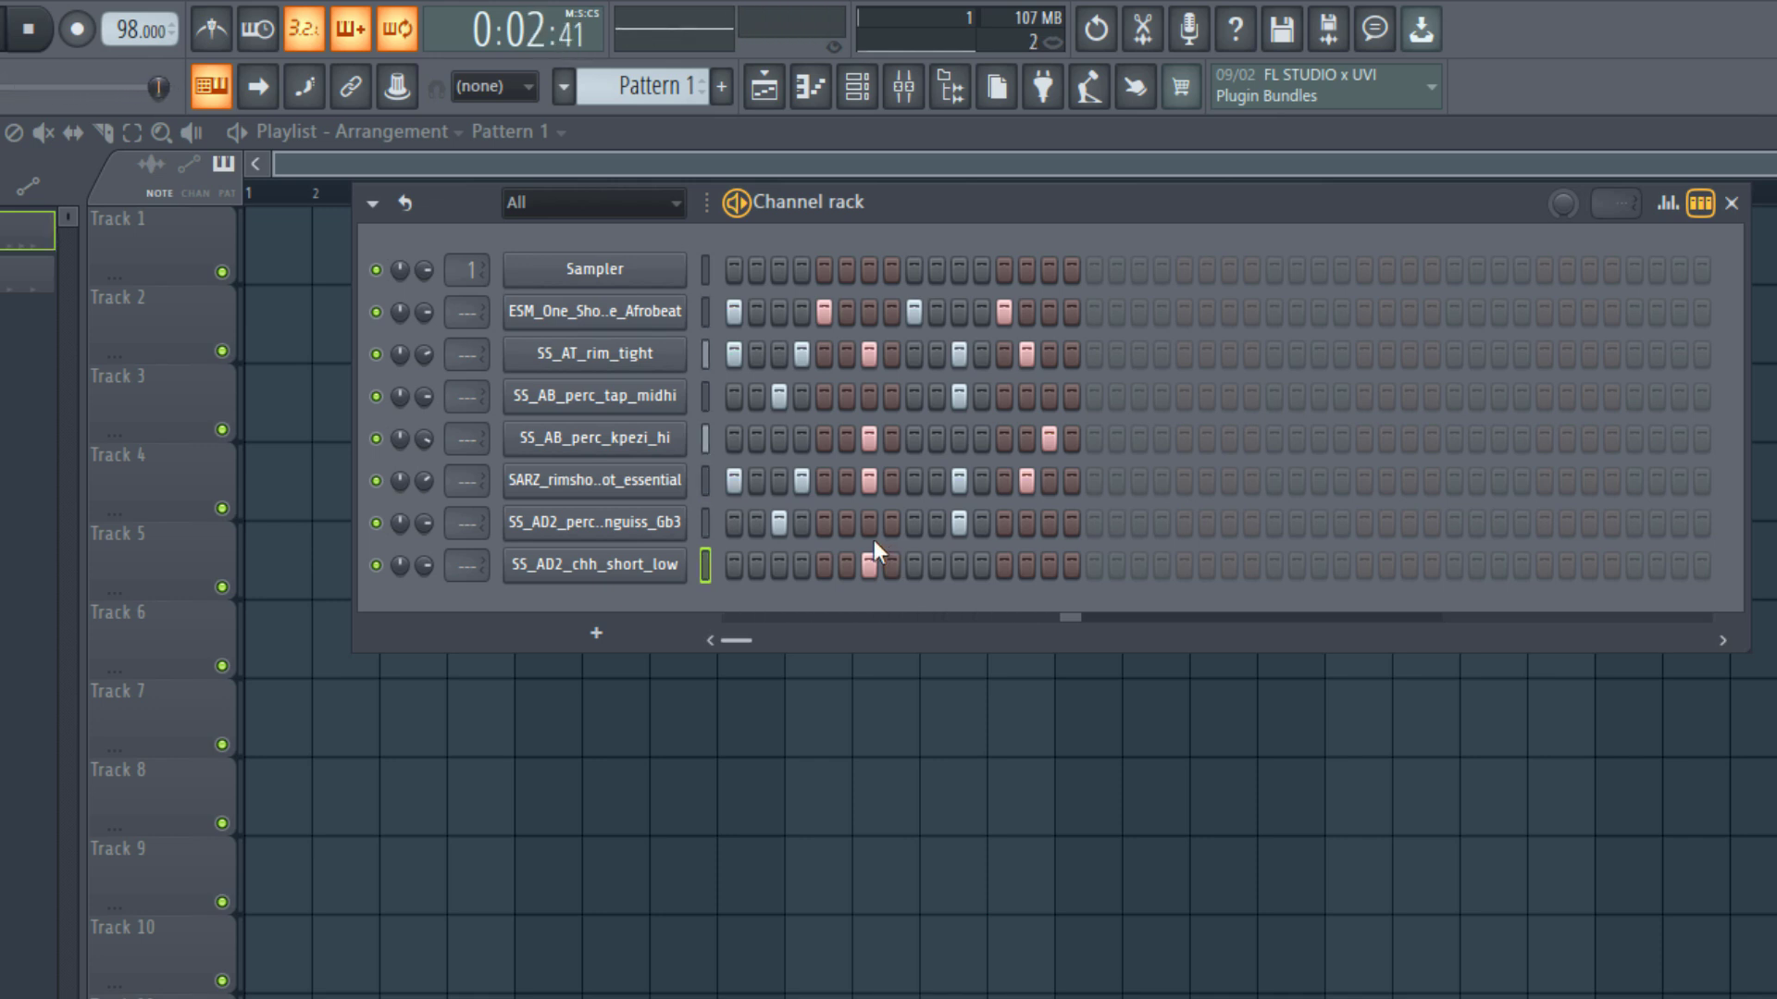
Switch to Pattern 2, copy the SS_AT_rim_tight steps onto the SARZ rimshot channel, and play the result.
{"action": "key", "text": "space"}
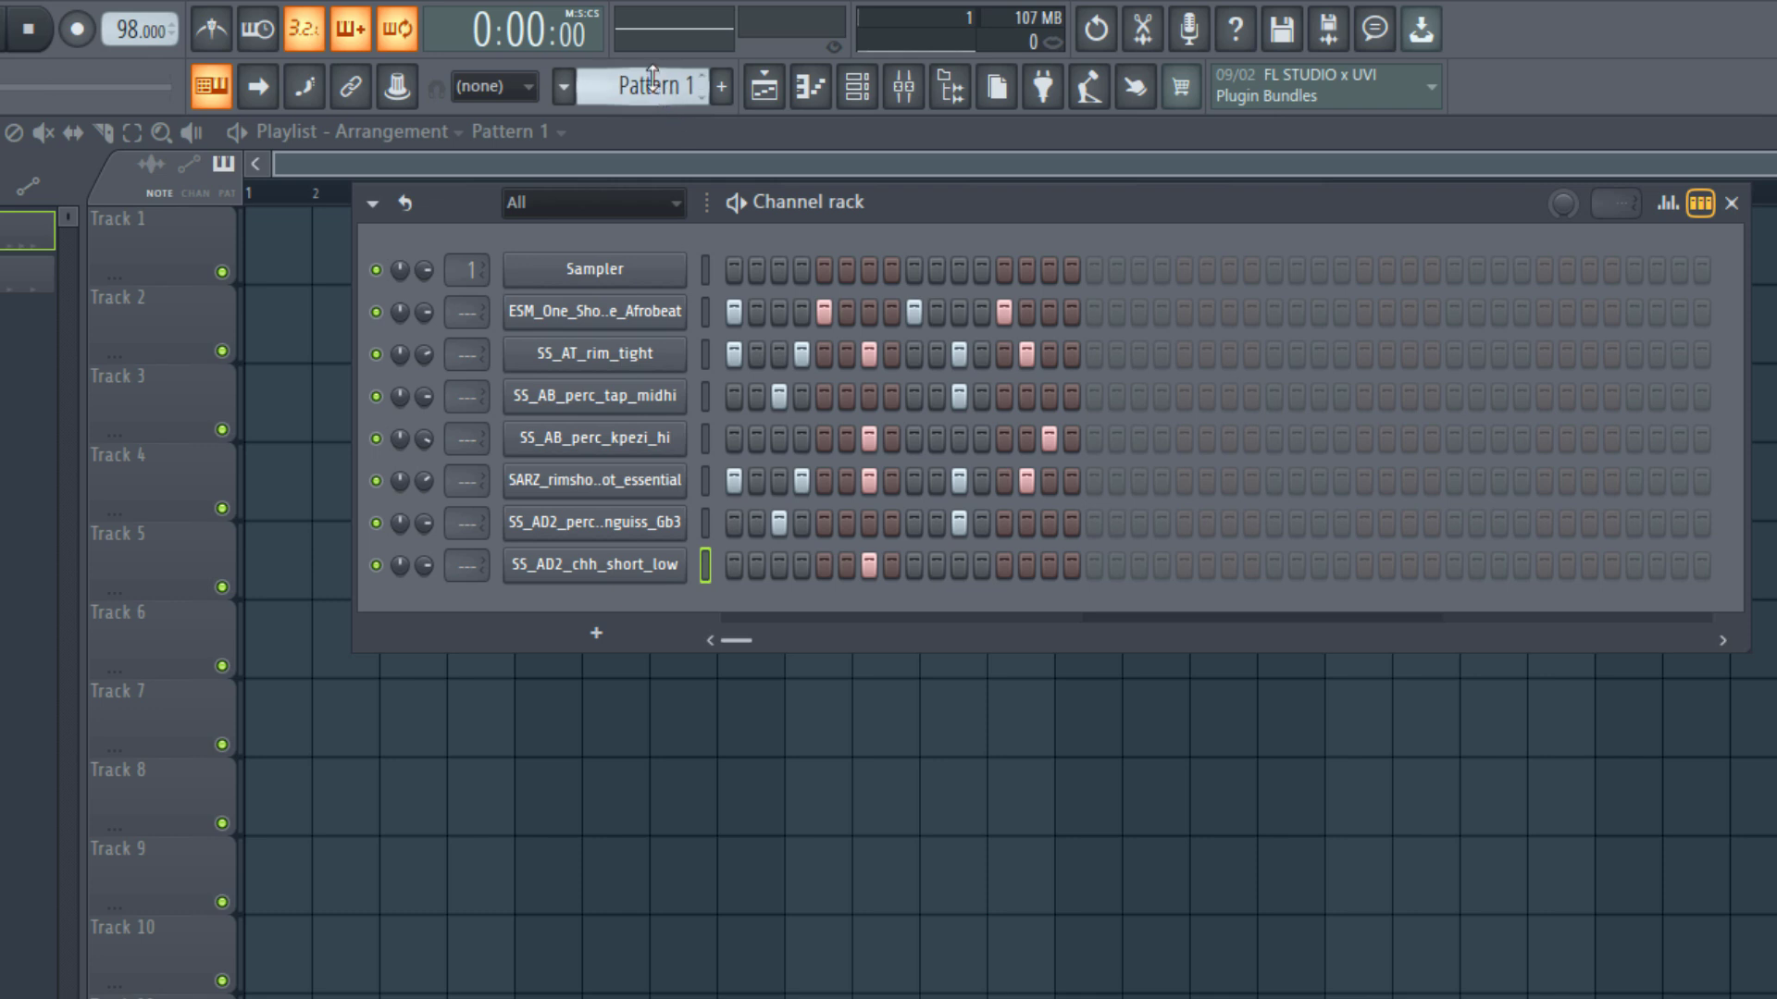
{"action": "scroll", "coordinate": [653, 83], "scroll_direction": "down", "scroll_amount": 1}
{"action": "key", "text": "space"}
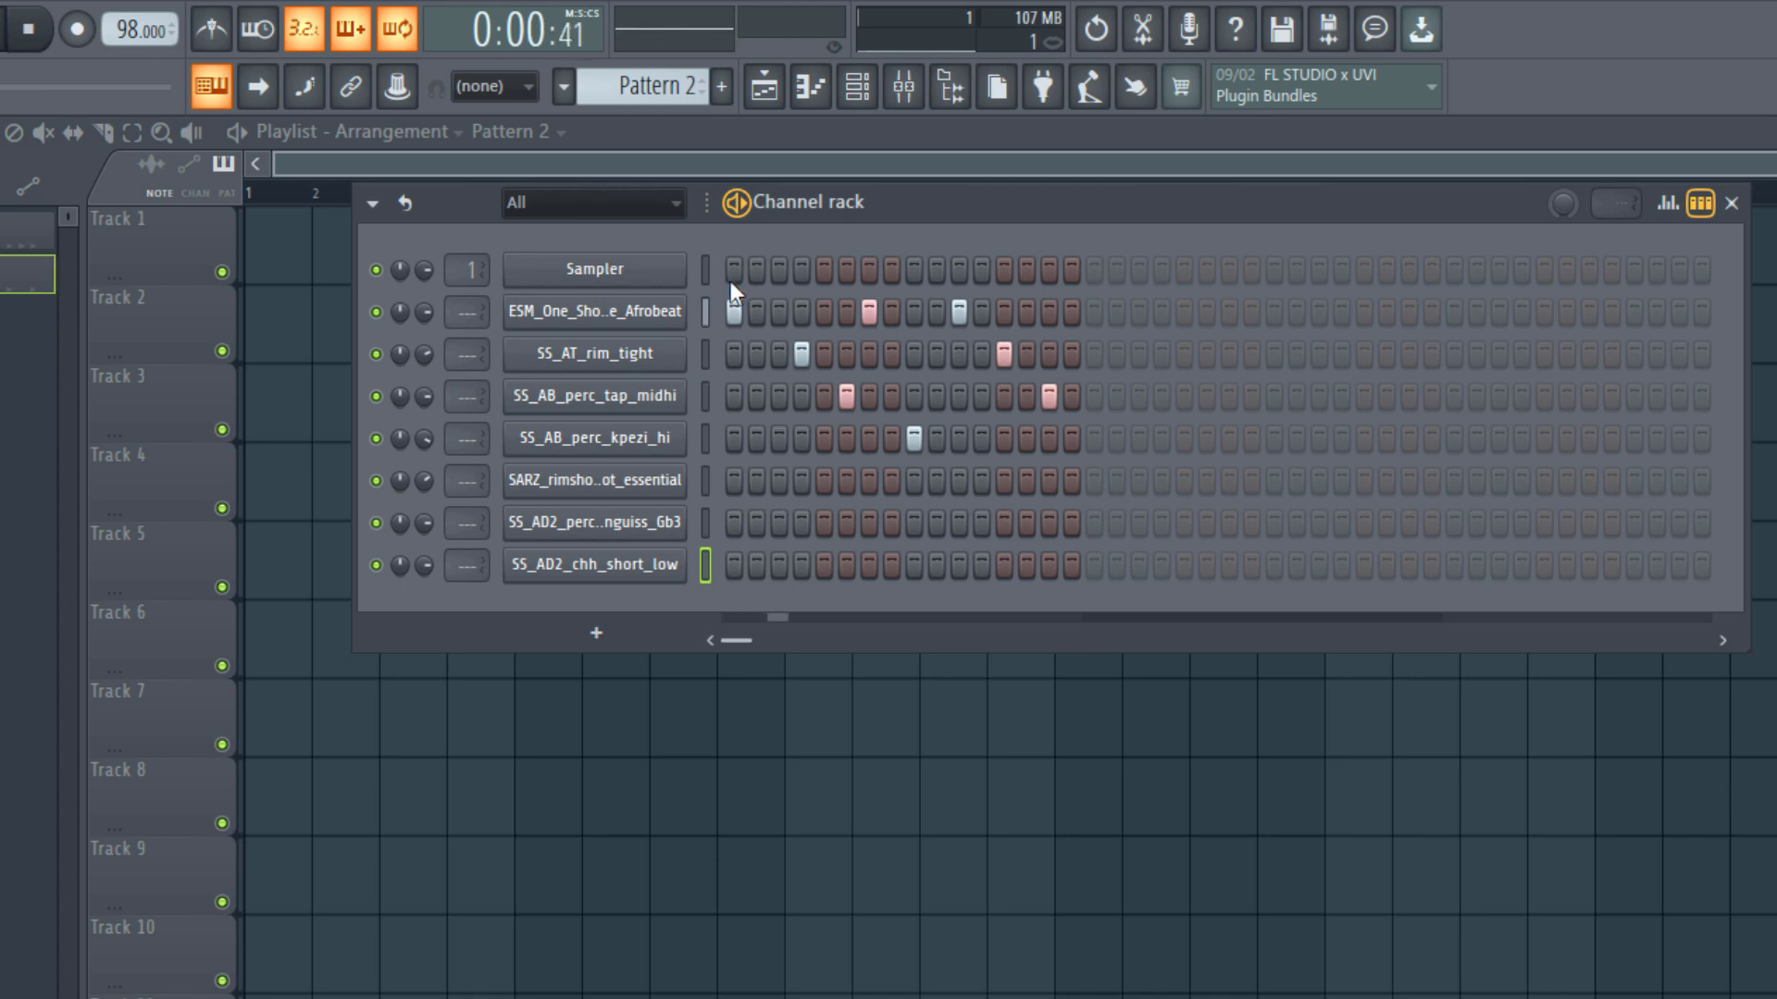
{"action": "key", "text": "space"}
{"action": "right_click", "coordinate": [683, 351]}
{"action": "left_click", "coordinate": [990, 381]}
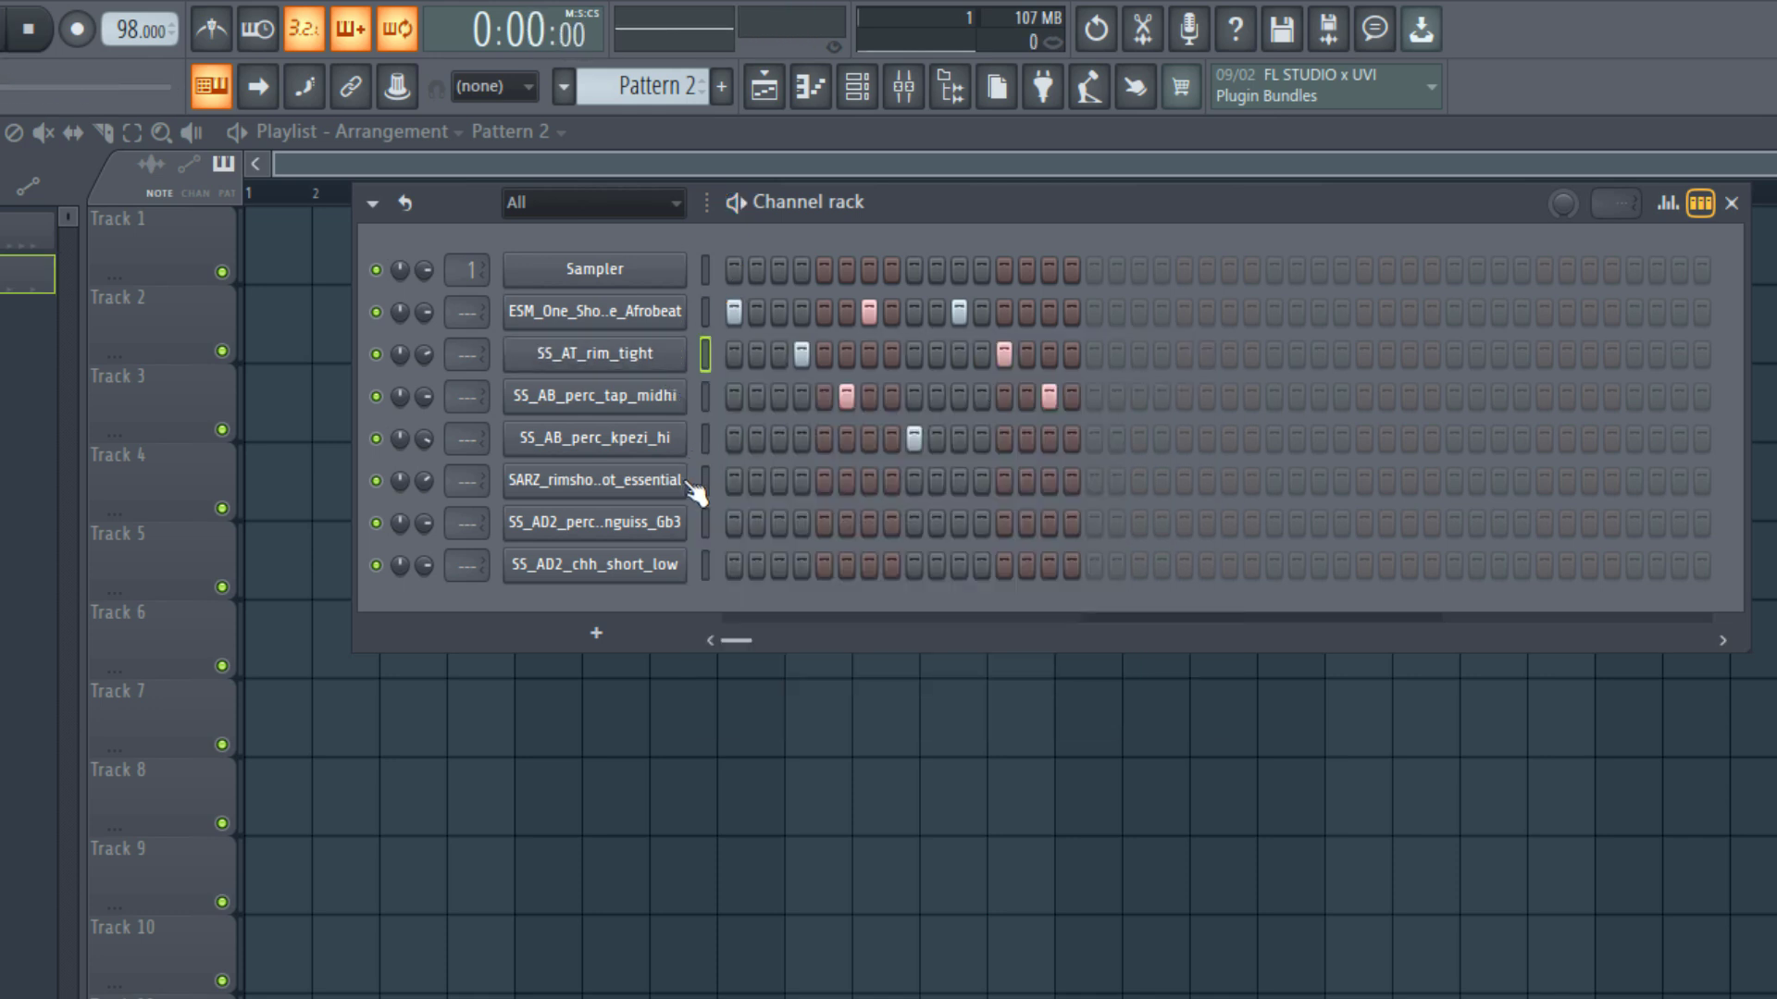
{"action": "right_click", "coordinate": [627, 473]}
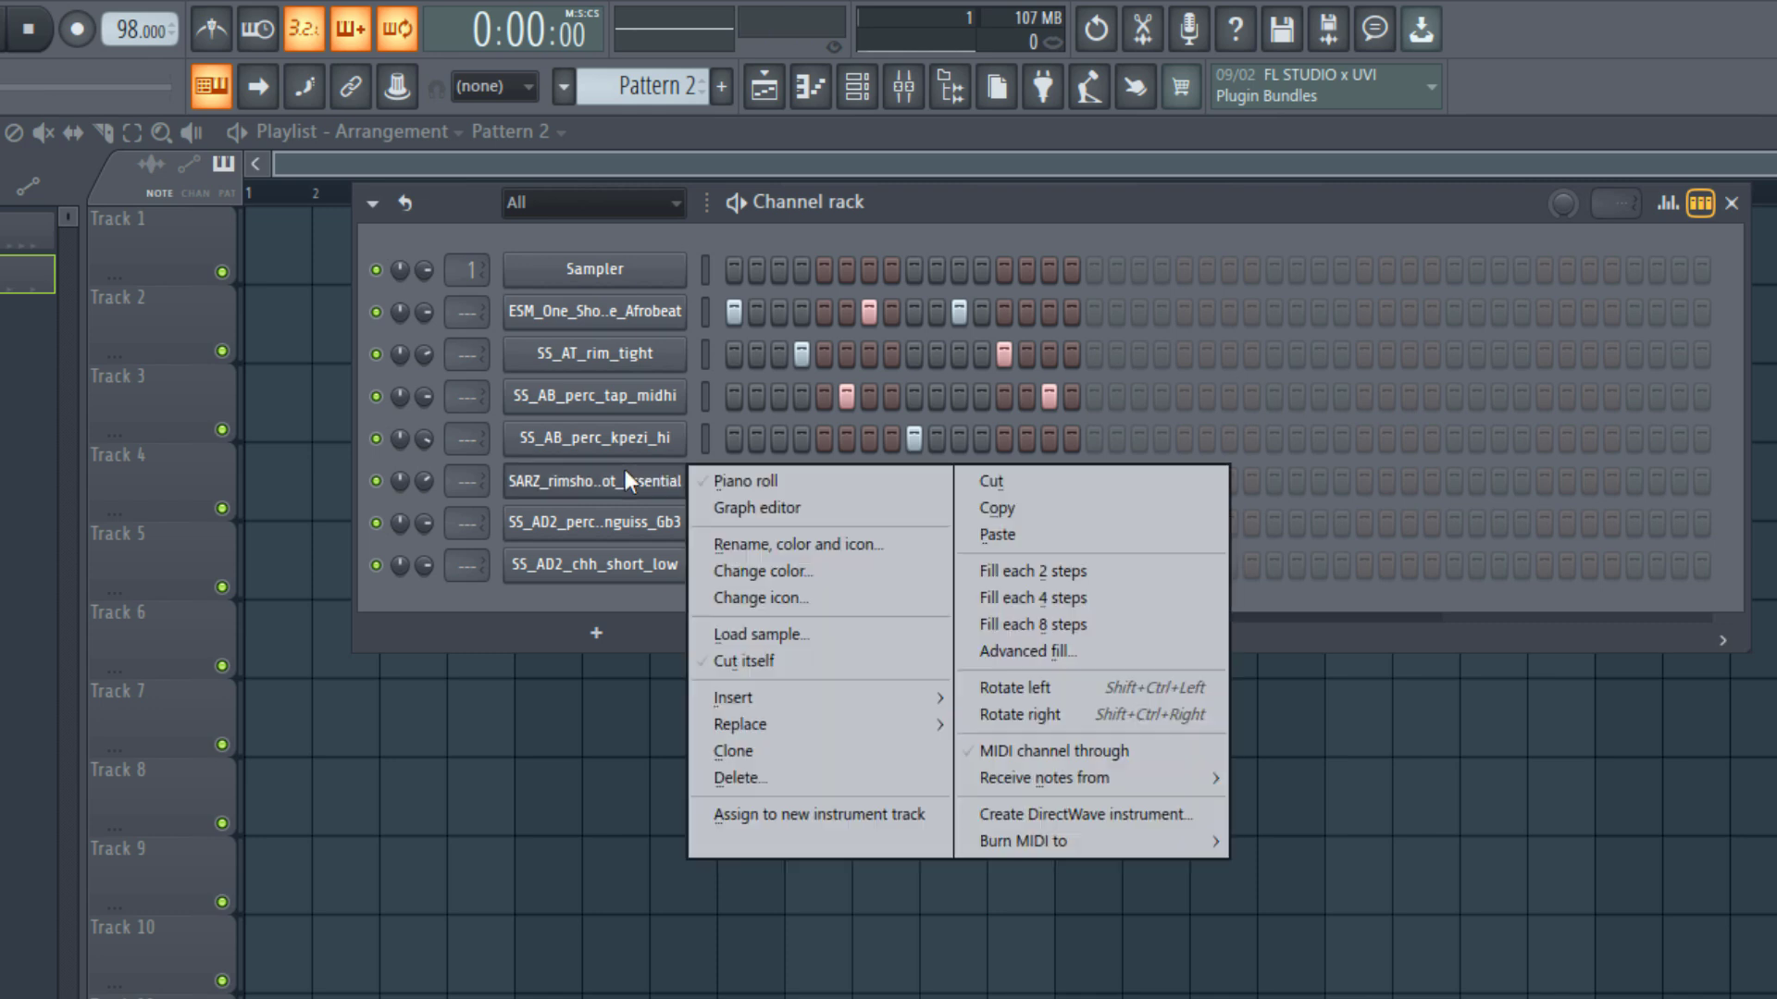
{"action": "left_click", "coordinate": [1027, 533]}
{"action": "key", "text": "space"}
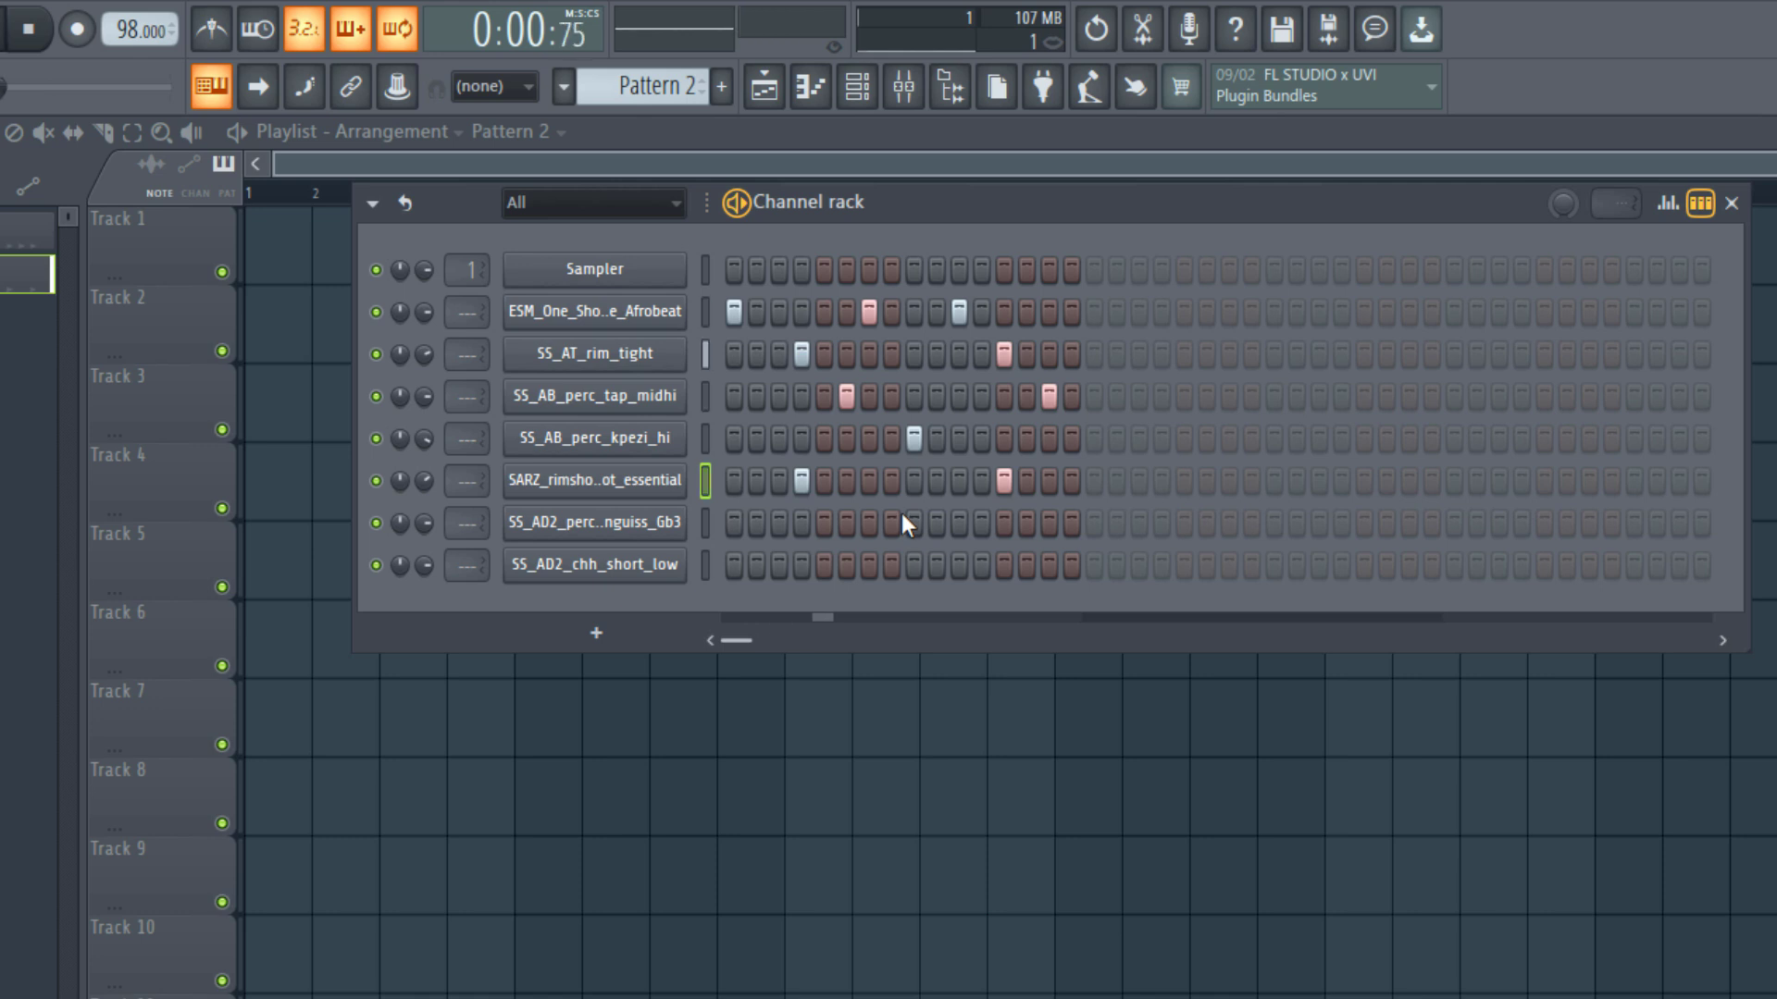
Add hits on steps 6 and 15 of the SS_AD2_perc…nguiss_Gb3 channel in Pattern 2.
{"action": "left_click", "coordinate": [705, 522]}
{"action": "key", "text": "space"}
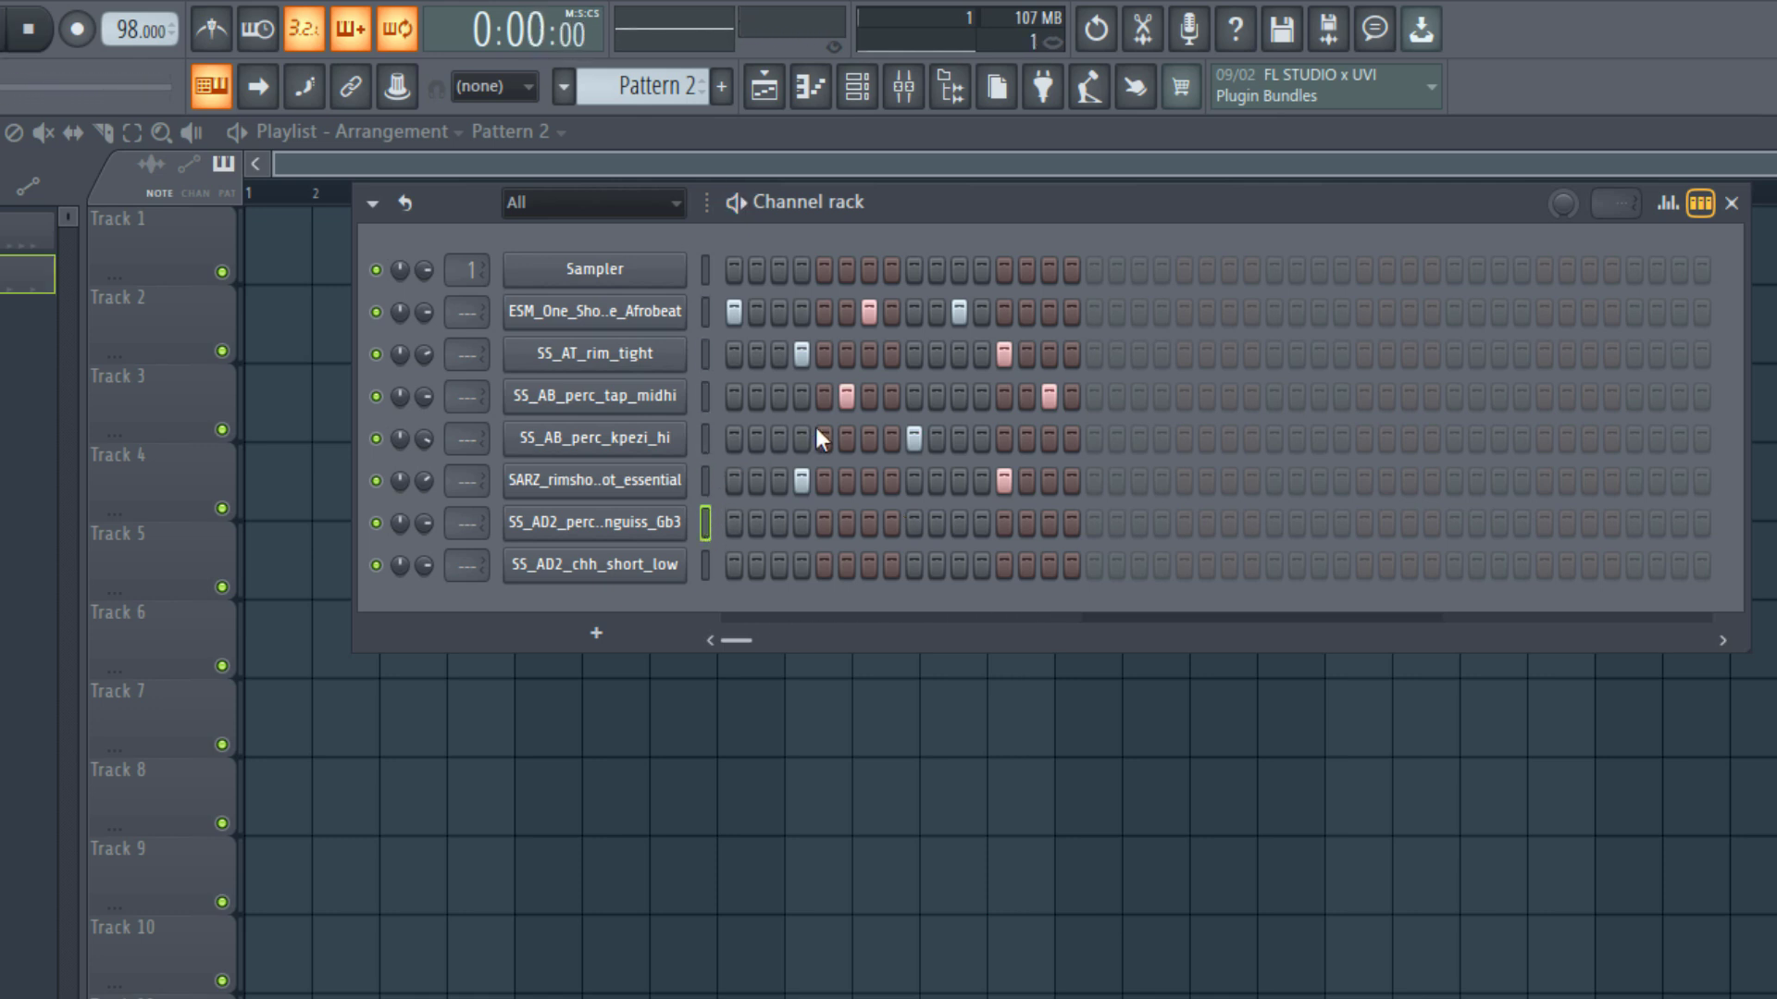
{"action": "left_click", "coordinate": [847, 533]}
{"action": "key", "text": "space"}
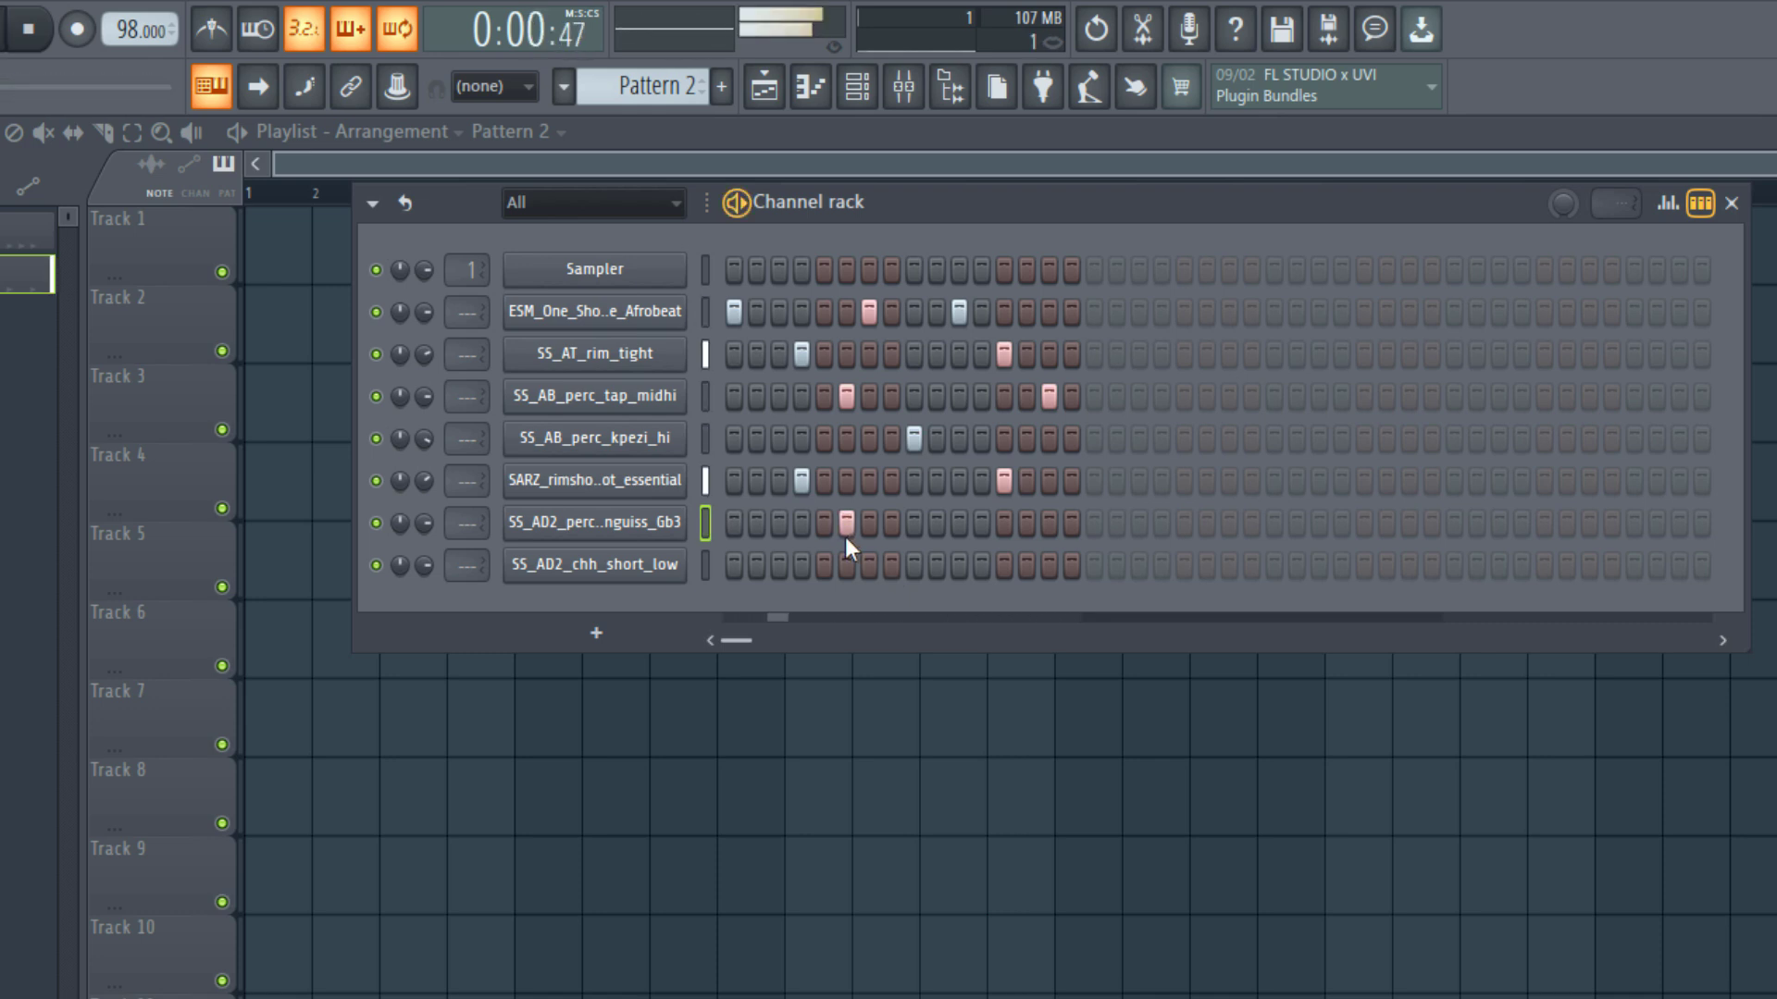
{"action": "left_click", "coordinate": [1048, 520]}
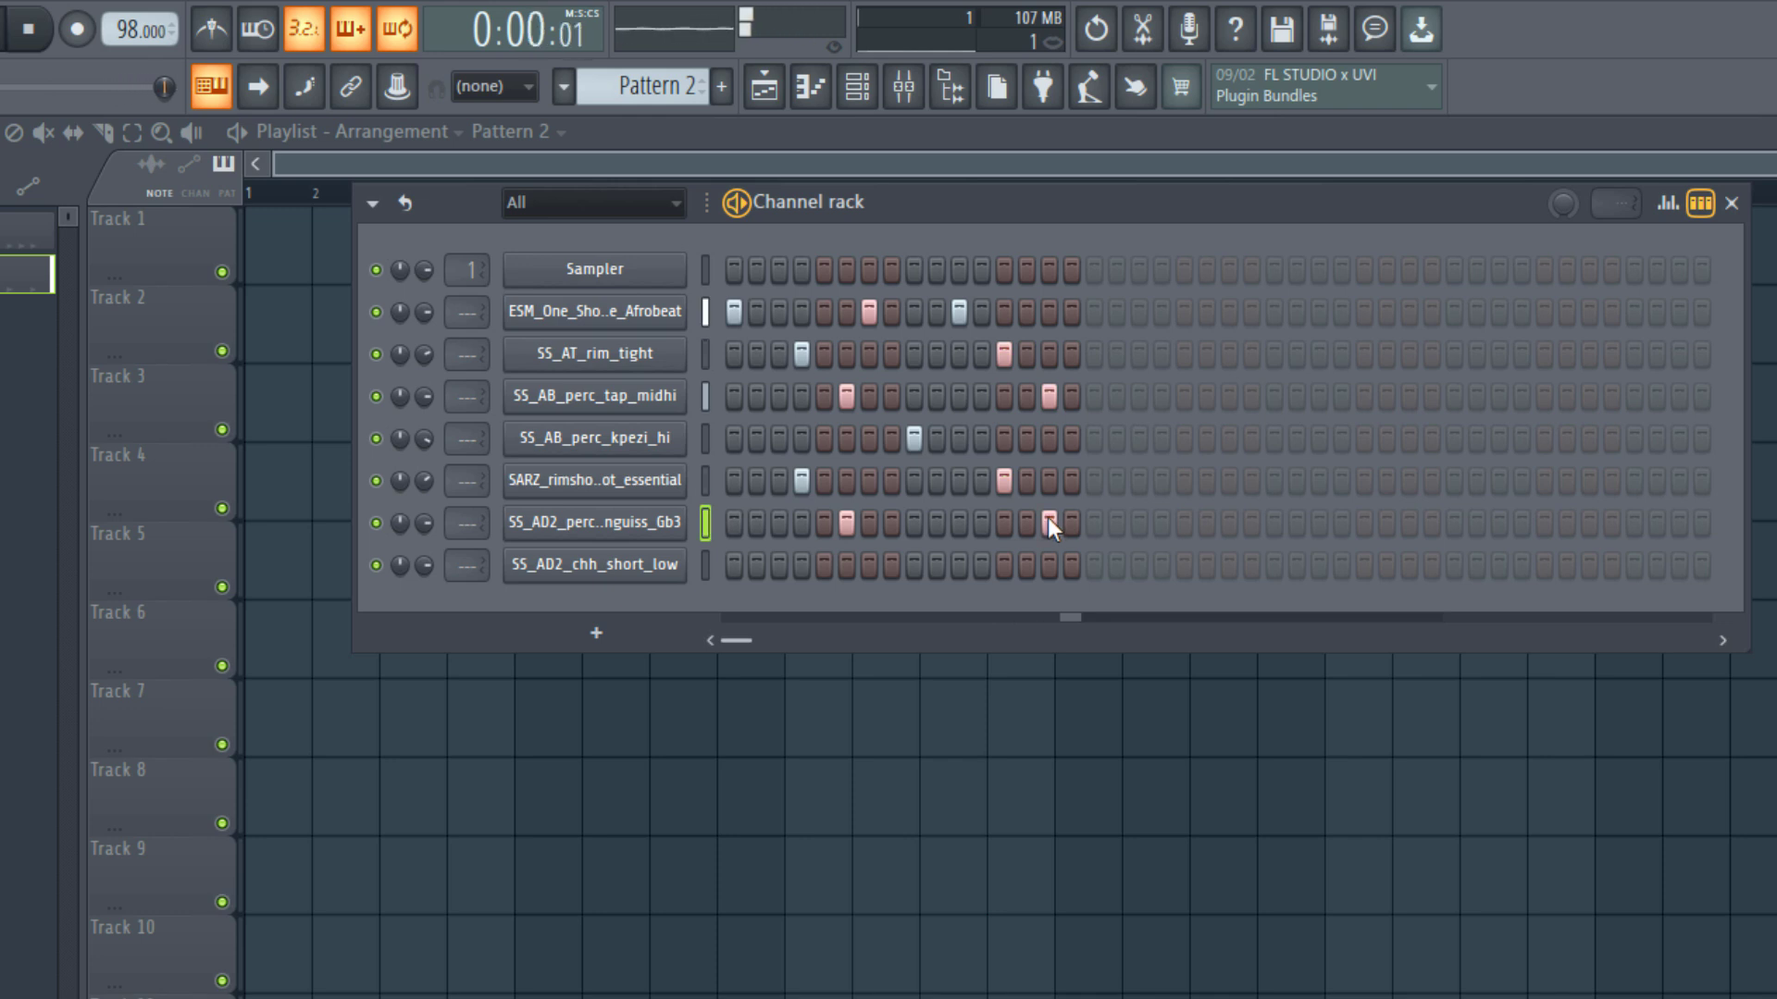
Add a hit on step 9 of the SS_AD2_chh_short_low channel in Pattern 2 during playback.
{"action": "left_click", "coordinate": [704, 564]}
{"action": "key", "text": "space"}
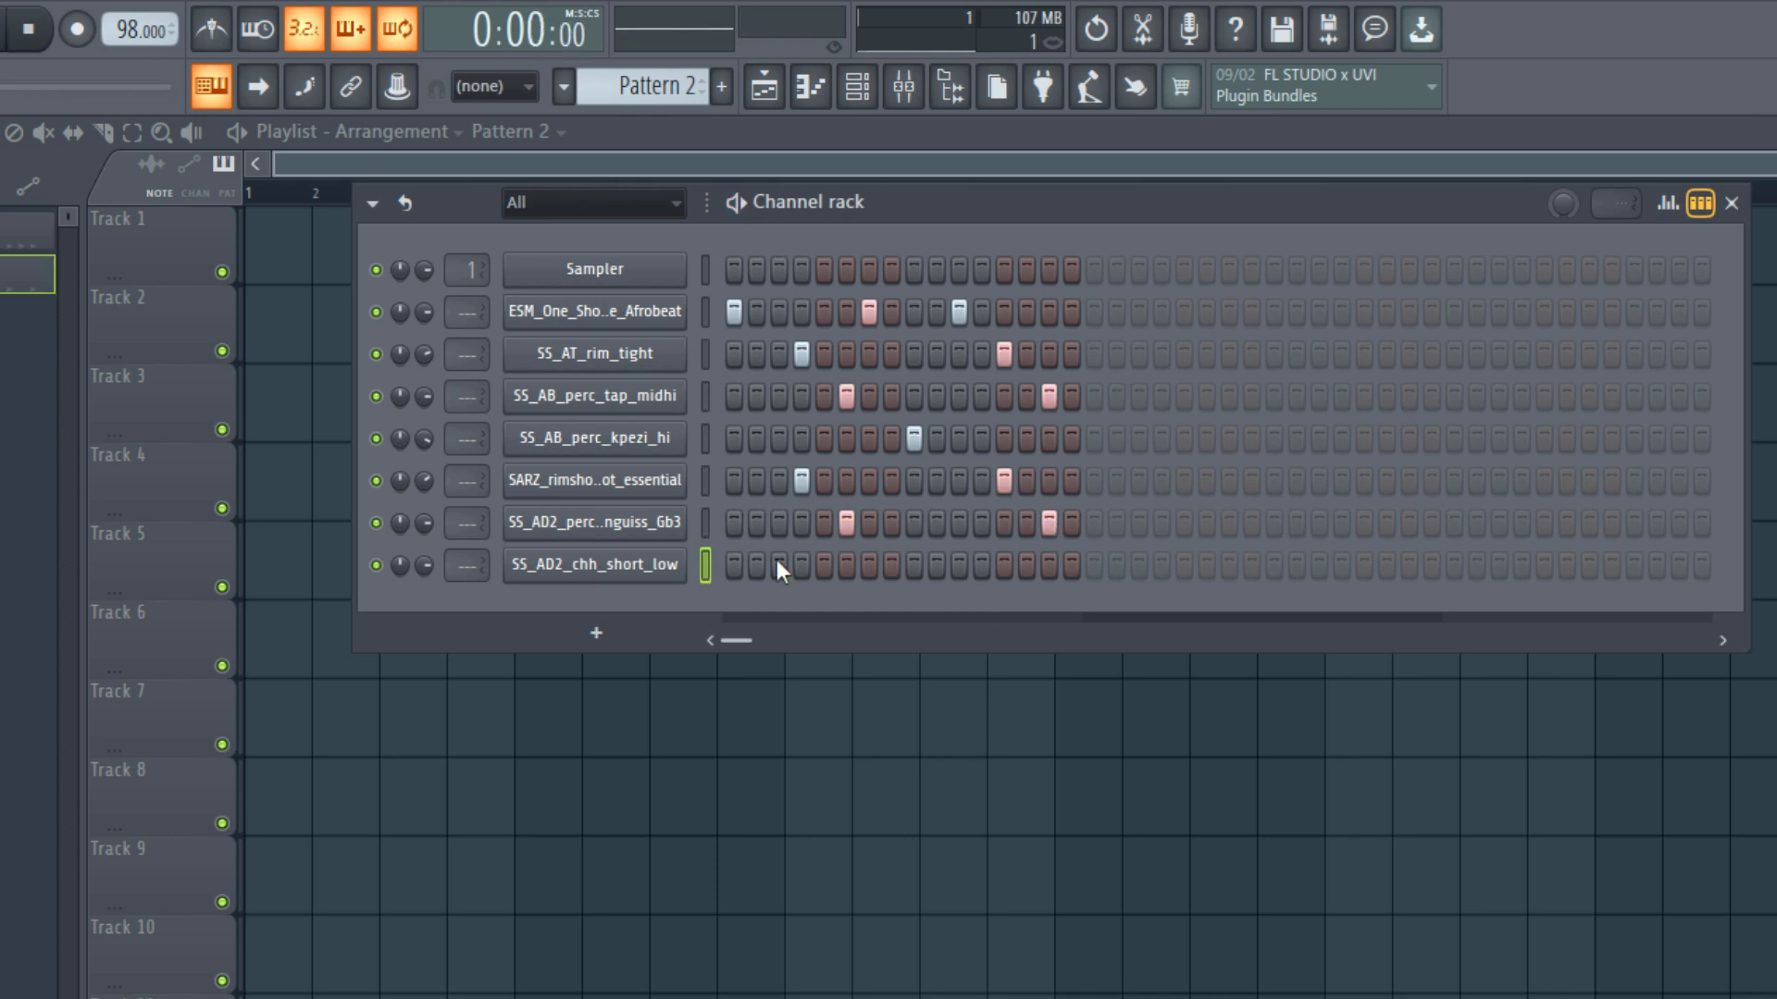
{"action": "key", "text": "space"}
{"action": "left_click", "coordinate": [914, 565]}
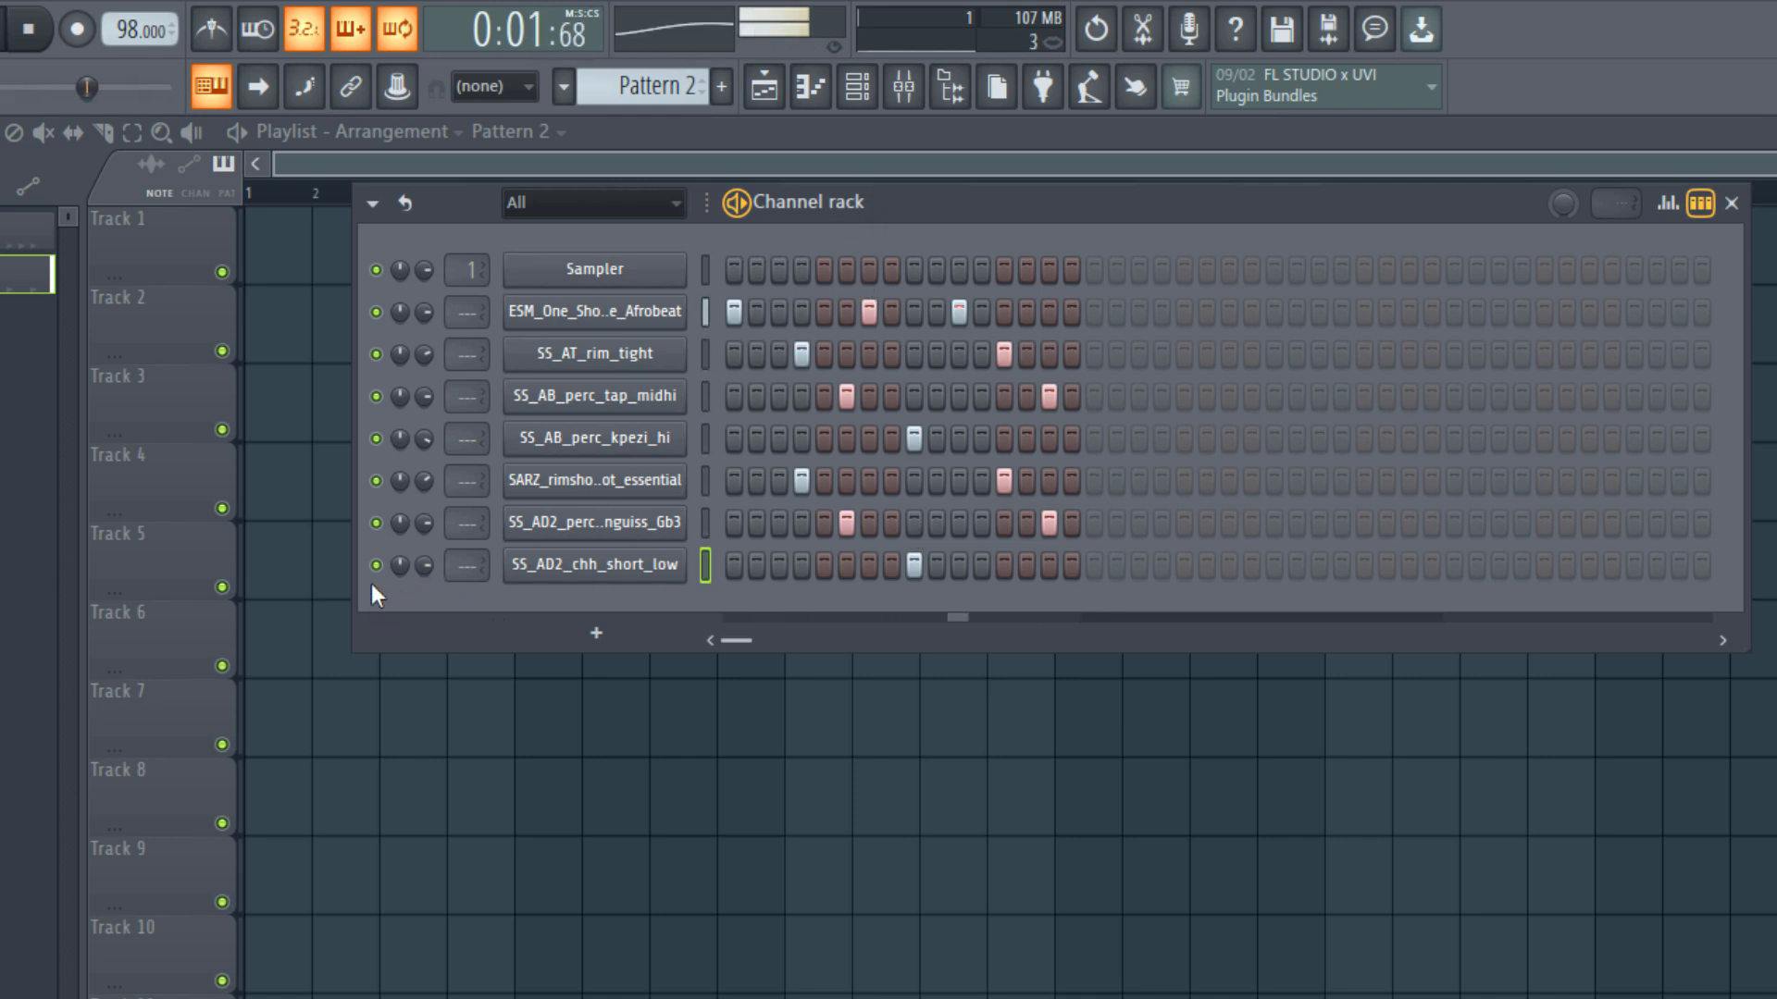
Mute the SARZ rimshot, SS_AD2_perc…nguiss_Gb3 and SS_AD2_chh_short_low channels and listen to Pattern 2 without them.
{"action": "key", "text": "space"}
{"action": "left_click_drag", "start_coordinate": [376, 564], "coordinate": [379, 485]}
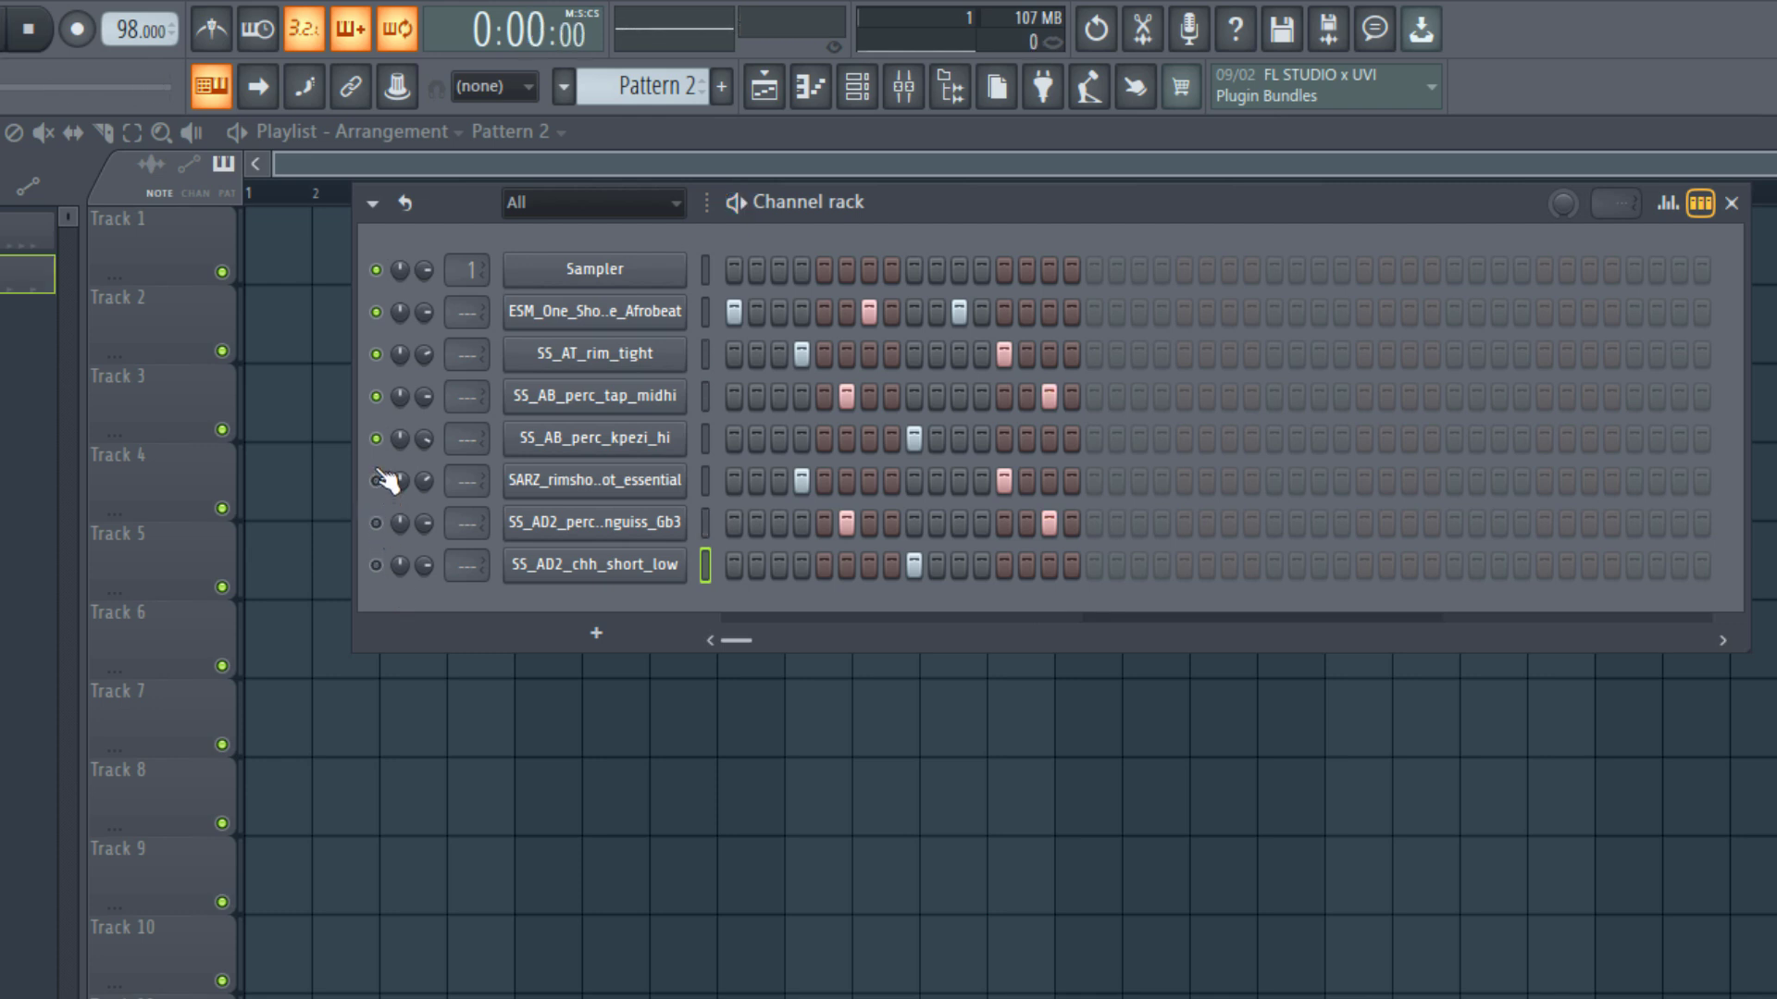
{"action": "key", "text": "space"}
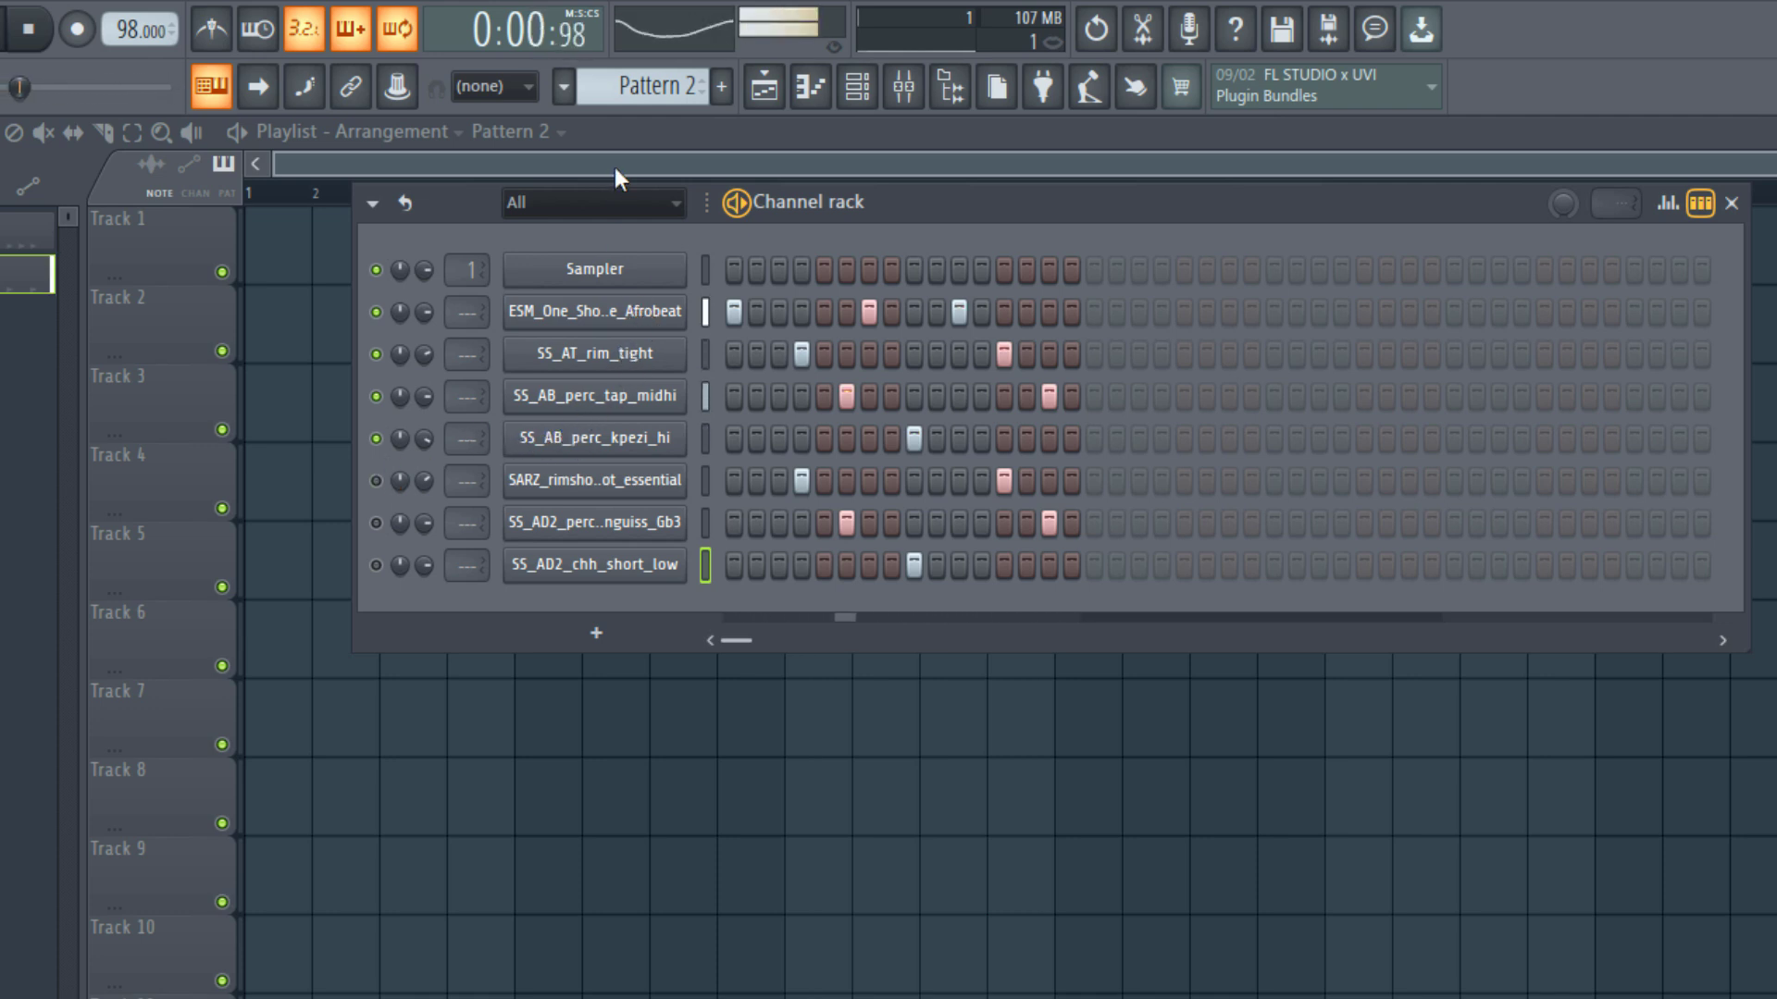
{"action": "key", "text": "space"}
Switch to Pattern 1, unmute the SARZ rimshot and both SS_AD2 channels, and play the full groove.
{"action": "scroll", "coordinate": [620, 78], "scroll_direction": "up", "scroll_amount": 1}
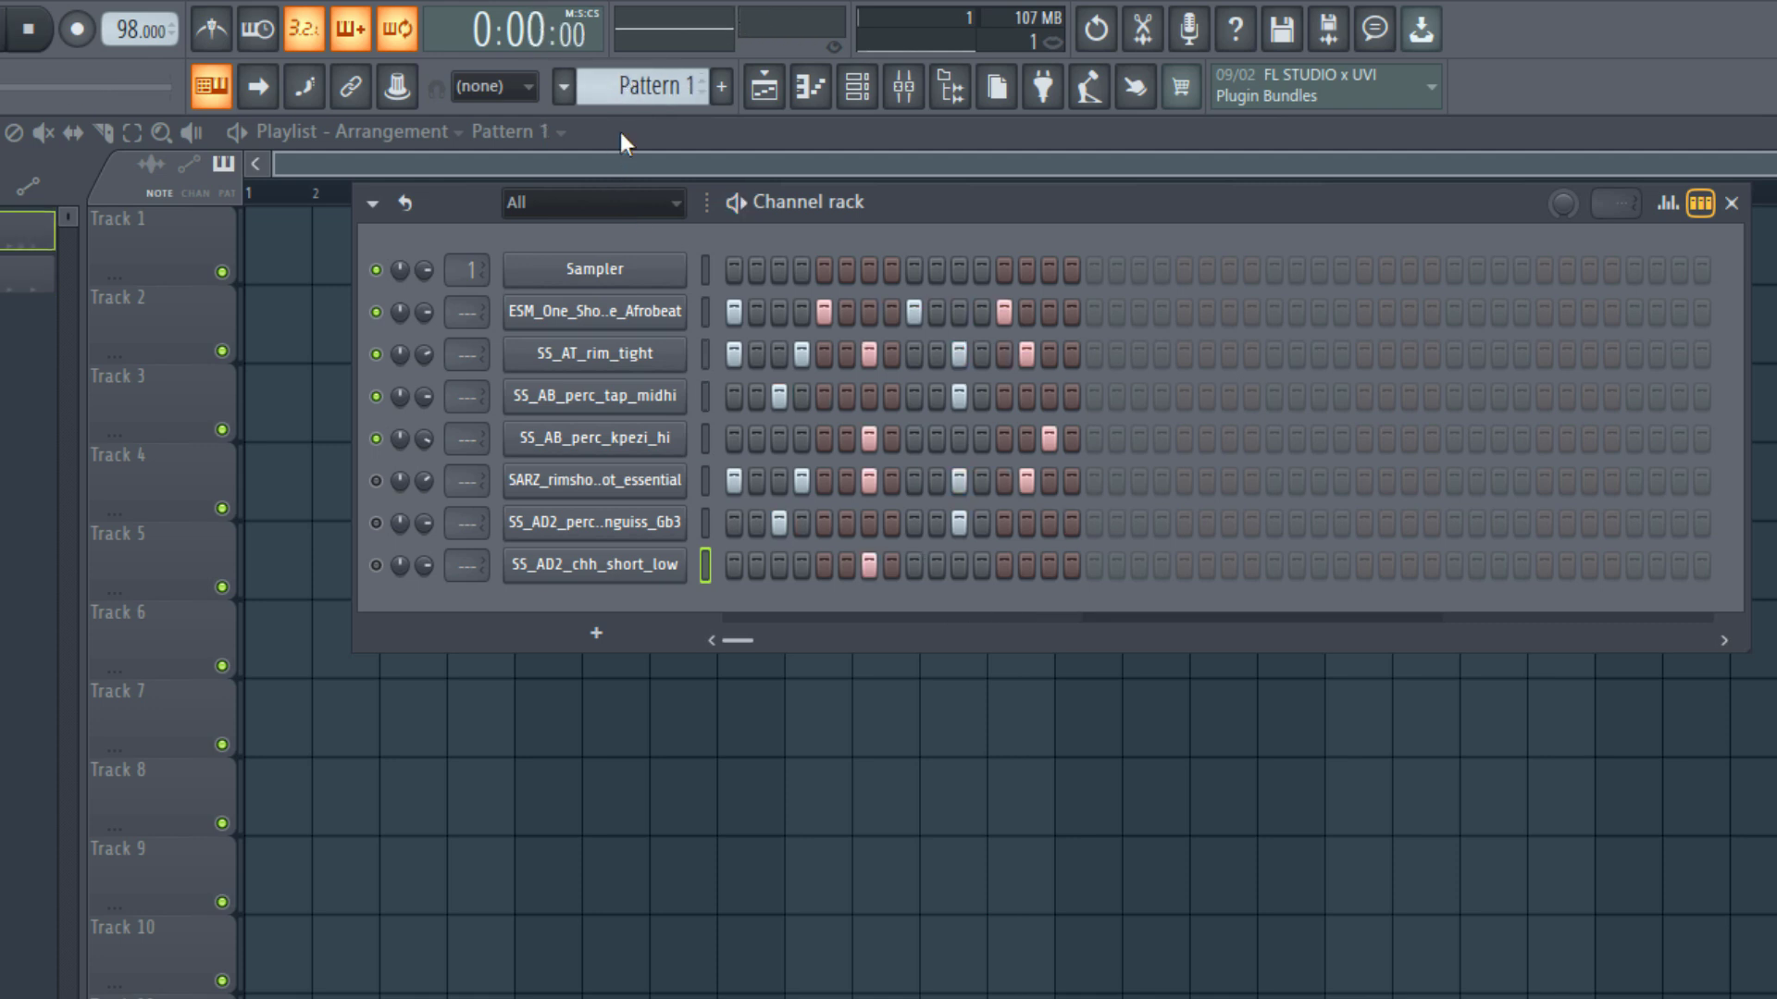
{"action": "left_click", "coordinate": [375, 480]}
{"action": "left_click", "coordinate": [375, 523]}
{"action": "left_click", "coordinate": [374, 565]}
{"action": "key", "text": "space"}
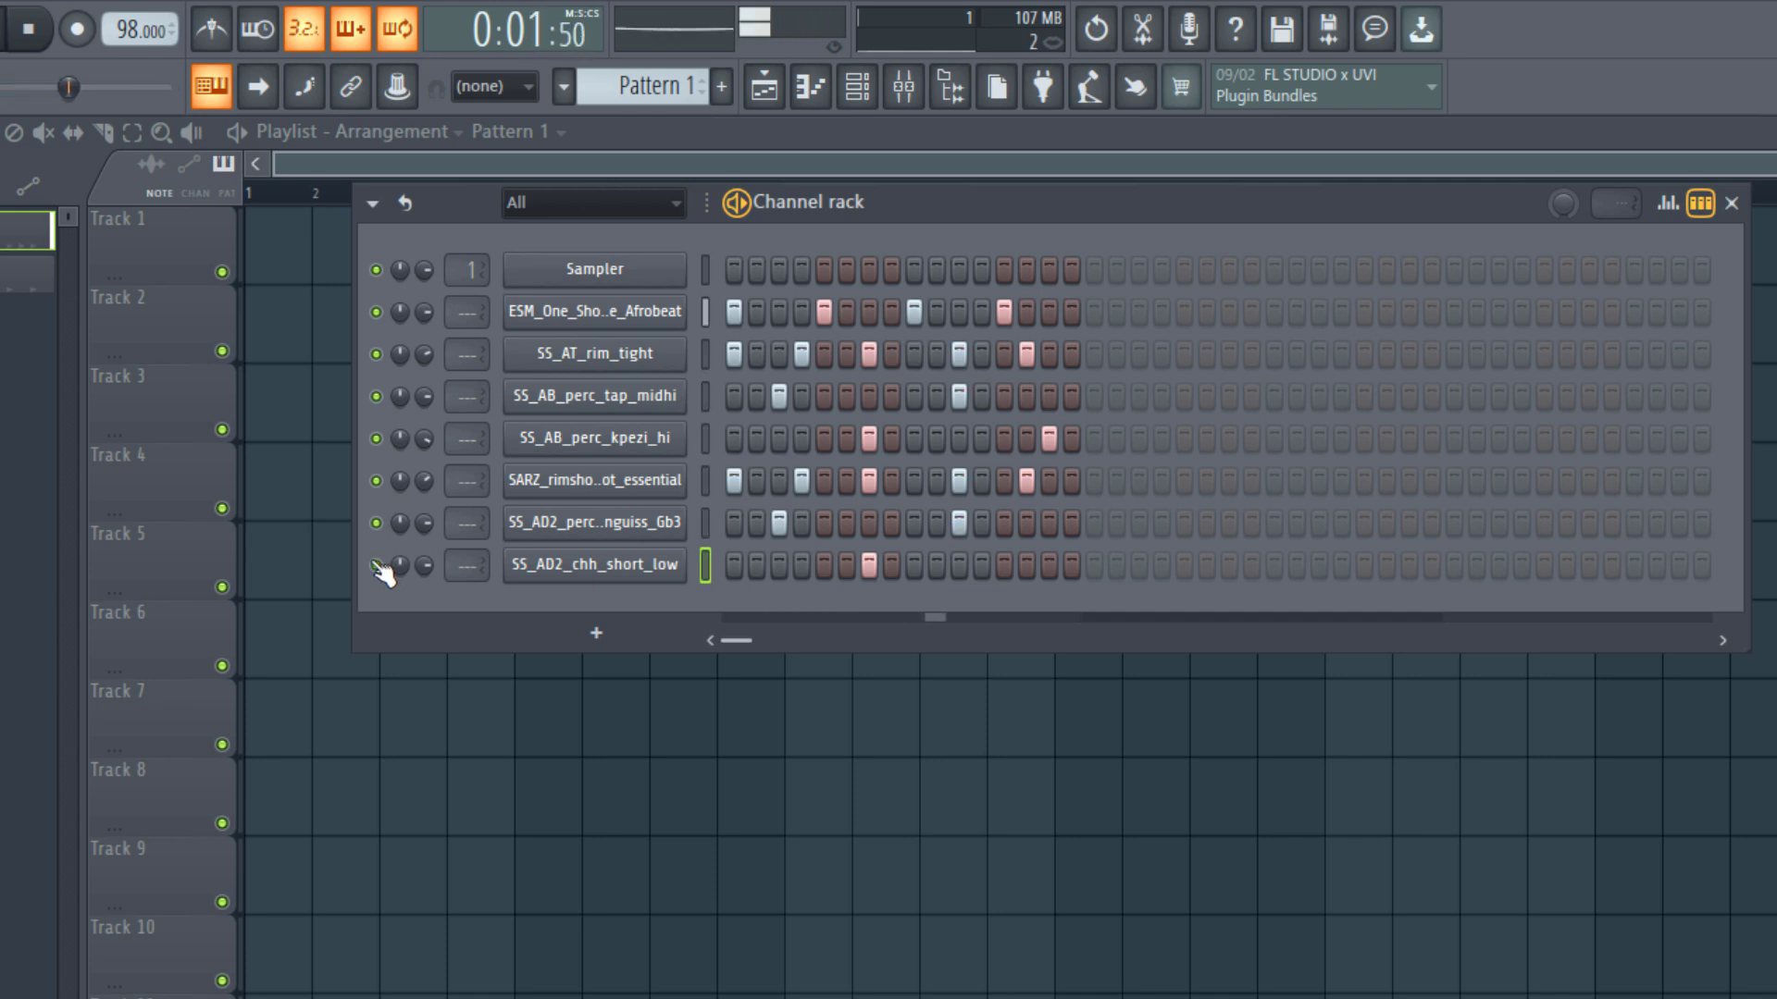
Mute the SARZ rimshot and both SS_AD2 channels again and play Pattern 1 without them.
{"action": "key", "text": "space"}
{"action": "left_click", "coordinate": [375, 565]}
{"action": "left_click", "coordinate": [374, 523]}
{"action": "left_click", "coordinate": [374, 480]}
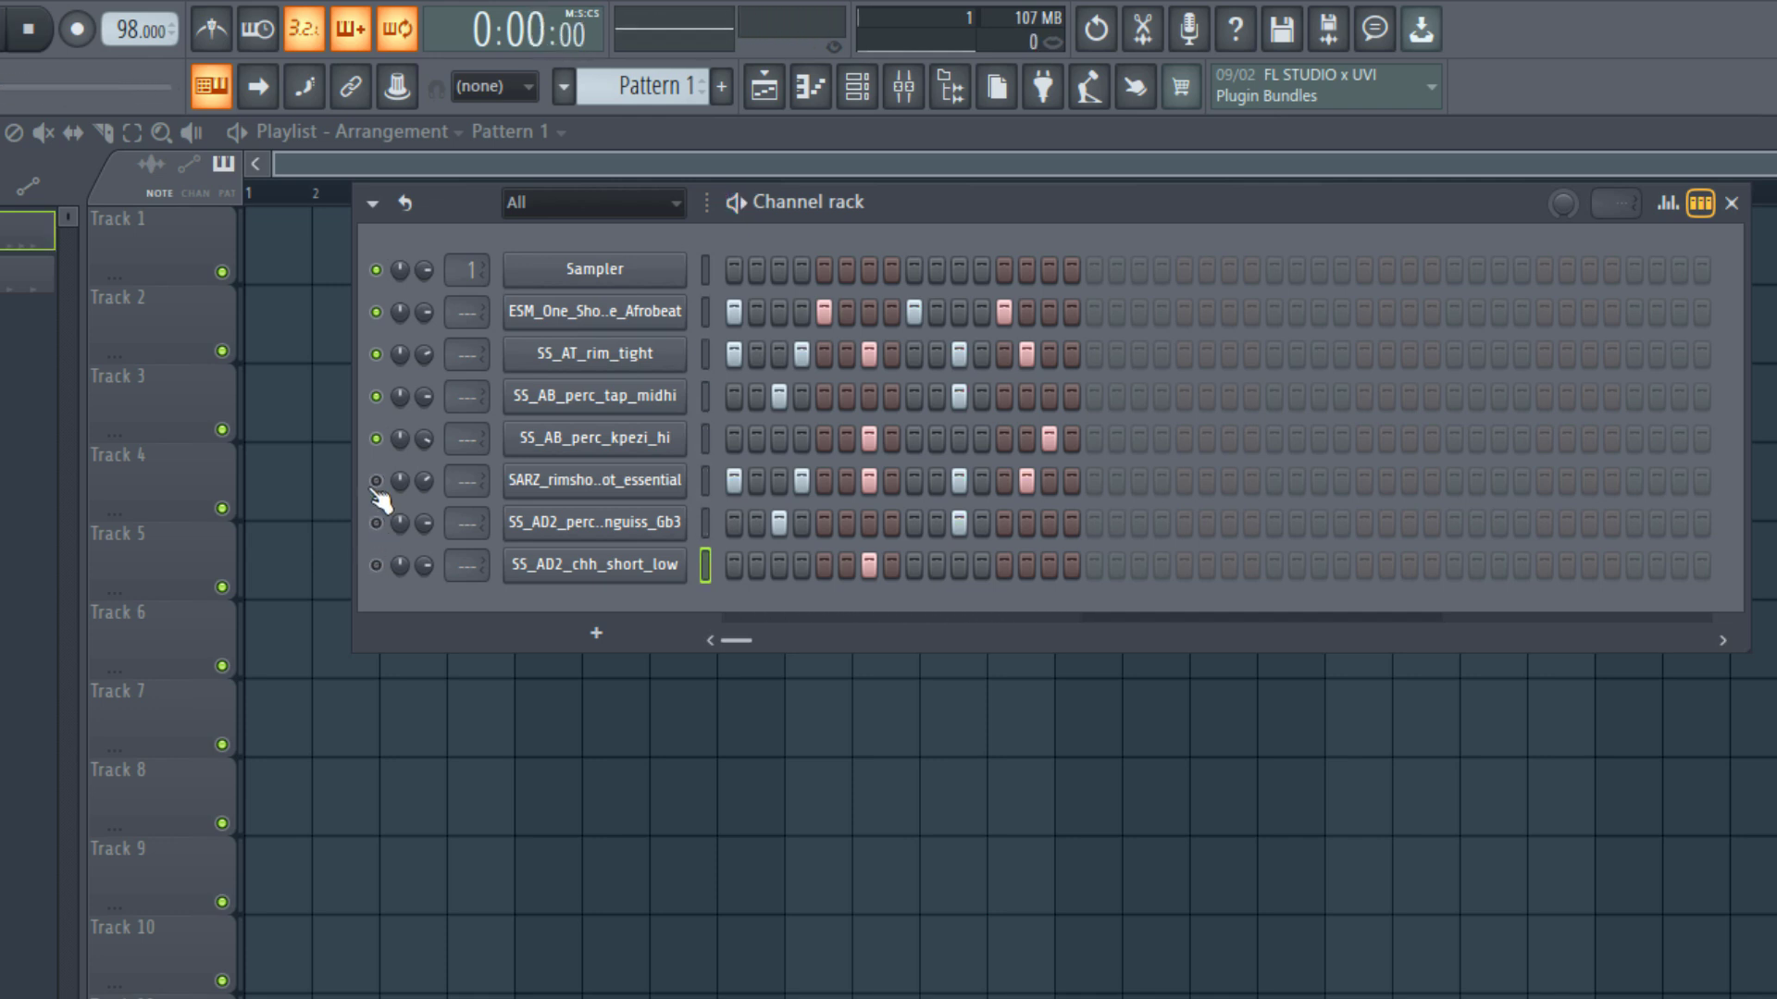
{"action": "key", "text": "space"}
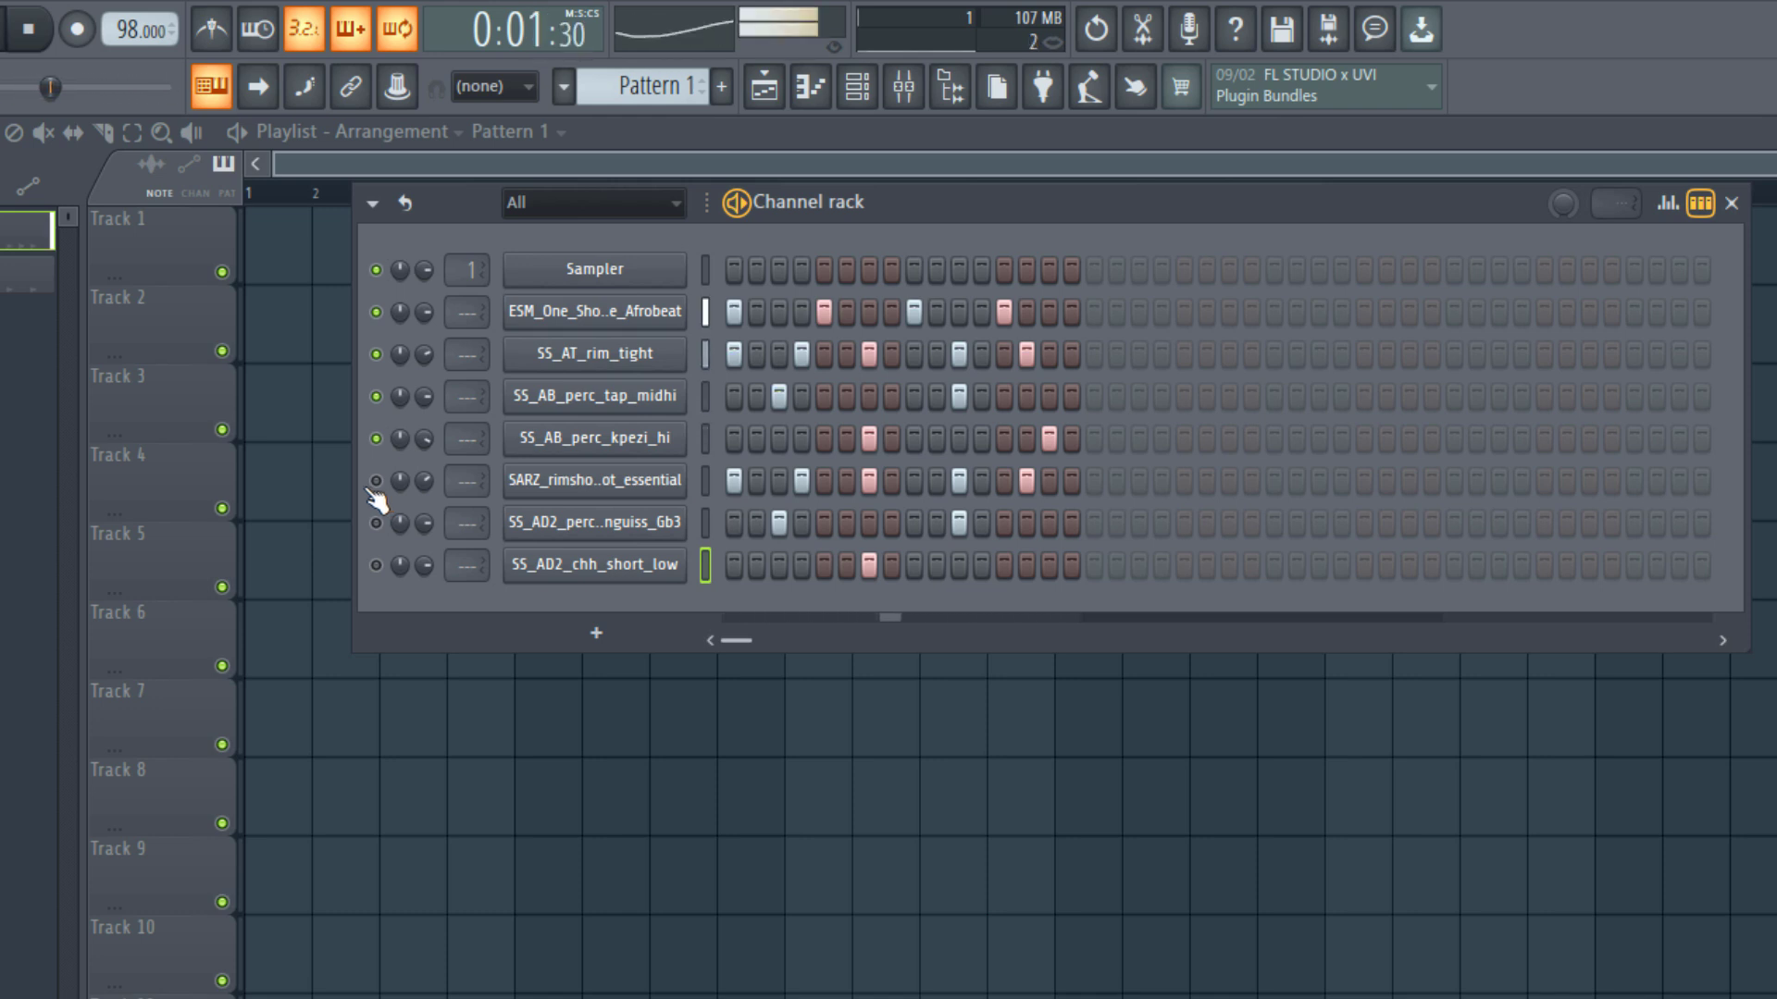
Re-enable the three muted channels and listen to Pattern 1 with all layers active.
{"action": "key", "text": "space"}
{"action": "left_click", "coordinate": [375, 480]}
{"action": "left_click", "coordinate": [375, 523]}
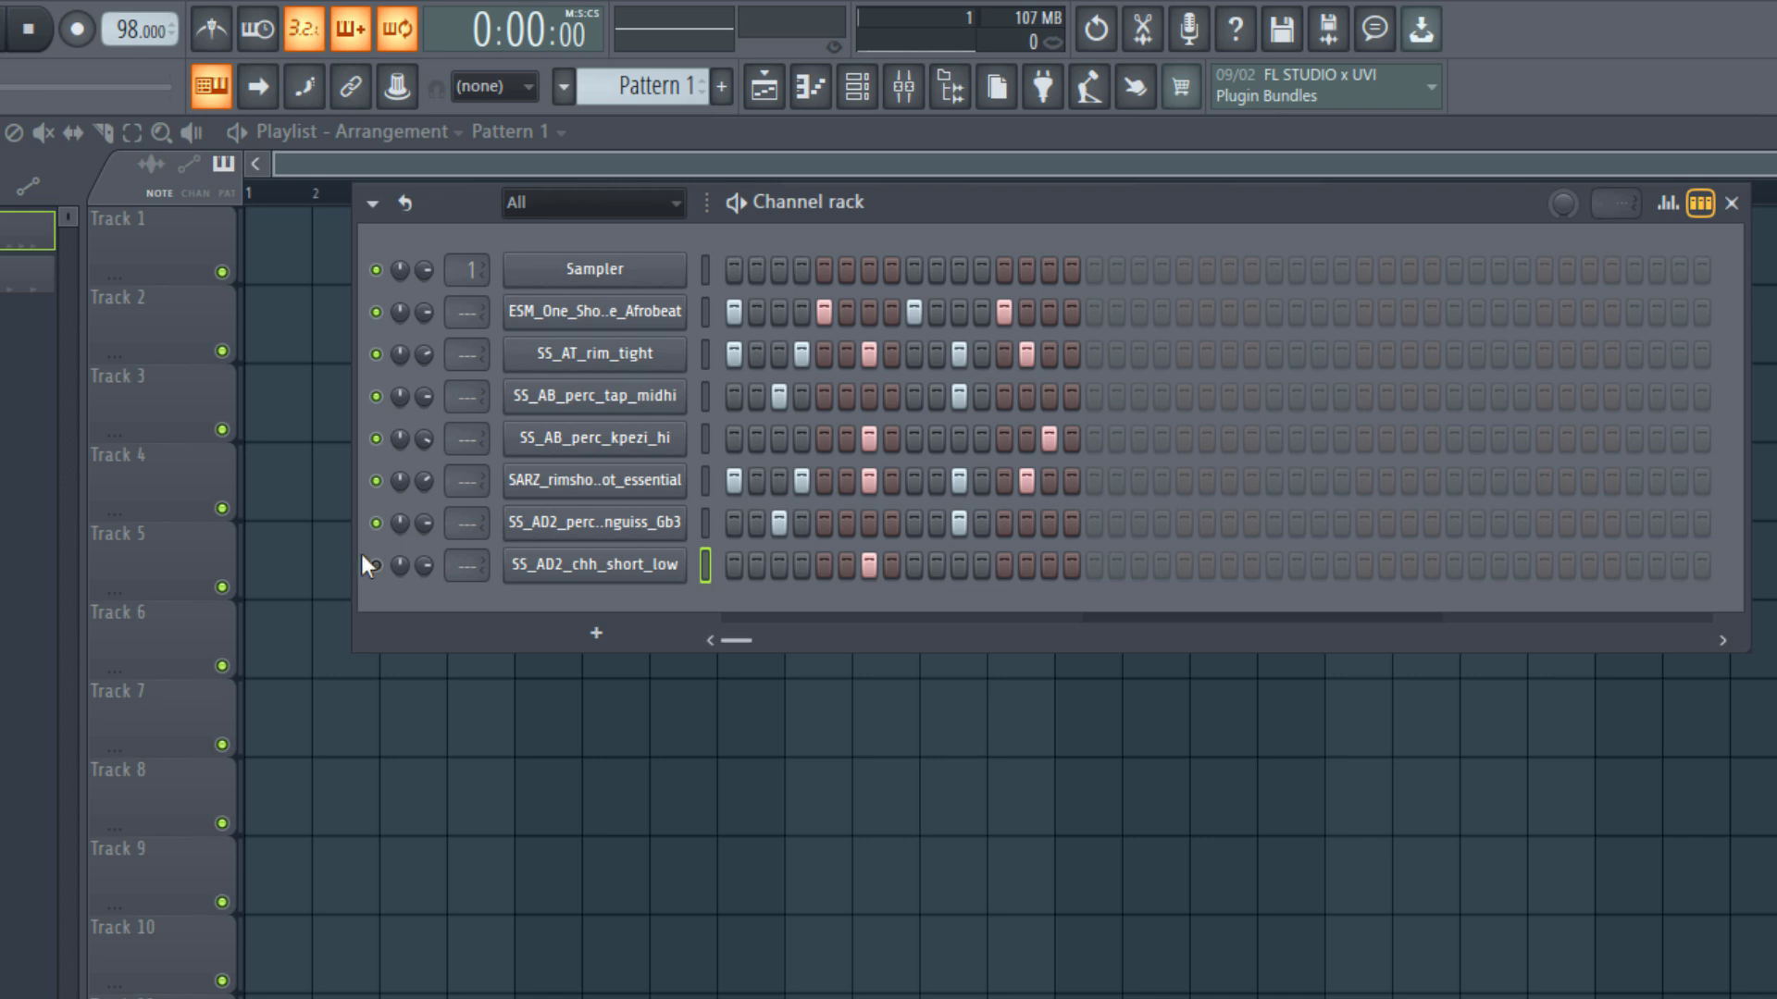
{"action": "key", "text": "space"}
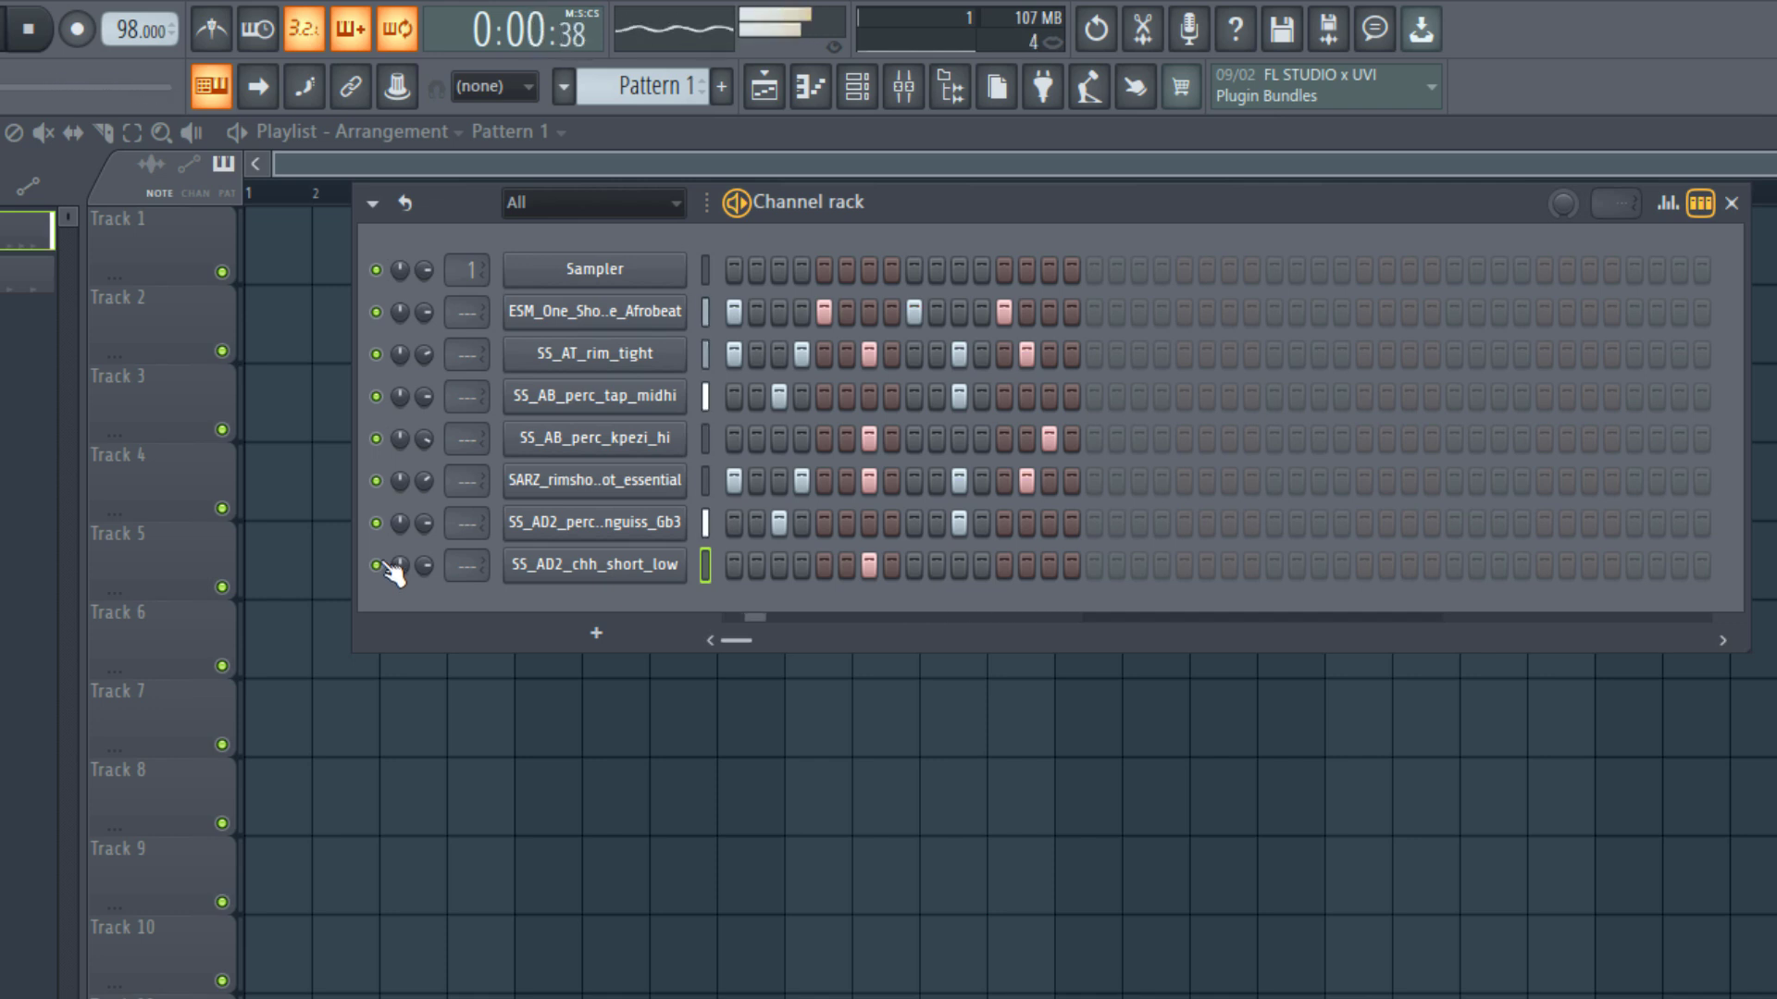
{"action": "key", "text": "space"}
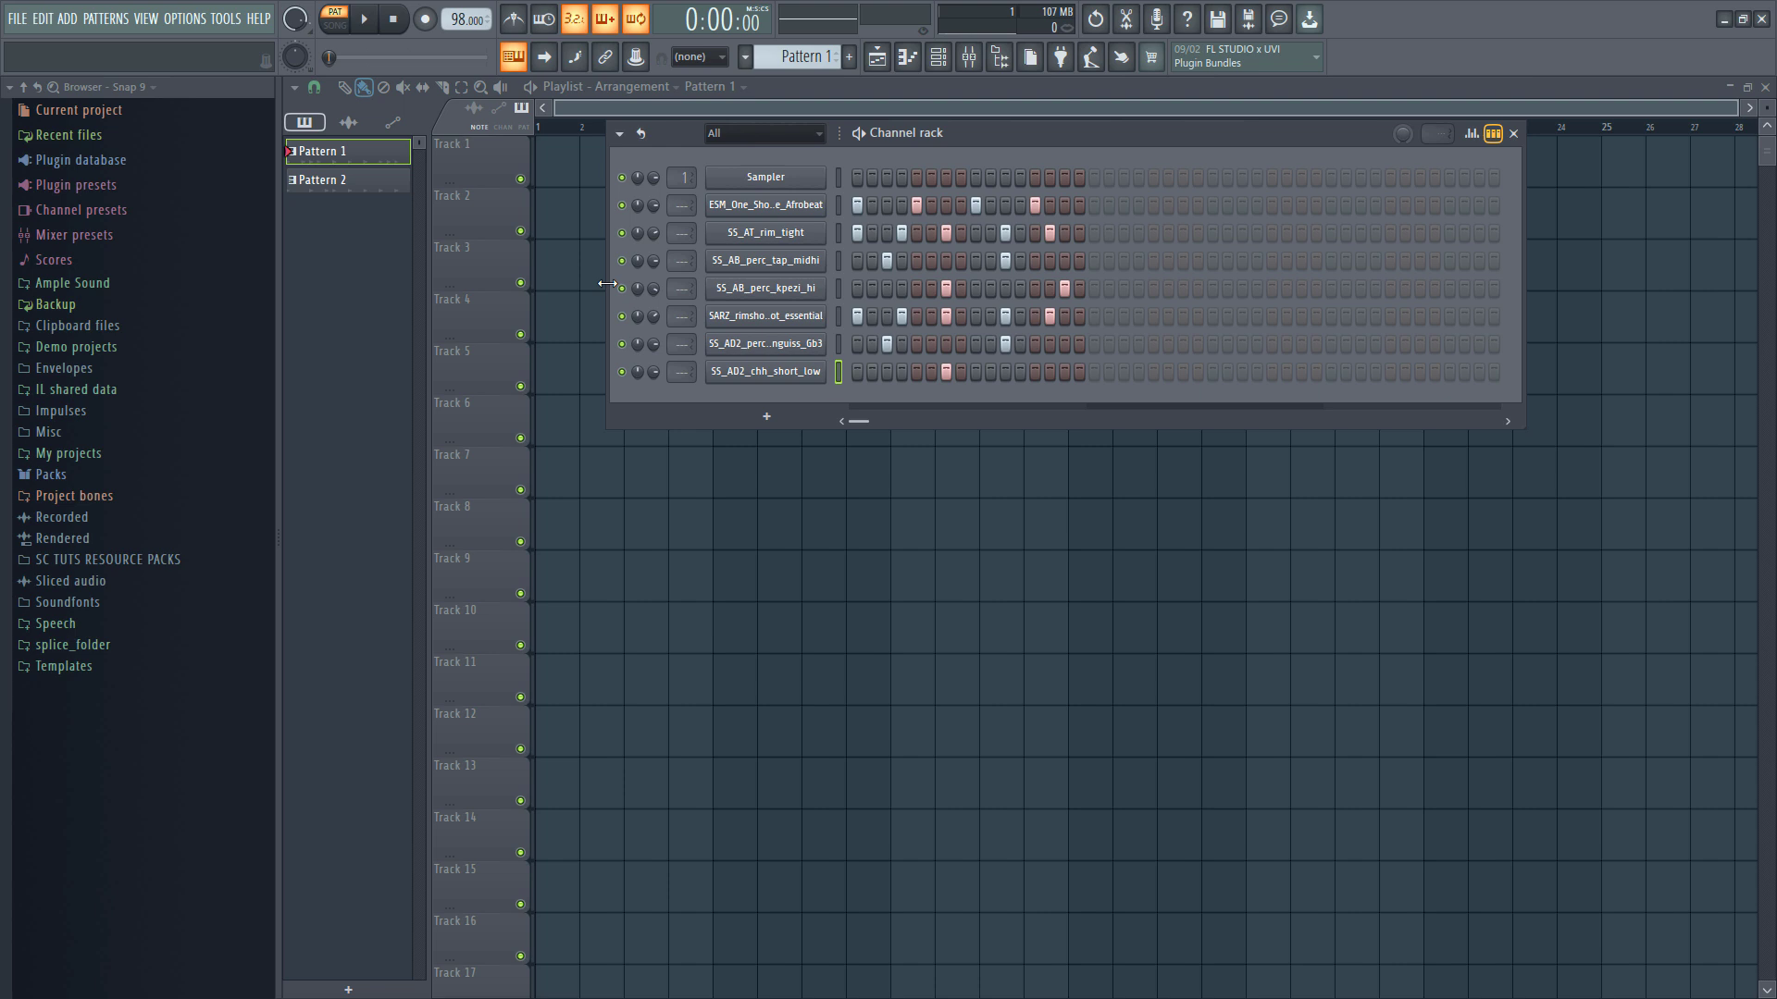
Hide the Channel rack and set the Playlist's grid snap to Bar.
{"action": "key", "text": "F6"}
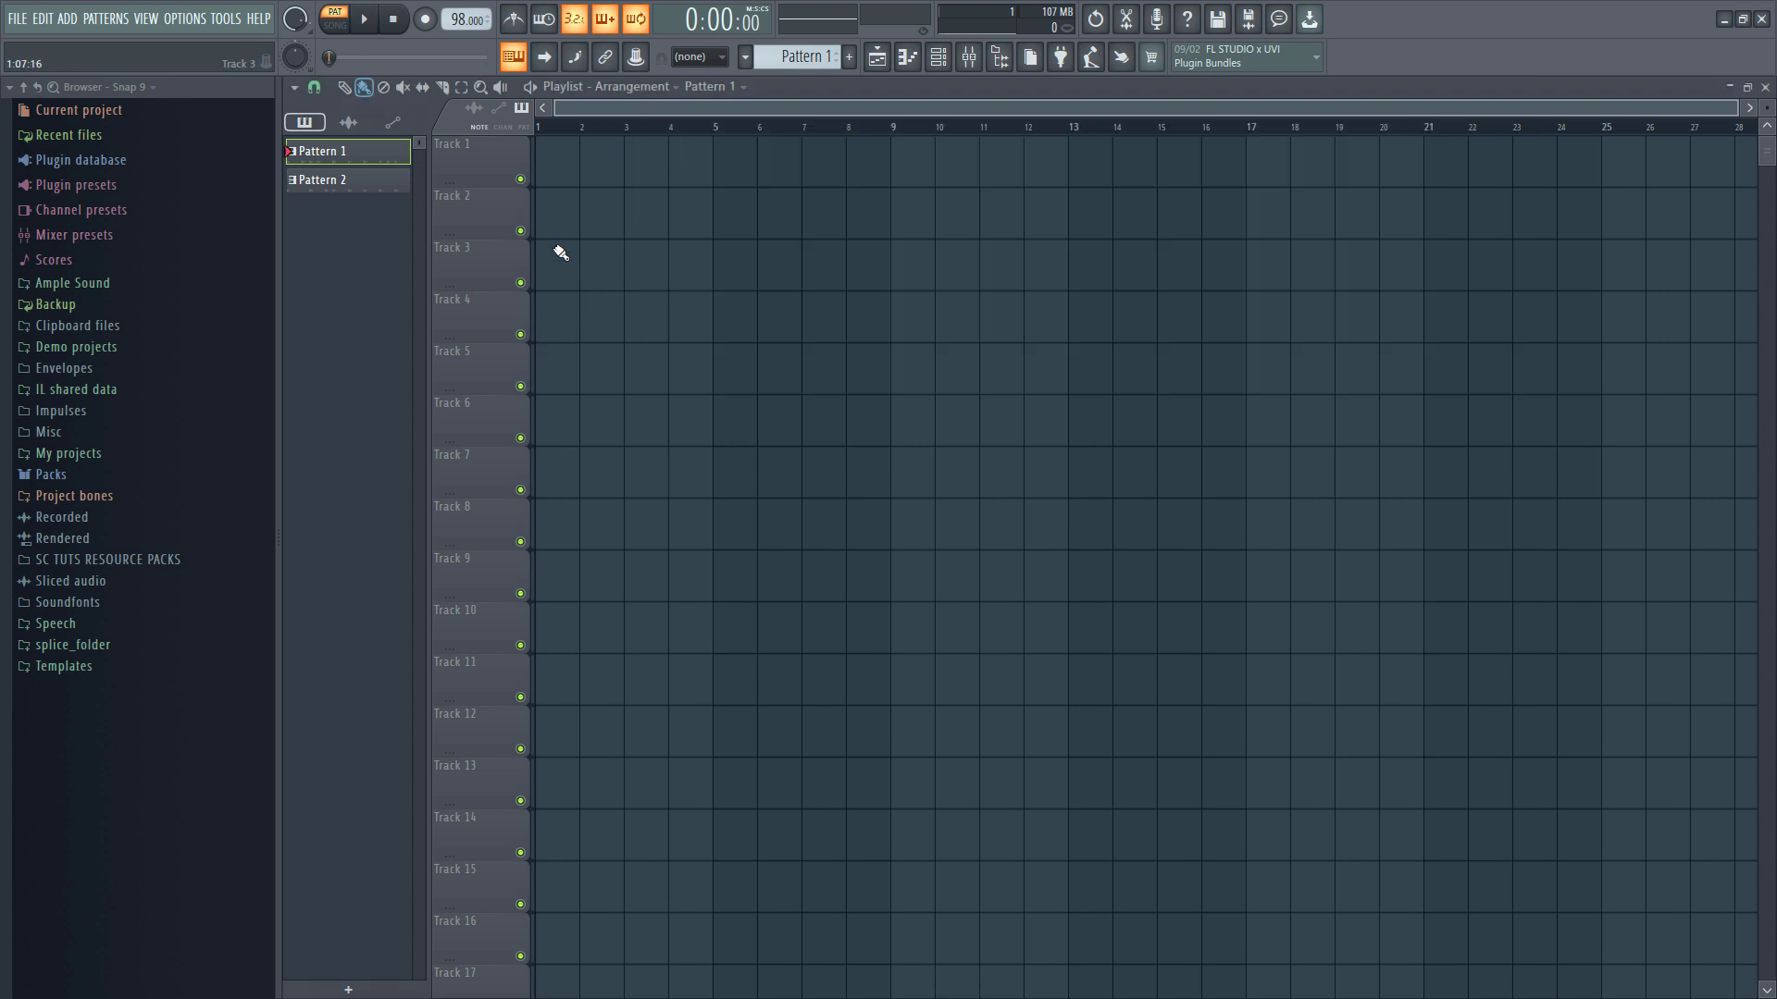
{"action": "left_click", "coordinate": [561, 167]}
{"action": "right_click", "coordinate": [566, 164]}
{"action": "left_click", "coordinate": [314, 87]}
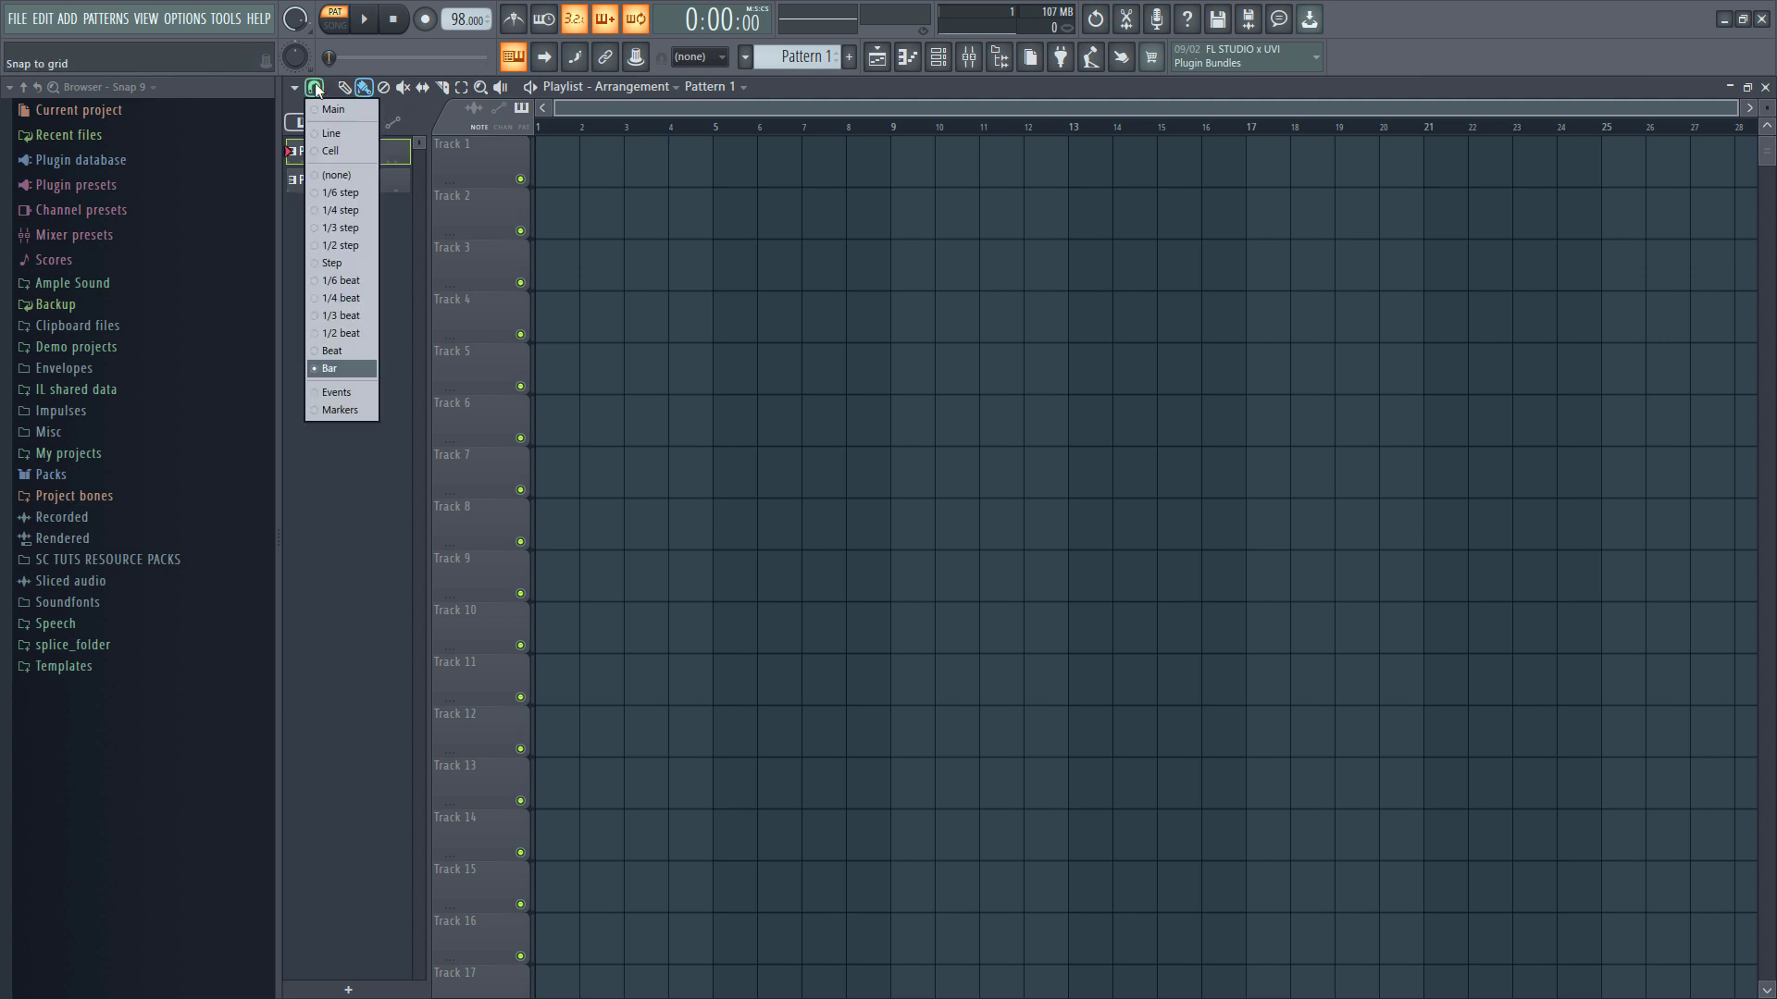
{"action": "left_click", "coordinate": [348, 367]}
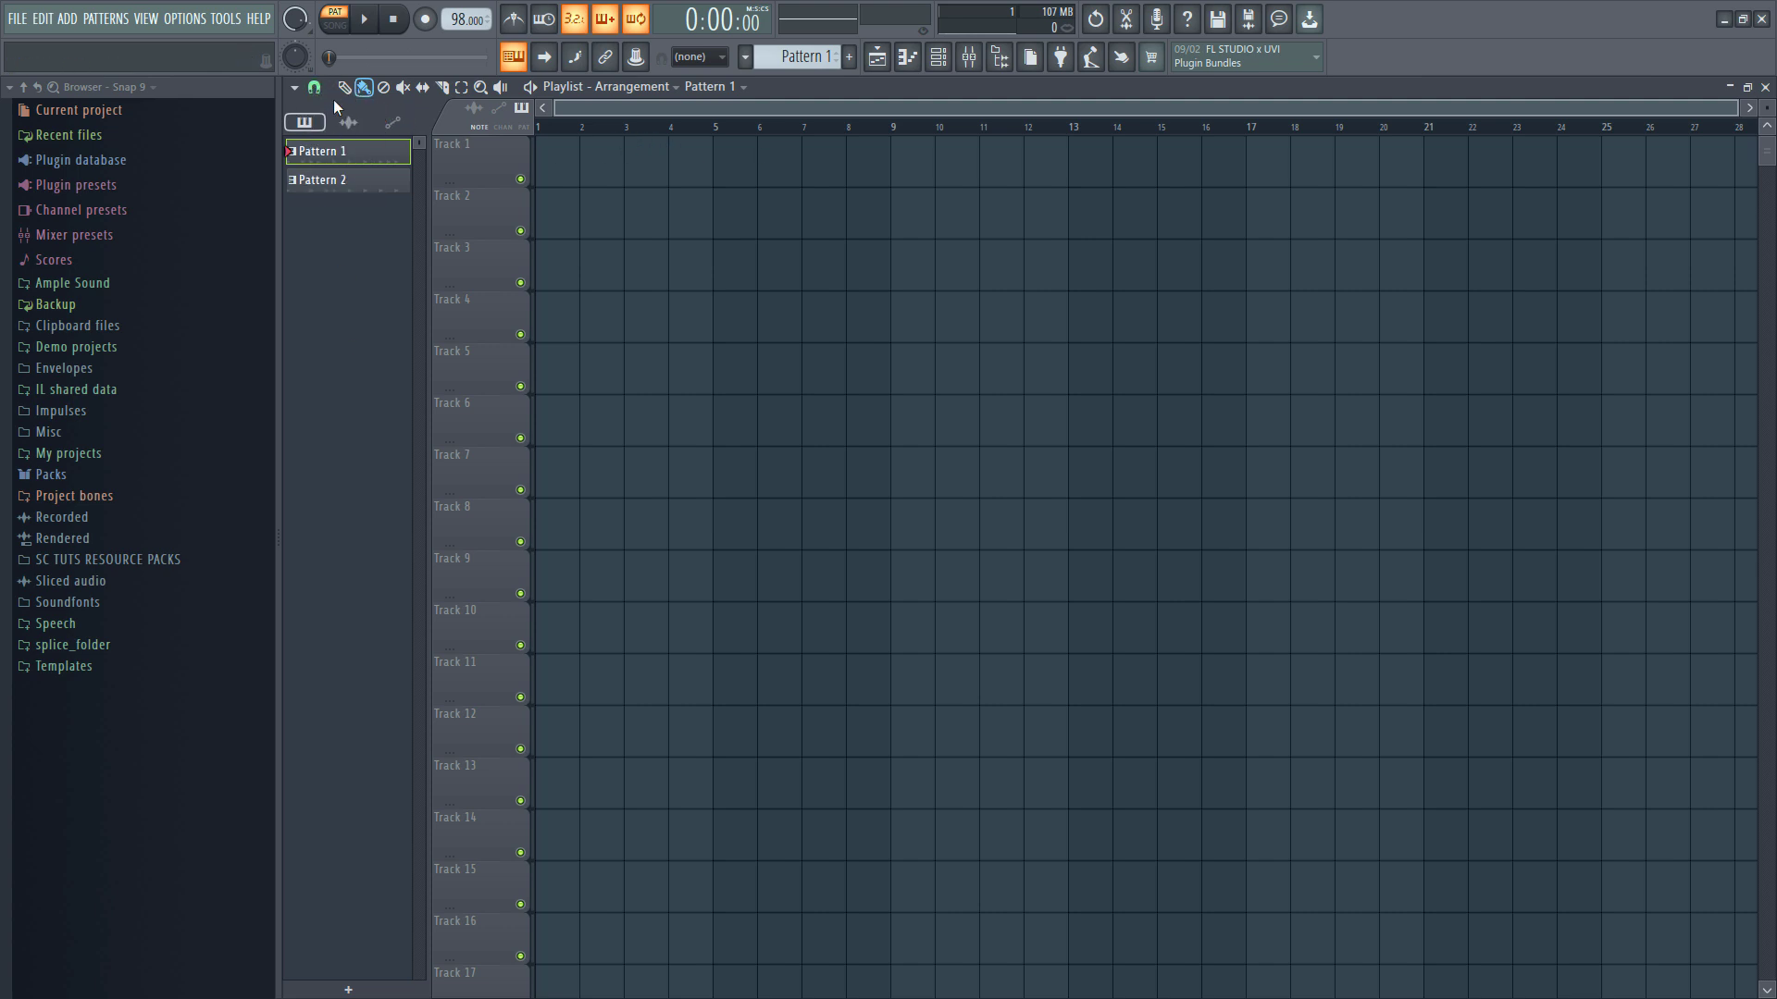
Place Pattern 1 clips back to back across bars 1 to 4 of Playlist Track 1.
{"action": "left_click", "coordinate": [535, 163]}
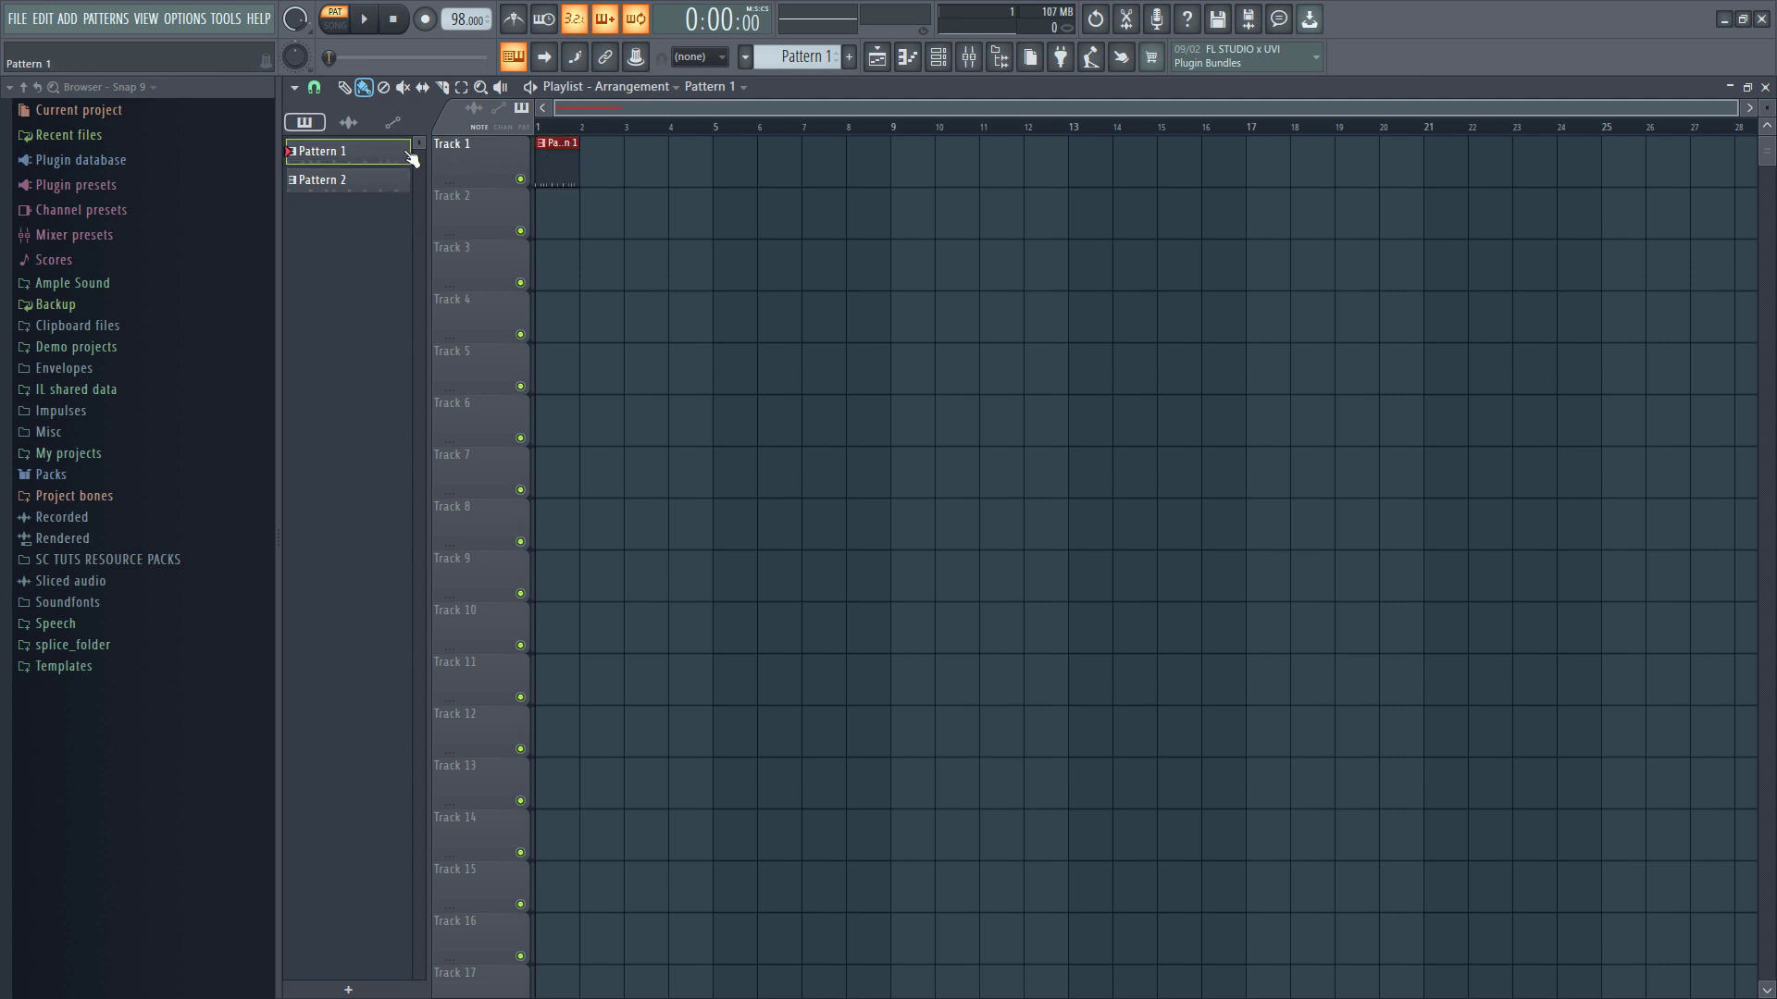
{"action": "left_click", "coordinate": [592, 165]}
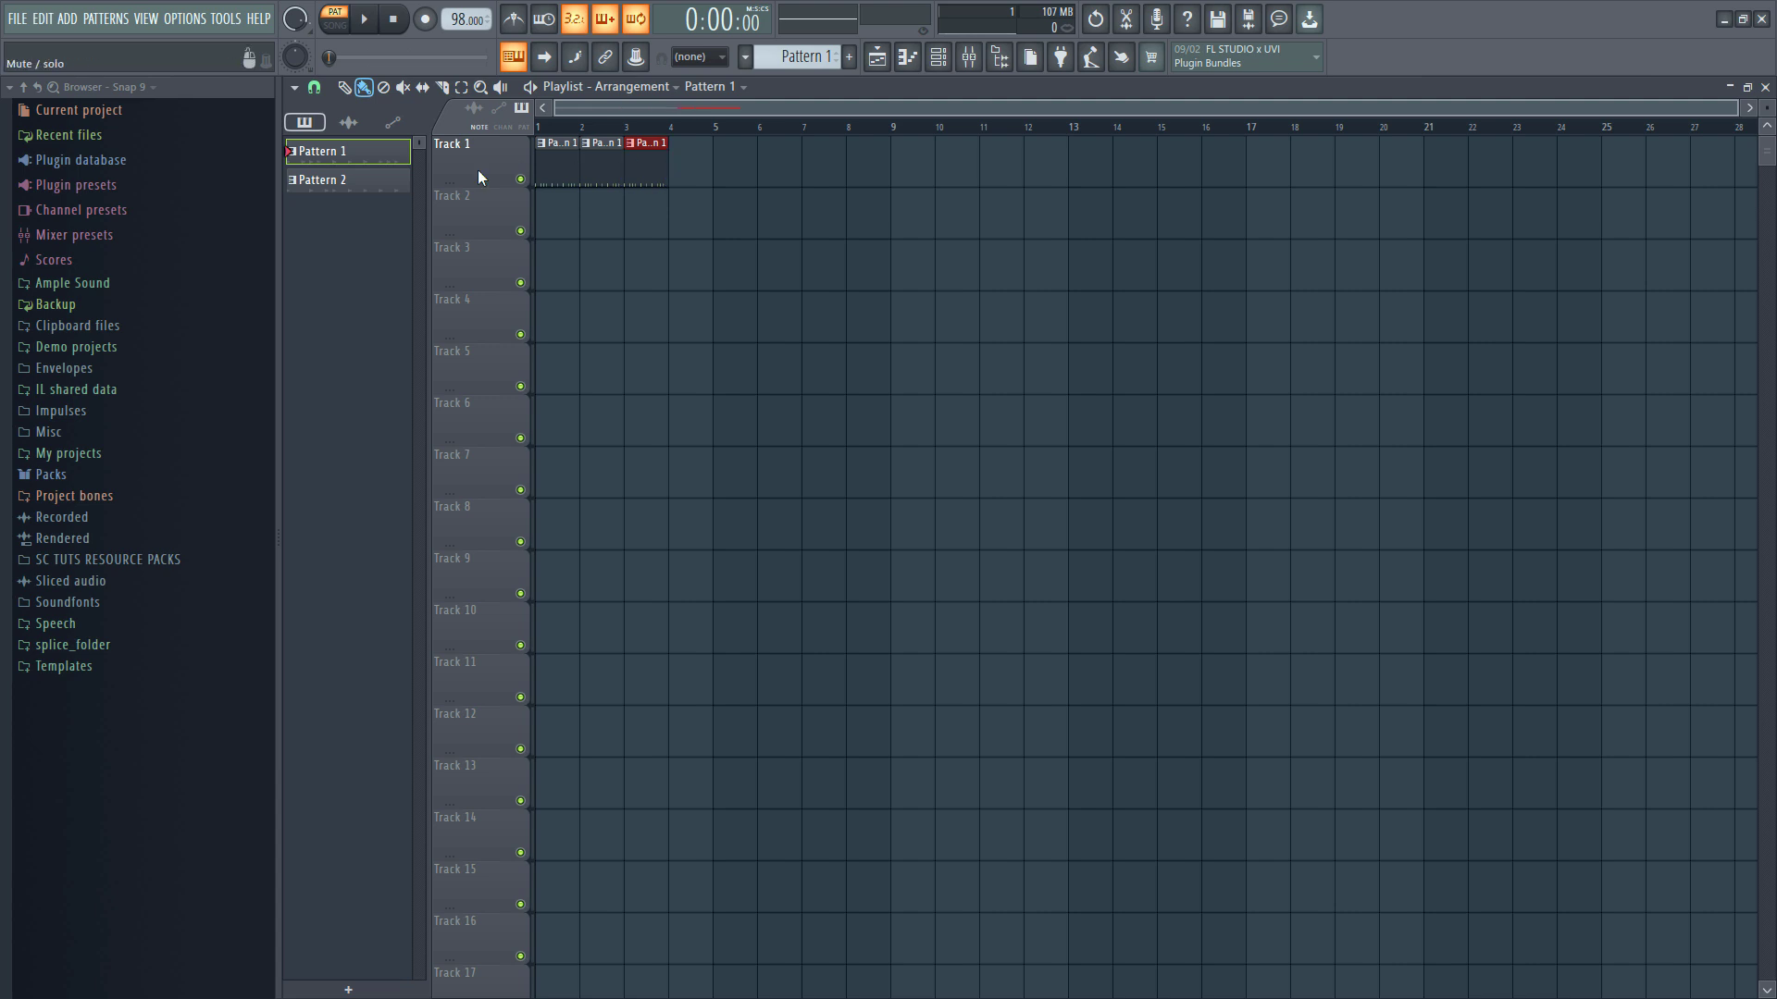
{"action": "left_click", "coordinate": [690, 164]}
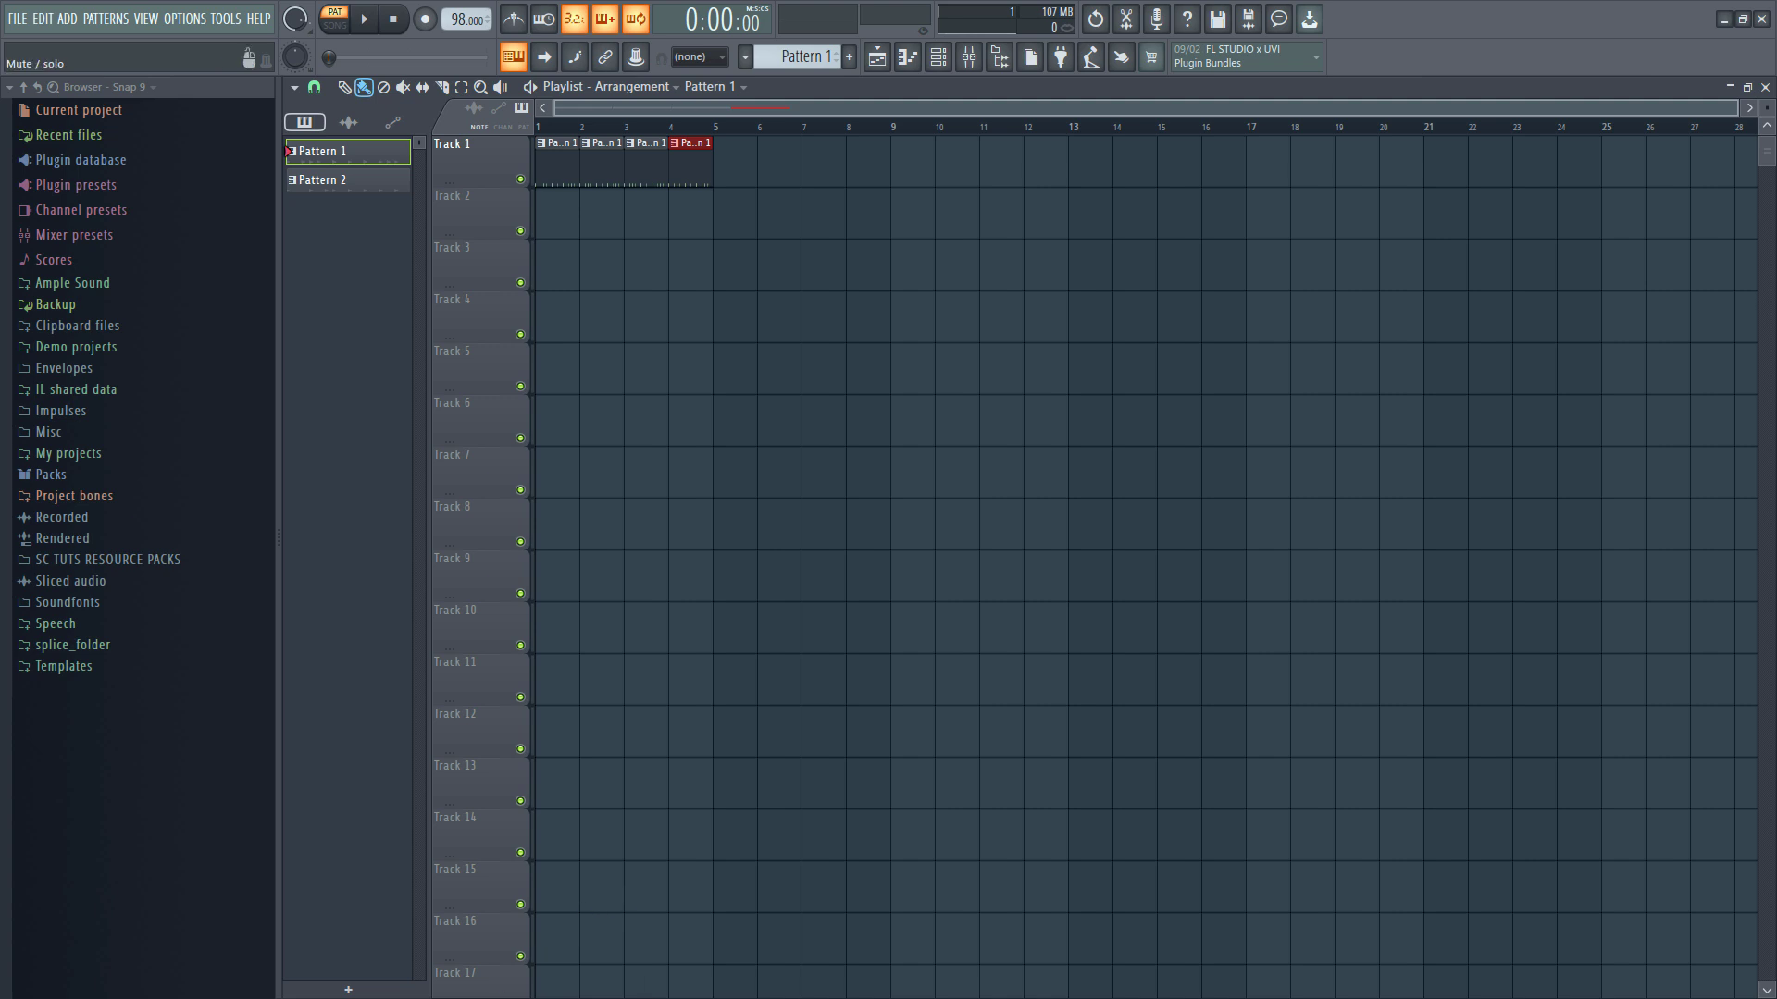
Switch to Splice, go back to Browse, and run a fresh search for percussion.
{"action": "key", "text": "alt+Tab"}
{"action": "left_click_drag", "start_coordinate": [690, 421], "coordinate": [795, 313]}
{"action": "scroll", "coordinate": [764, 381], "scroll_direction": "up", "scroll_amount": 10}
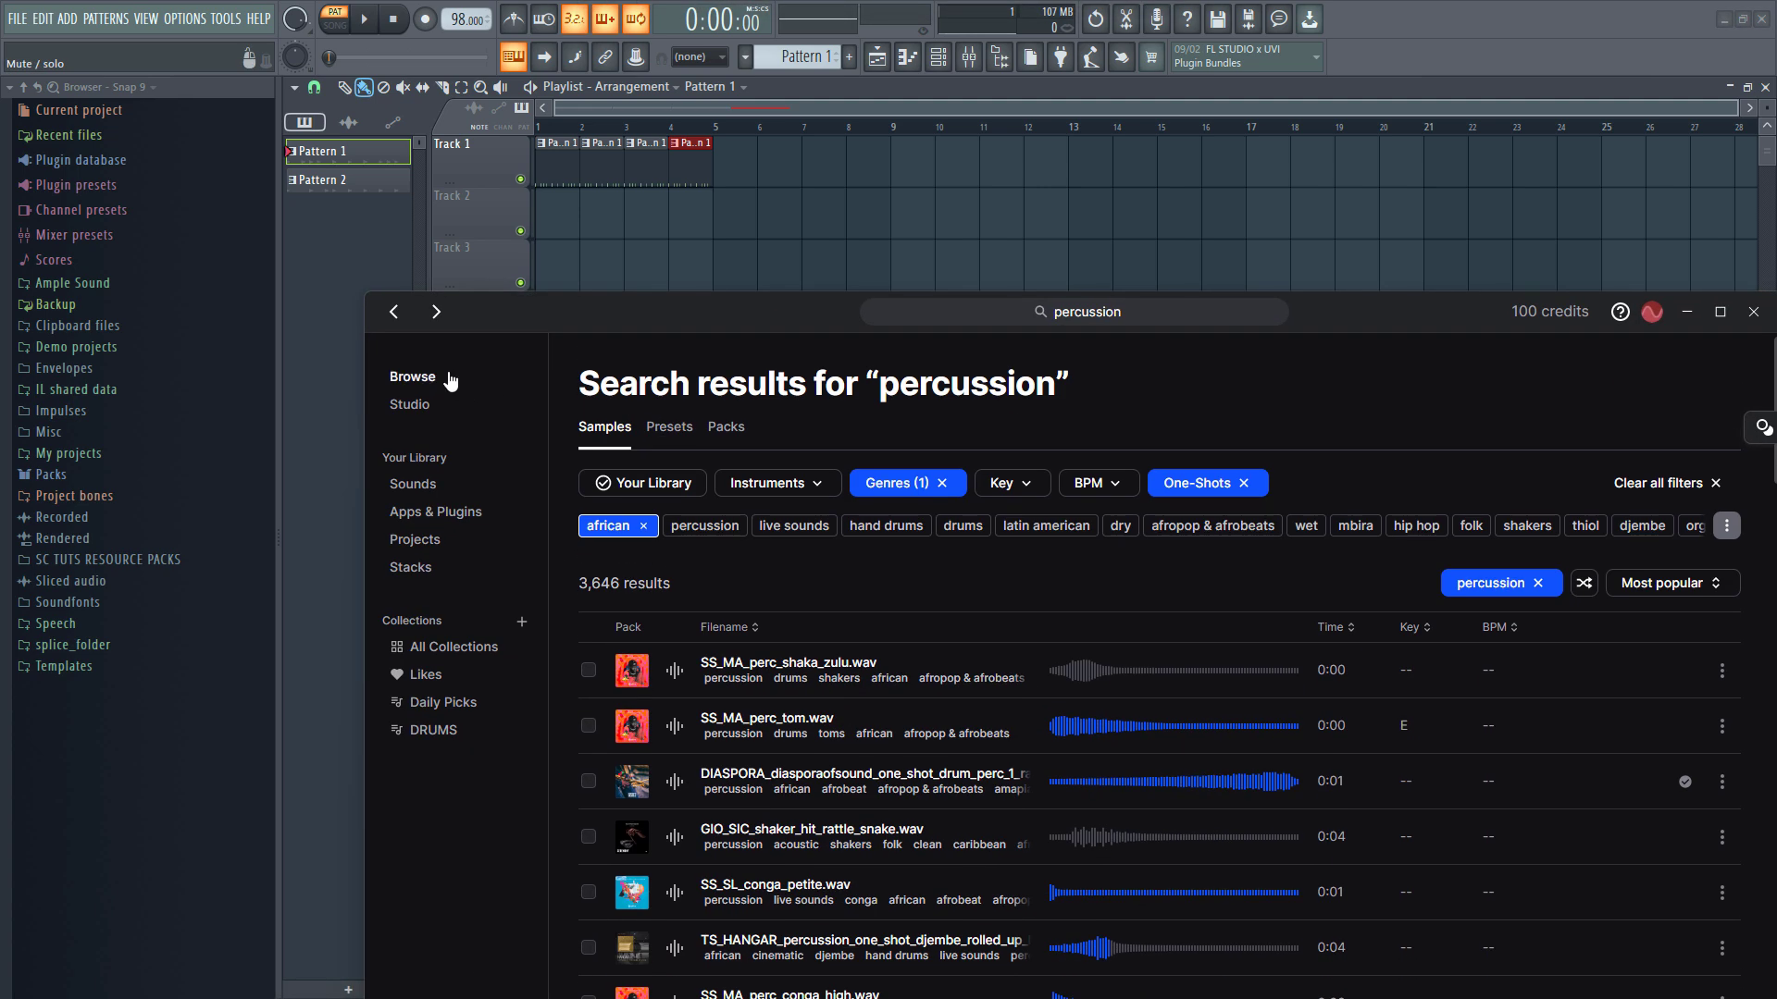
{"action": "left_click", "coordinate": [492, 374]}
{"action": "left_click", "coordinate": [1125, 313]}
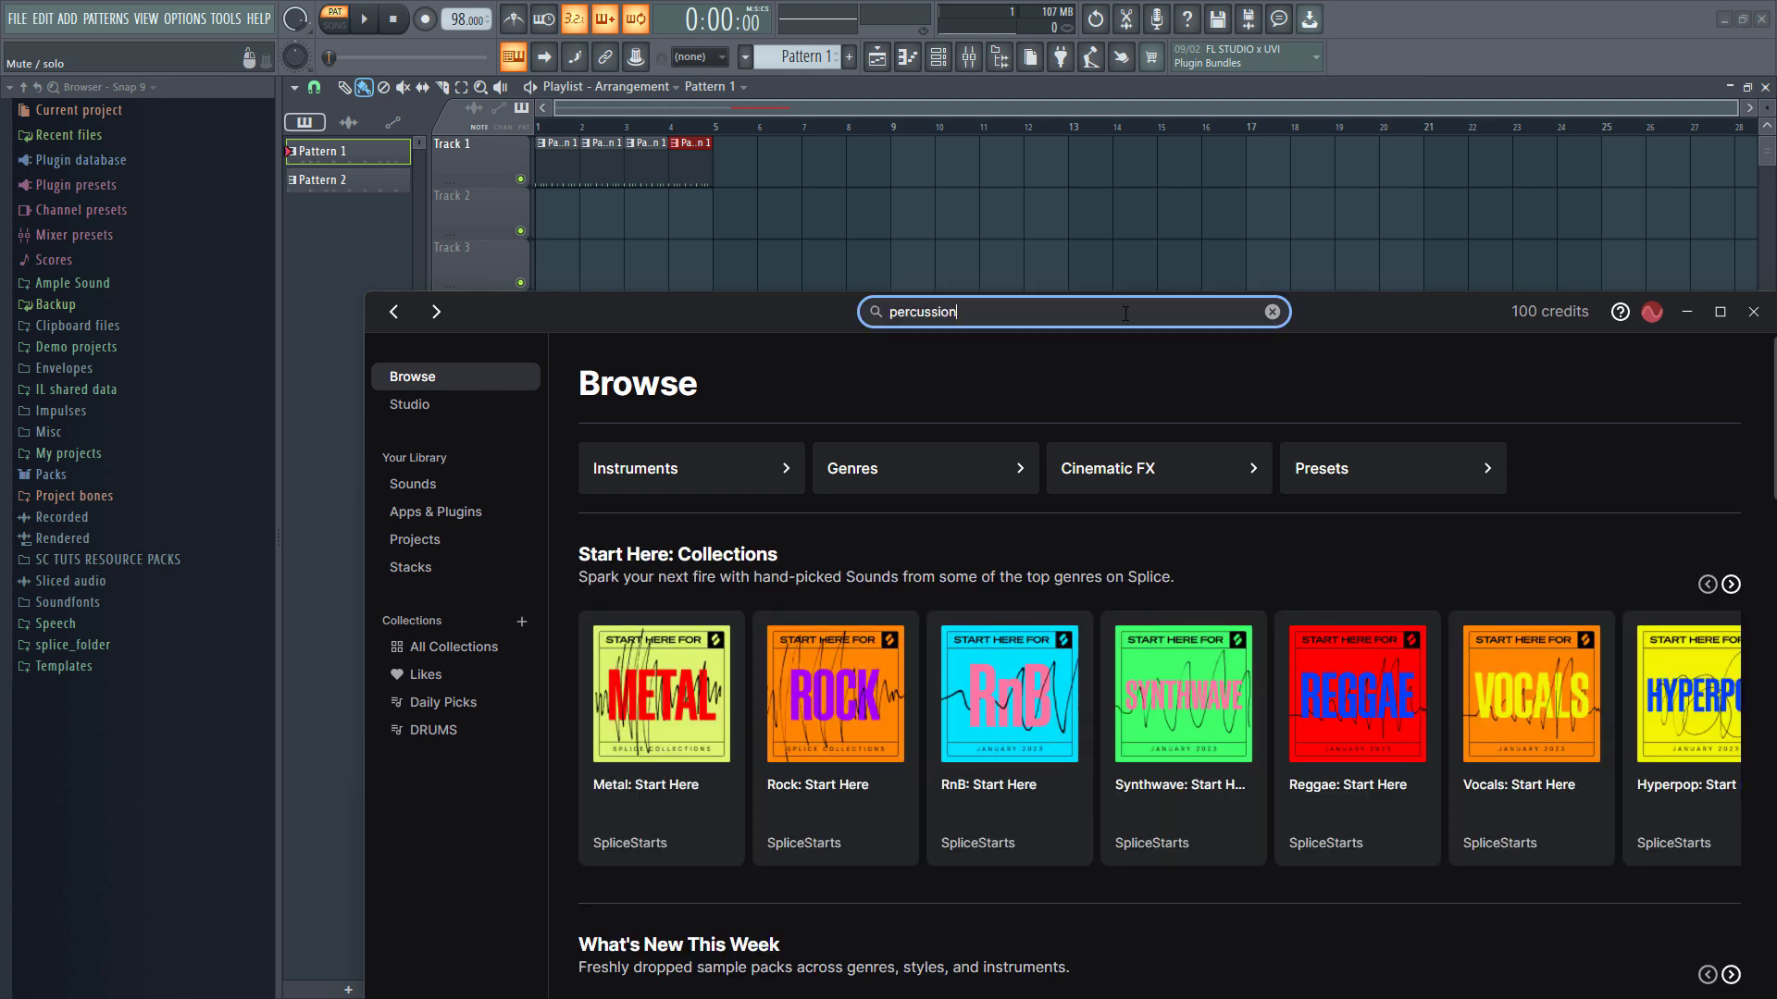
{"action": "key", "text": "Return"}
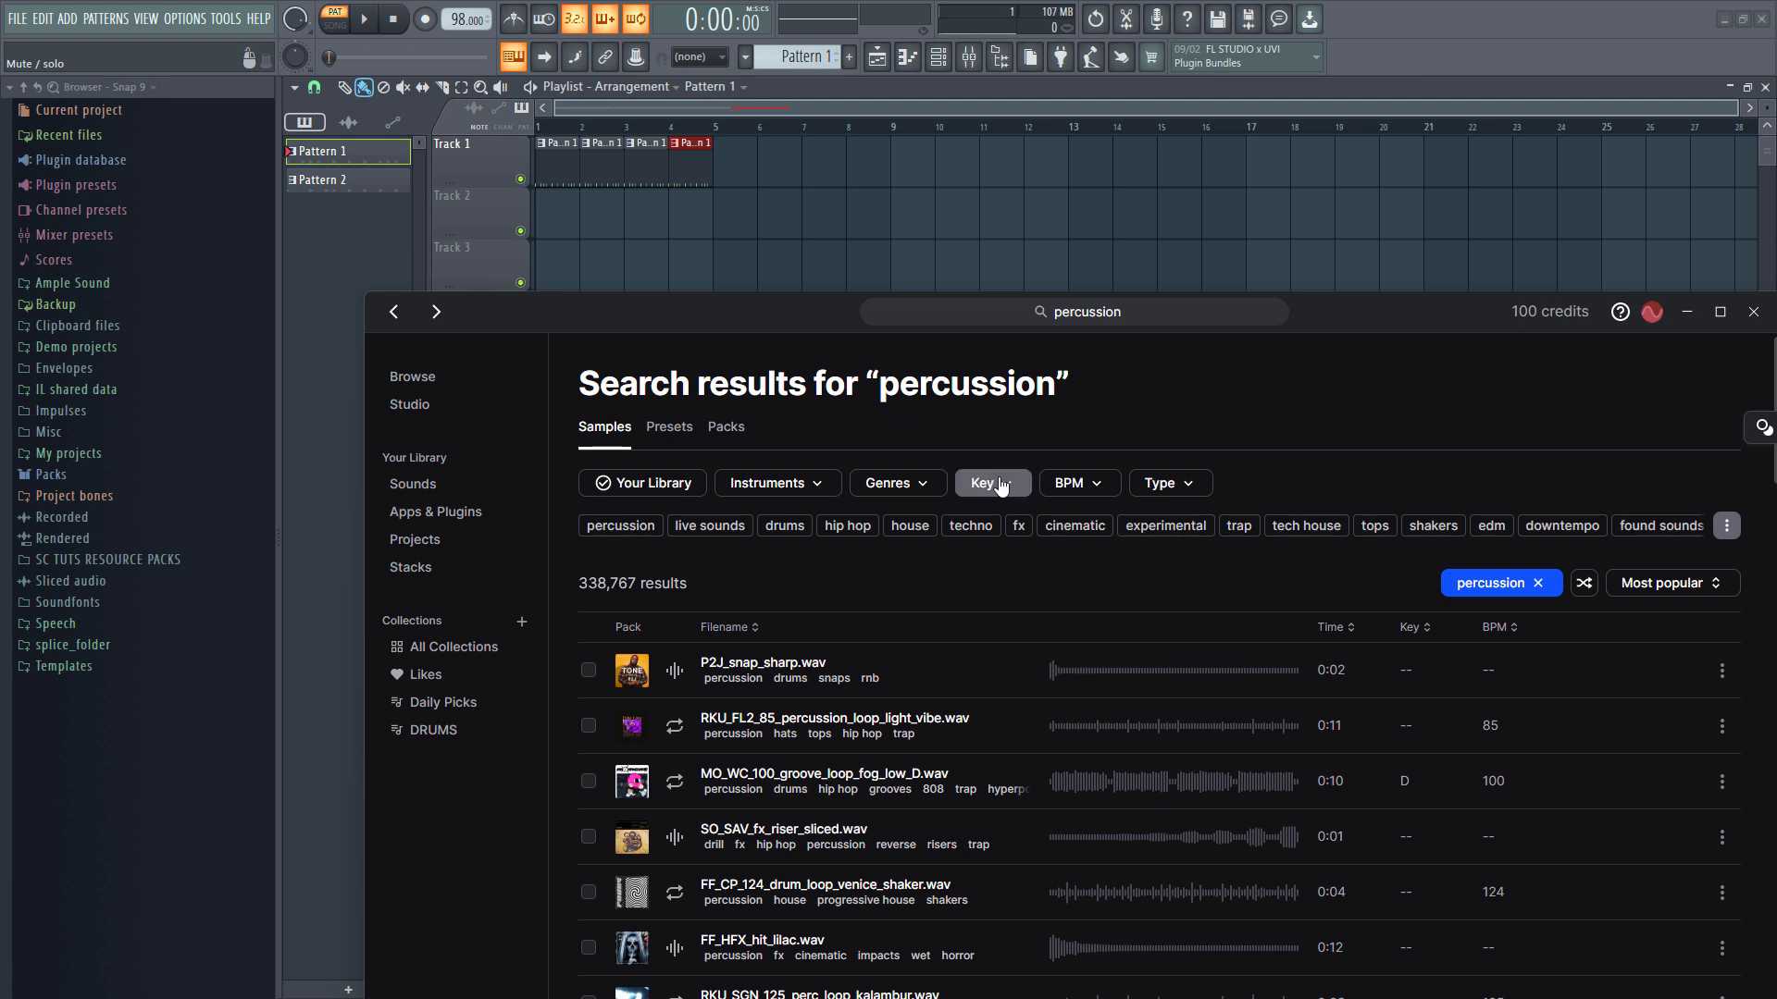
Filter the percussion search results to the african genre.
{"action": "left_click", "coordinate": [891, 483]}
{"action": "scroll", "coordinate": [887, 788], "scroll_direction": "down", "scroll_amount": 3}
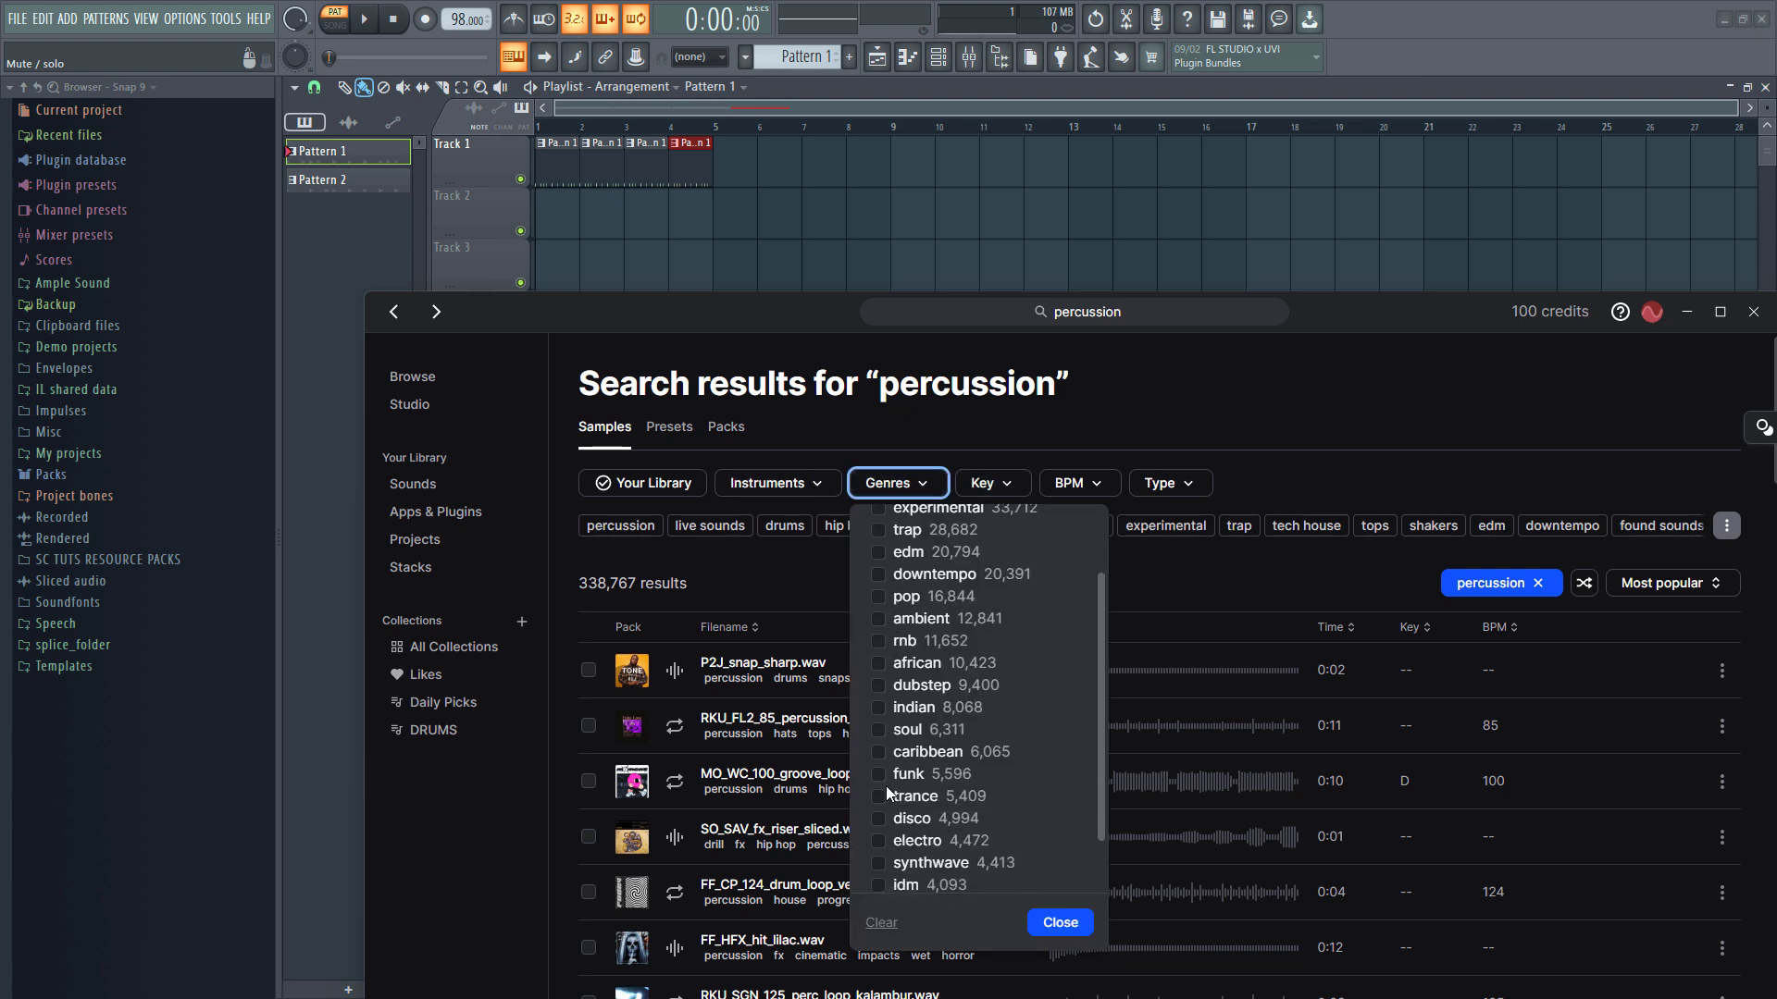
{"action": "scroll", "coordinate": [880, 758], "scroll_direction": "up", "scroll_amount": 3}
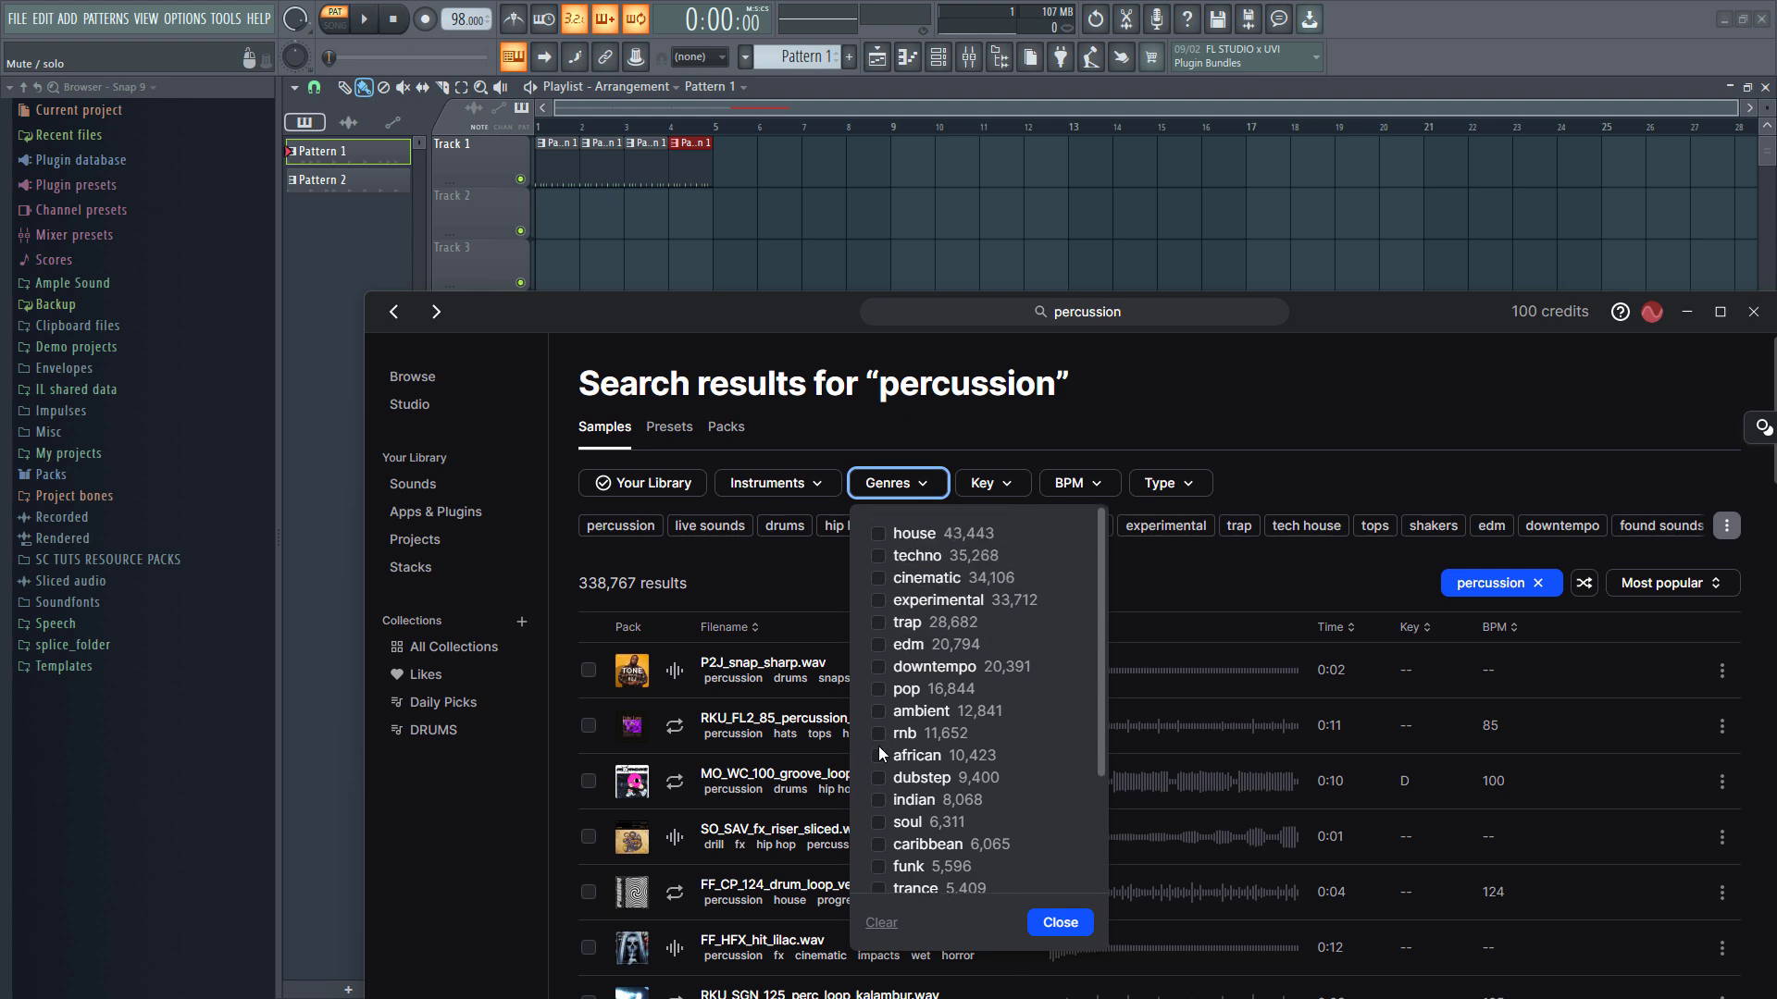
{"action": "left_click", "coordinate": [877, 757]}
{"action": "left_click", "coordinate": [1059, 922]}
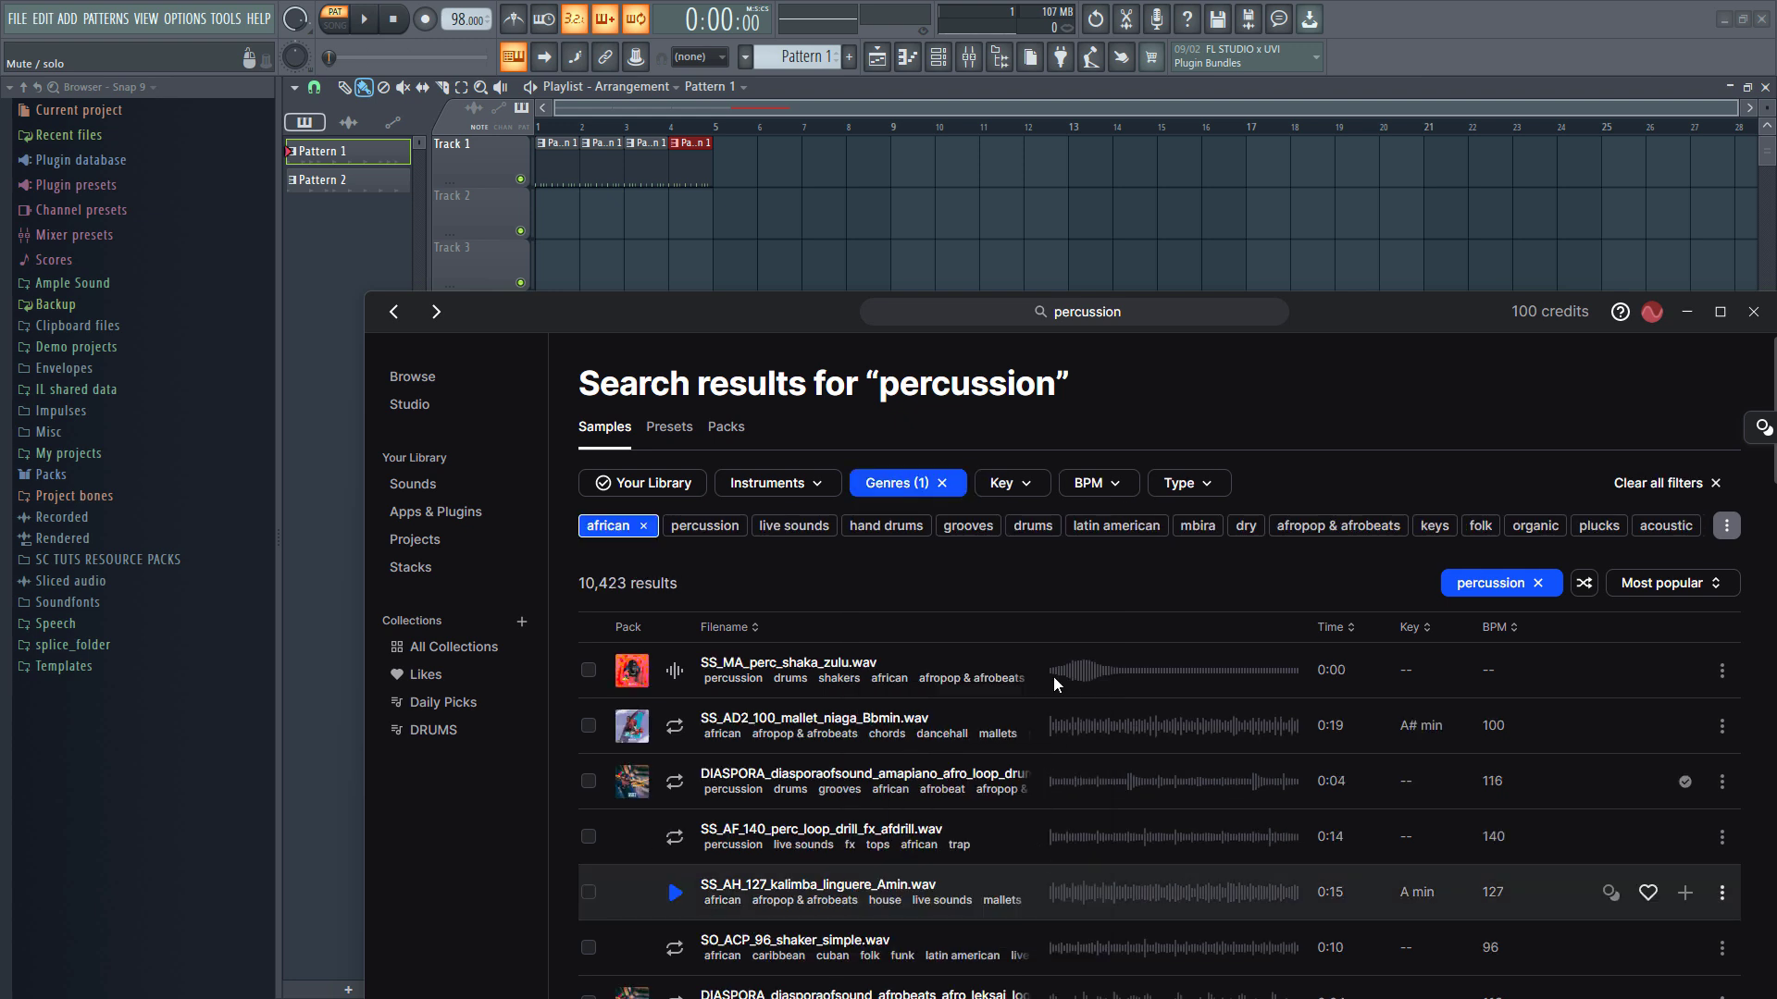
Restrict the african percussion results to Loops and preview SS_AD2_100_mallet_niaga_Bbmin.wav.
{"action": "left_click", "coordinate": [1186, 492]}
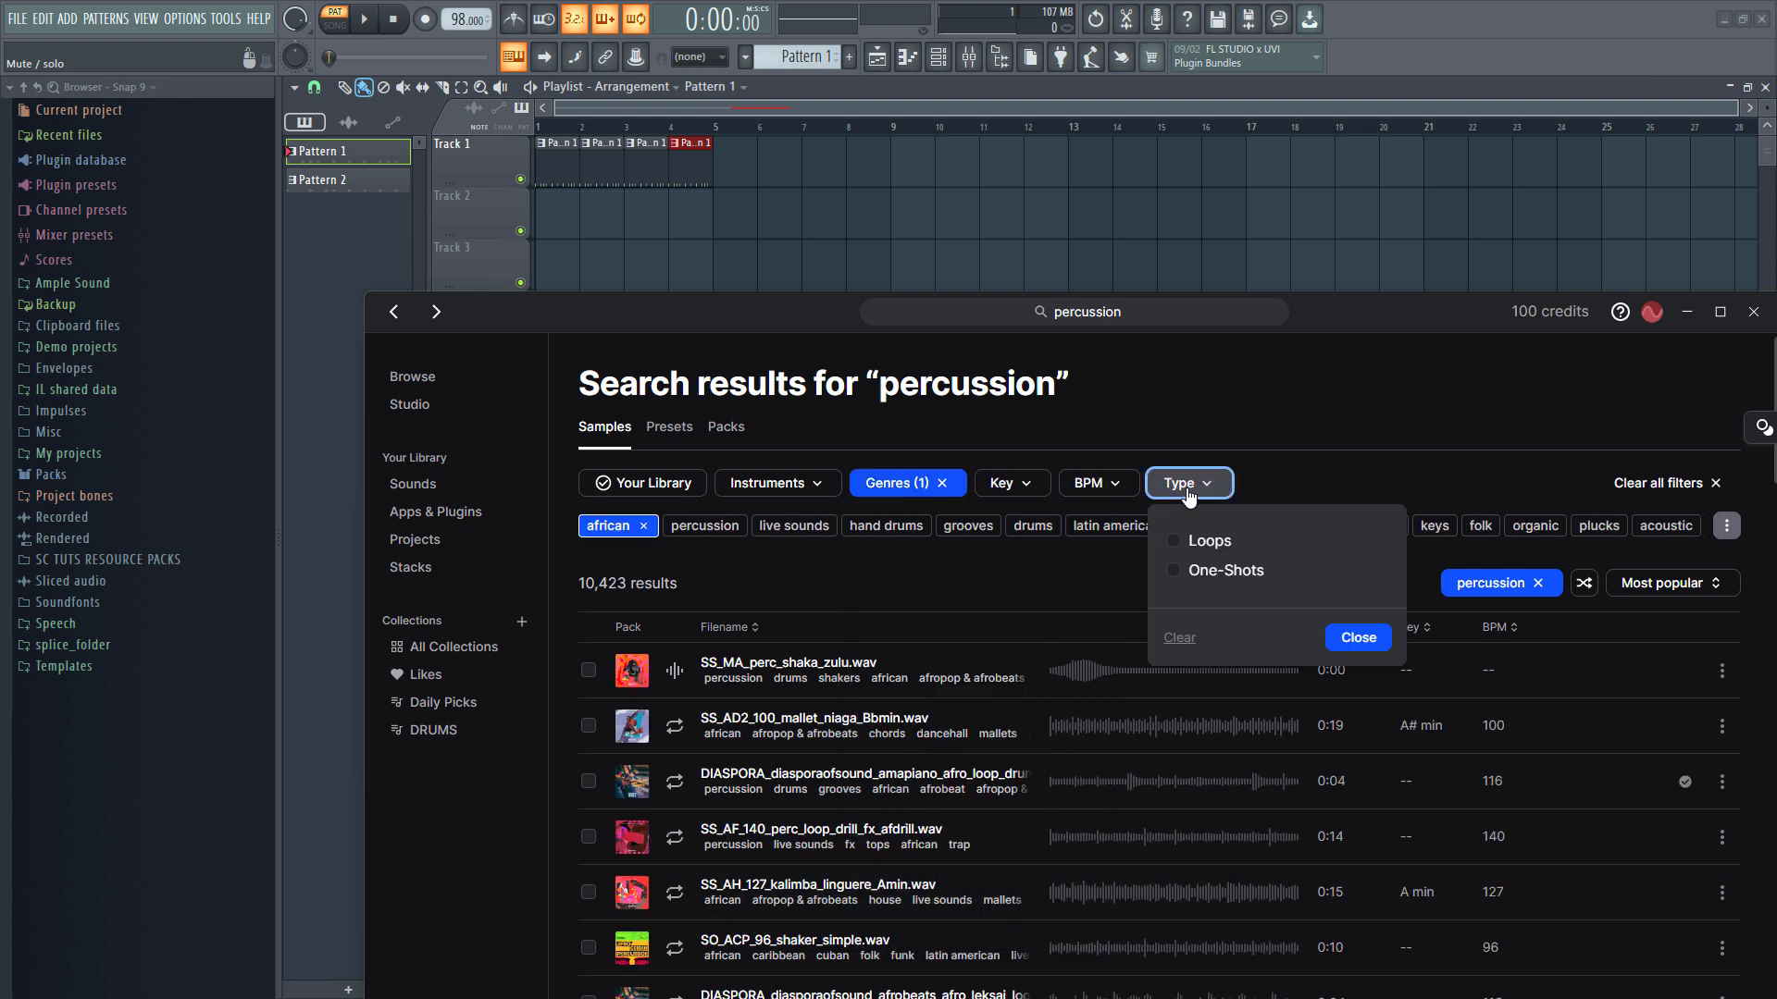
{"action": "left_click", "coordinate": [1177, 541]}
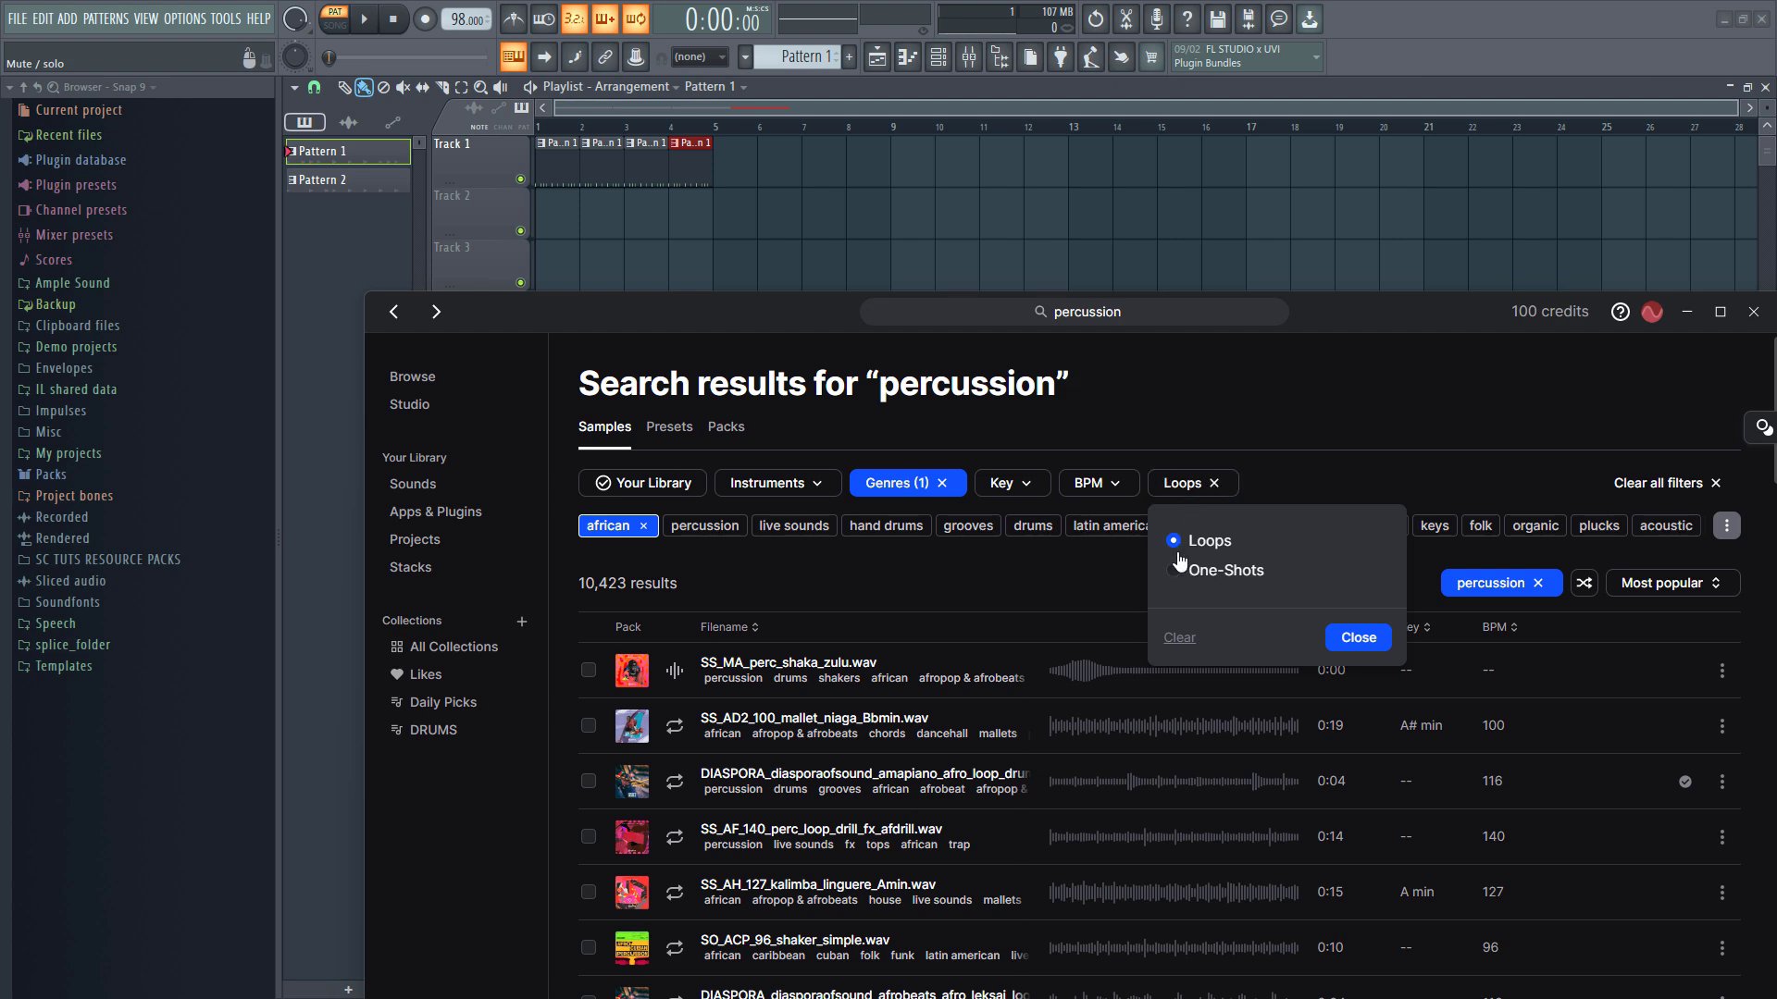
{"action": "left_click", "coordinate": [1358, 638]}
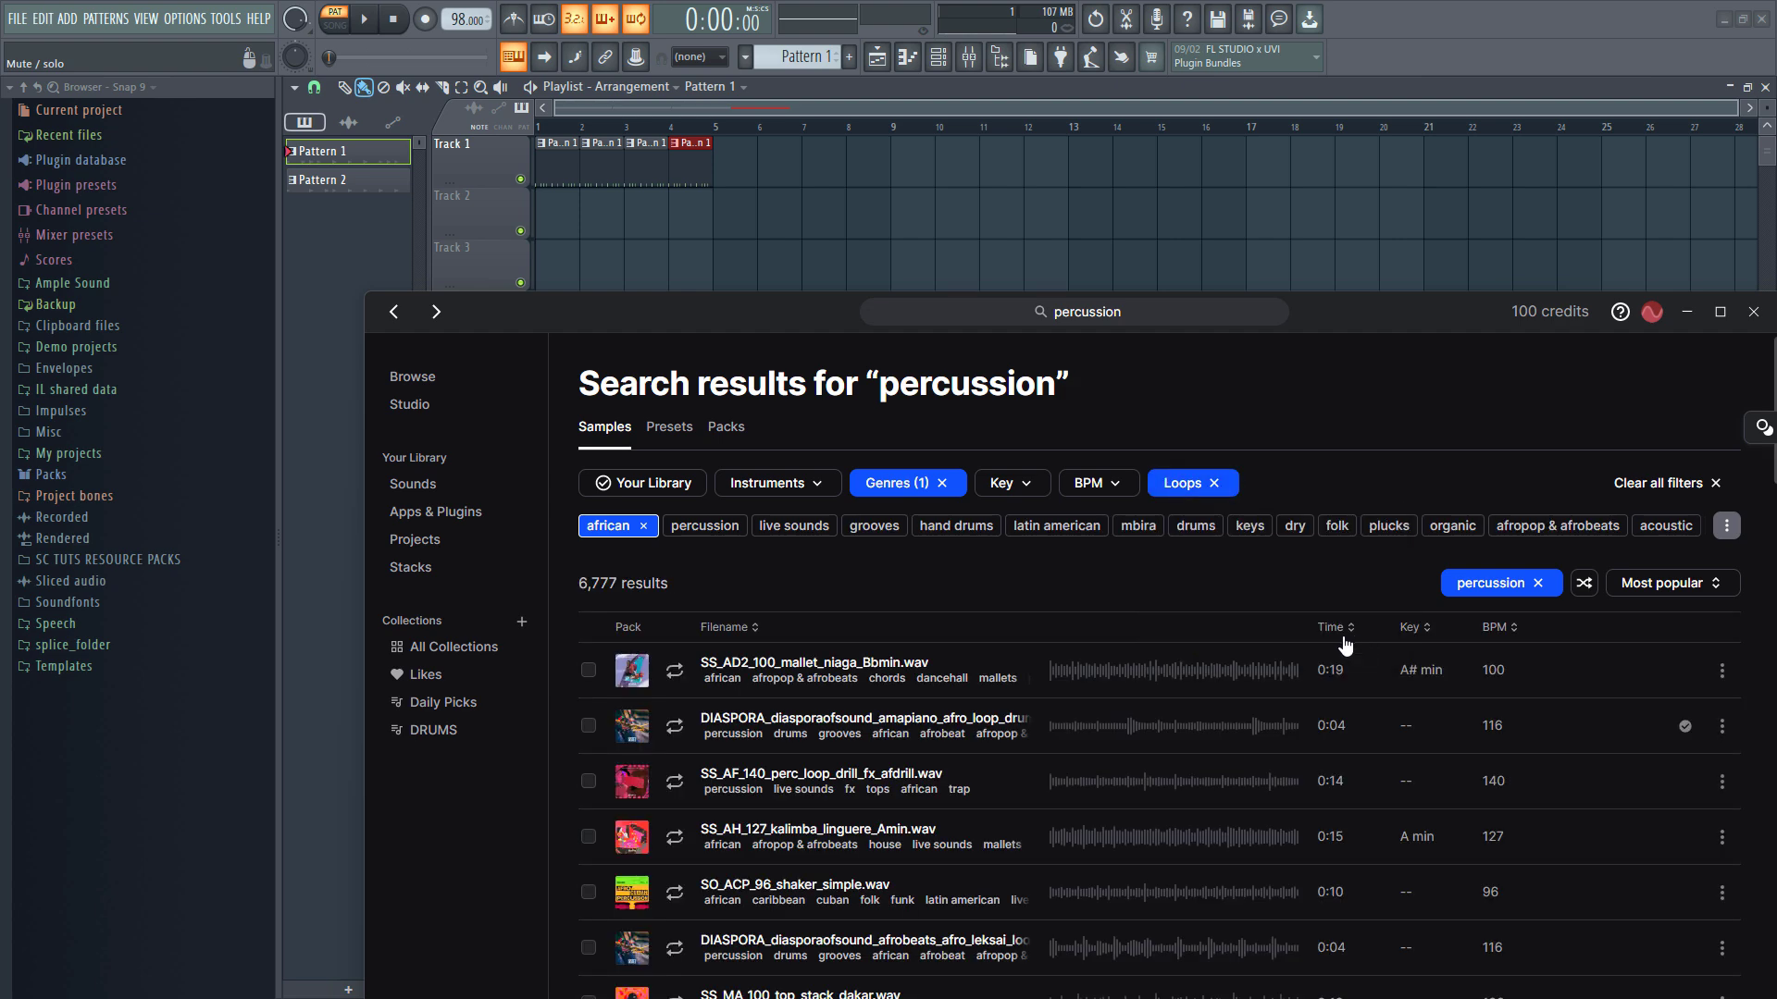
{"action": "left_click", "coordinate": [674, 677]}
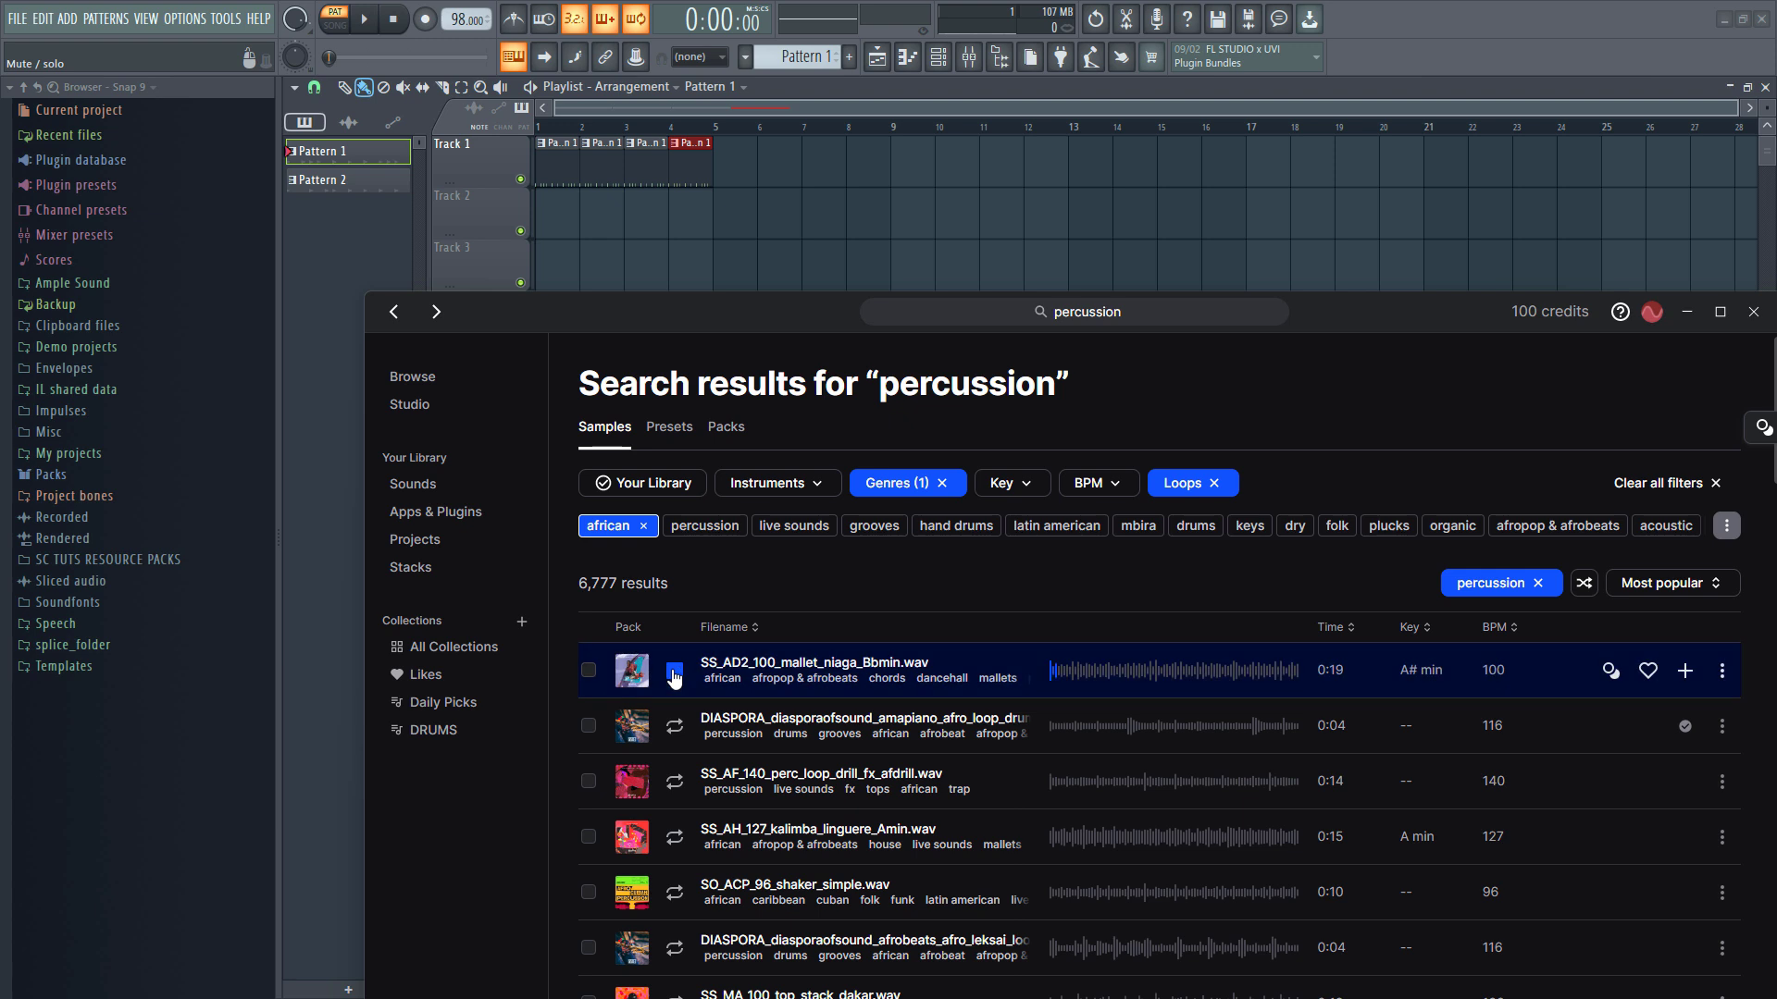
Audition african percussion loops down the results list to find one that suits the beat.
{"action": "left_click", "coordinate": [682, 727]}
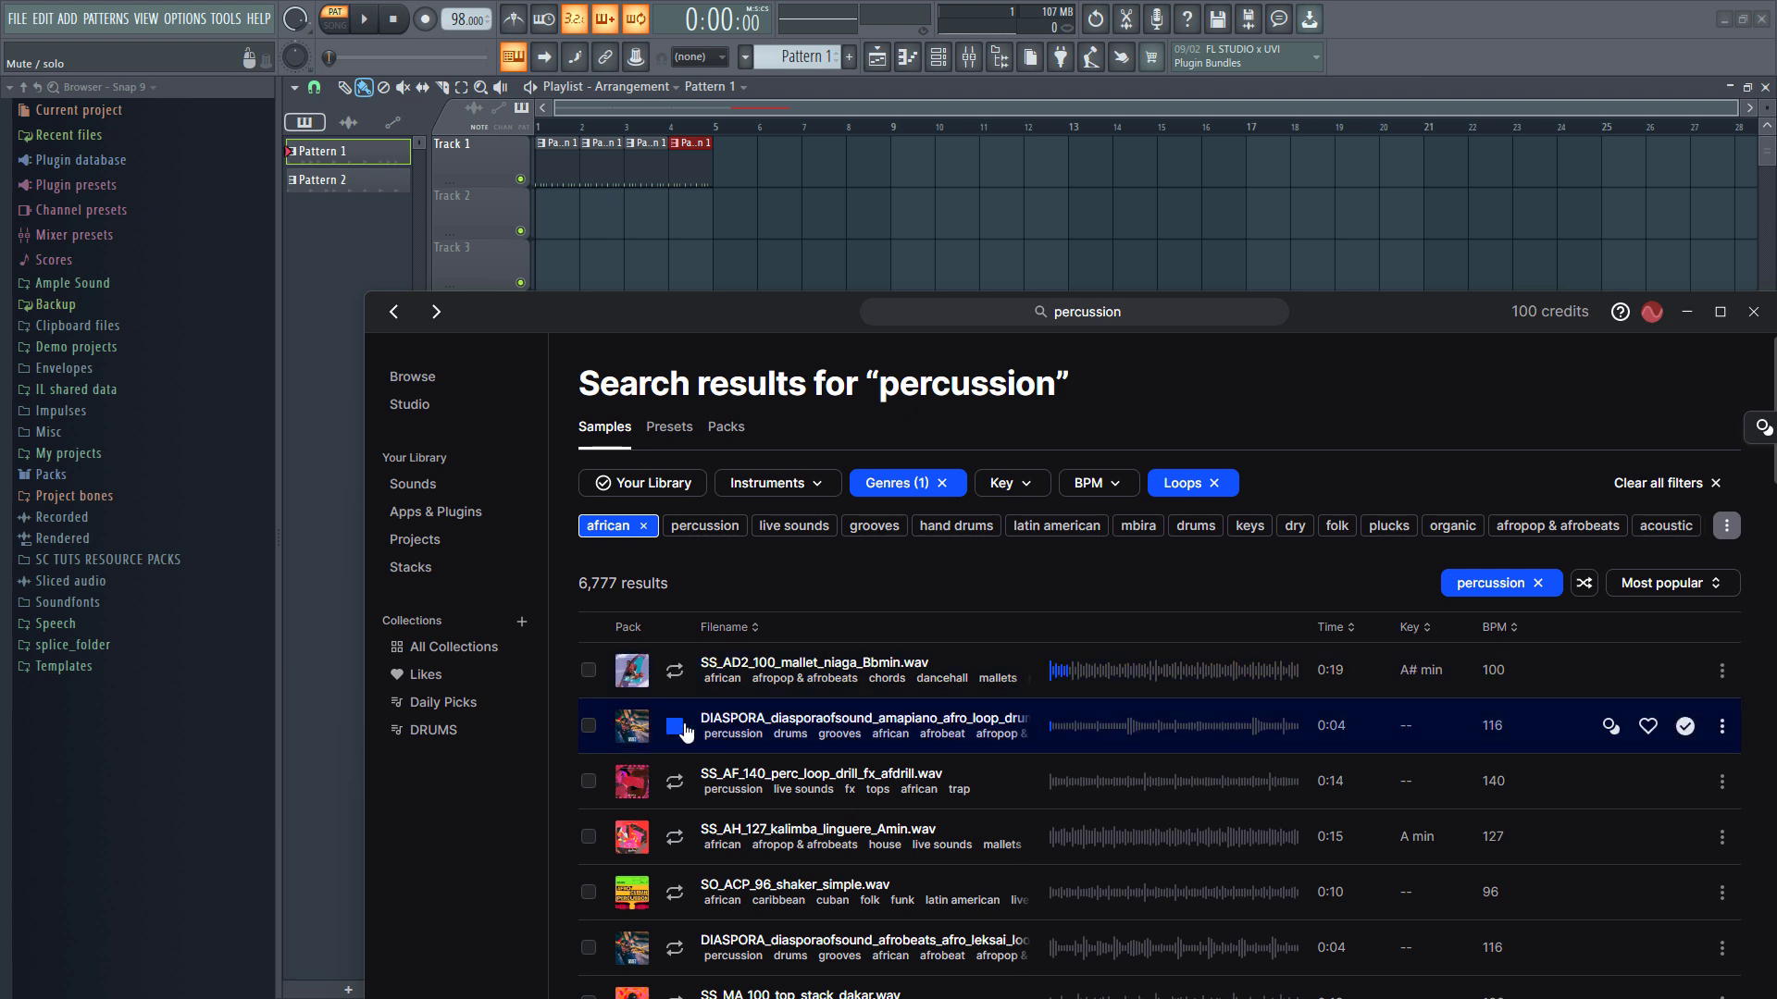
{"action": "left_click", "coordinate": [674, 783]}
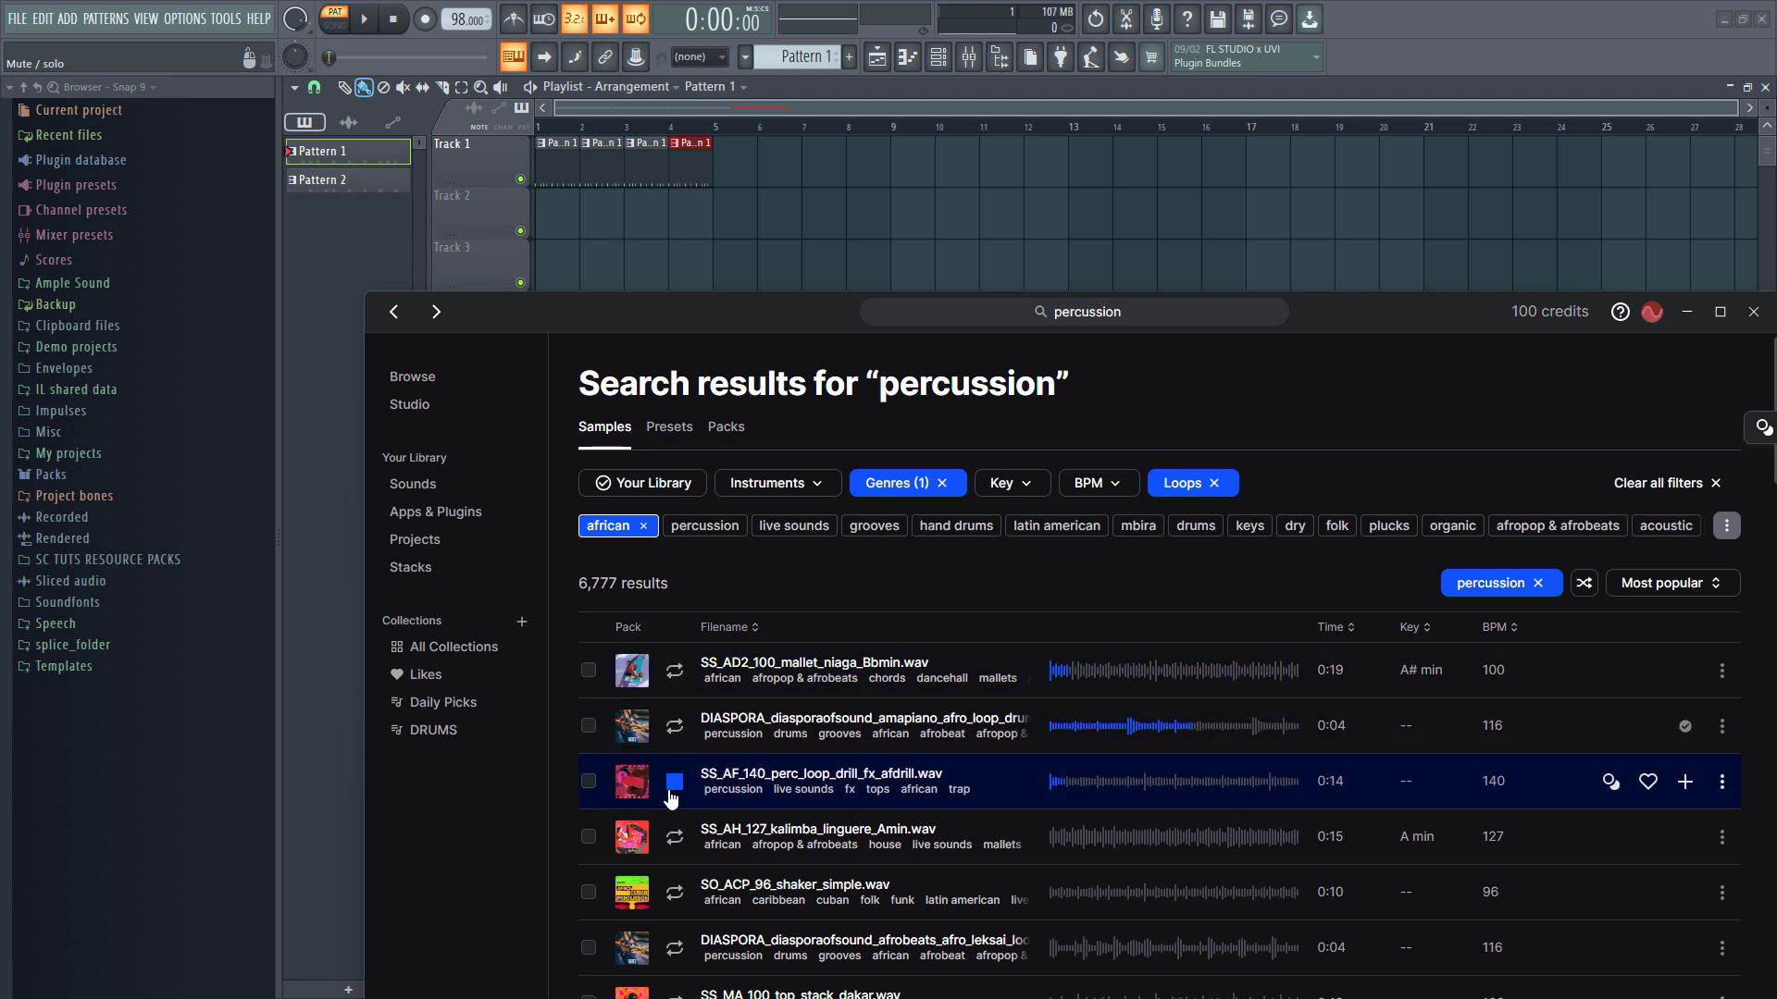
{"action": "scroll", "coordinate": [671, 798], "scroll_direction": "down", "scroll_amount": 2}
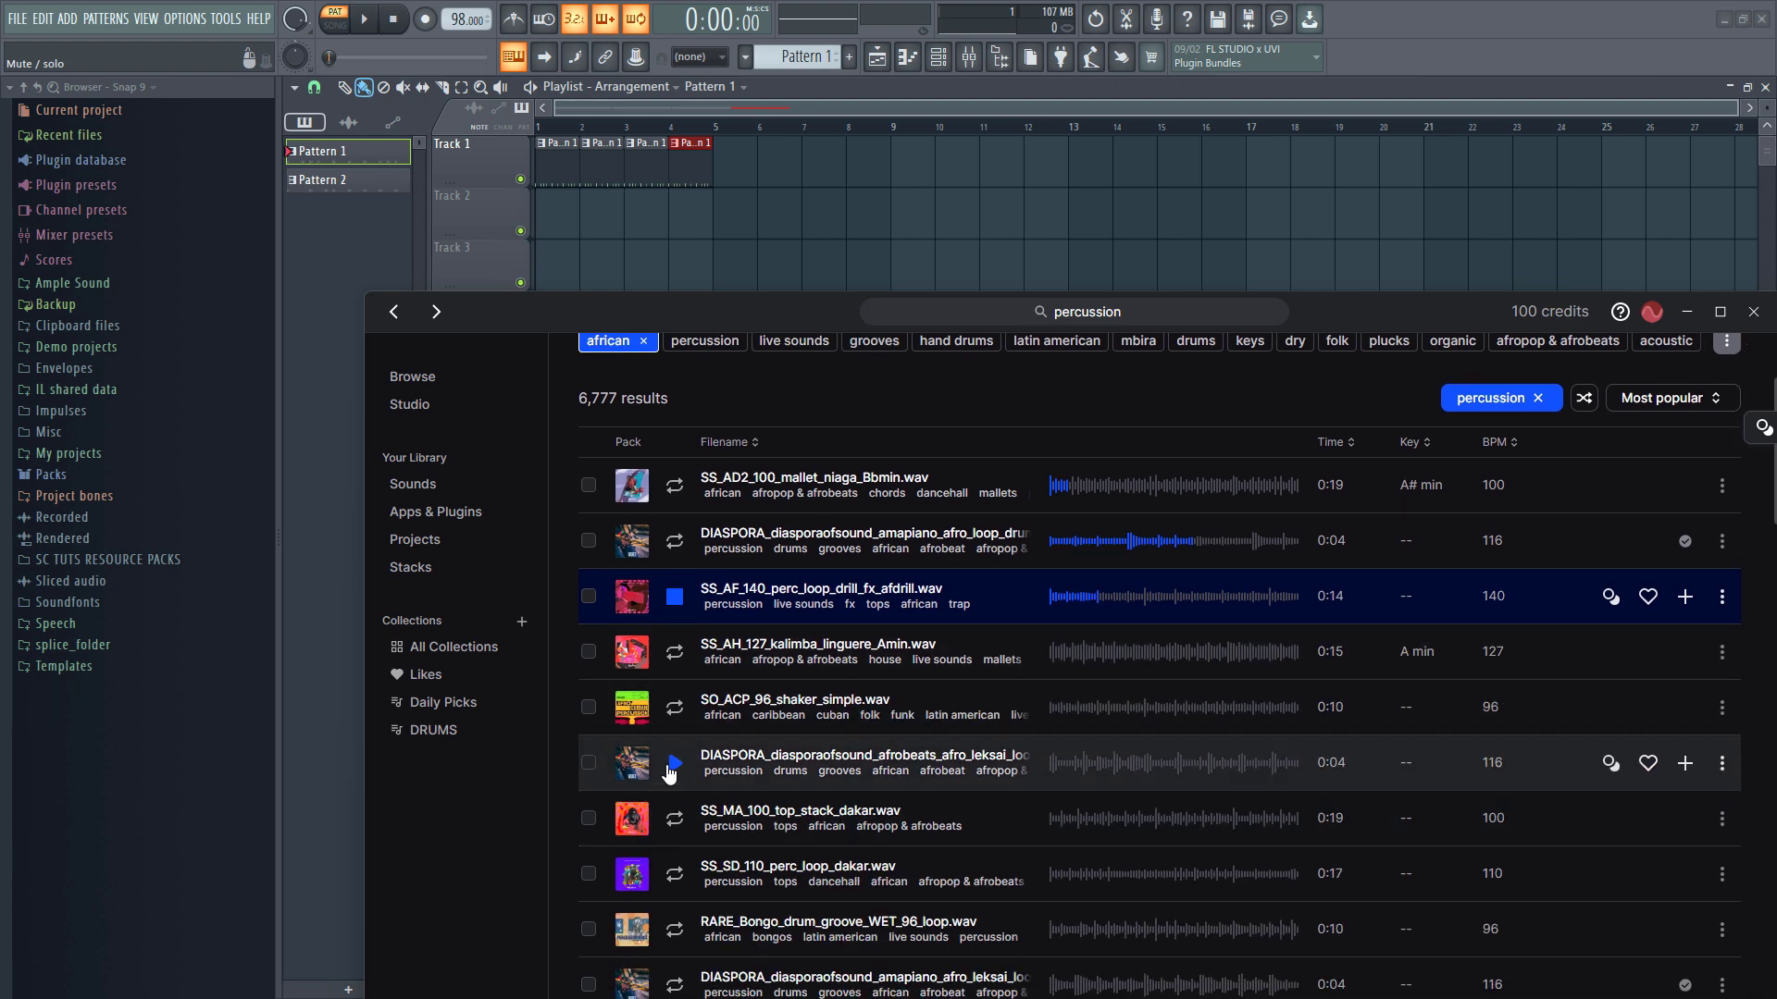
{"action": "left_click", "coordinate": [673, 764]}
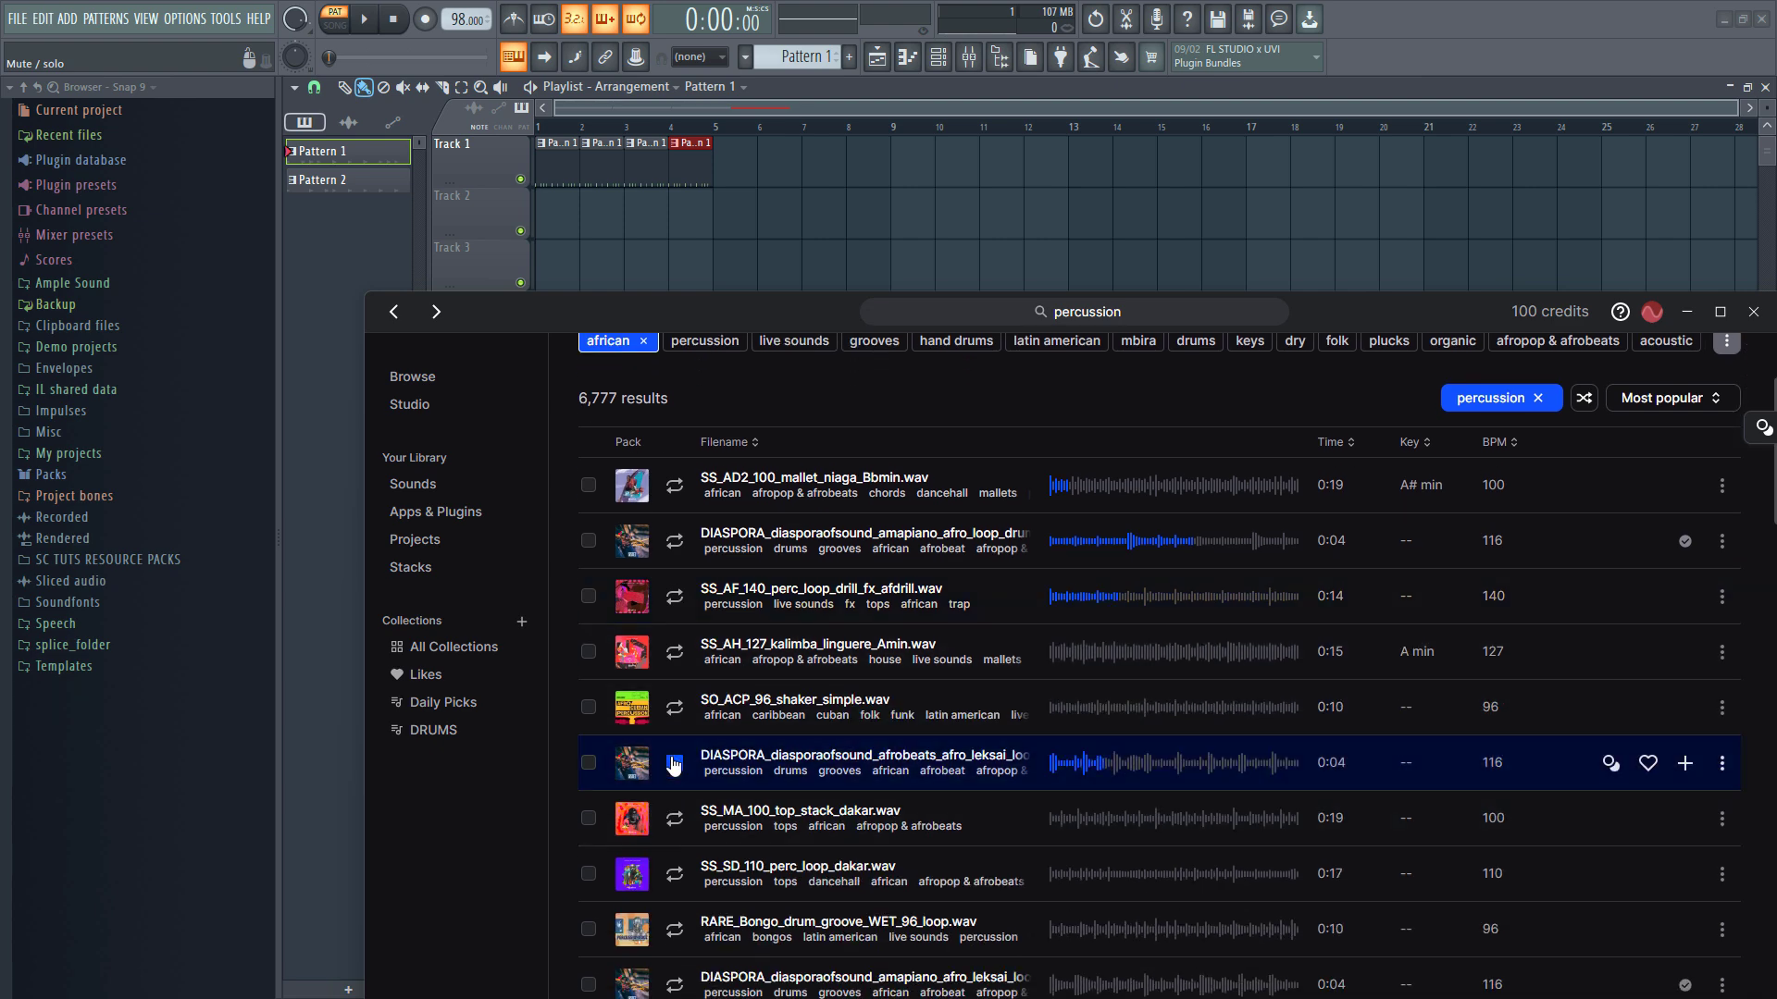
{"action": "left_click", "coordinate": [676, 818]}
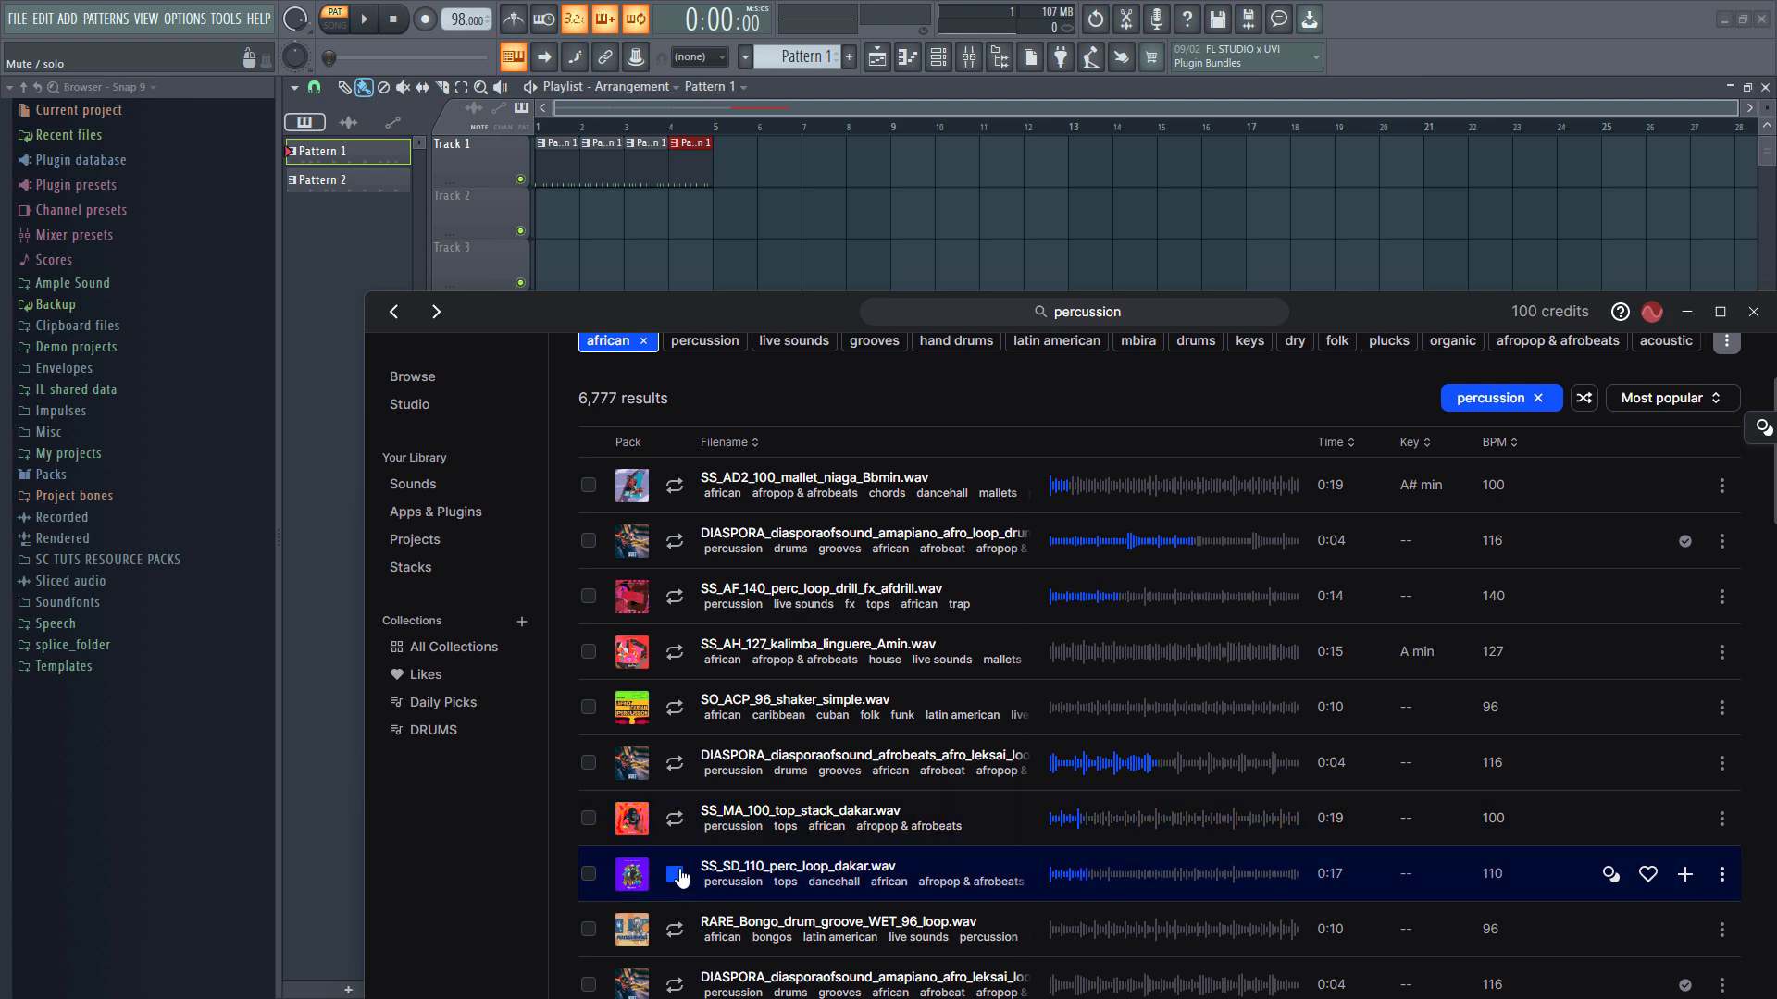
{"action": "left_click", "coordinate": [676, 928]}
{"action": "scroll", "coordinate": [680, 923], "scroll_direction": "down", "scroll_amount": 1}
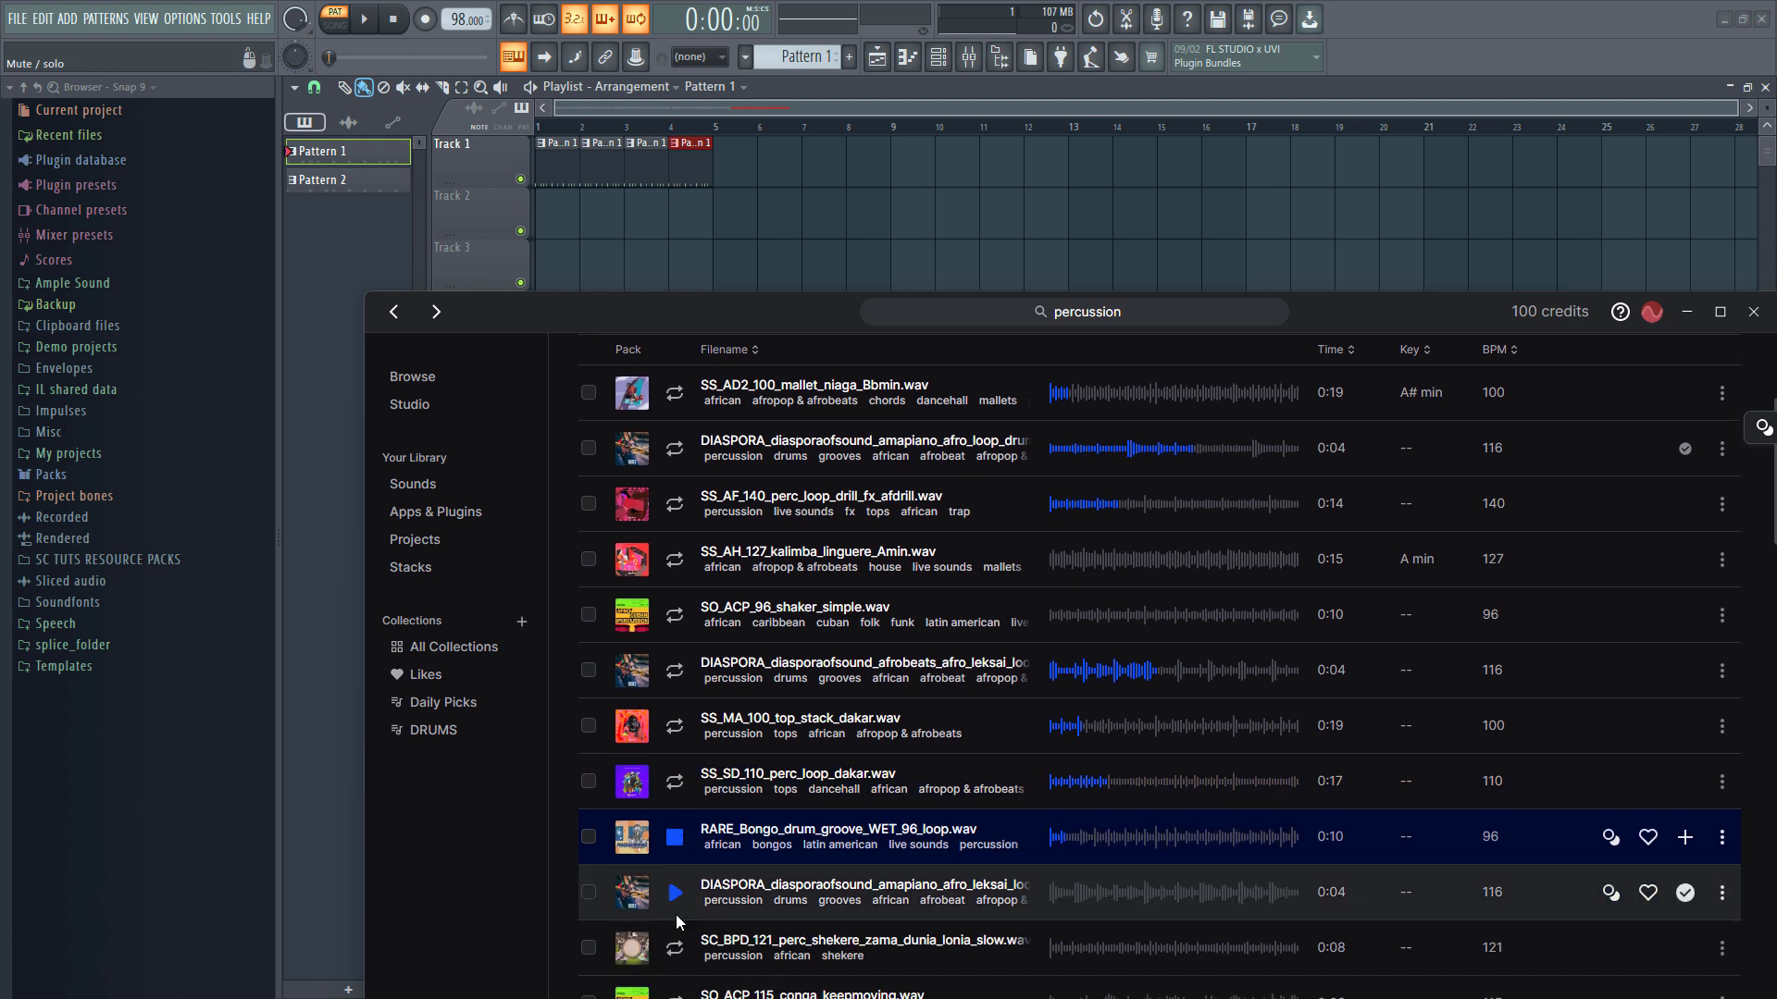
{"action": "left_click", "coordinate": [676, 893]}
{"action": "scroll", "coordinate": [677, 888], "scroll_direction": "down", "scroll_amount": 3}
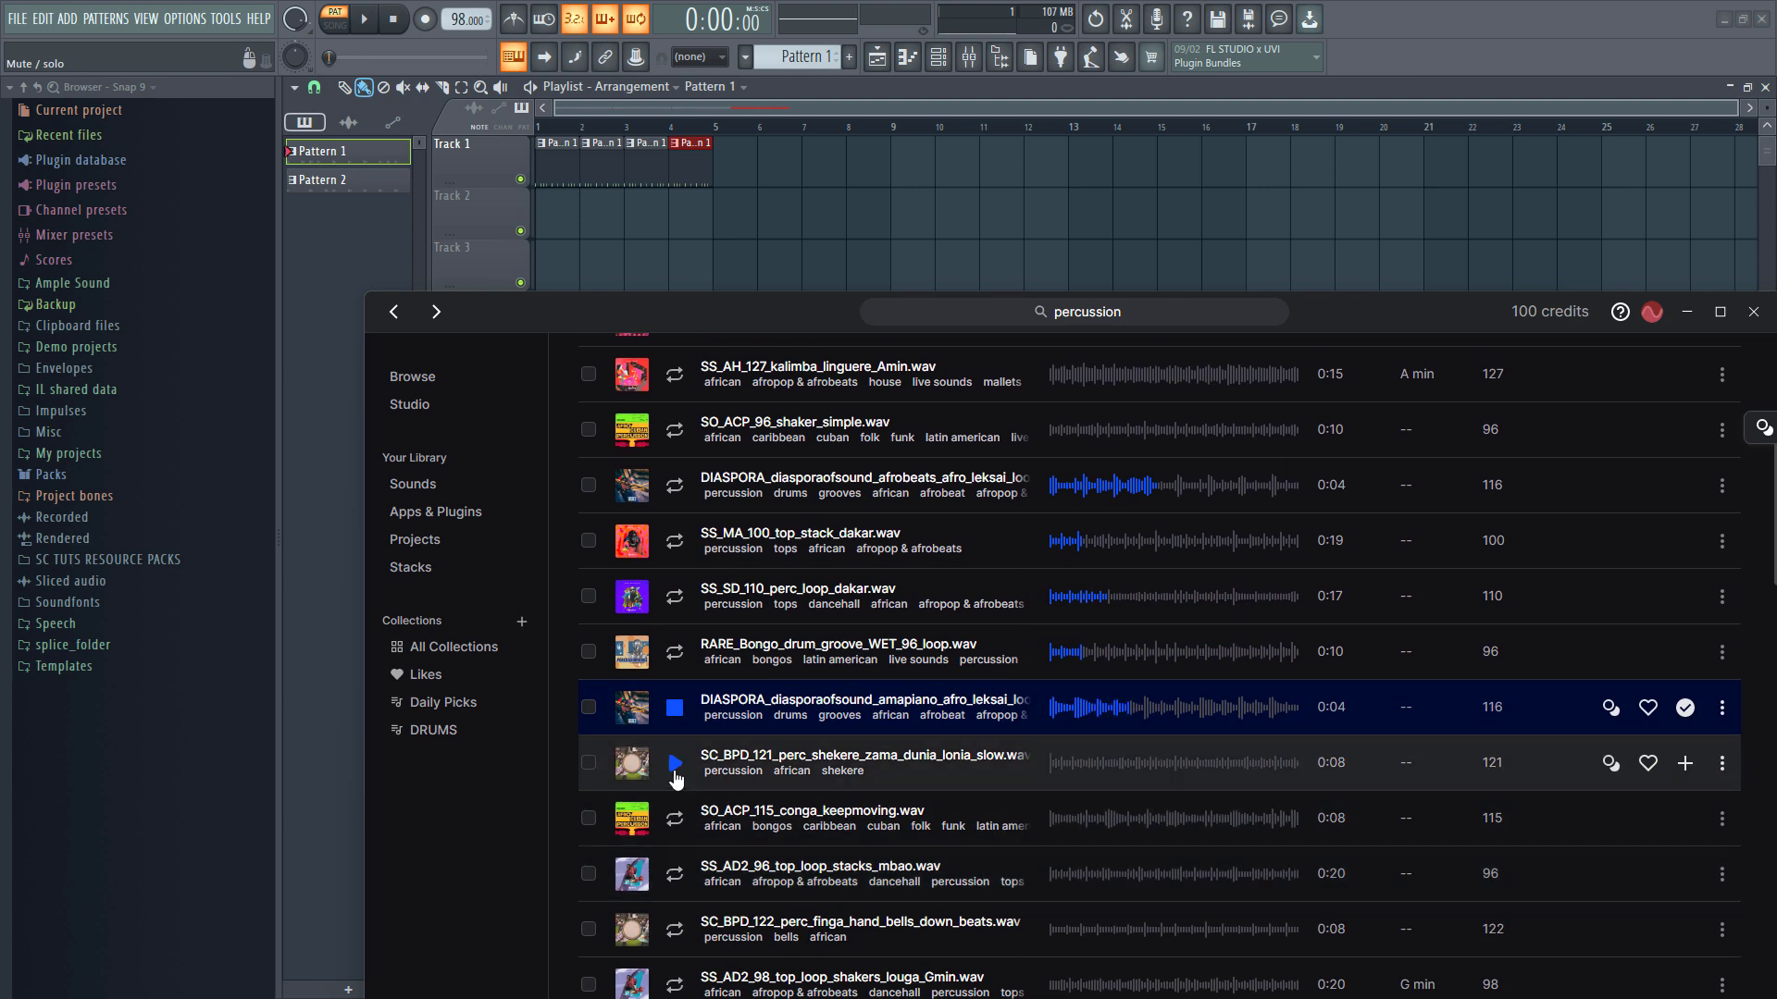
{"action": "left_click", "coordinate": [674, 763]}
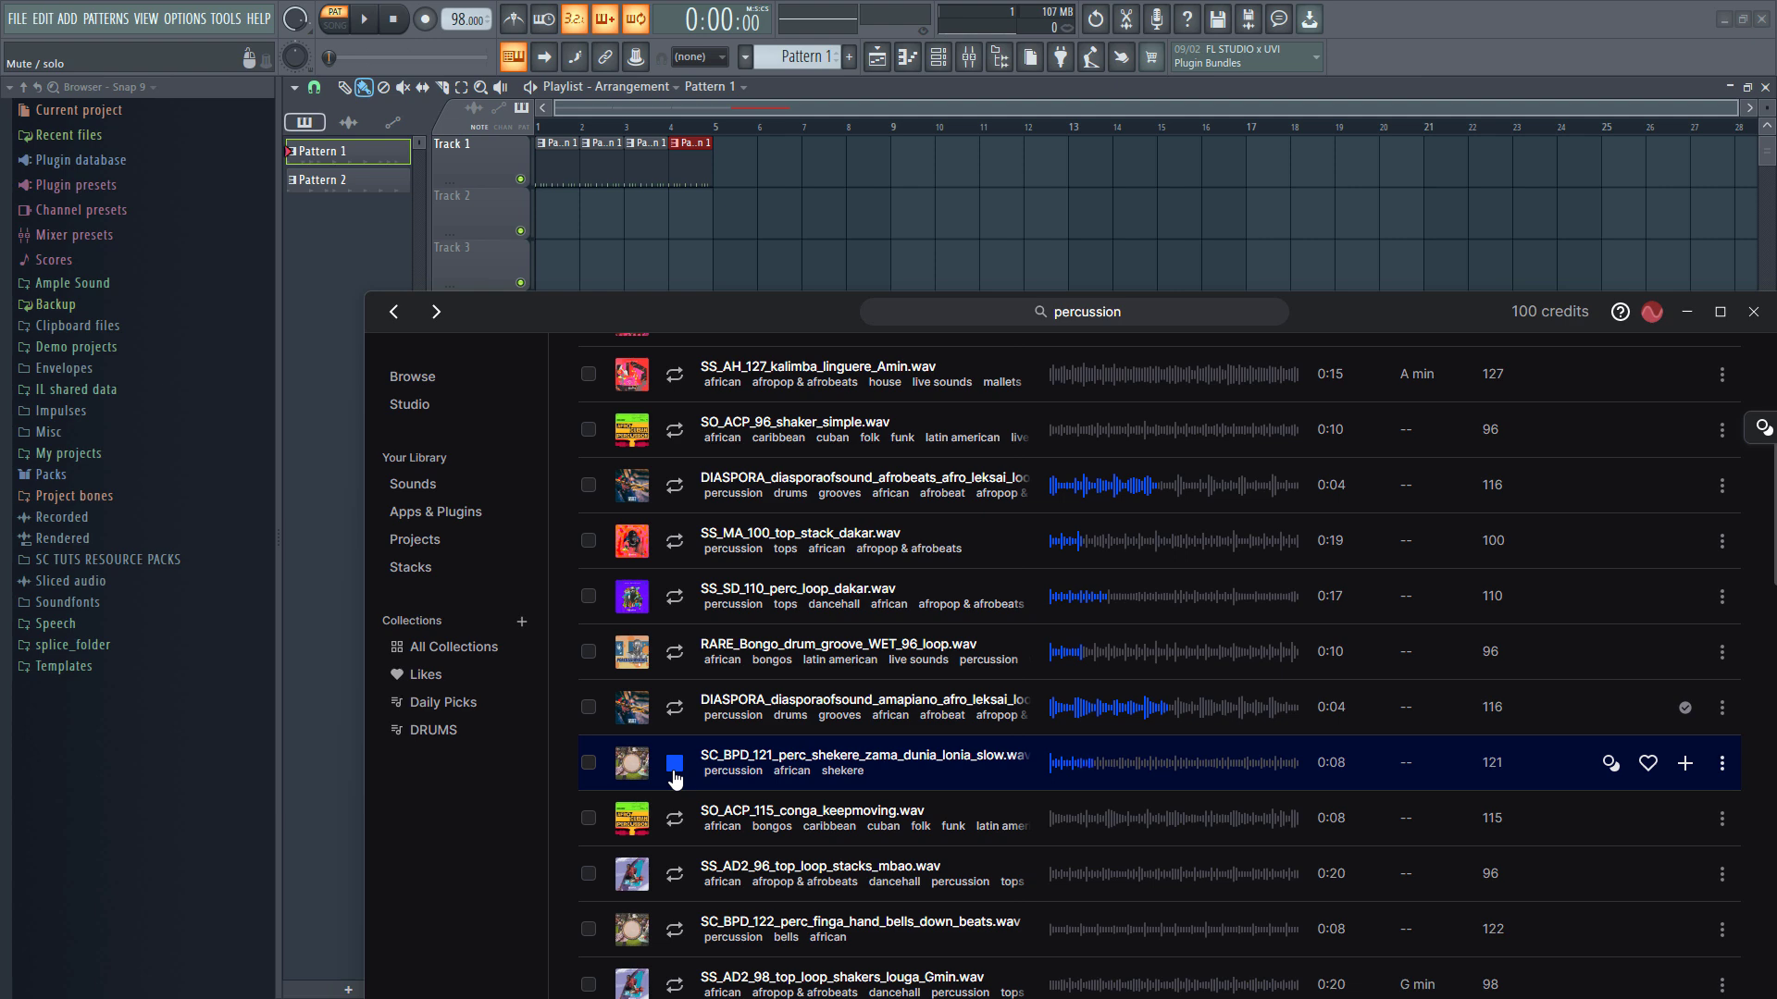
{"action": "left_click", "coordinate": [677, 874]}
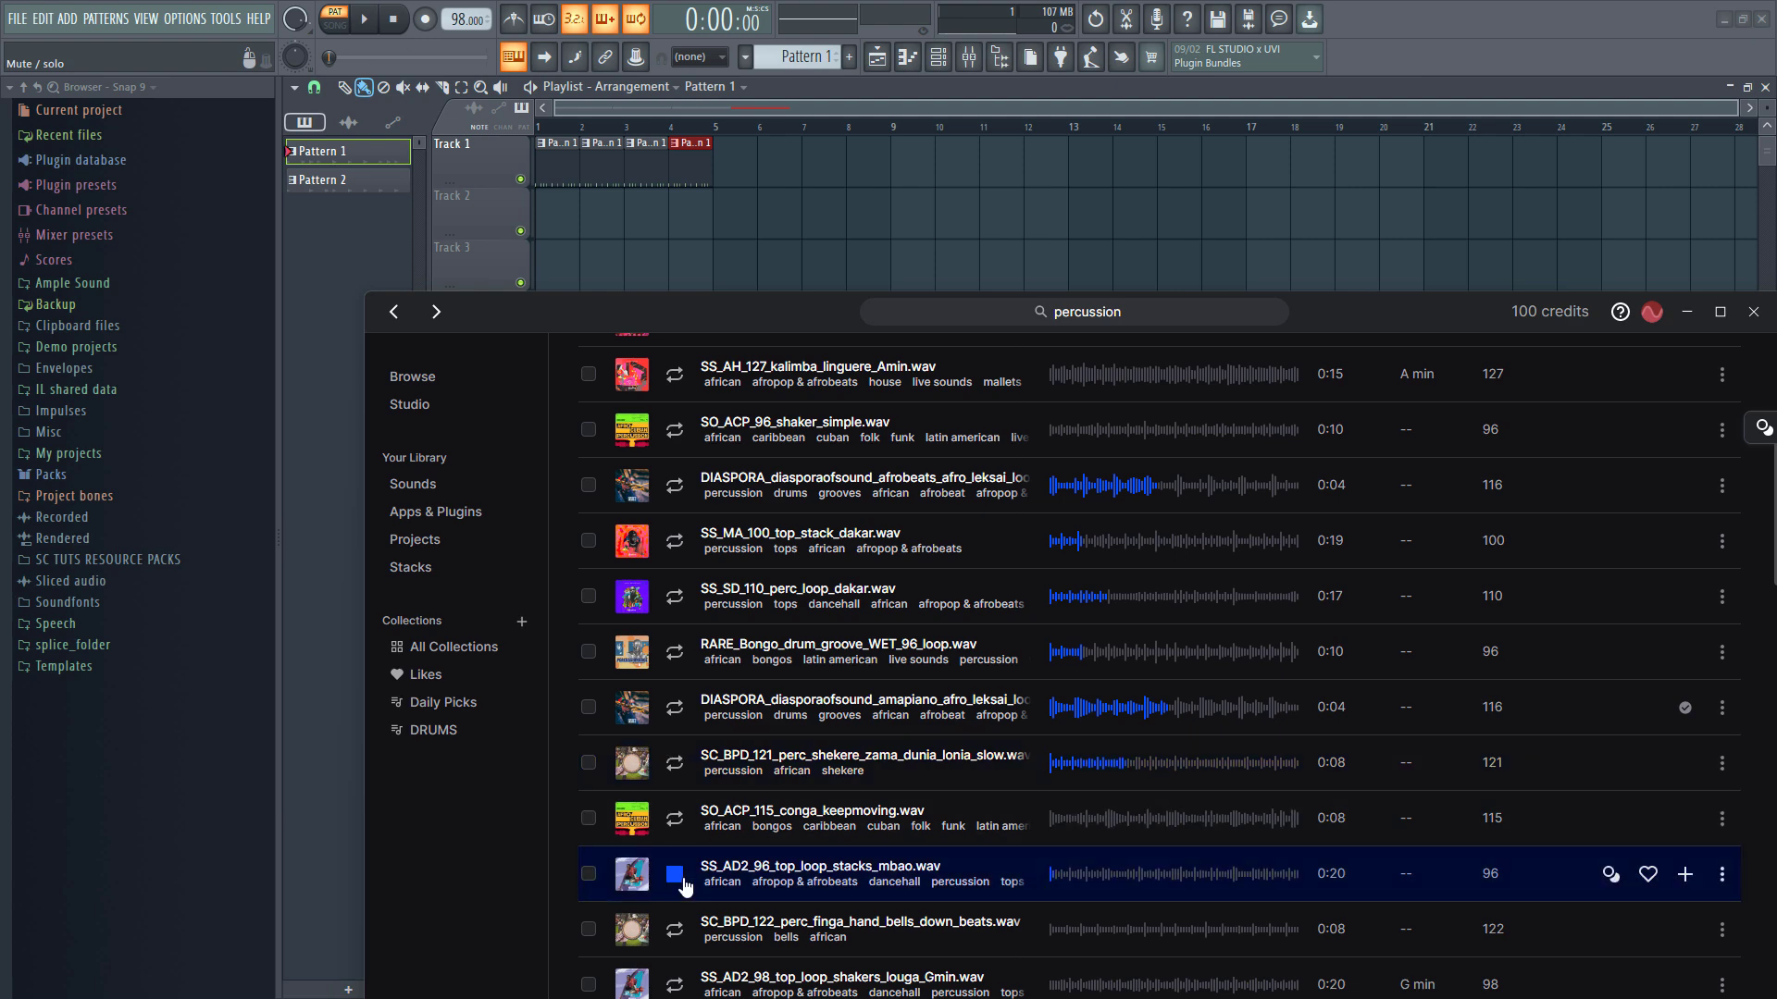
{"action": "scroll", "coordinate": [685, 884], "scroll_direction": "down", "scroll_amount": 1}
{"action": "scroll", "coordinate": [685, 884], "scroll_direction": "down", "scroll_amount": 2}
{"action": "left_click", "coordinate": [671, 799]}
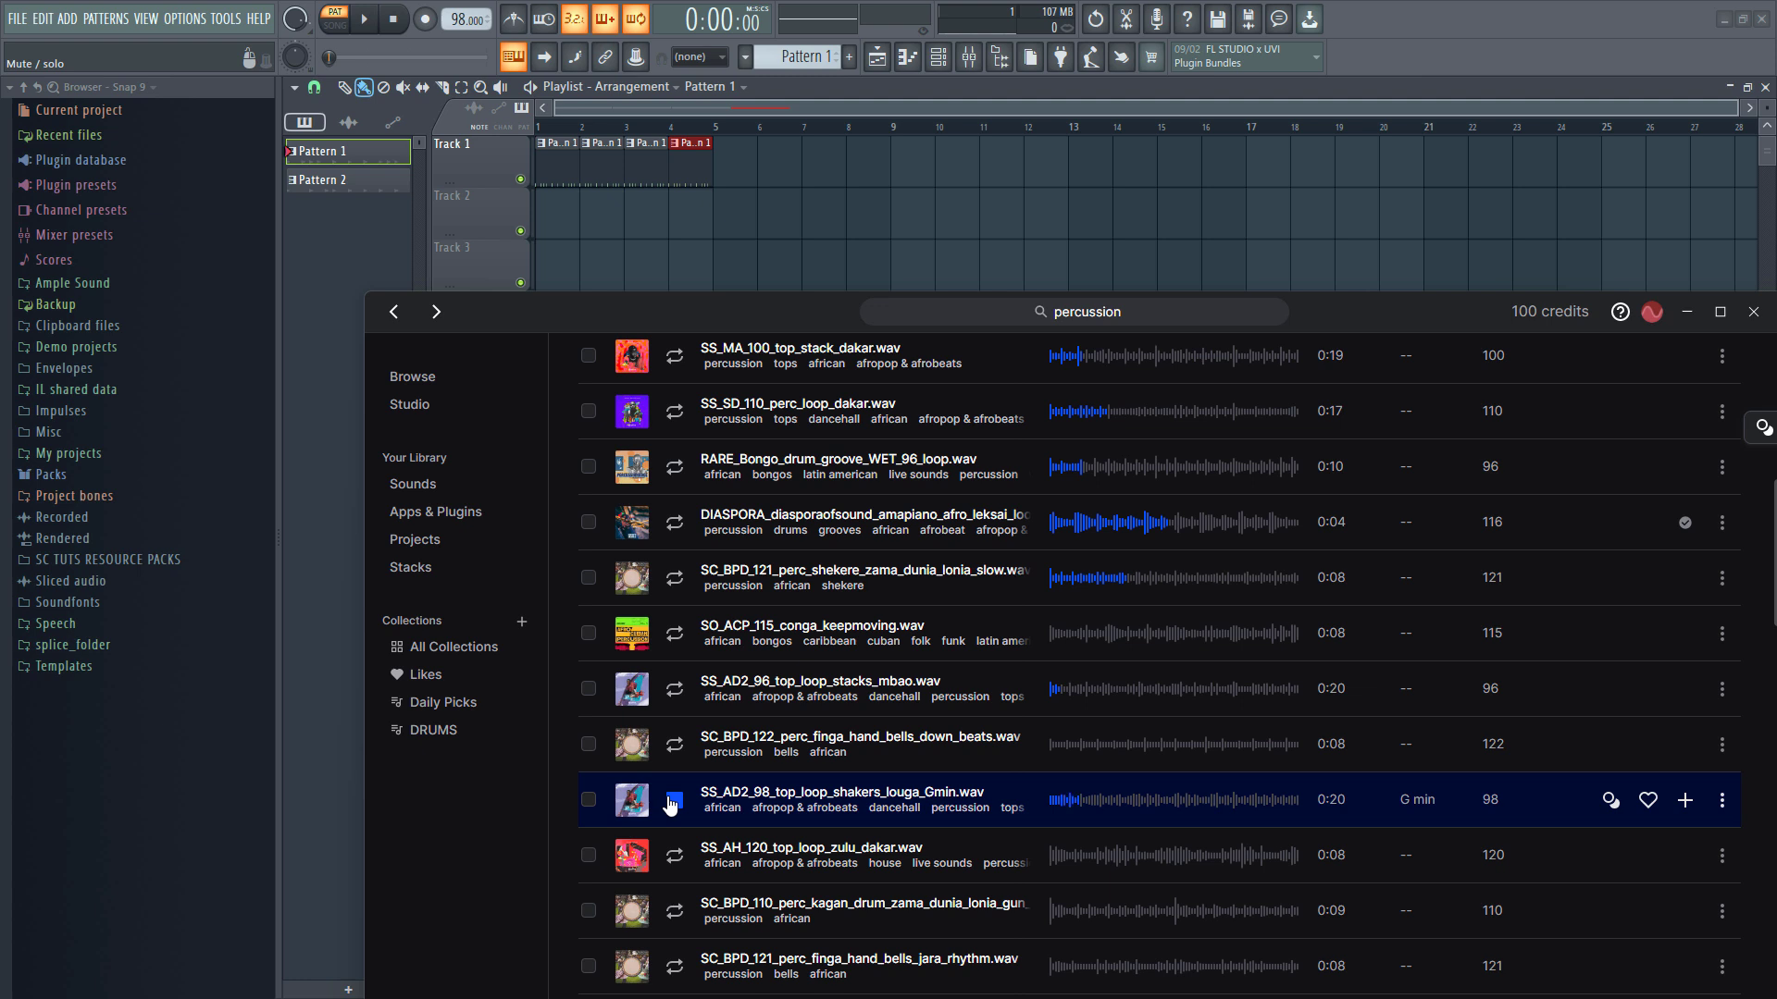
{"action": "left_click", "coordinate": [675, 855]}
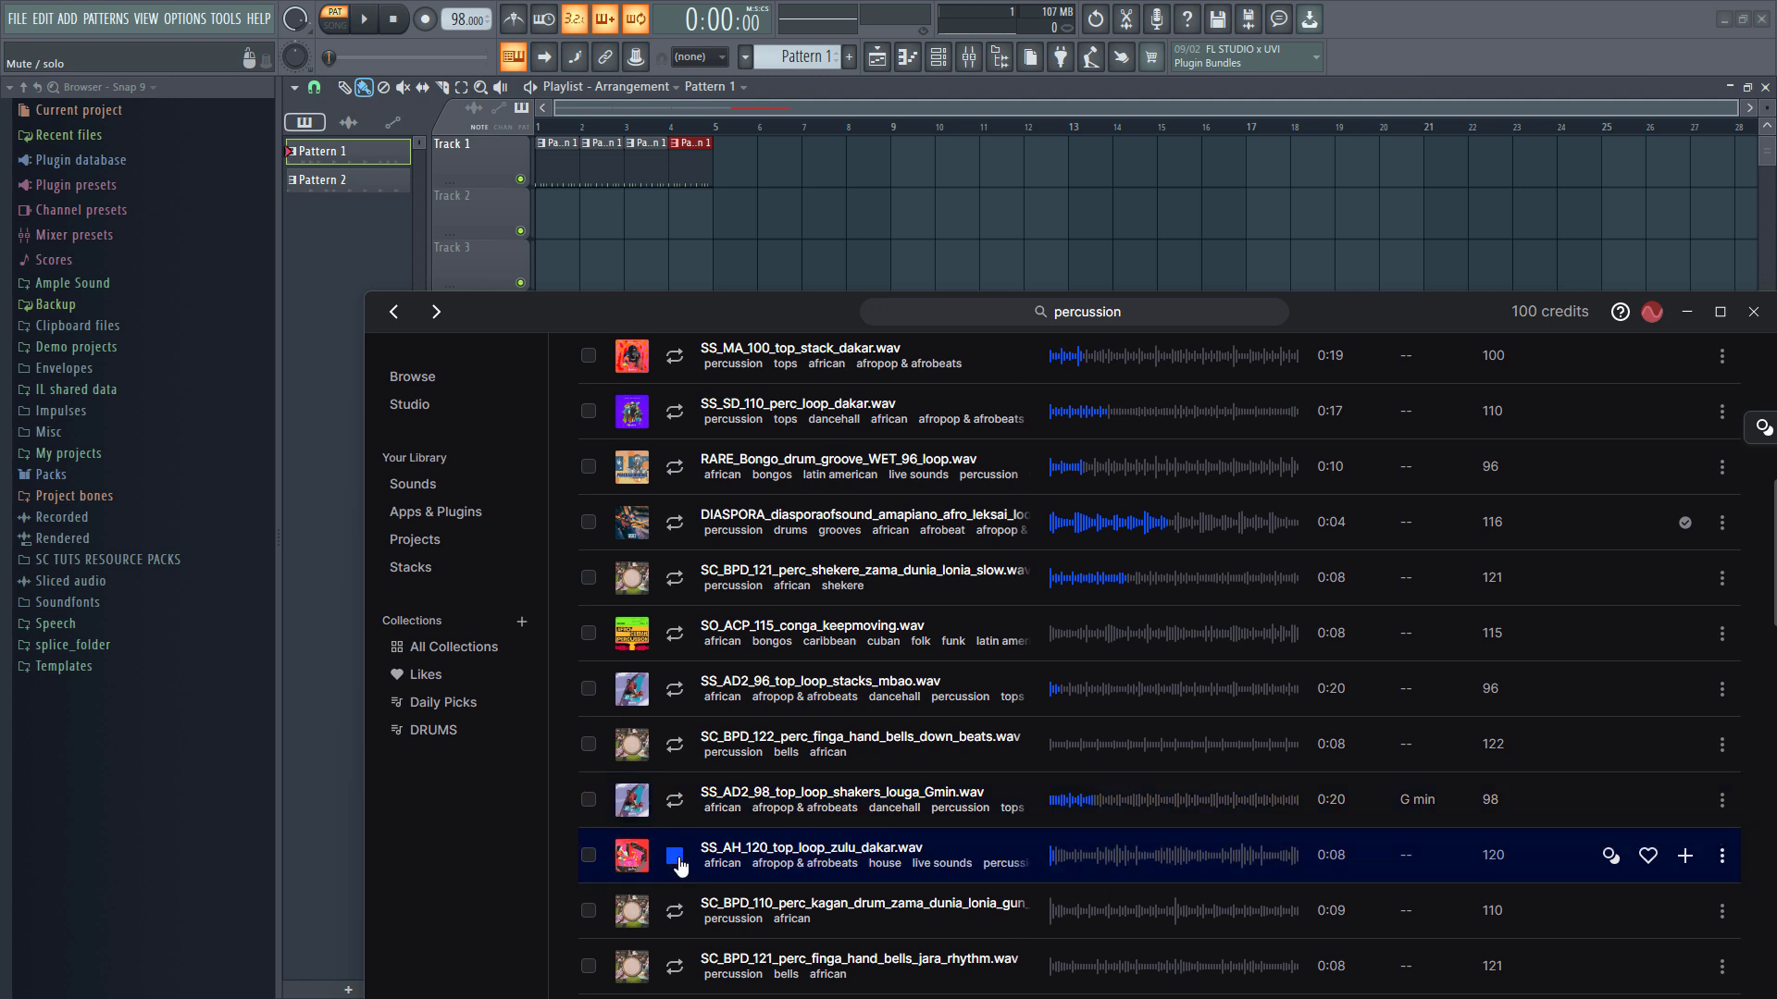
{"action": "left_click", "coordinate": [675, 911]}
{"action": "scroll", "coordinate": [677, 916], "scroll_direction": "down", "scroll_amount": 2}
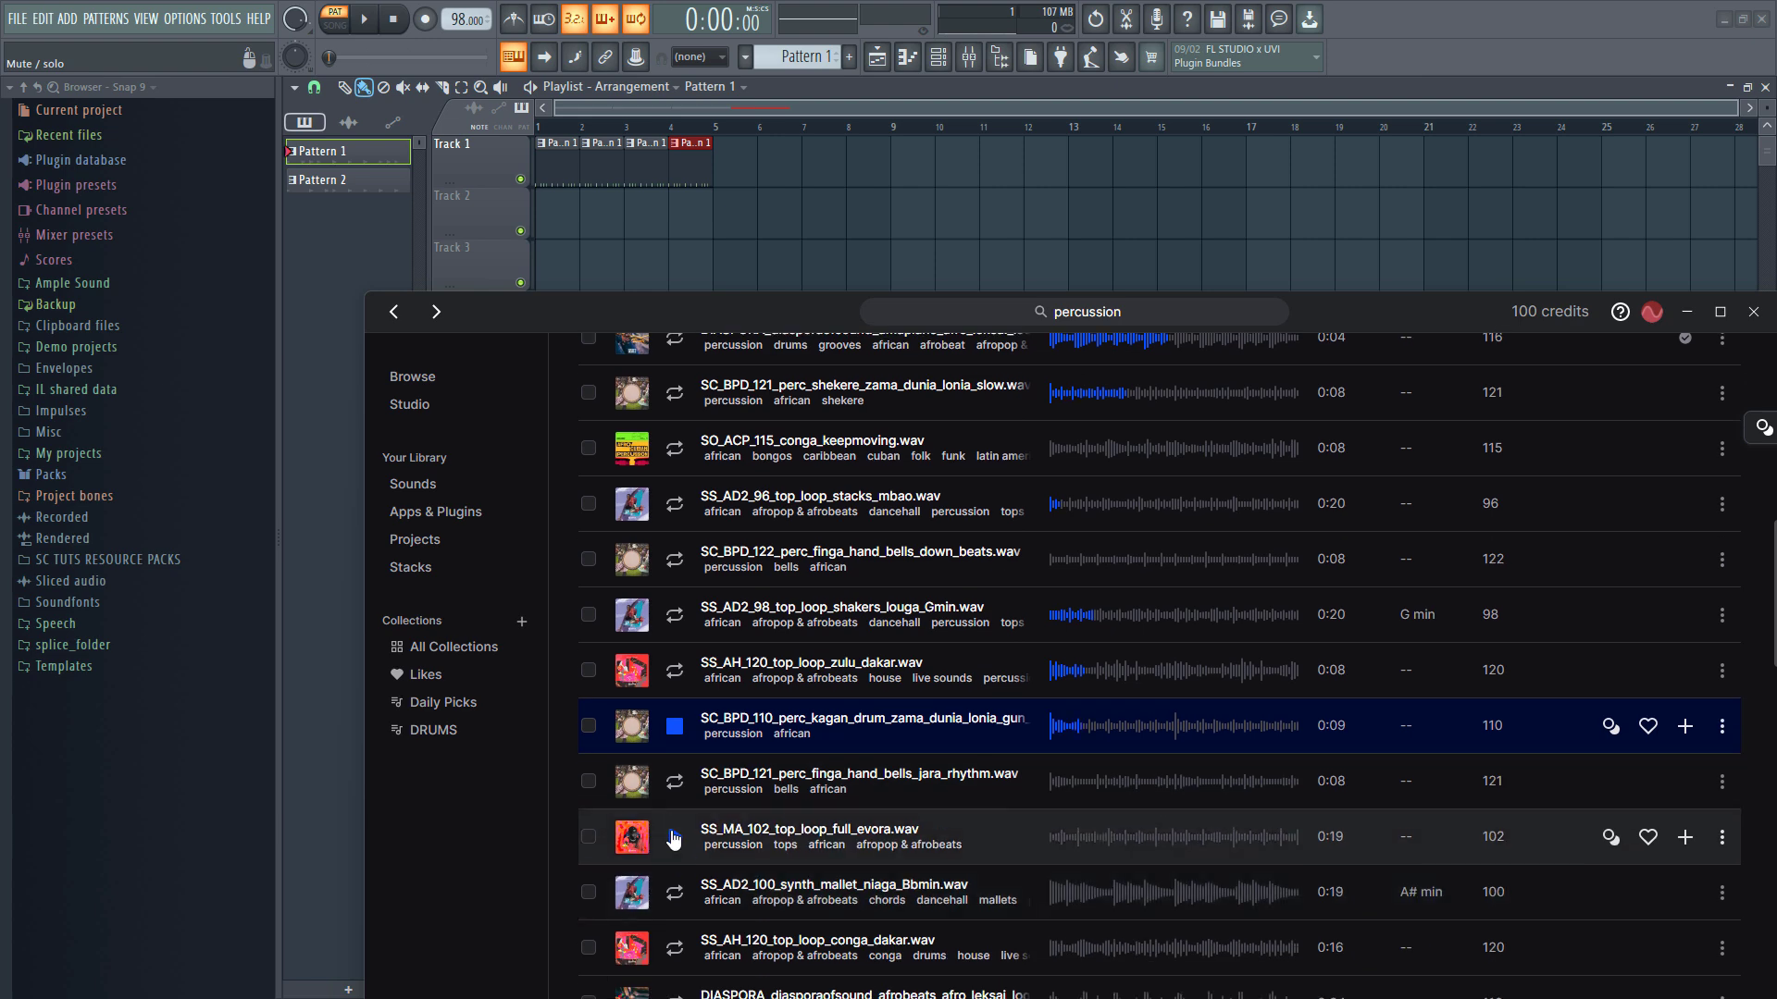
Preview SS_MA_102_top_loop_full_evora.wav, get the sample, and place it on Playlist Track 2 starting at bar 1.
{"action": "left_click", "coordinate": [678, 842]}
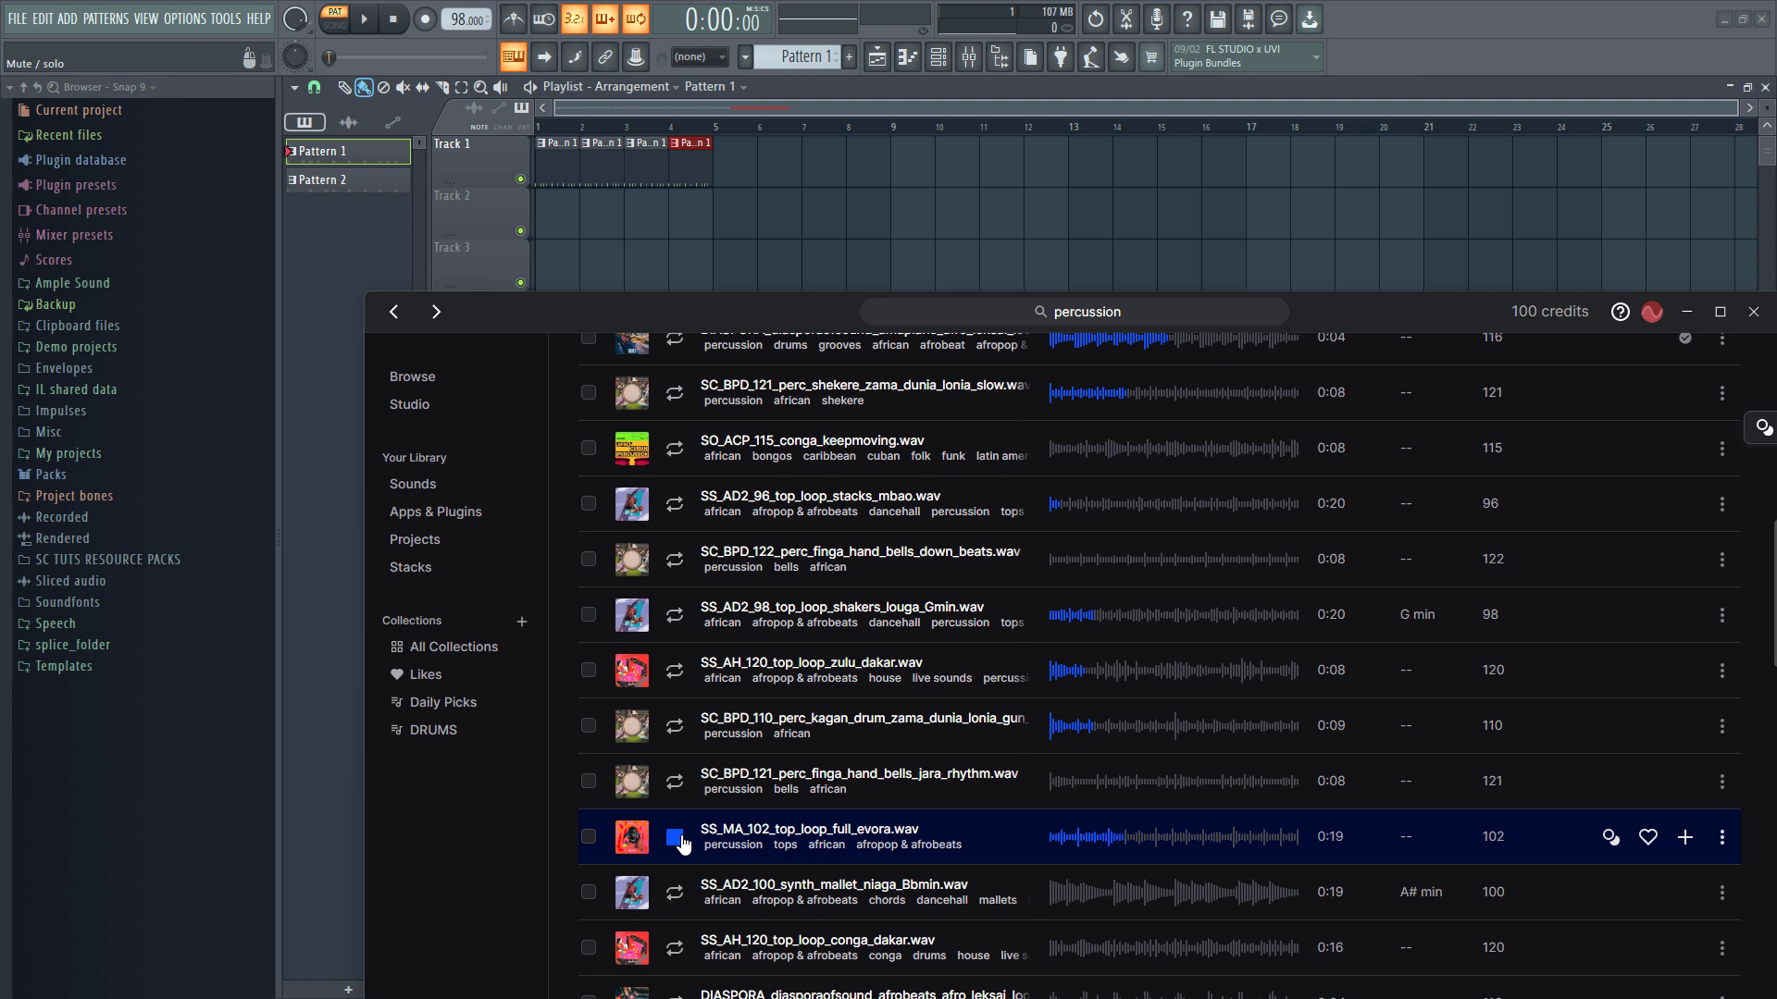
{"action": "left_click", "coordinate": [1685, 837]}
{"action": "left_click_drag", "start_coordinate": [1534, 814], "coordinate": [553, 204]}
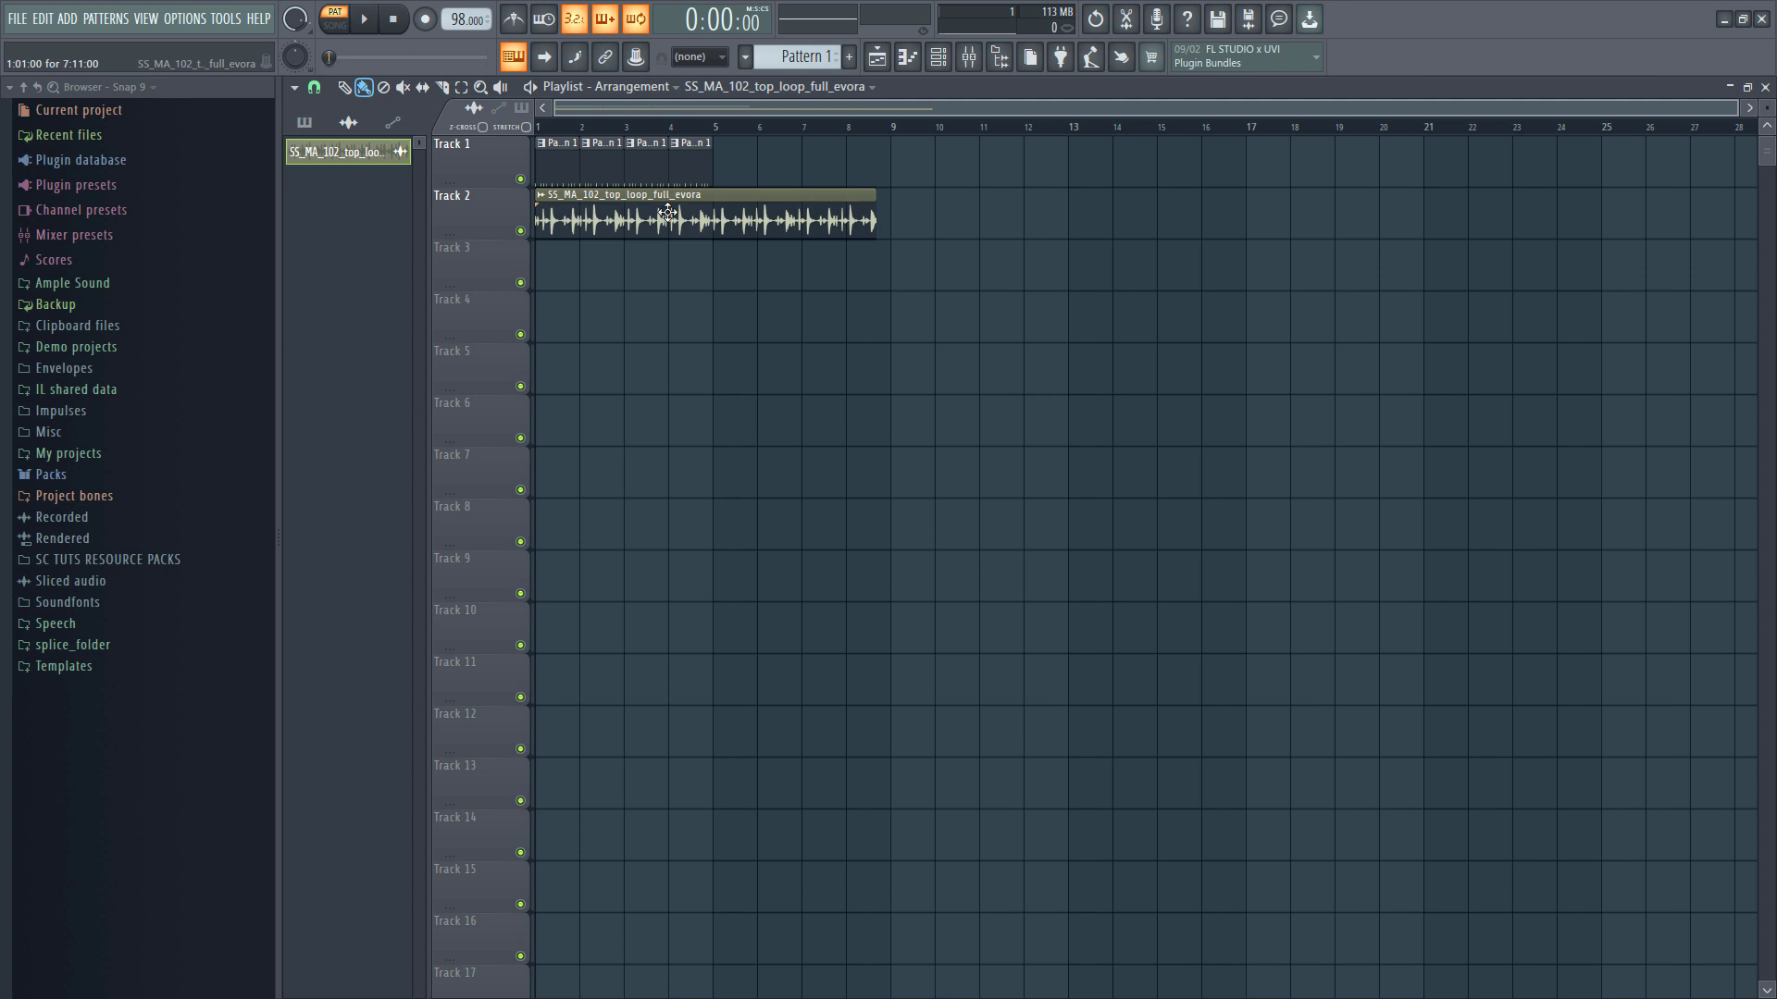
Switch playback to song mode and listen to the drum pattern together with the new loop.
{"action": "key", "text": "l"}
{"action": "key", "text": "space"}
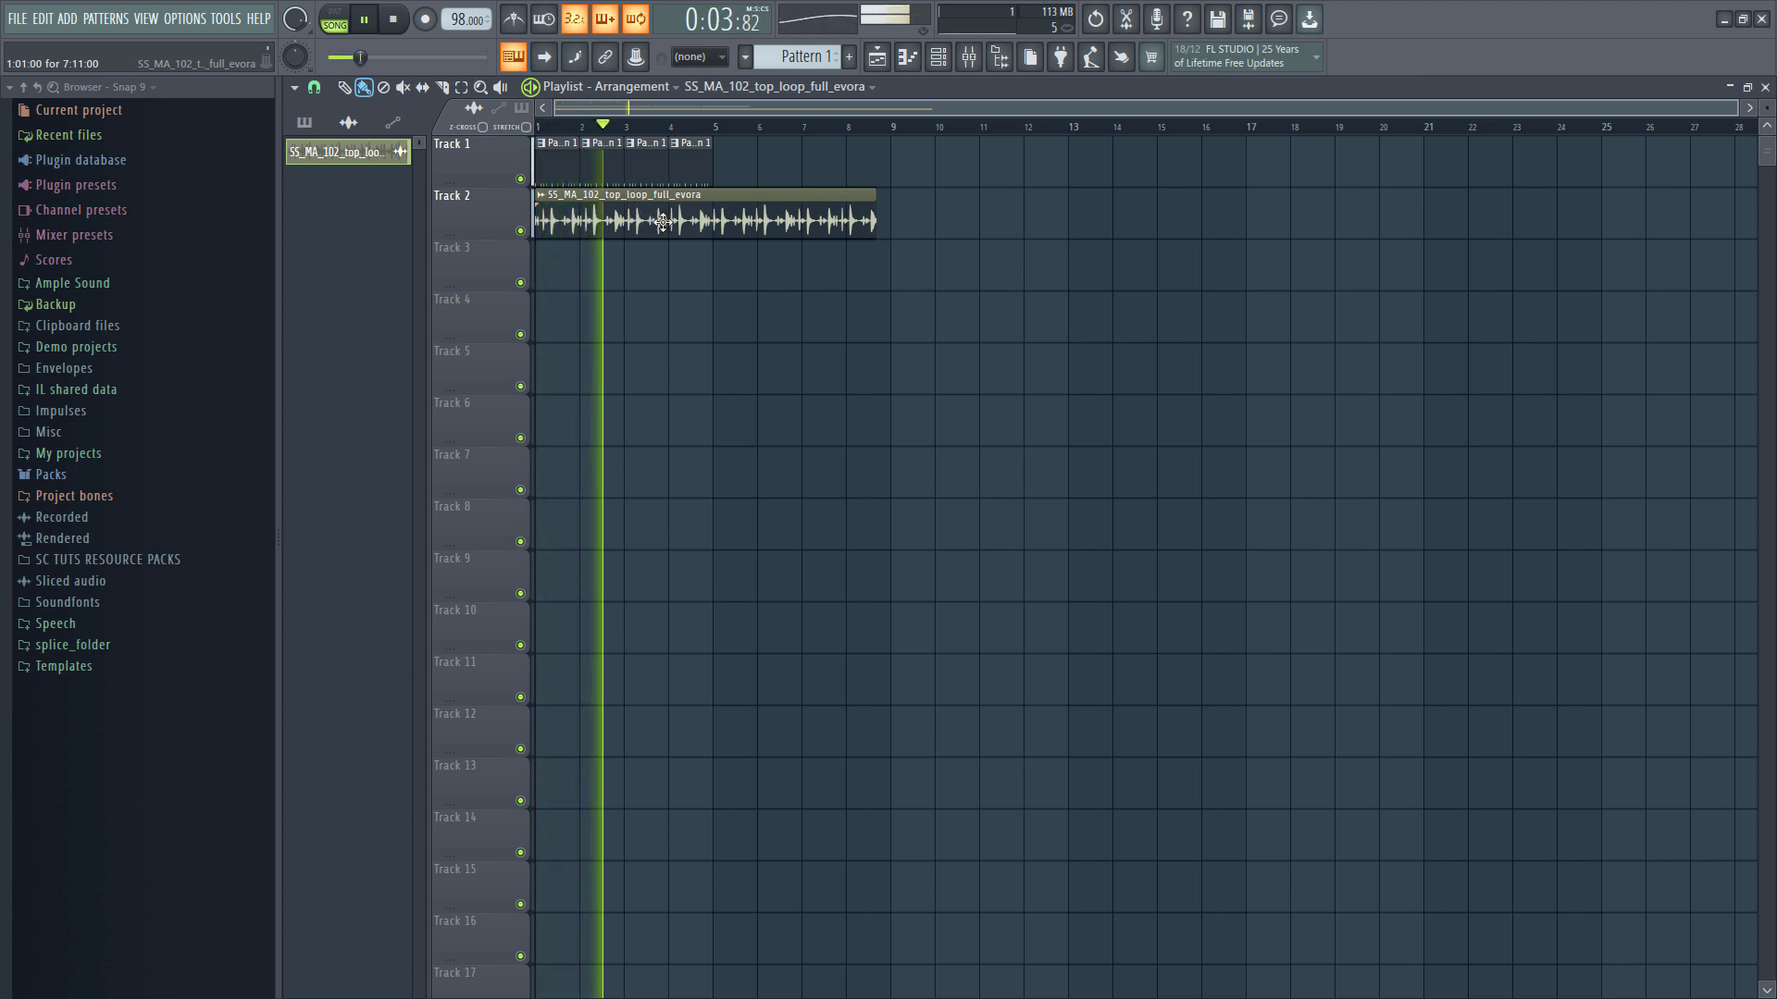
{"action": "key", "text": "space"}
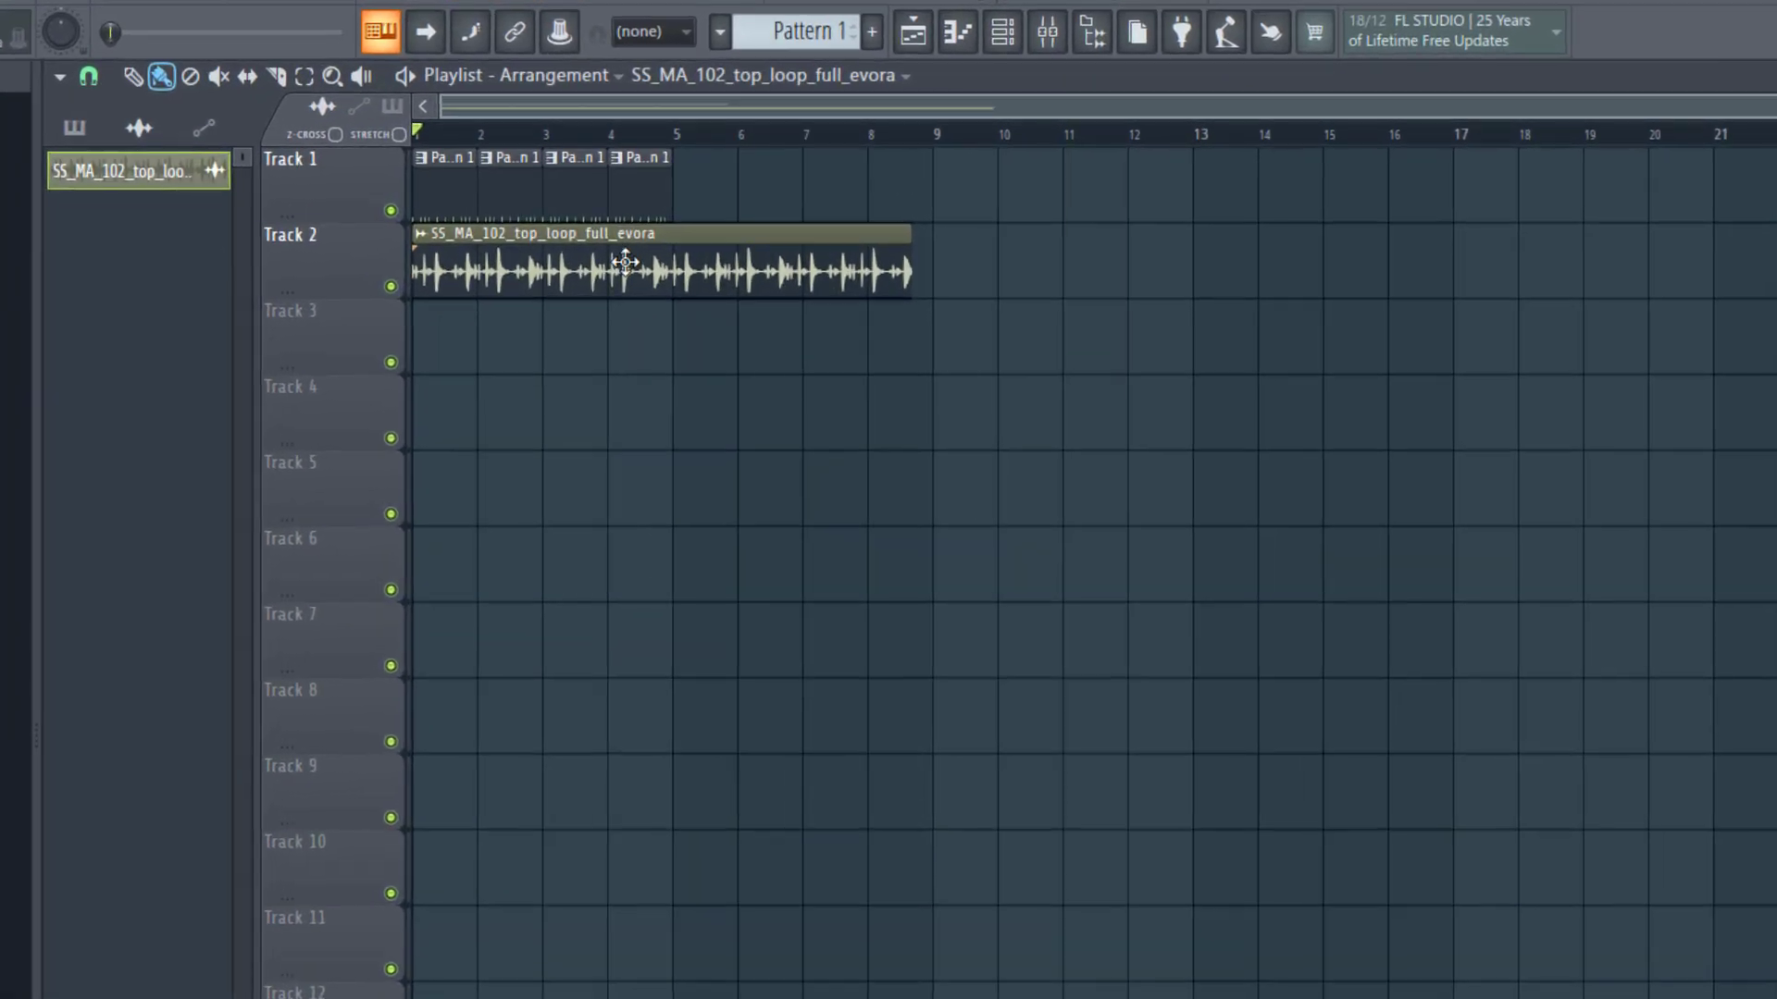
Time-stretch the Track 2 loop to 4 bars using Stretch mode and play it against the drums.
{"action": "double_click", "coordinate": [678, 219]}
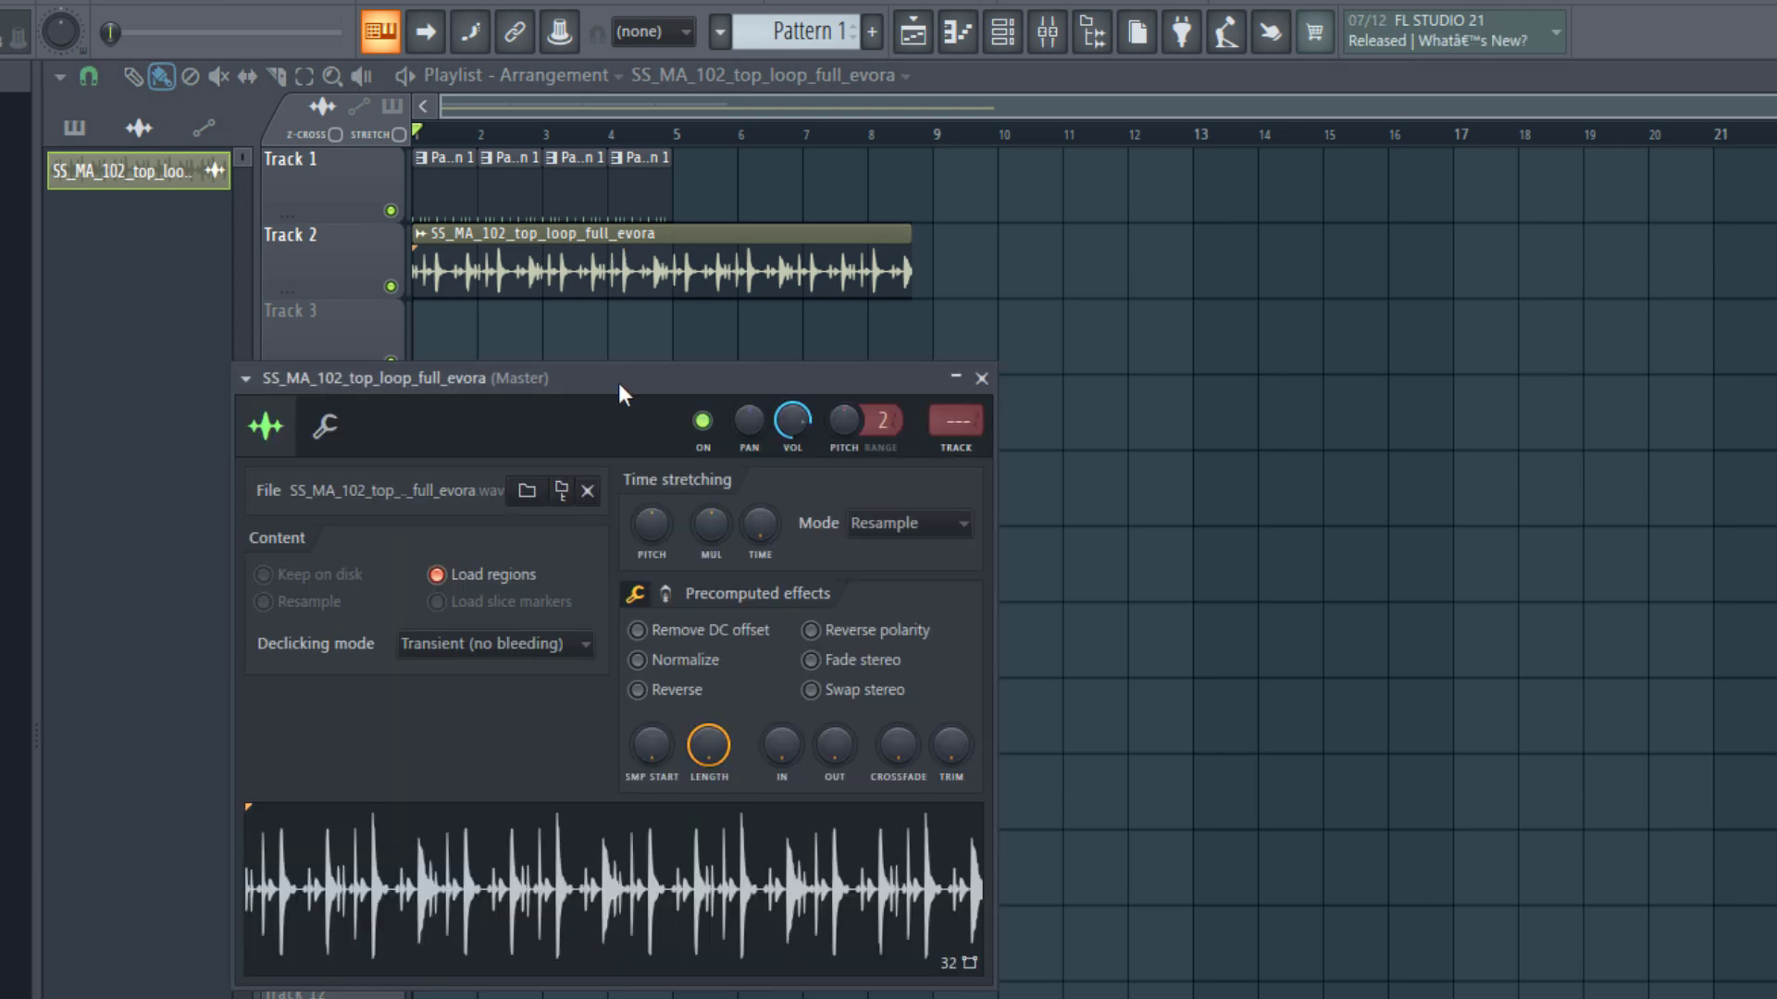
{"action": "left_click_drag", "start_coordinate": [618, 381], "coordinate": [846, 375]}
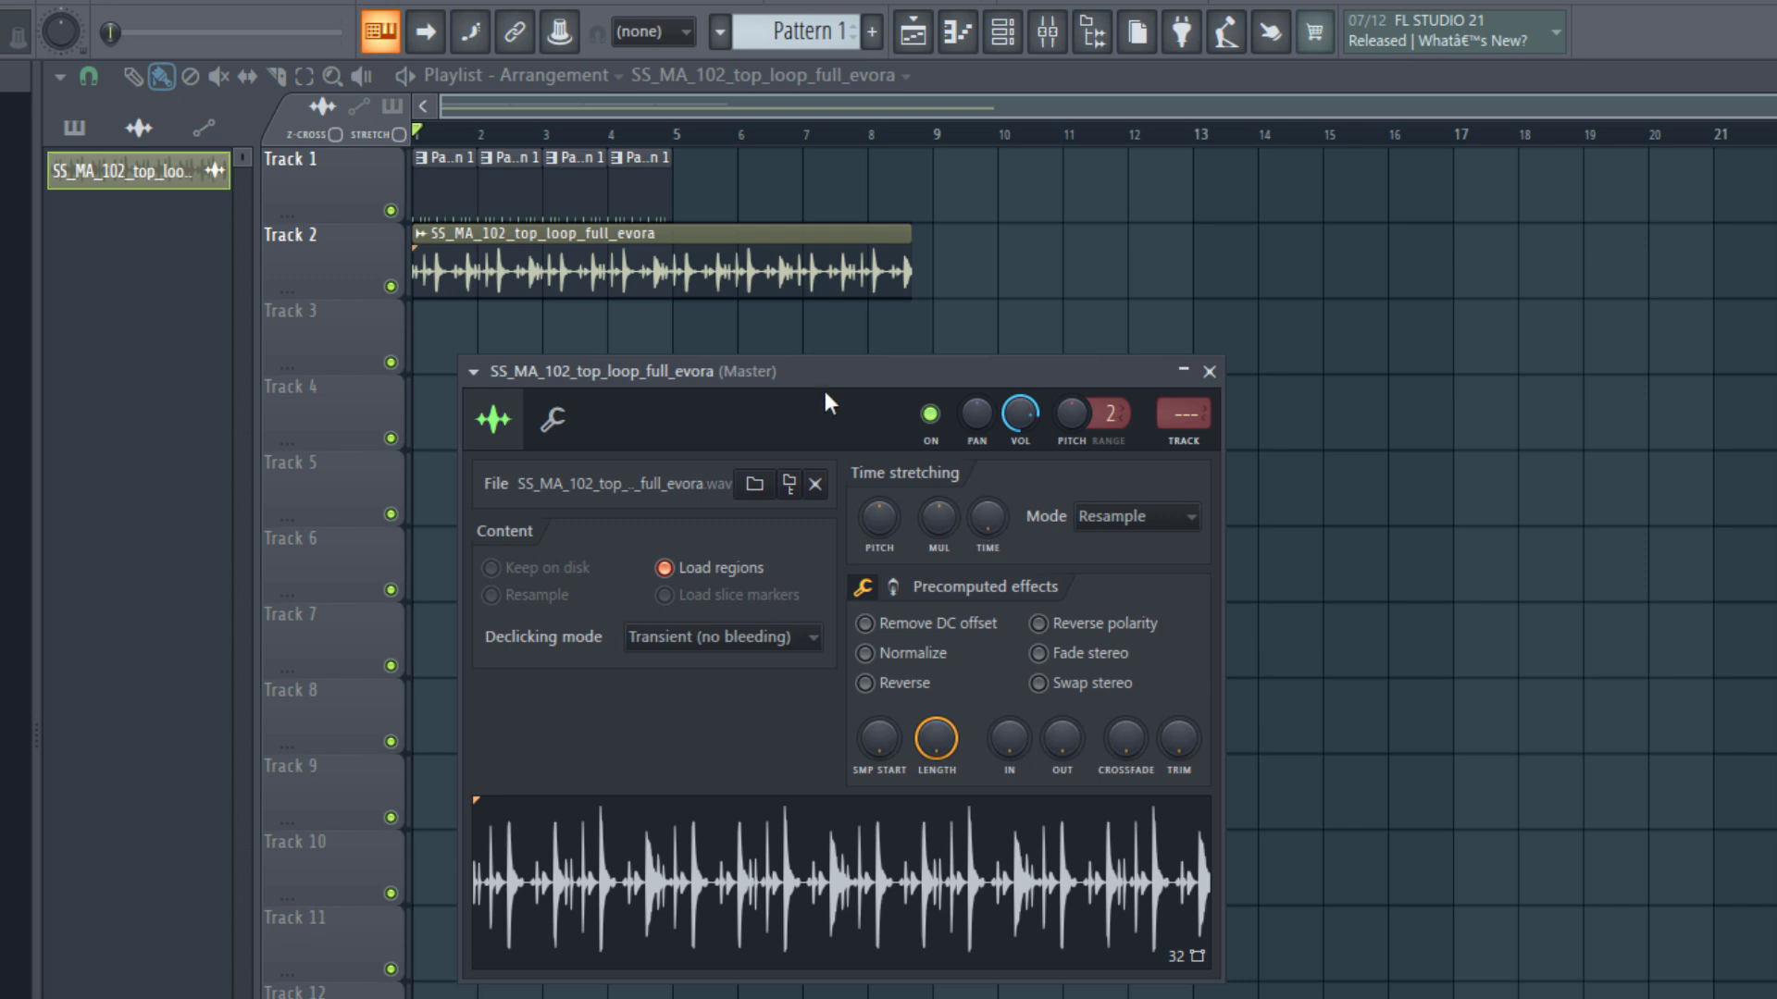
{"action": "left_click_drag", "start_coordinate": [824, 375], "coordinate": [892, 510]}
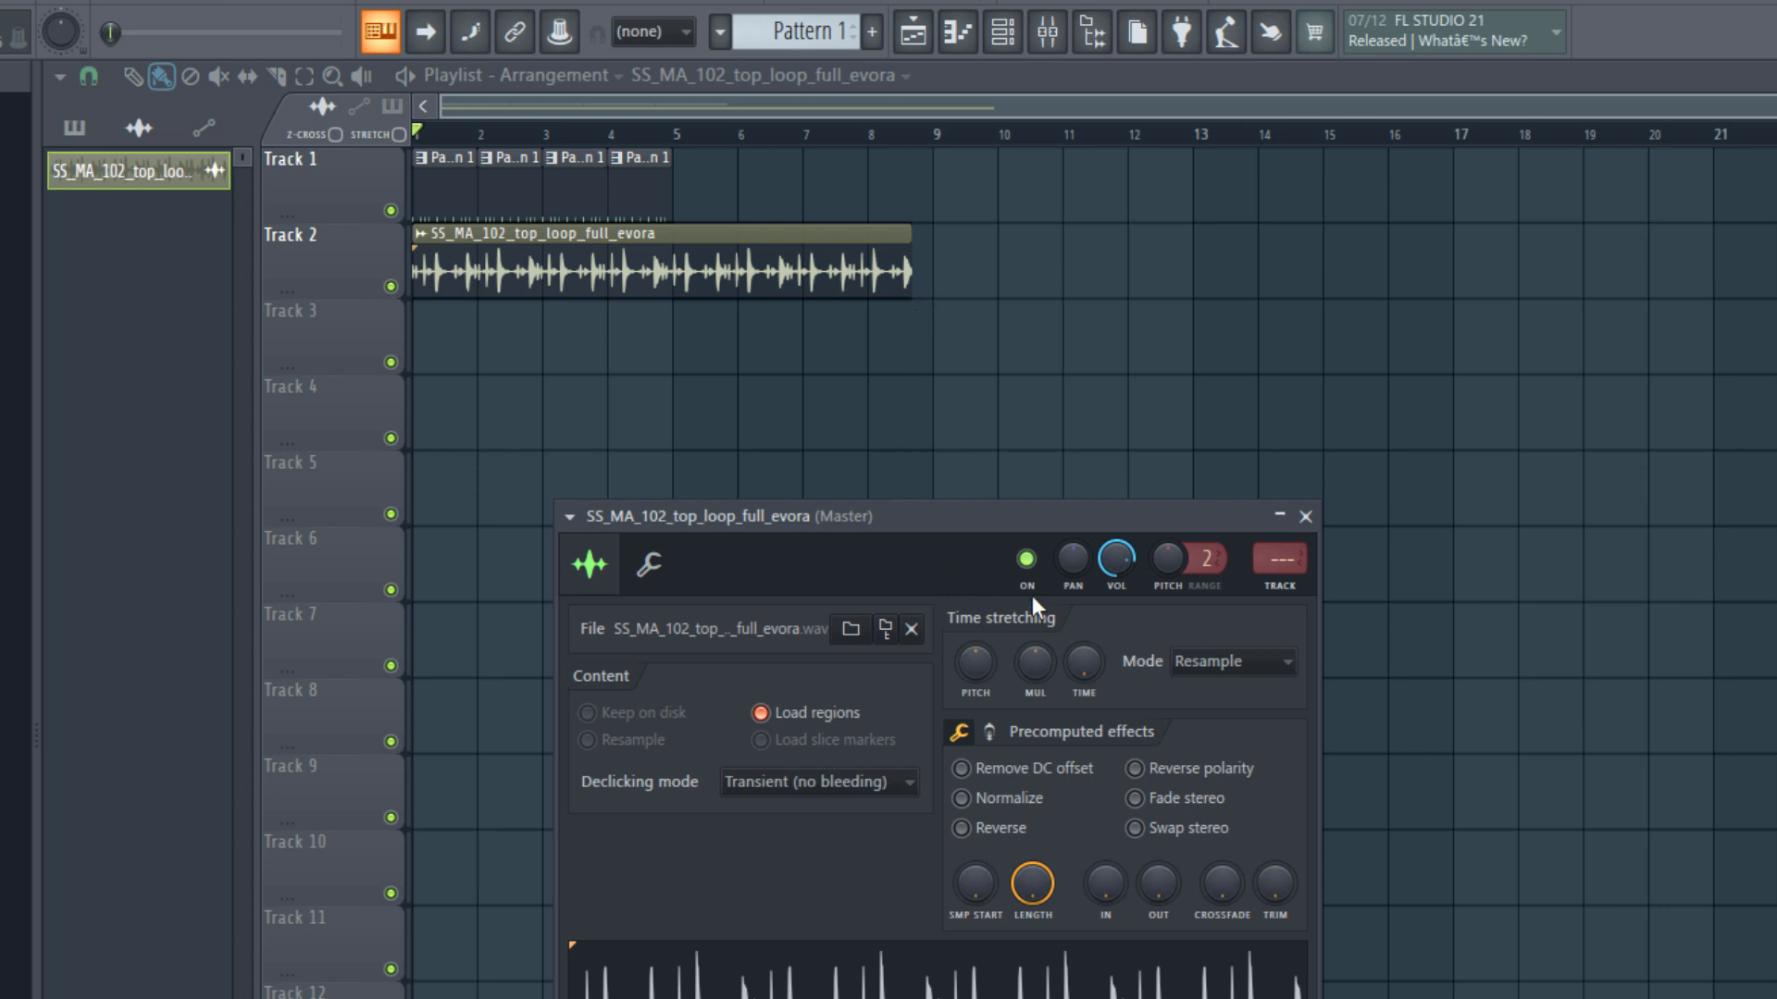
{"action": "right_click", "coordinate": [1083, 668]}
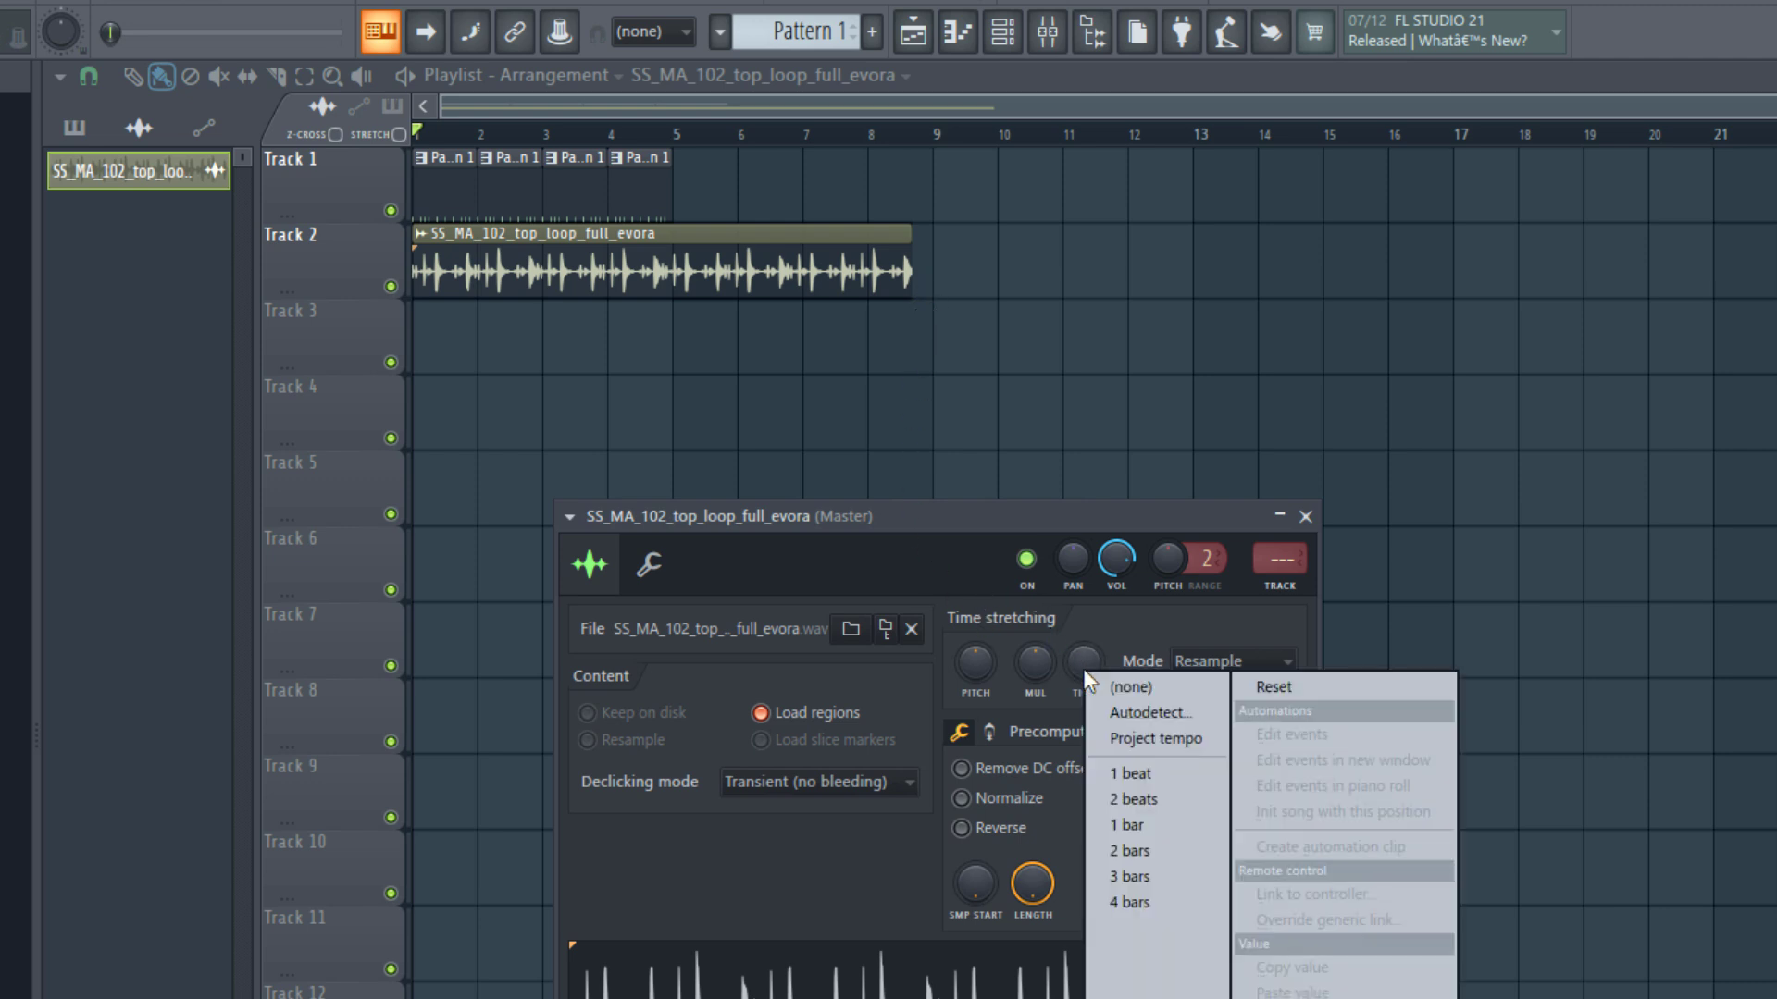
{"action": "left_click", "coordinate": [1130, 903]}
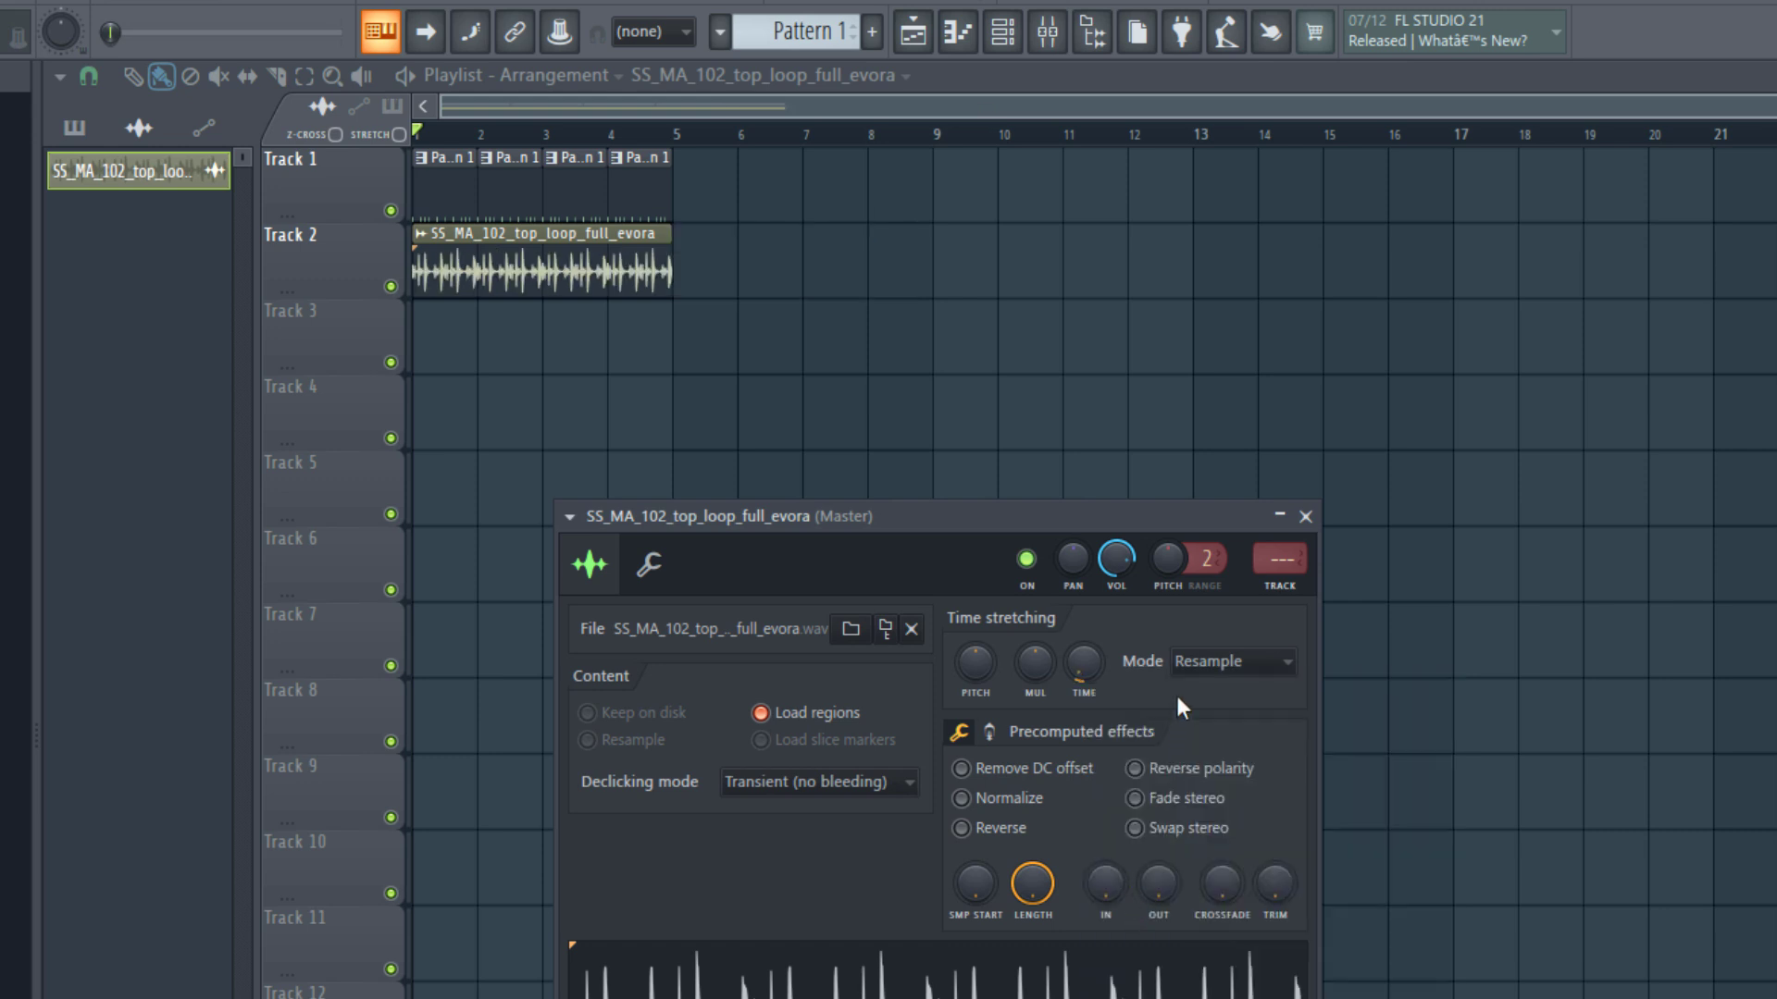
{"action": "left_click", "coordinate": [1195, 664]}
{"action": "left_click", "coordinate": [1212, 738]}
{"action": "key", "text": "space"}
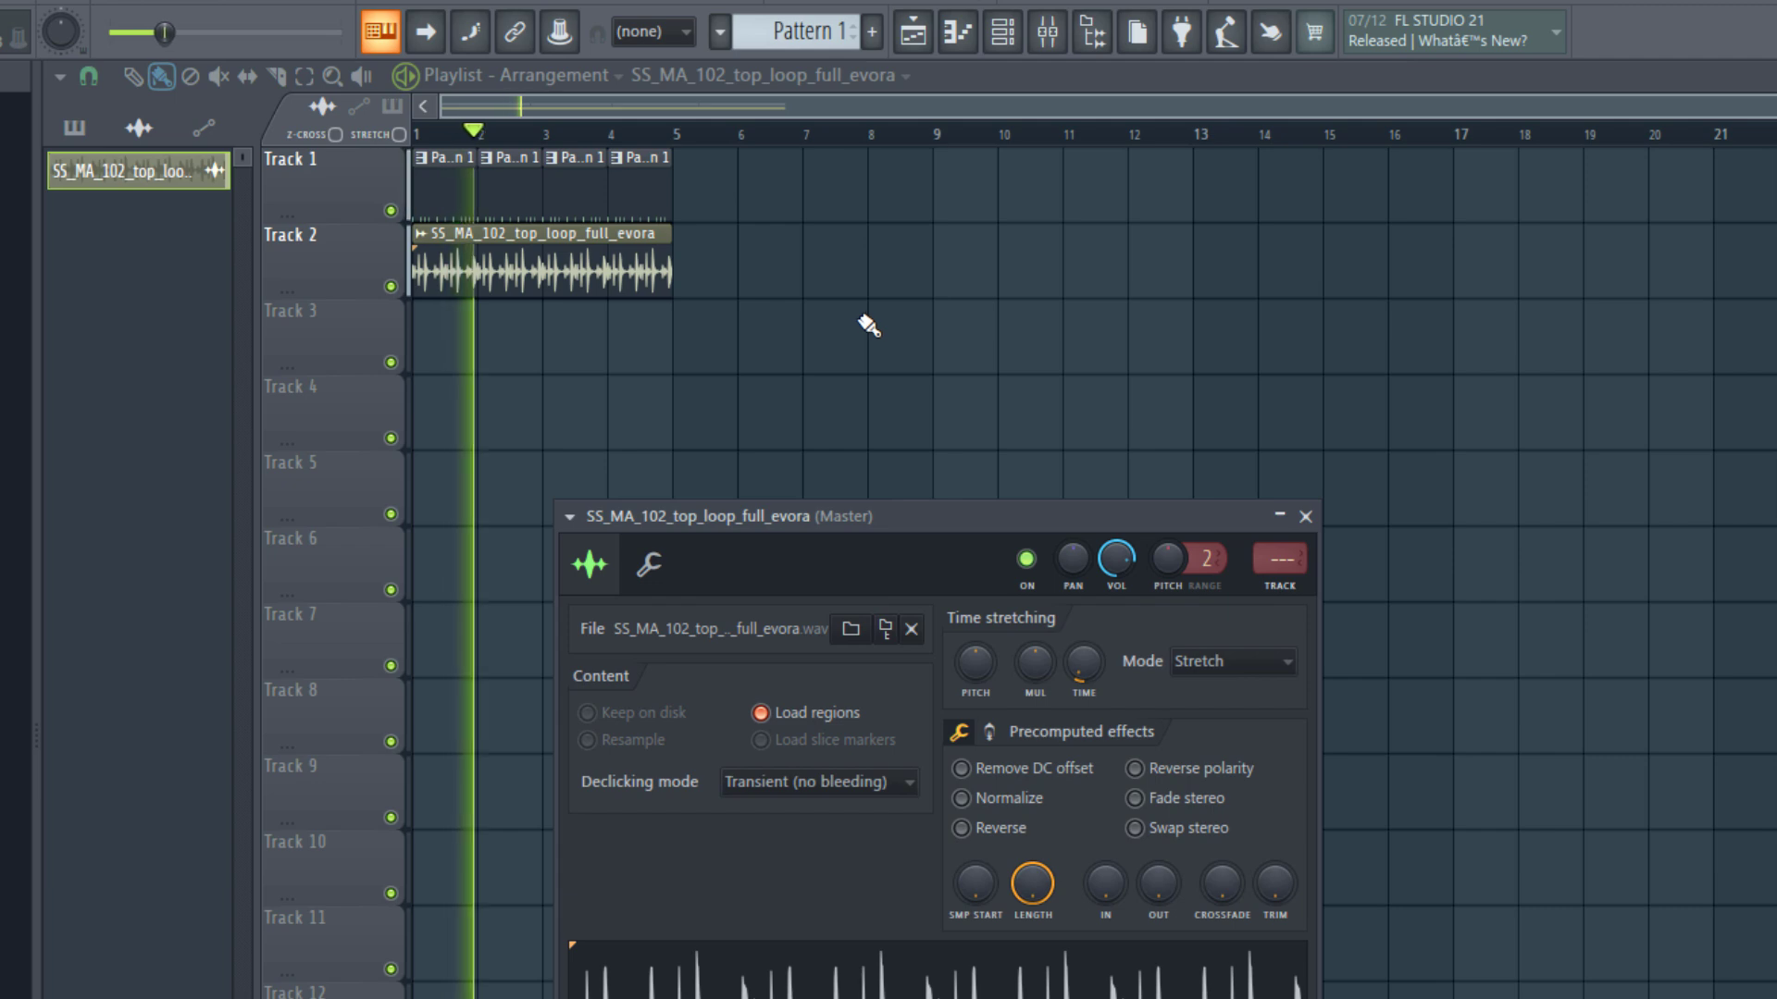
{"action": "key", "text": "space"}
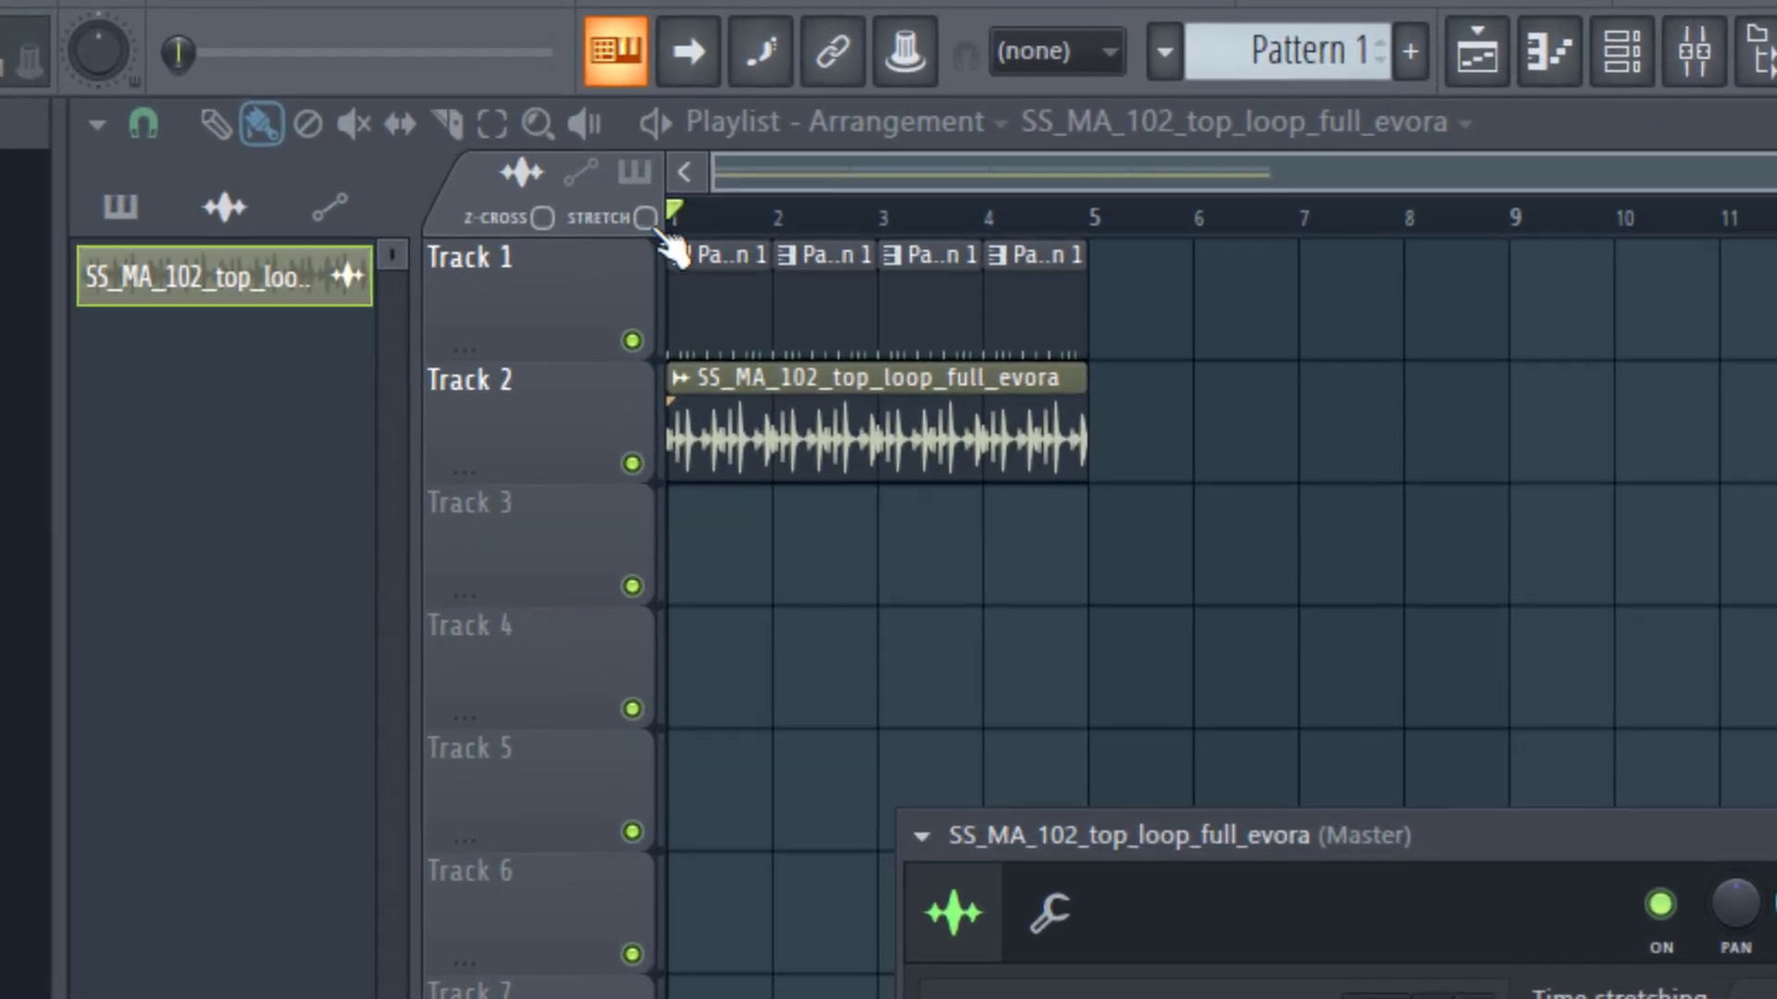
Enable clip stretching in the Playlist, stretch the Track 2 loop across bars 1 to 8, and play it back.
{"action": "left_click", "coordinate": [553, 187]}
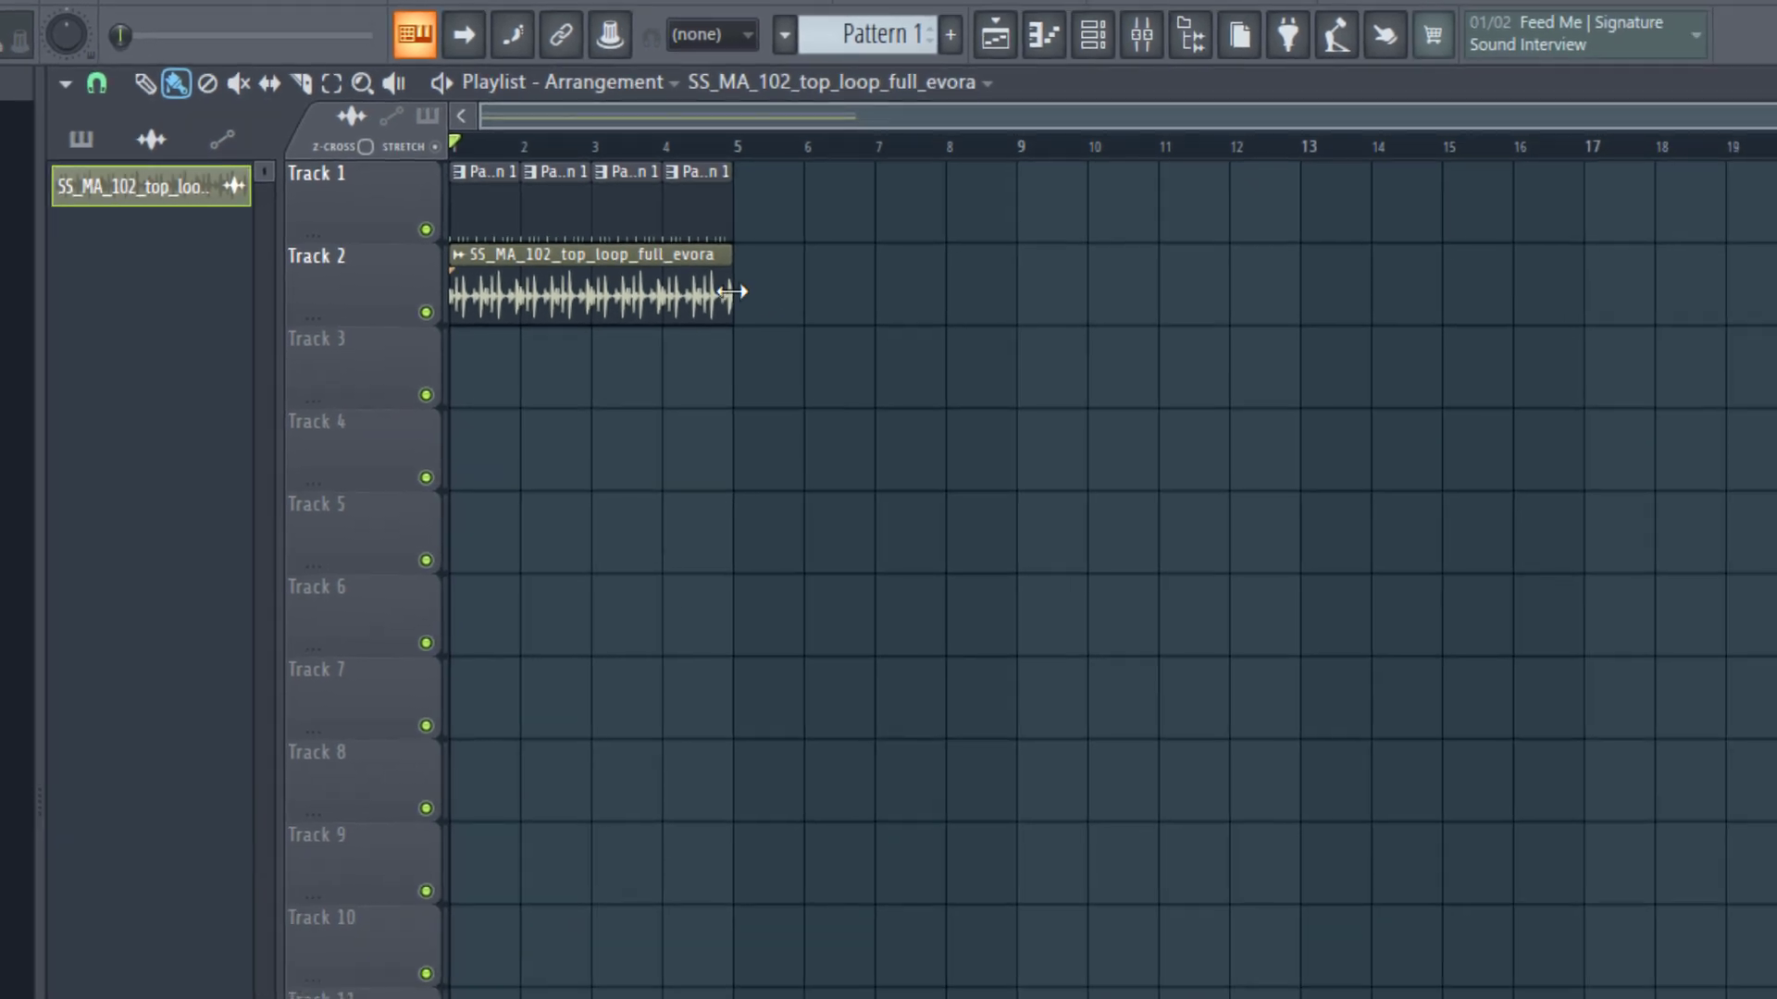
{"action": "left_click_drag", "start_coordinate": [731, 292], "coordinate": [988, 298]}
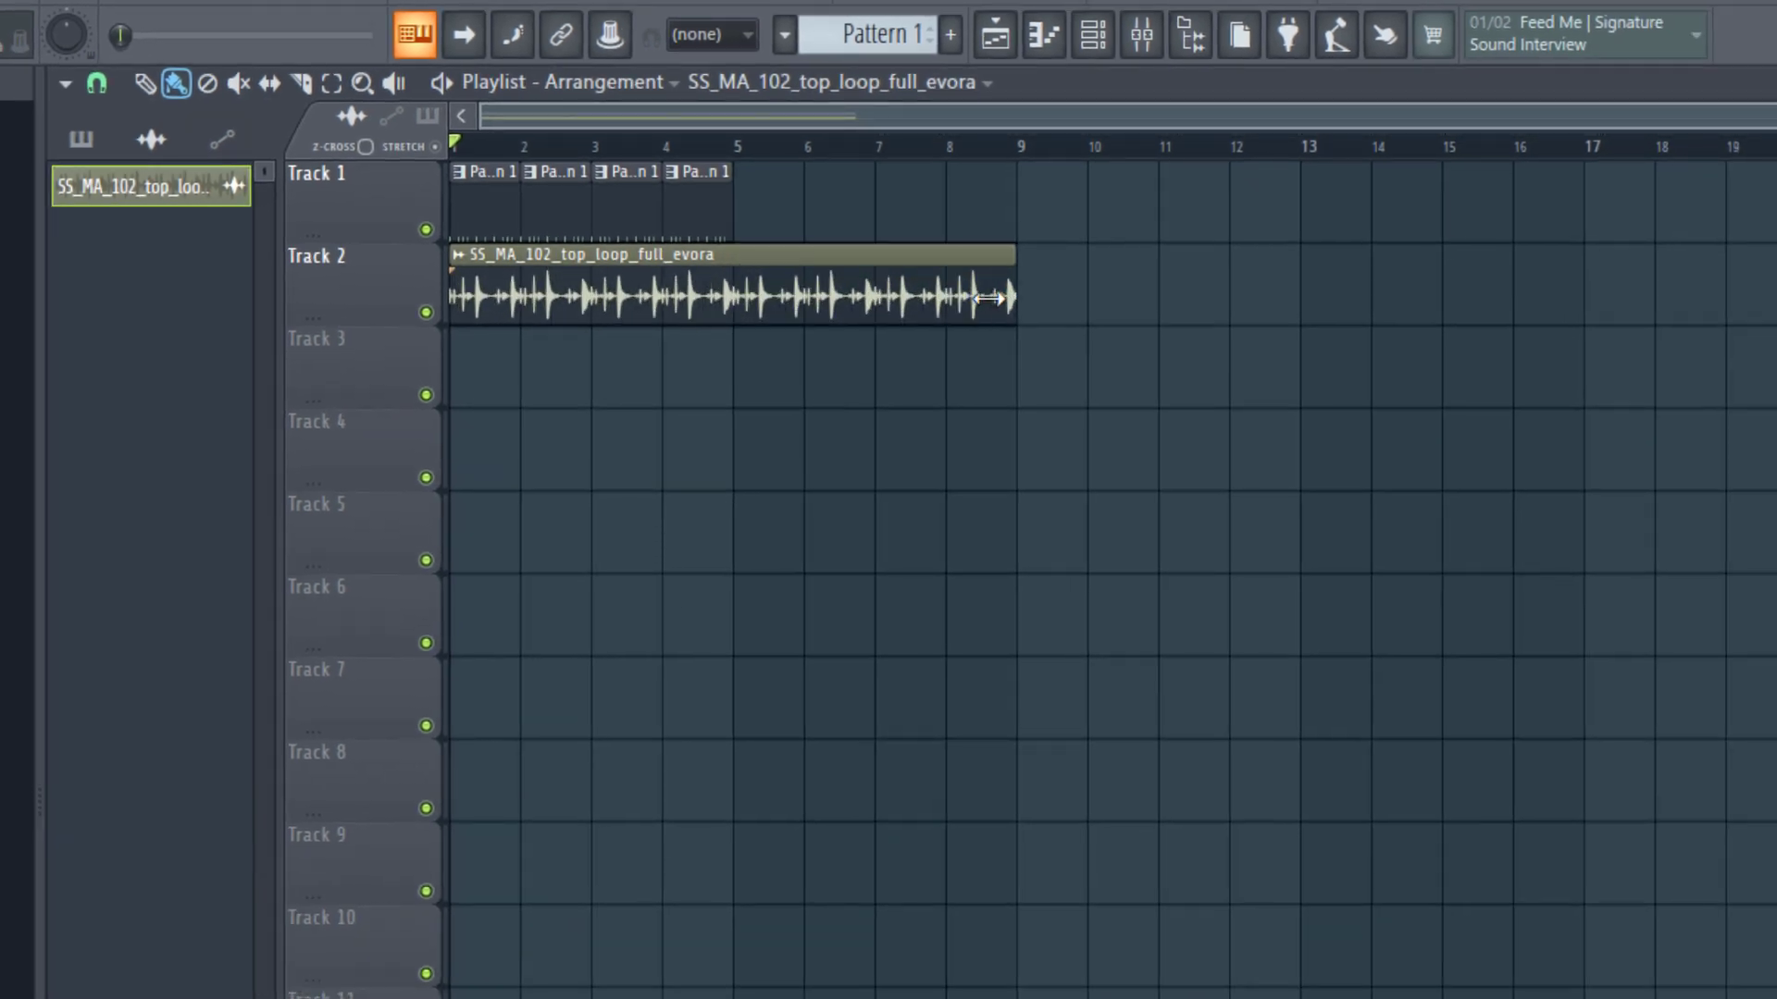
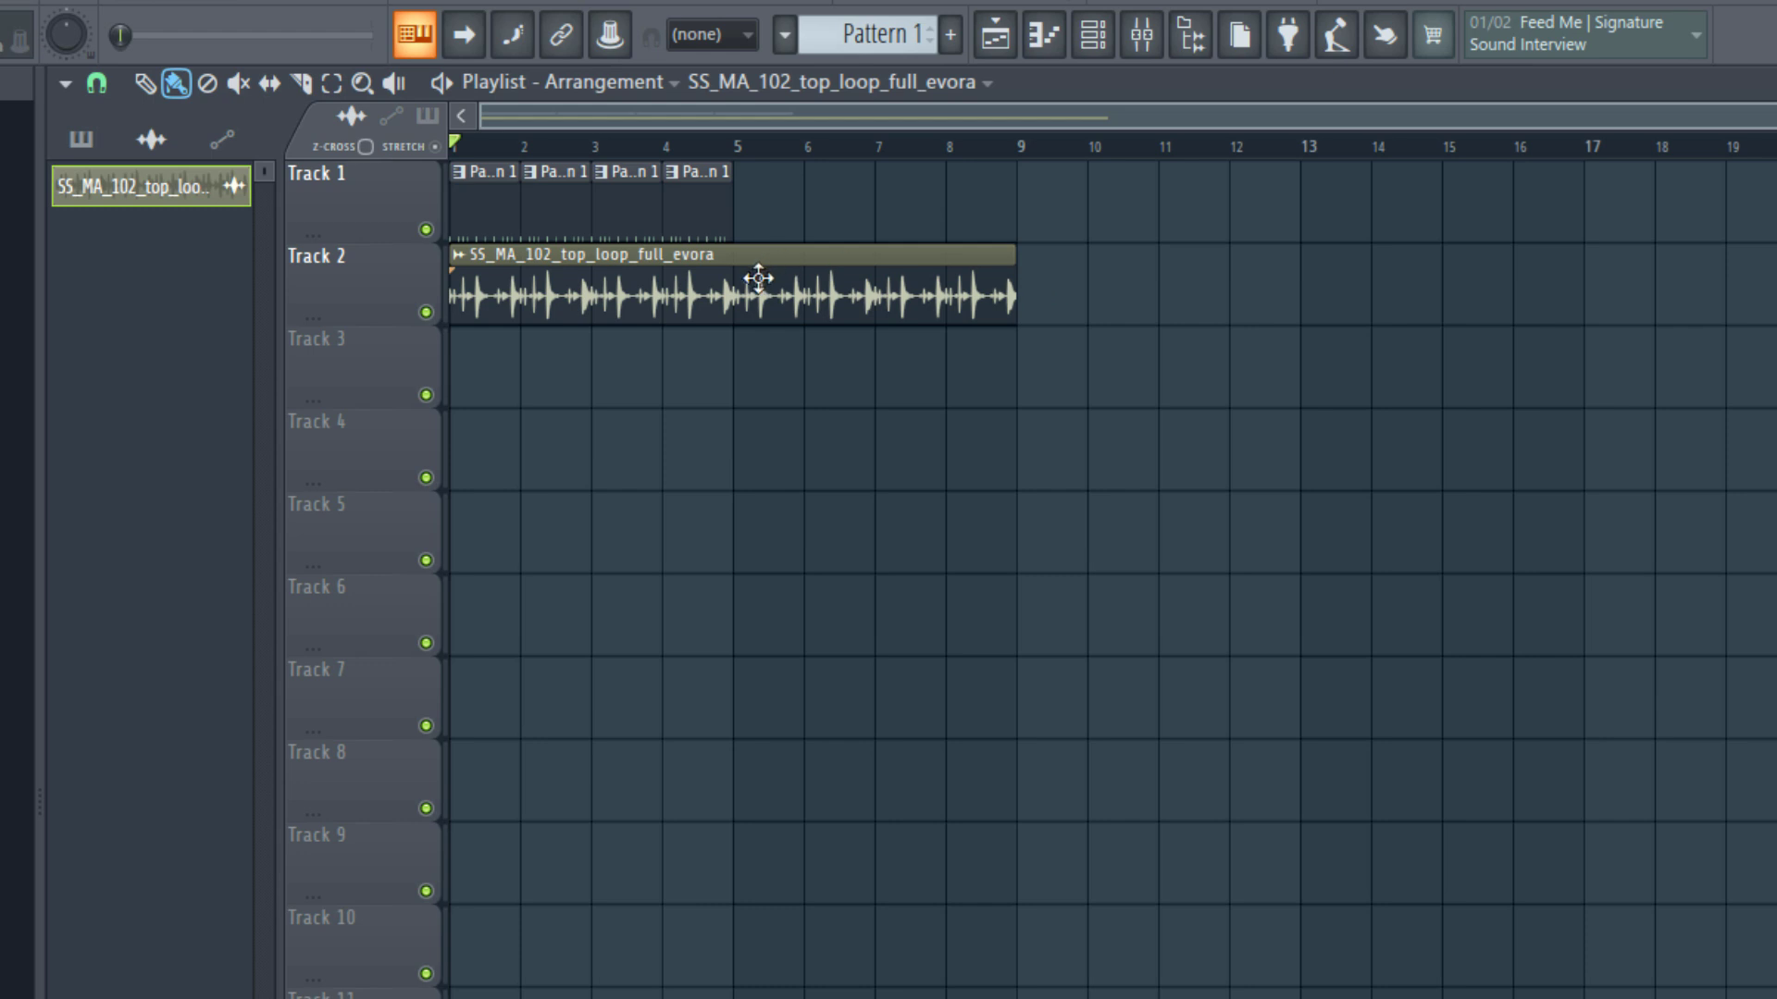
{"action": "key", "text": "space"}
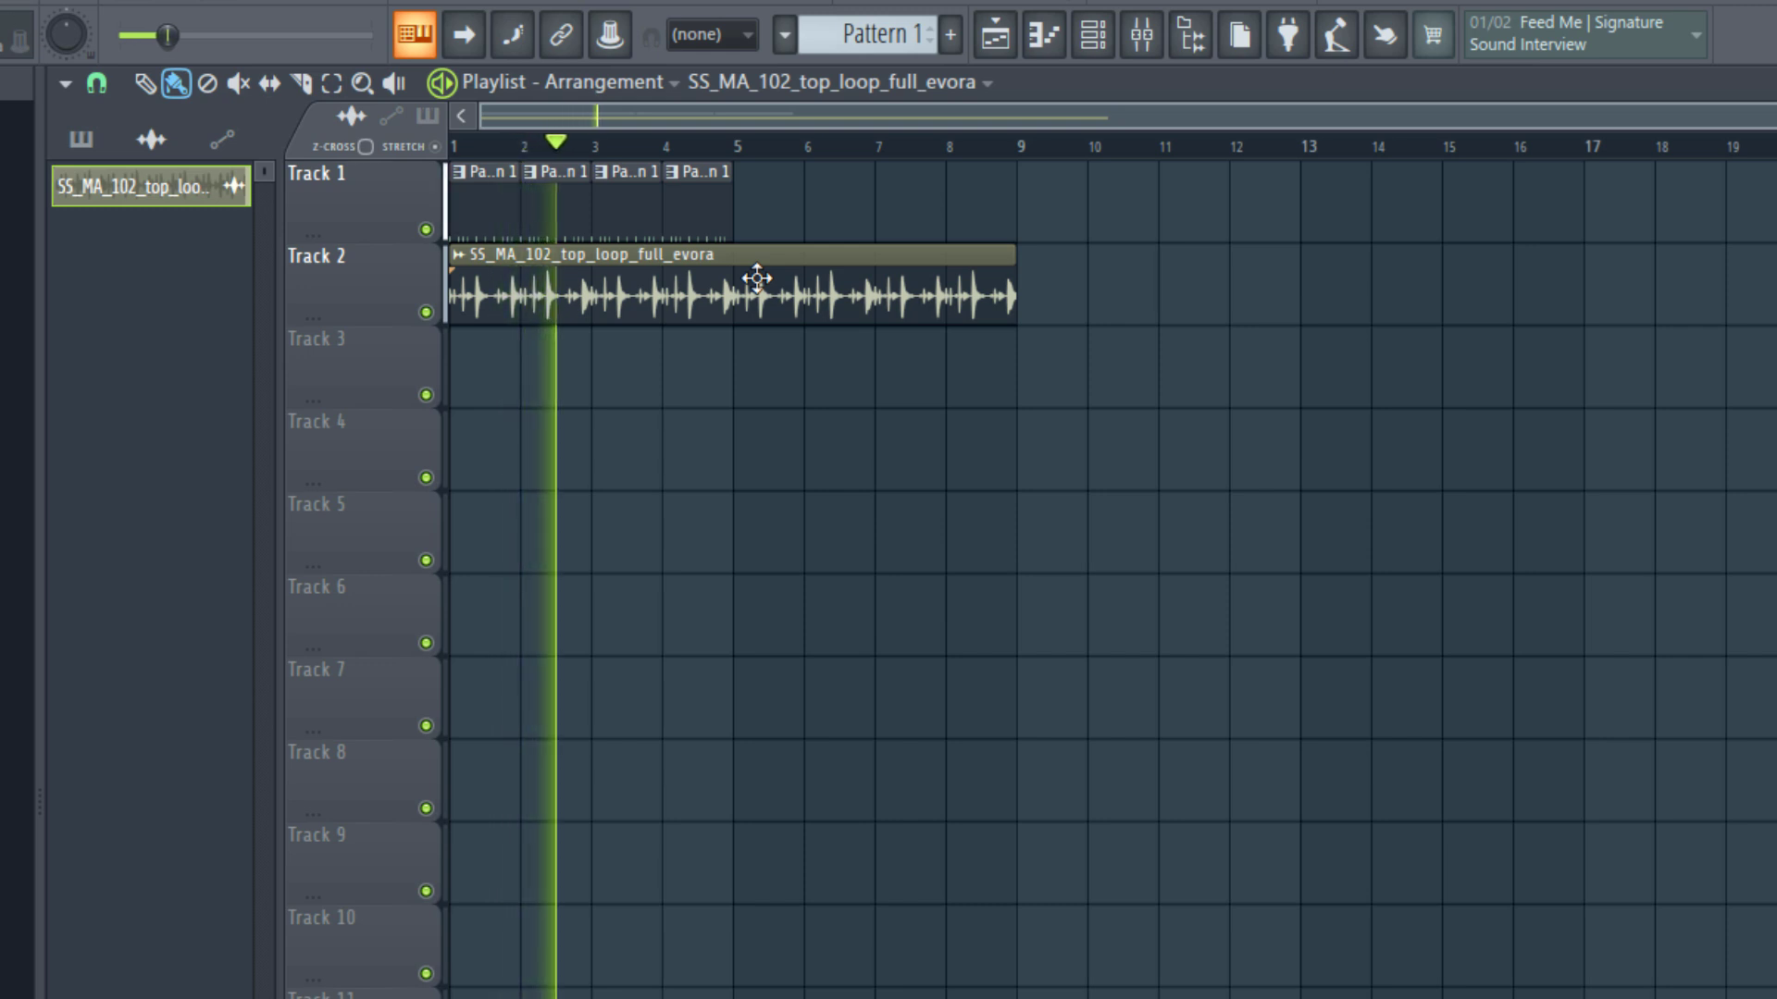
{"action": "key", "text": "space"}
Lower the channel volume of the SS_MA_102_top_loop_full_evora loop and check the balance in playback.
{"action": "double_click", "coordinate": [756, 277]}
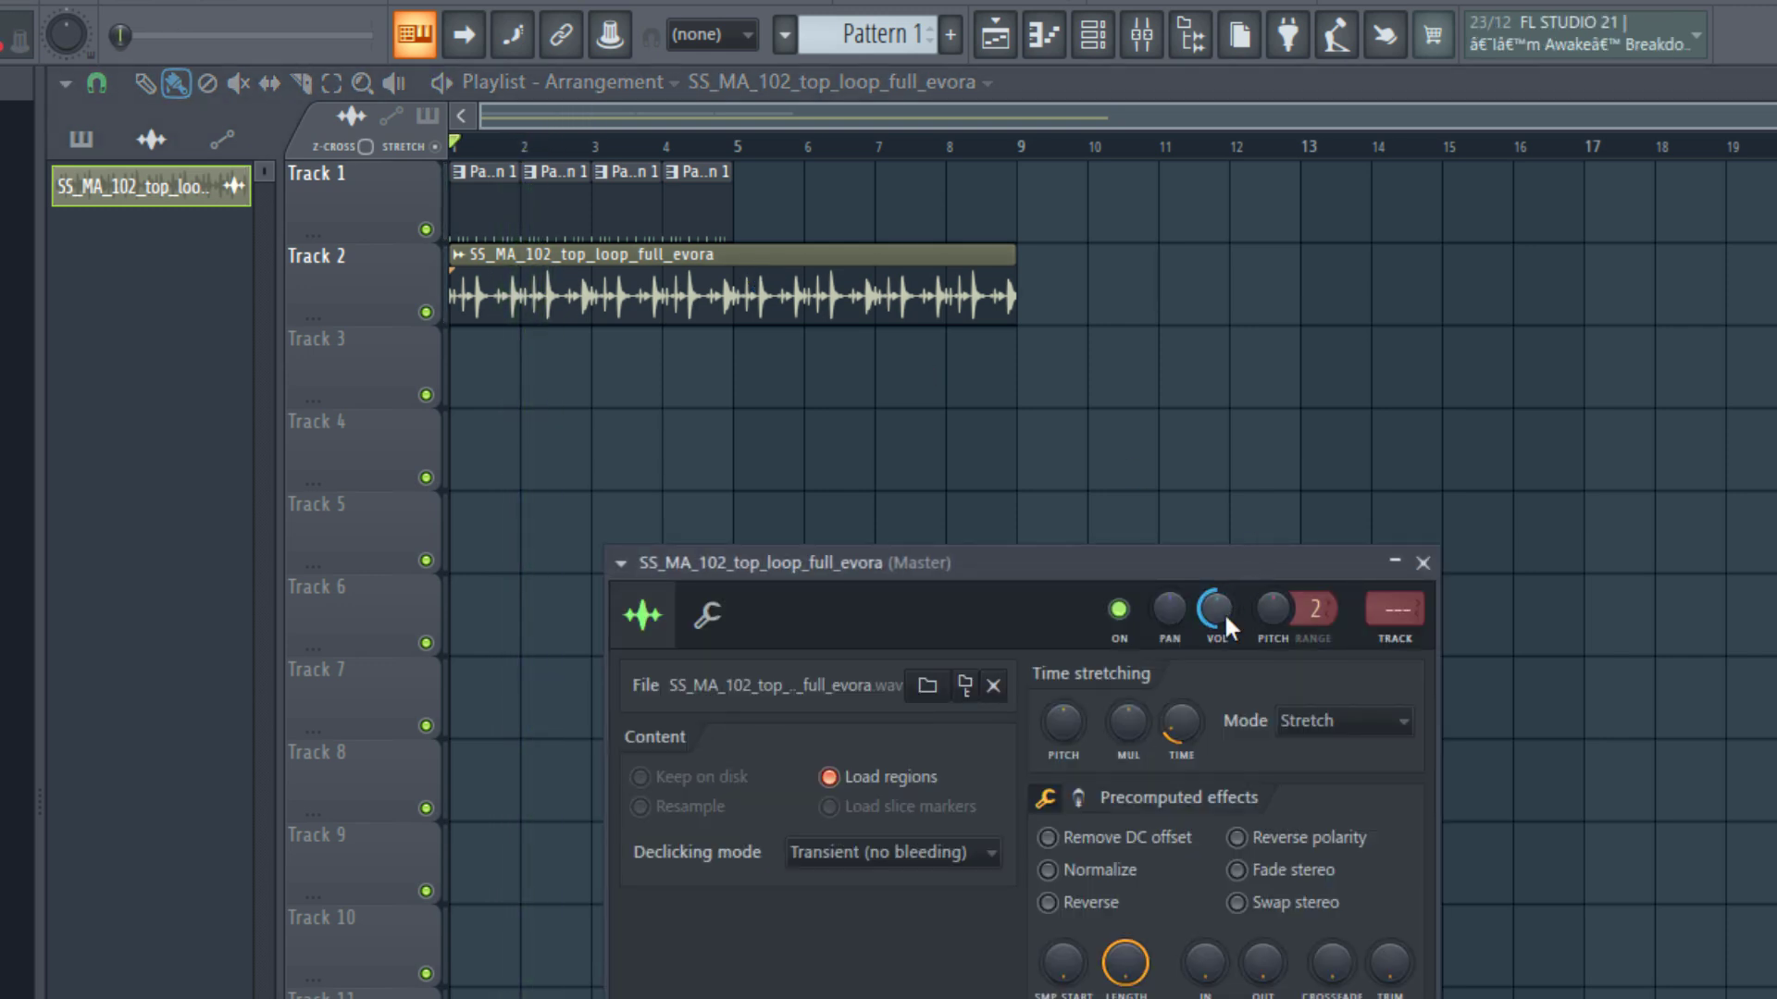
{"action": "key", "text": "space"}
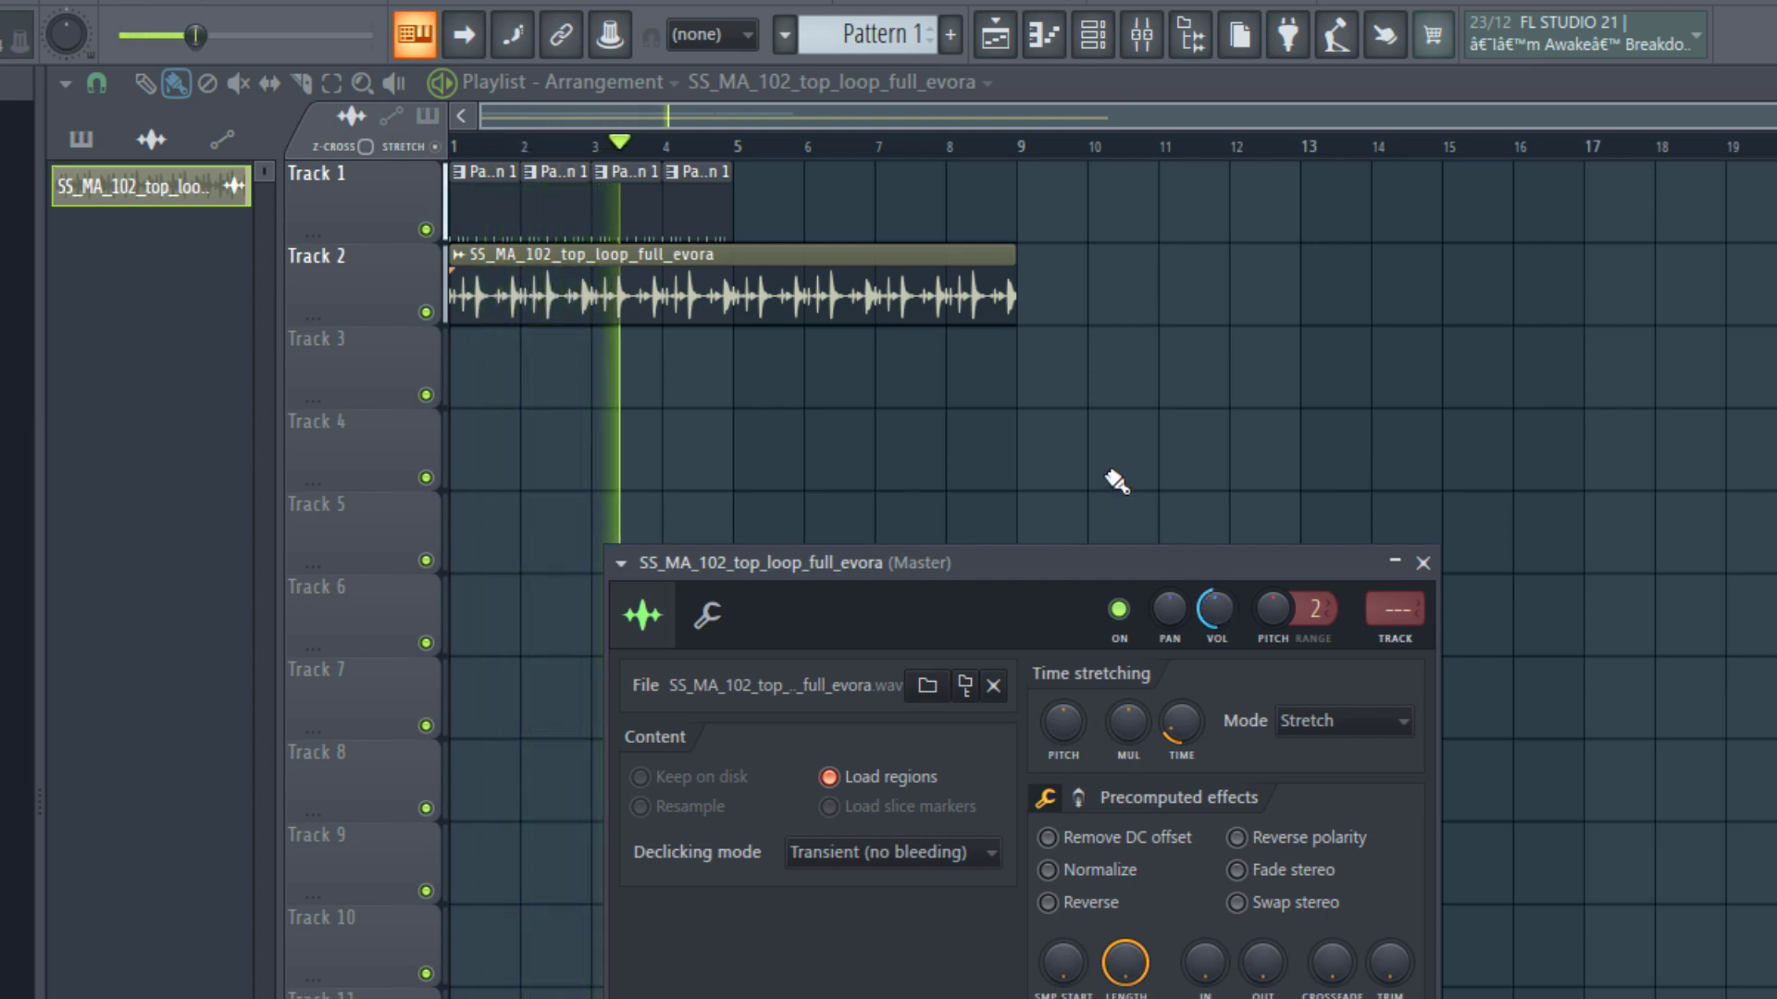
{"action": "key", "text": "space"}
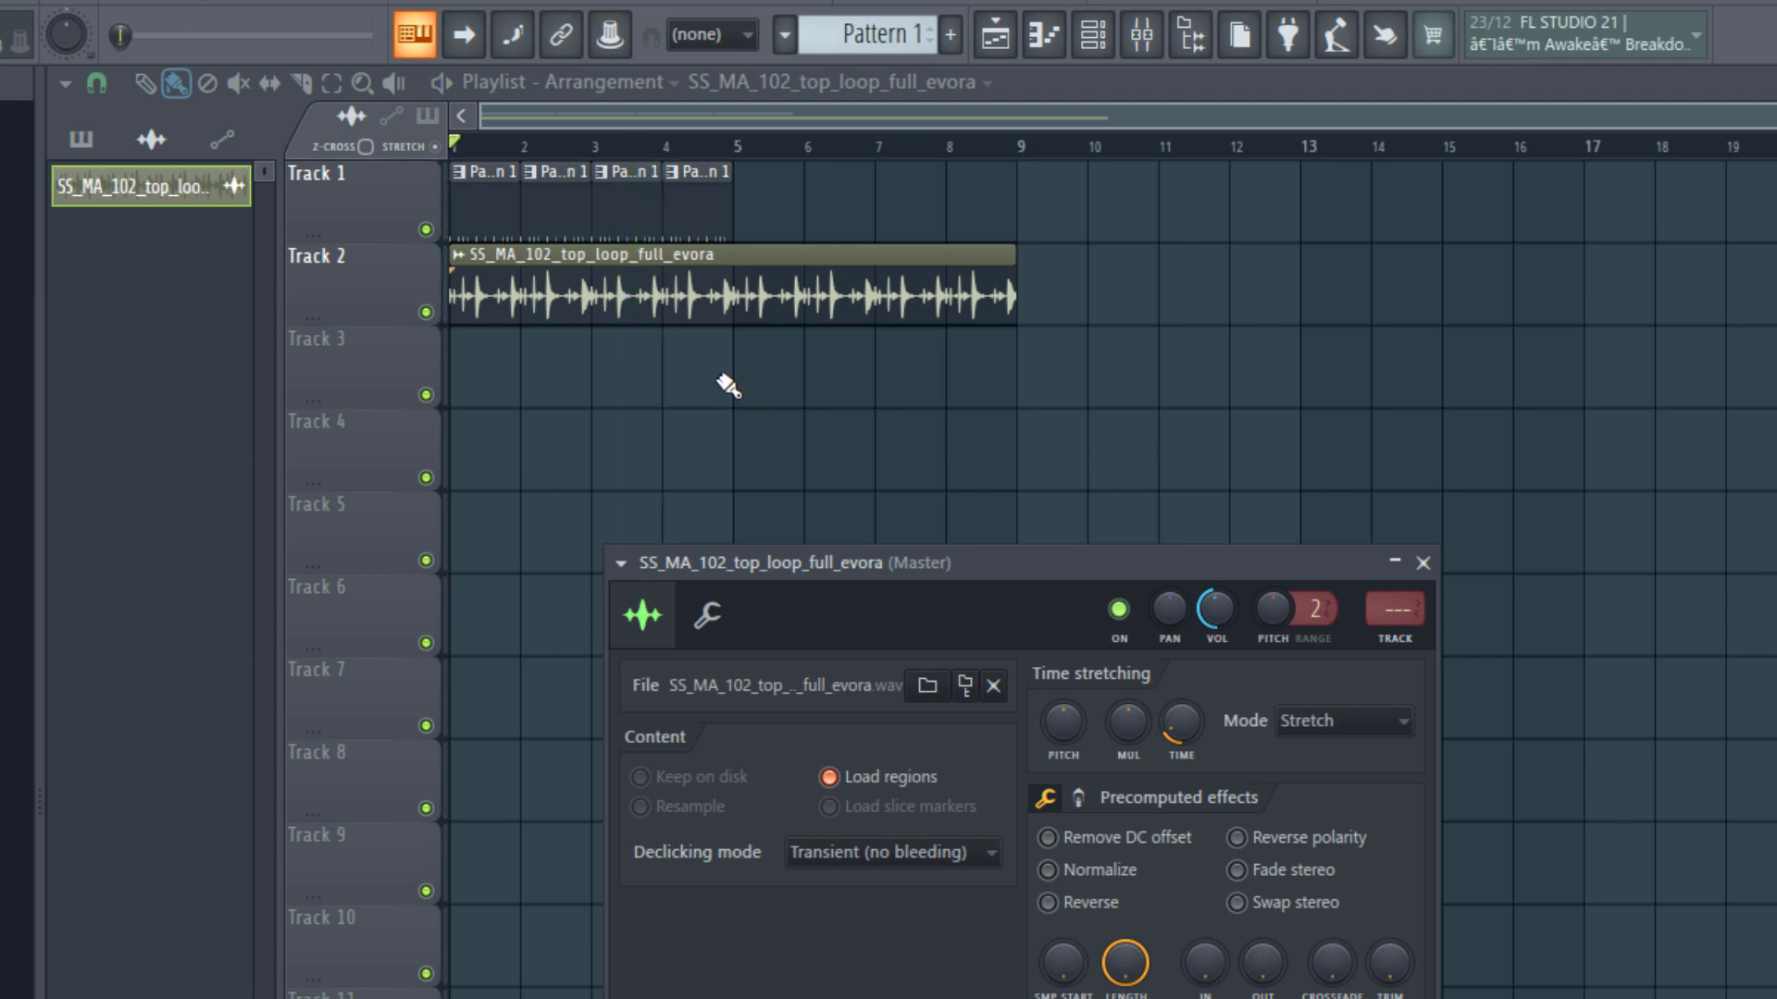
Duplicate the four Pattern 1 clips on Track 1 to fill bars 5 to 8.
{"action": "left_click_drag", "start_coordinate": [729, 188], "coordinate": [194, 214]}
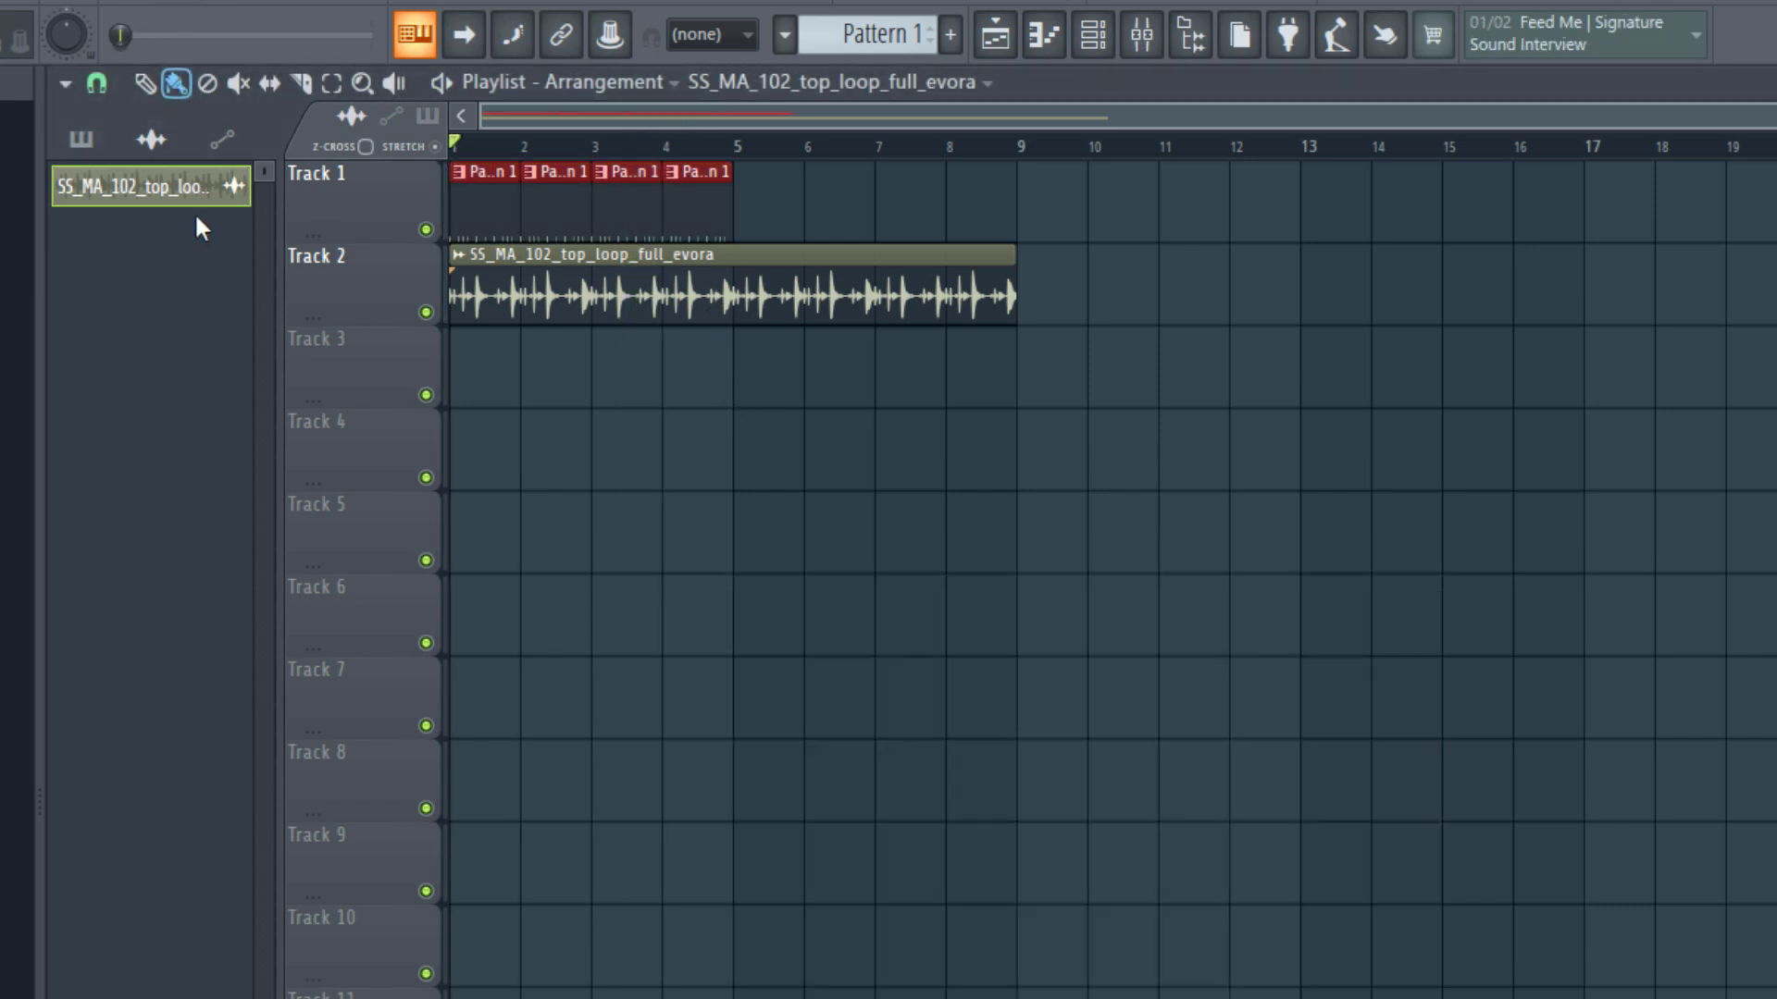
{"action": "key", "text": "ctrl+b"}
Compare the beat with Track 2 muted and unmuted during playback.
{"action": "left_click", "coordinate": [426, 311]}
{"action": "key", "text": "space"}
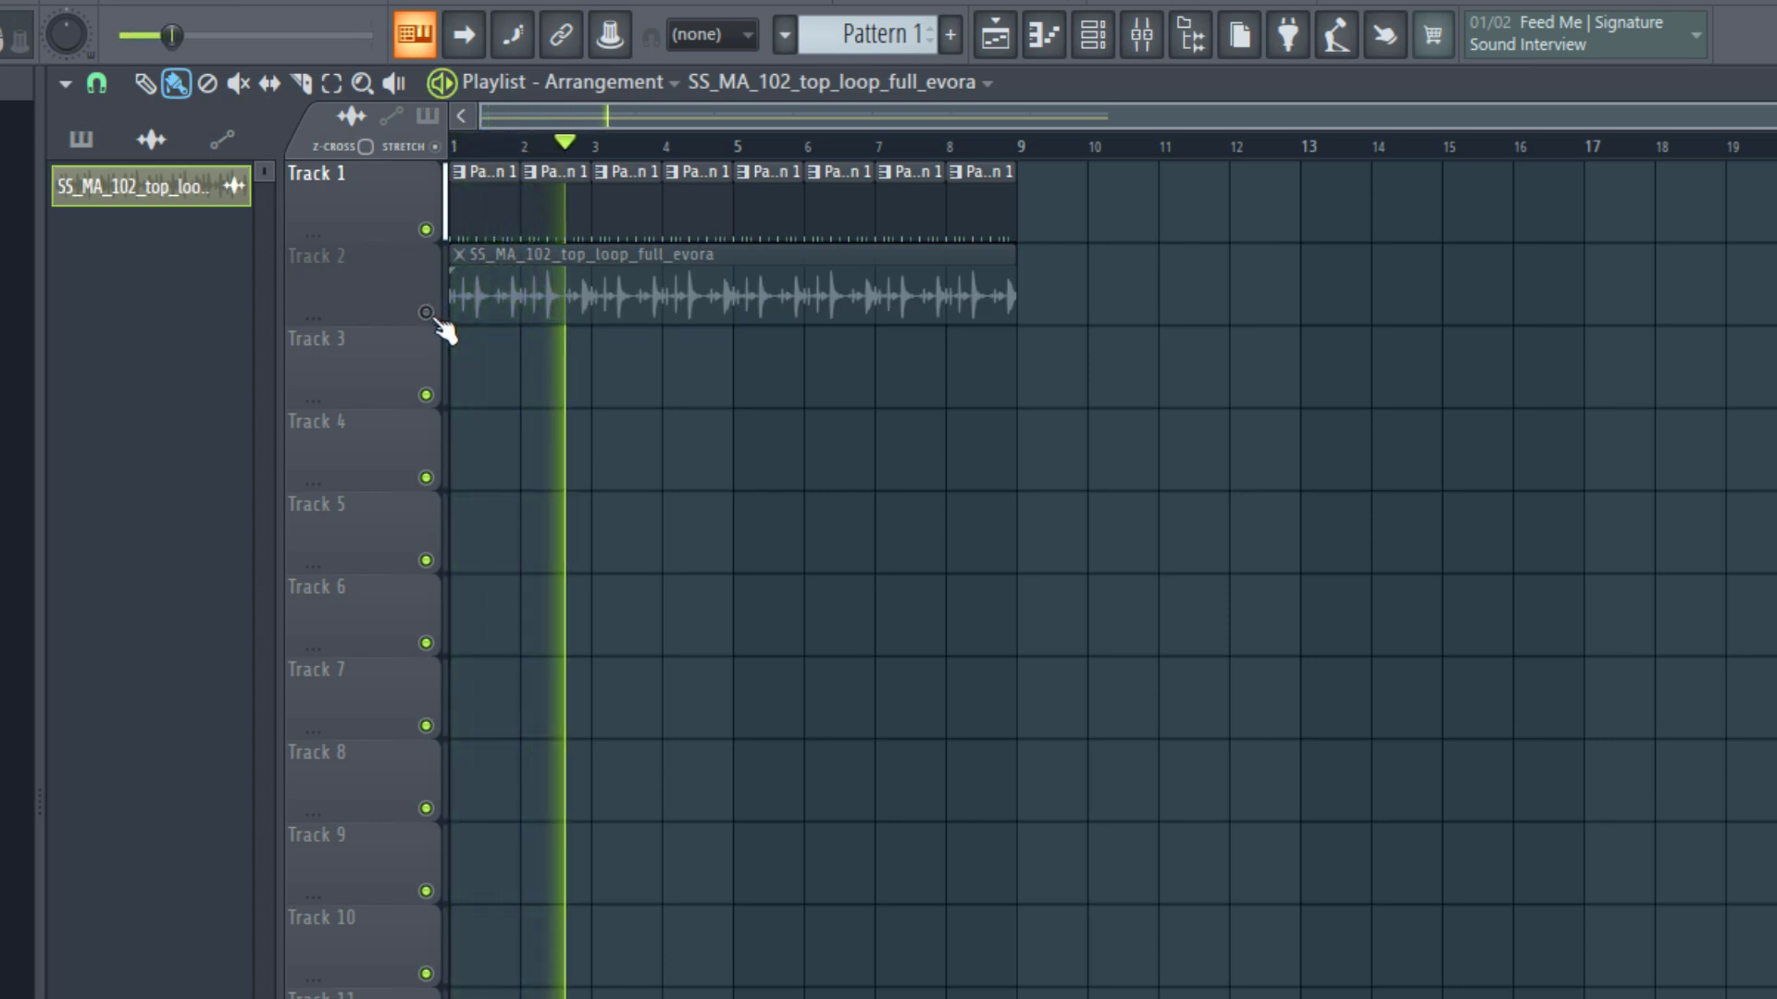
{"action": "key", "text": "space"}
{"action": "left_click", "coordinate": [427, 313]}
{"action": "key", "text": "space"}
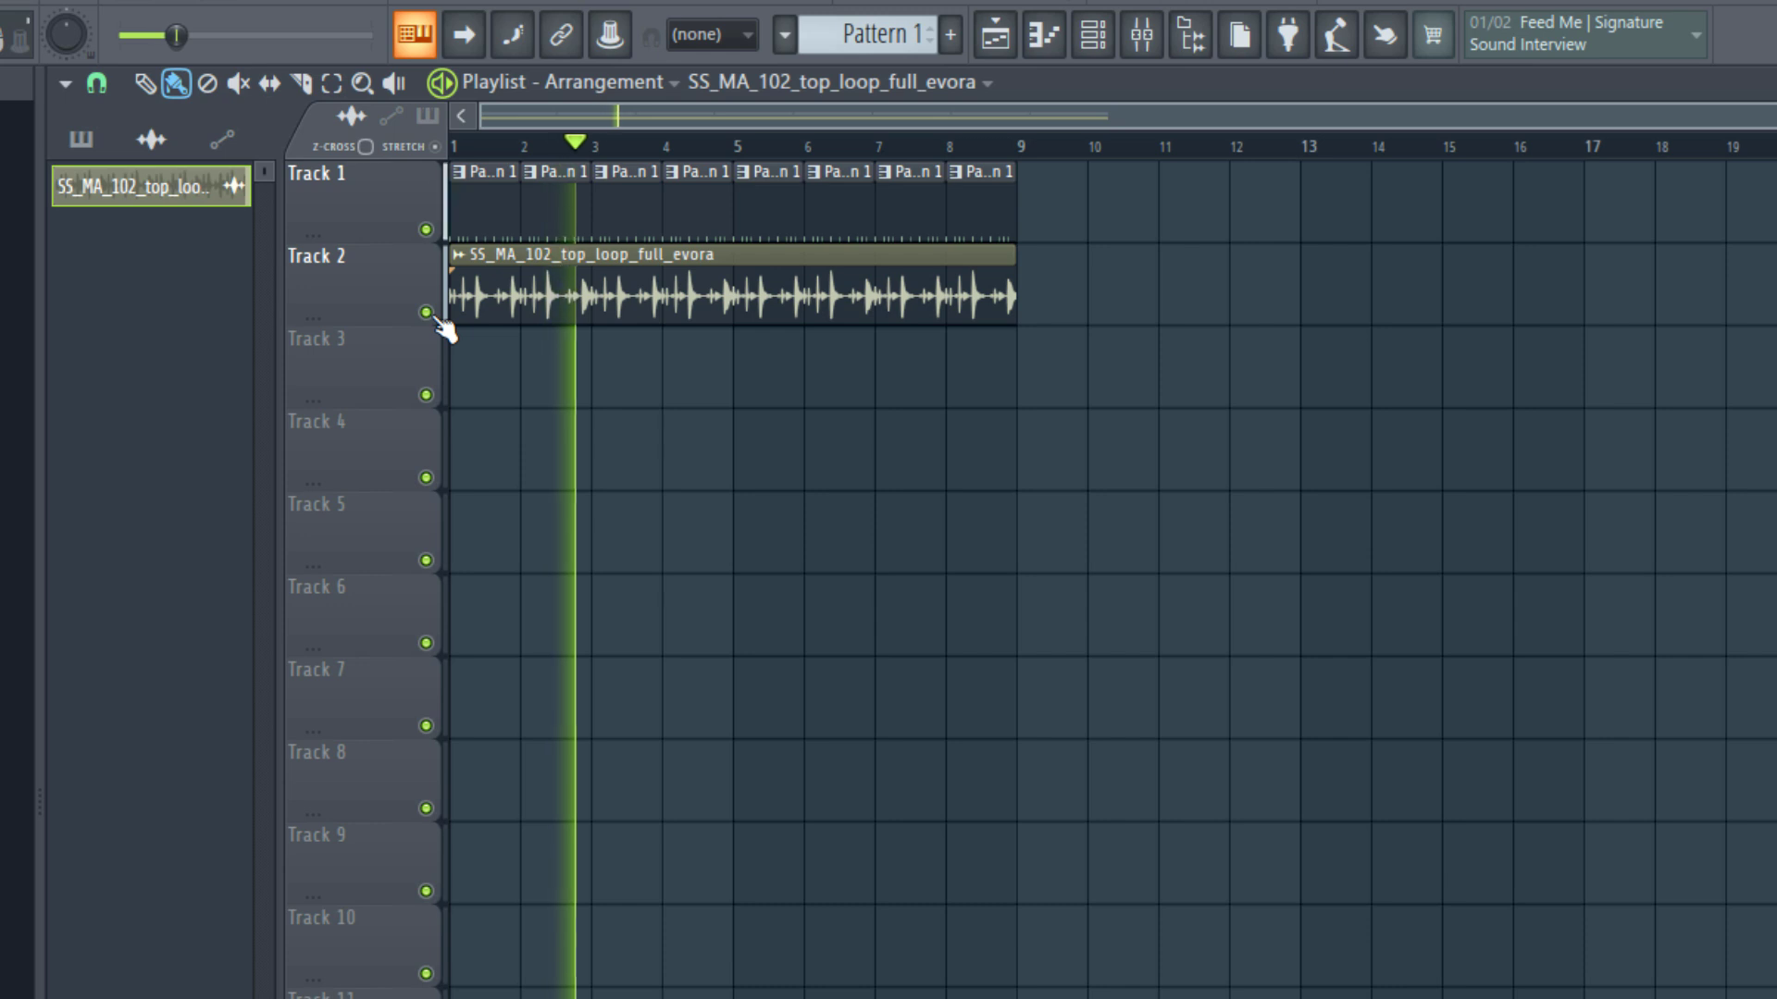
Fine-tune the Track 2 loop's channel volume and play the arrangement again.
{"action": "double_click", "coordinate": [496, 287]}
{"action": "key", "text": "space"}
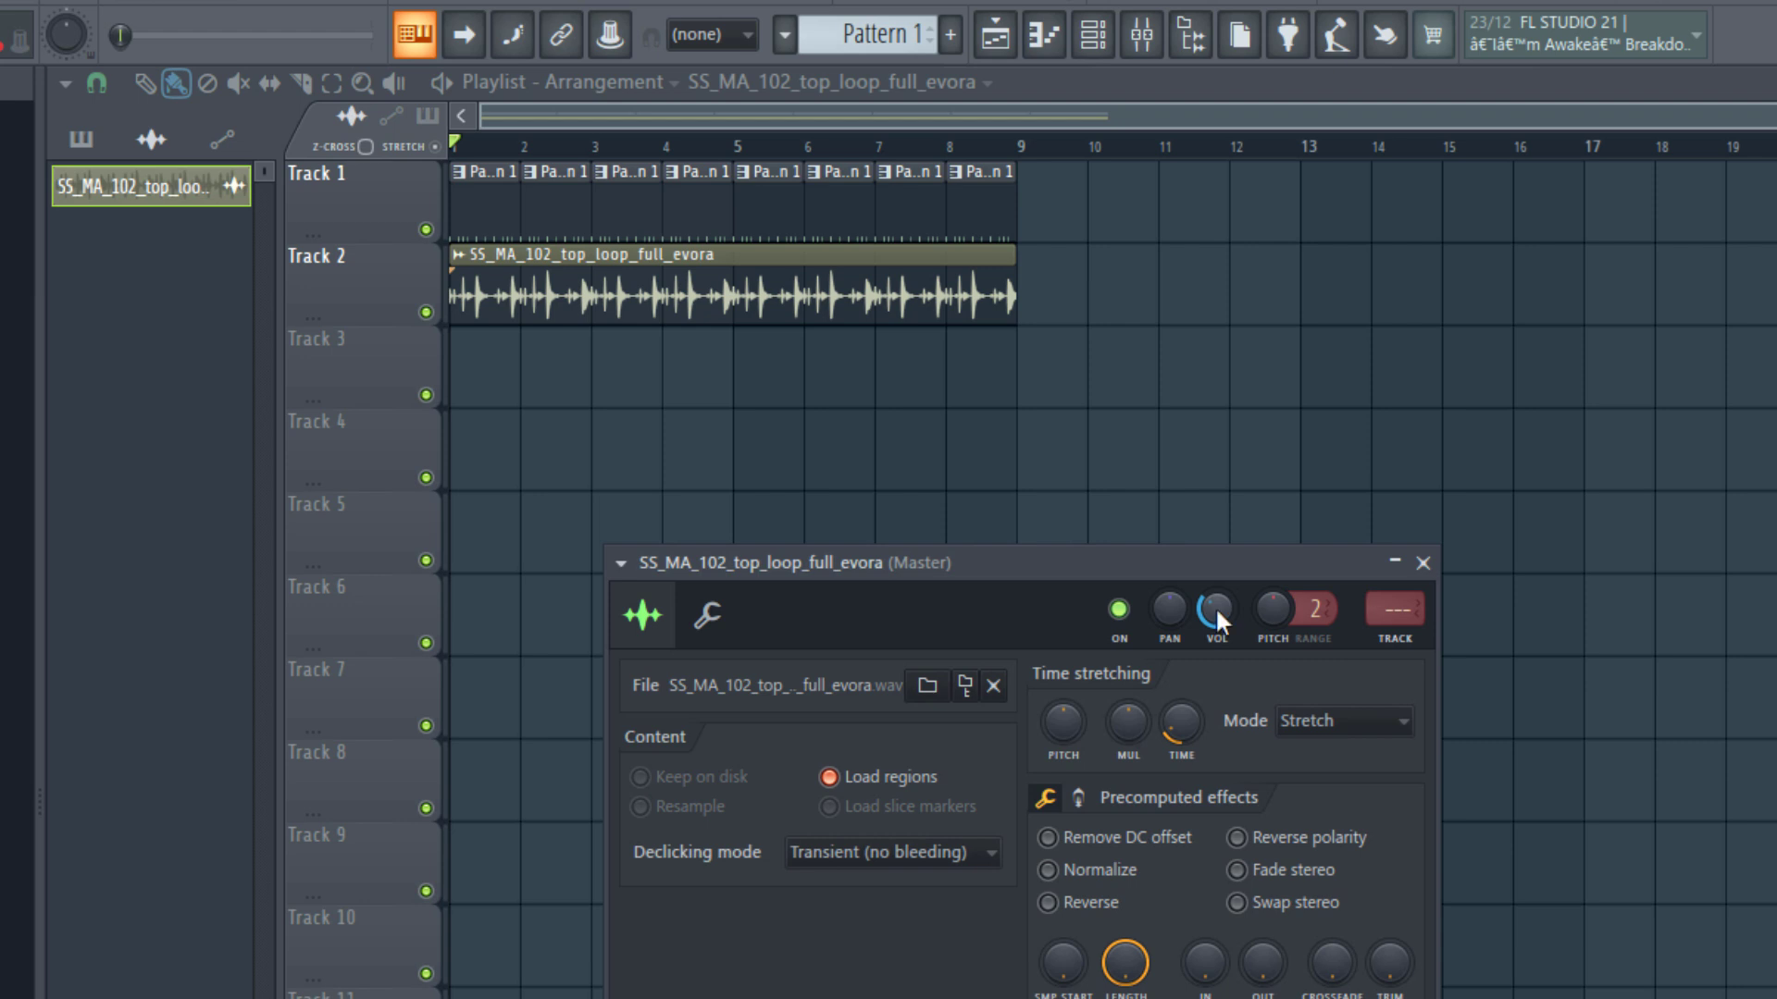
{"action": "key", "text": "space"}
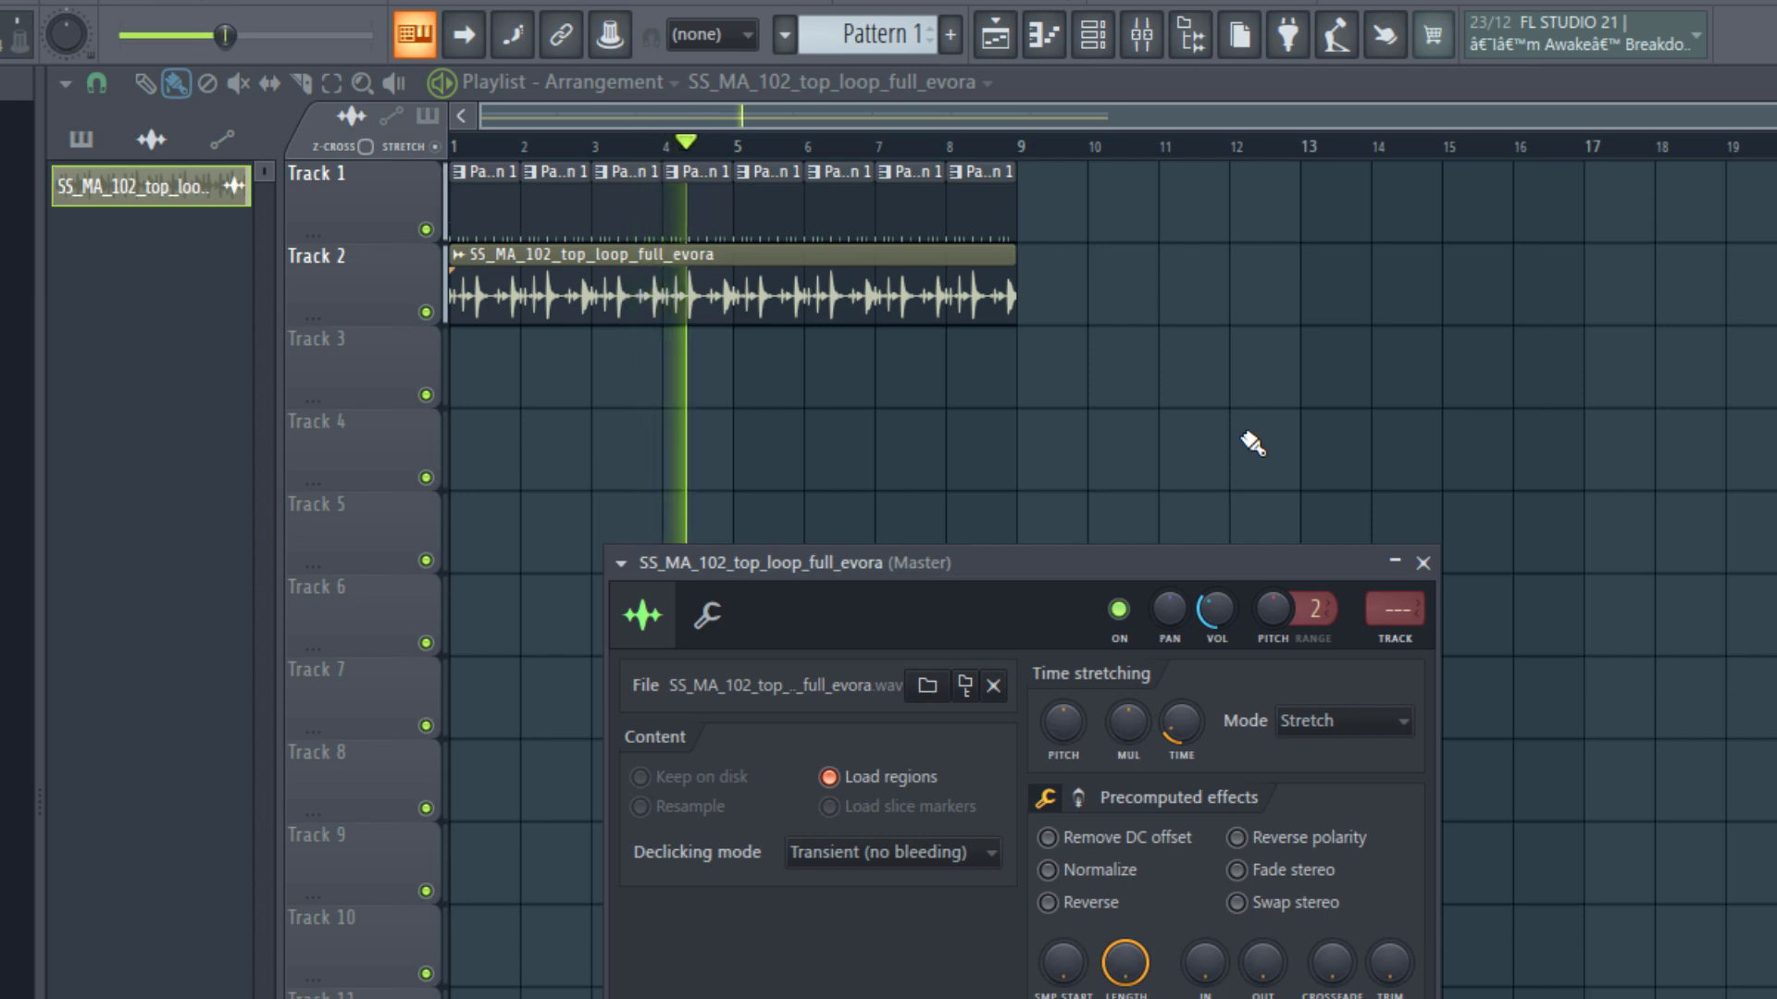
Clear the Track 2 loop's time stretching and try resizing the clip from its end past bar 10 and back.
{"action": "key", "text": "Escape"}
{"action": "key", "text": "space"}
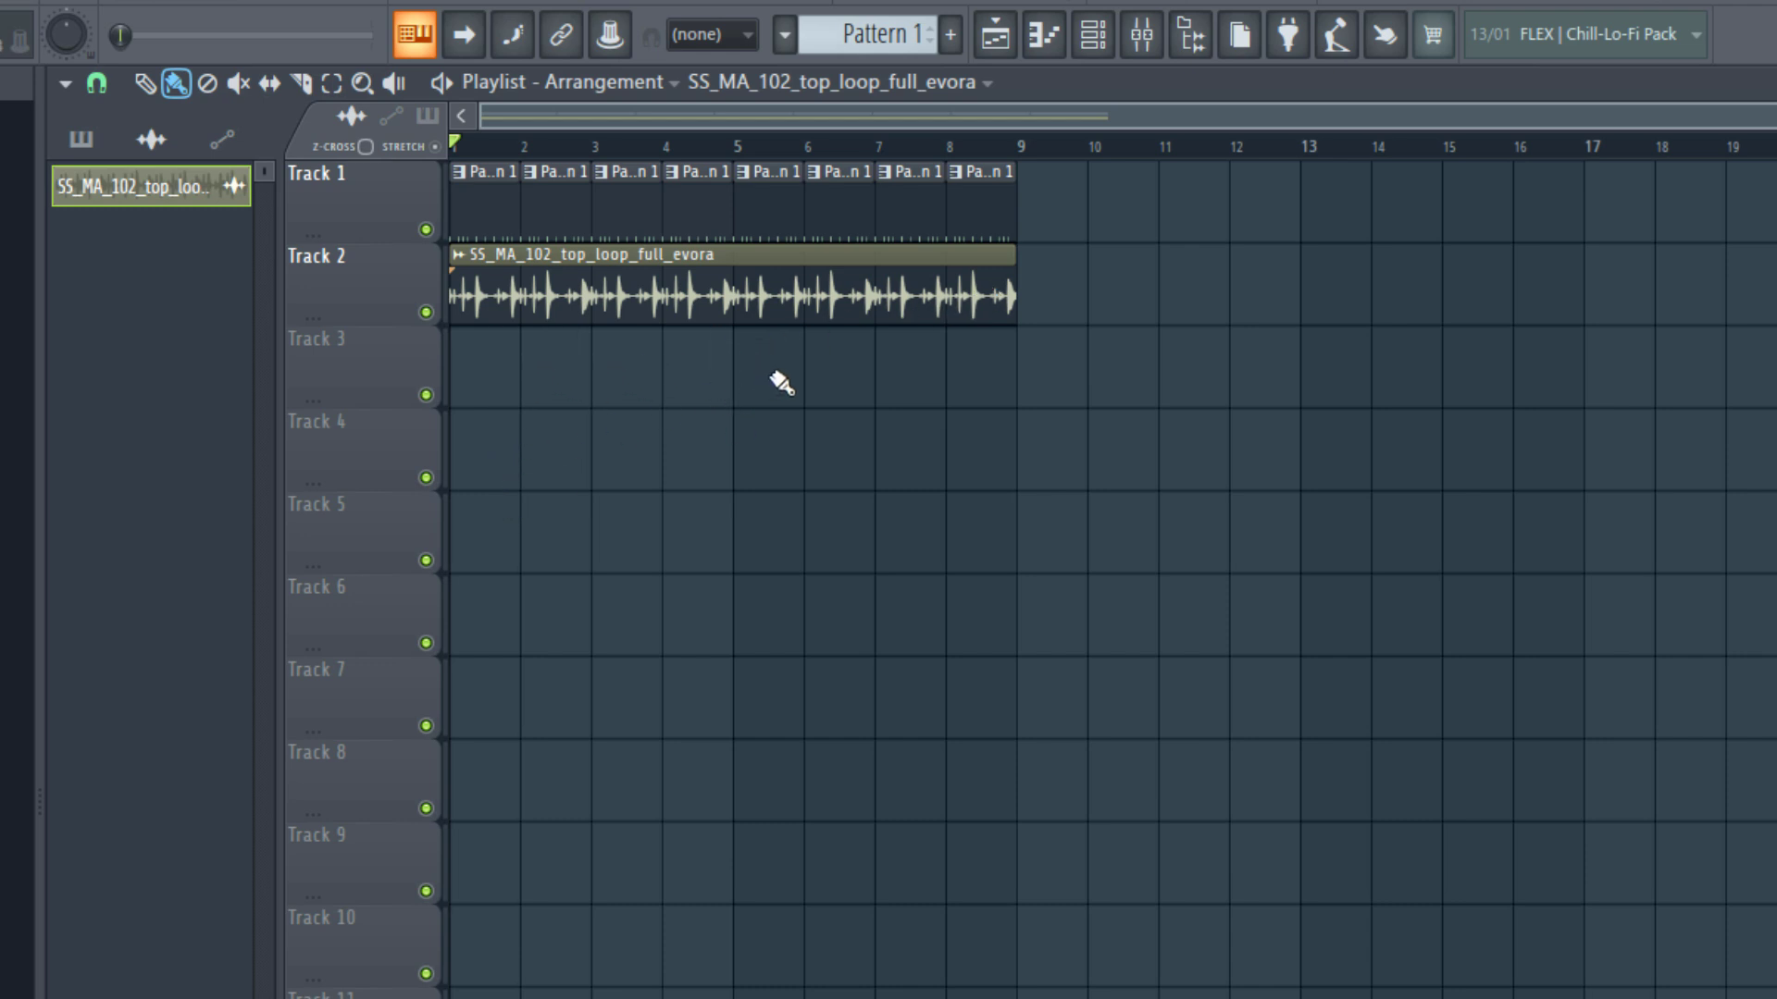
{"action": "left_click_drag", "start_coordinate": [783, 381], "coordinate": [1011, 416]}
{"action": "double_click", "coordinate": [988, 305]}
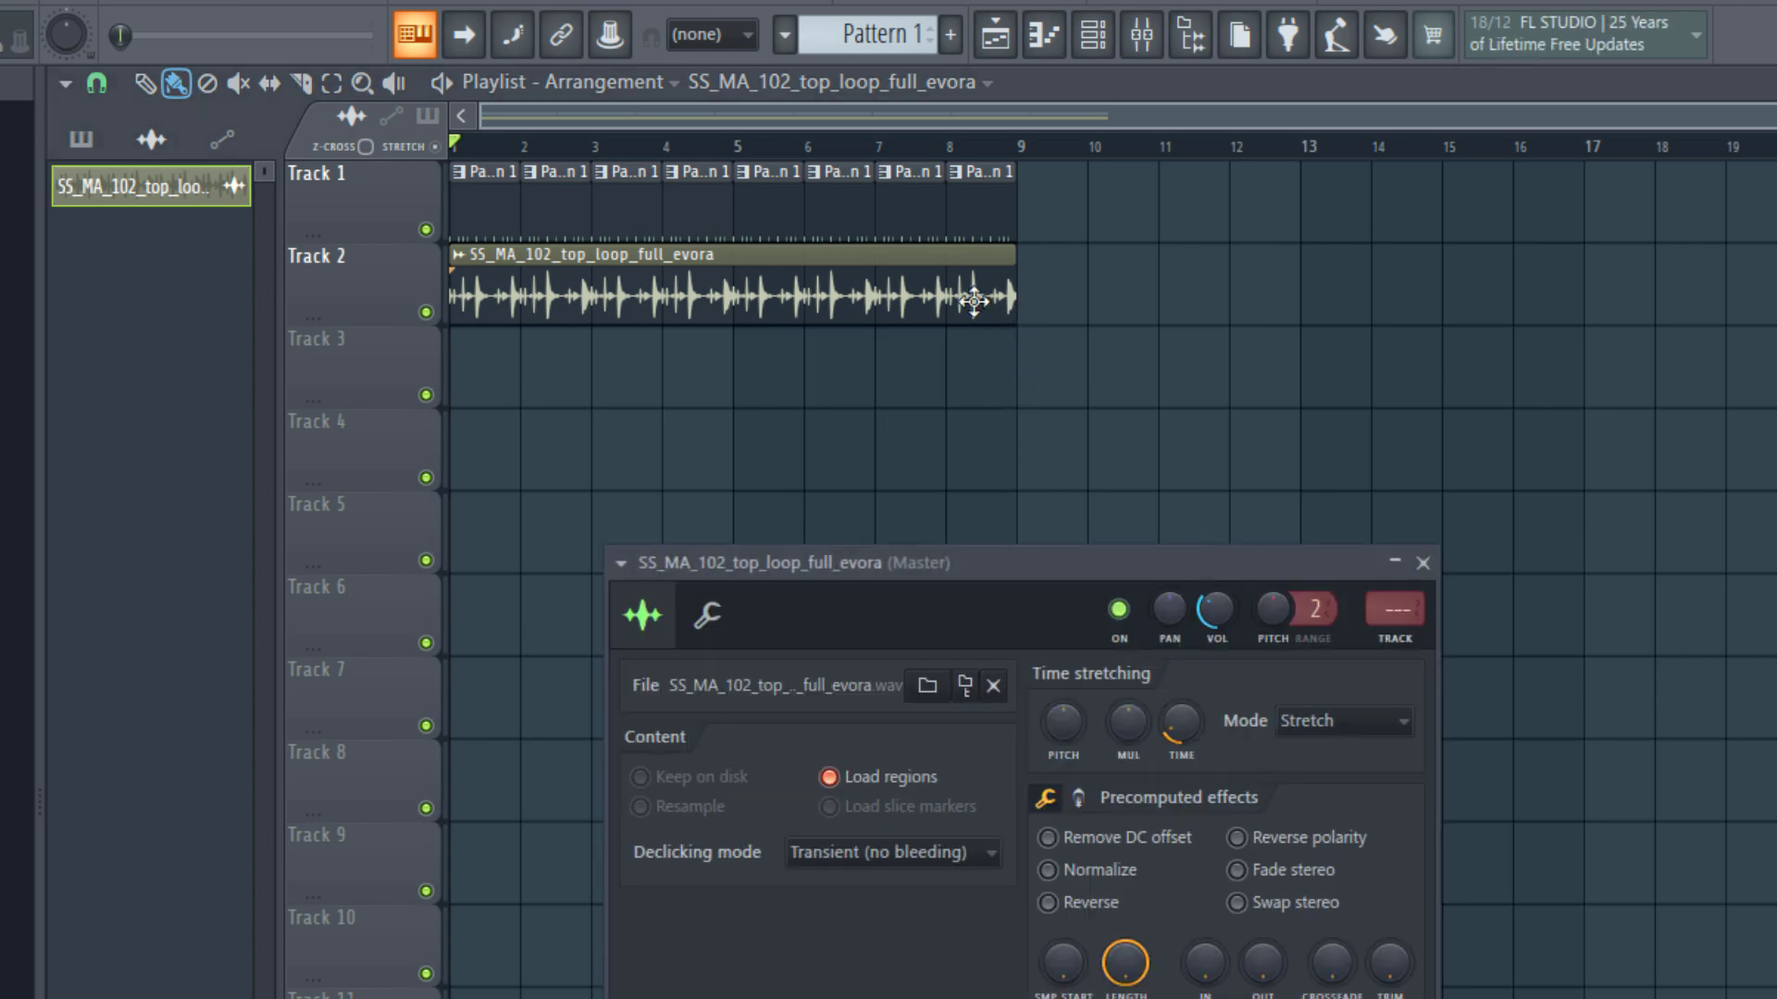
{"action": "right_click", "coordinate": [1189, 737]}
{"action": "left_click", "coordinate": [1213, 759]}
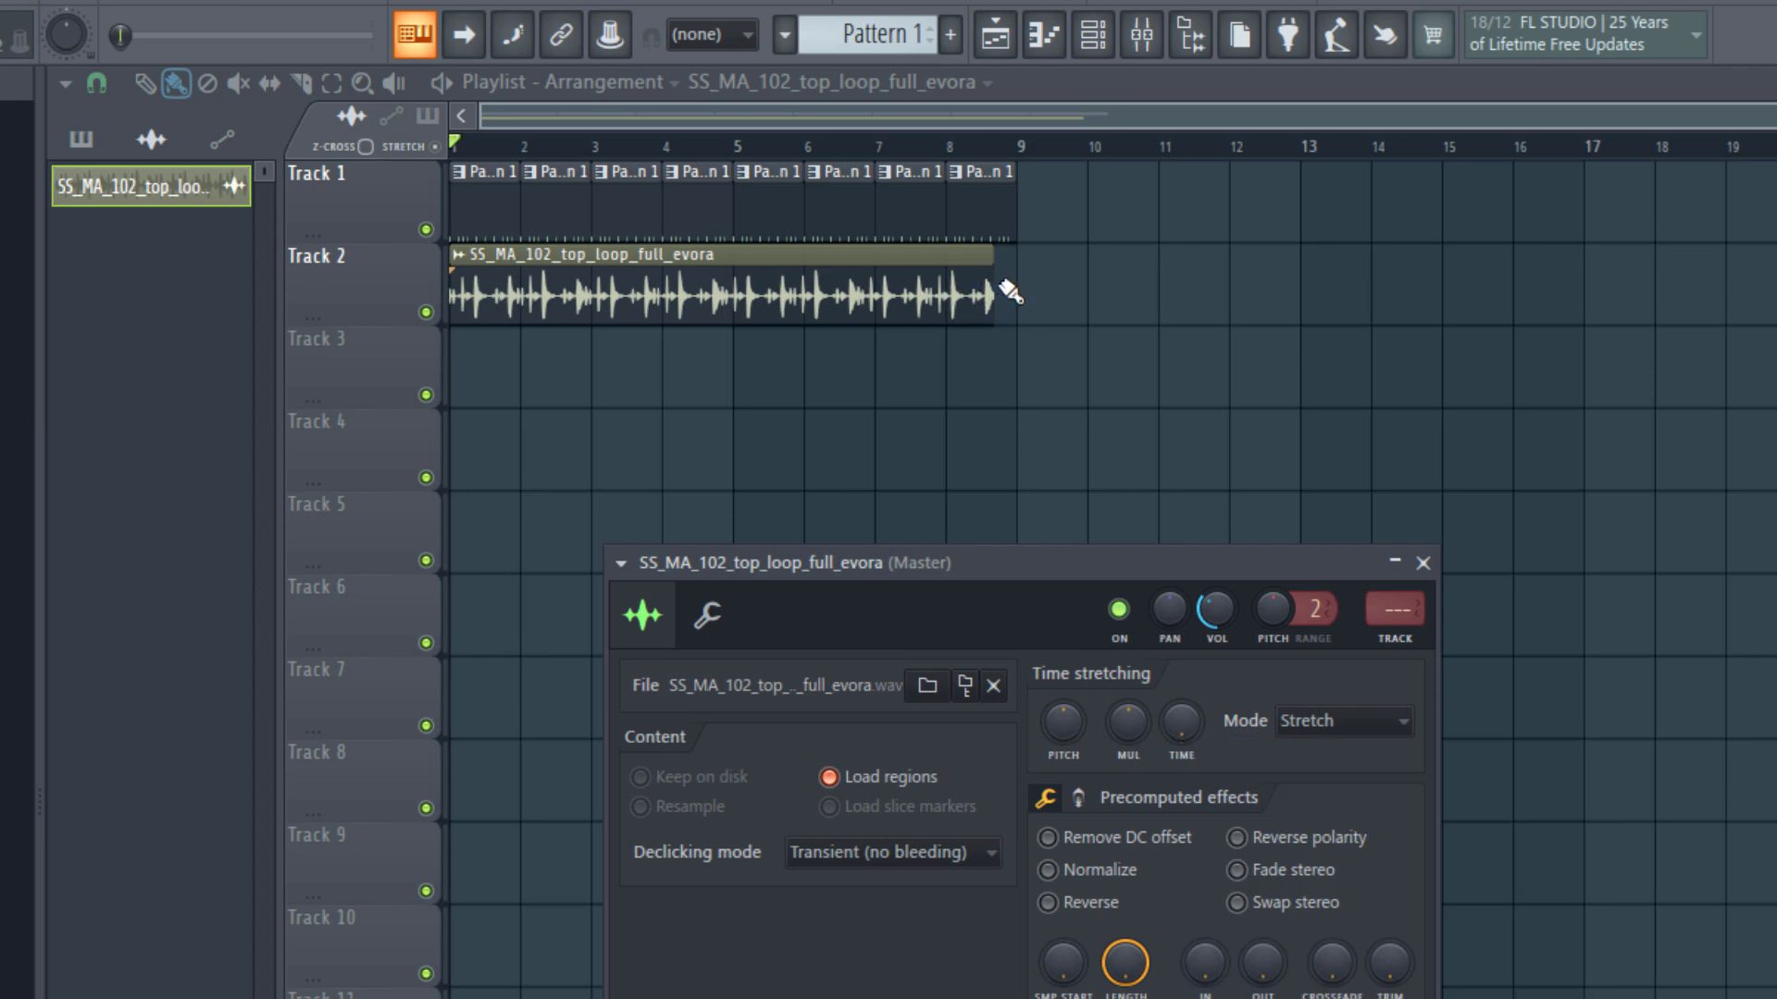
{"action": "left_click_drag", "start_coordinate": [991, 285], "coordinate": [1125, 293]}
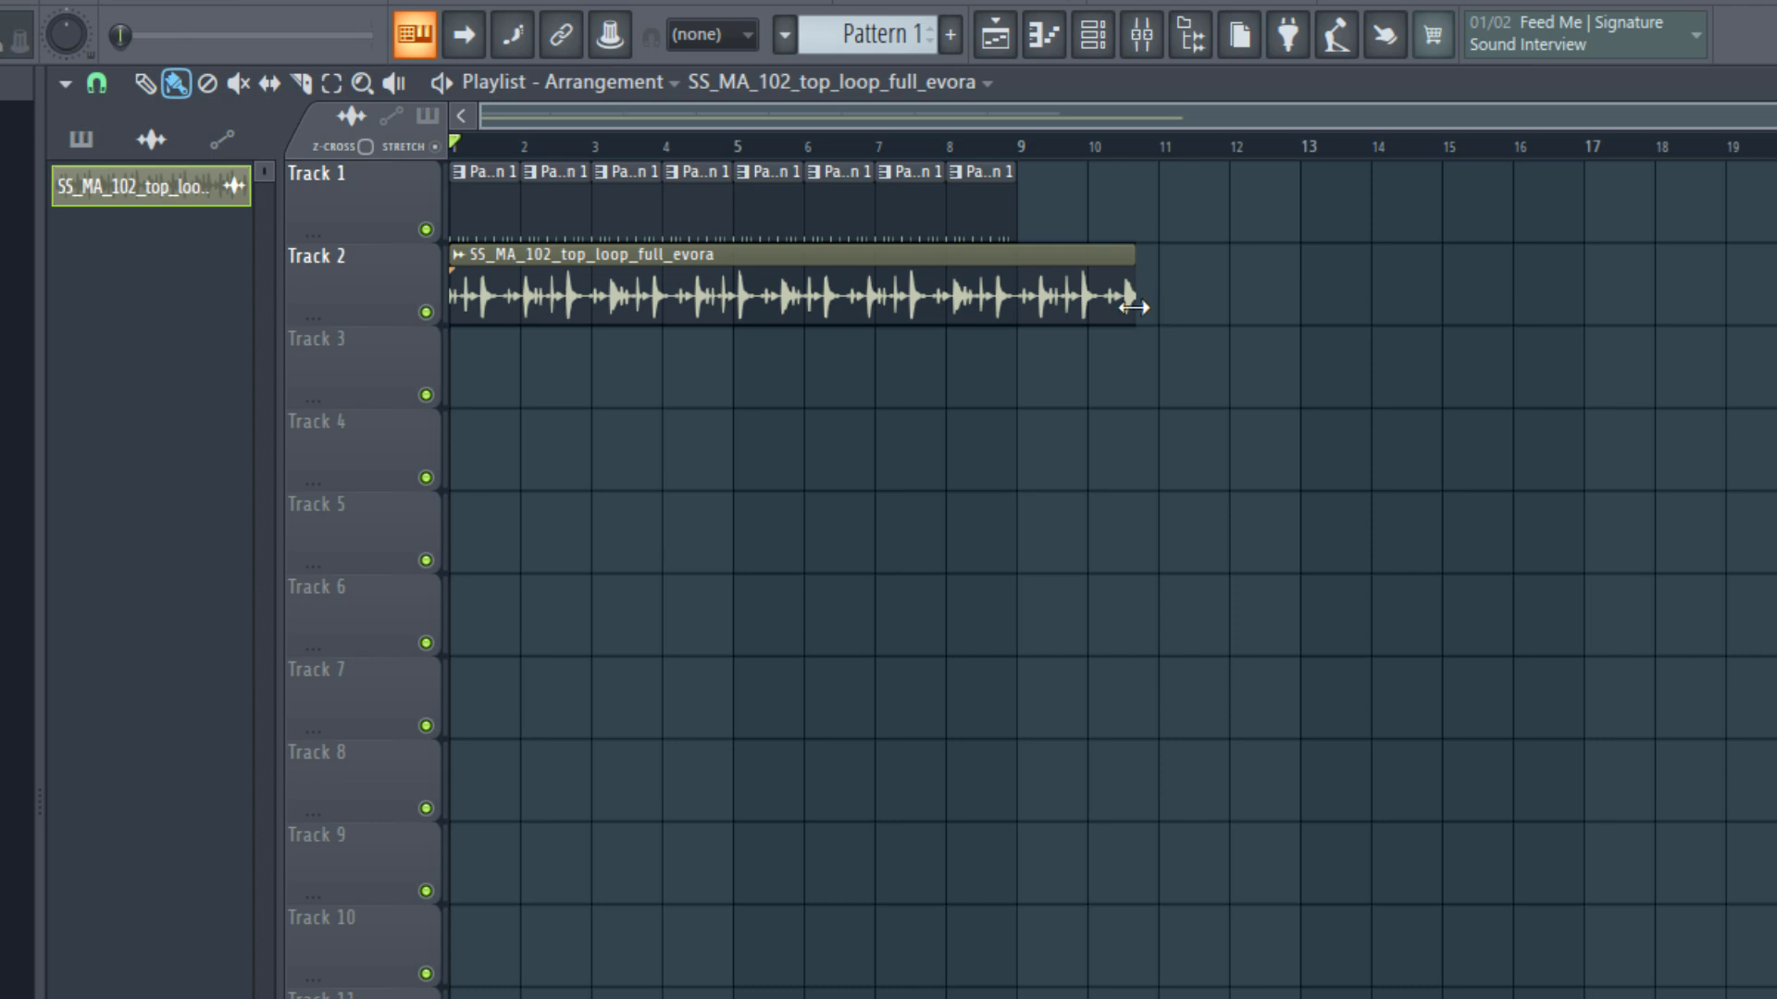
{"action": "left_click_drag", "start_coordinate": [1137, 285], "coordinate": [997, 298]}
Reapply time stretching to the Track 2 loop so that it fills eight bars.
{"action": "double_click", "coordinate": [953, 299]}
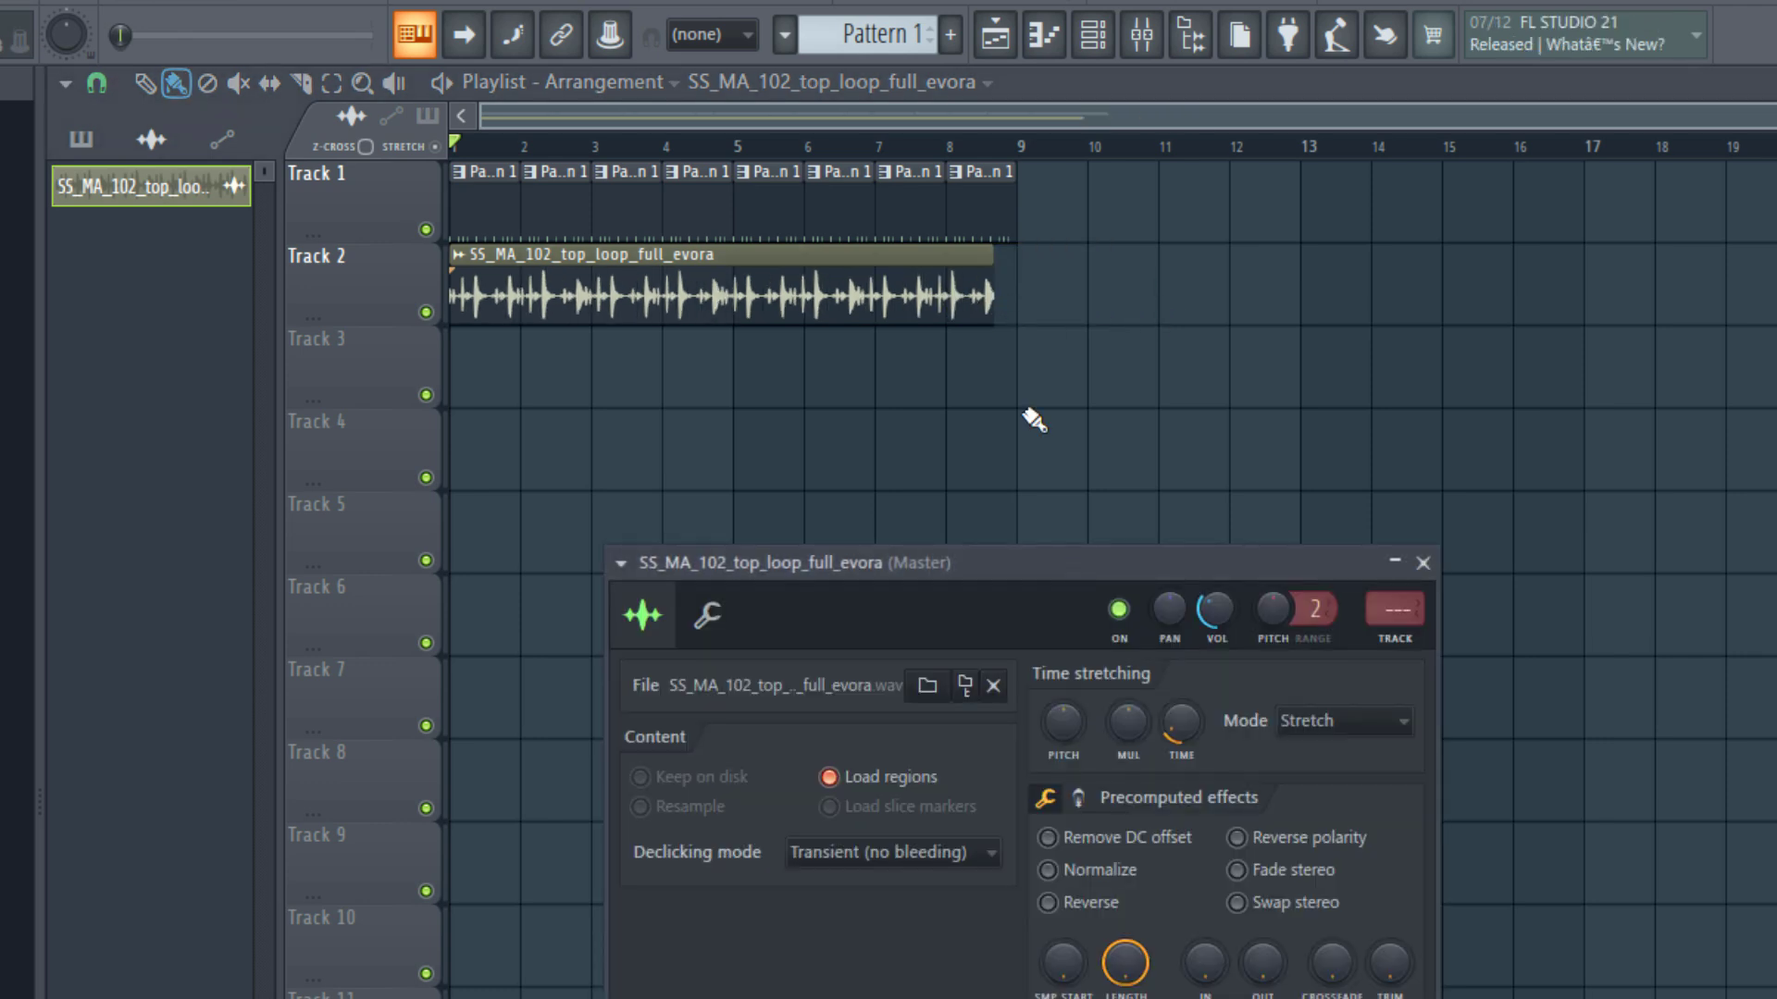
{"action": "right_click", "coordinate": [1181, 724]}
{"action": "left_click", "coordinate": [1249, 985]}
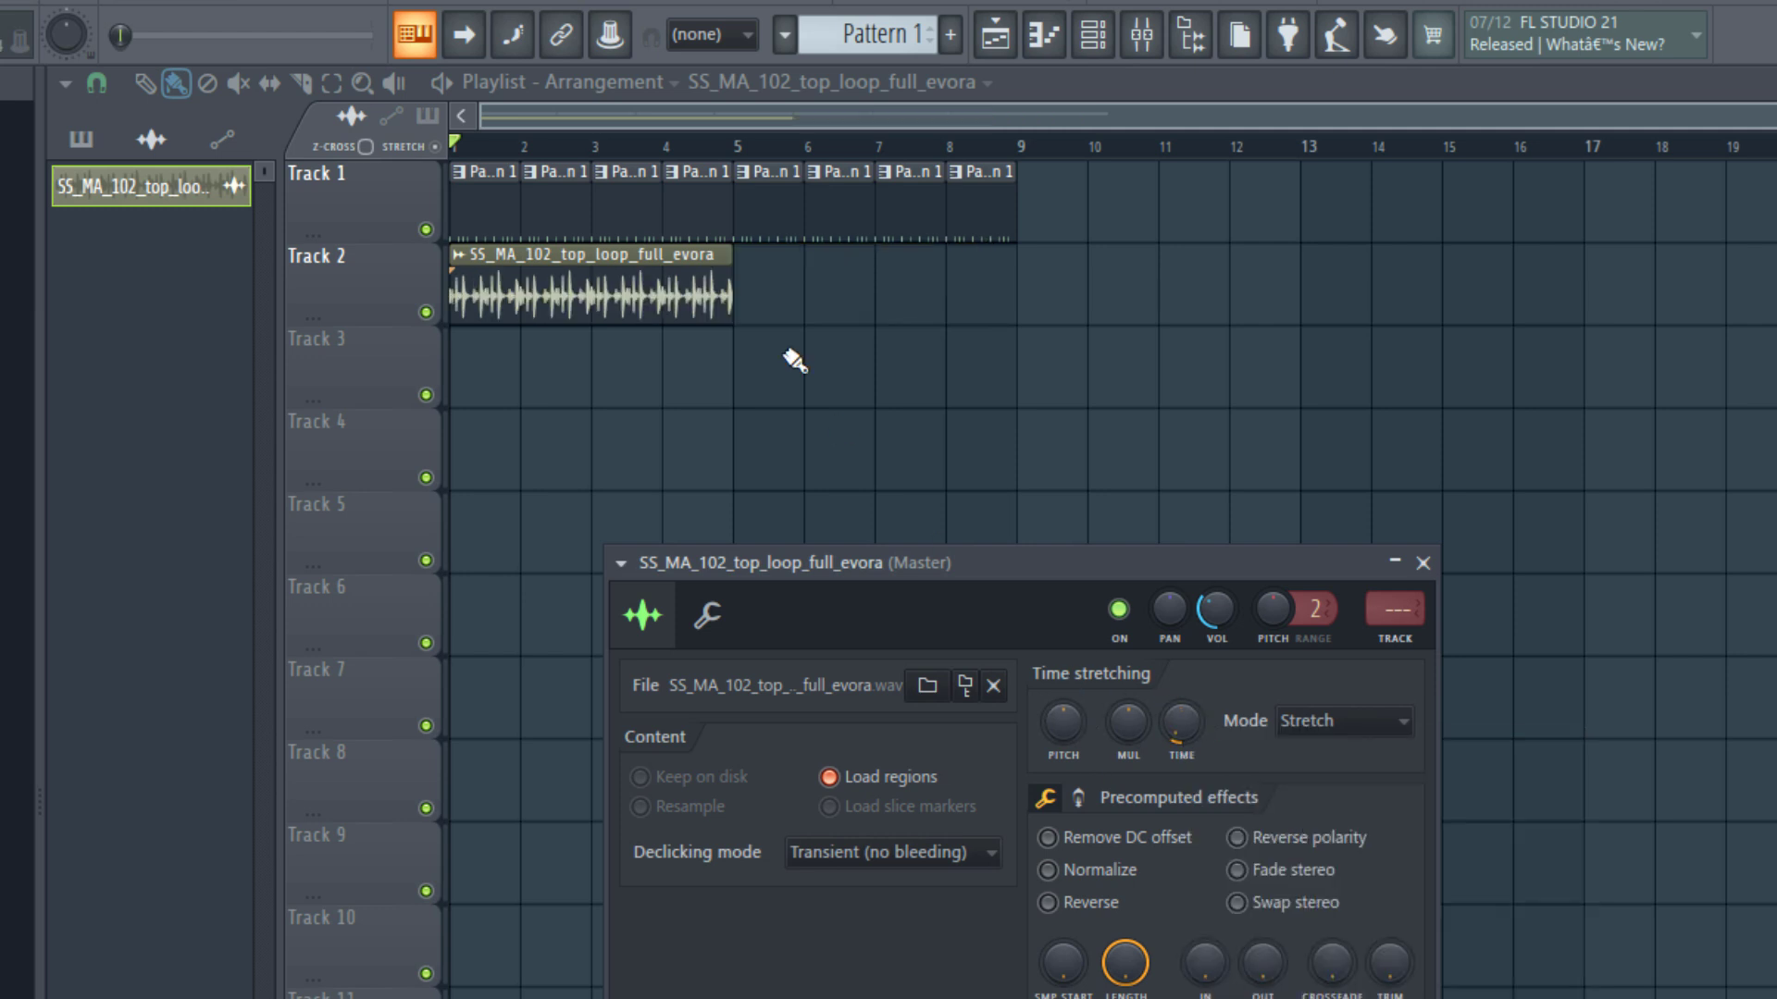
{"action": "key", "text": "Escape"}
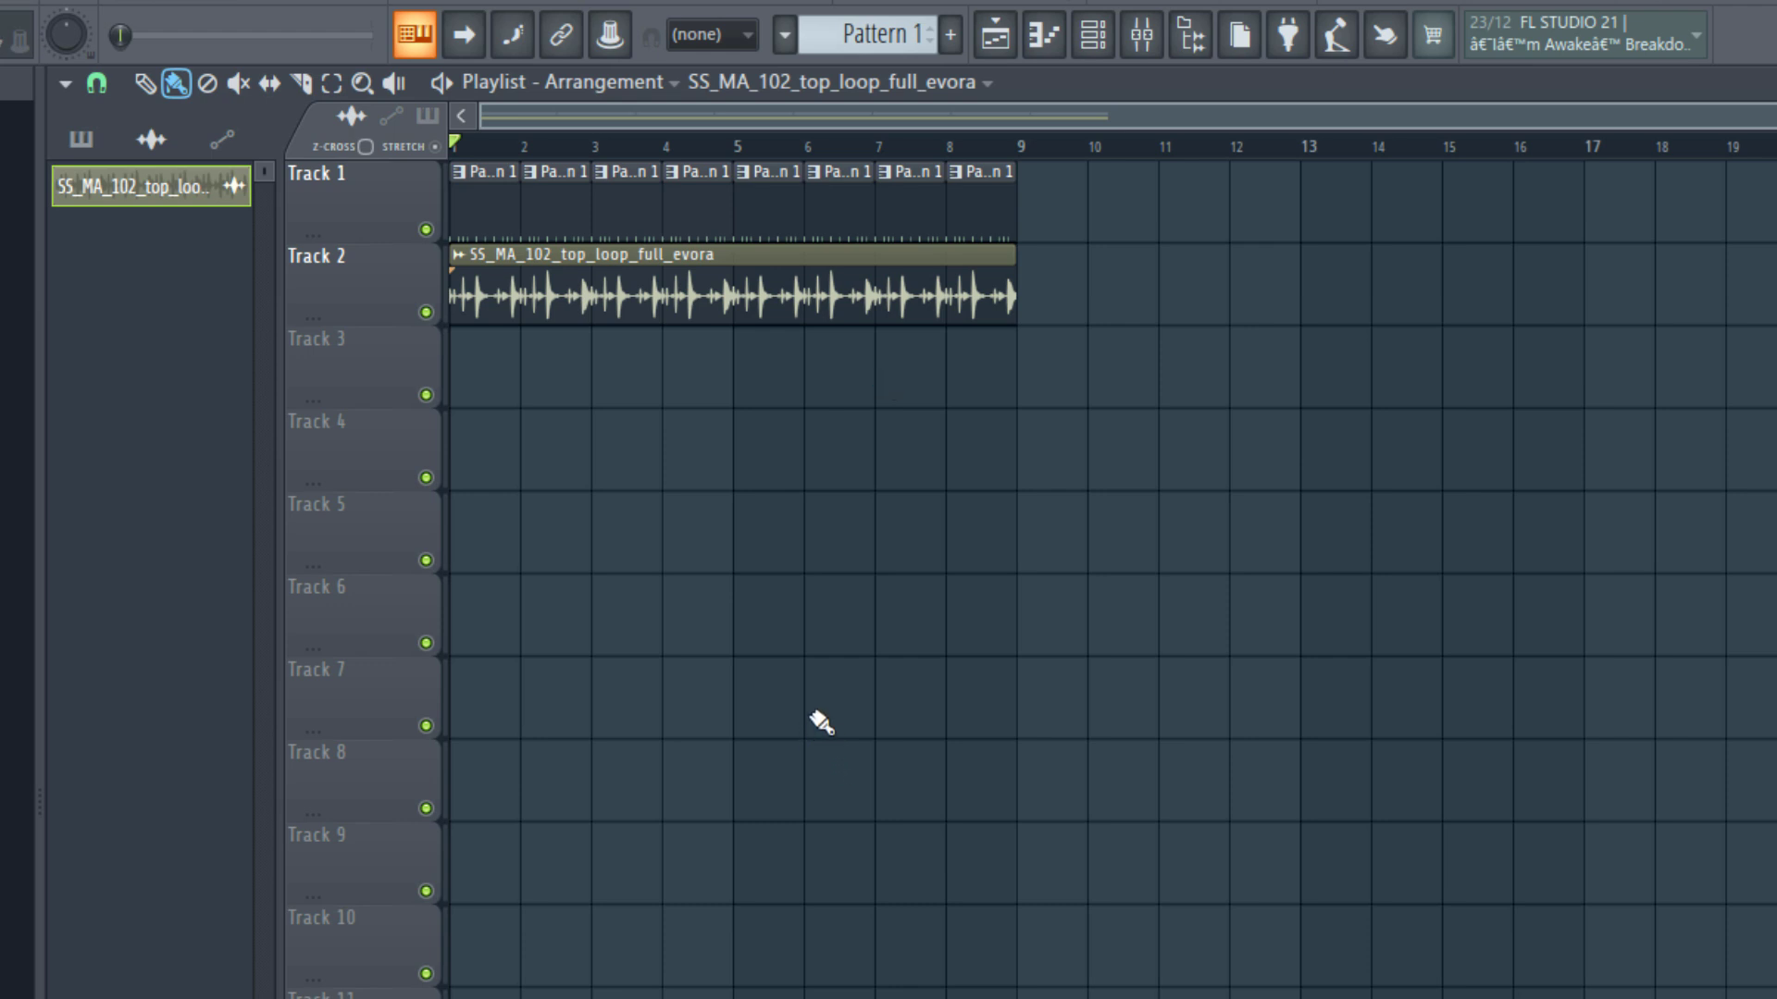
Place a Pattern 2 clip at bar 1 of Track 3 and mute Track 1.
{"action": "key", "text": "space"}
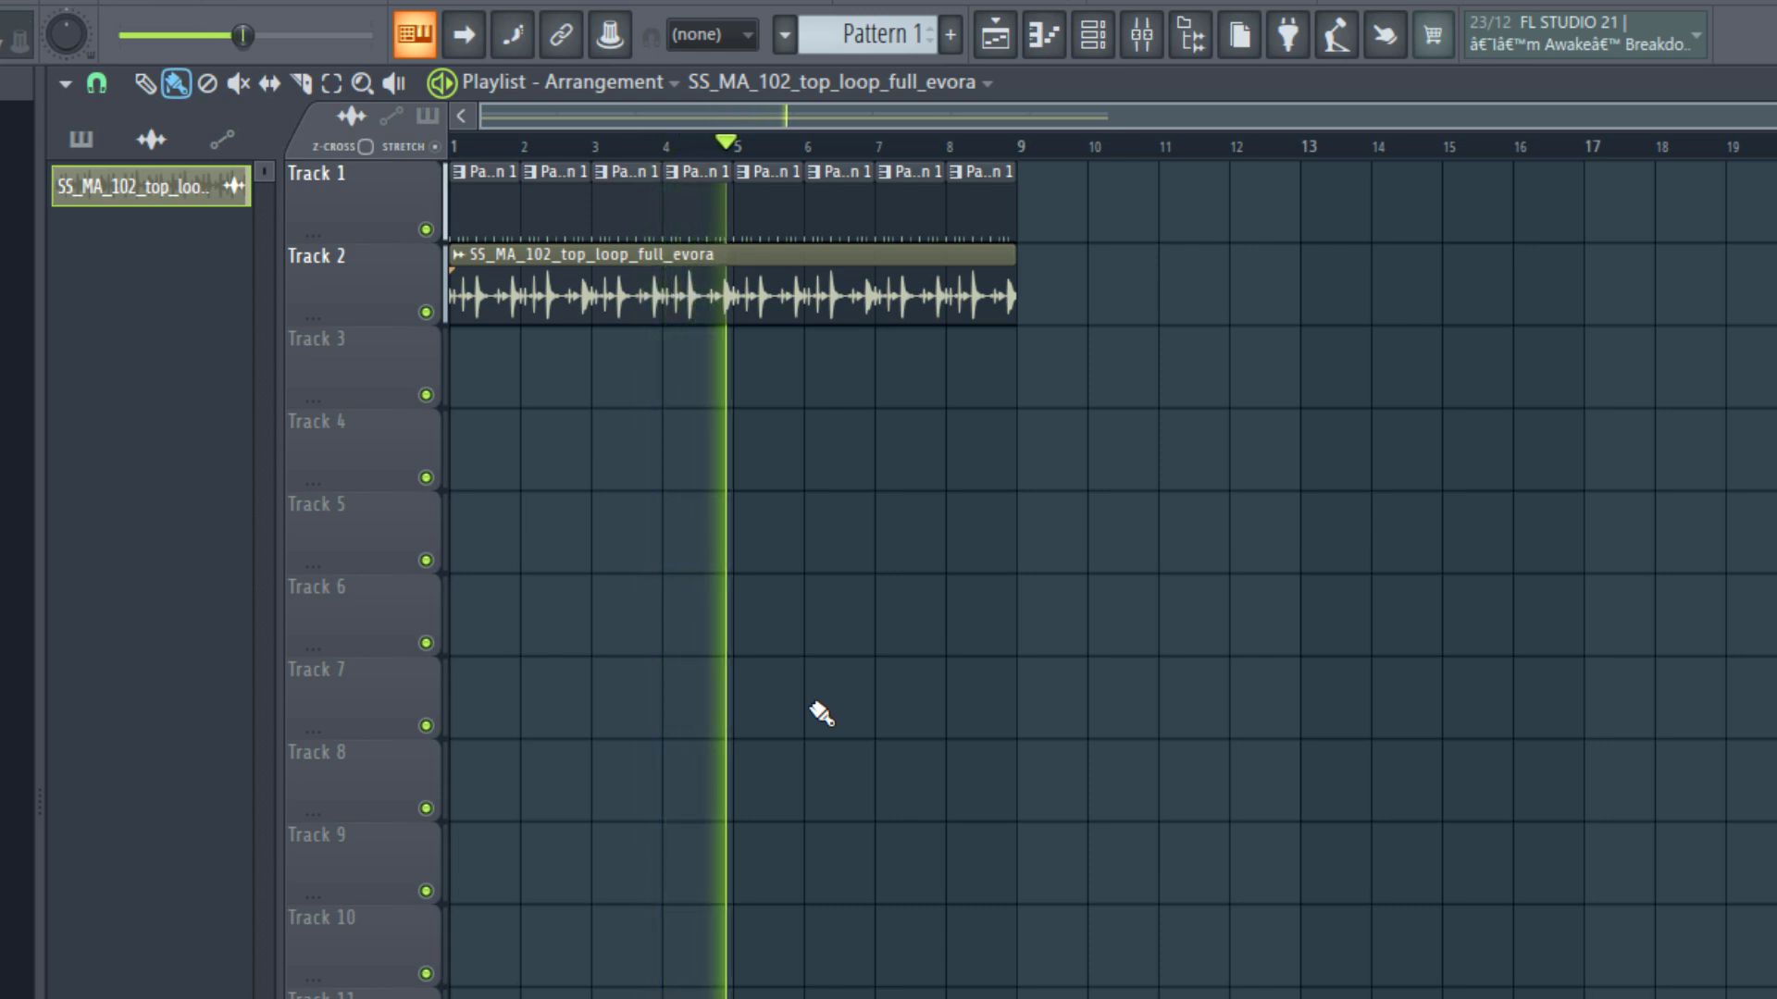
{"action": "key", "text": "space"}
{"action": "left_click", "coordinate": [81, 139]}
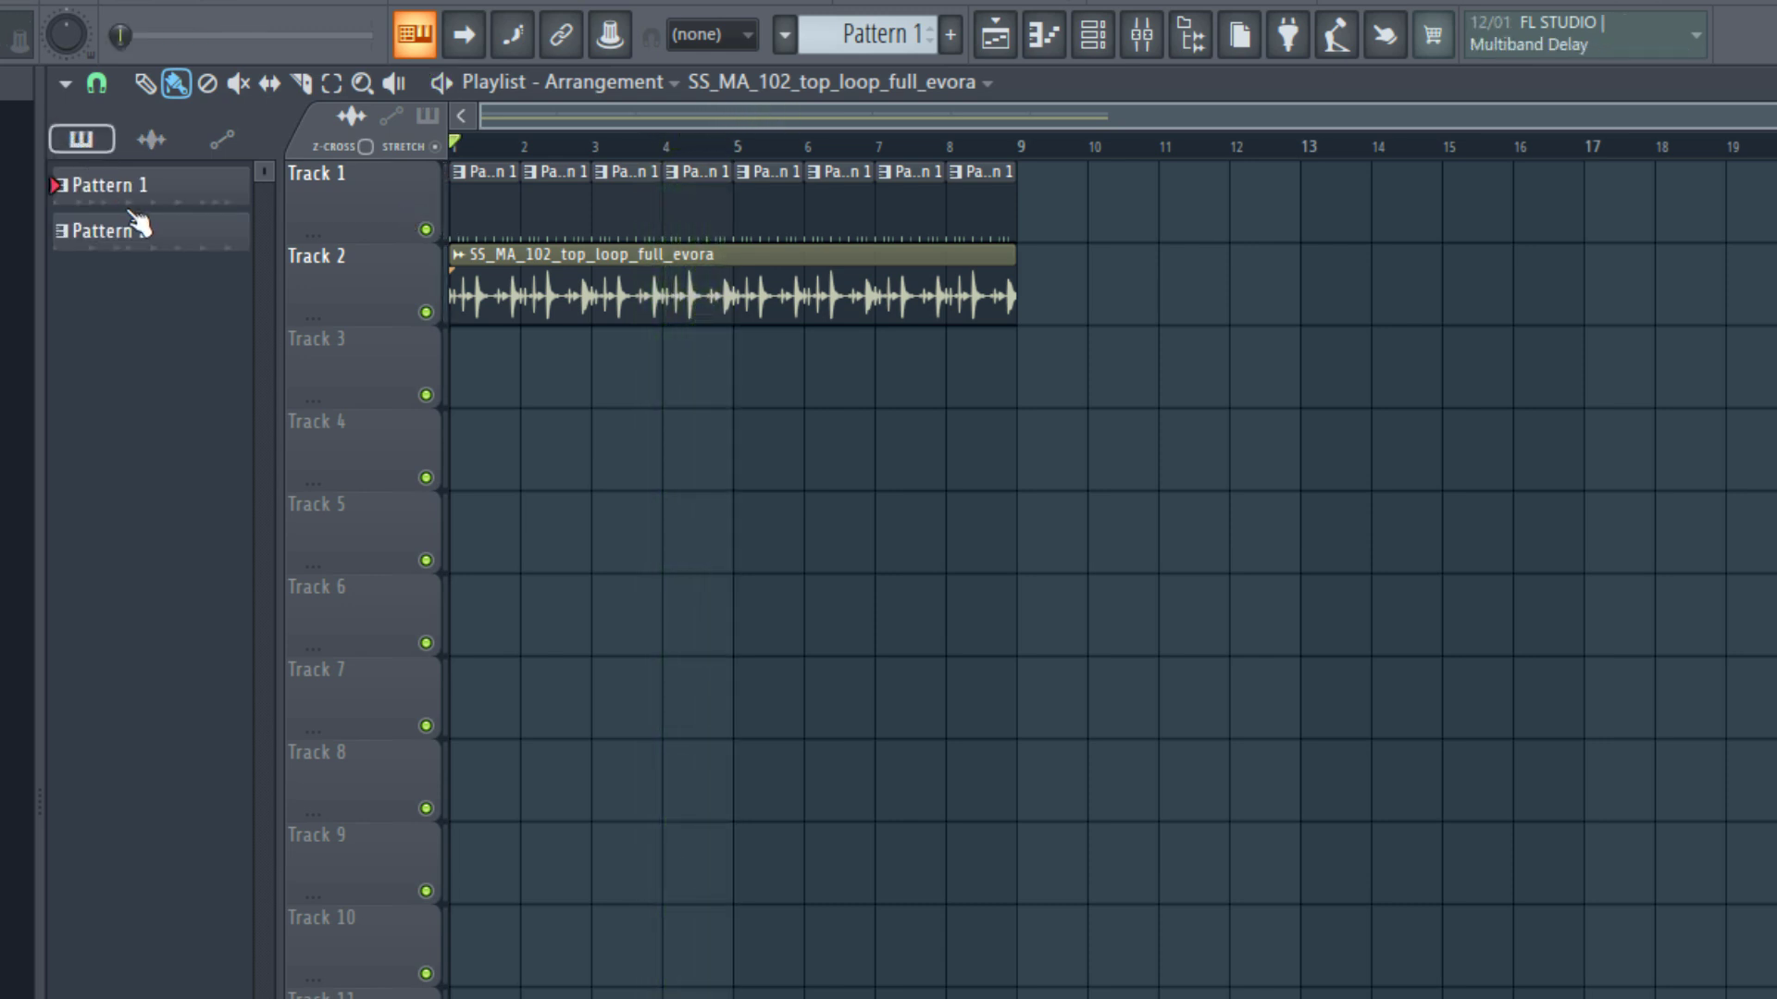
{"action": "left_click_drag", "start_coordinate": [126, 243], "coordinate": [456, 366]}
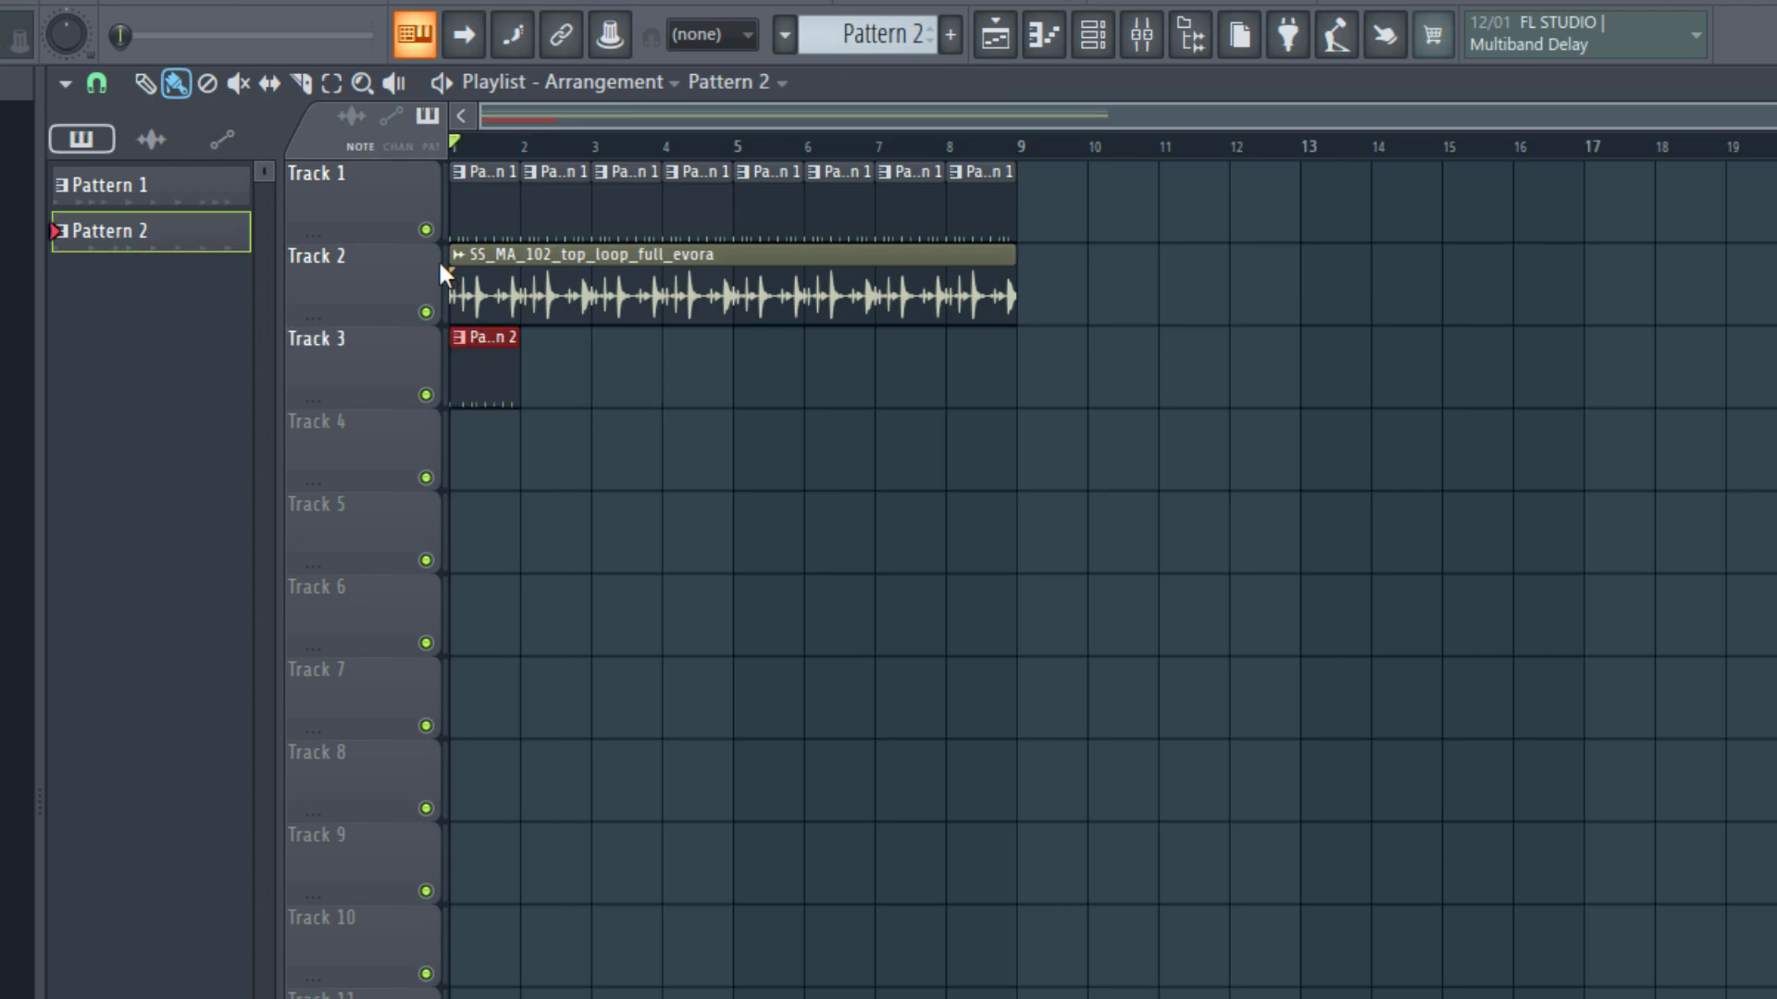
{"action": "left_click", "coordinate": [426, 229]}
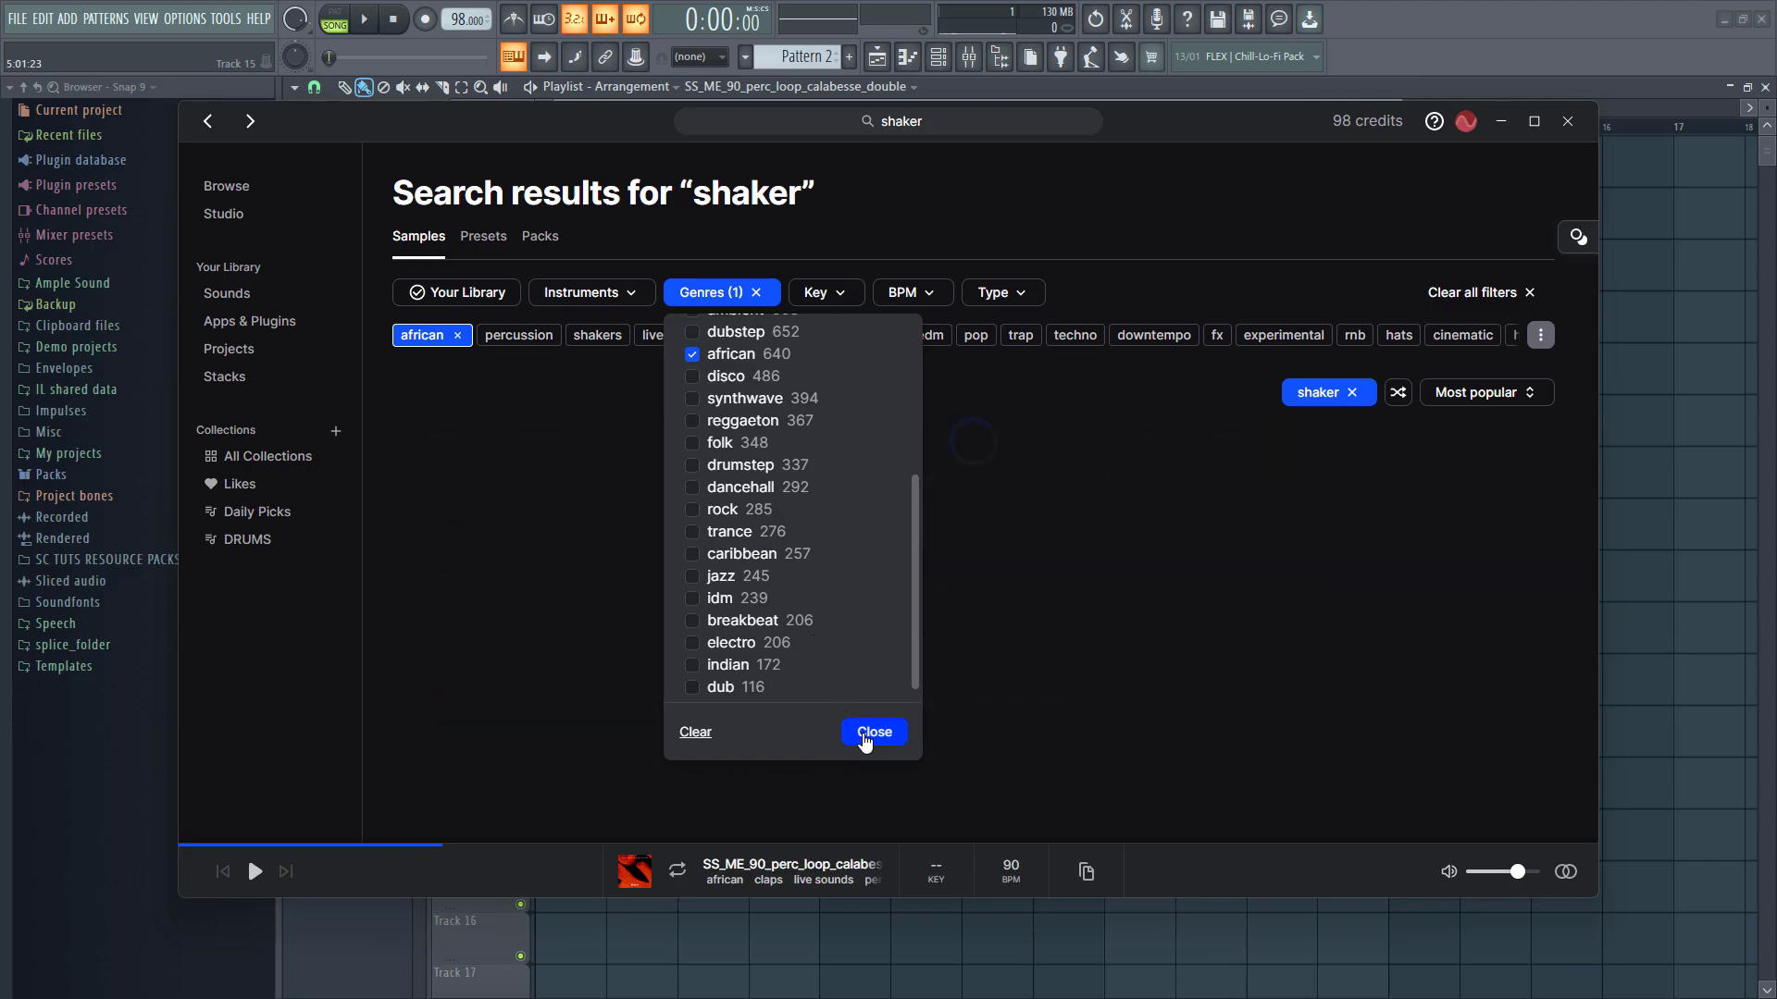
In Splice, filter the "shaker" search results to the african genre and loops only.
{"action": "left_click", "coordinate": [876, 734]}
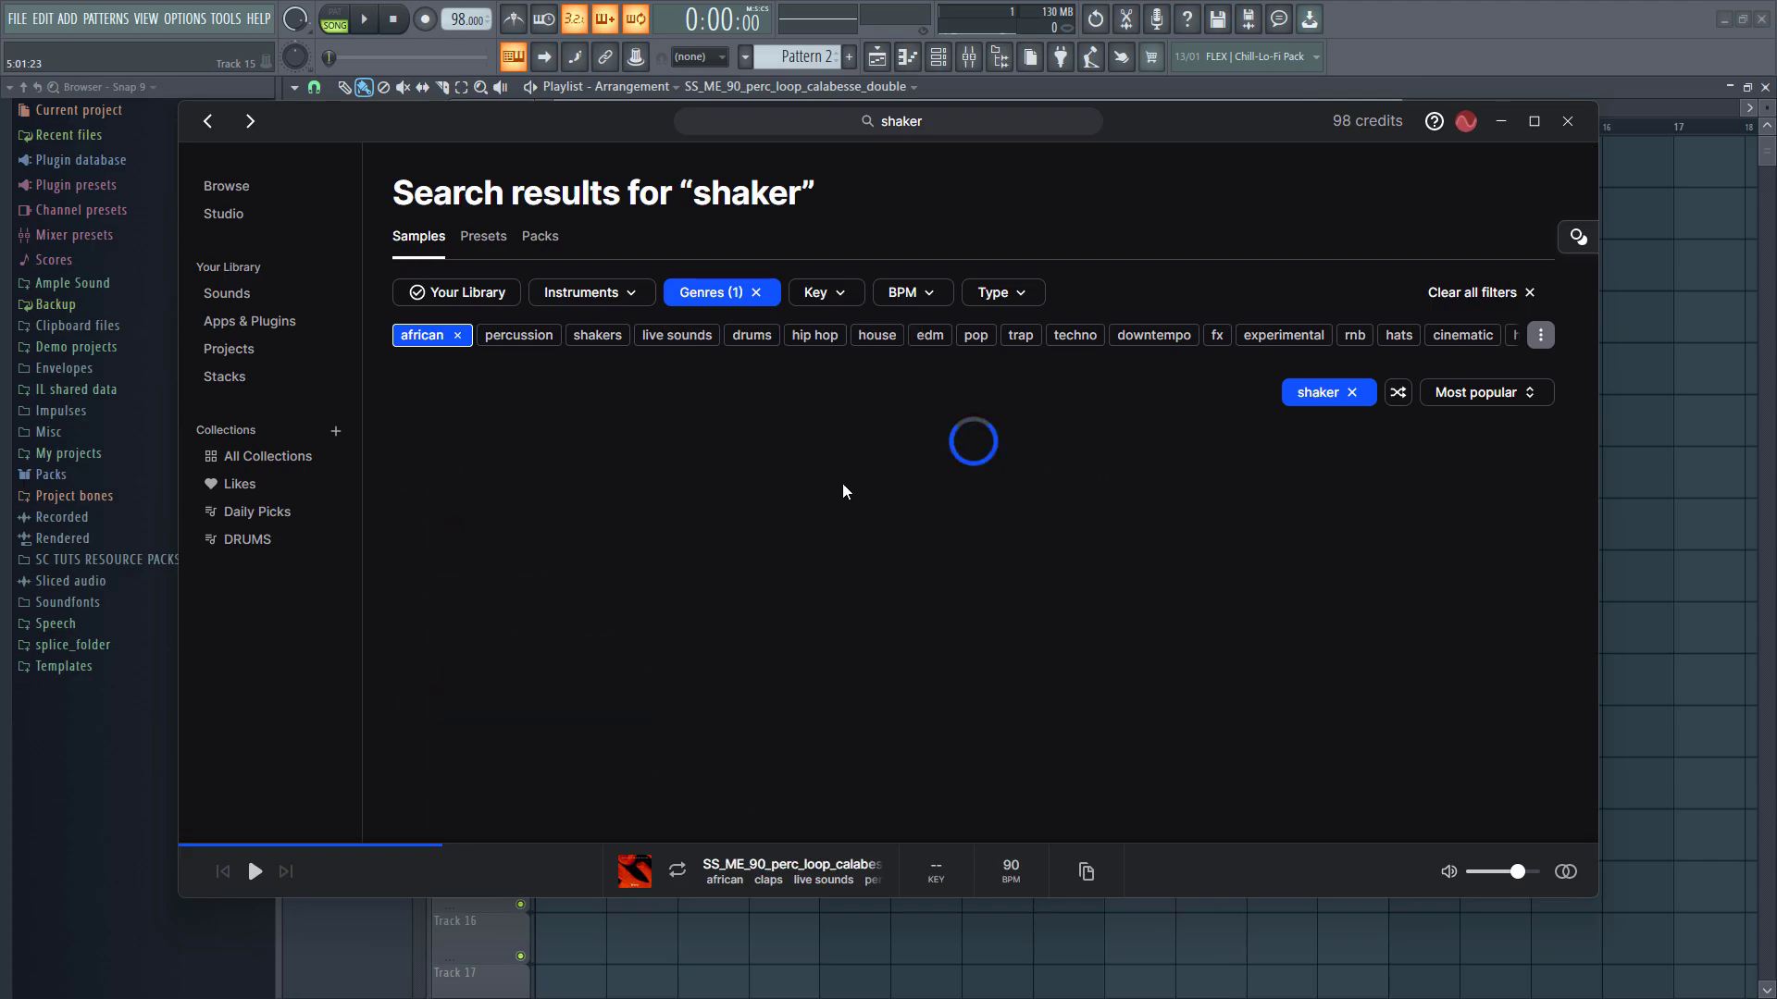
{"action": "left_click", "coordinate": [1016, 294]}
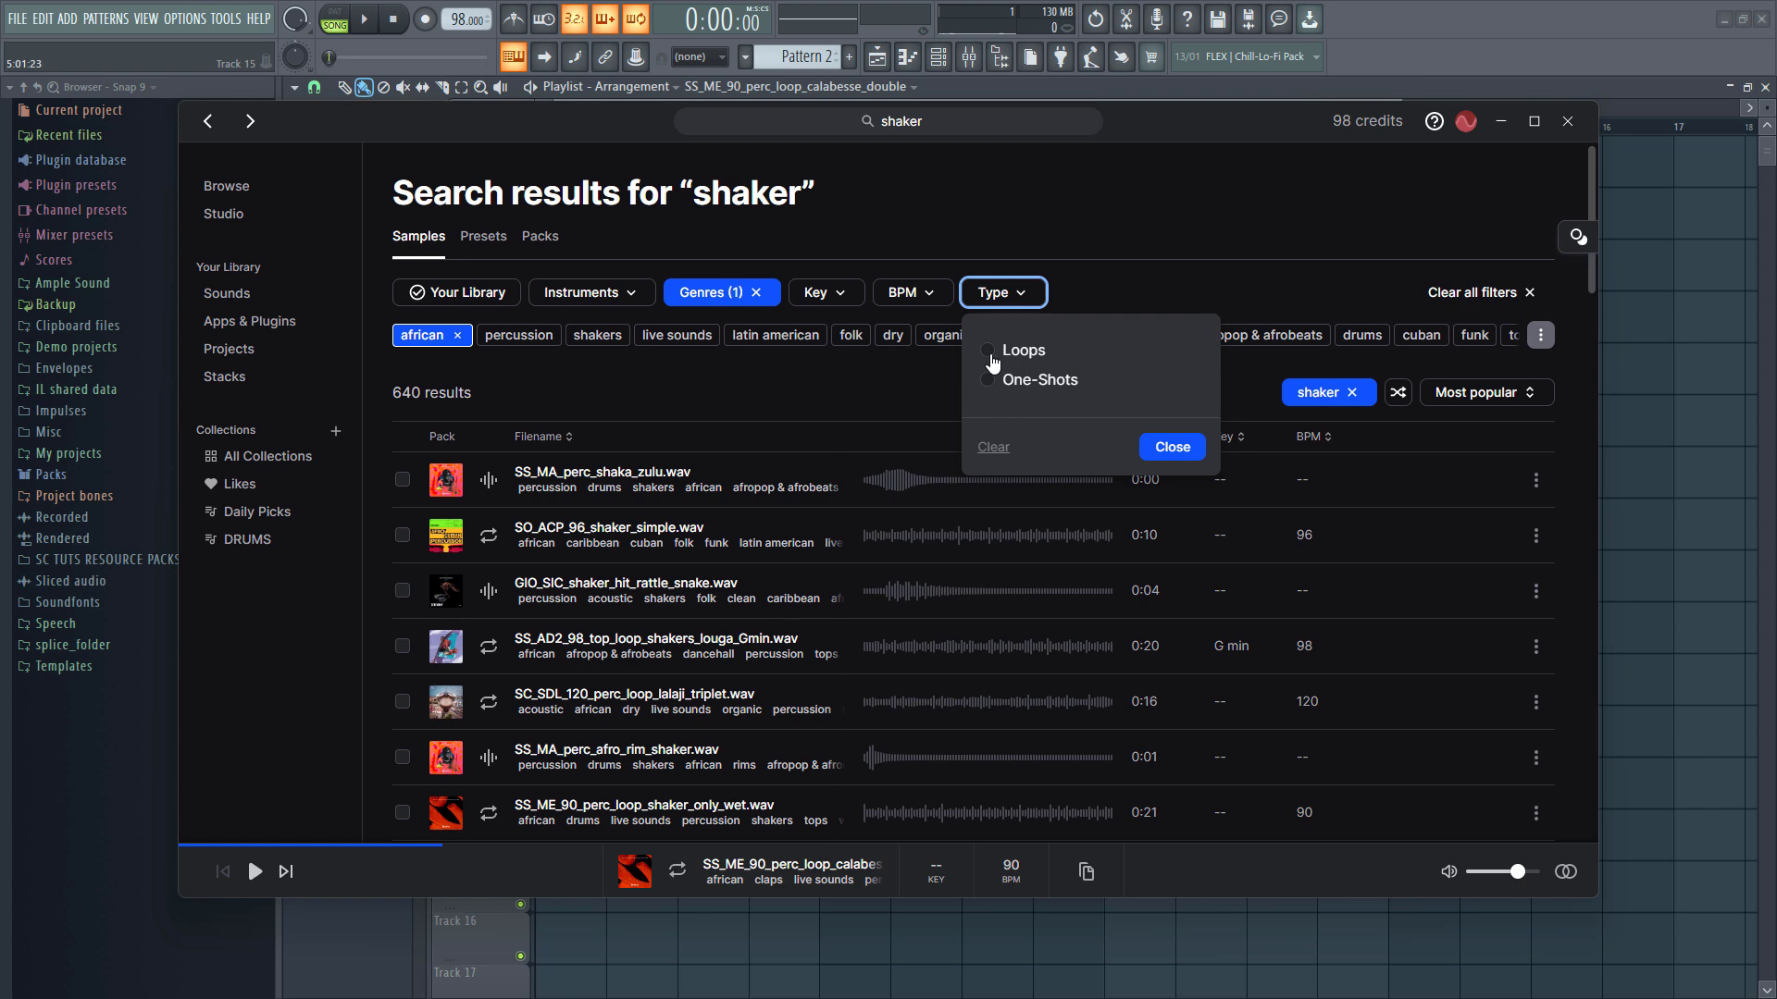
{"action": "left_click", "coordinate": [988, 351]}
{"action": "left_click", "coordinate": [1171, 447]}
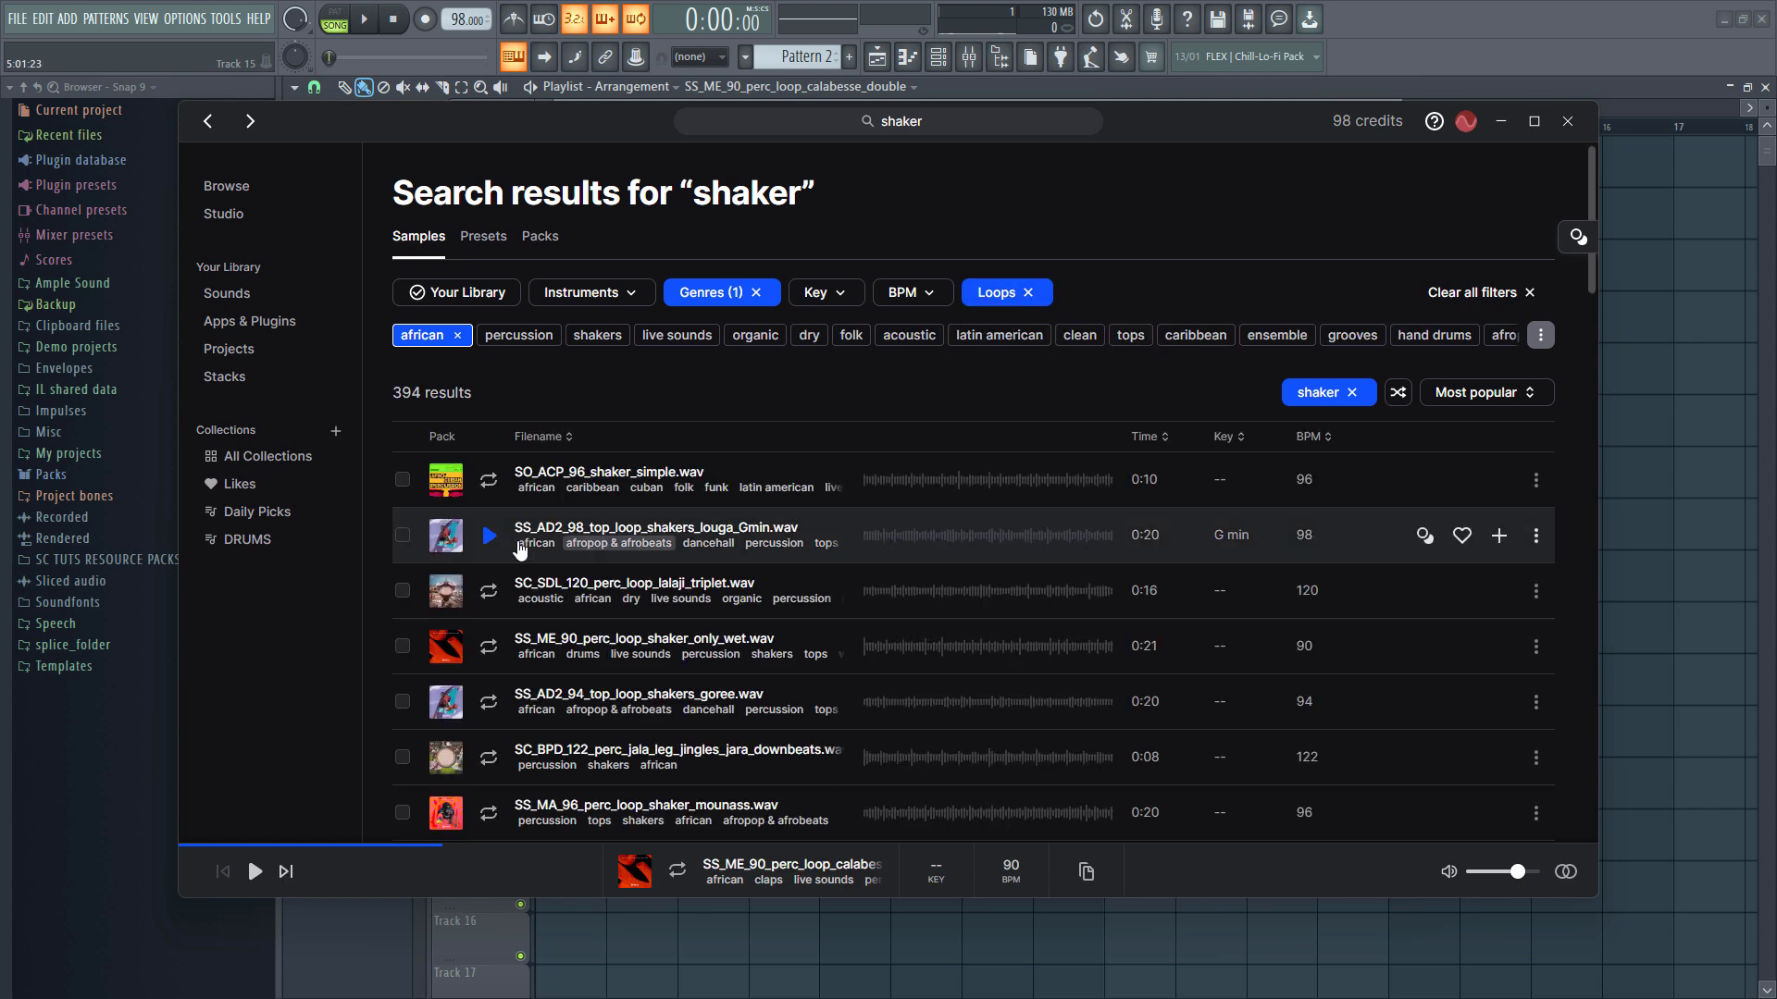
Audition the first two shaker loops and add SO_ACP_96_shaker_simple.wav to the library.
{"action": "left_click", "coordinate": [488, 481]}
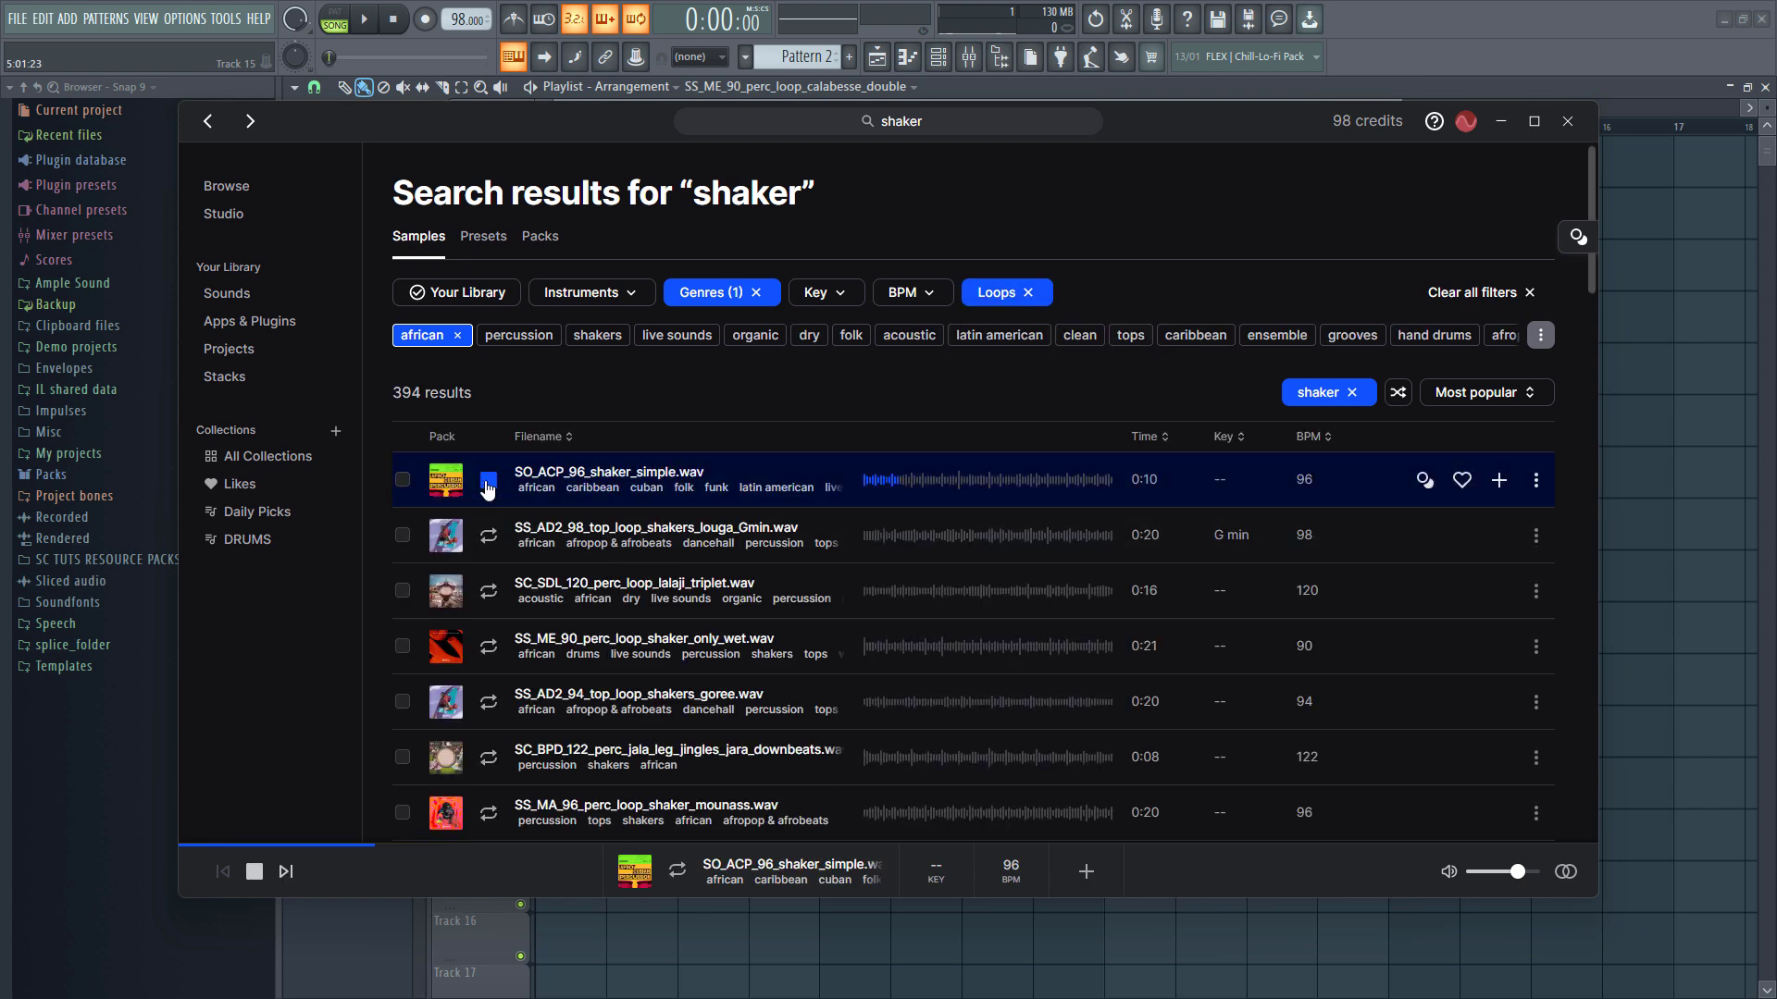
{"action": "left_click", "coordinate": [488, 481]}
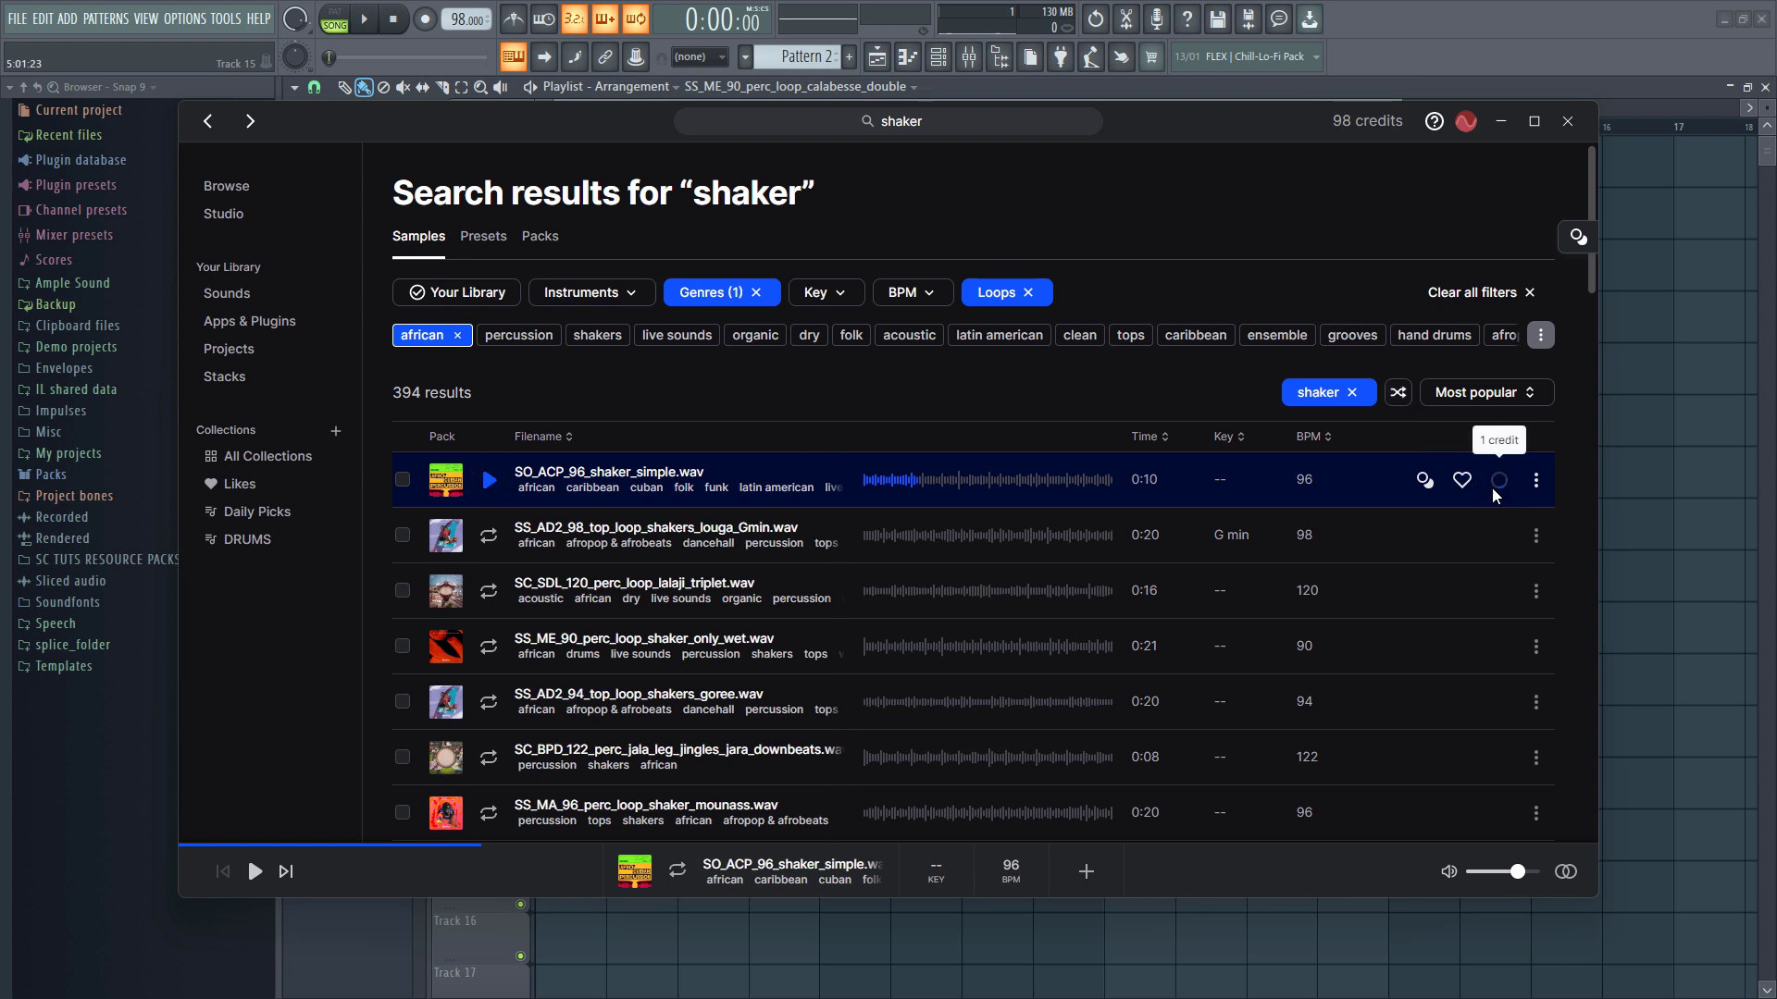
{"action": "left_click", "coordinate": [491, 535]}
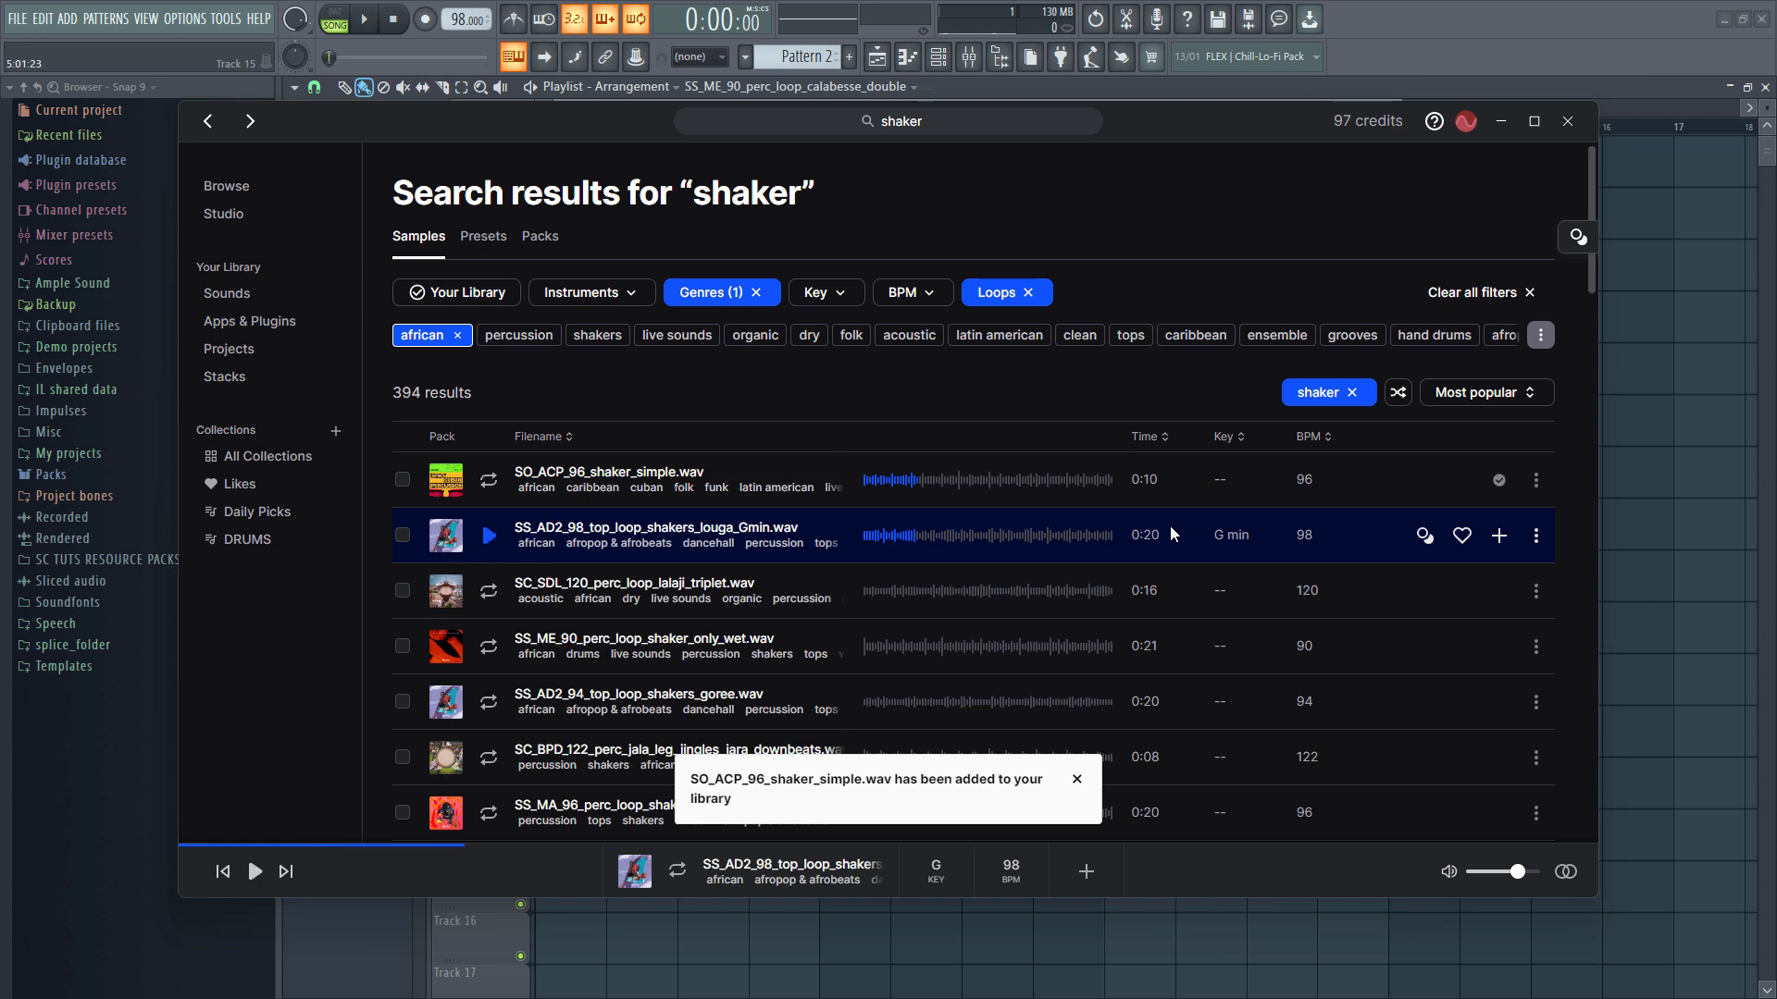
Place SO_ACP_96_shaker_simple at bar 1 of Track 4 in the FL Studio Playlist and time-stretch it to 4 bars in Stretch mode.
{"action": "left_click_drag", "start_coordinate": [1118, 502], "coordinate": [563, 301]}
{"action": "double_click", "coordinate": [657, 309]}
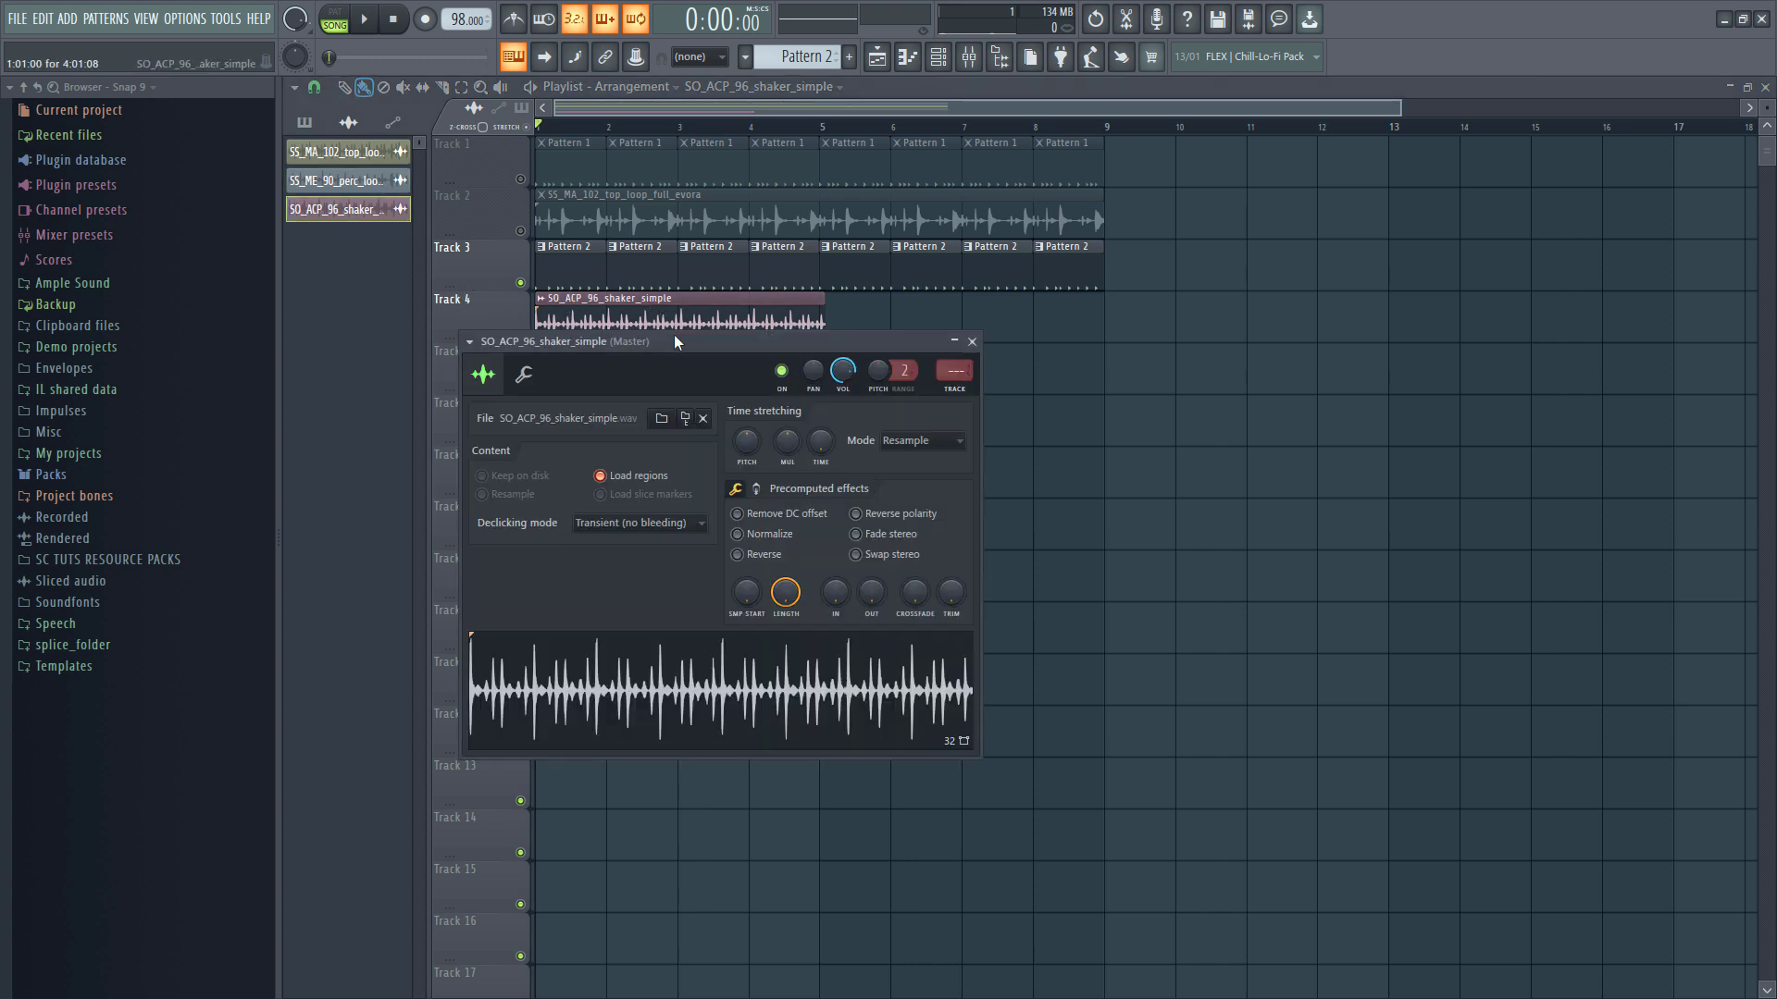
{"action": "right_click", "coordinate": [1333, 509]}
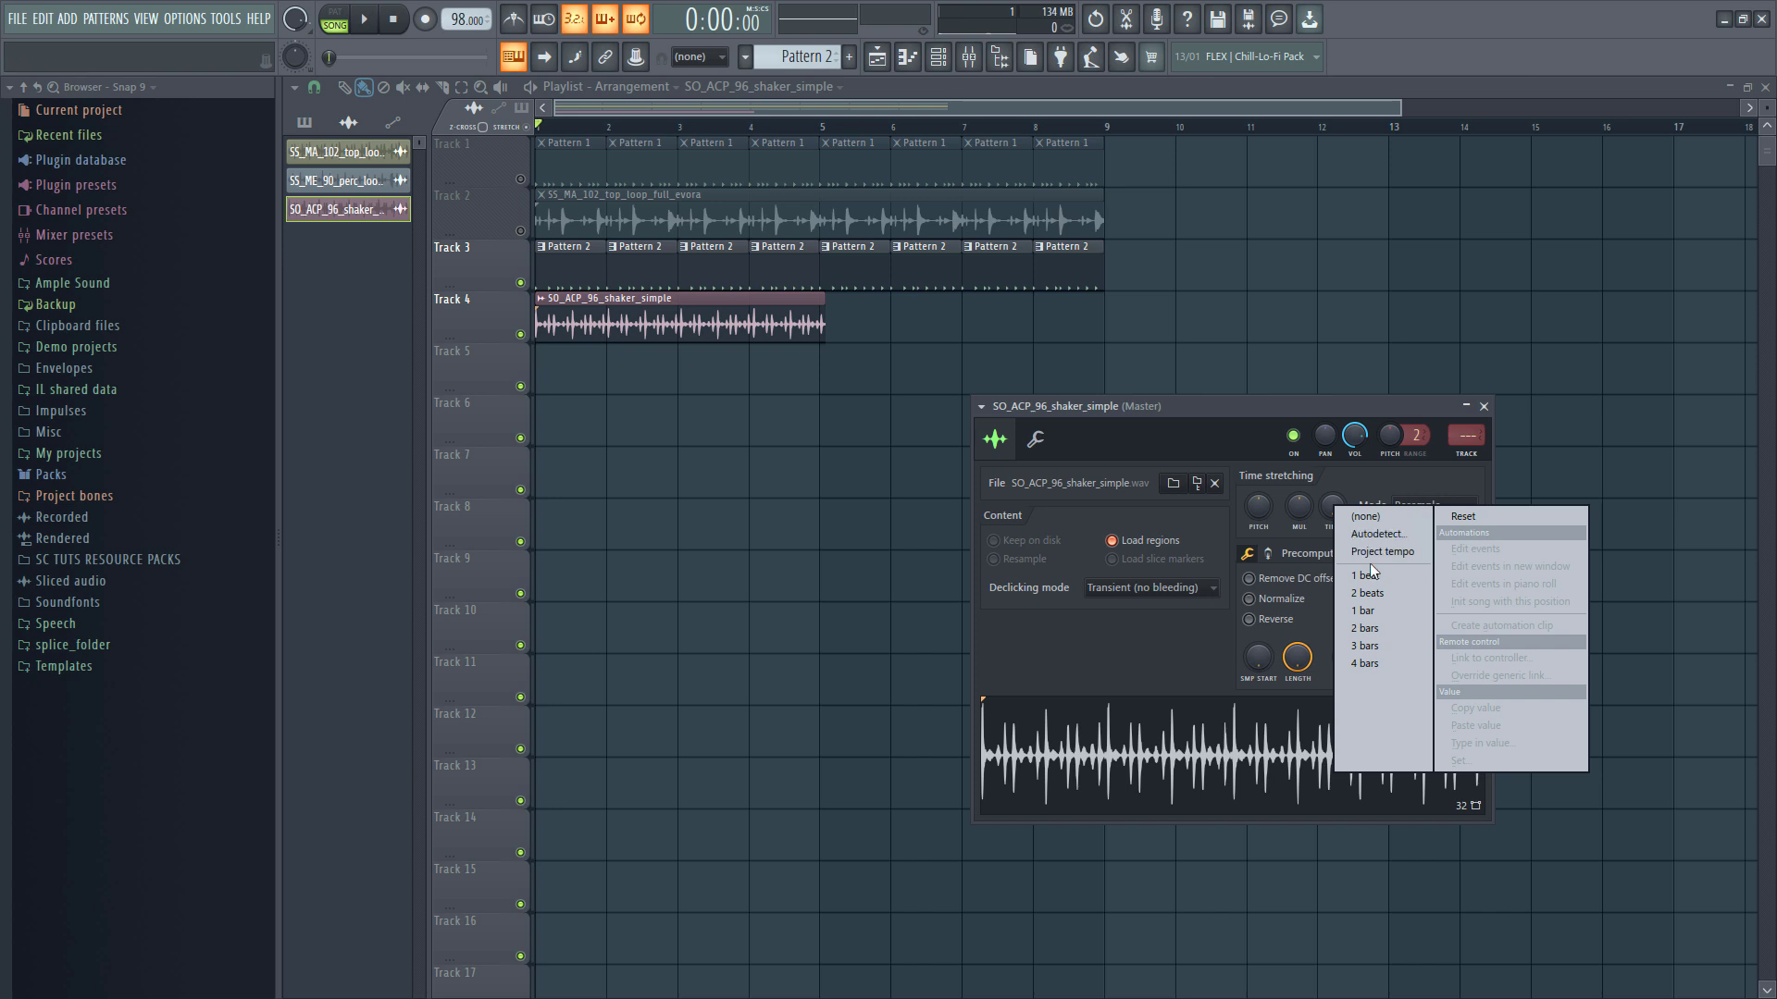
{"action": "left_click", "coordinate": [808, 364]}
{"action": "scroll", "coordinate": [761, 321], "scroll_direction": "up", "scroll_amount": 3, "text": "ctrl"}
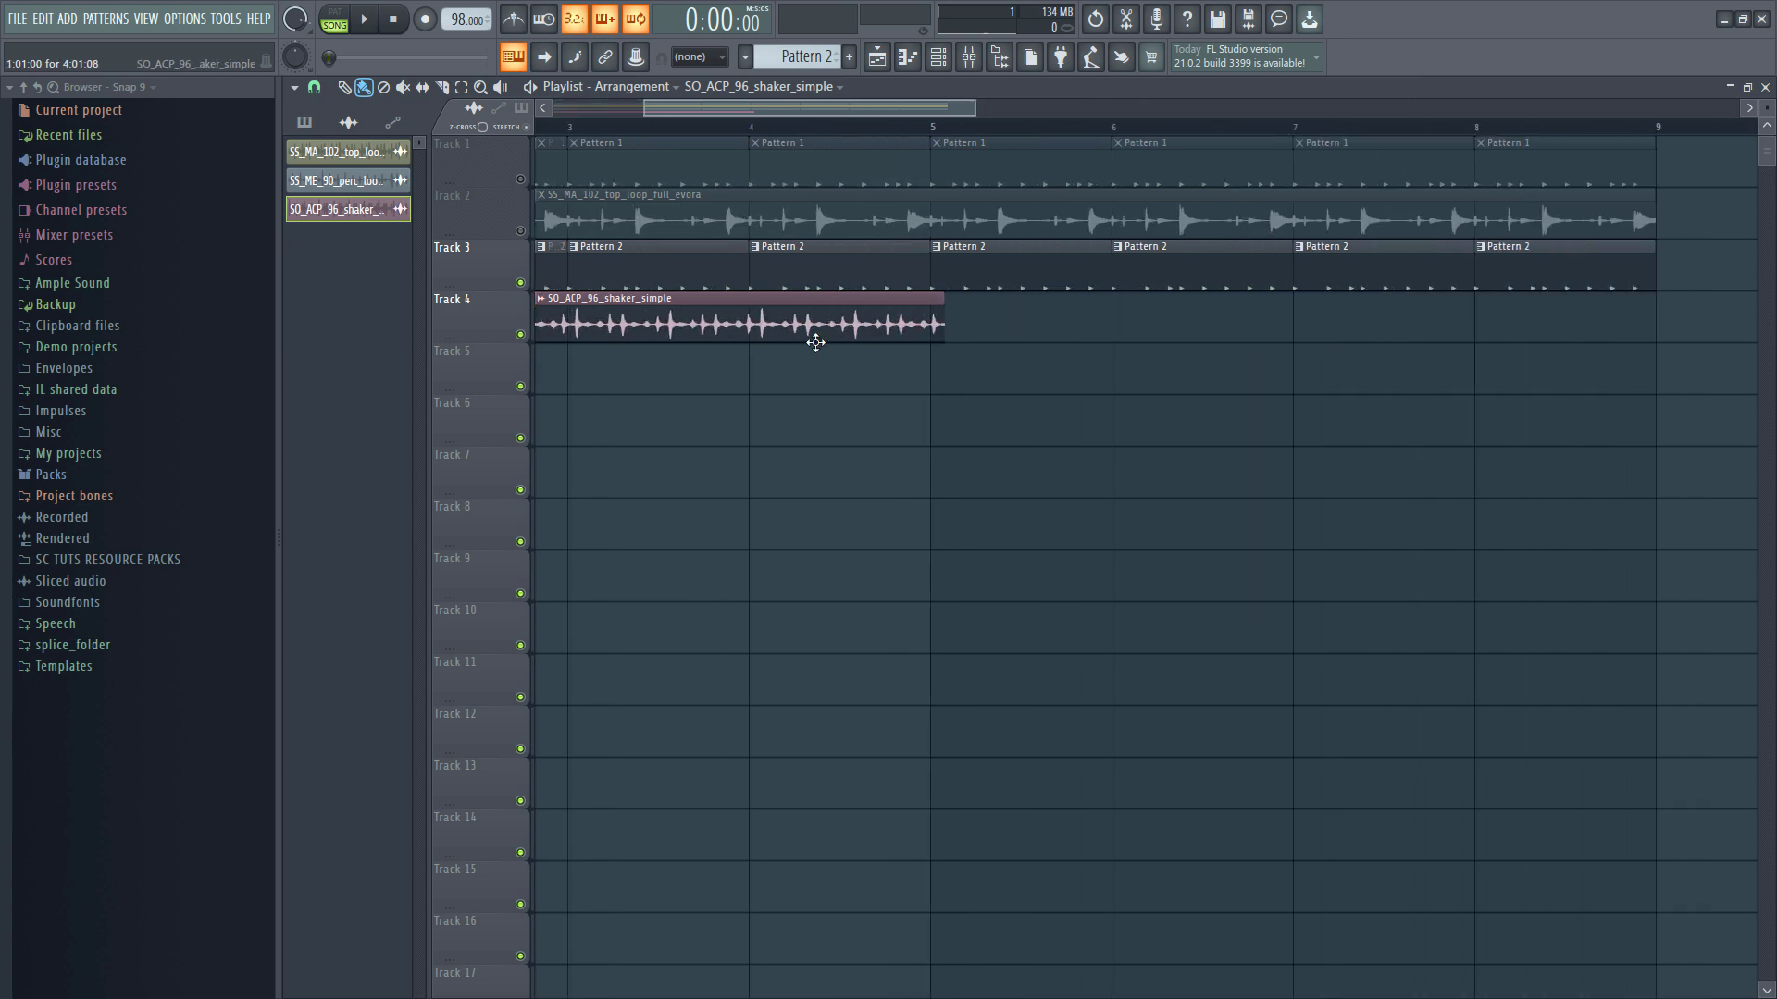
{"action": "double_click", "coordinate": [884, 333]}
{"action": "right_click", "coordinate": [1306, 515]}
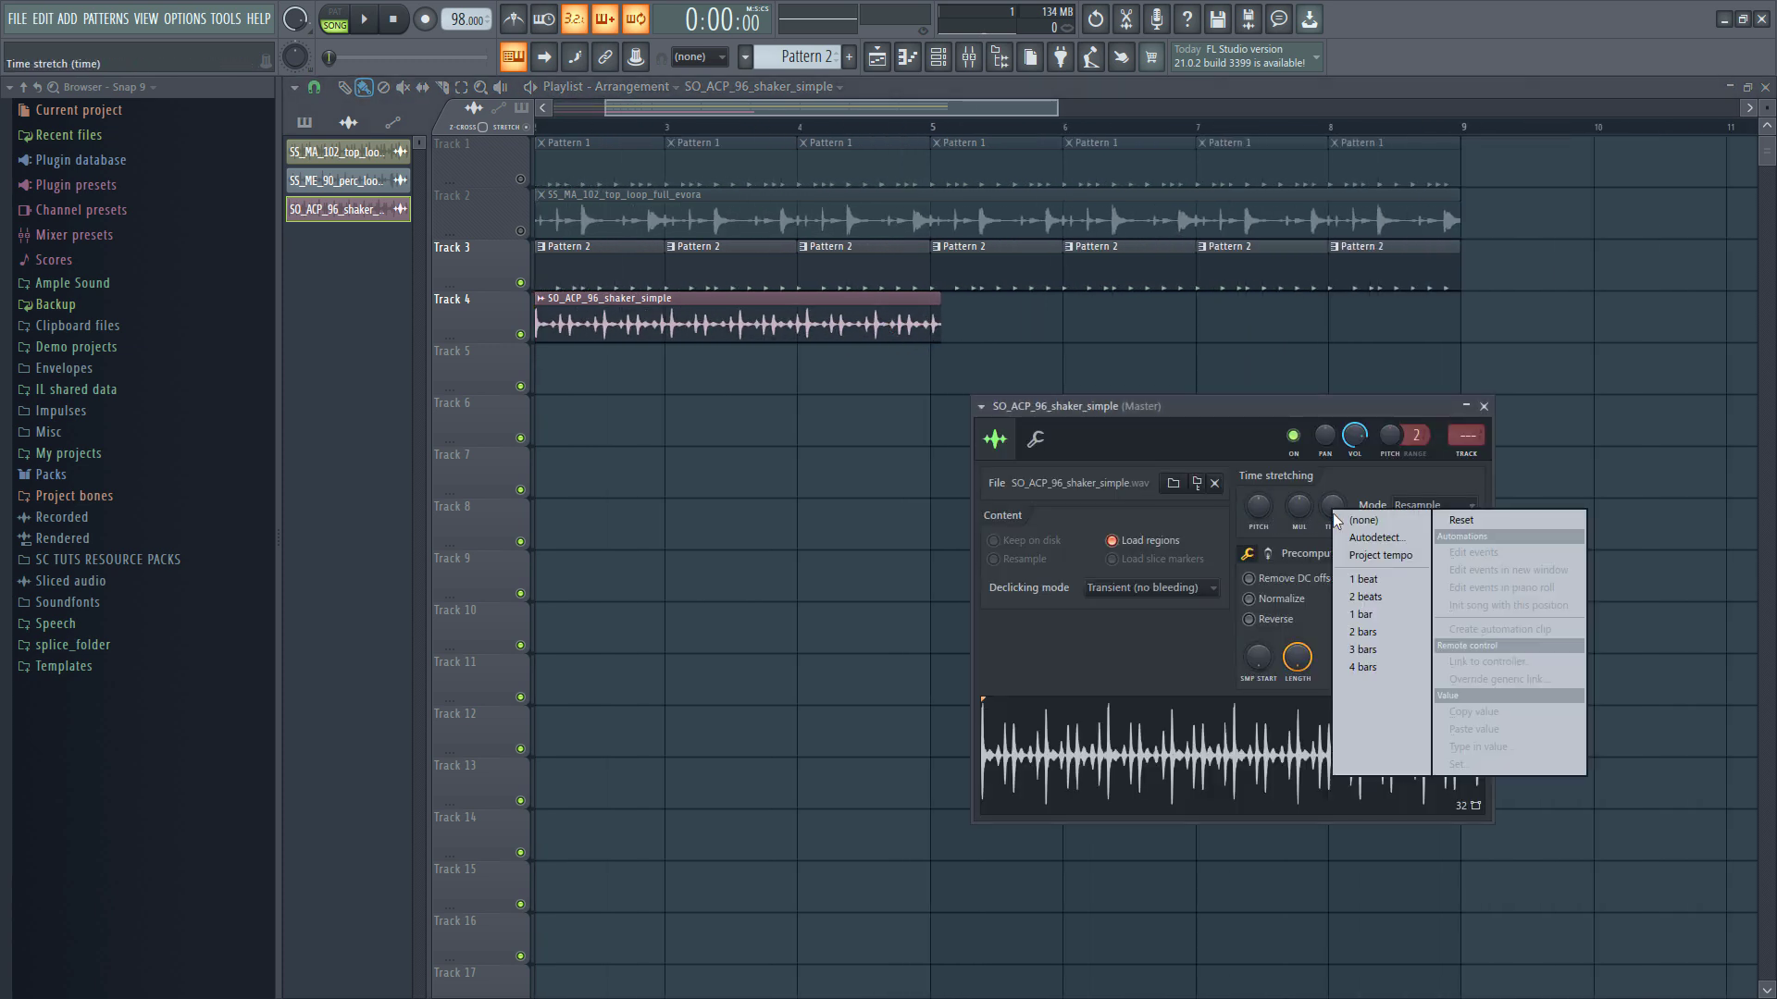
{"action": "left_click", "coordinate": [1369, 678]}
{"action": "left_click", "coordinate": [1425, 506]}
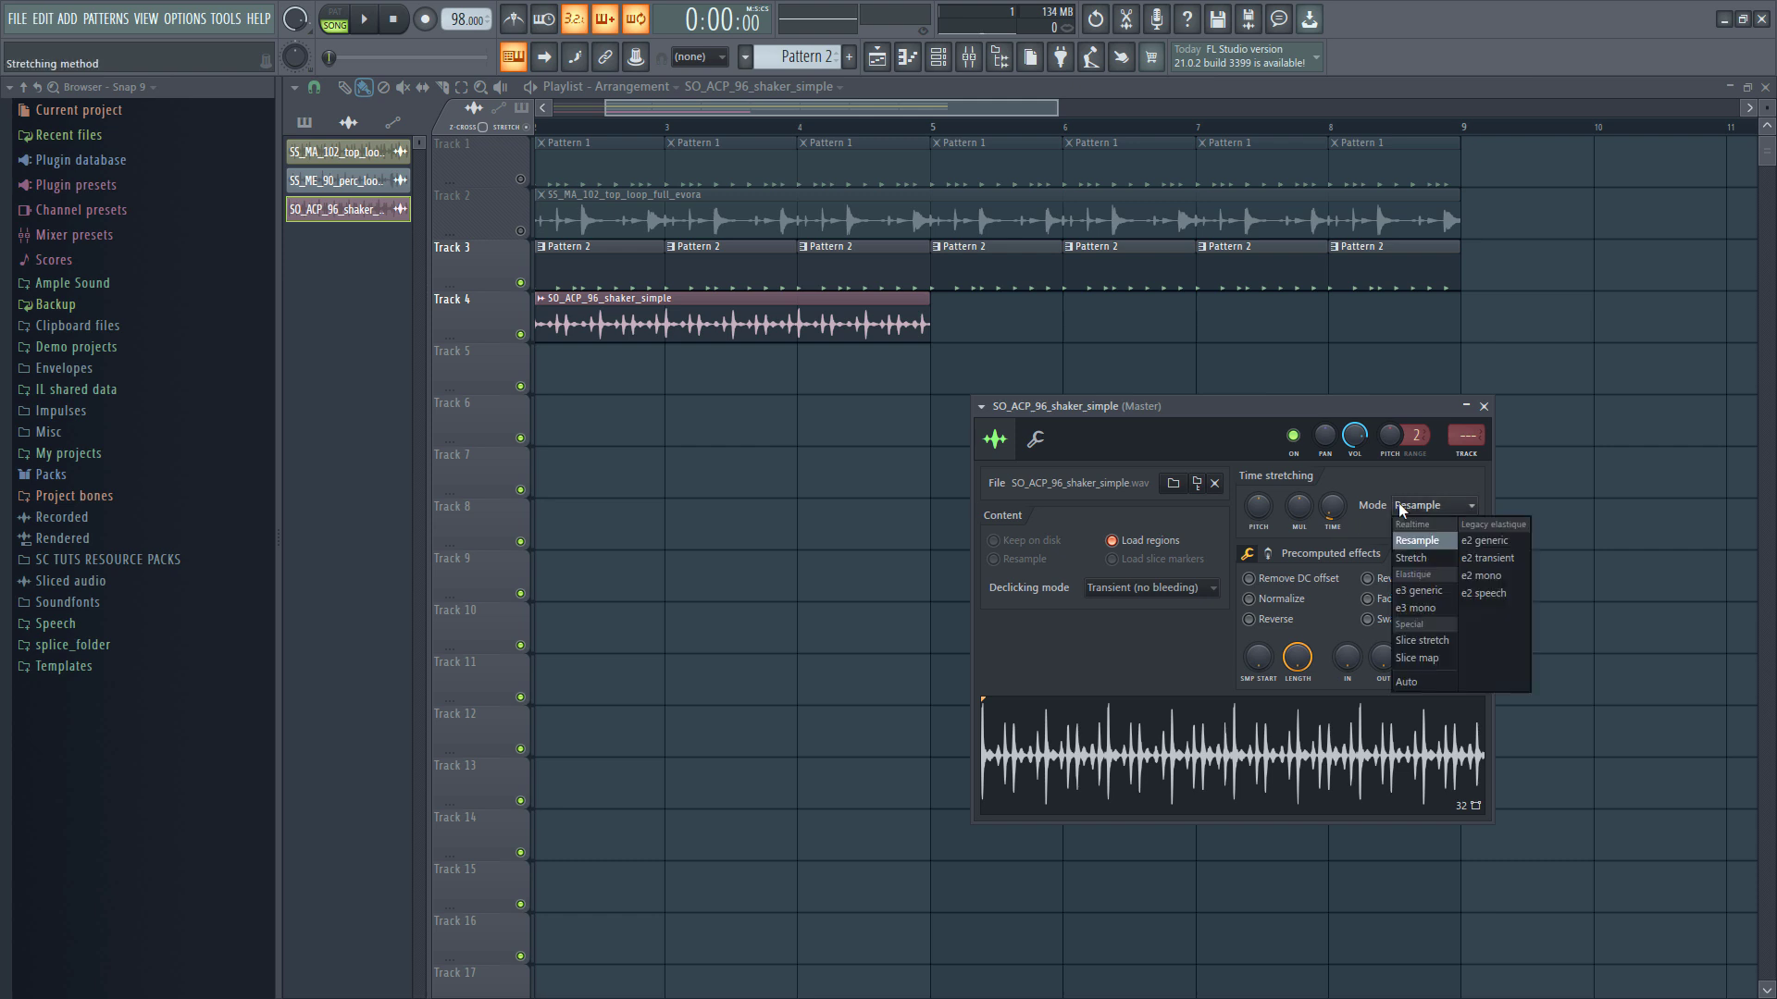
{"action": "left_click", "coordinate": [1407, 559]}
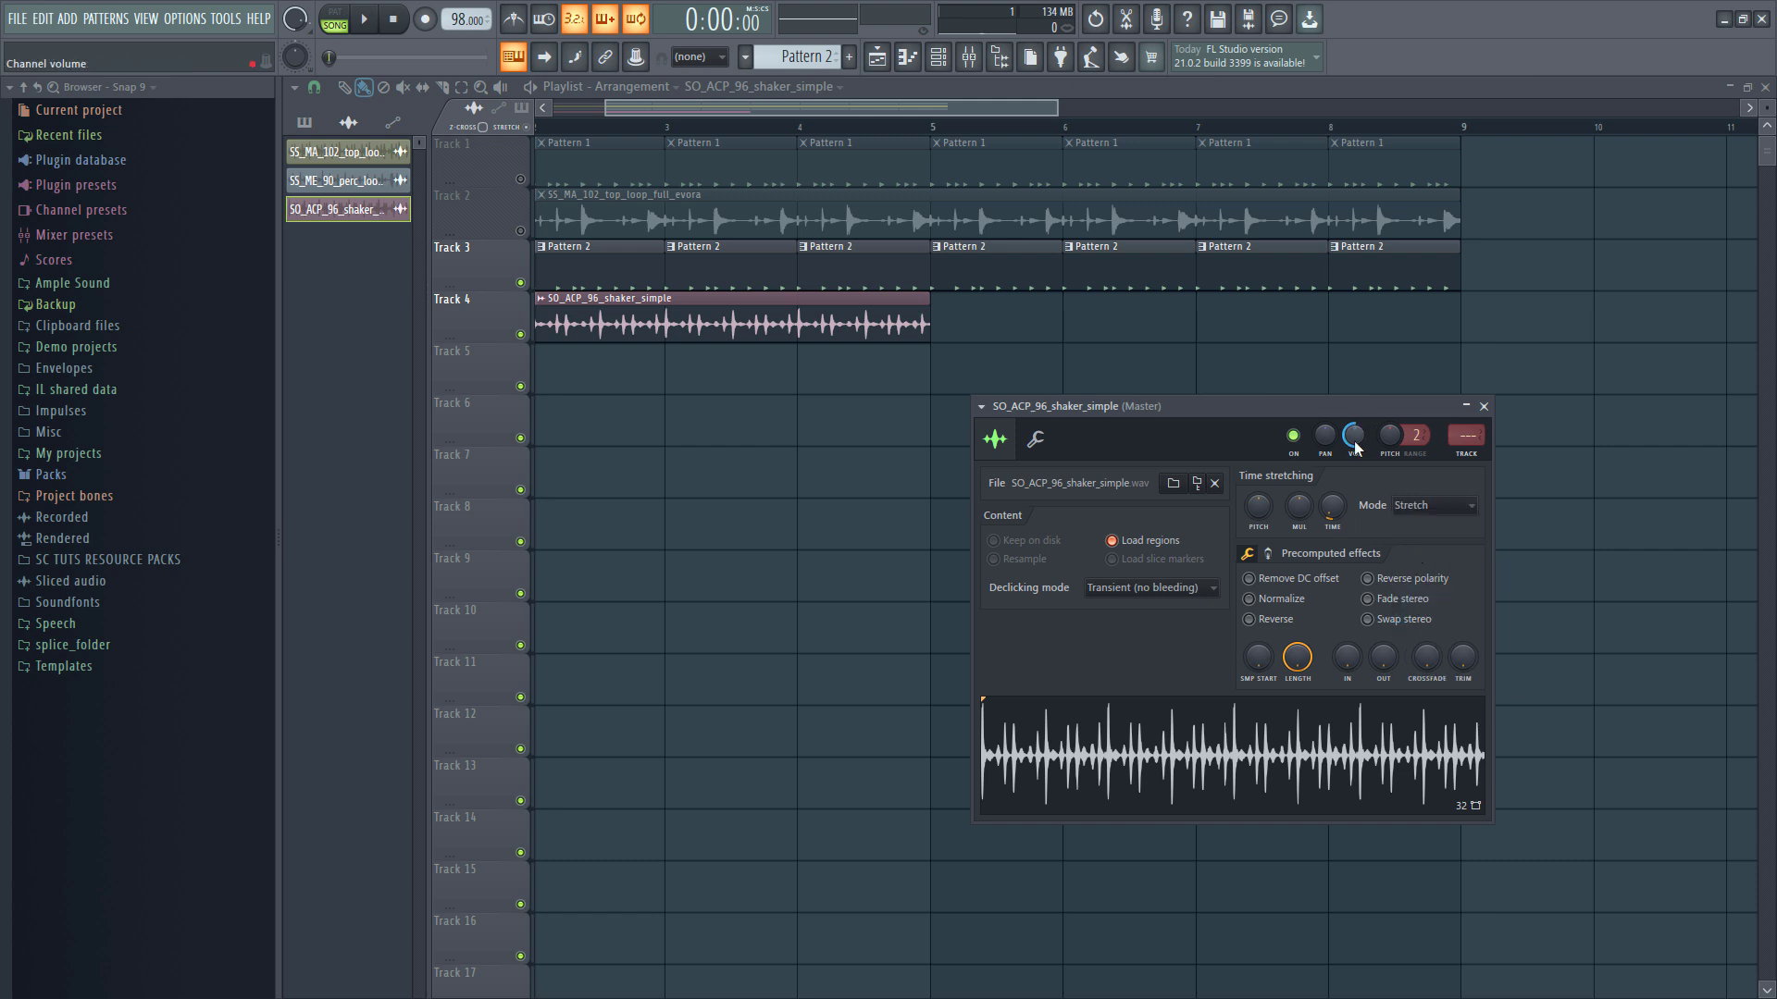
Play the arrangement and duplicate the SO_ACP_96_shaker_simple clip on Track 4 to fill bars 5 to 8.
{"action": "key", "text": "space"}
{"action": "scroll", "coordinate": [925, 319], "scroll_direction": "down", "scroll_amount": 3}
{"action": "left_click", "coordinate": [662, 283], "text": "ctrl"}
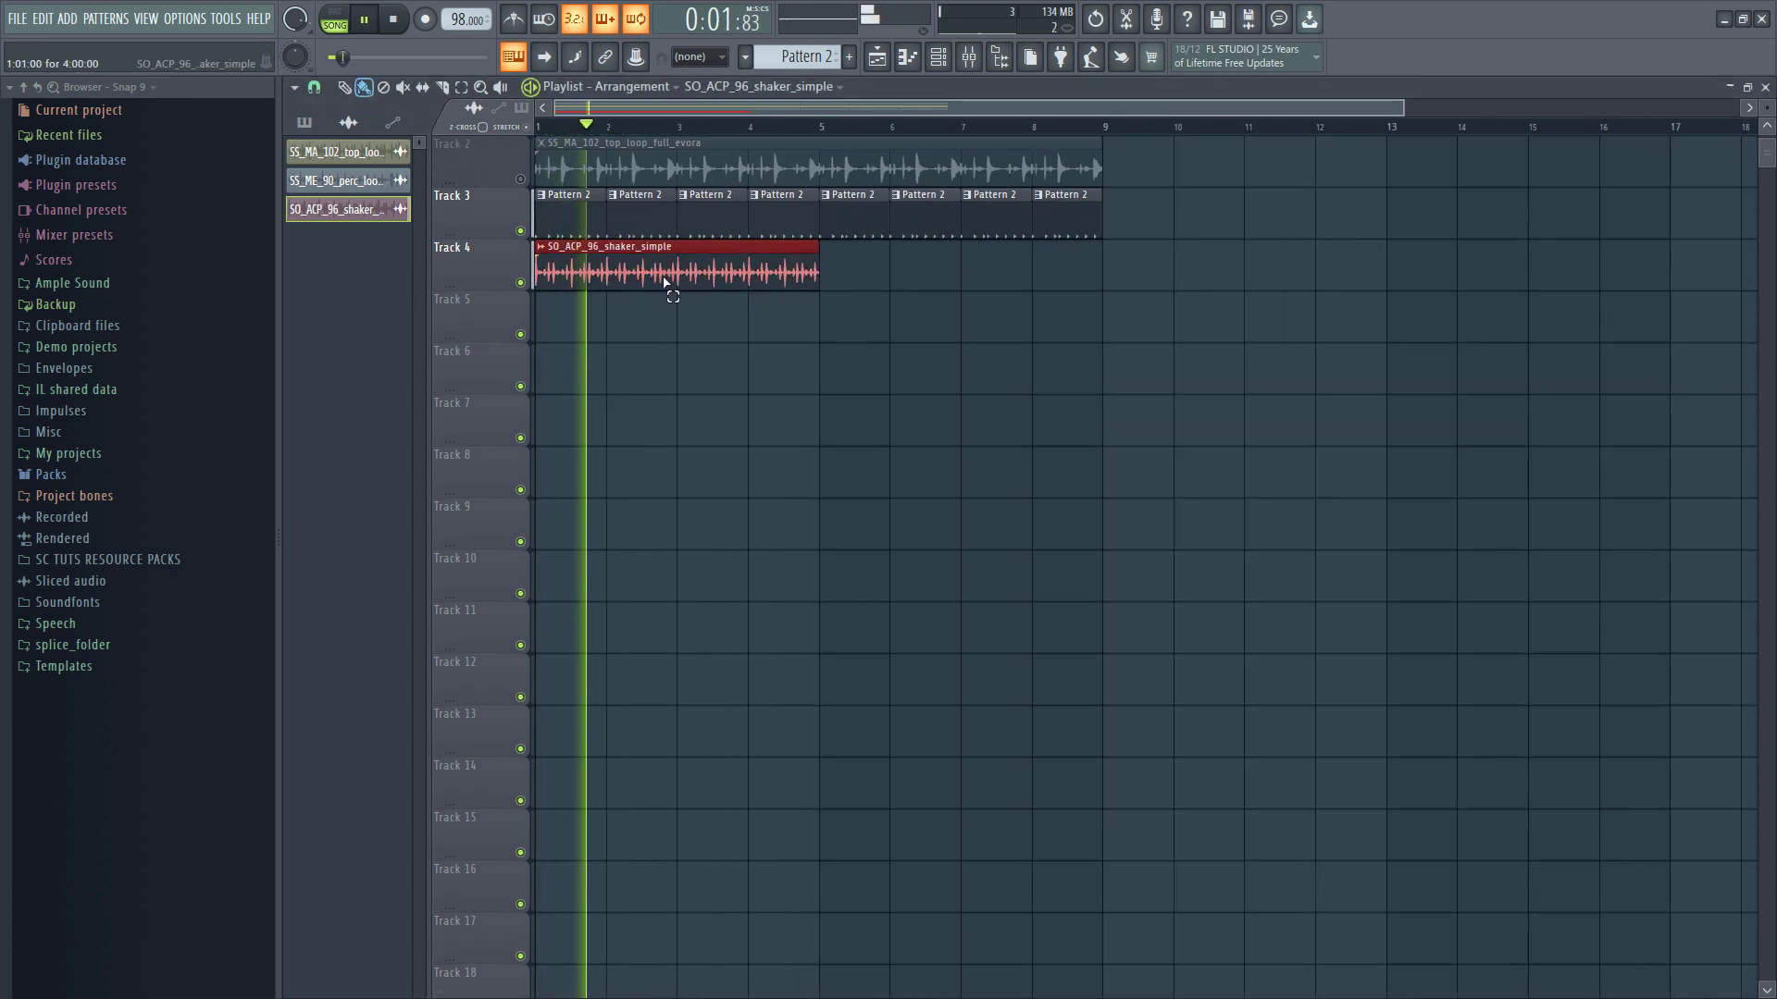
{"action": "double_click", "coordinate": [665, 282]}
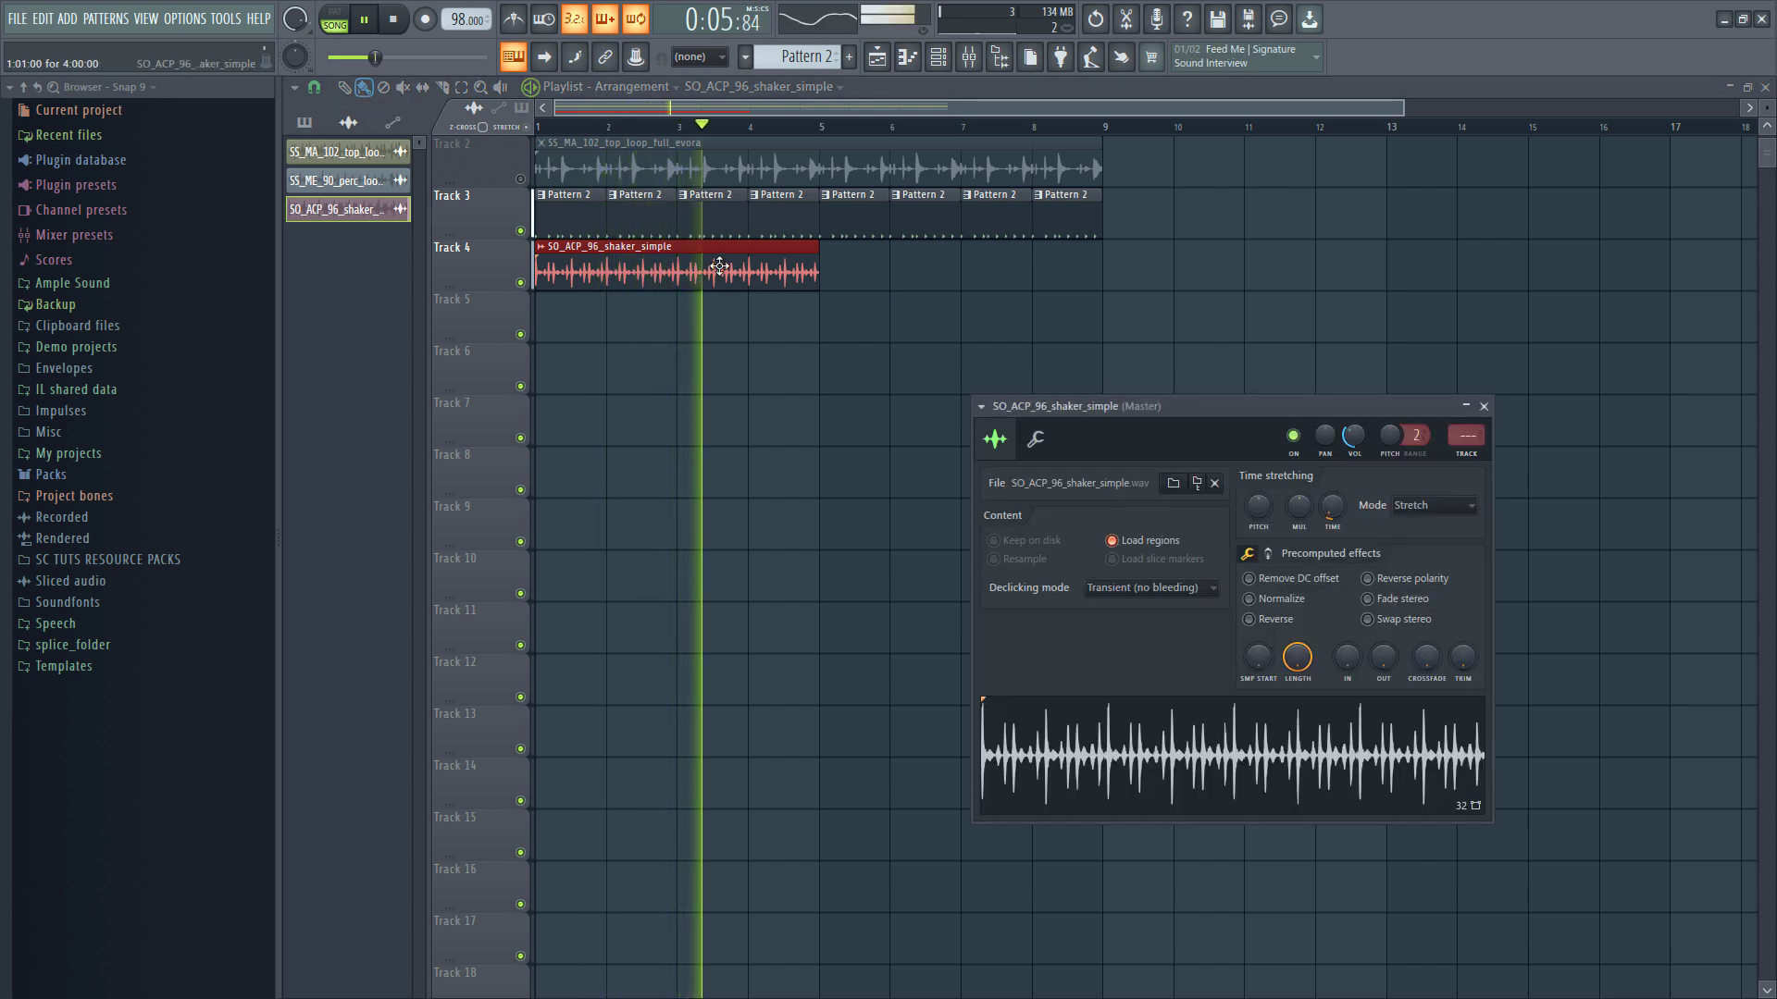
{"action": "left_click_drag", "start_coordinate": [705, 266], "coordinate": [968, 284], "text": "shift"}
{"action": "left_click", "coordinate": [920, 316], "text": "ctrl"}
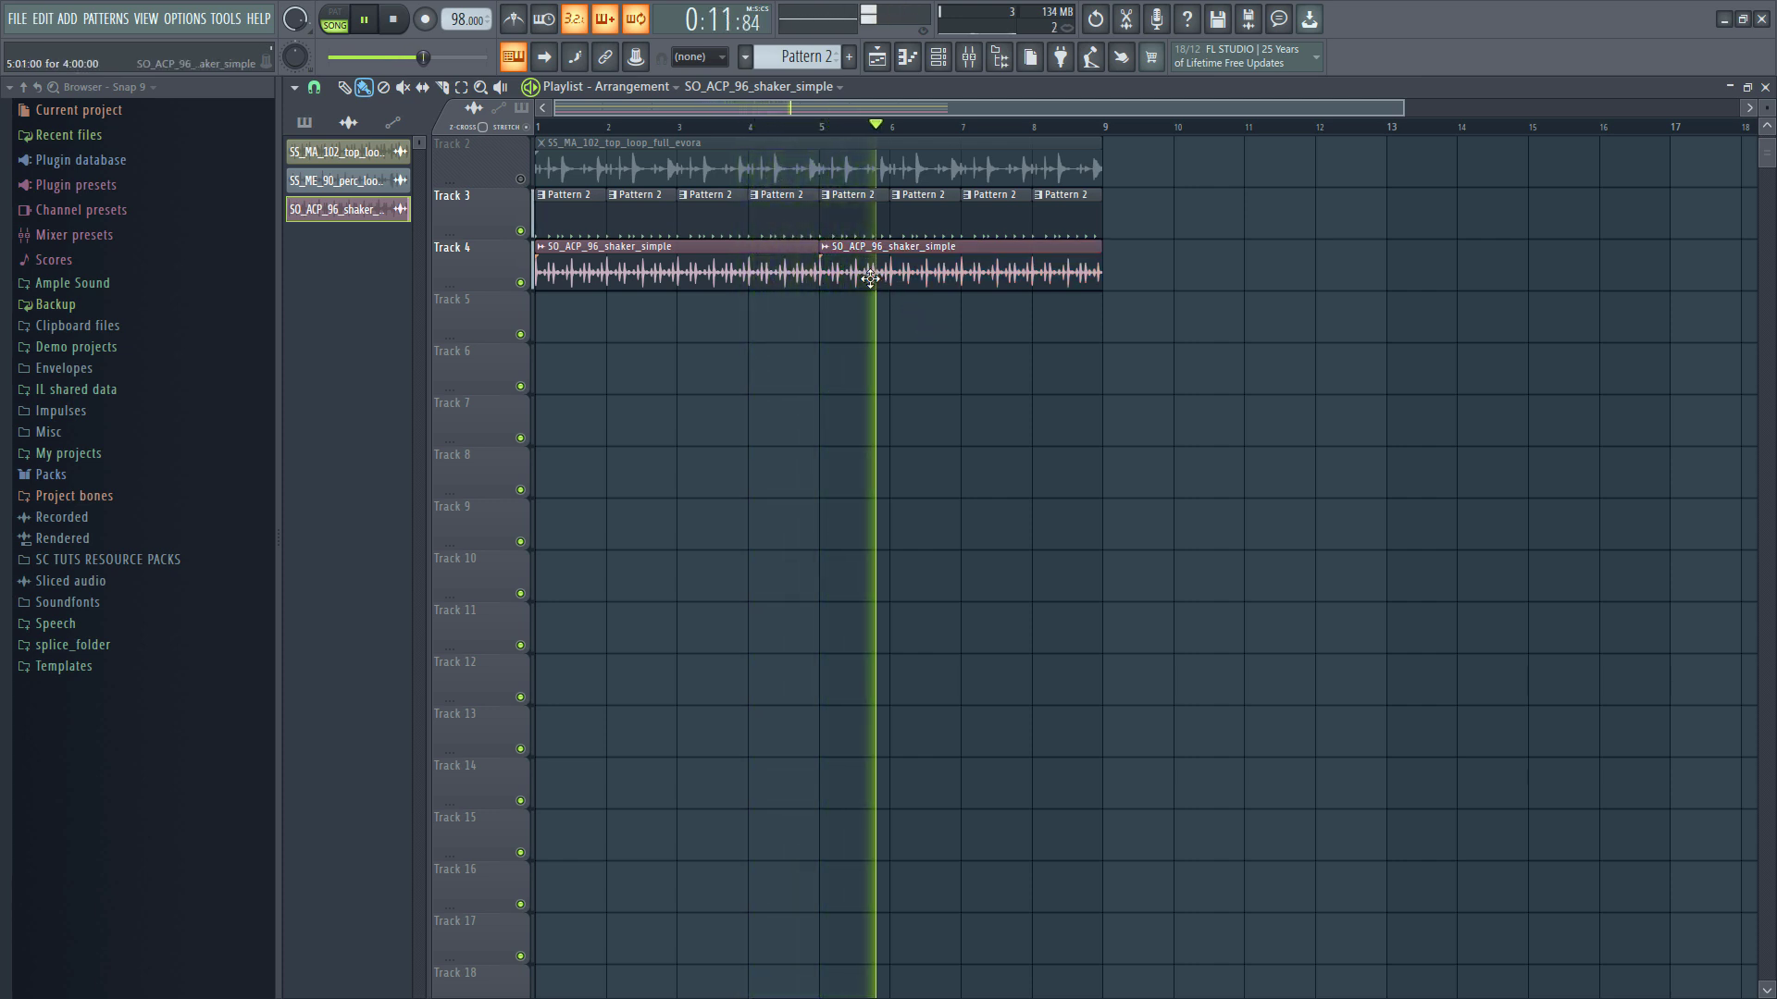
{"action": "key", "text": "space"}
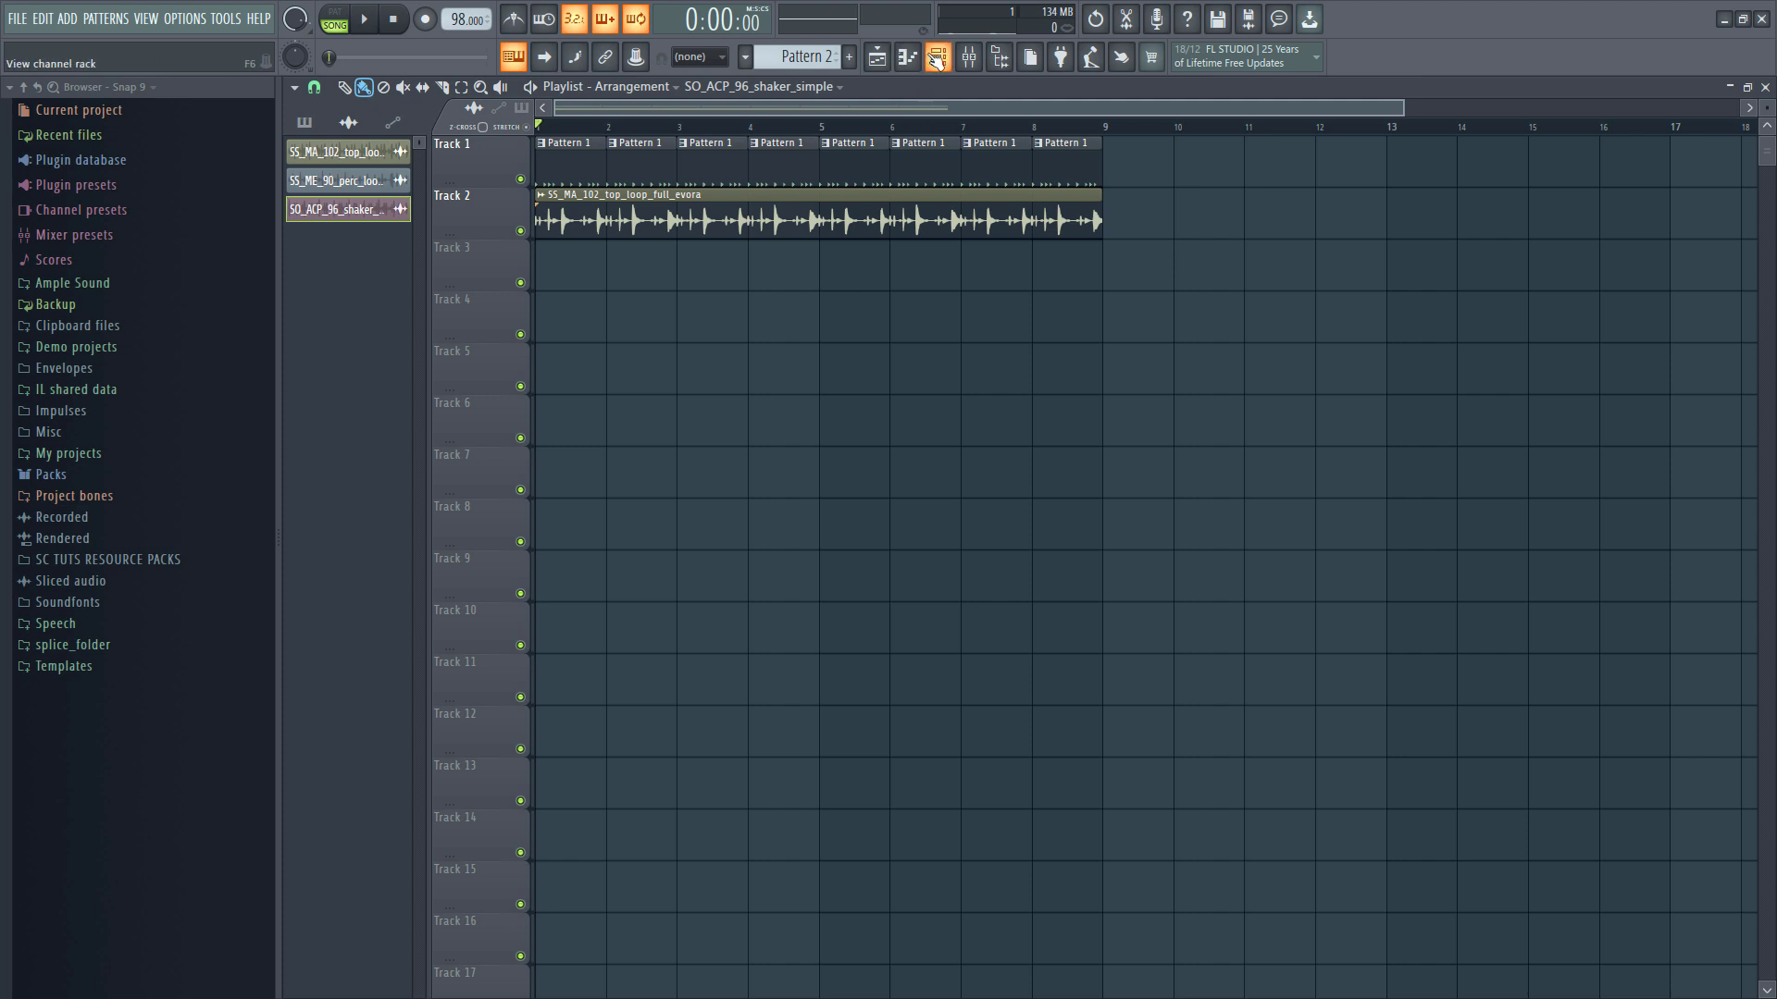
Select every channel except Sampler in the Channel rack.
{"action": "left_click", "coordinate": [936, 57]}
{"action": "left_click", "coordinate": [746, 131]}
{"action": "left_click", "coordinate": [746, 153]}
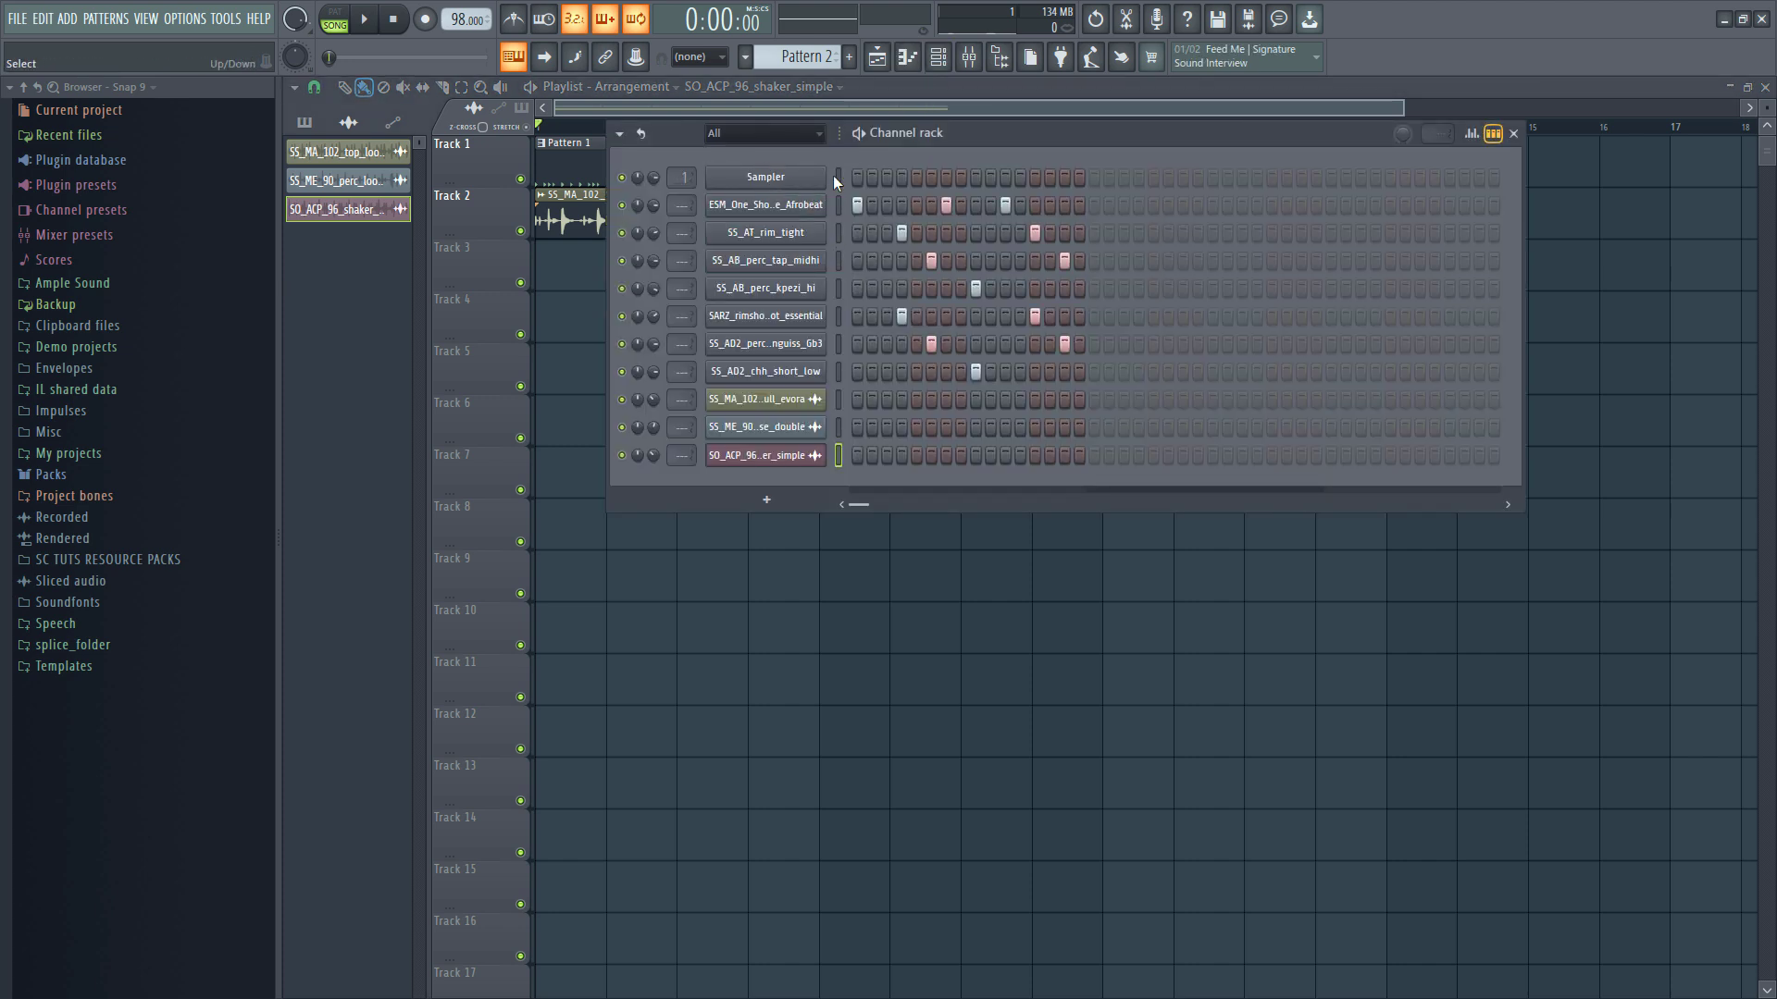
{"action": "double_click", "coordinate": [841, 176]}
{"action": "right_click", "coordinate": [841, 180]}
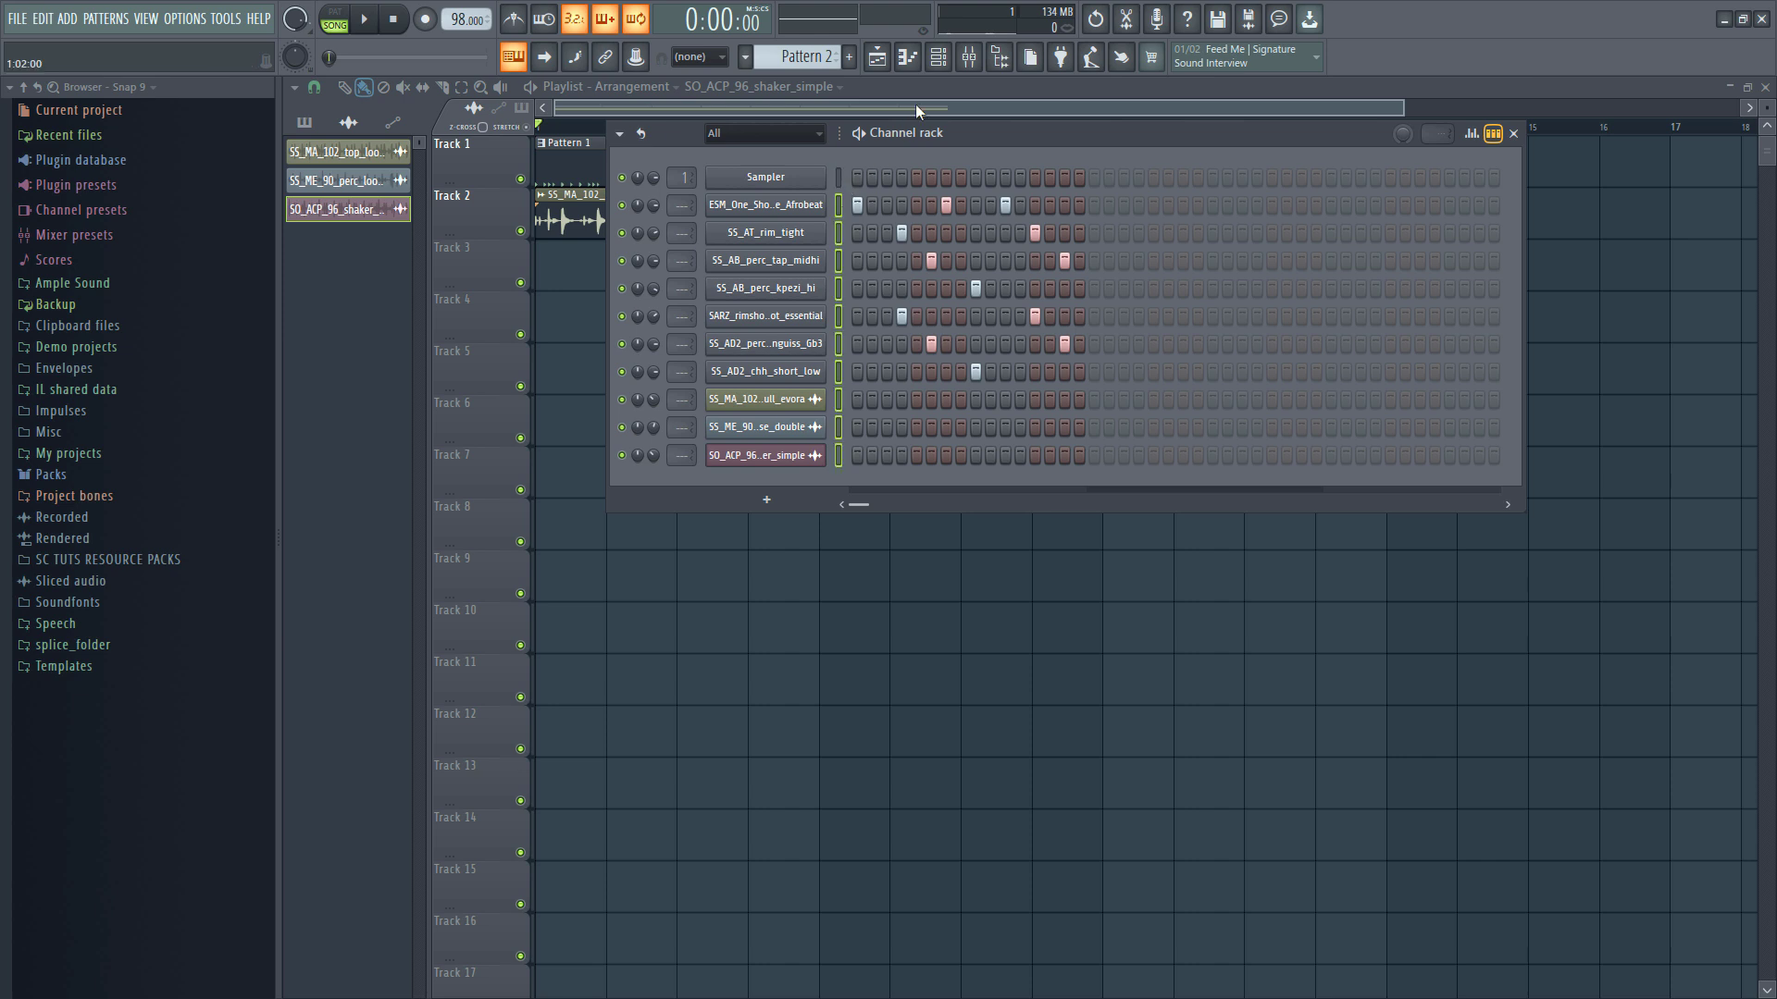
Route the selected channels to consecutive mixer tracks starting at Insert 1.
{"action": "left_click", "coordinate": [969, 57]}
{"action": "left_click", "coordinate": [419, 324]}
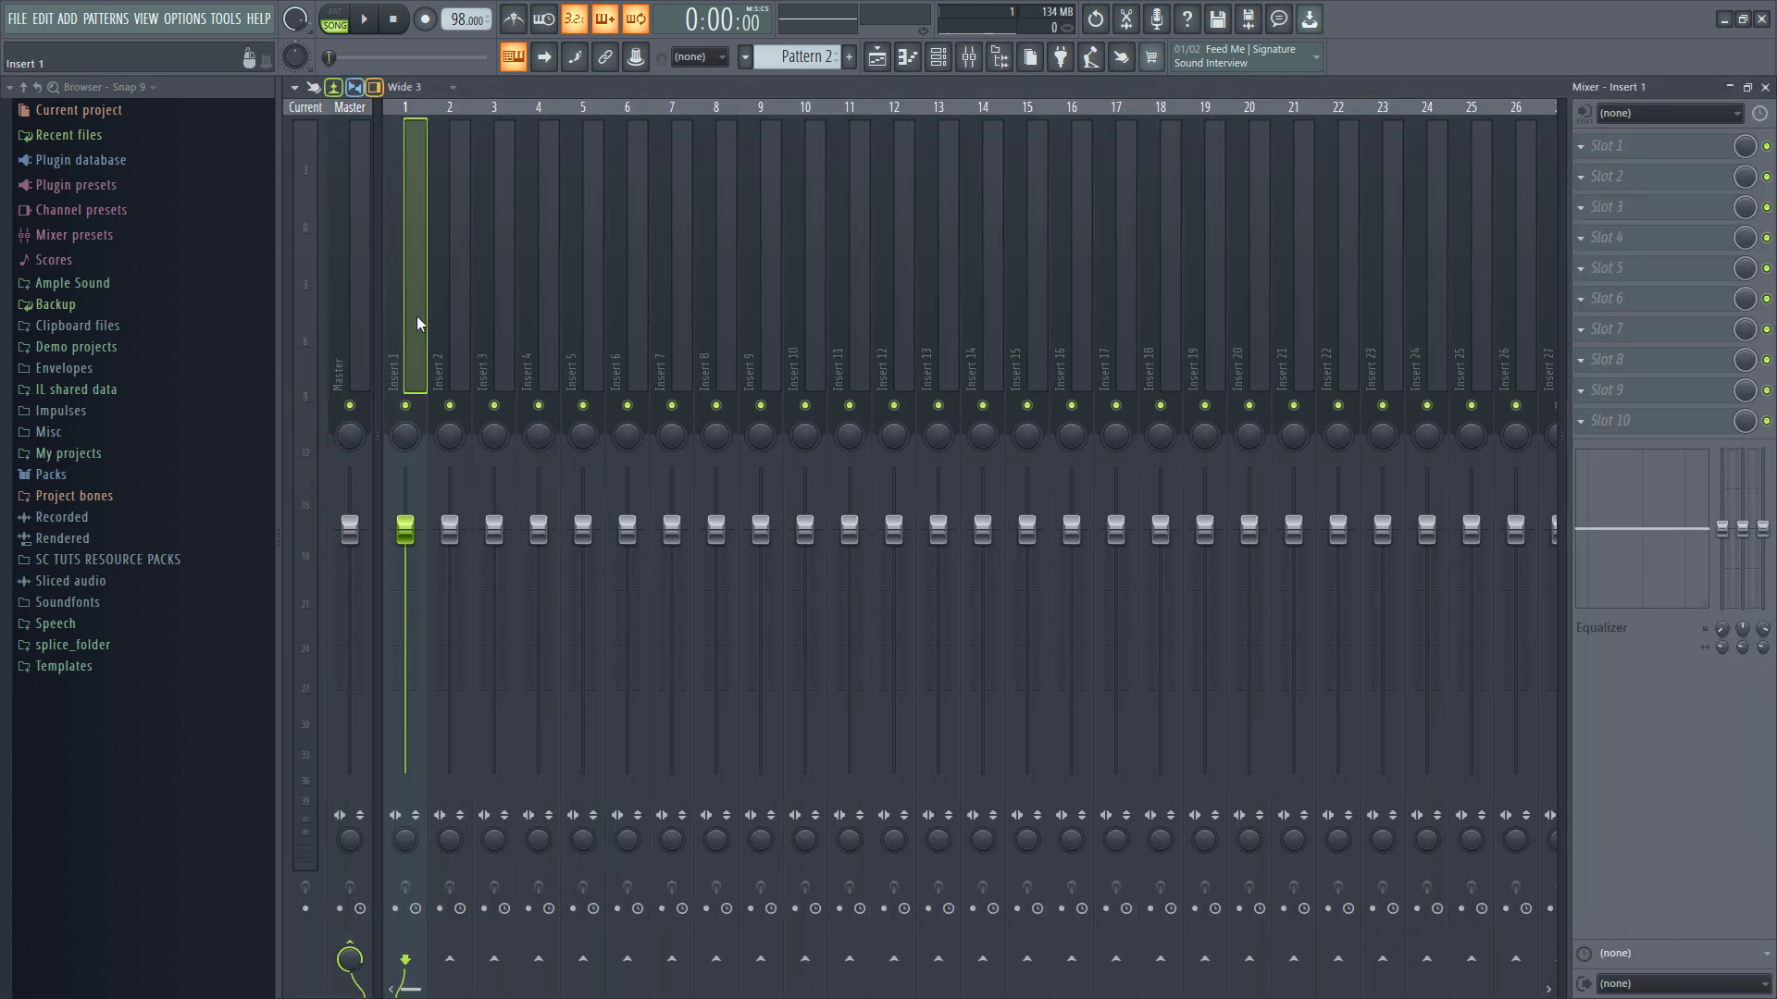
{"action": "key", "text": "ctrl+l"}
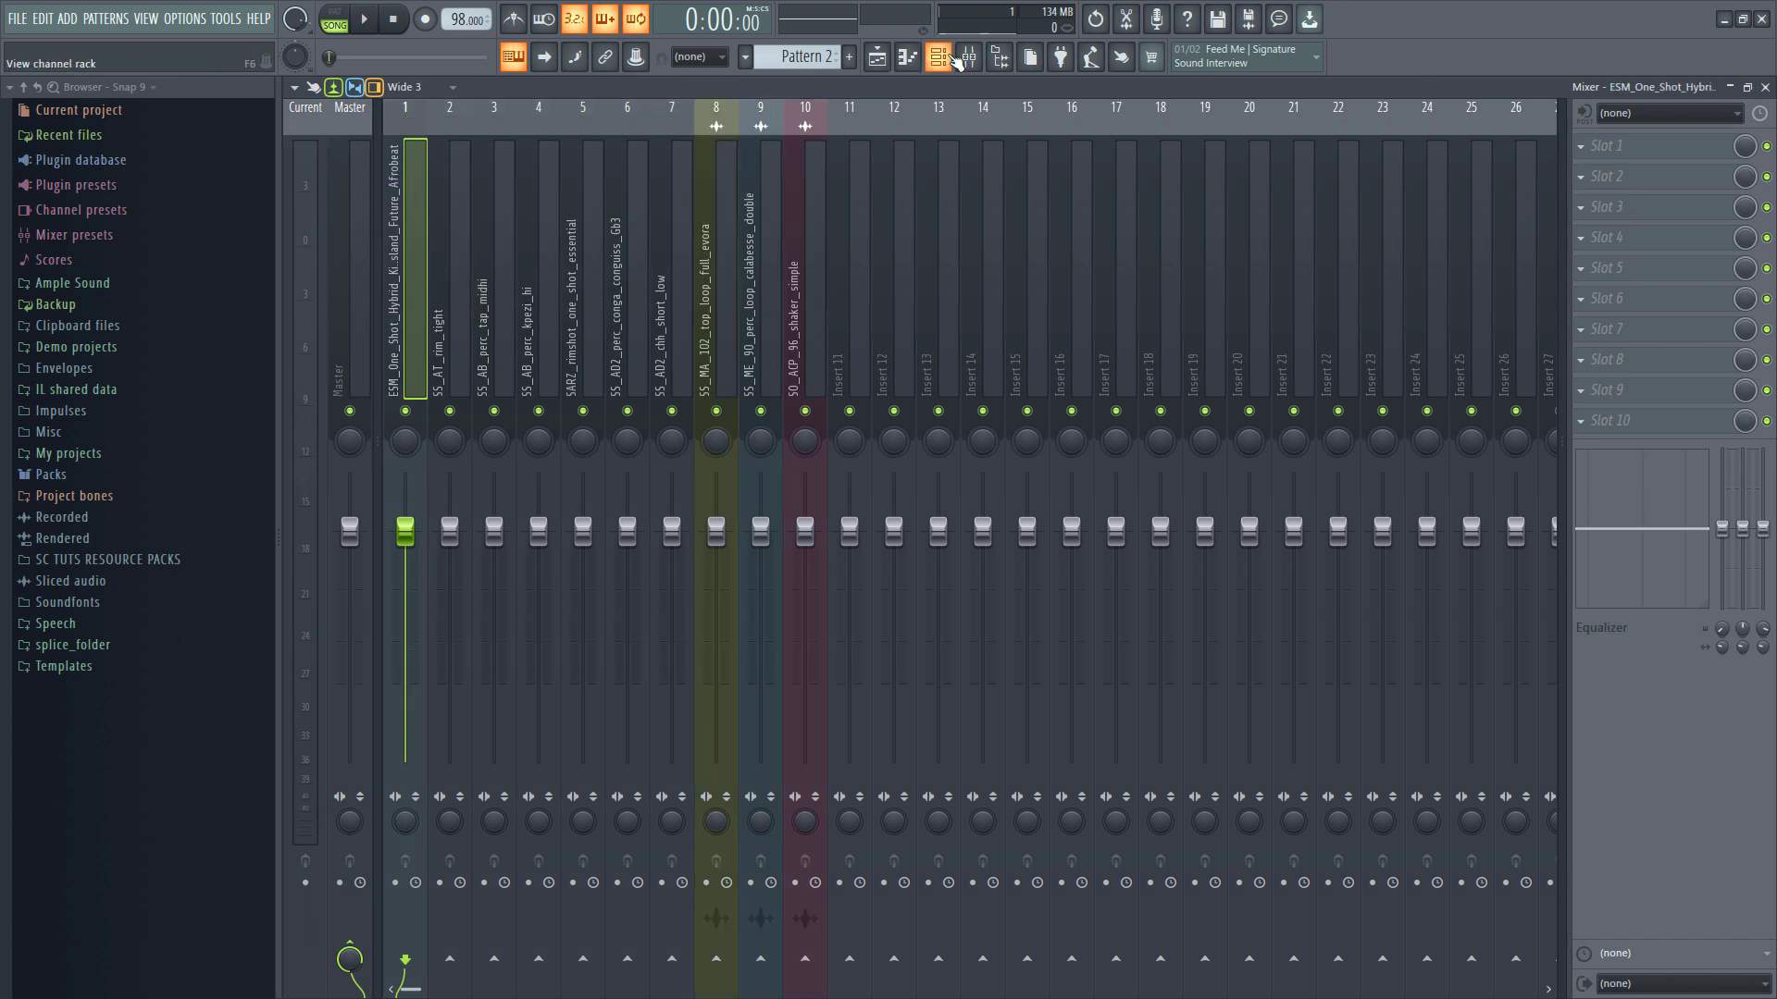
Review the channels' mixer track assignments in the Channel rack and the channel routing options of the SS_AT_rim_tight mixer track.
{"action": "left_click", "coordinate": [938, 57]}
{"action": "left_click", "coordinate": [839, 212]}
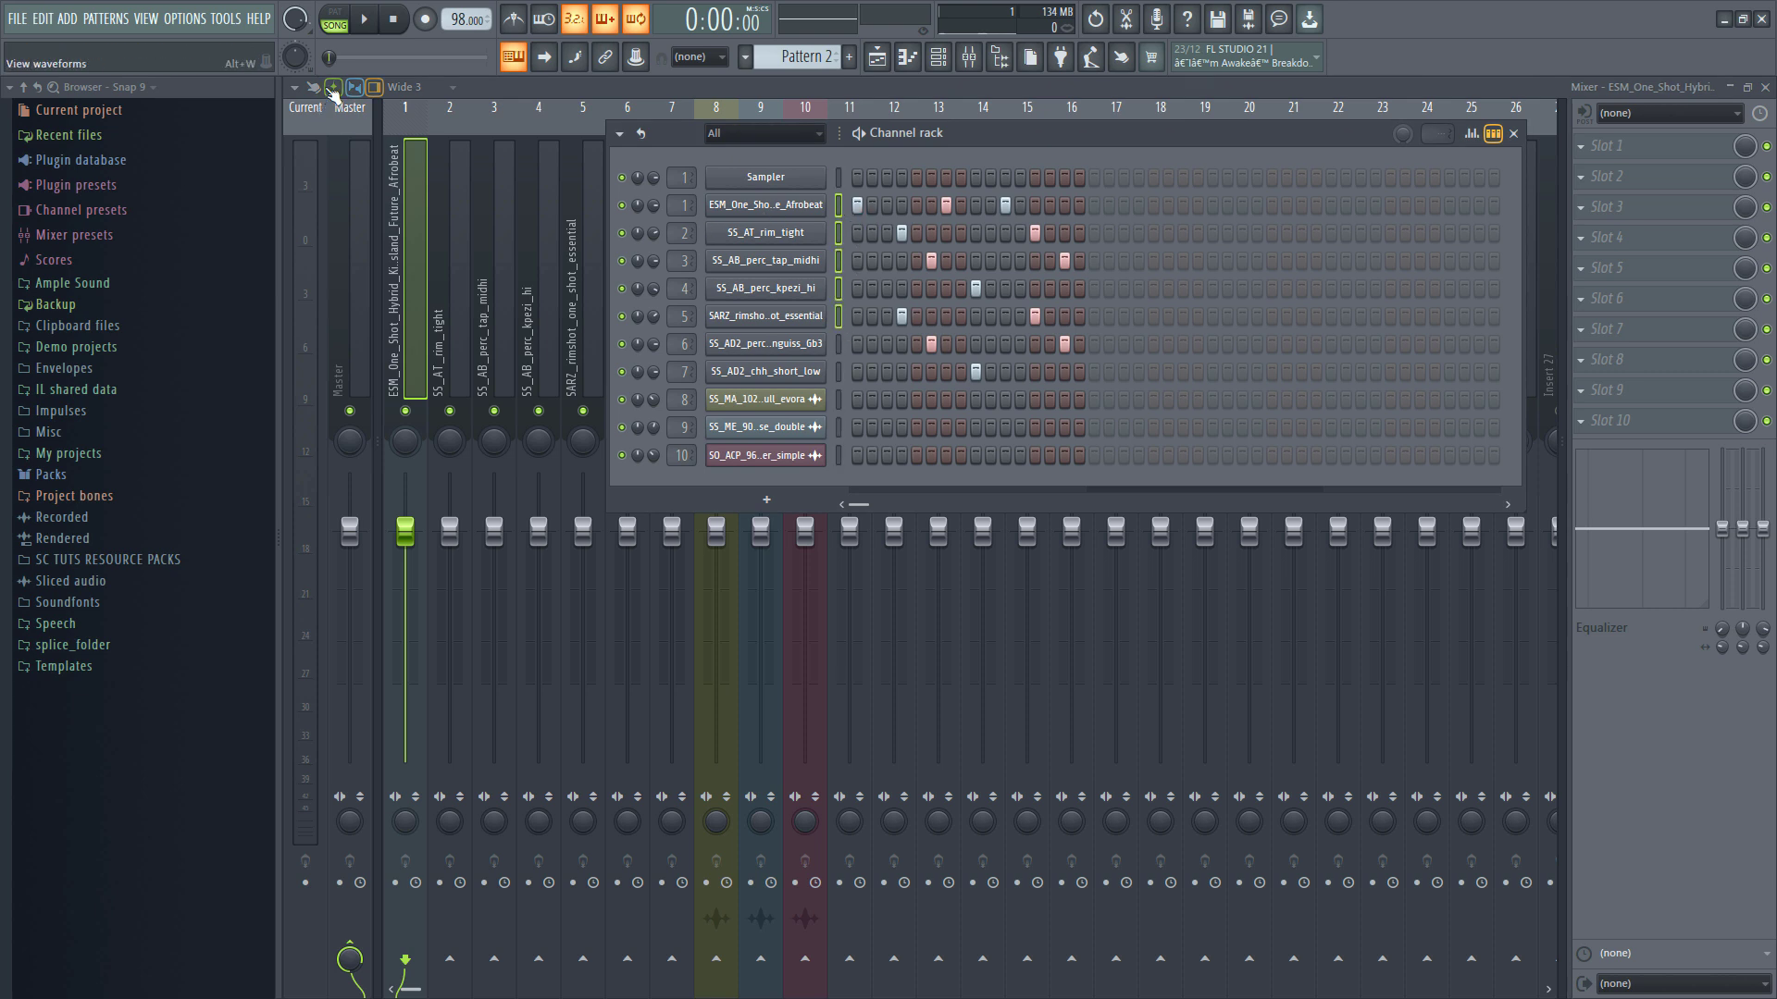
{"action": "right_click", "coordinate": [415, 233]}
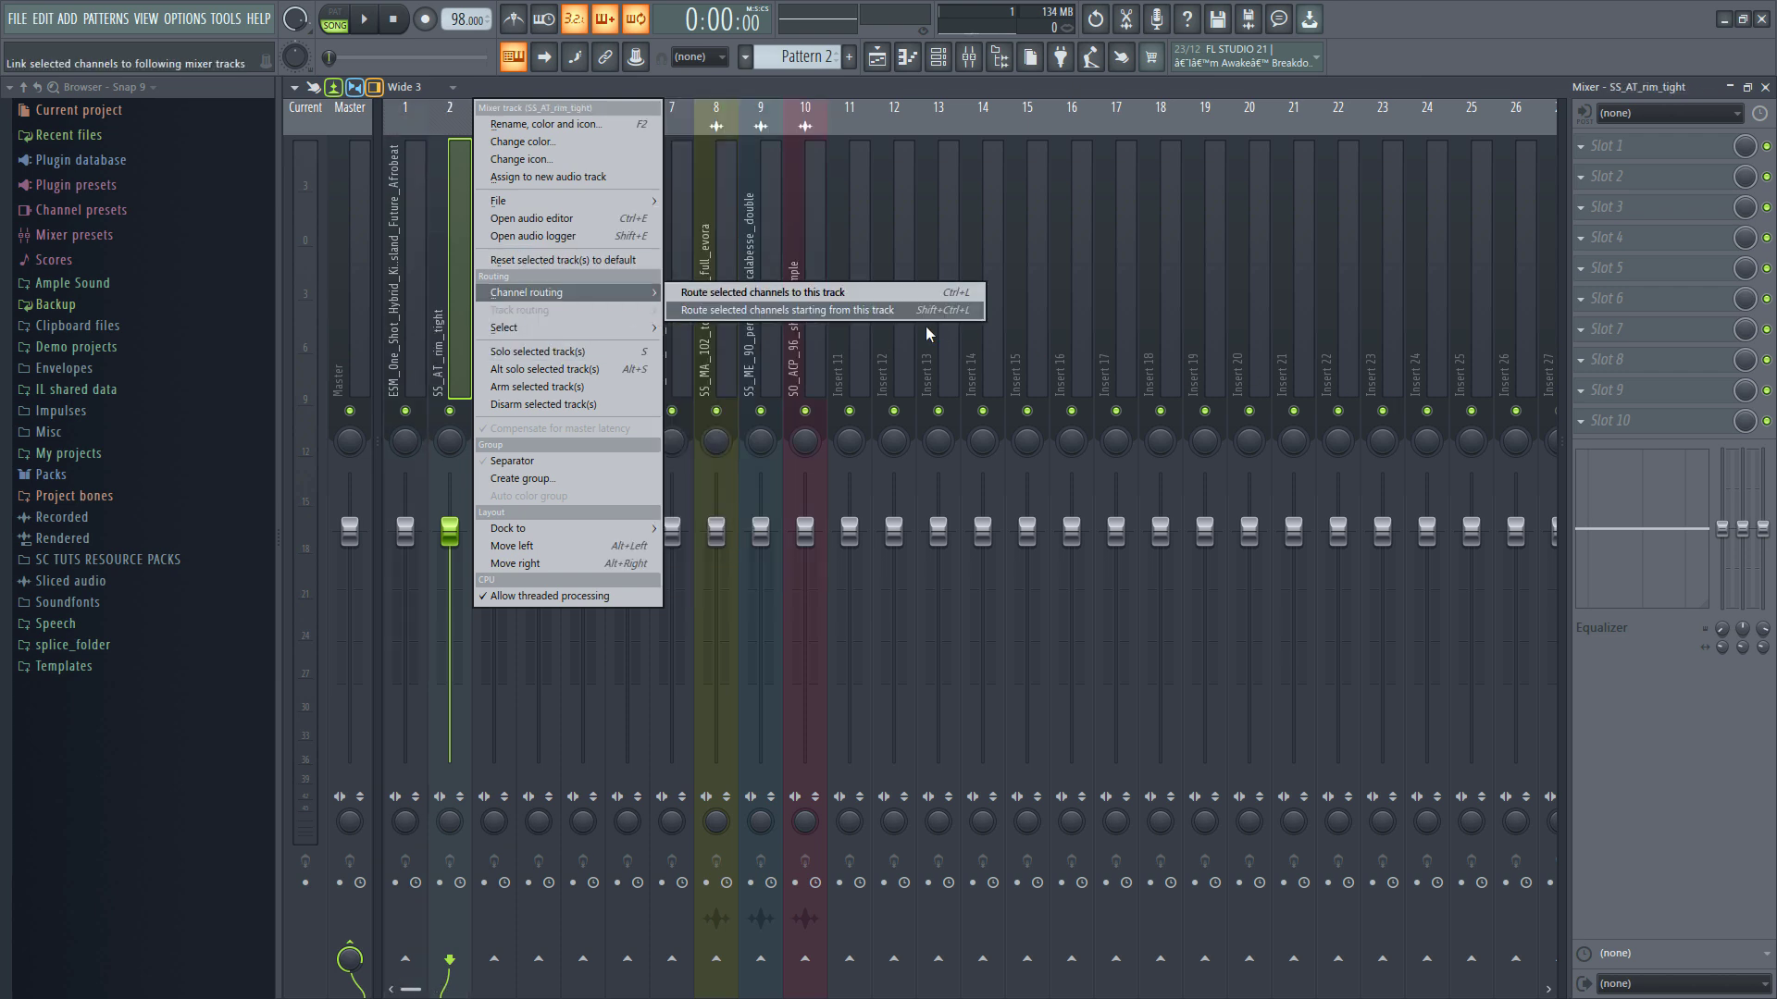
{"action": "left_click", "coordinate": [909, 361]}
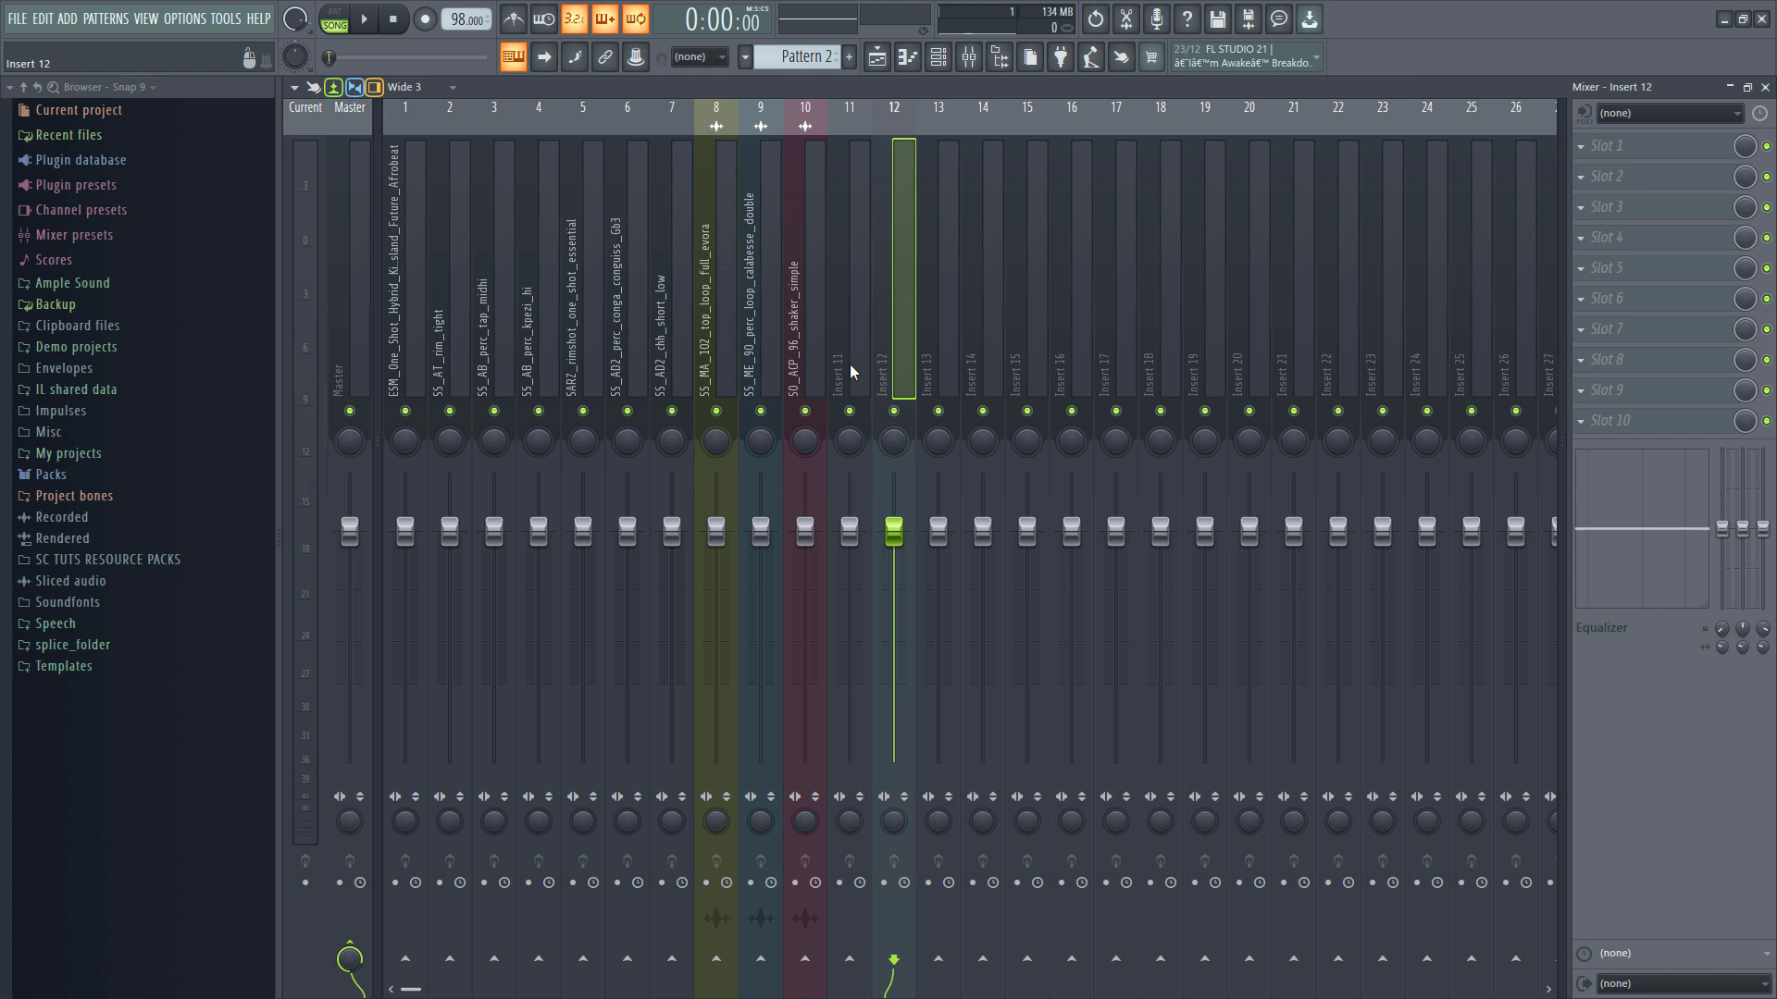
{"action": "left_click", "coordinate": [777, 315]}
{"action": "left_click", "coordinate": [808, 322]}
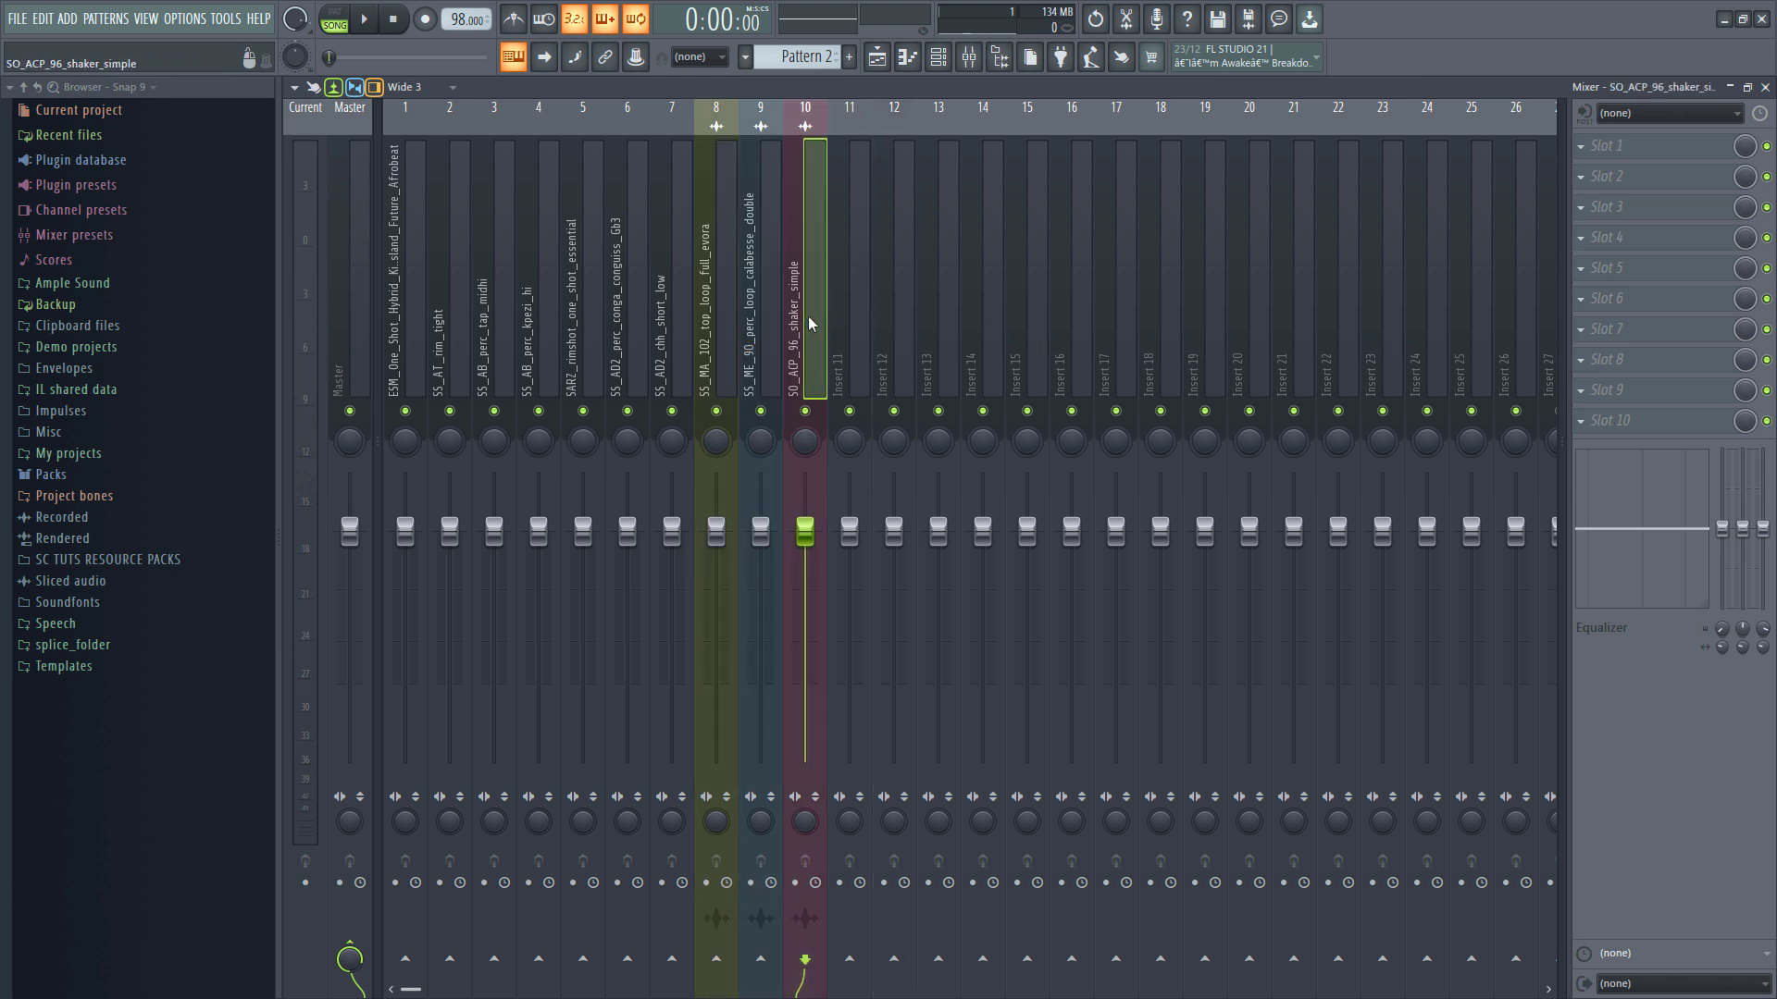
Select mixer tracks 1 to 12 and create a submix from them named Drum buss on Insert 11.
{"action": "left_click", "coordinate": [851, 335]}
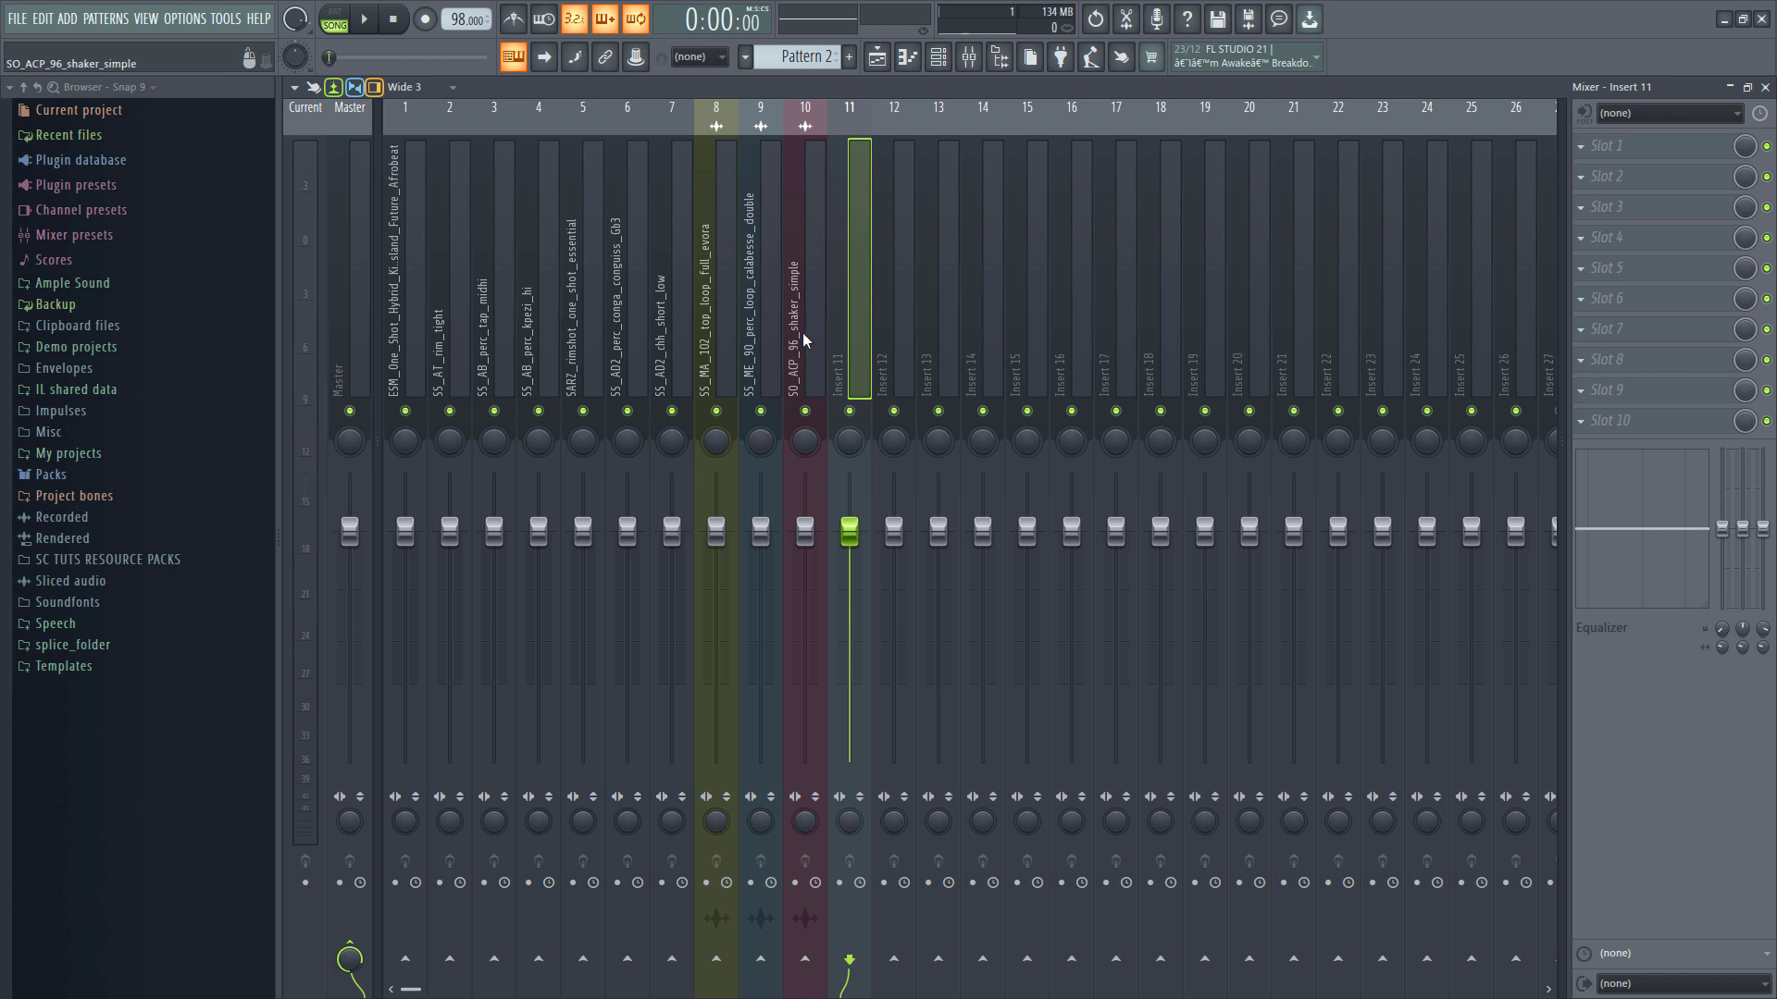
{"action": "left_click_drag", "start_coordinate": [803, 340], "coordinate": [520, 326]}
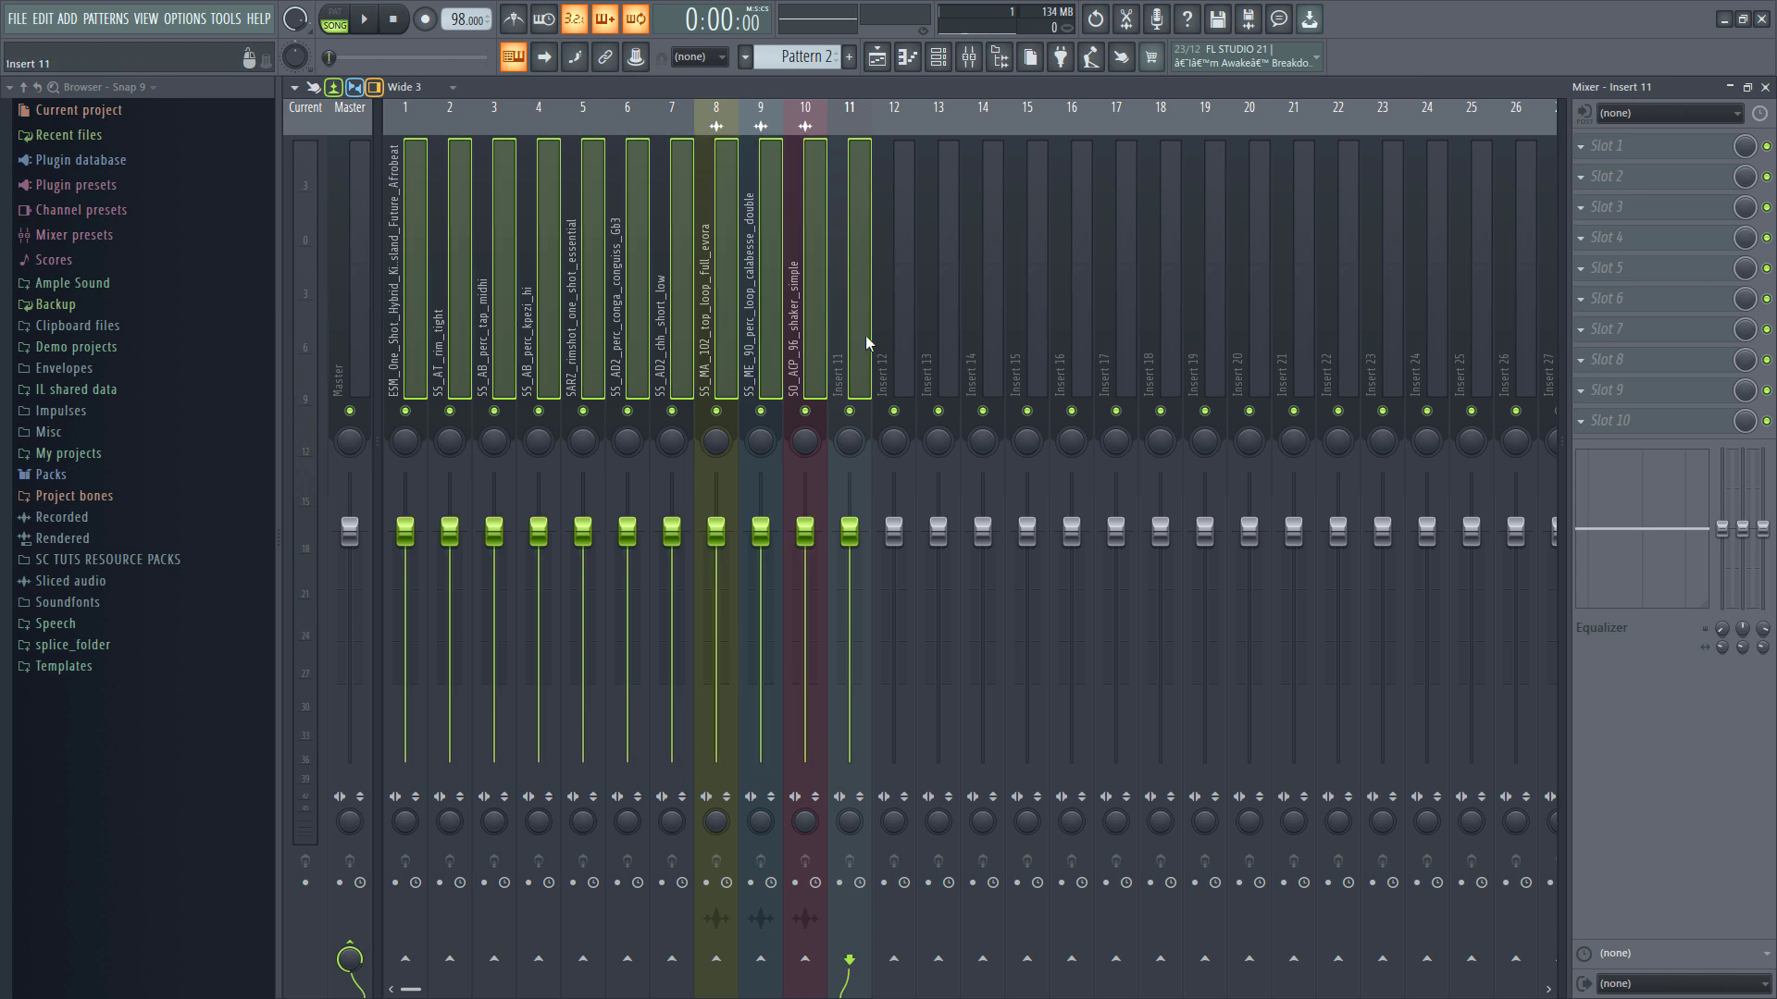
{"action": "left_click_drag", "start_coordinate": [884, 356], "coordinate": [396, 341]}
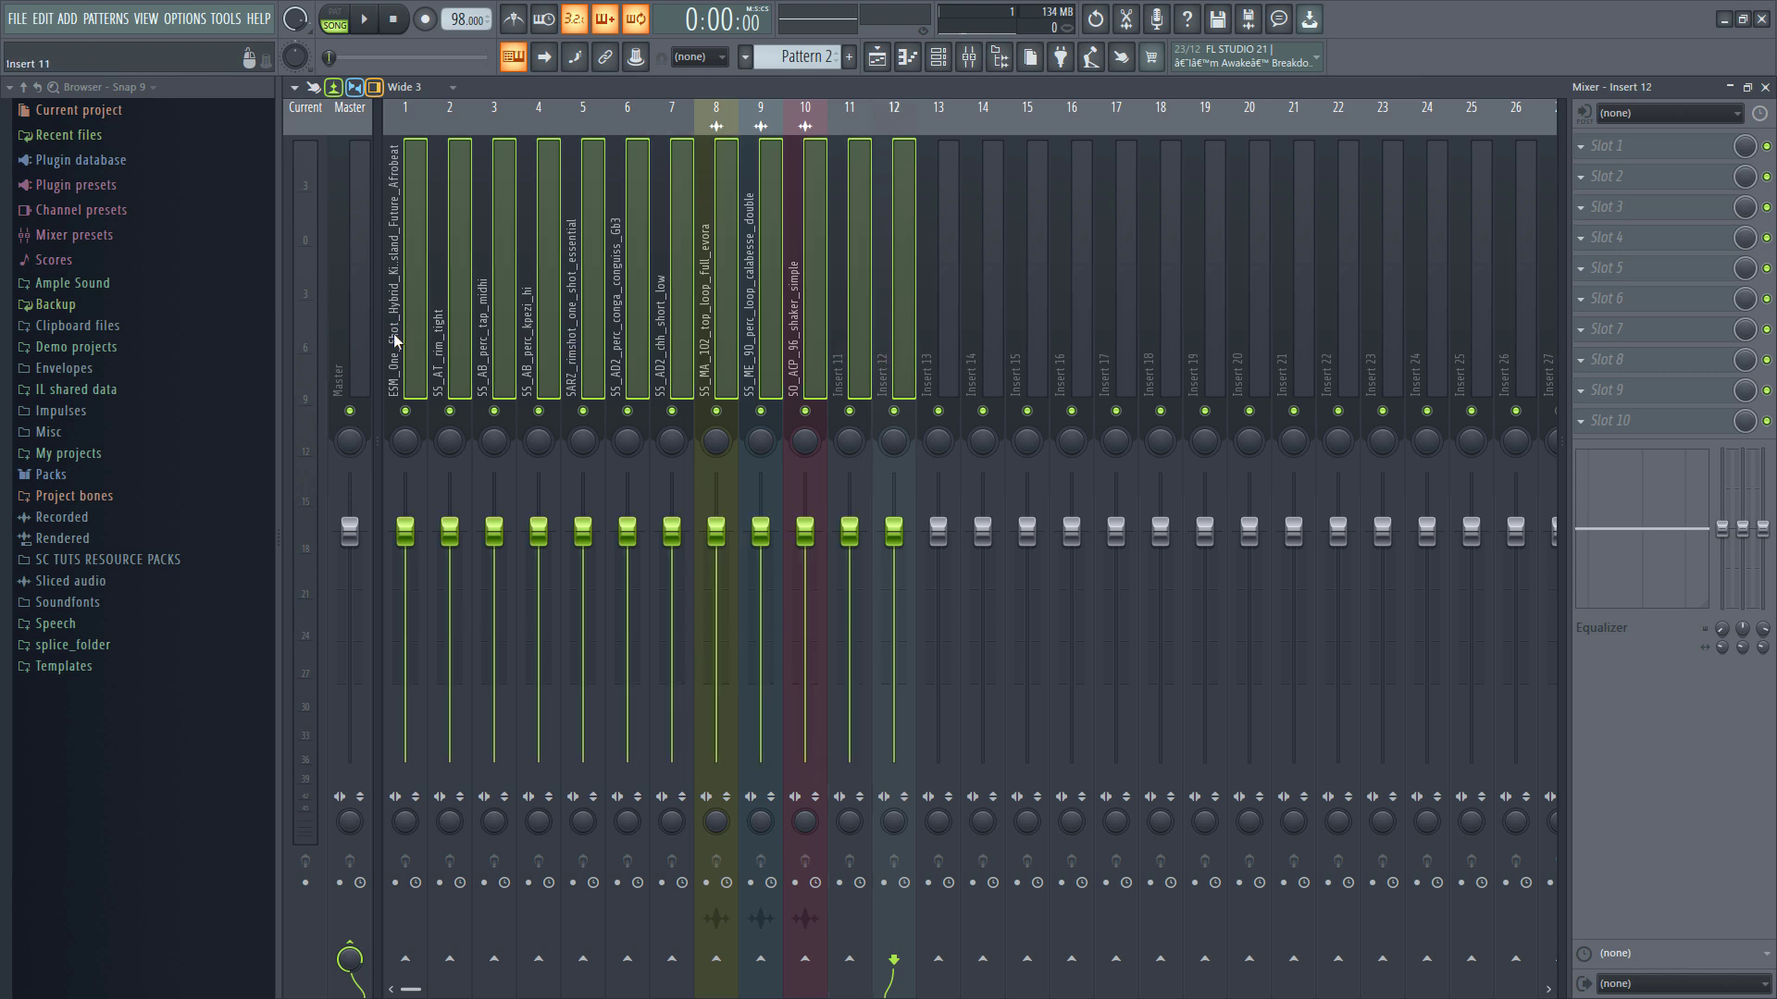
{"action": "right_click", "coordinate": [847, 345]}
{"action": "mouse_move", "coordinate": [907, 312]}
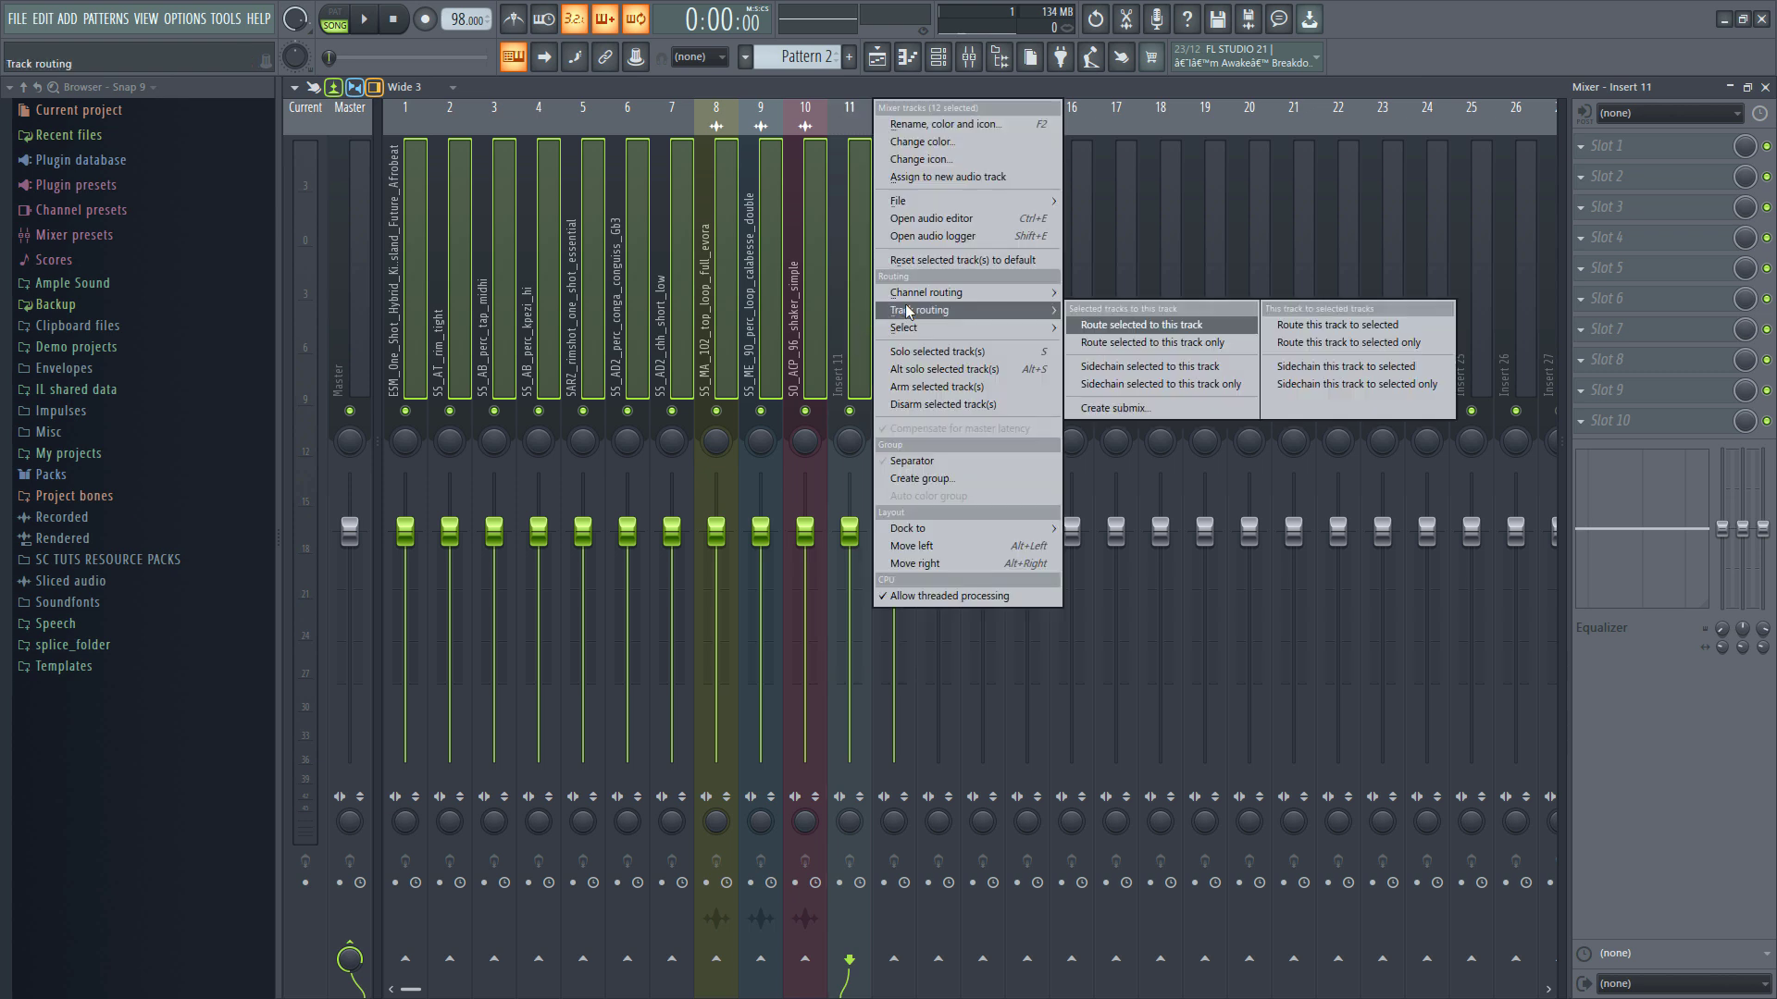
{"action": "left_click", "coordinate": [1131, 409]}
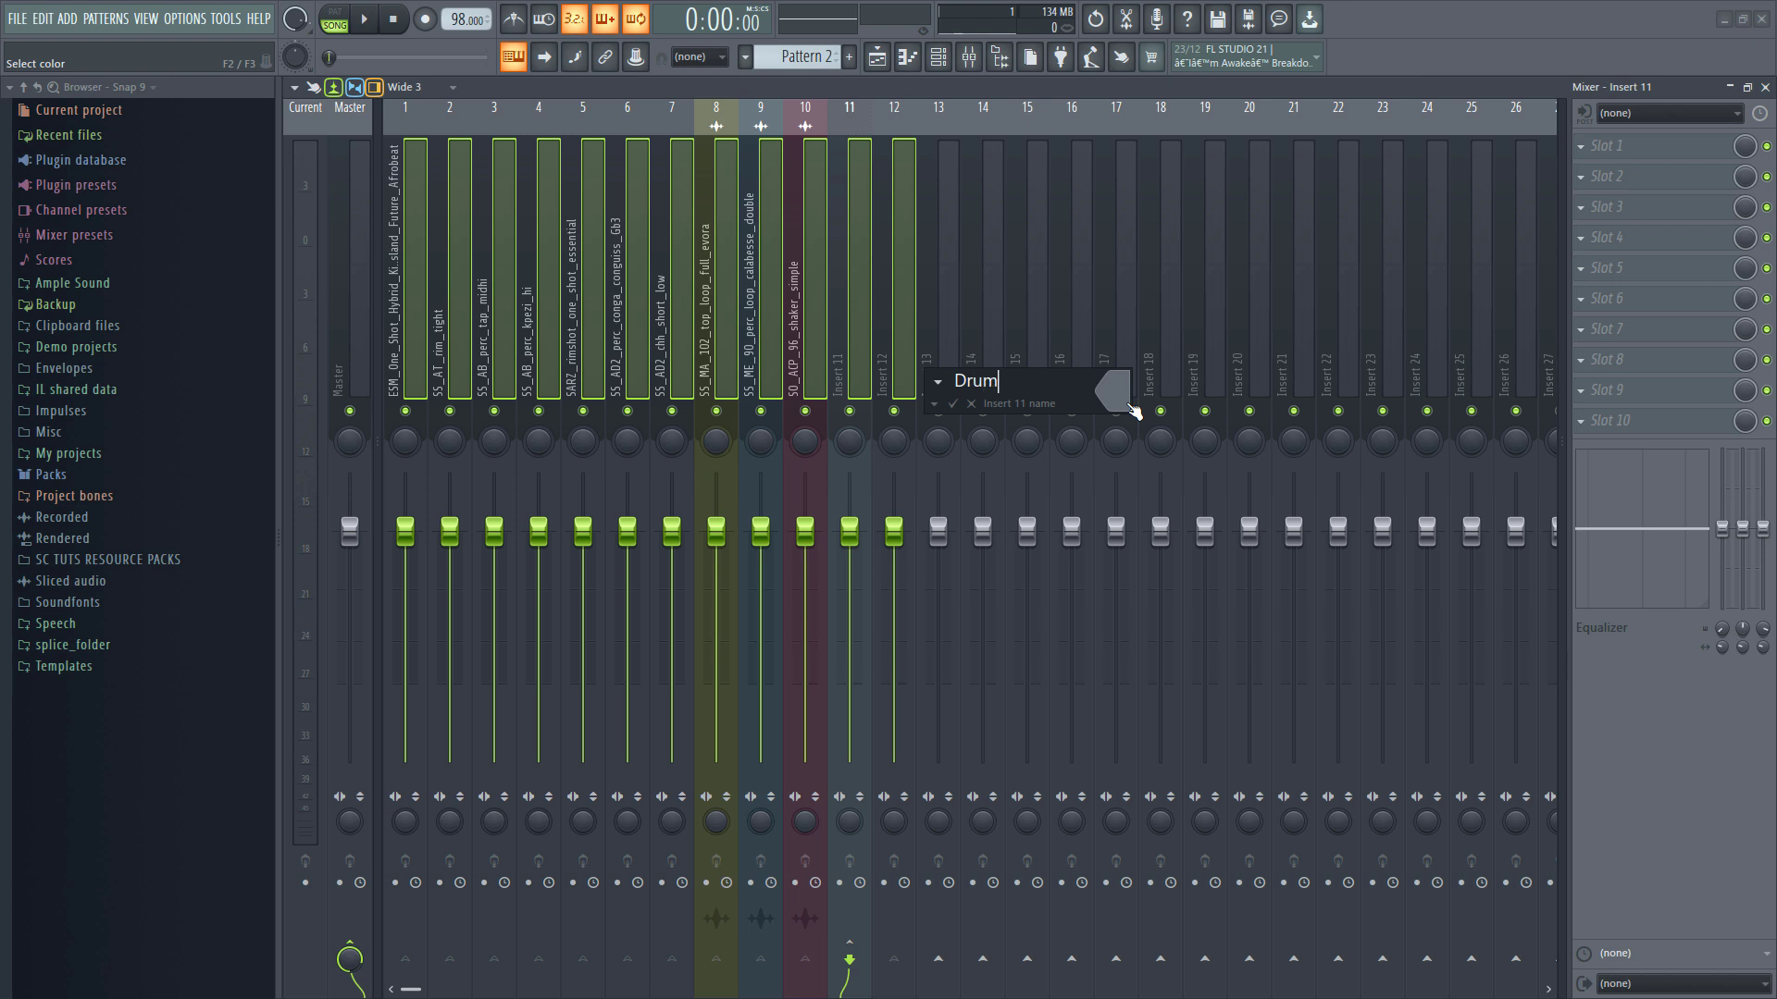
{"action": "key", "text": "Return"}
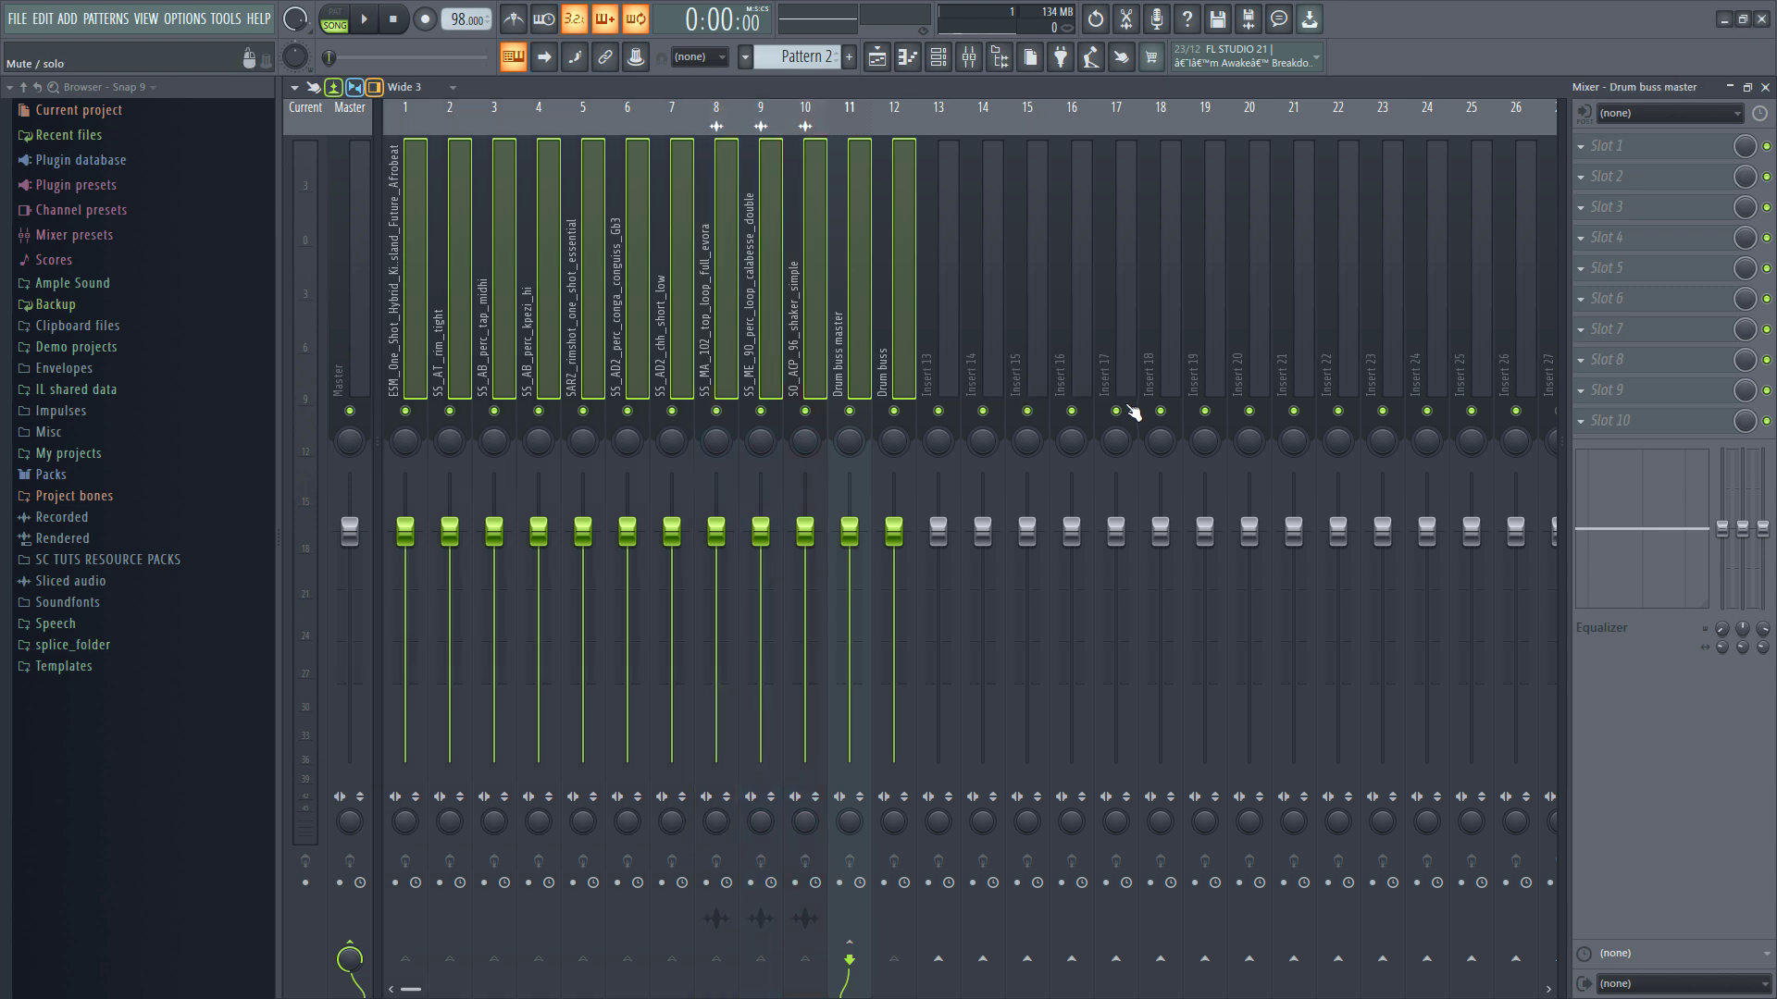
Play the beat through the Drum buss master track and load Fruity Parametric EQ 2 in its first effect slot.
{"action": "left_click", "coordinate": [844, 302]}
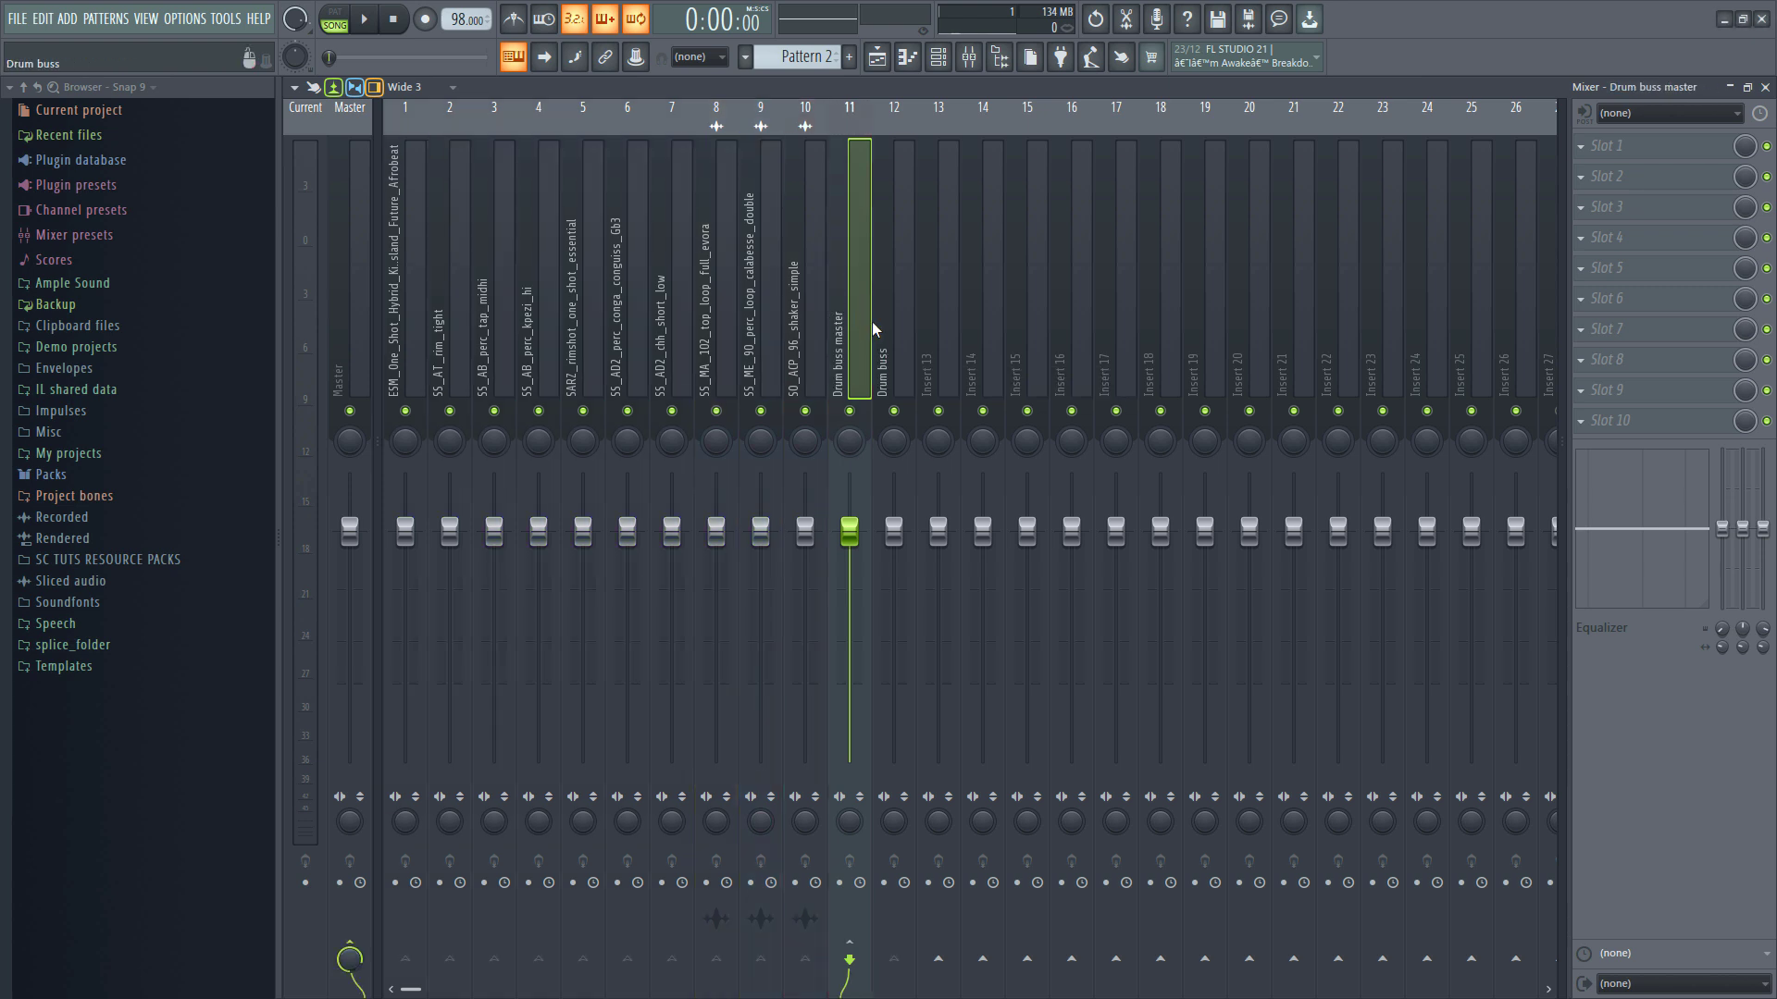
{"action": "key", "text": "space"}
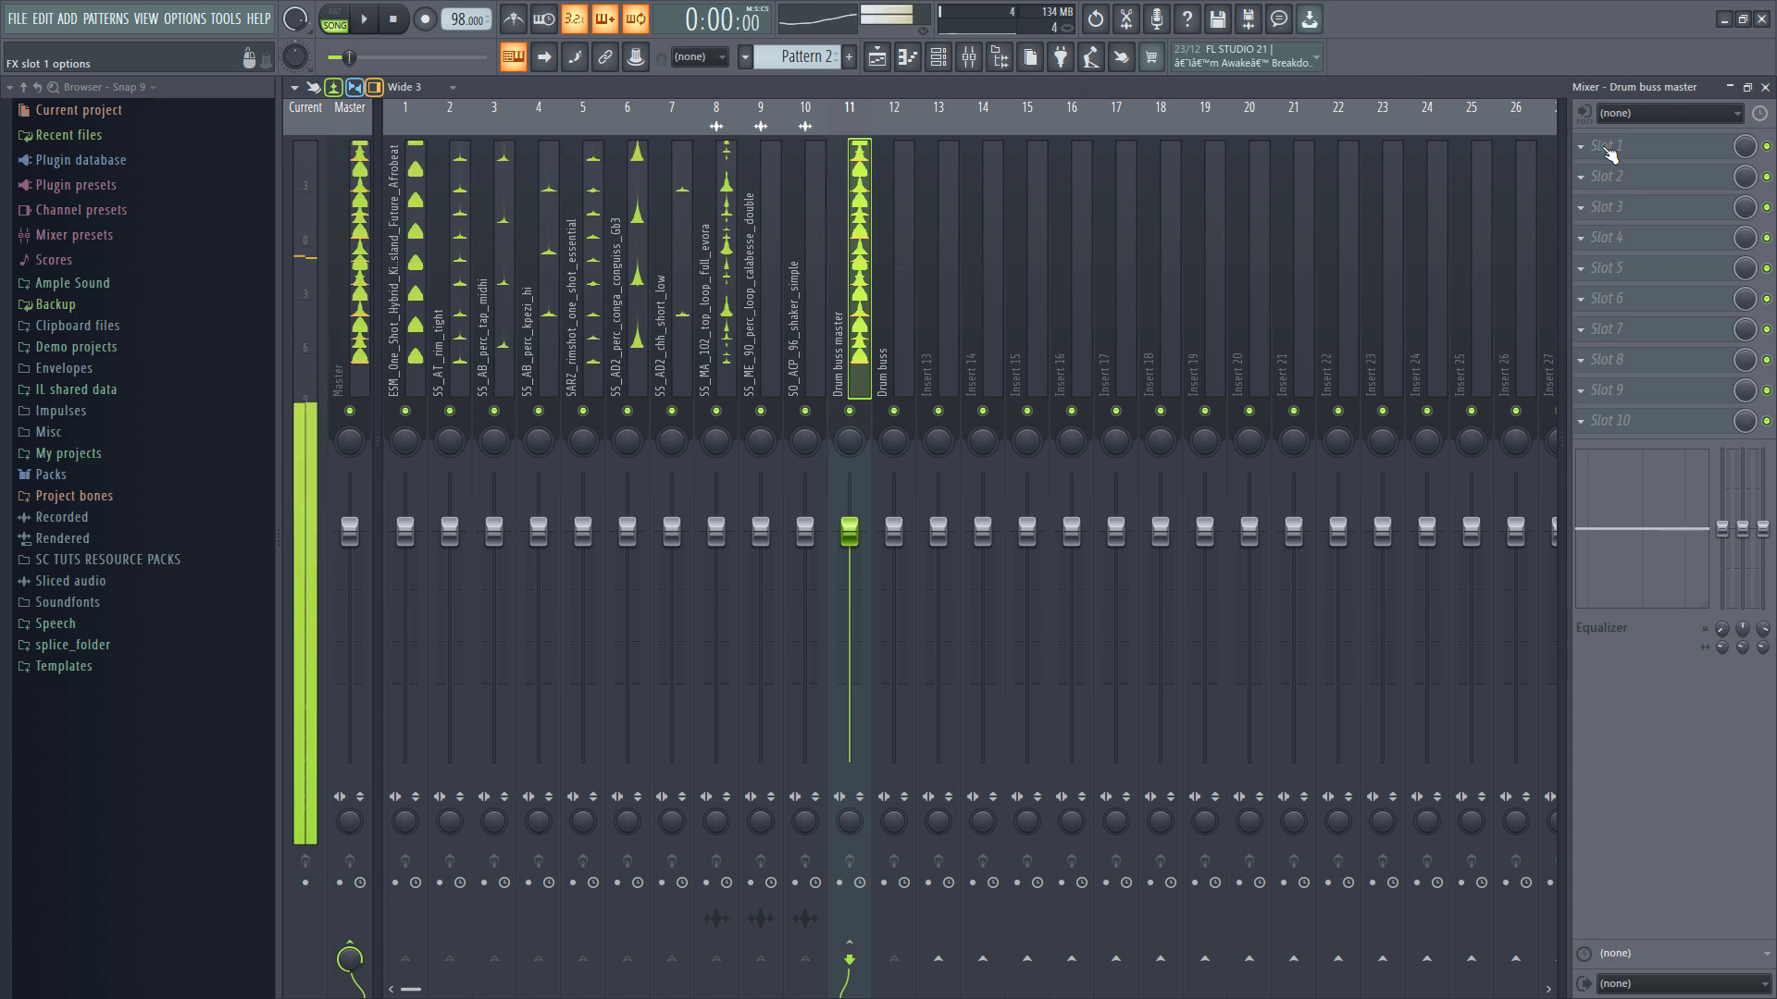
{"action": "key", "text": "space"}
{"action": "left_click", "coordinate": [1605, 148]}
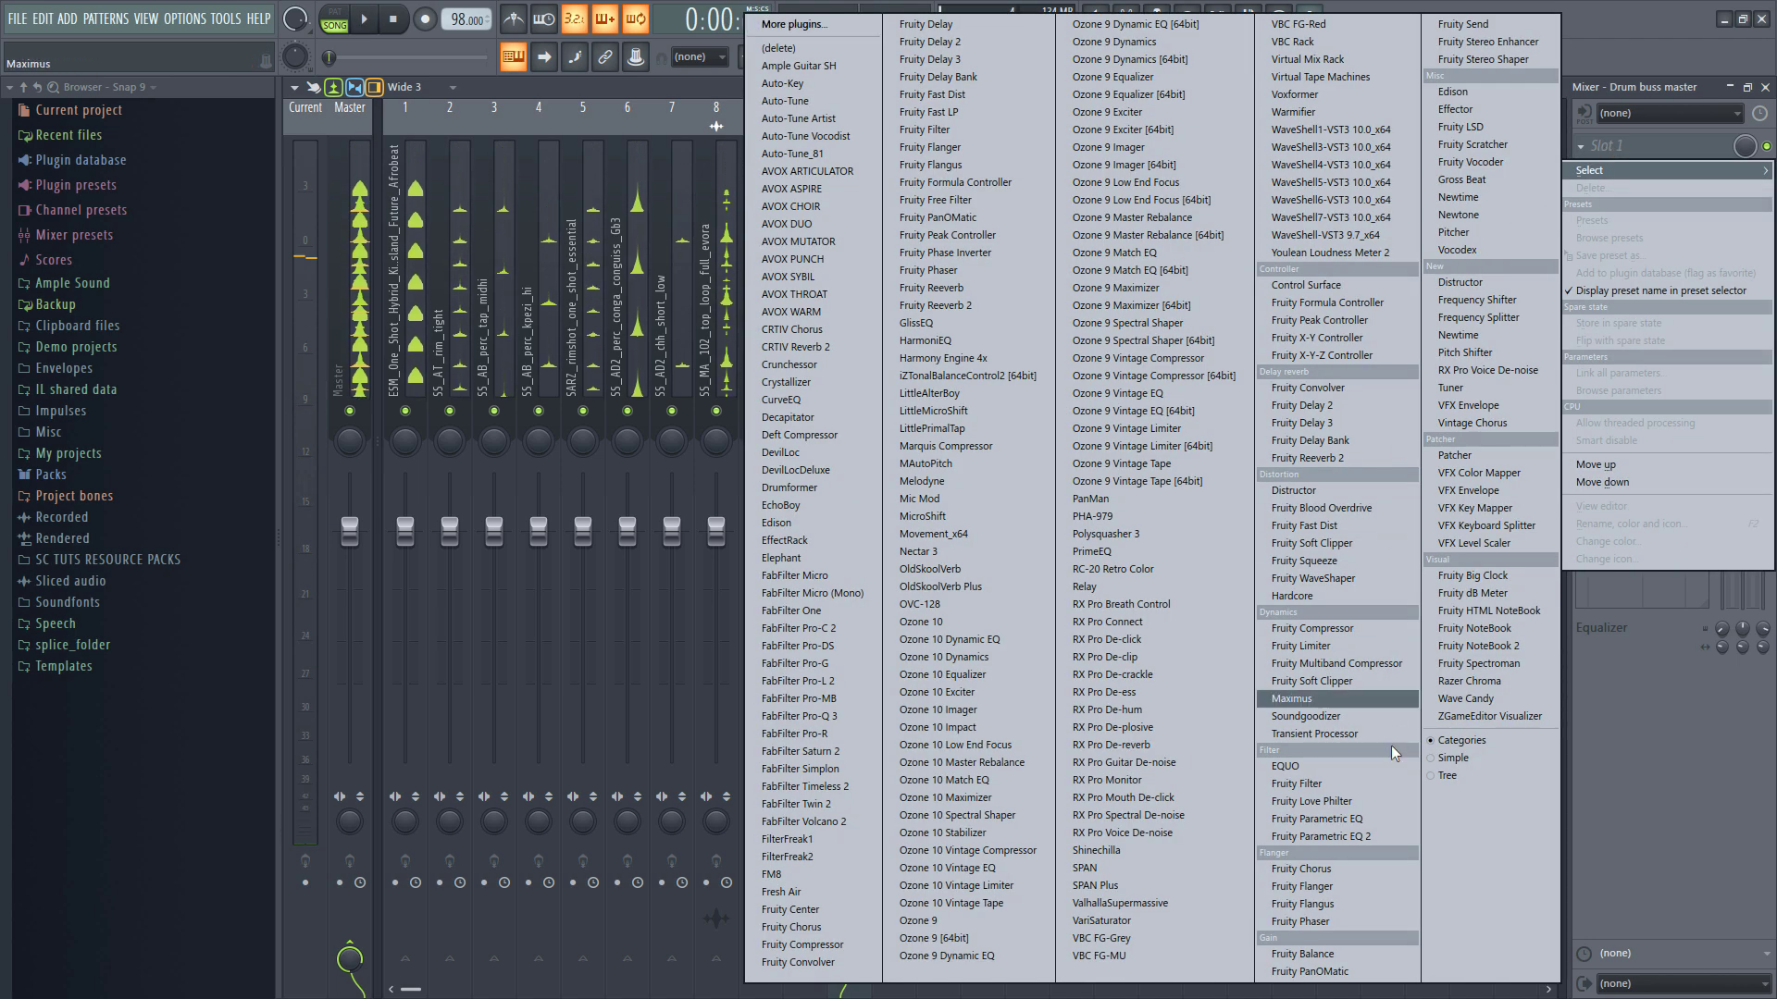
{"action": "left_click", "coordinate": [1380, 837]}
{"action": "left_click_drag", "start_coordinate": [523, 173], "coordinate": [887, 233]}
Apply the 20Hz + 18kHz cut preset to the EQ and steepen its band 1 high-pass cut at about 27 Hz.
{"action": "left_click", "coordinate": [1171, 239]}
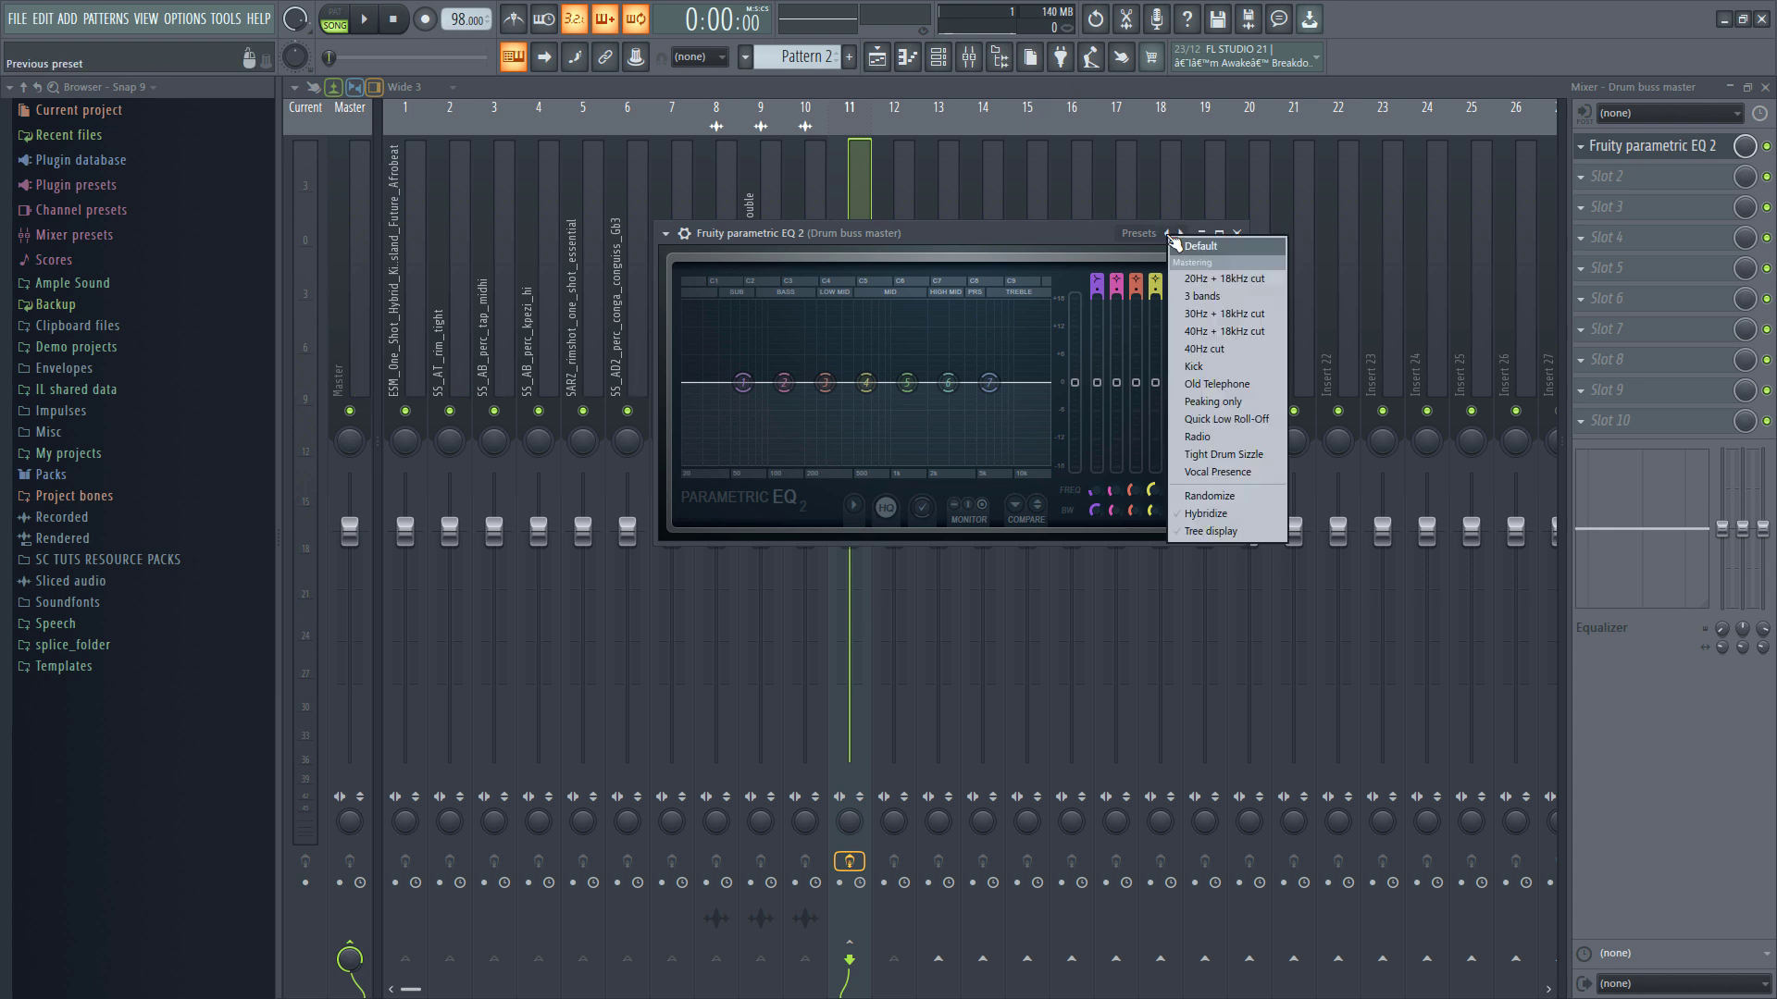
{"action": "left_click", "coordinate": [1193, 280]}
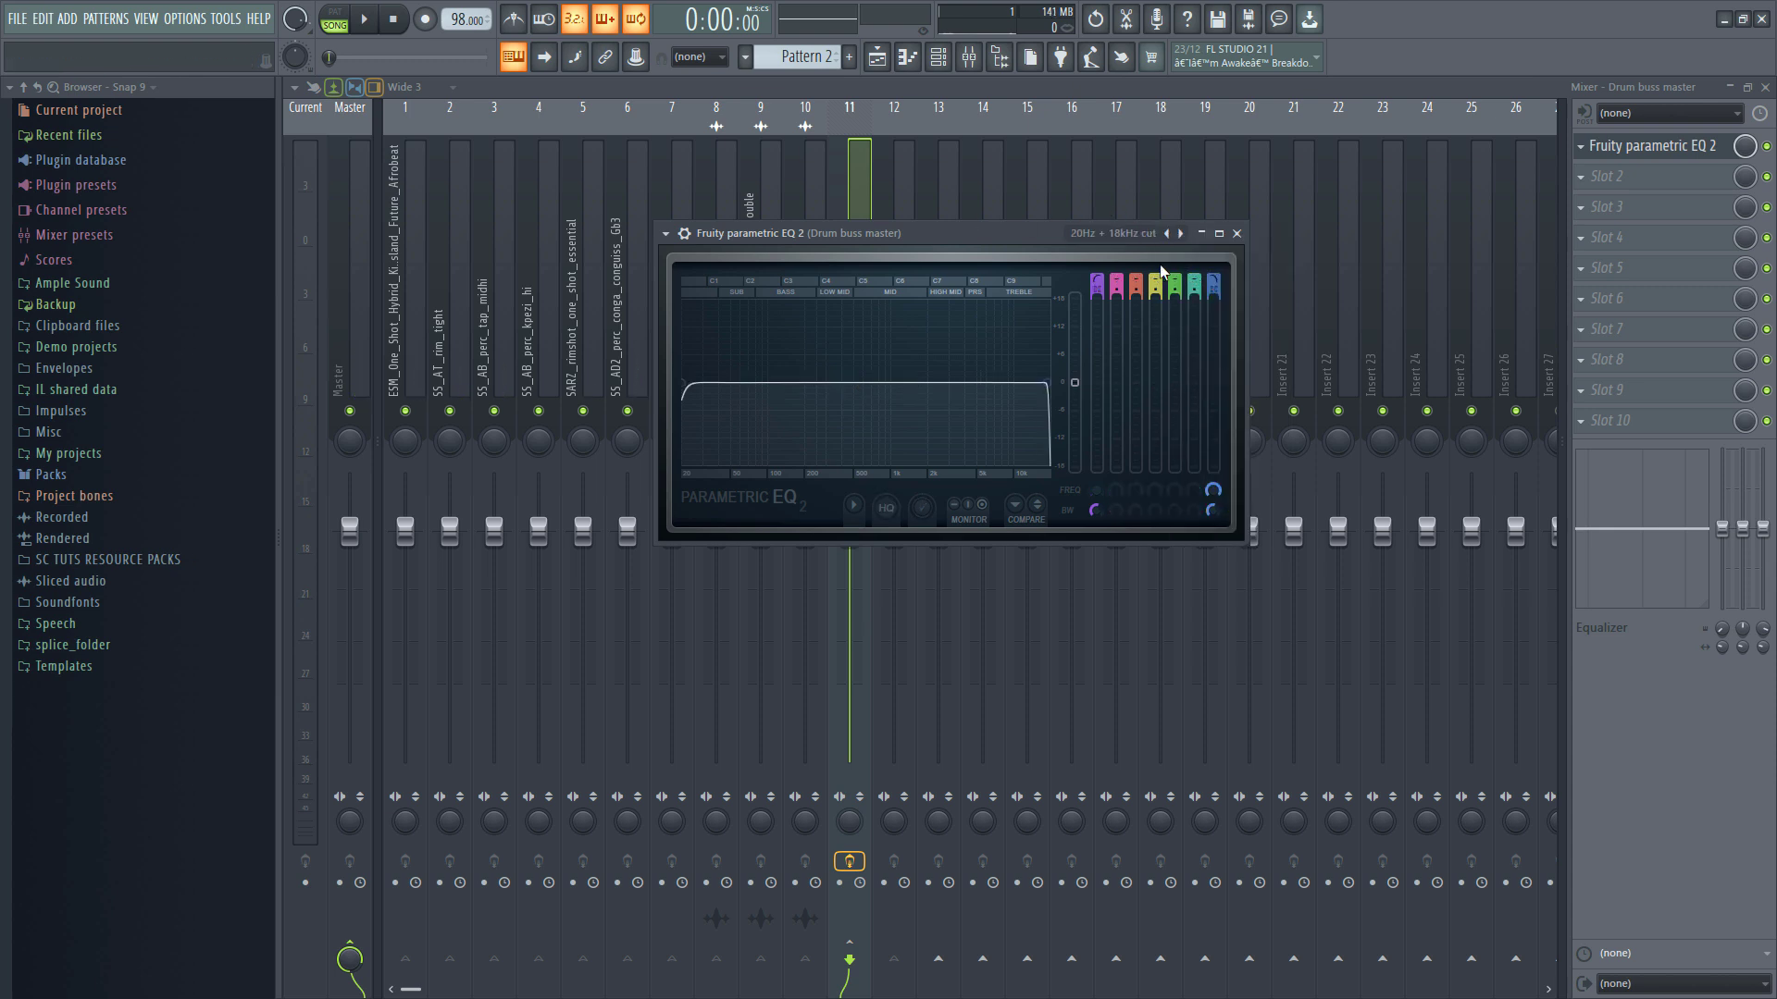
{"action": "left_click", "coordinate": [1173, 237]}
{"action": "left_click", "coordinate": [982, 246]}
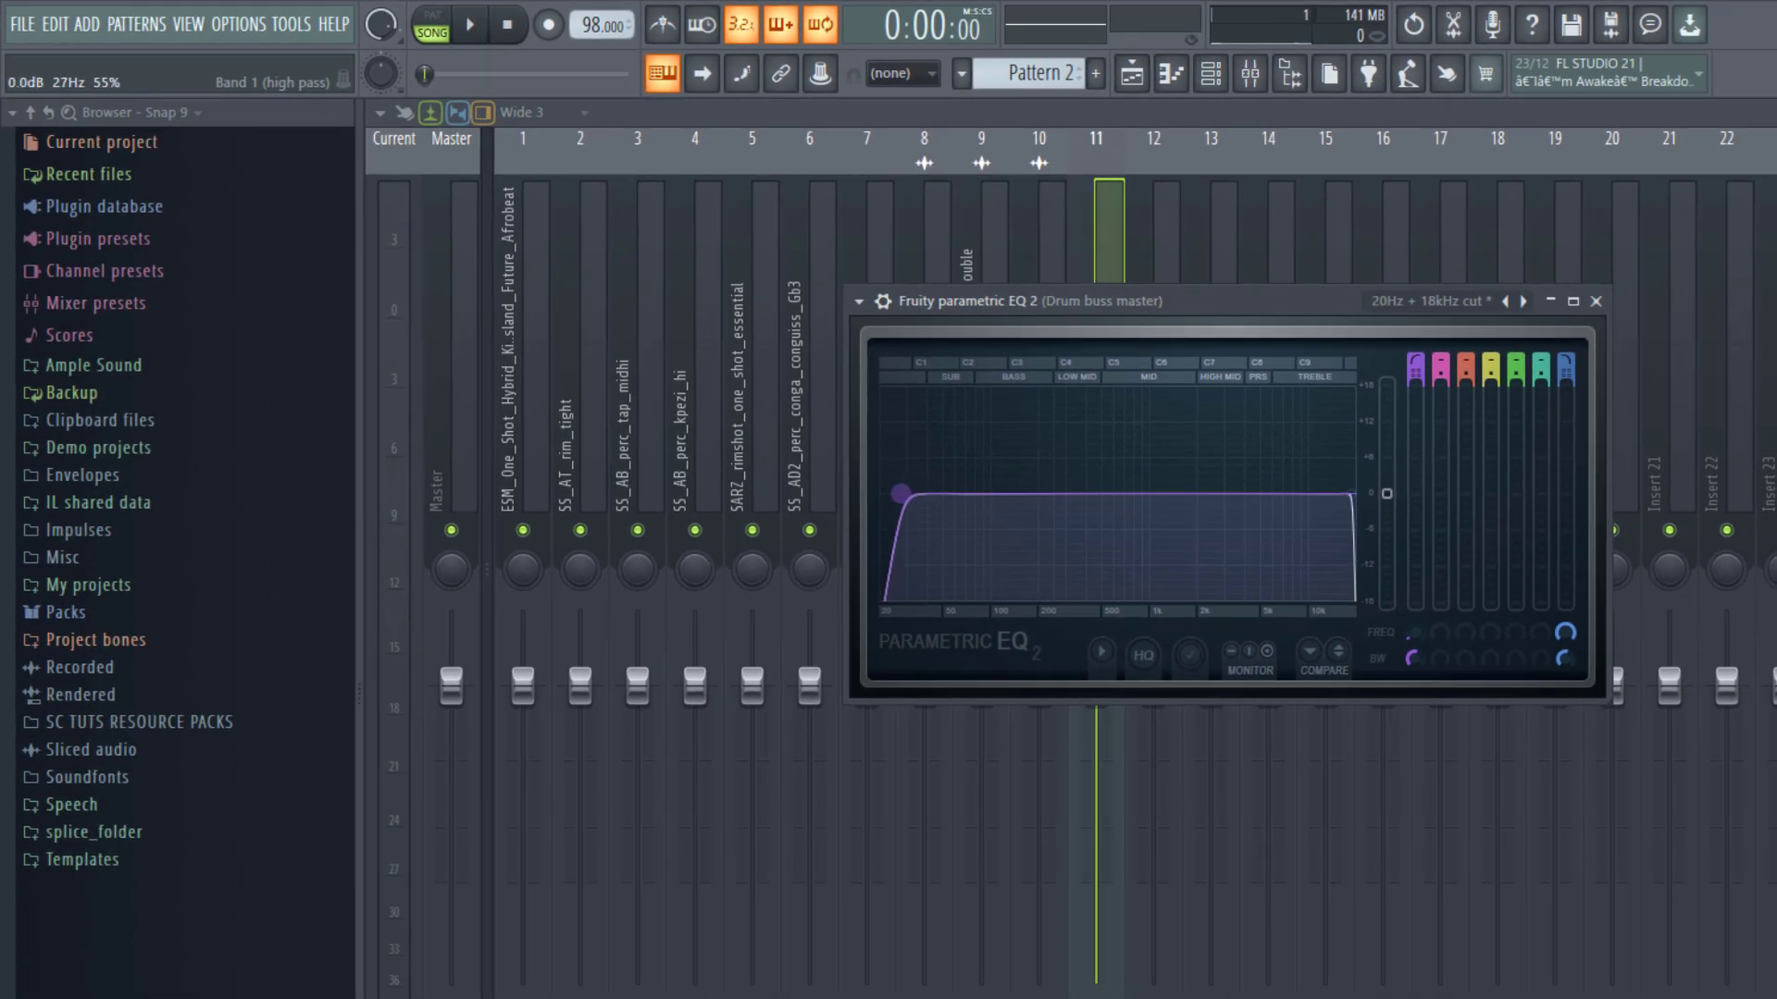
Play the beat with the EQ and load the Waves CLA-76 compressor in slot 2 of the Drum buss master.
{"action": "key", "text": "space"}
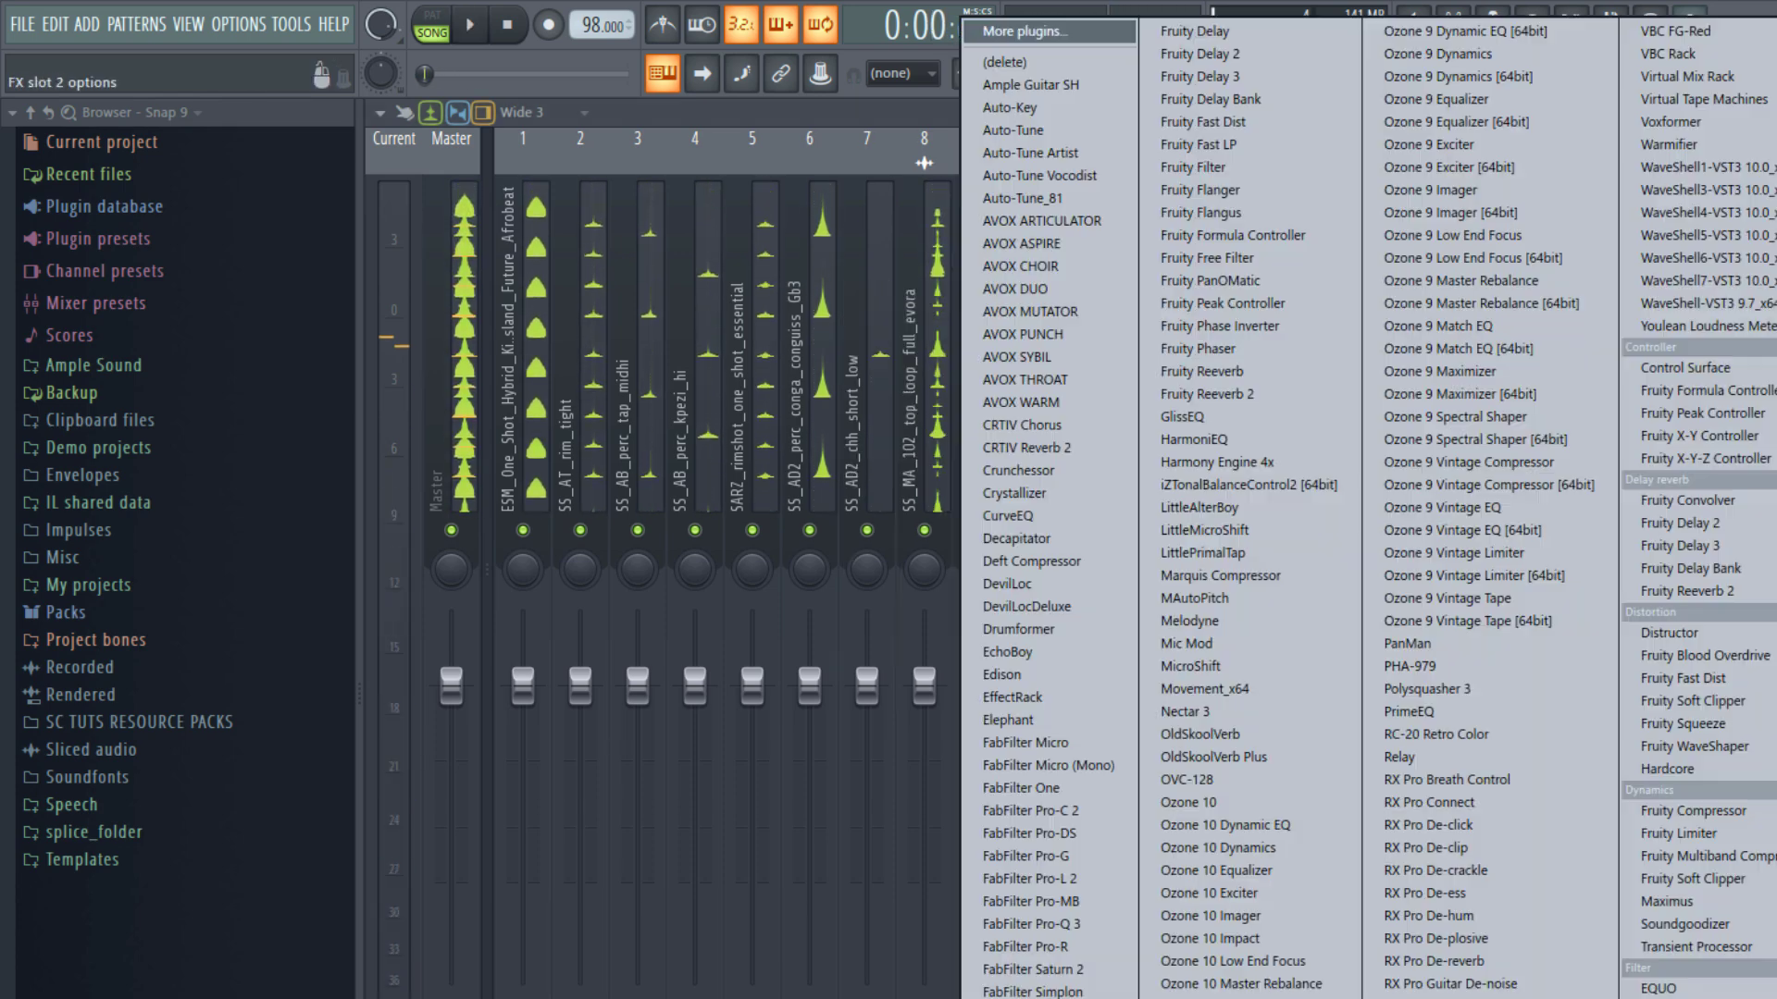
{"action": "key", "text": "Escape"}
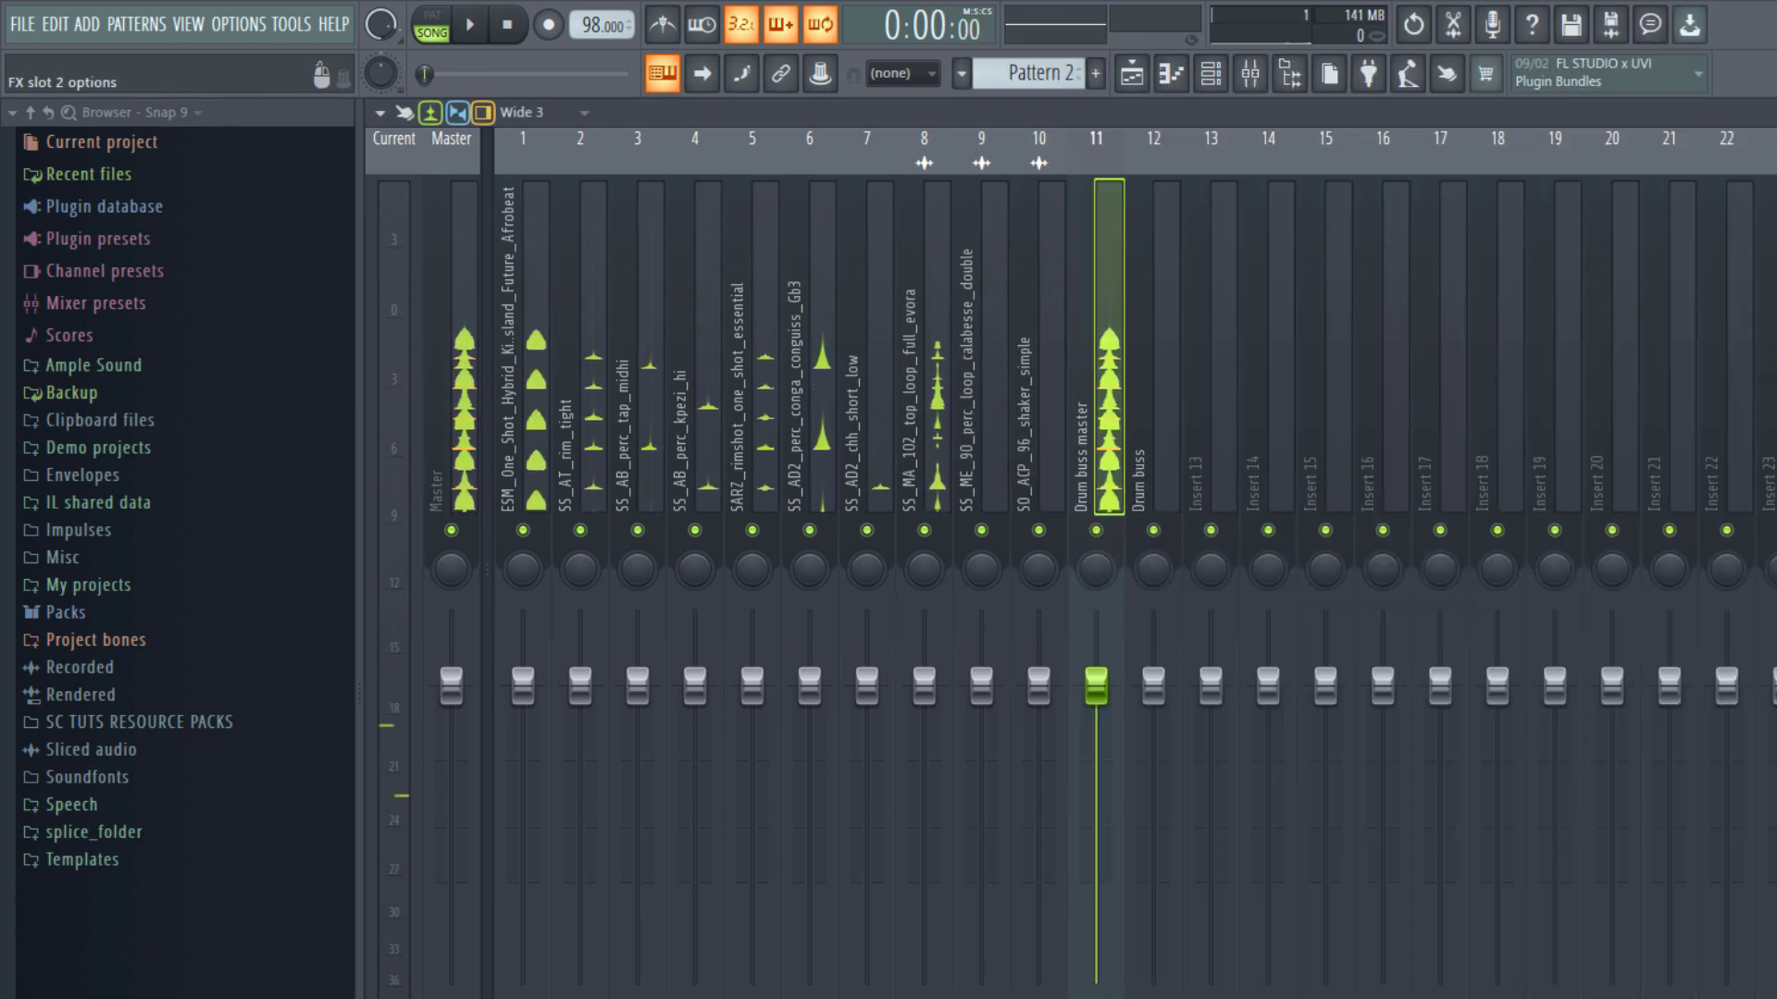
{"action": "left_click", "coordinate": [1776, 227]}
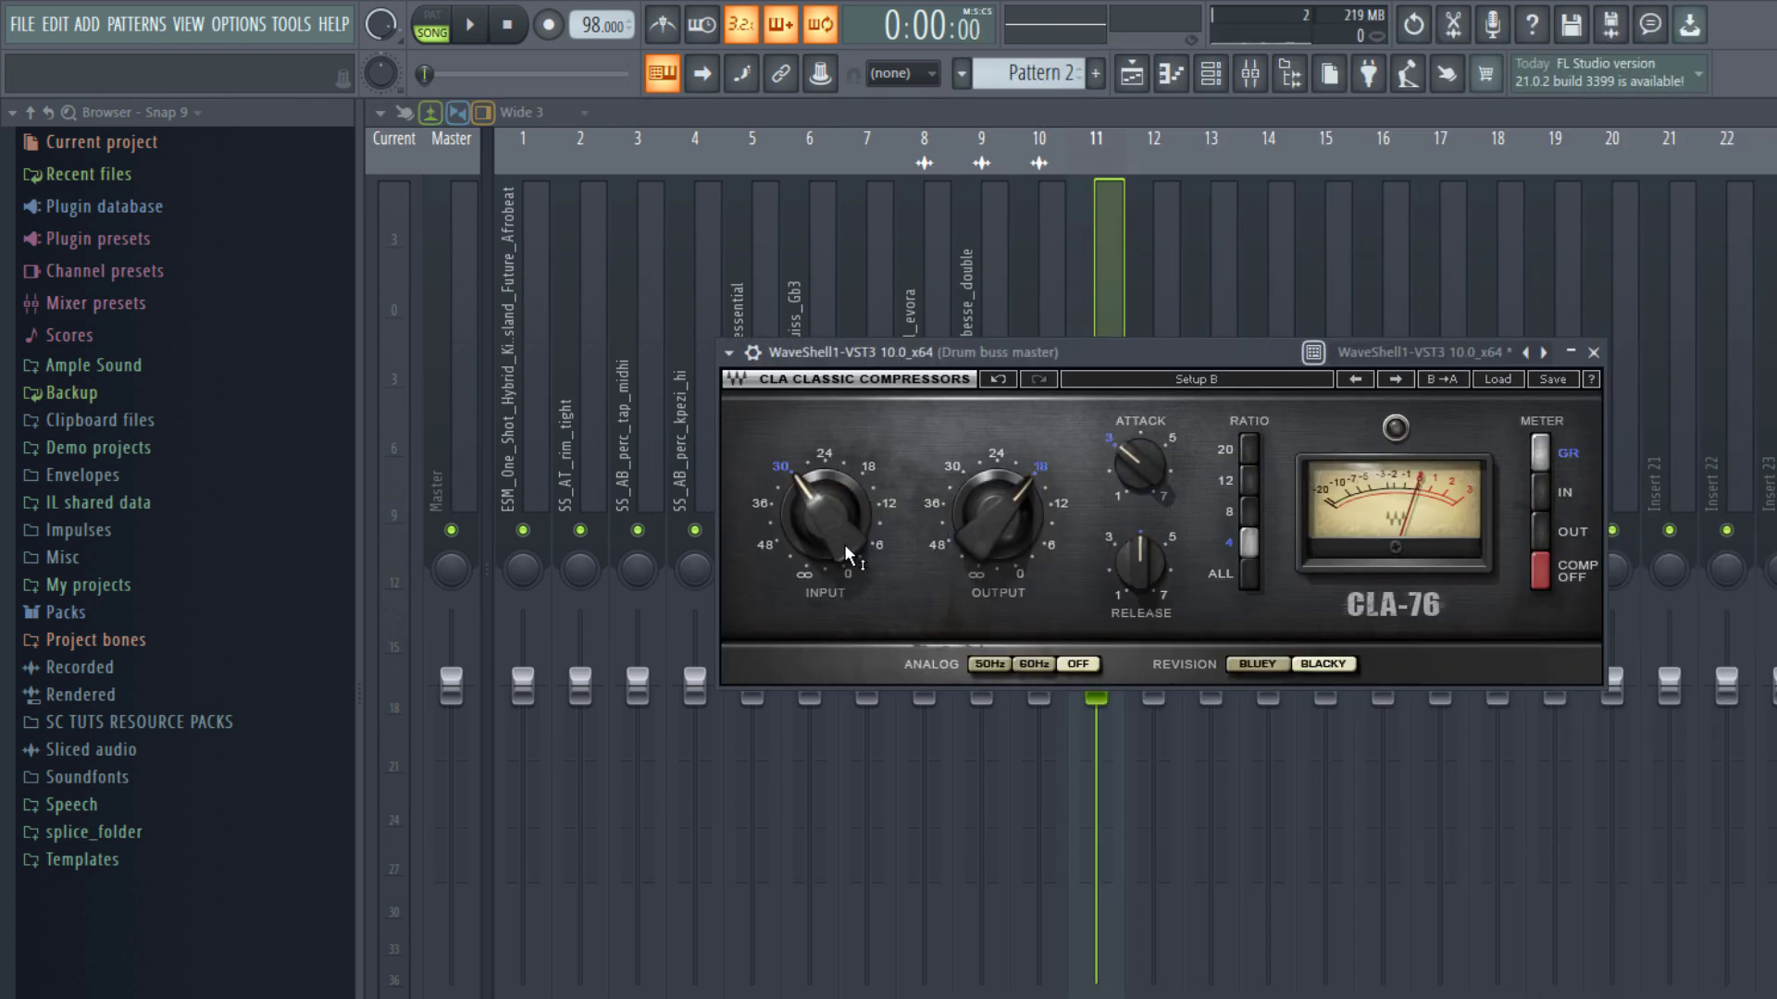
Set the CLA-76 input to about -24 and its analog mode to 60Hz, checking the compression during playback.
{"action": "left_click_drag", "start_coordinate": [844, 544], "coordinate": [843, 518]}
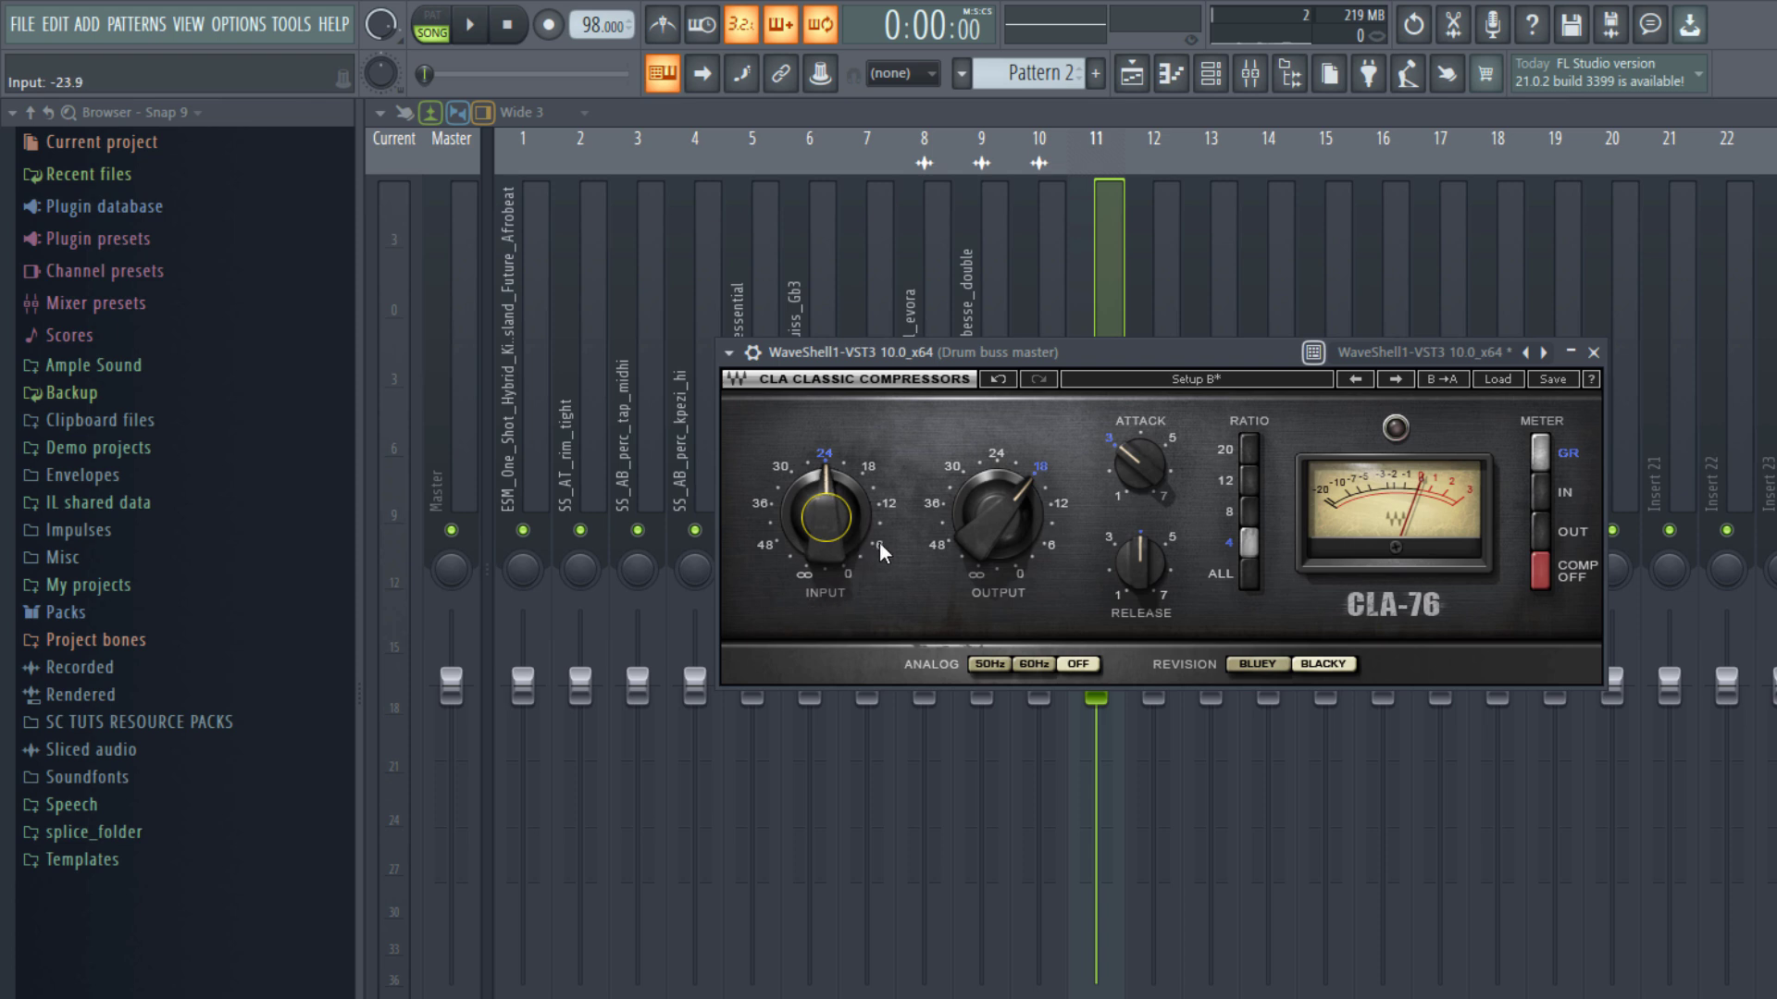
{"action": "left_click", "coordinate": [1027, 664]}
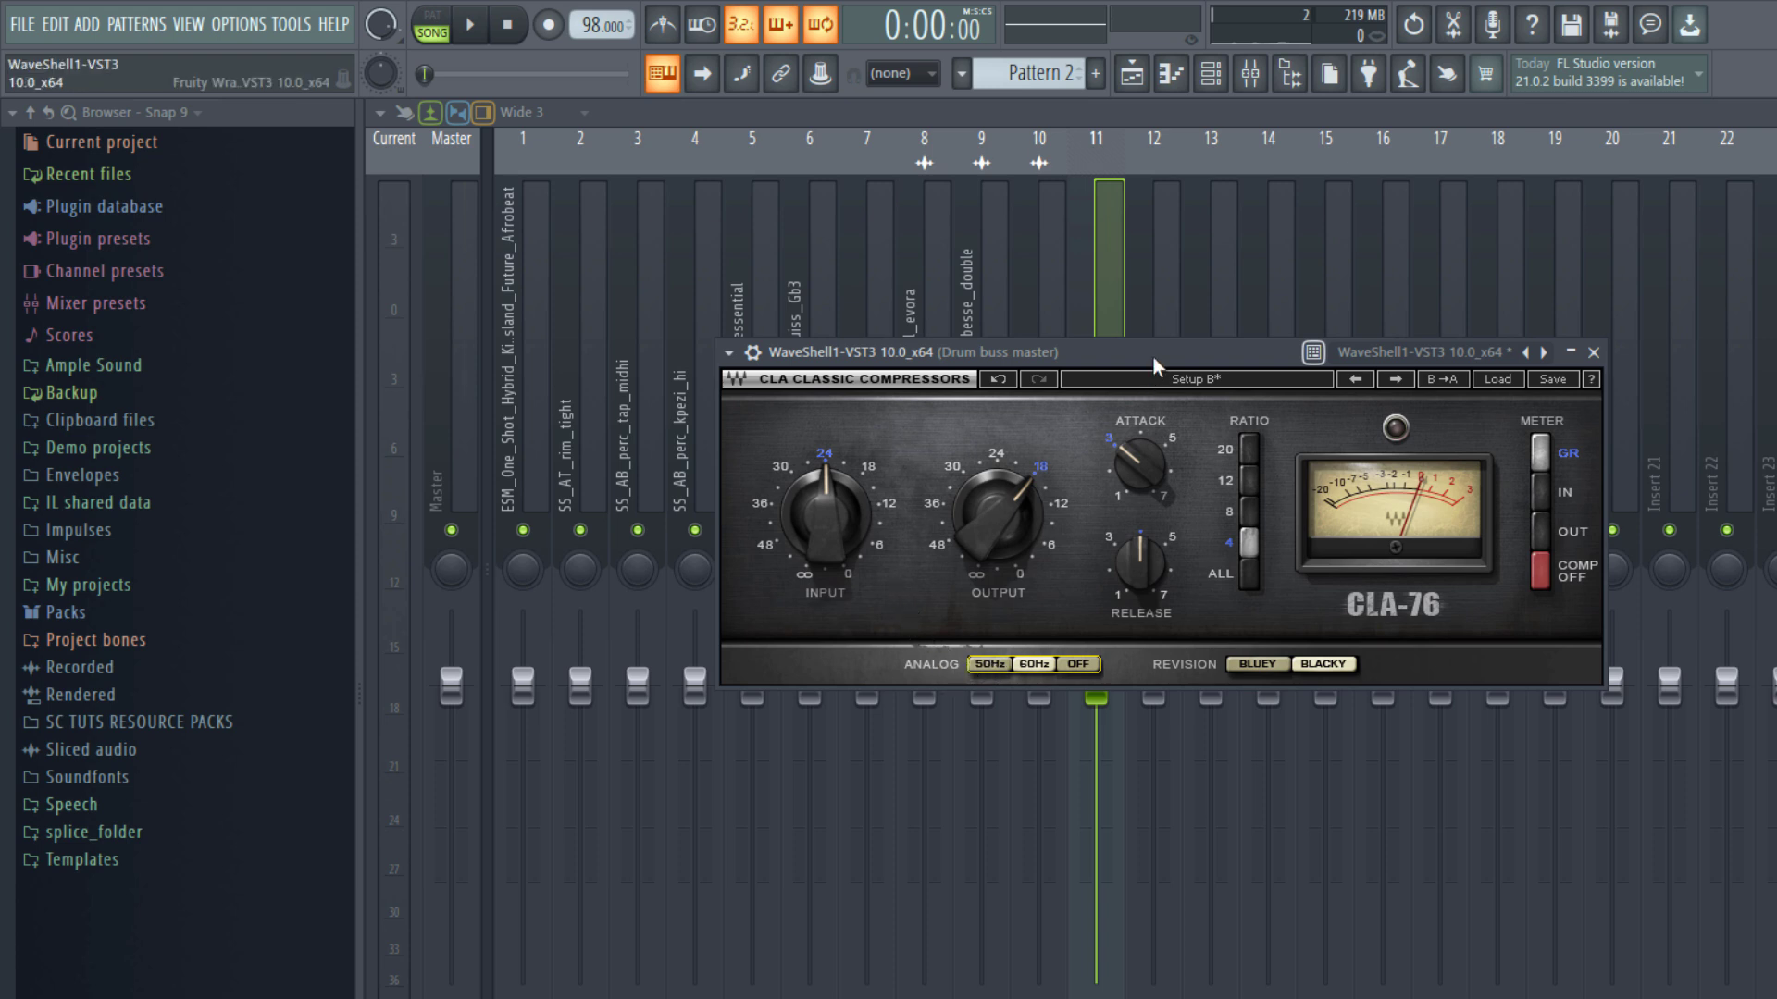
{"action": "left_click_drag", "start_coordinate": [1153, 357], "coordinate": [1162, 361]}
{"action": "key", "text": "space"}
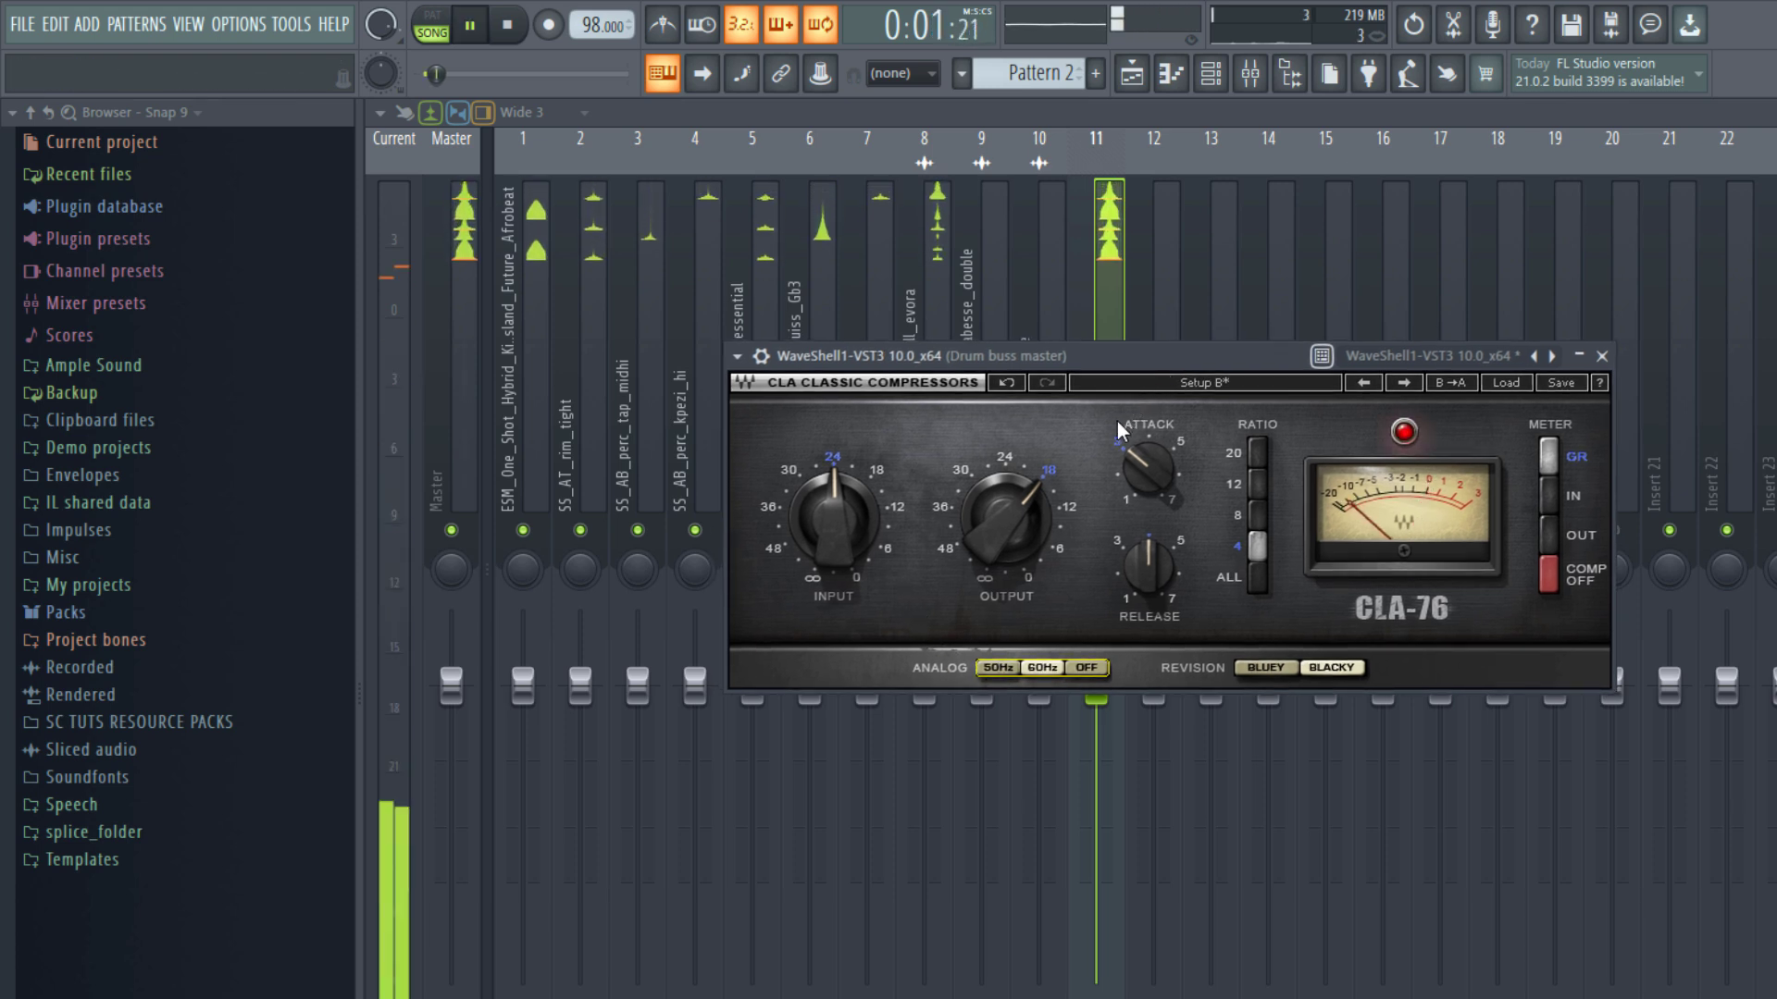
{"action": "left_click", "coordinate": [833, 518]}
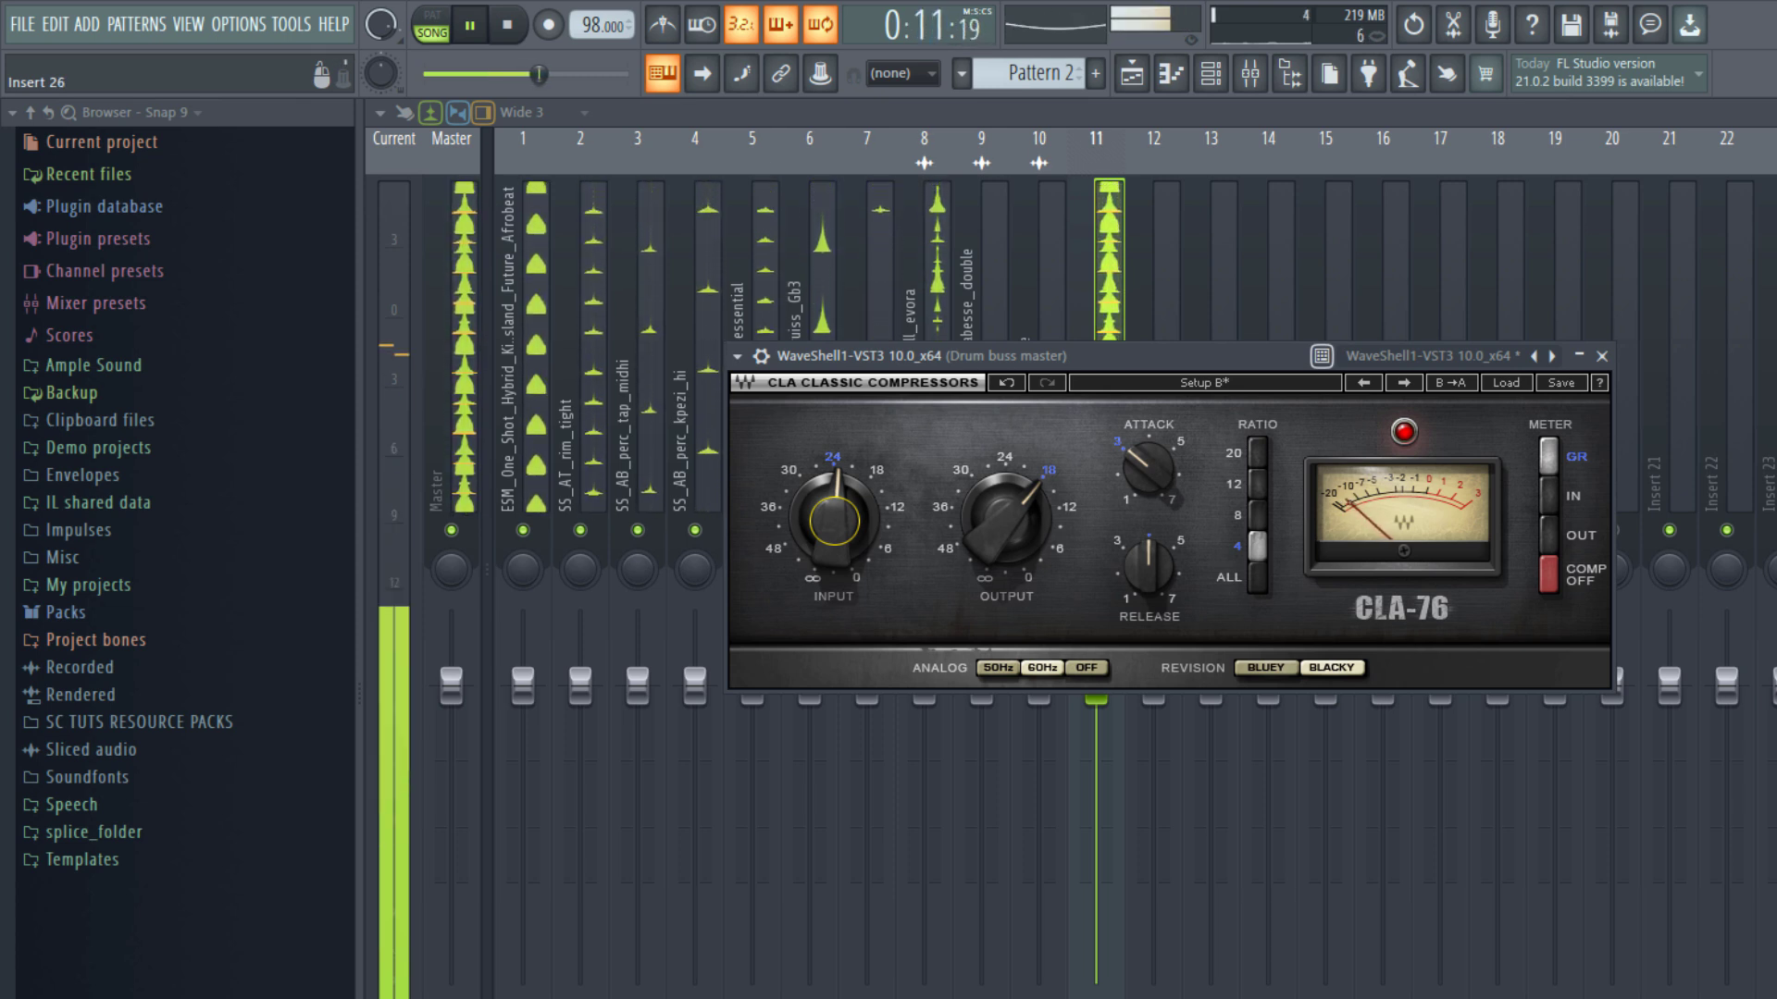
{"action": "key", "text": "space"}
Load Fruity Fast Dist in slot 3 of the Drum buss master and reduce its mix to about a quarter during playback.
{"action": "left_click", "coordinate": [1776, 251]}
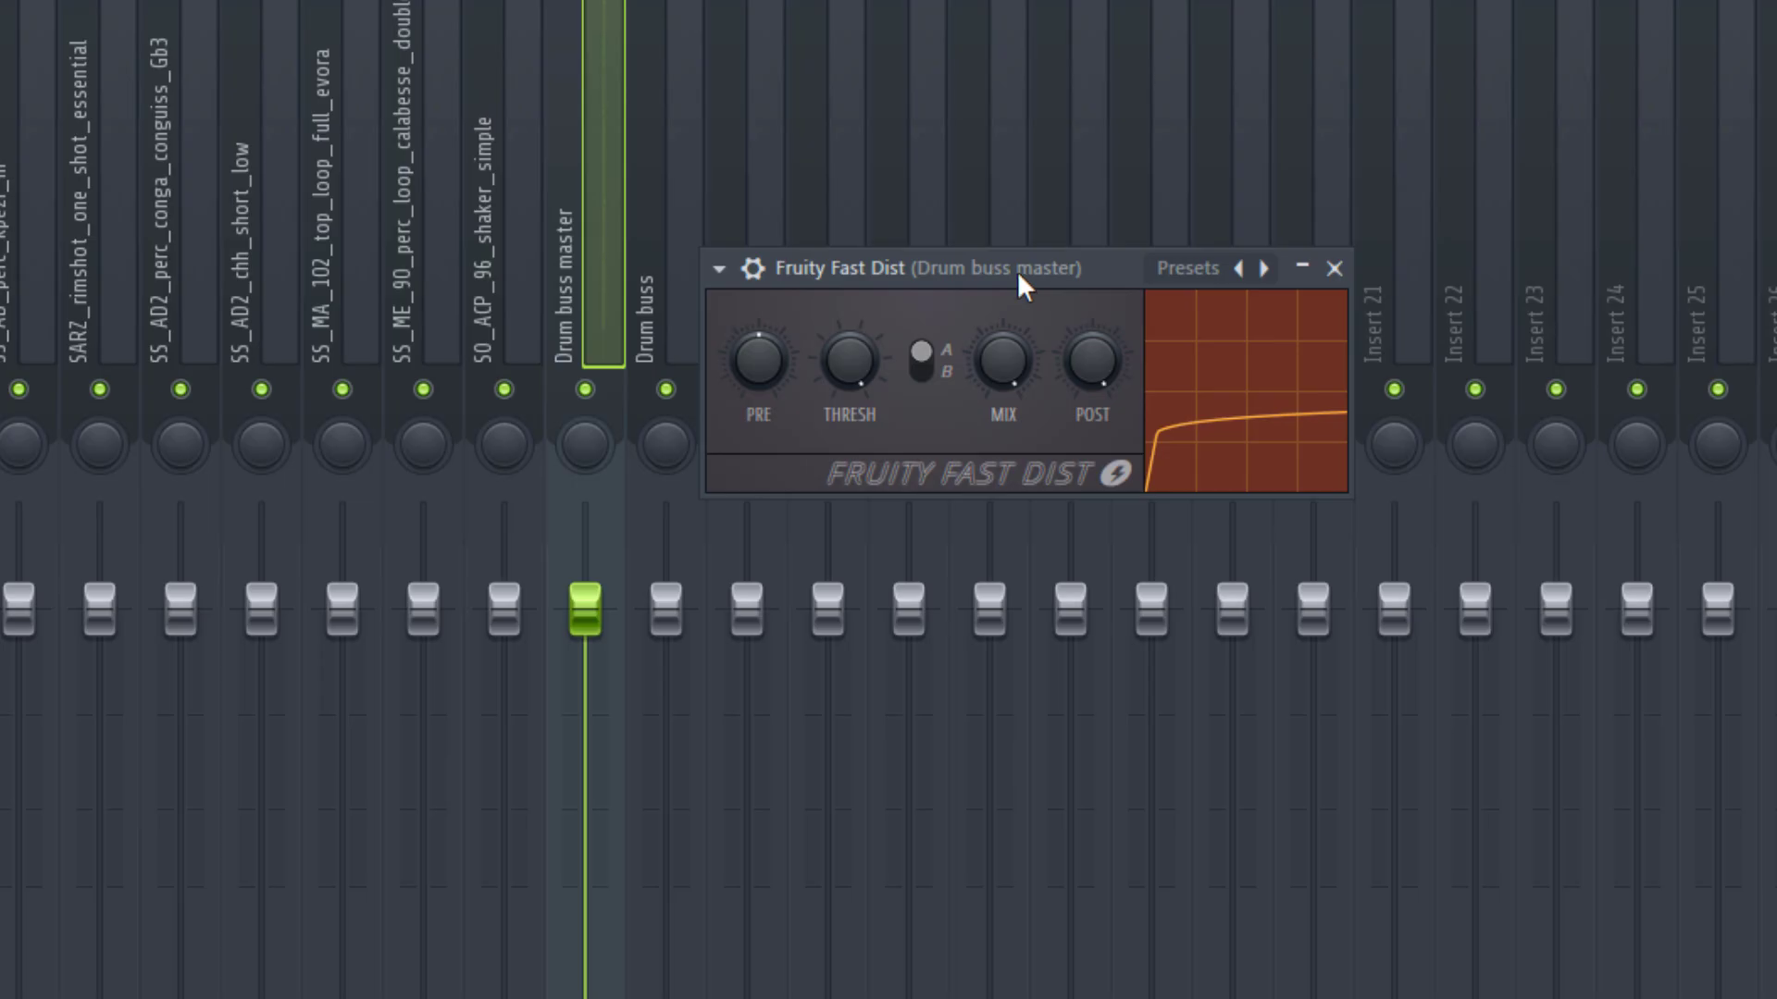
{"action": "key", "text": "space"}
{"action": "left_click_drag", "start_coordinate": [1013, 357], "coordinate": [1012, 435]}
{"action": "mouse_move", "coordinate": [1014, 359]}
{"action": "left_mouse_down"}
{"action": "mouse_move", "coordinate": [1015, 334]}
{"action": "mouse_move", "coordinate": [1012, 363]}
{"action": "left_mouse_up"}
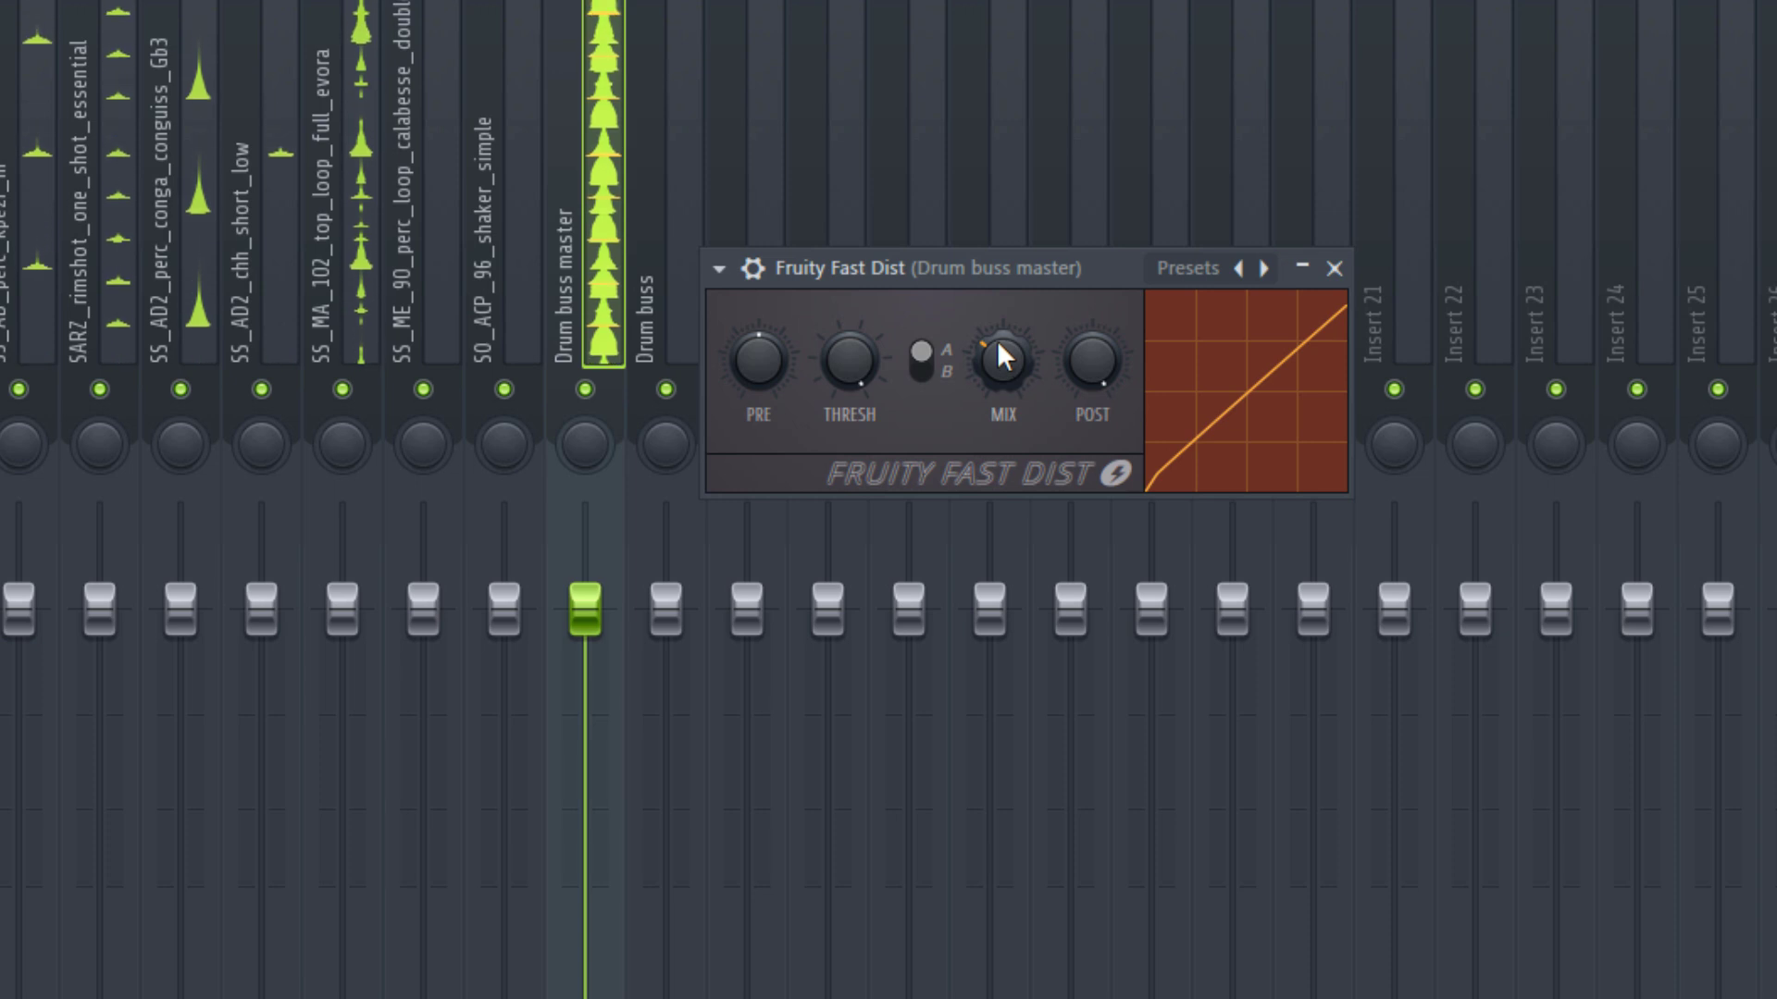
{"action": "left_click_drag", "start_coordinate": [998, 341], "coordinate": [997, 351]}
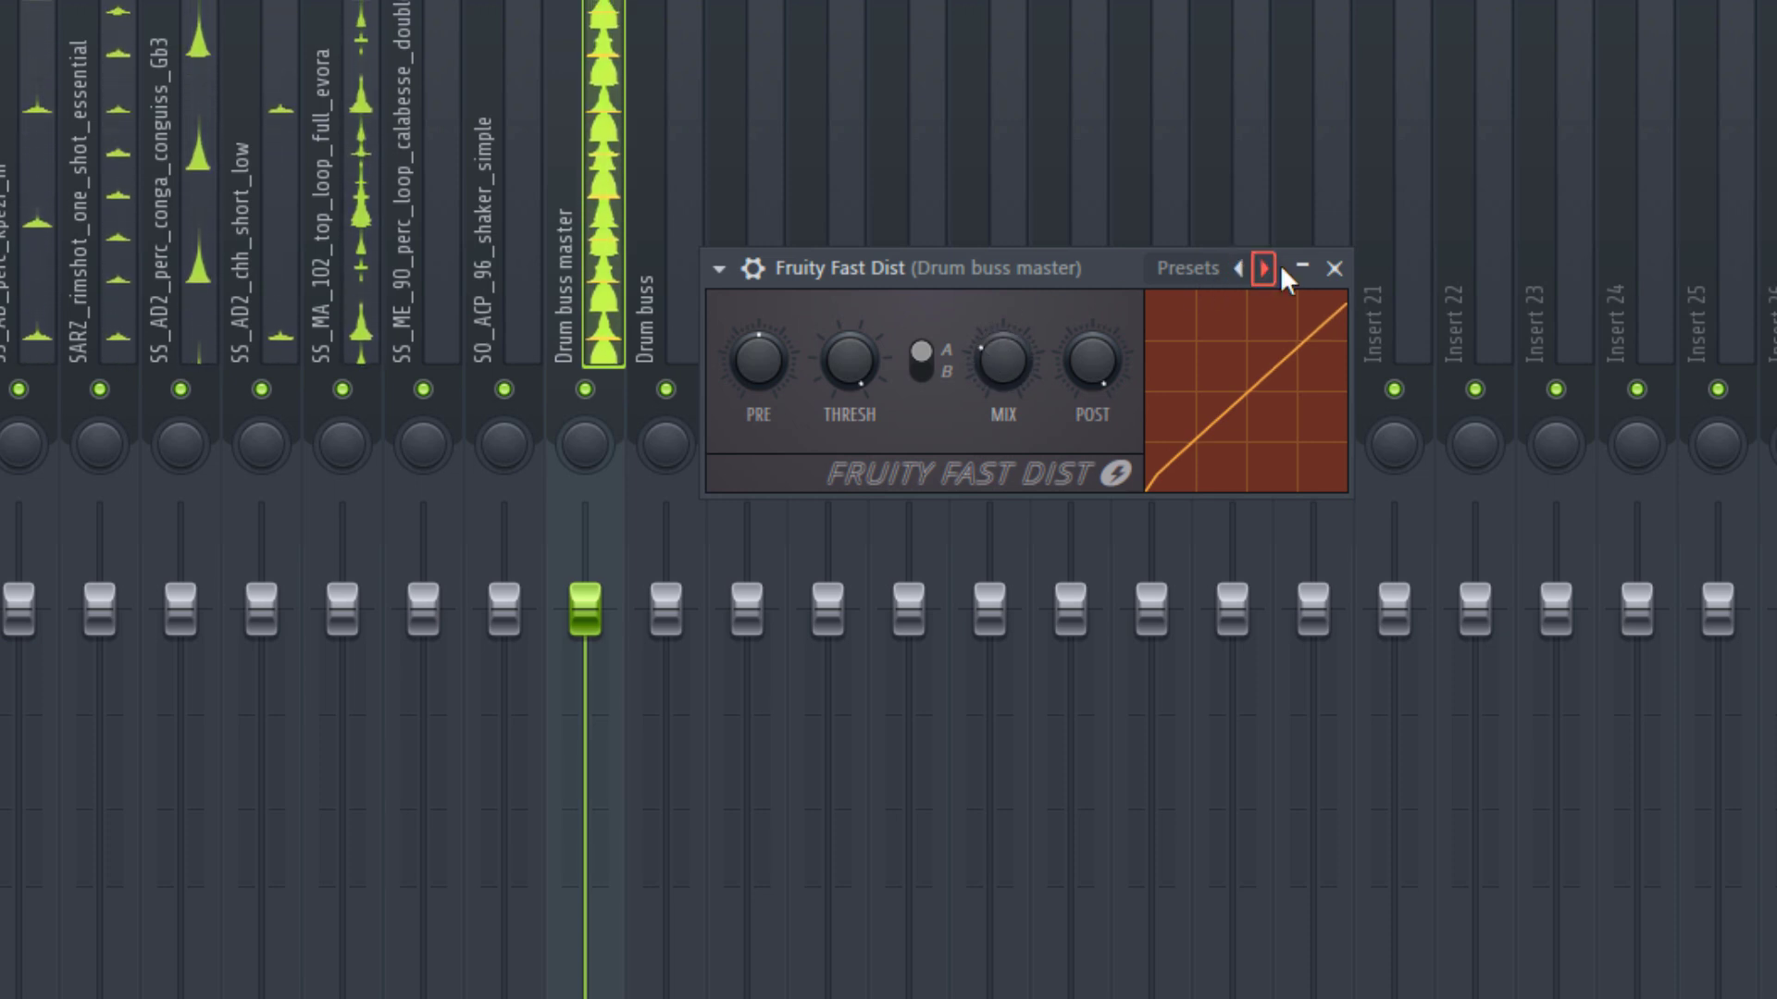
{"action": "left_click", "coordinate": [1334, 269]}
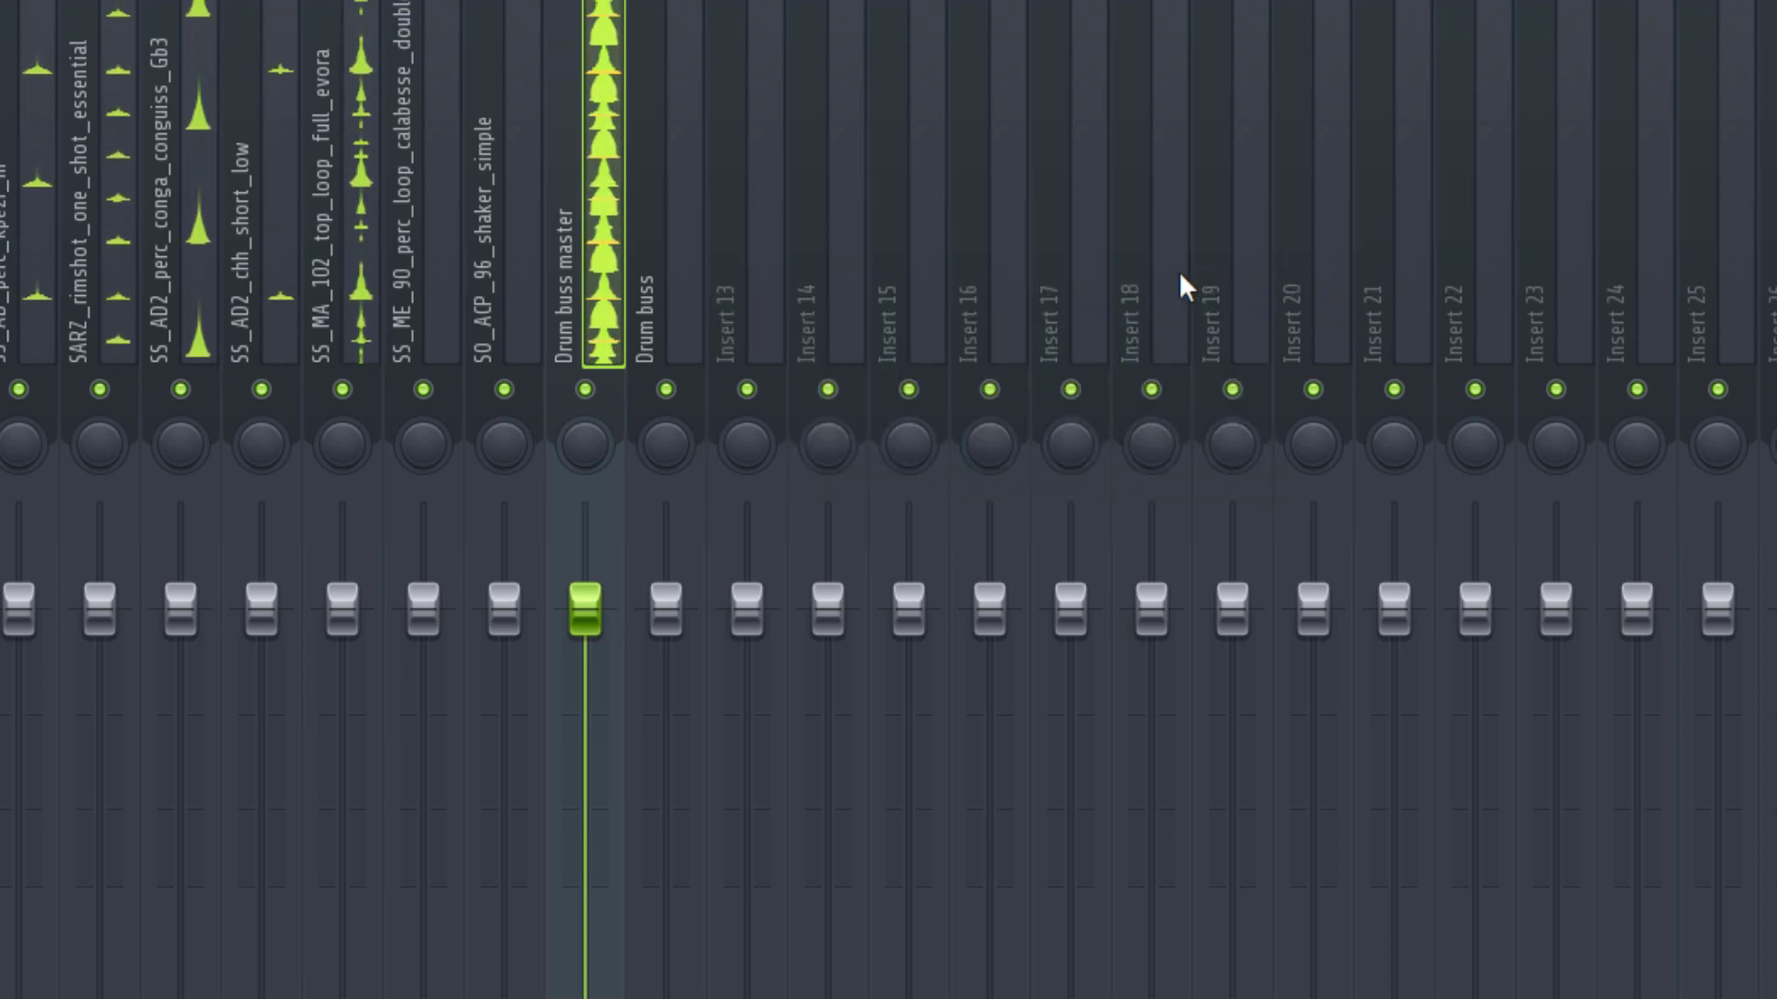